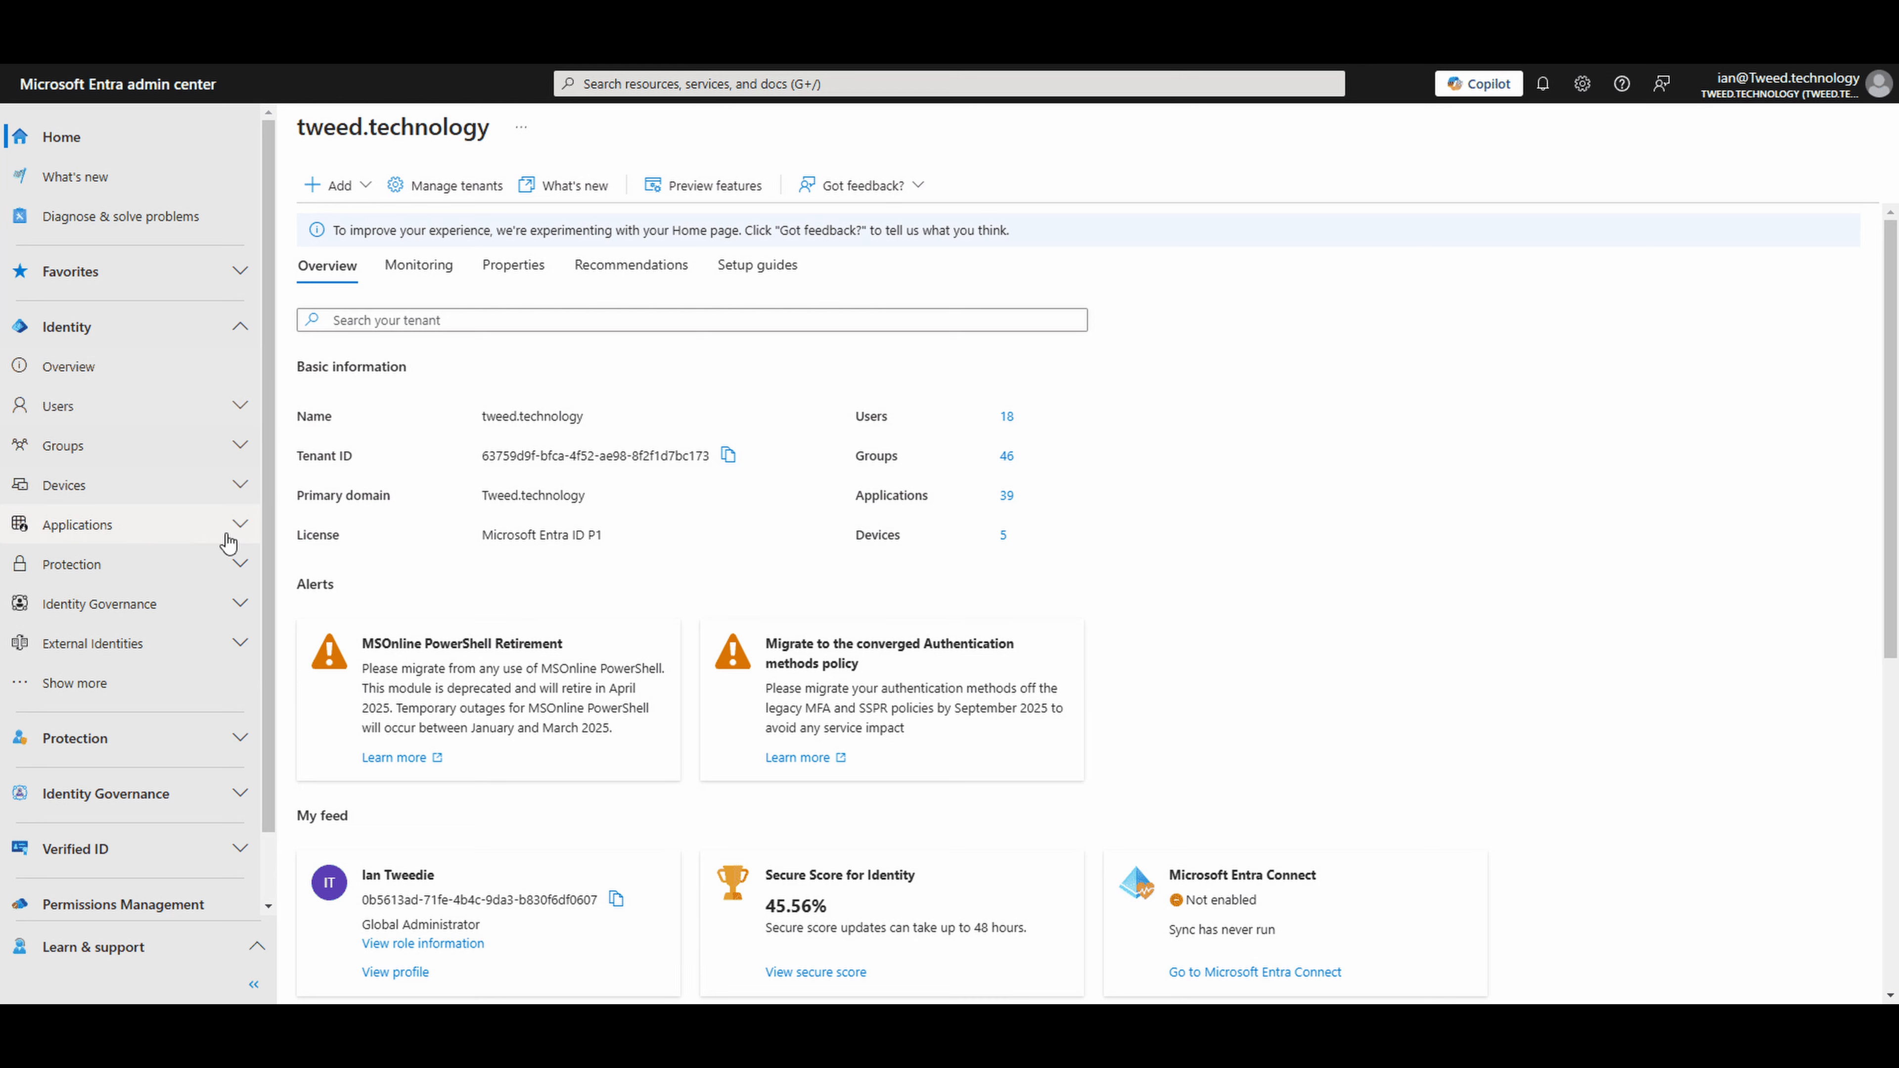
- Register a new single-tenant application named "SharePoint - Demo1 - PowerAutomate" in the App registrations
click(239, 527)
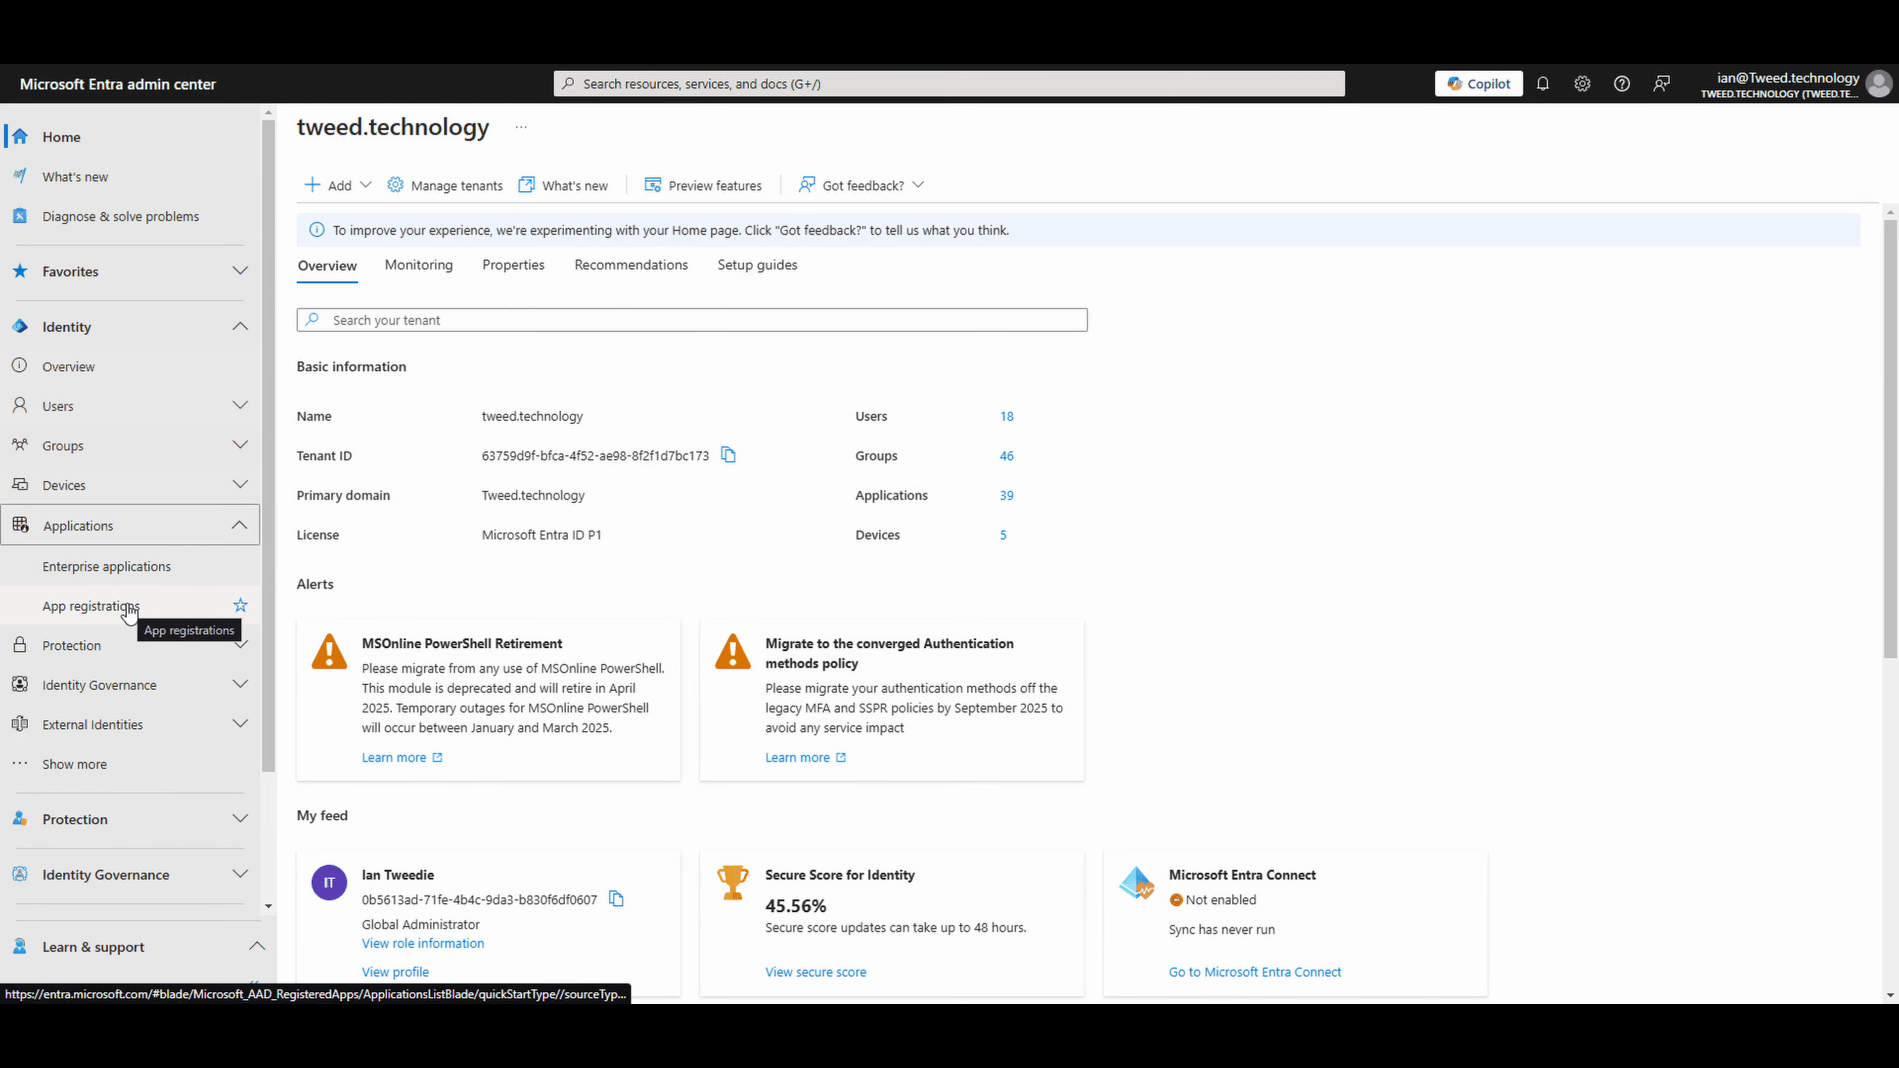
click(91, 606)
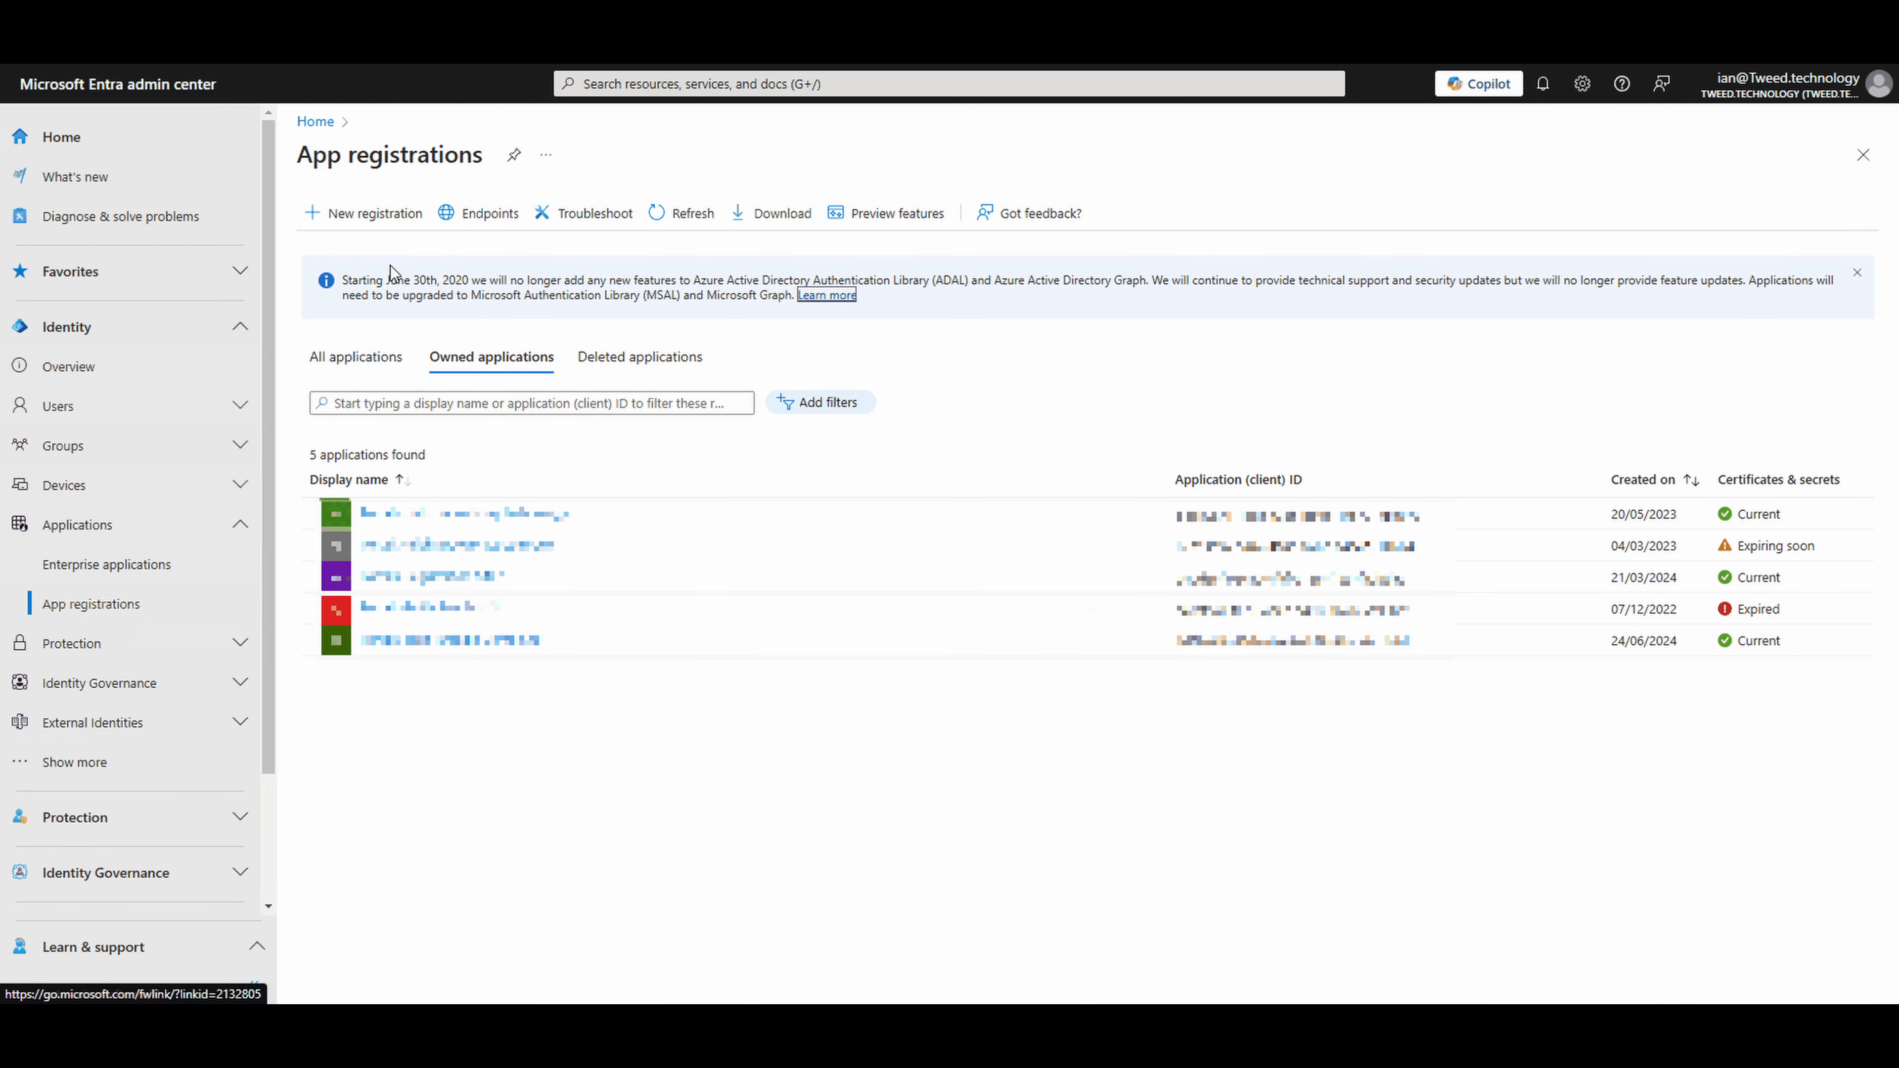
click(392, 225)
text(s)
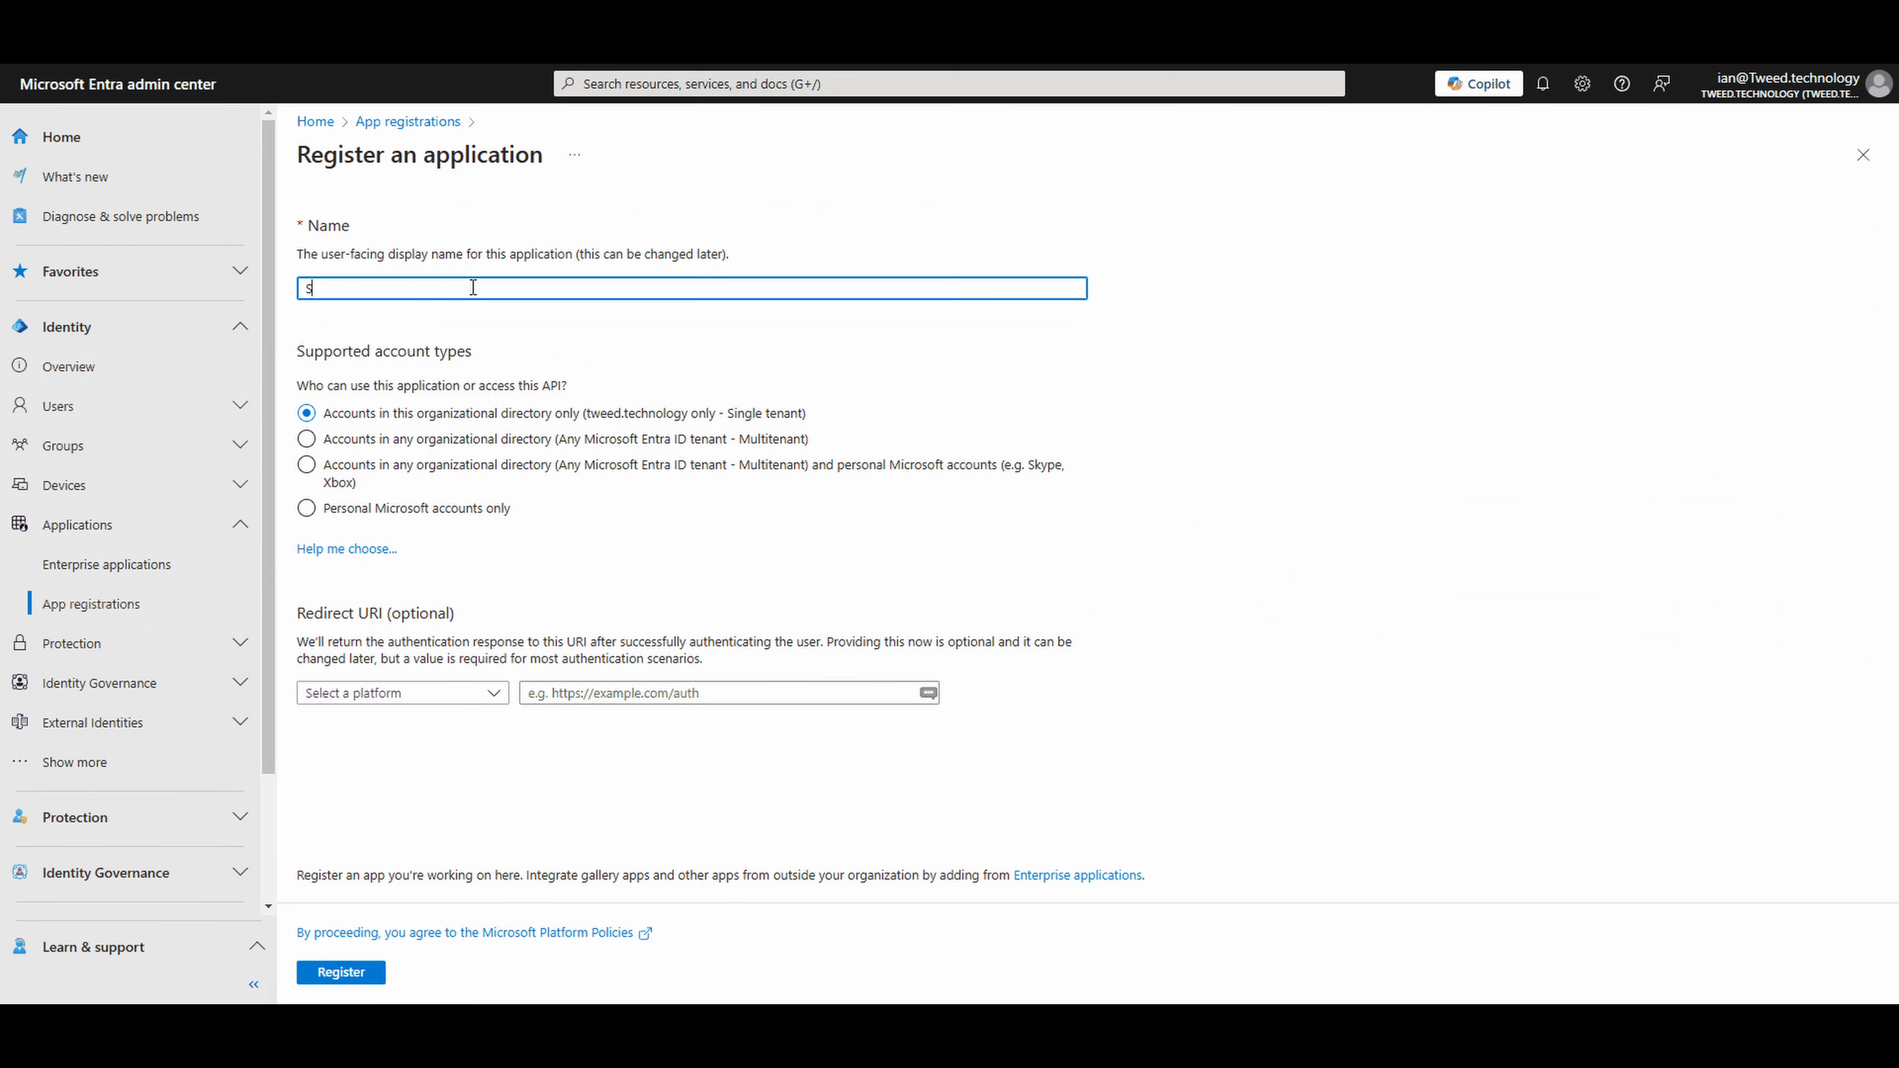
text(harePoint - Demo1 - PowerAutomart)
key(BackSpace)
key(BackSpace)
text(mate)
click(356, 974)
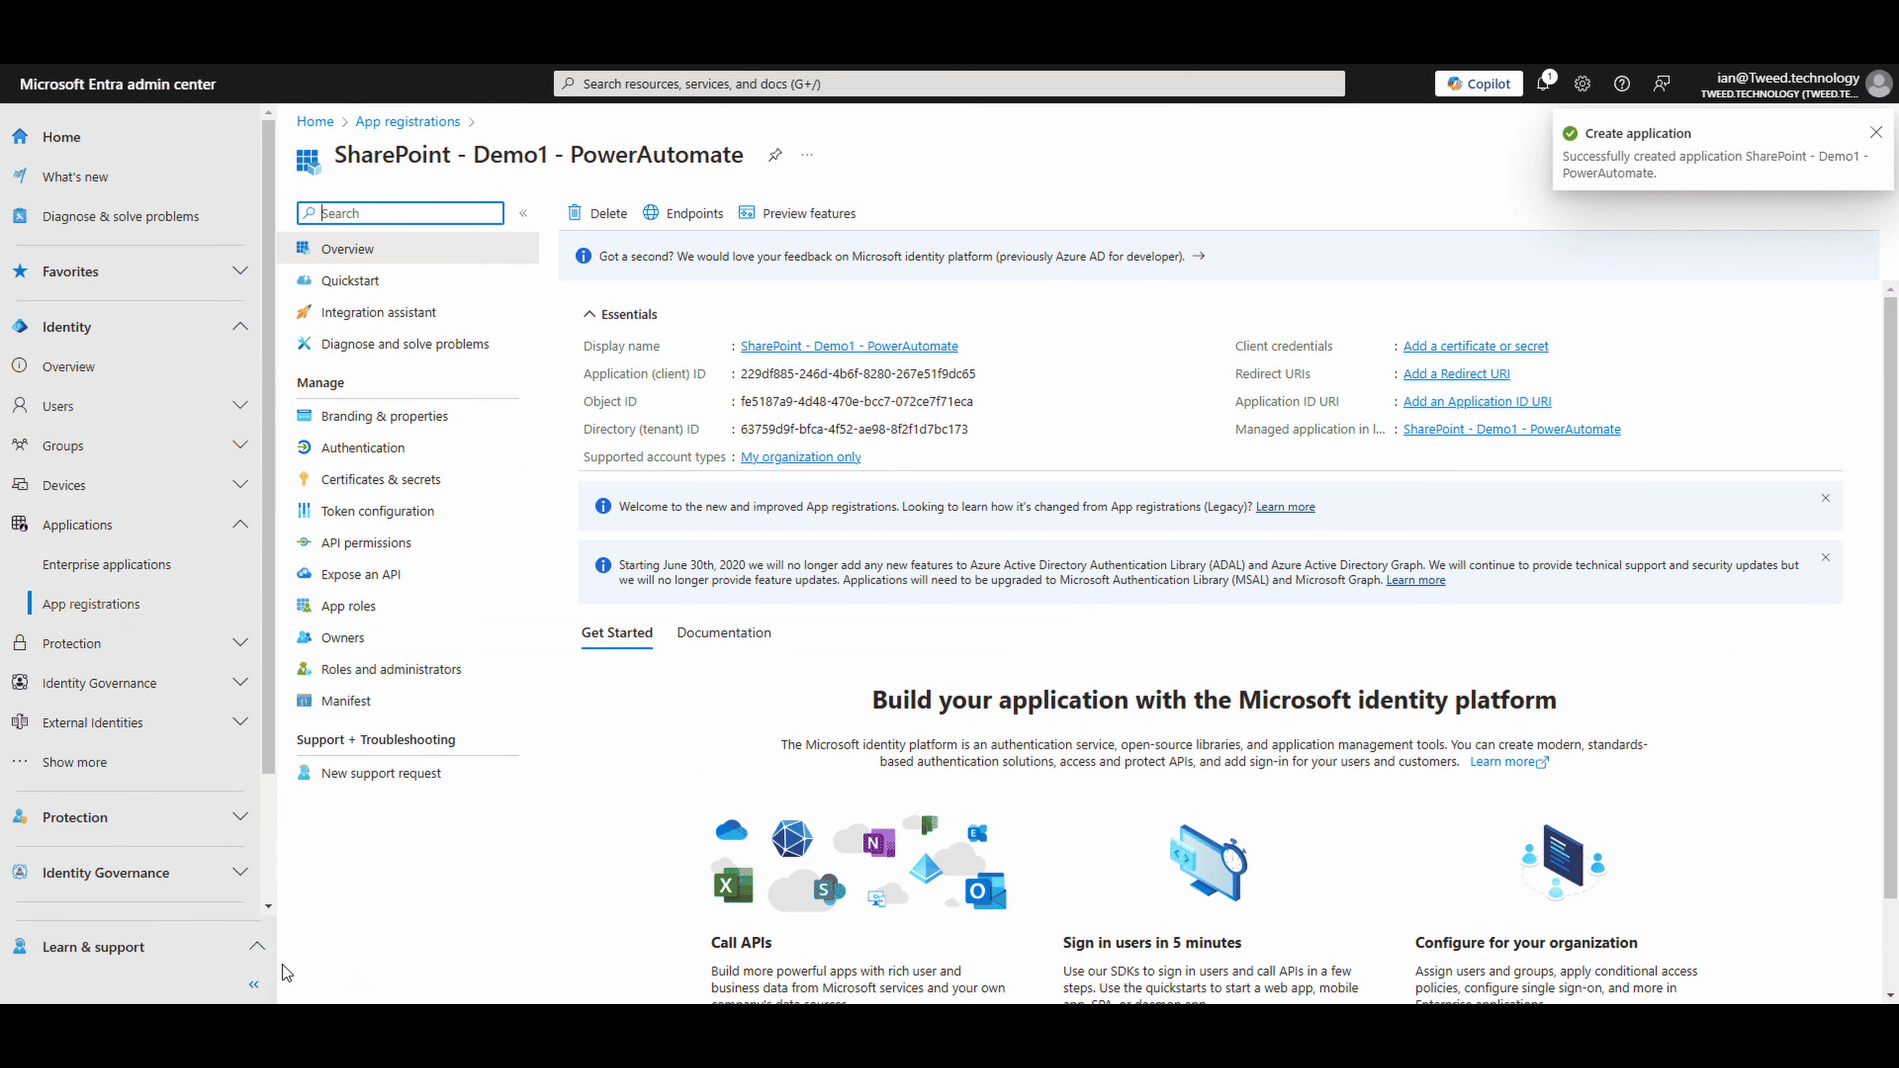
- Start adding a Microsoft Graph application permission to the new app registration and filter the permissions by "sites.se"
click(423, 548)
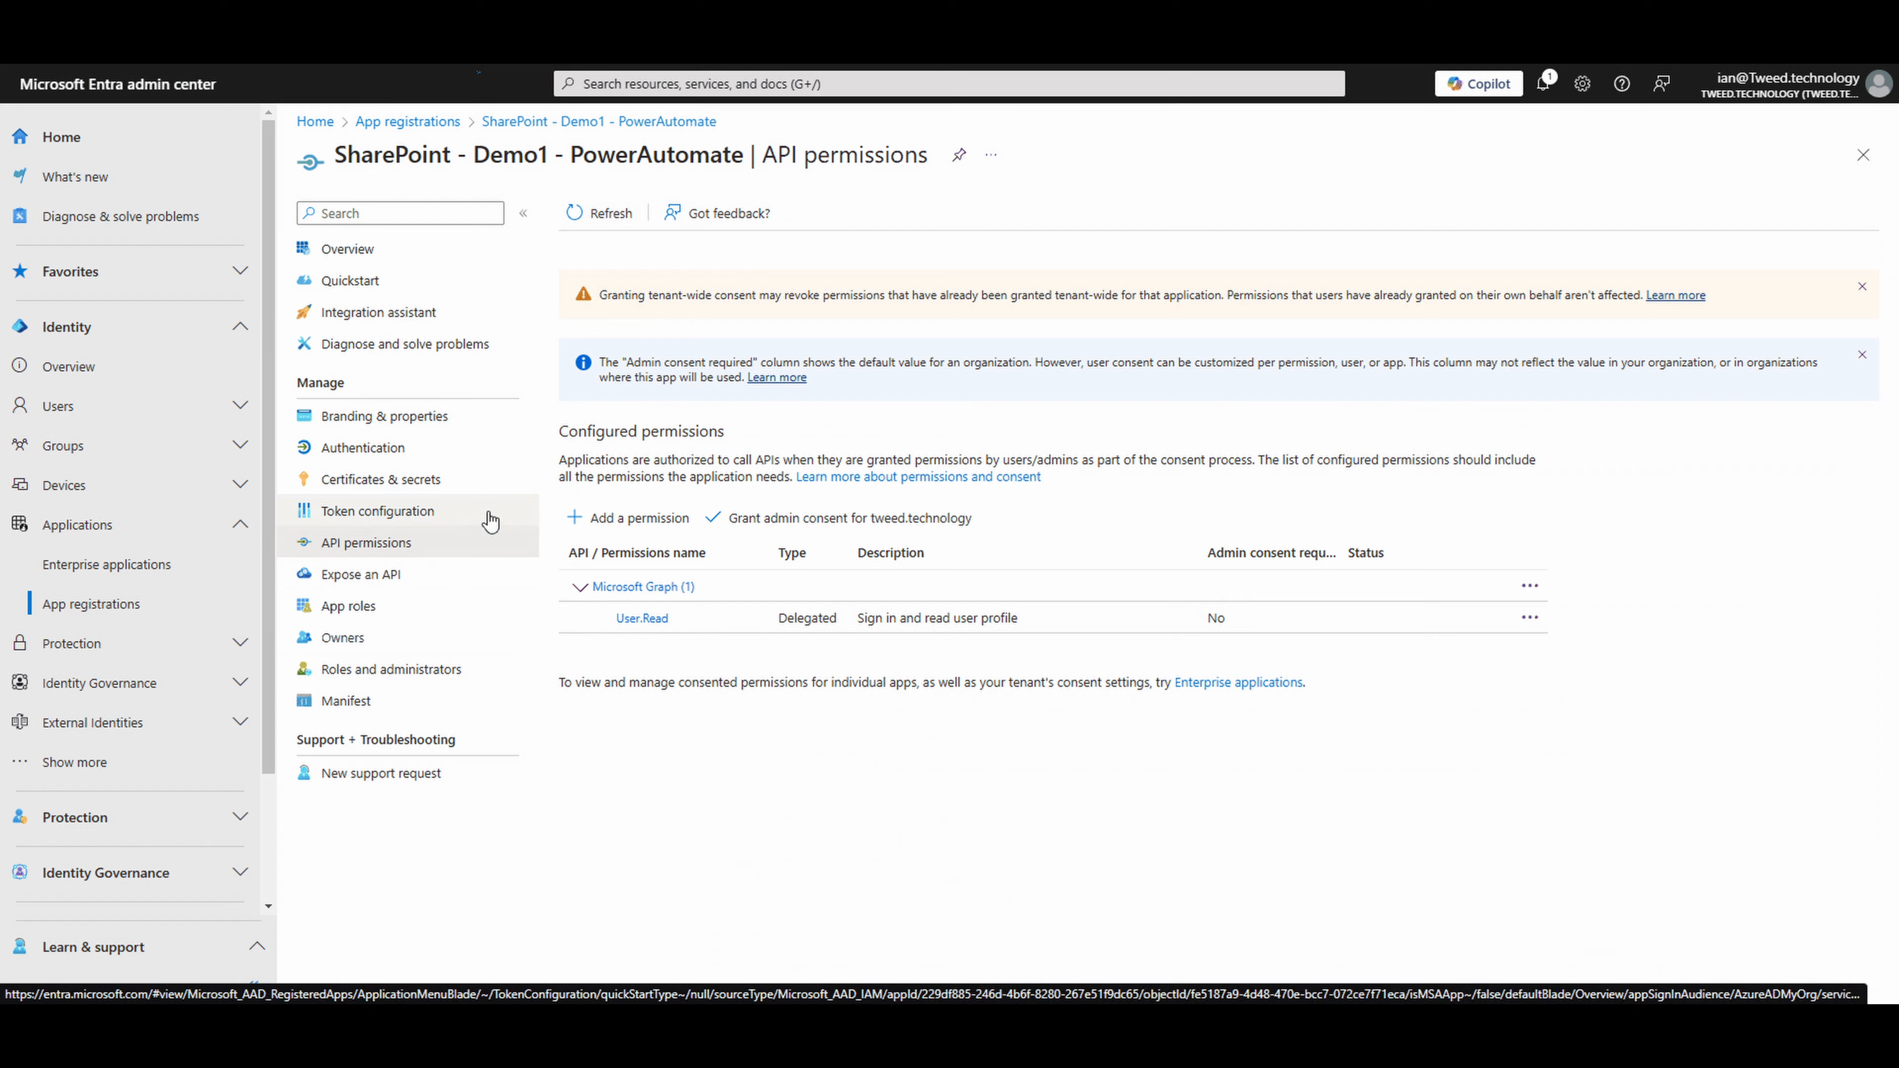
click(668, 525)
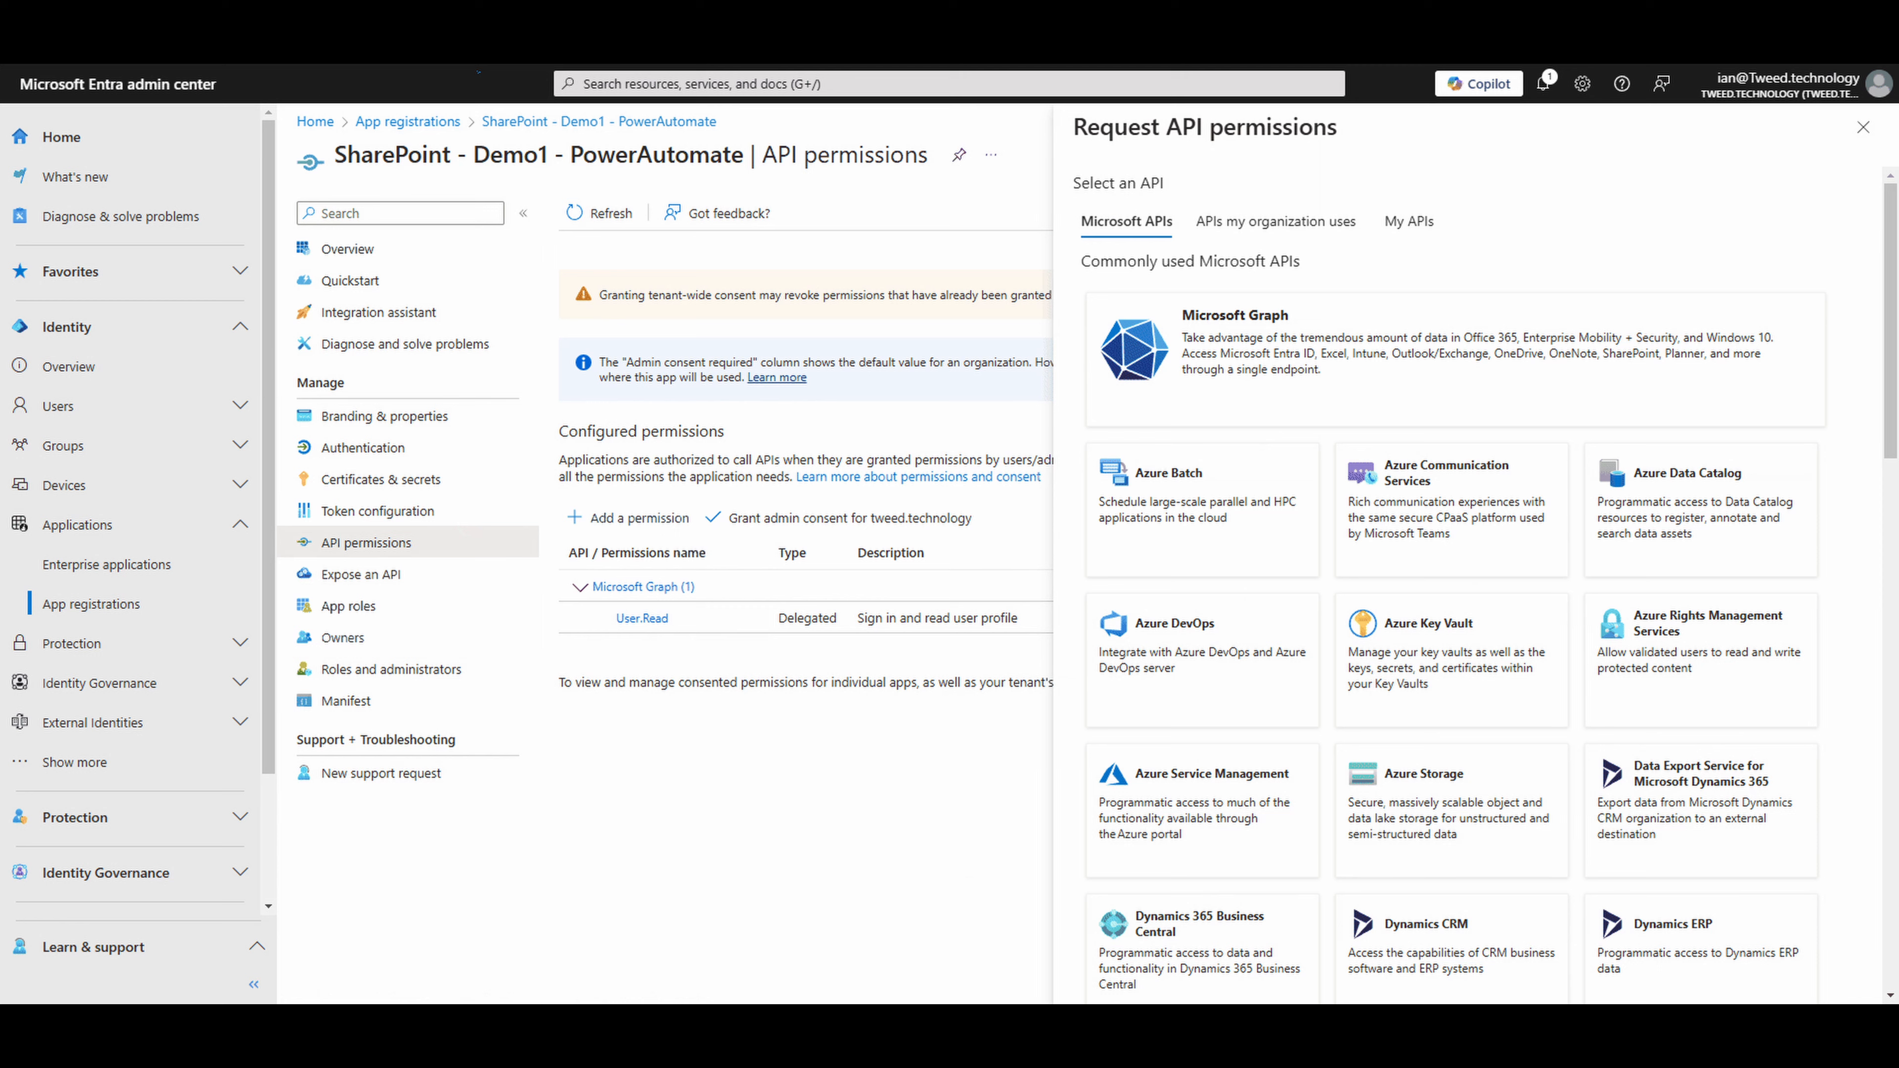
click(1217, 397)
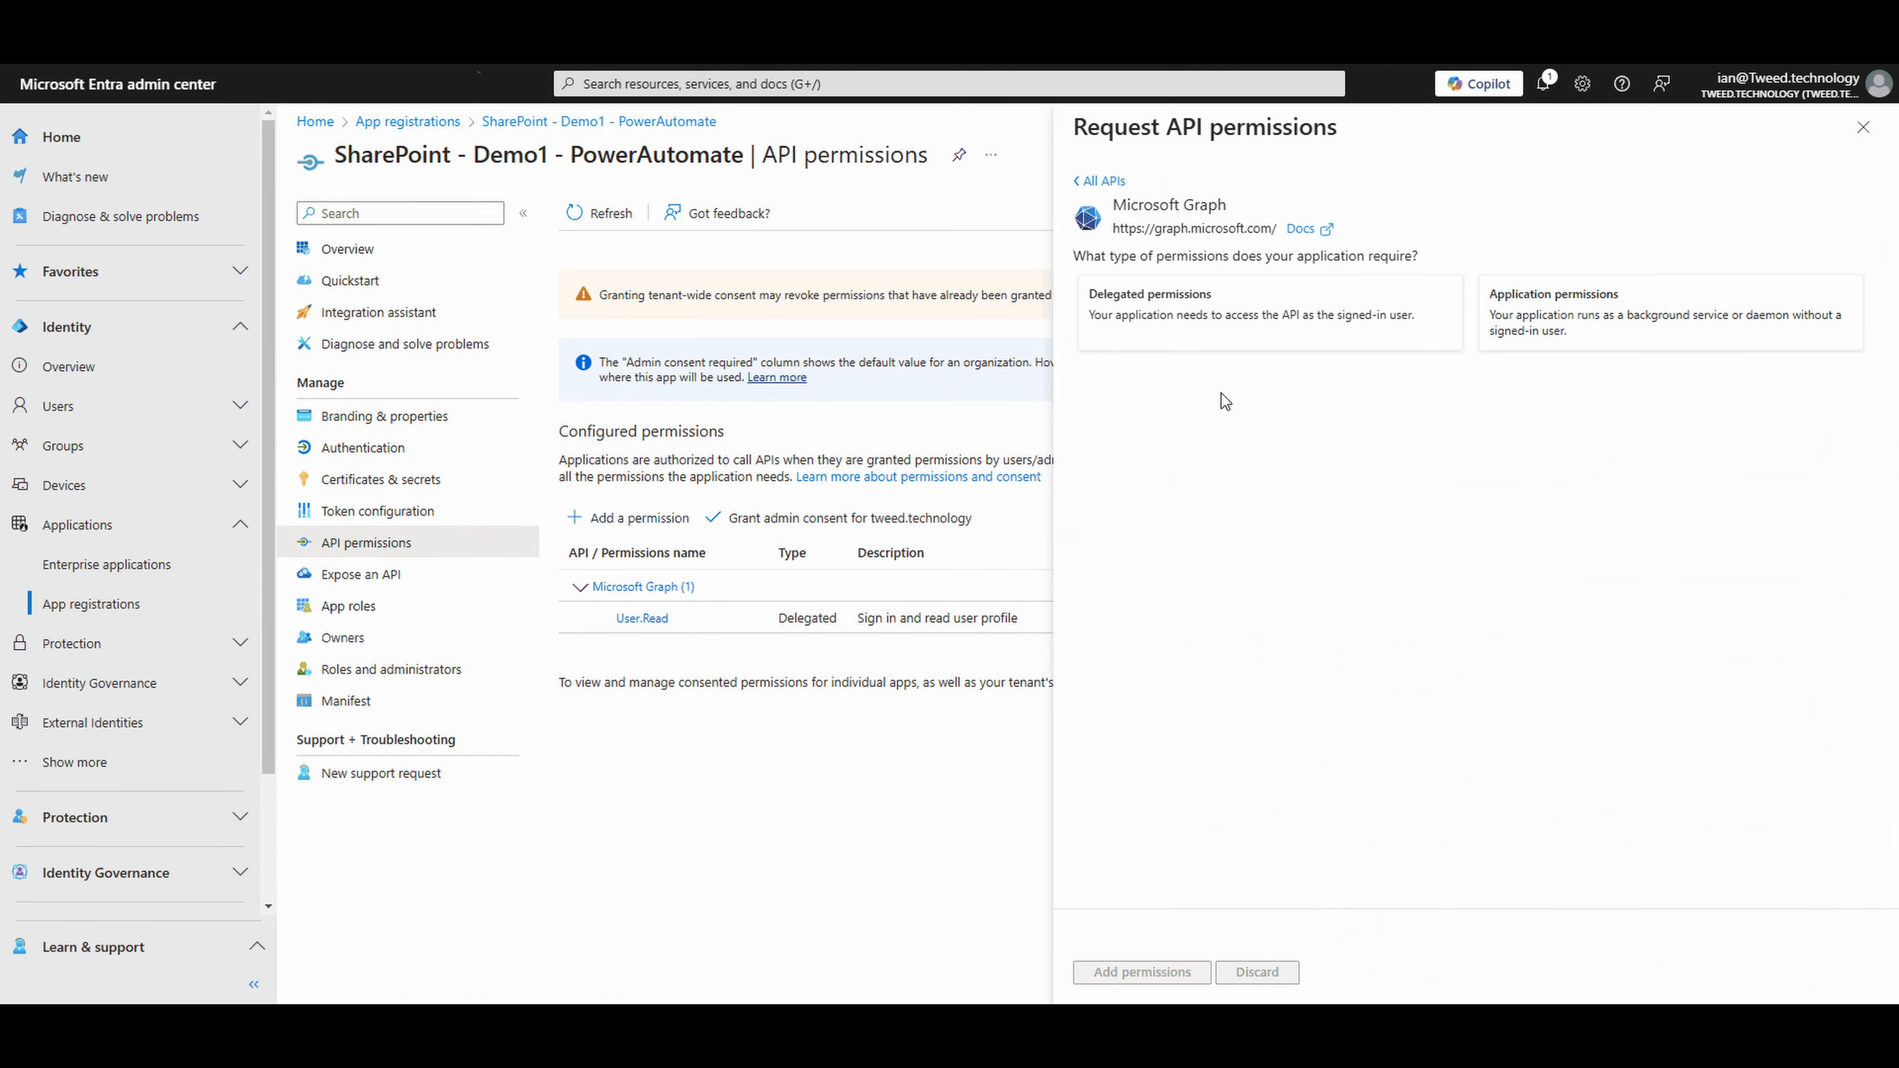
click(1546, 327)
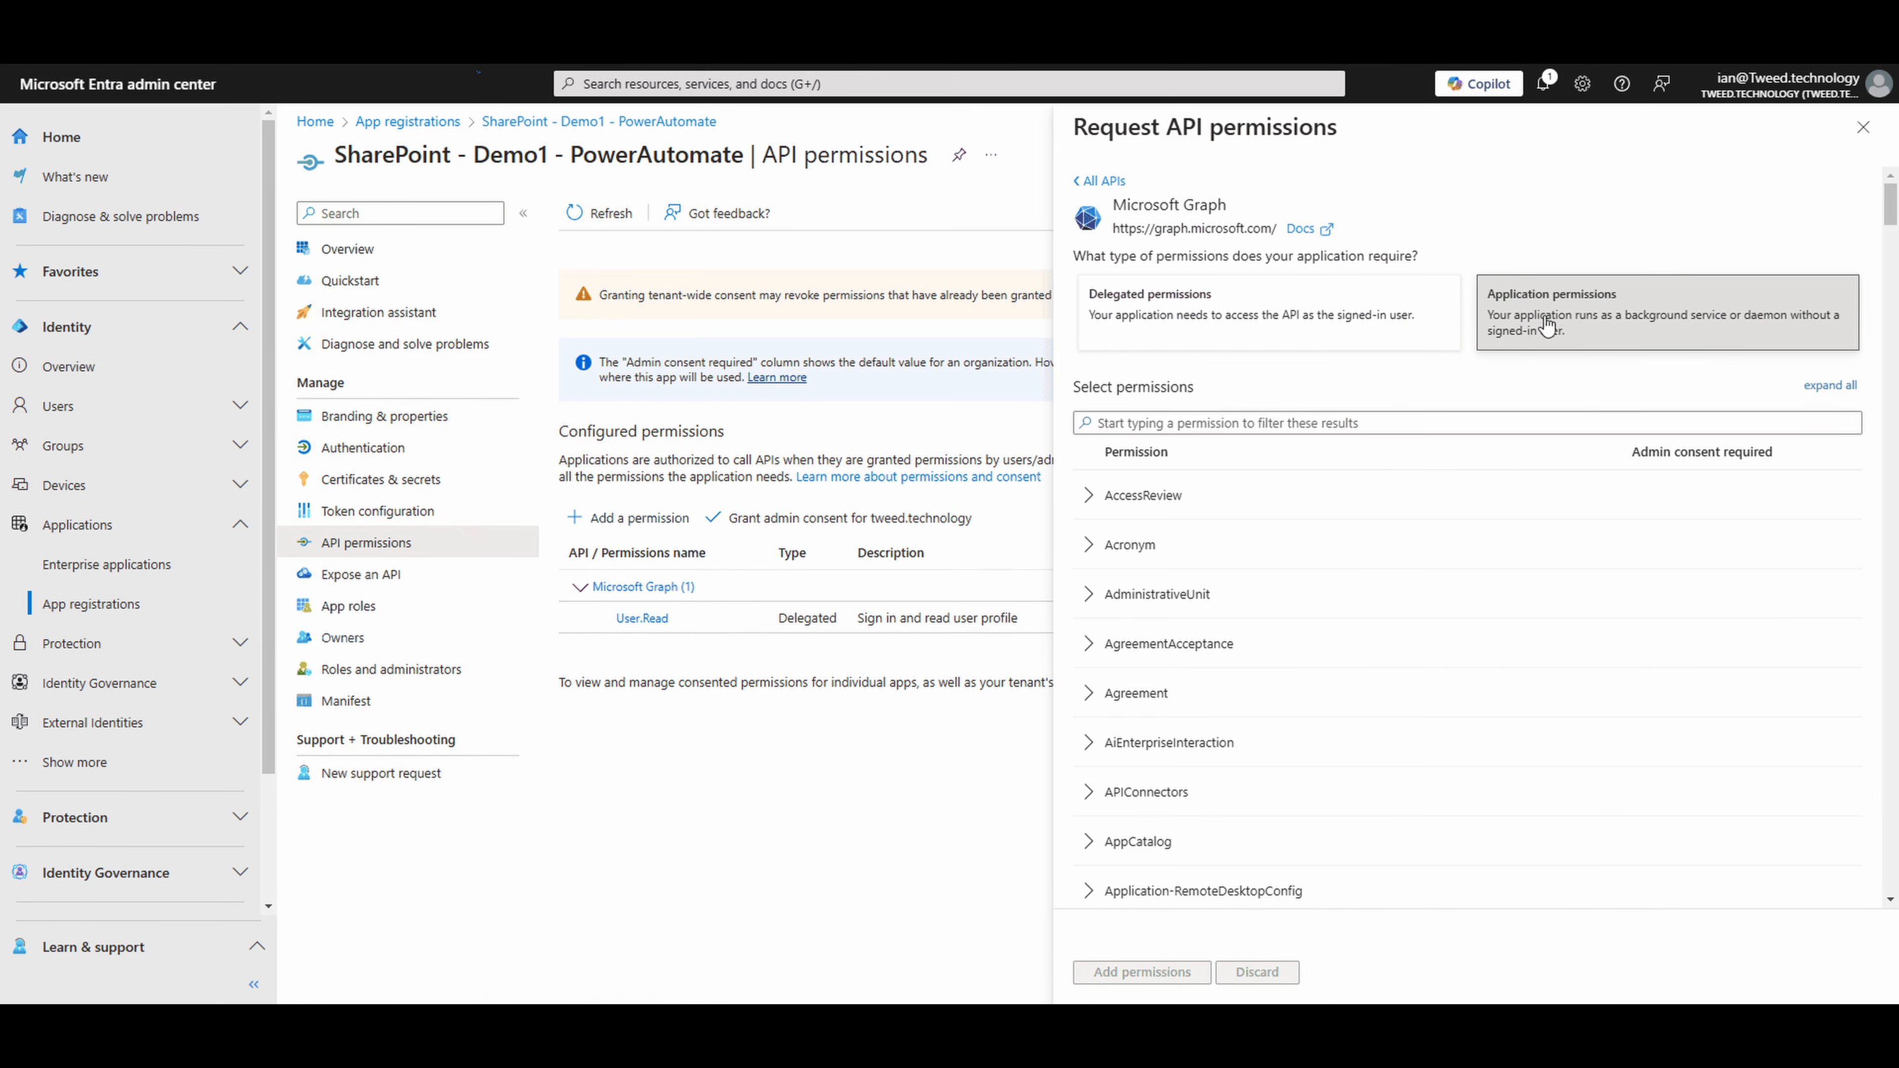
click(1330, 428)
text(si)
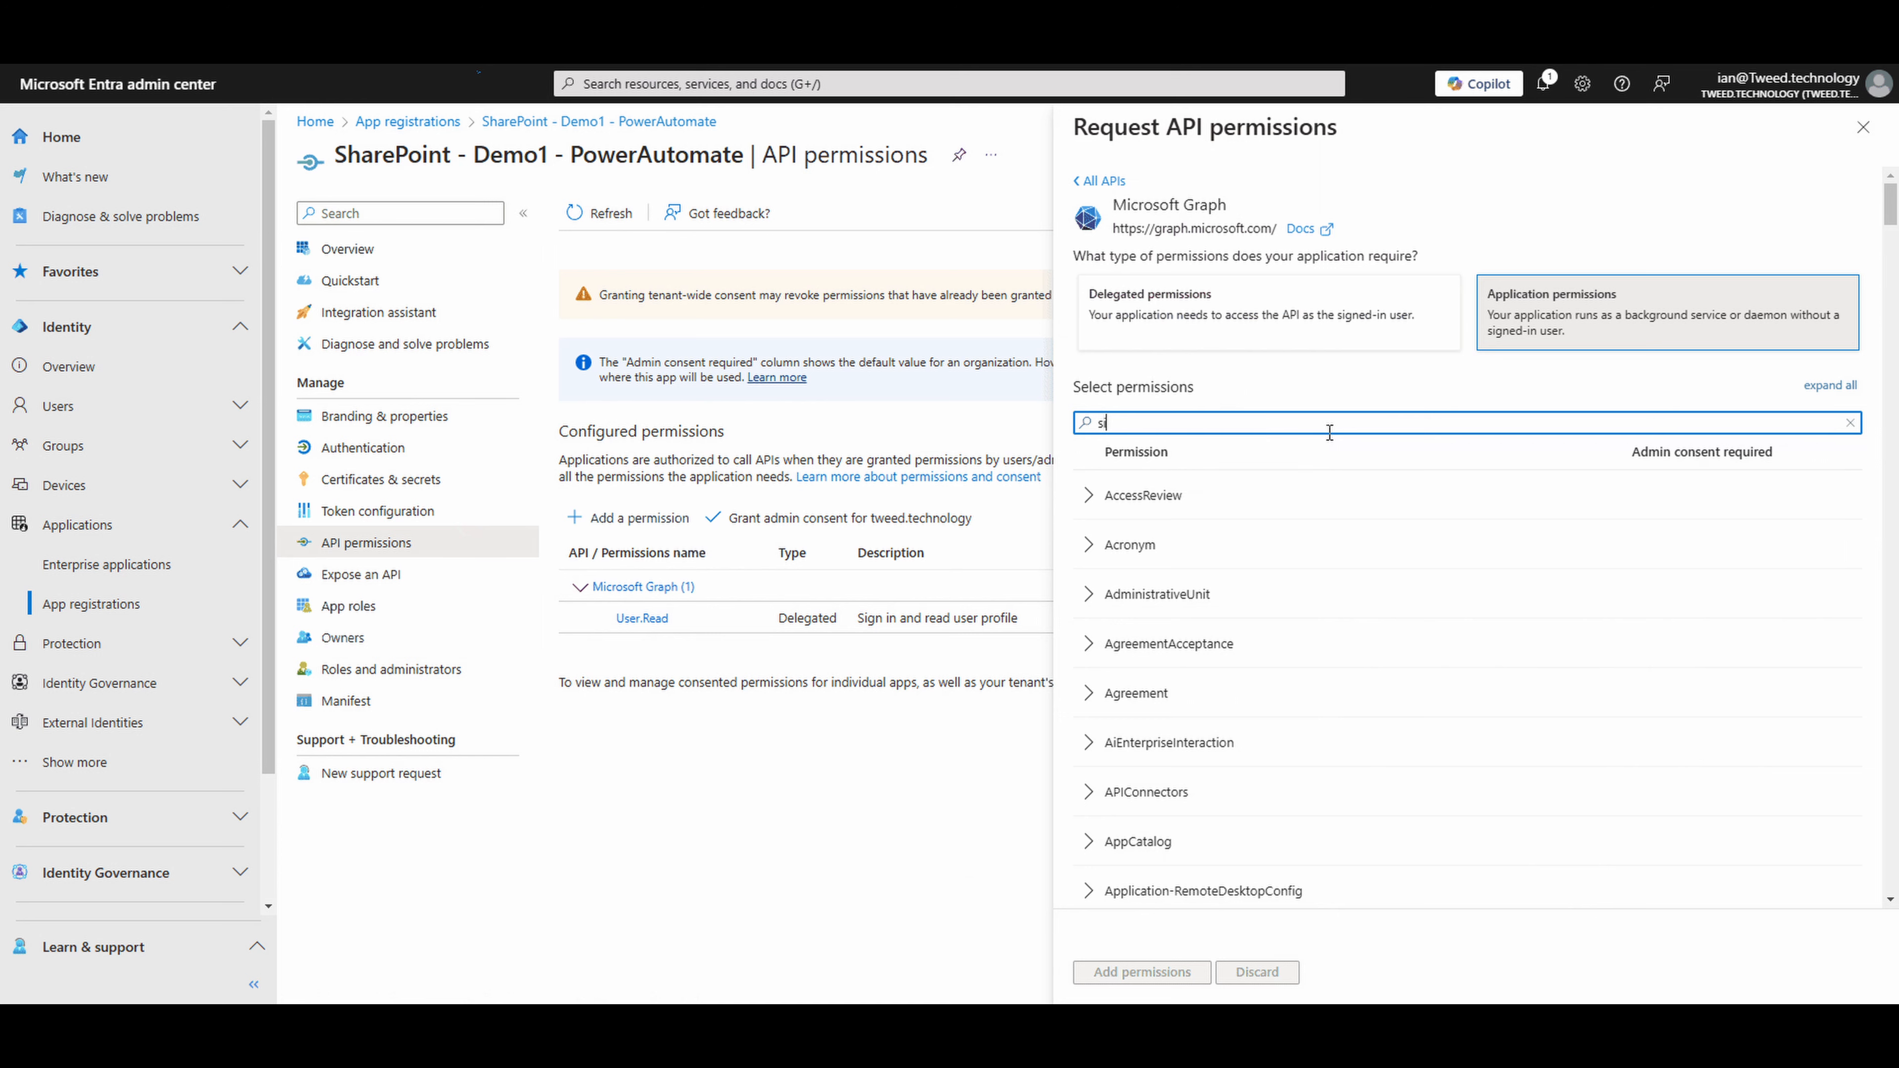
text(tes)
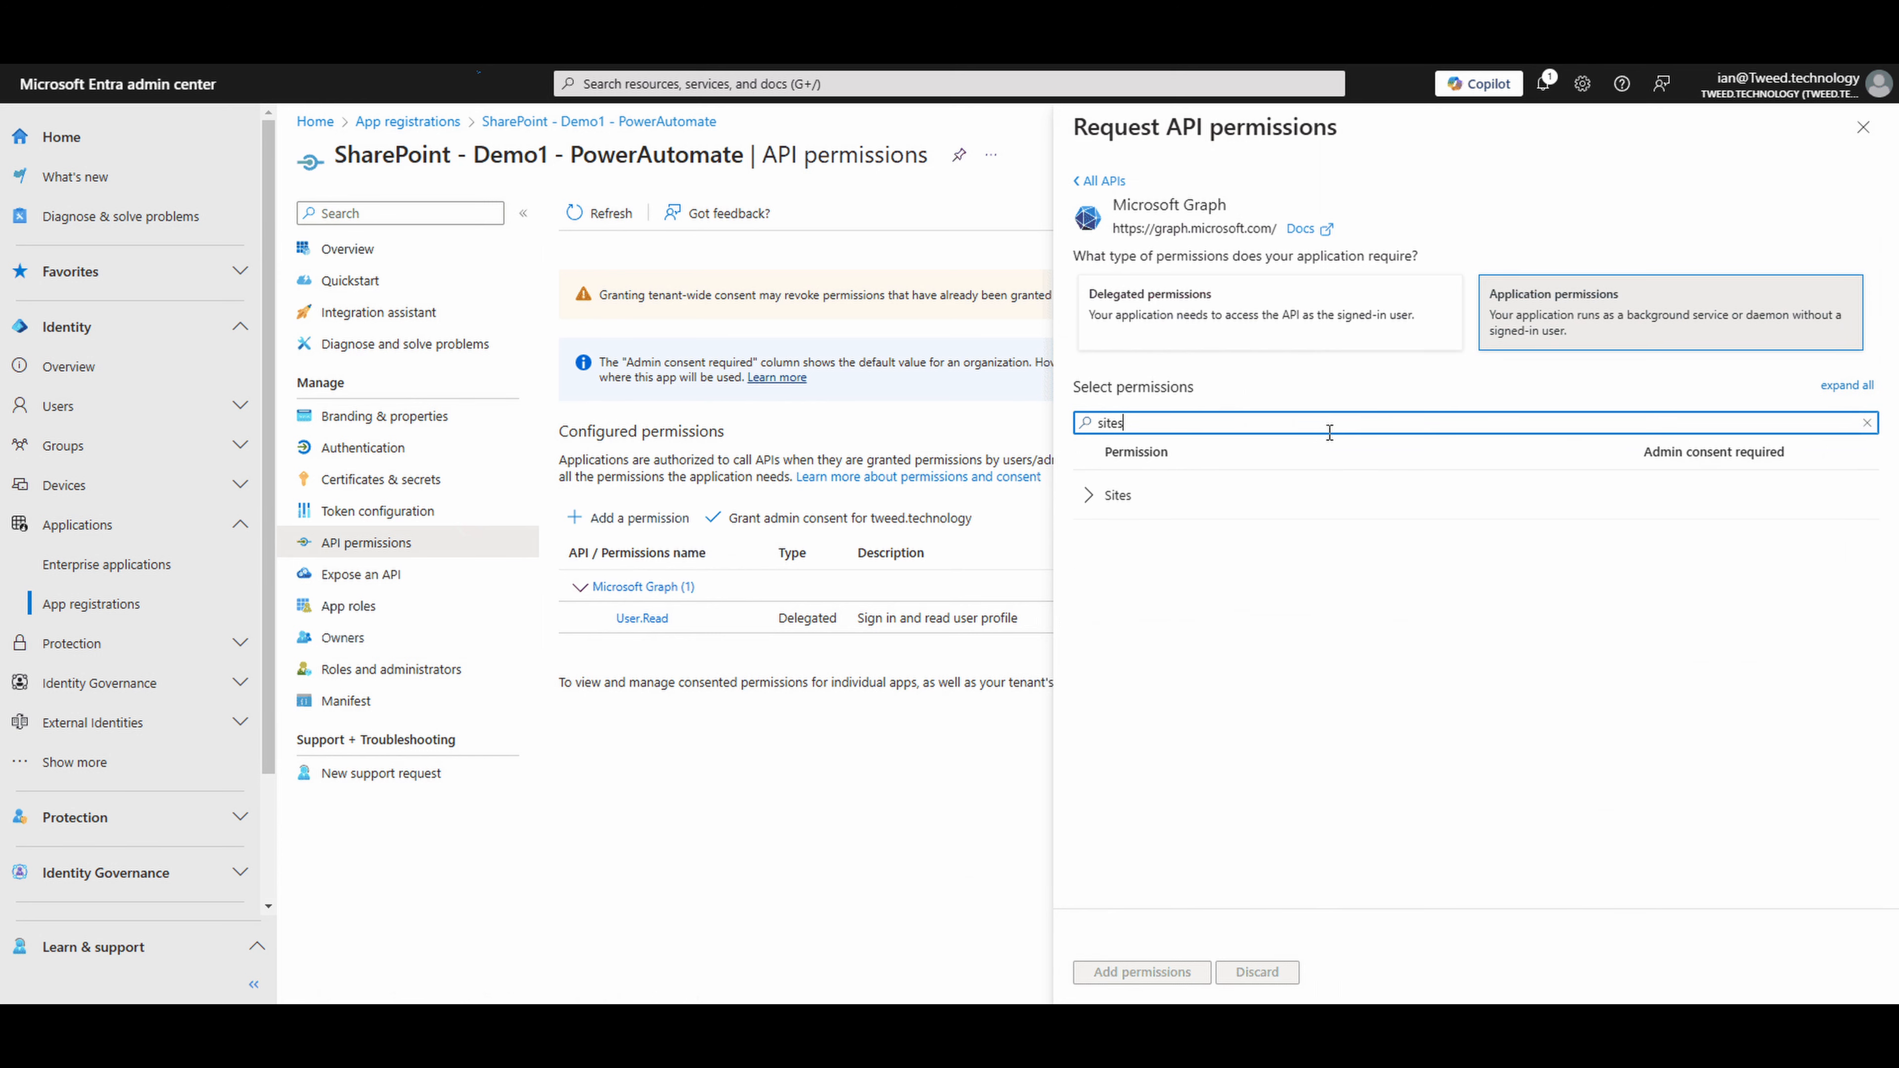
text(.se)
- Add the Sites.Selected application permission and grant admin consent for tweed.technology
click(1093, 500)
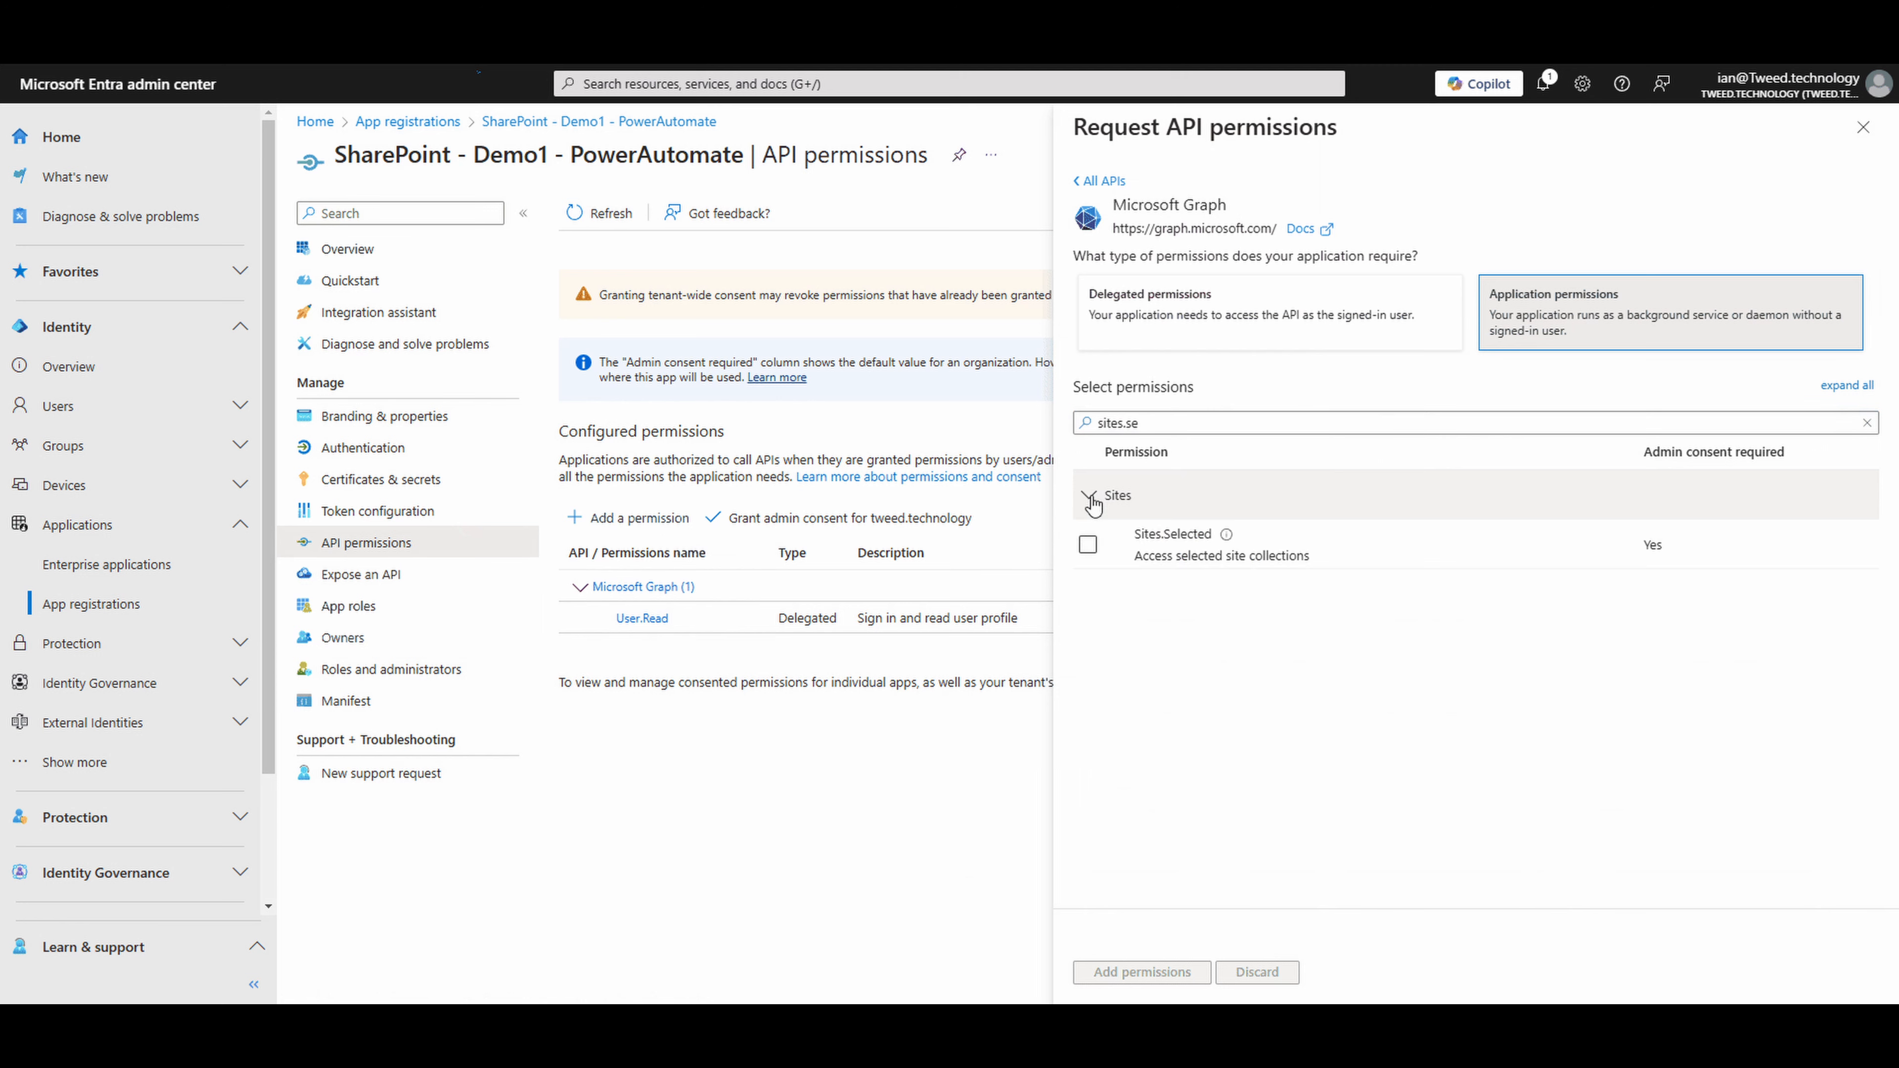
click(1089, 547)
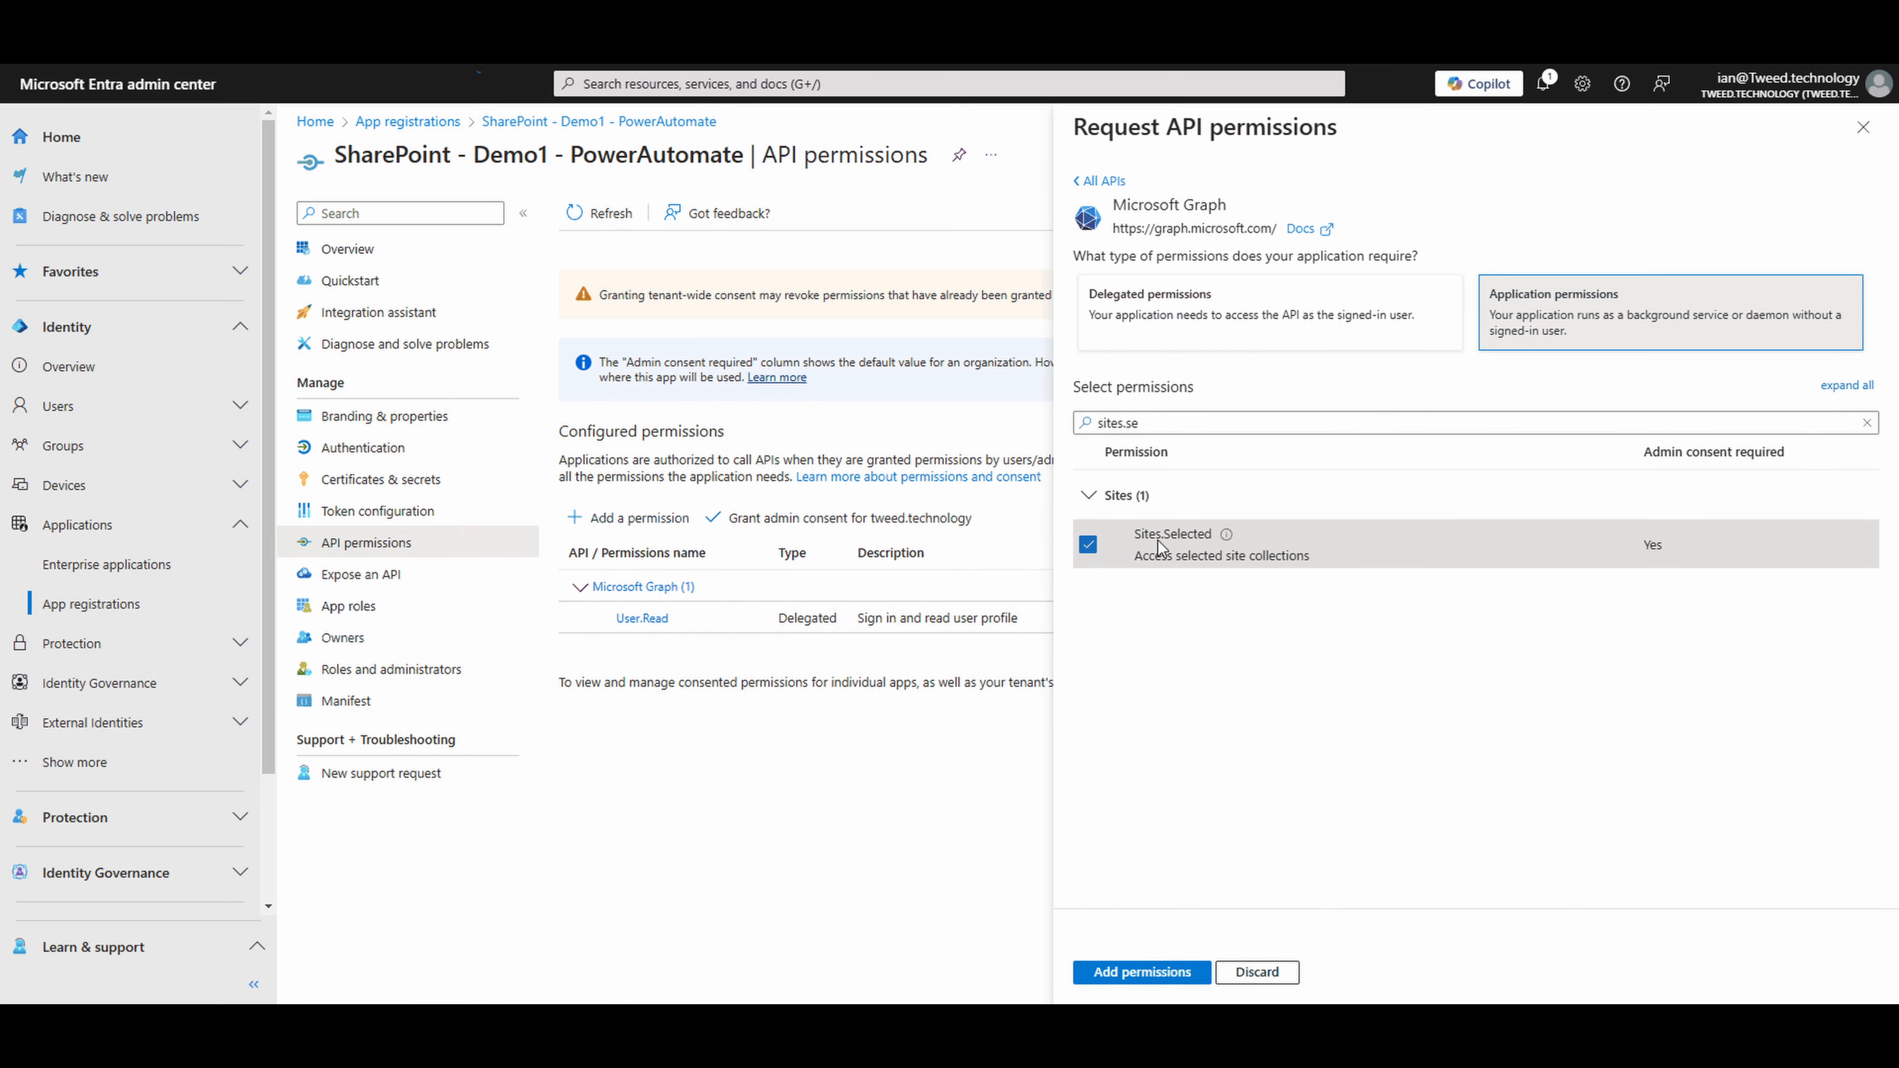
mouse_move(1226, 535)
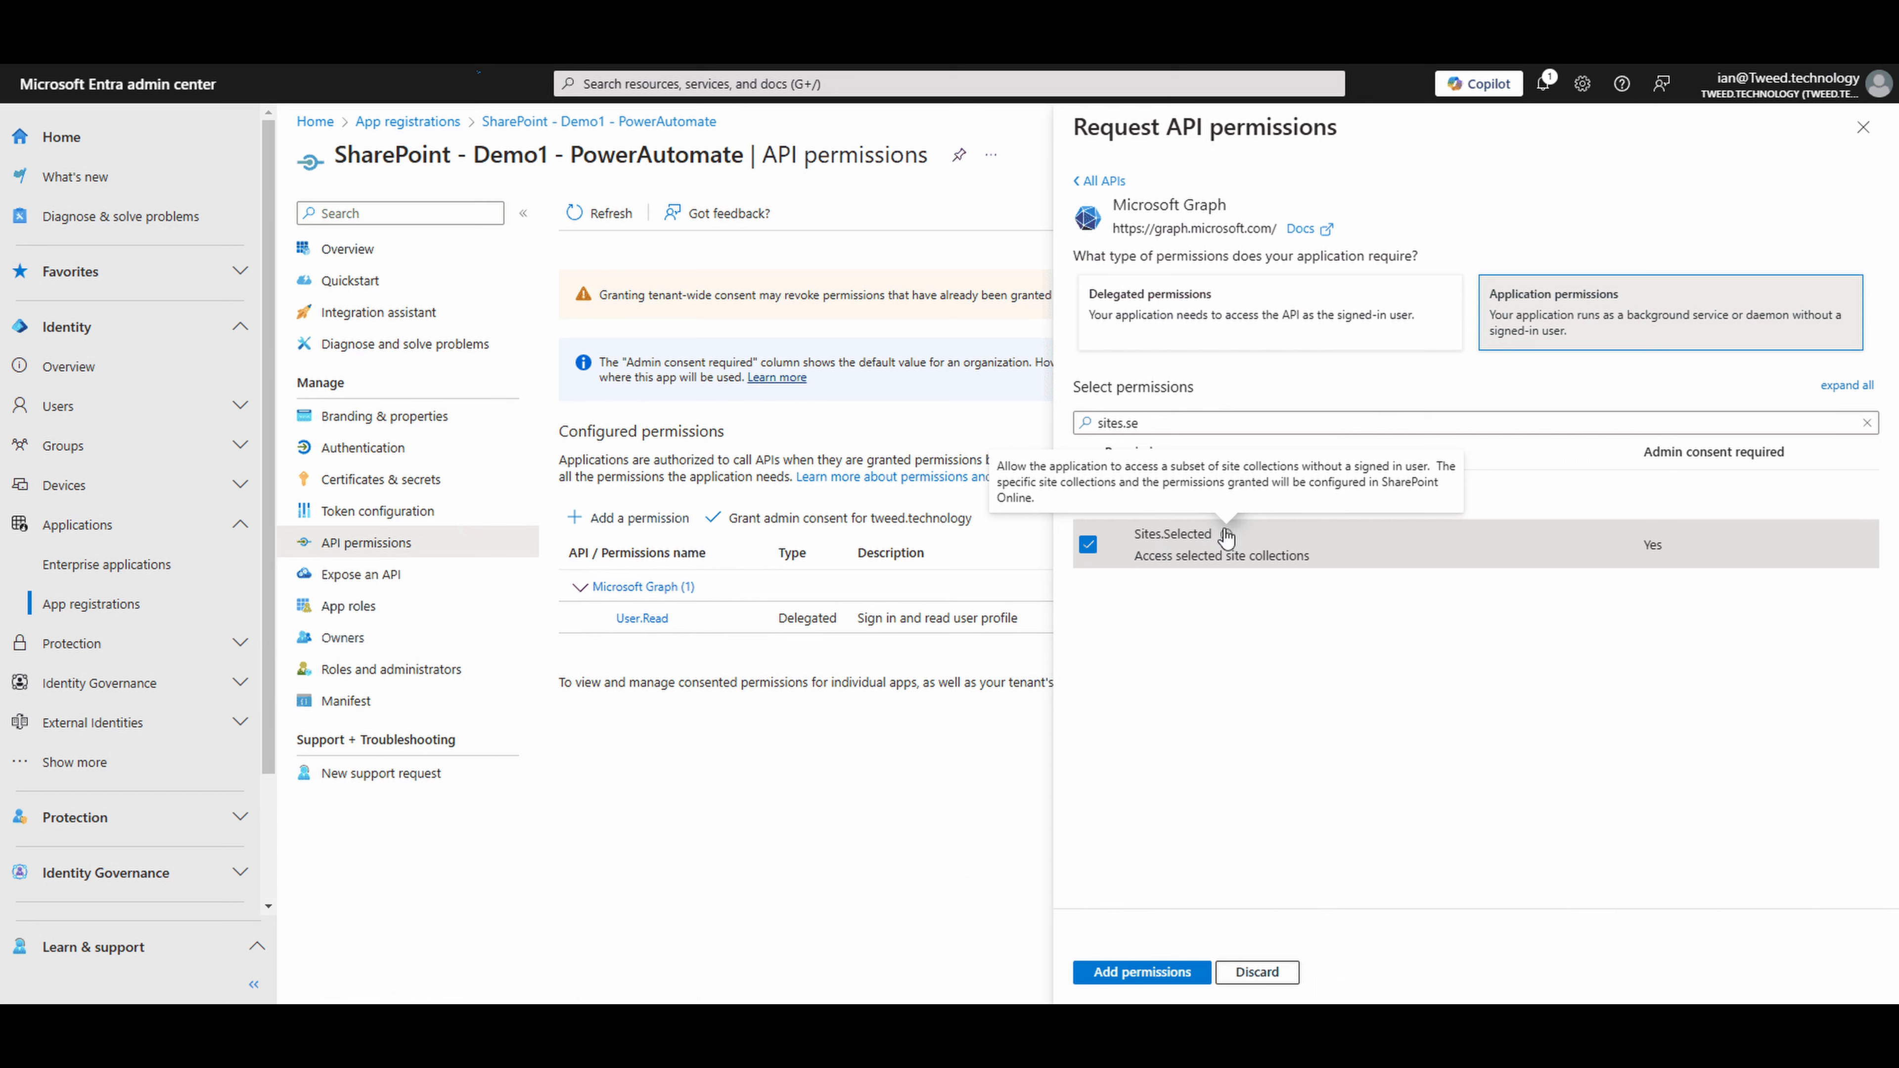
click(1160, 970)
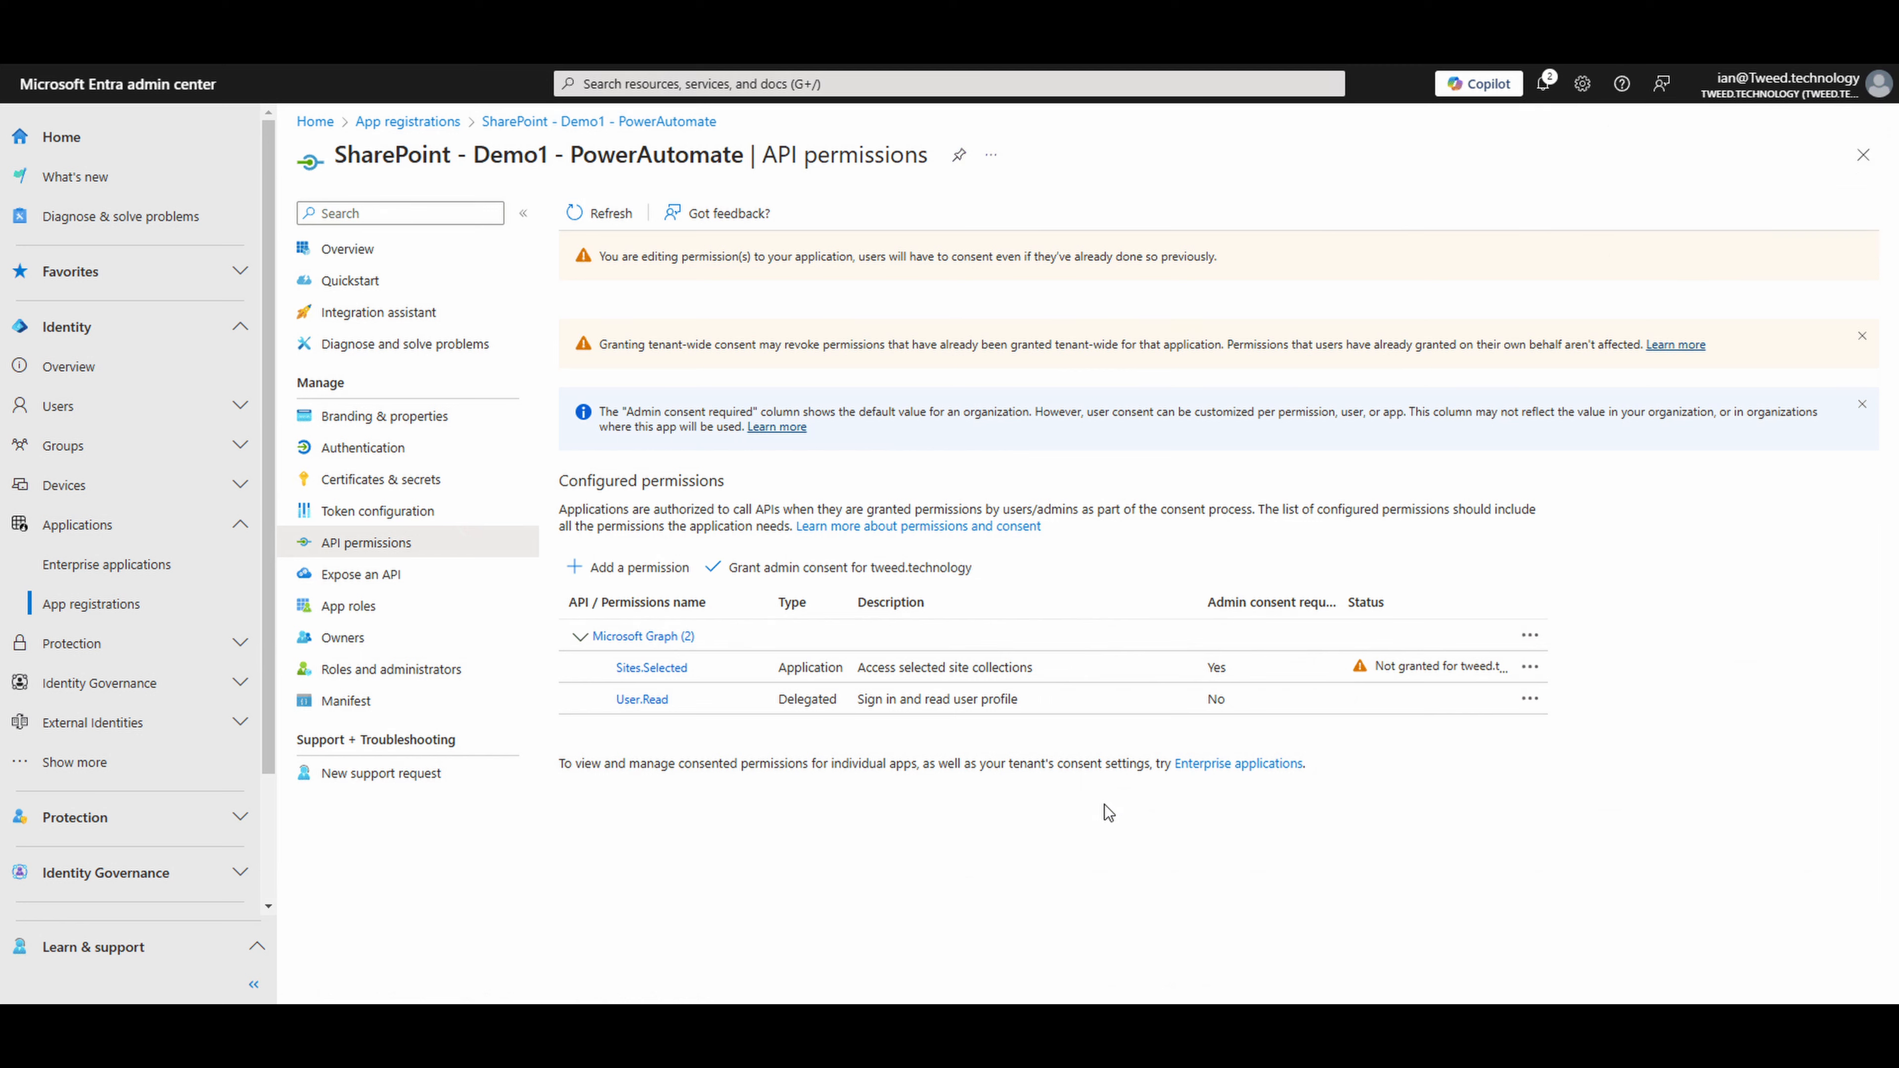
click(837, 573)
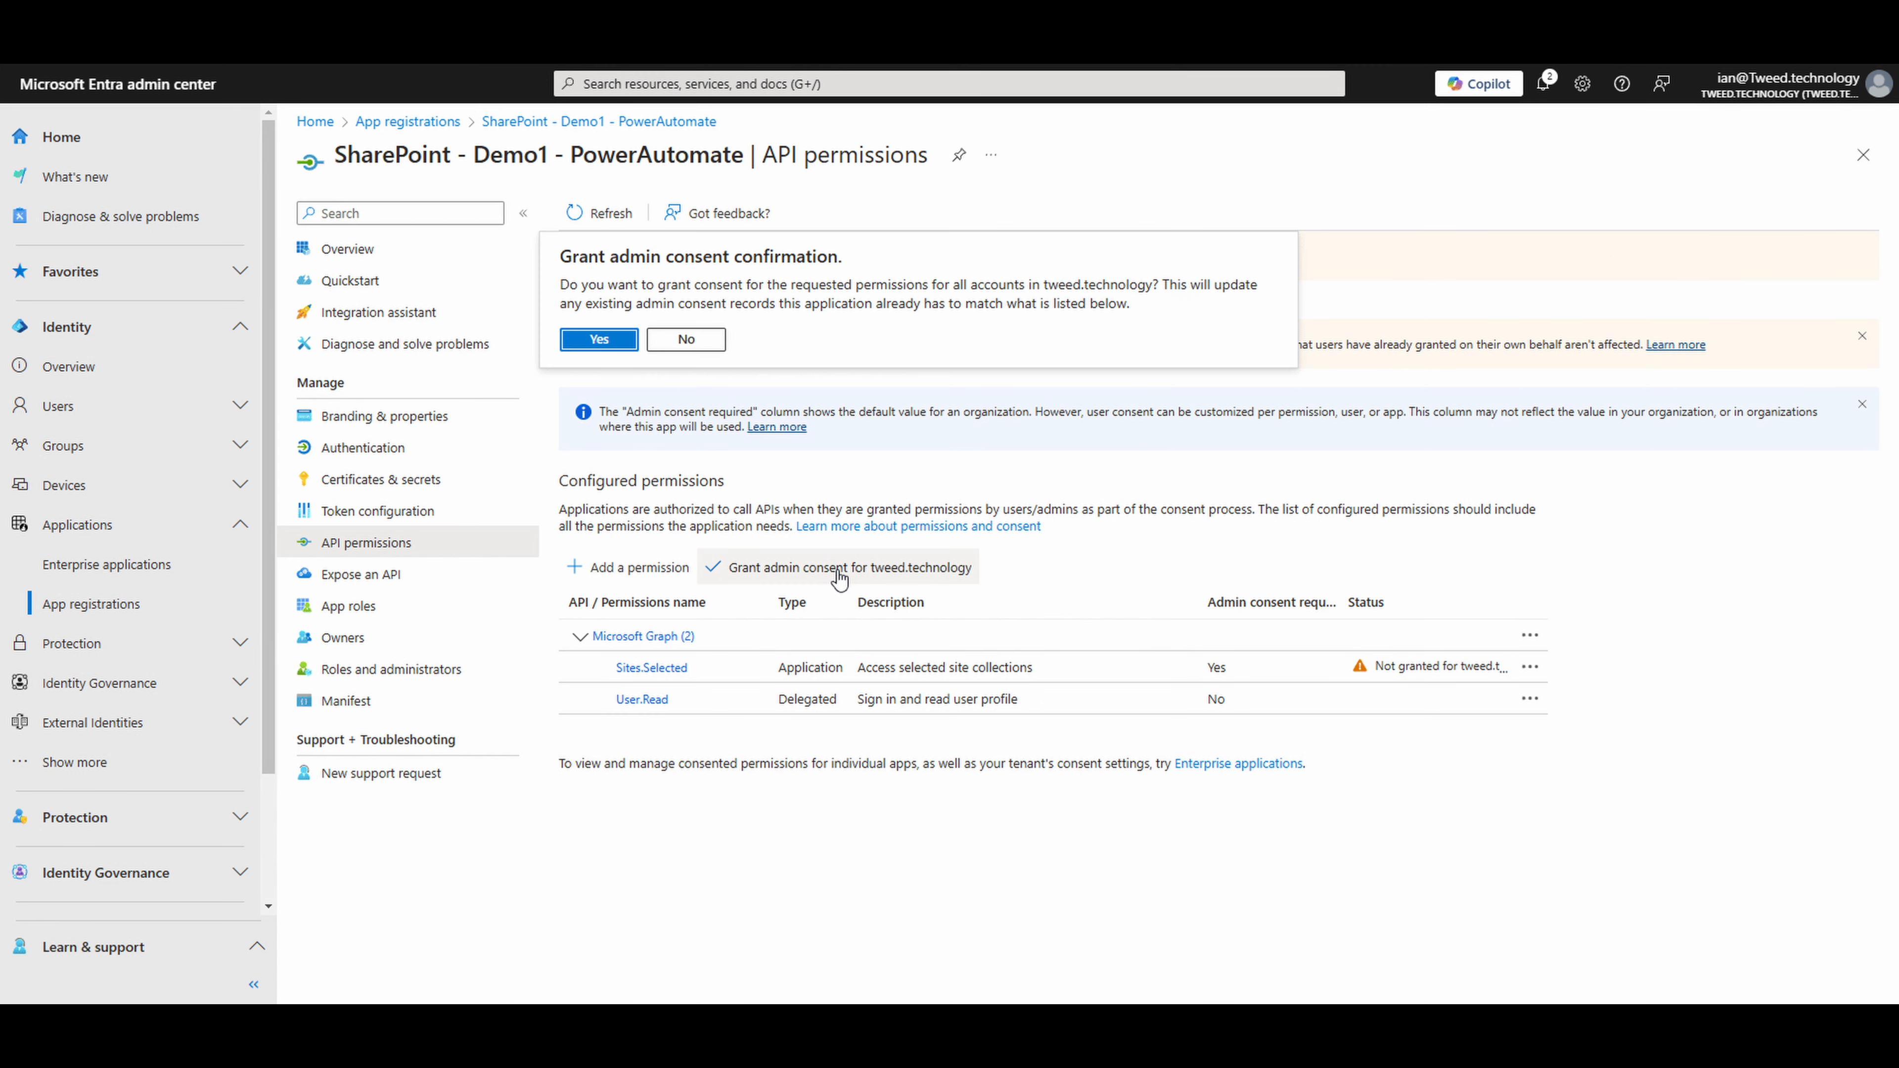
click(618, 342)
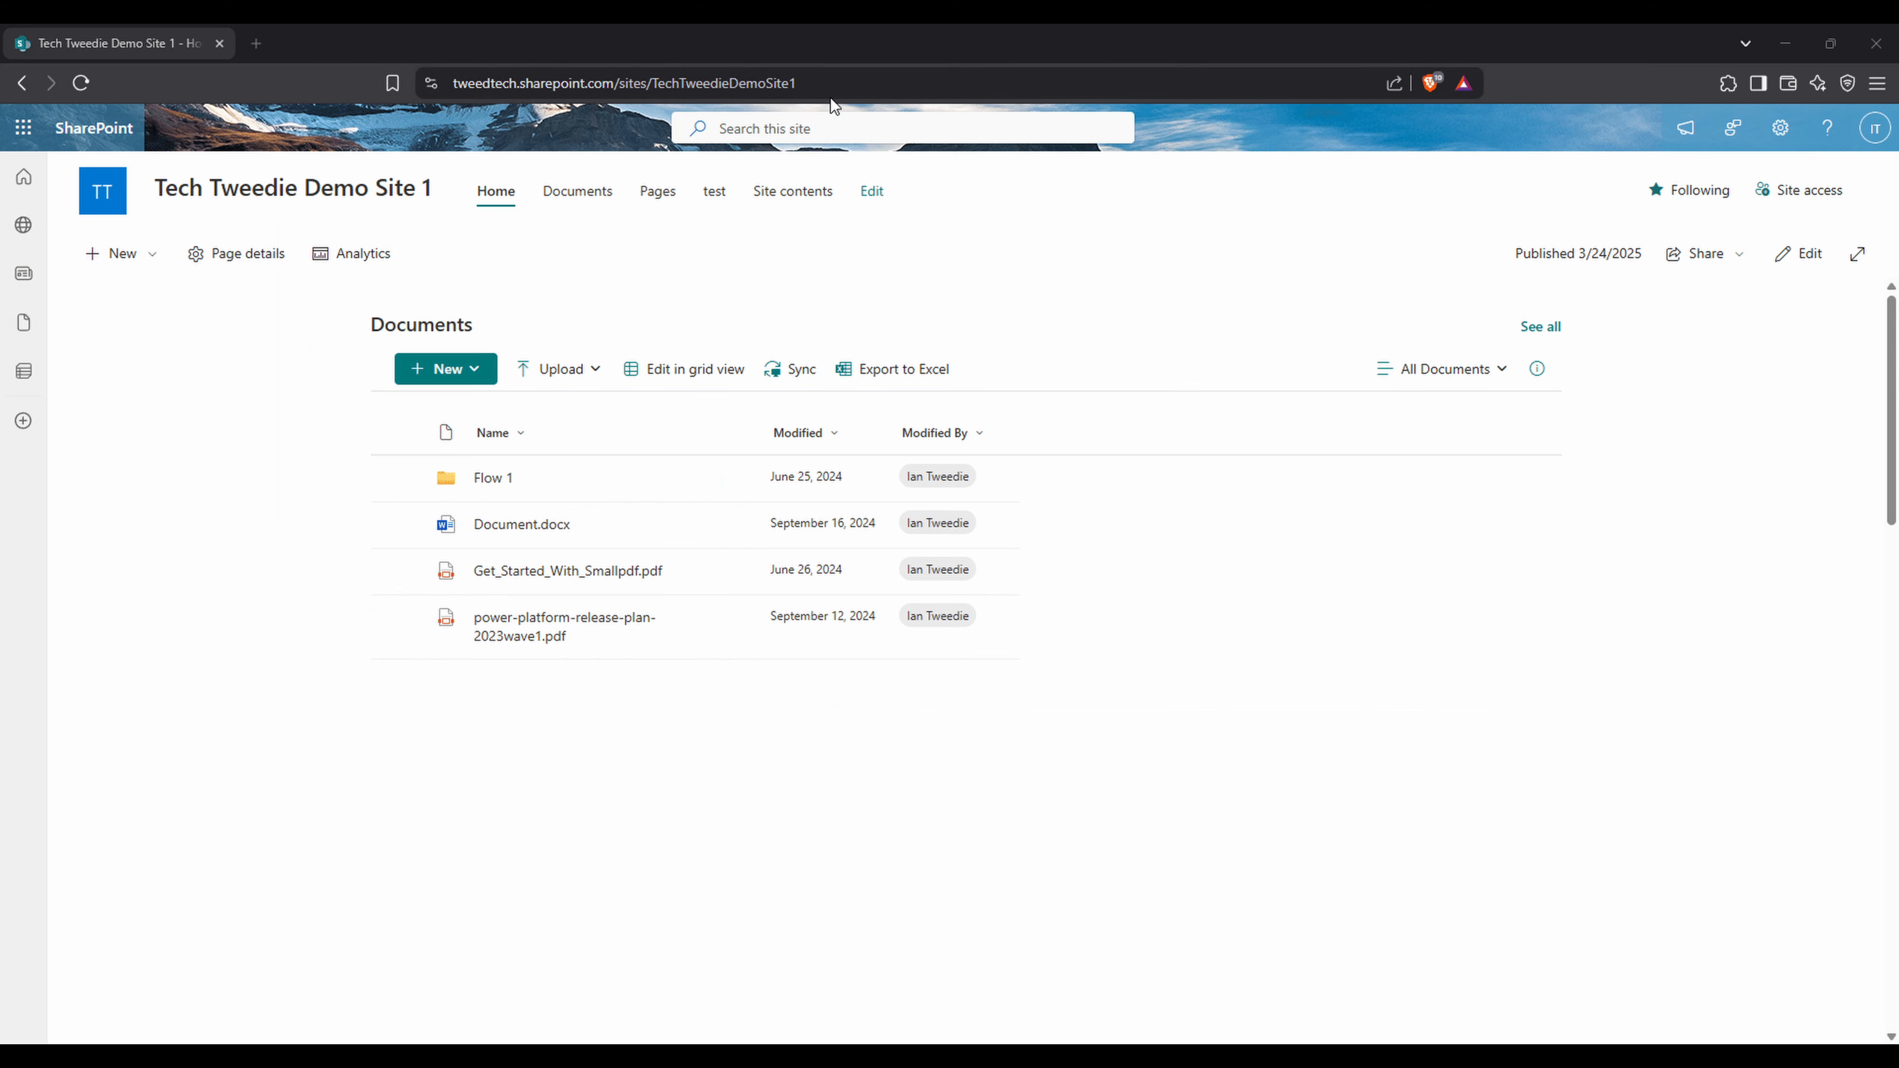
- Switch to the Tech Tweedie Demo Site 1 SharePoint site and load its URL with /_api/site?$select=Id appended
key(ctrl+l)
key(alt+Tab)
click(870, 84)
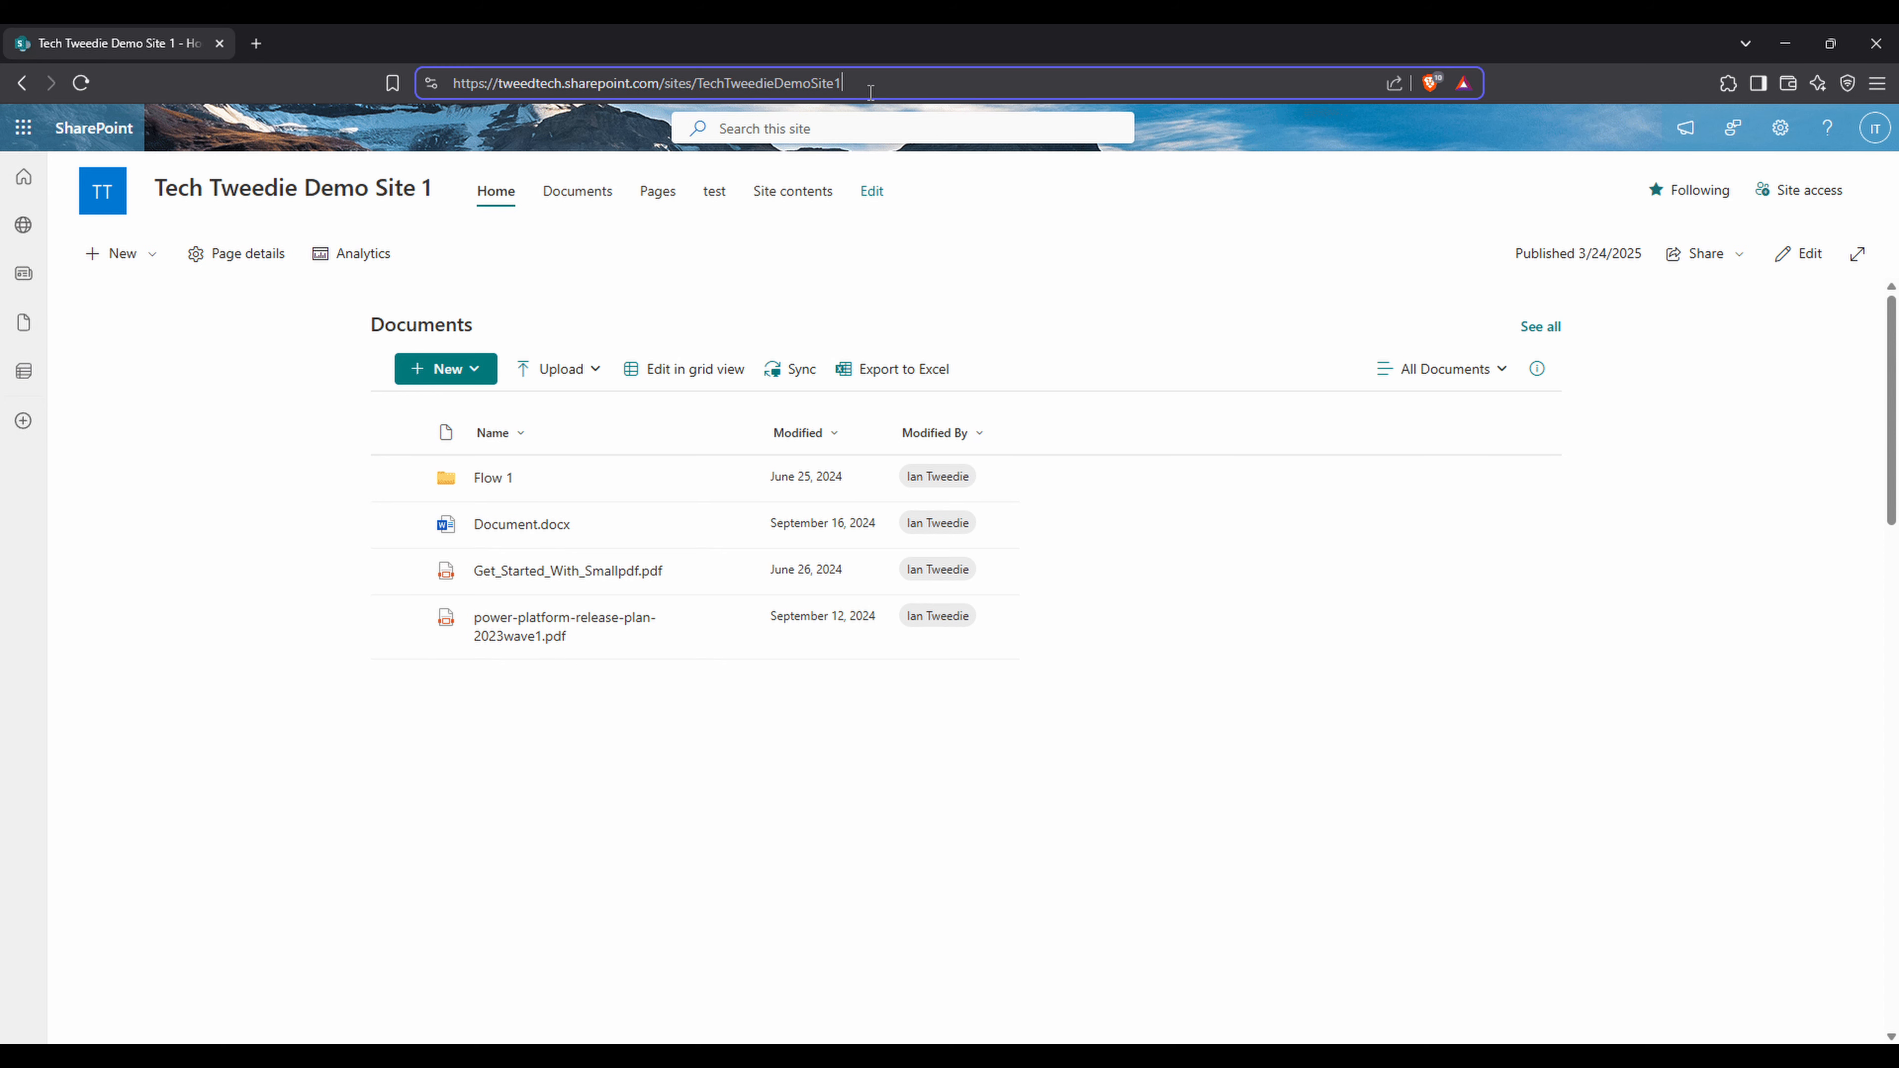
text(/_api/site?$select=Id)
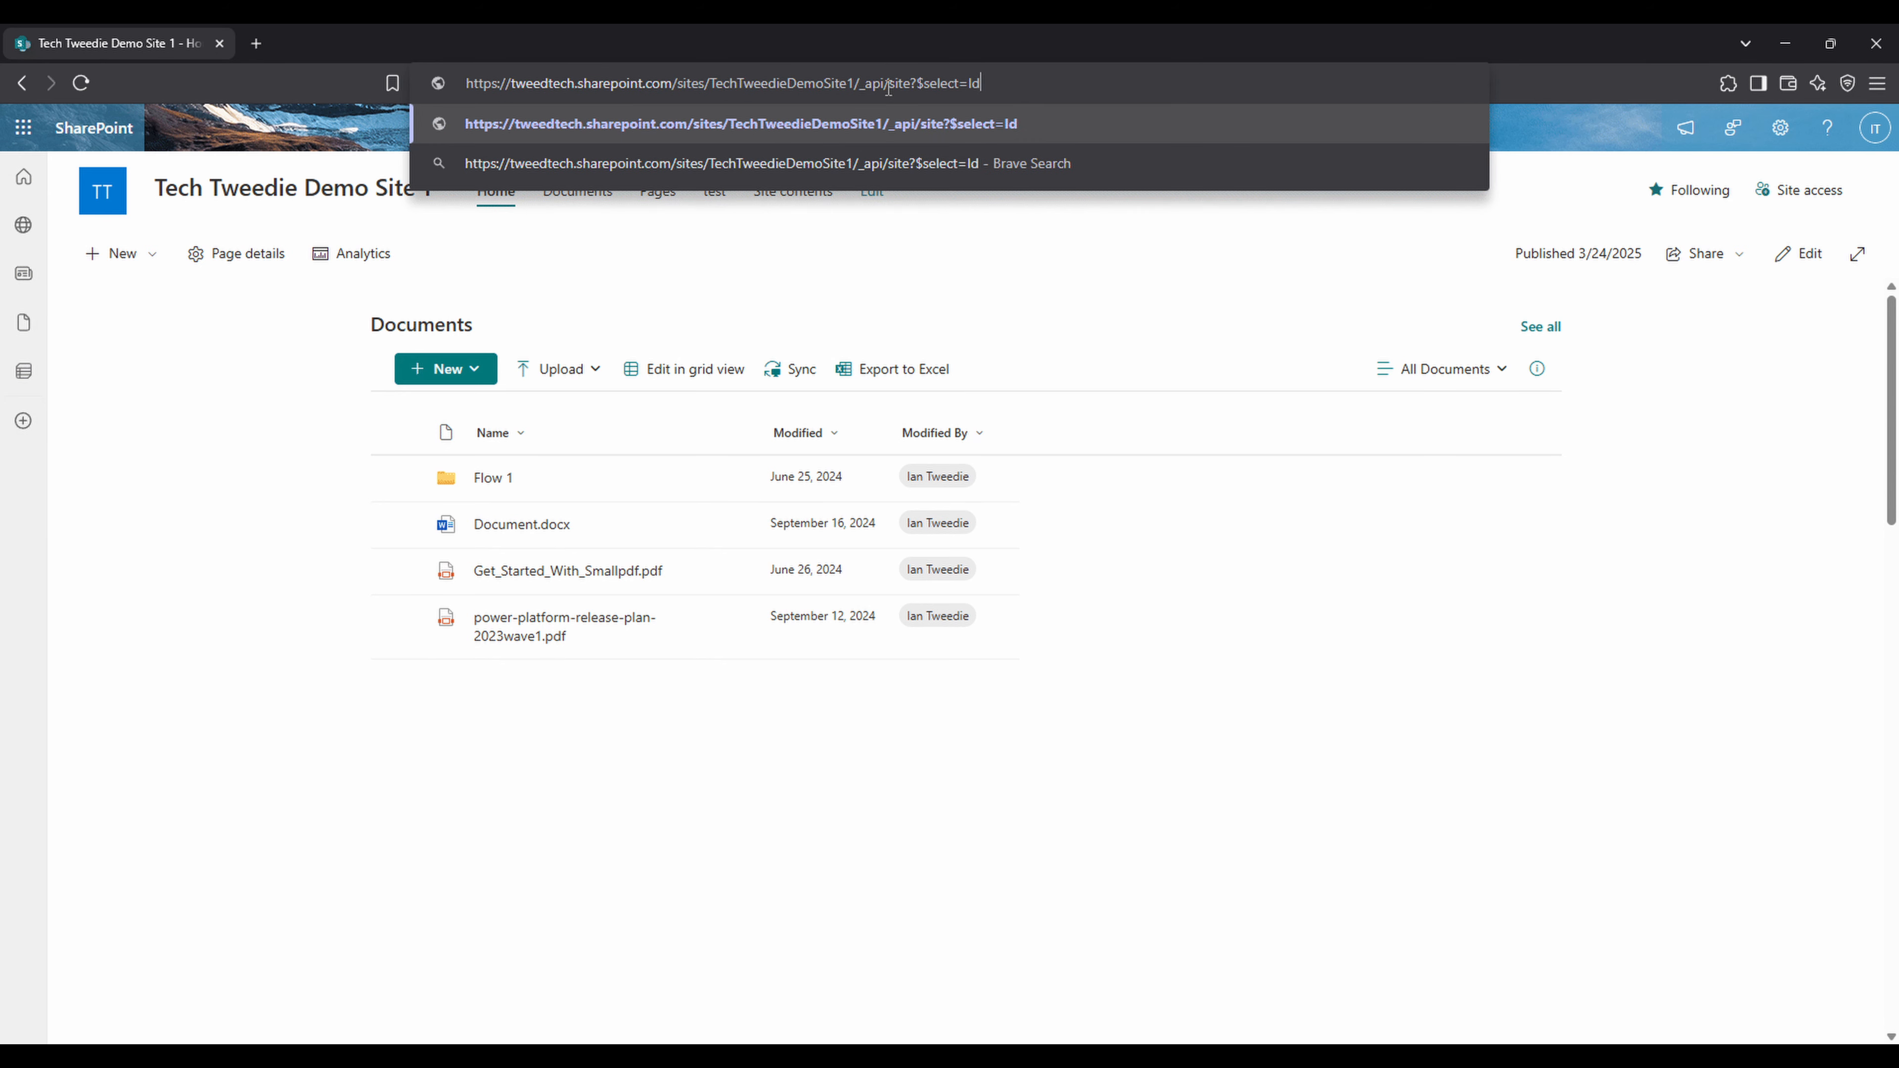
key(Return)
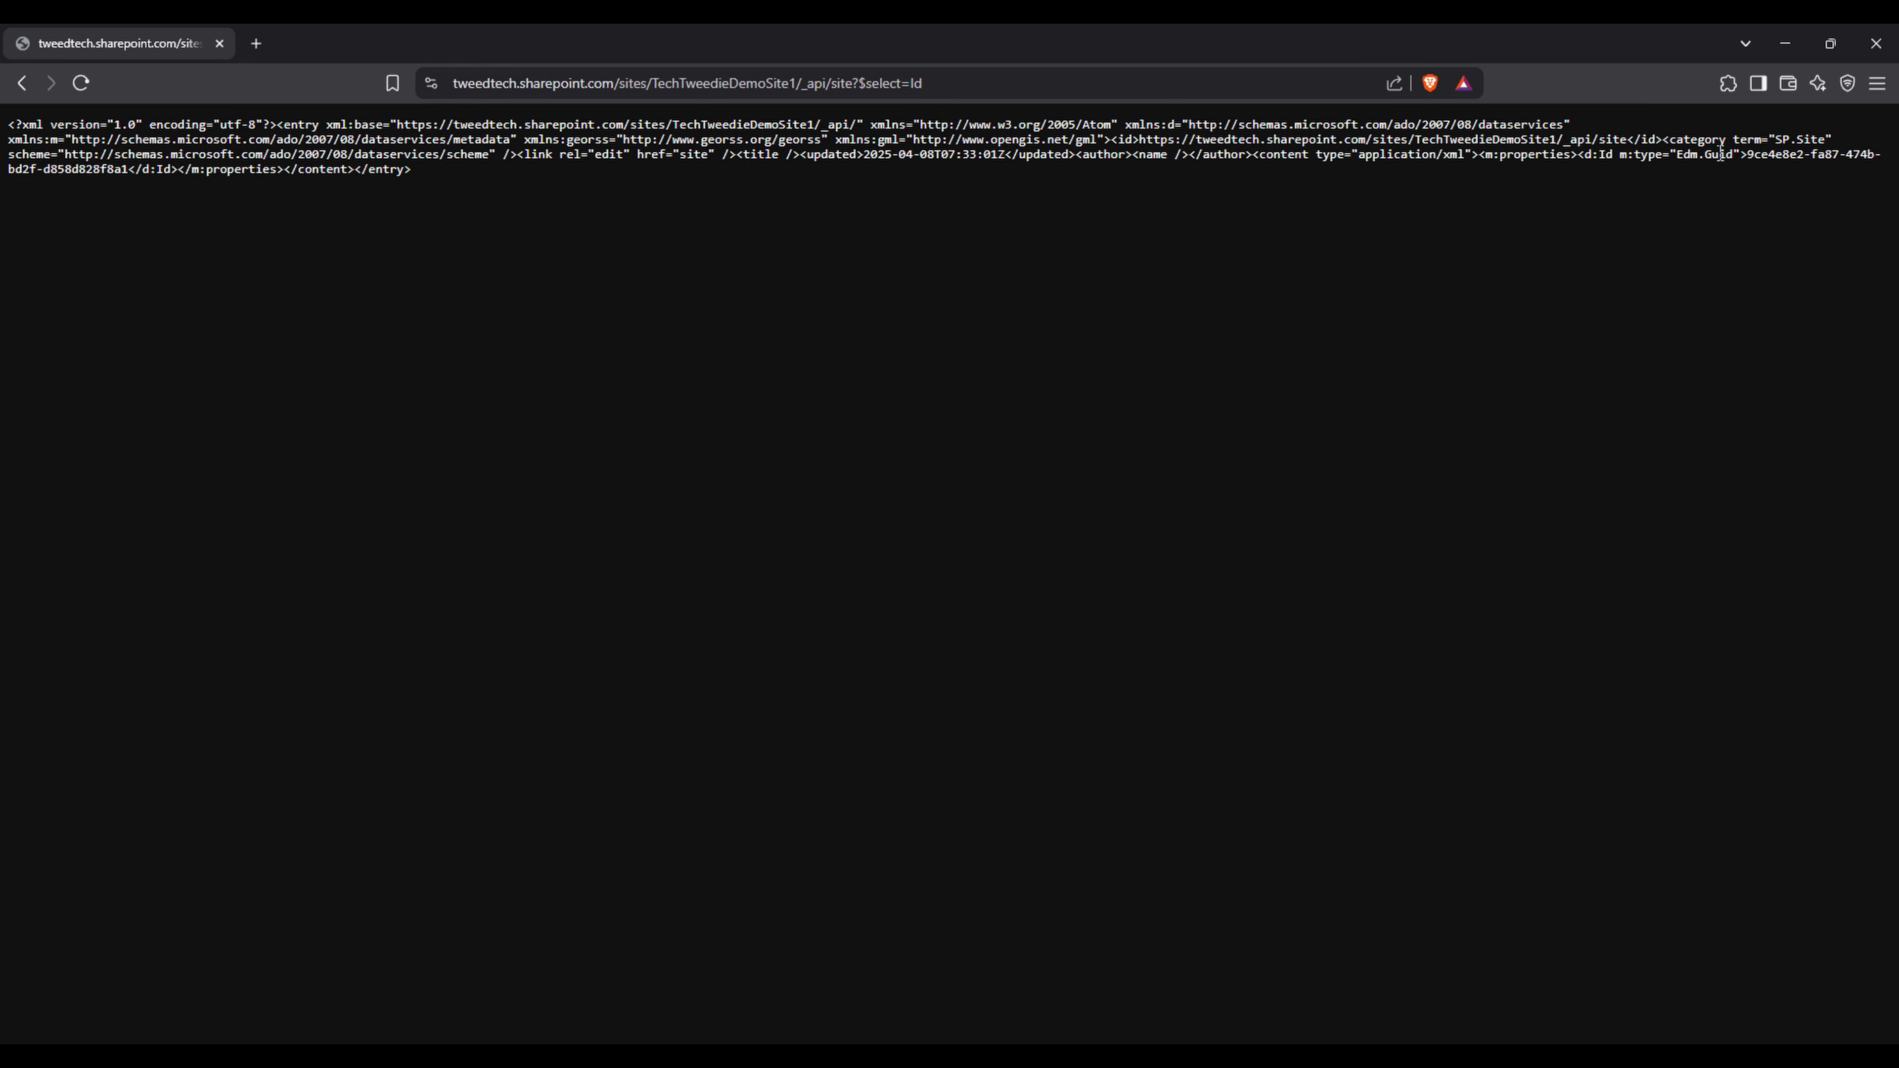
- Copy the site ID GUID from the d:Id element of the XML response
drag(1599, 155, 1613, 155)
drag(1747, 155, 287, 216)
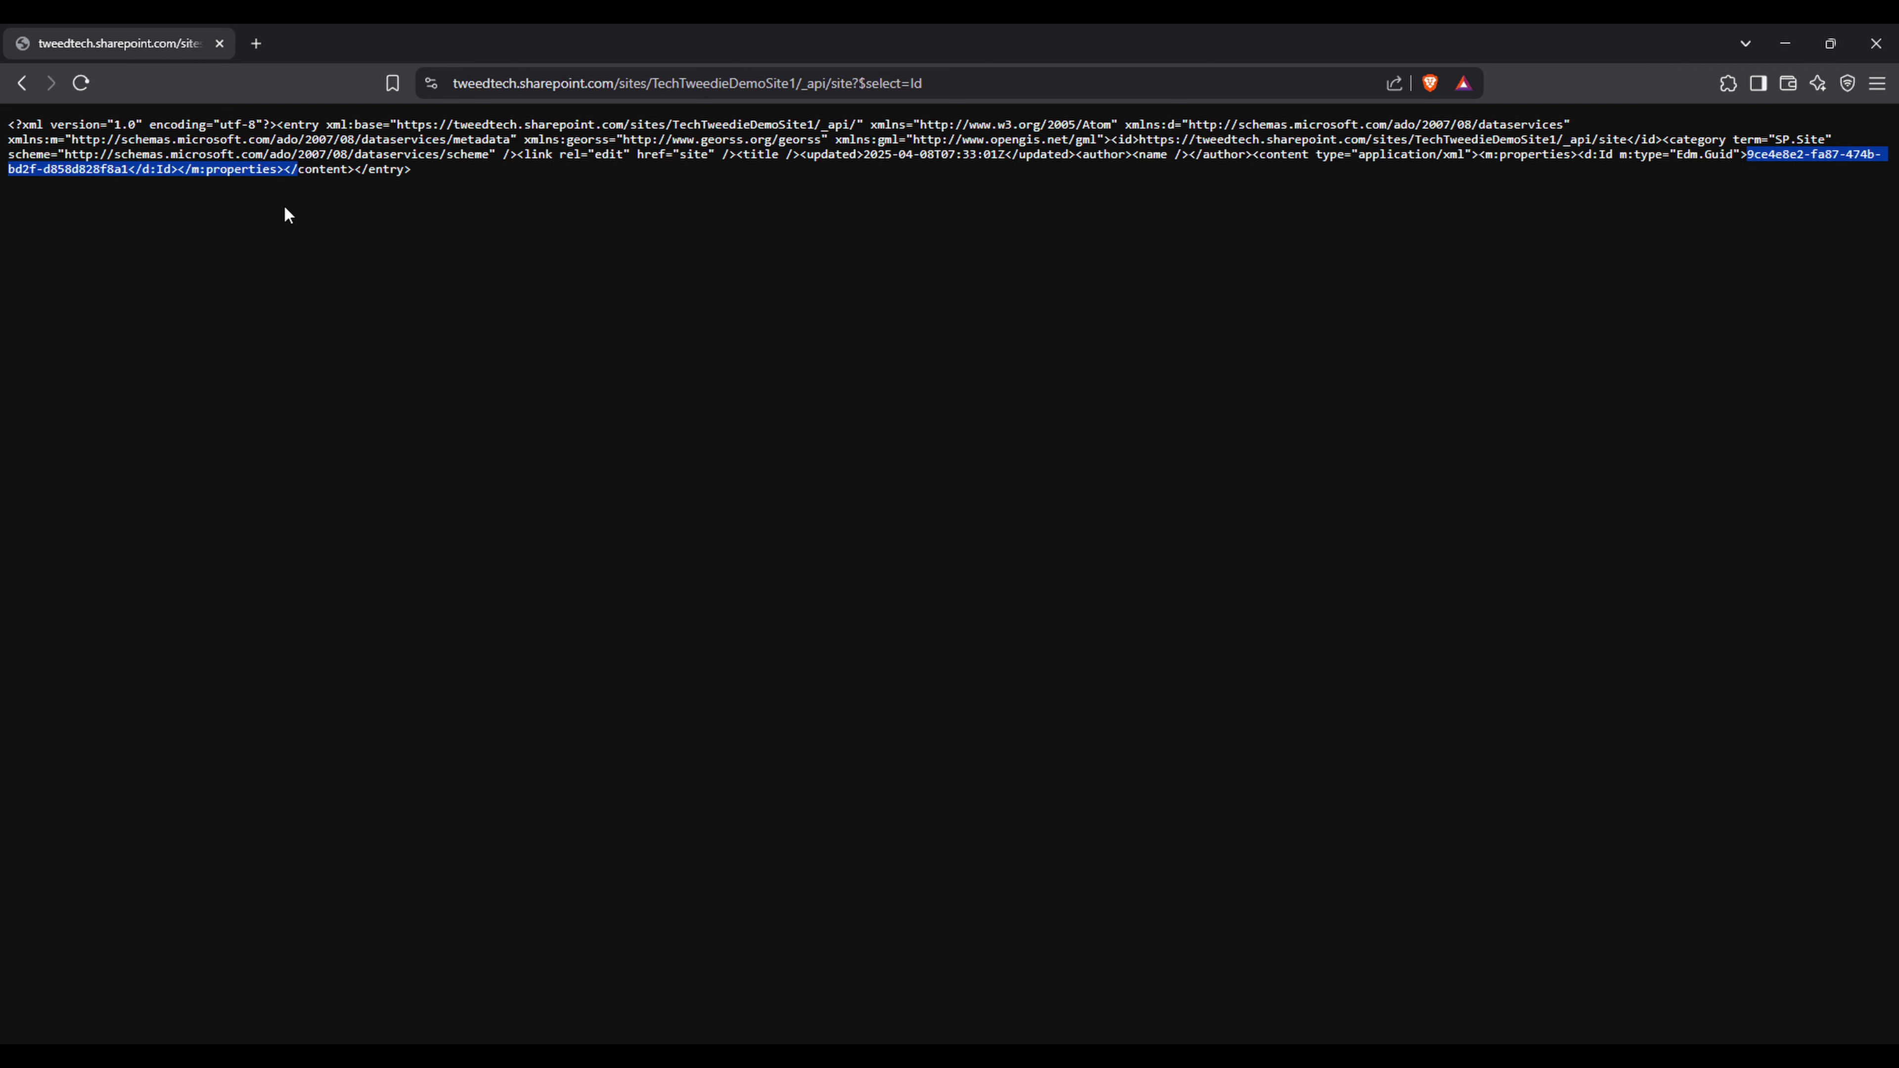
right_click(119, 170)
click(171, 187)
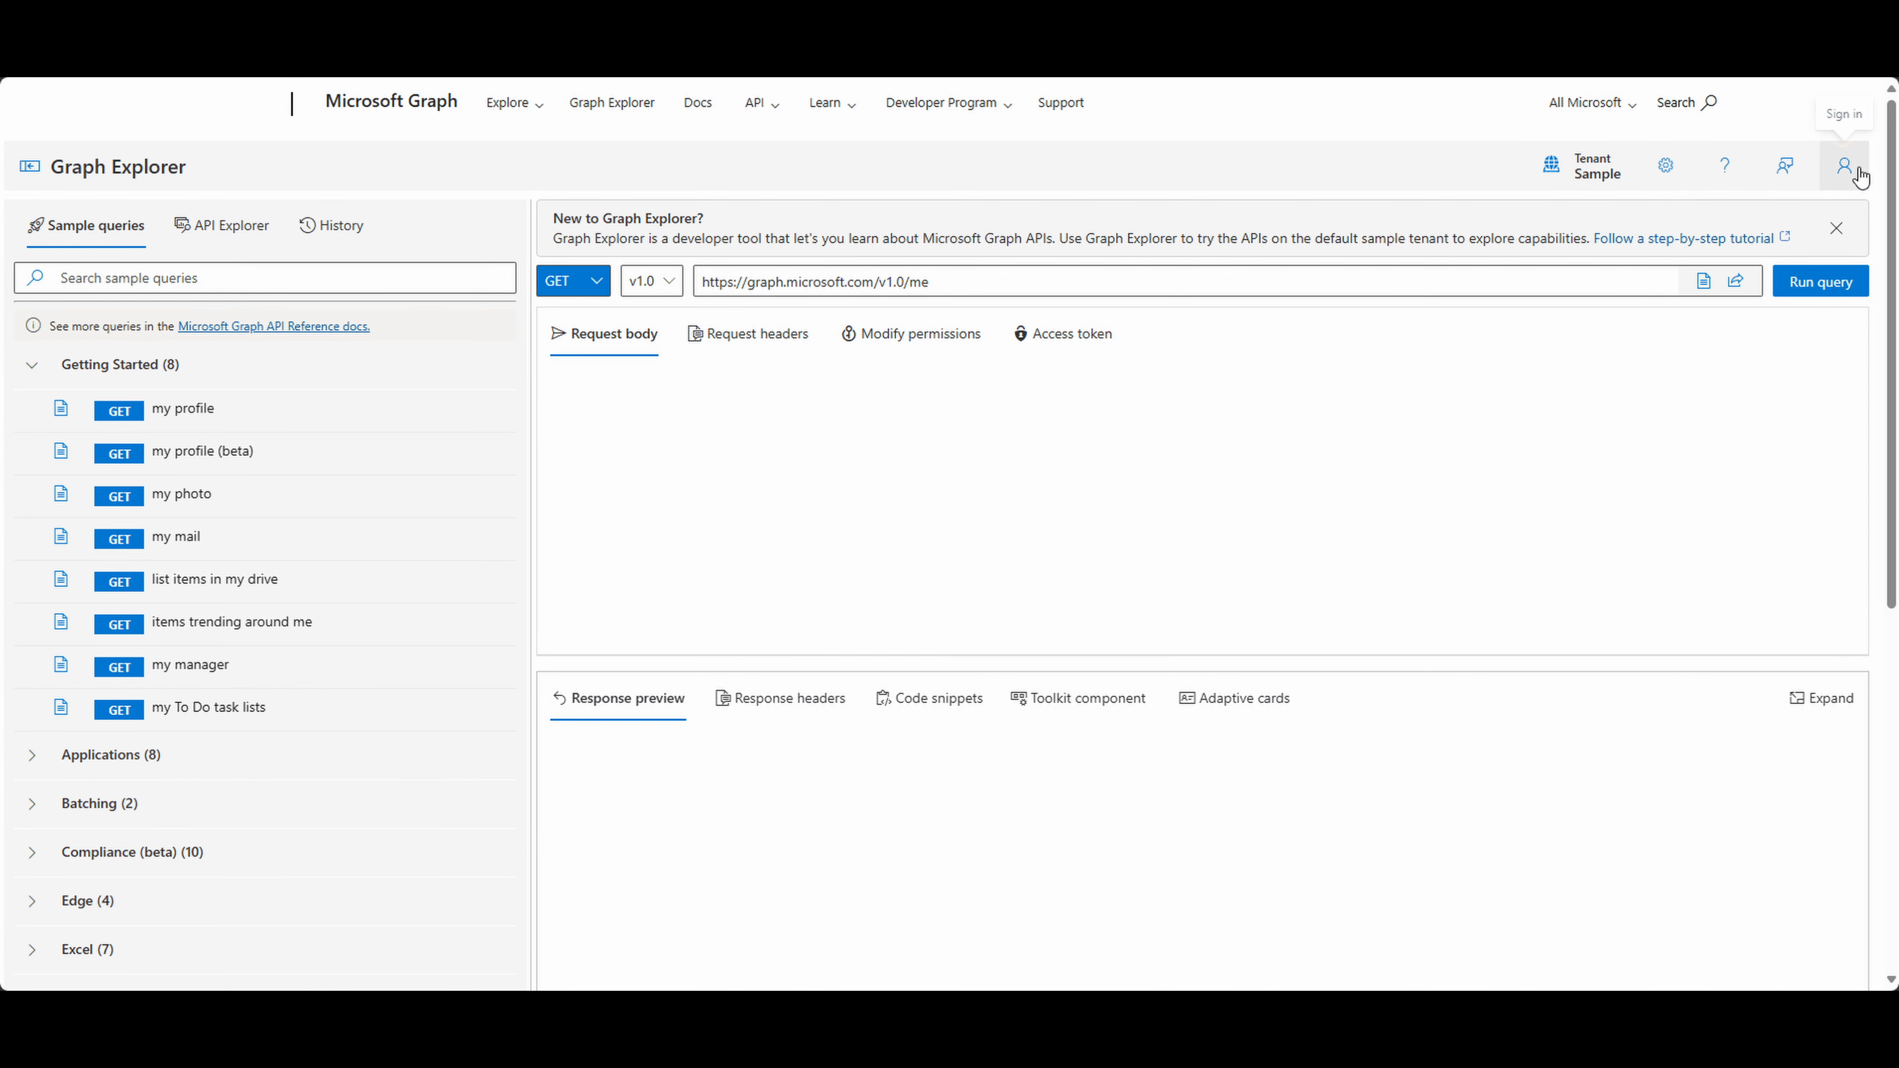
- Switch to Graph Explorer and sign in with the tweed.technology tenant account
click(1843, 174)
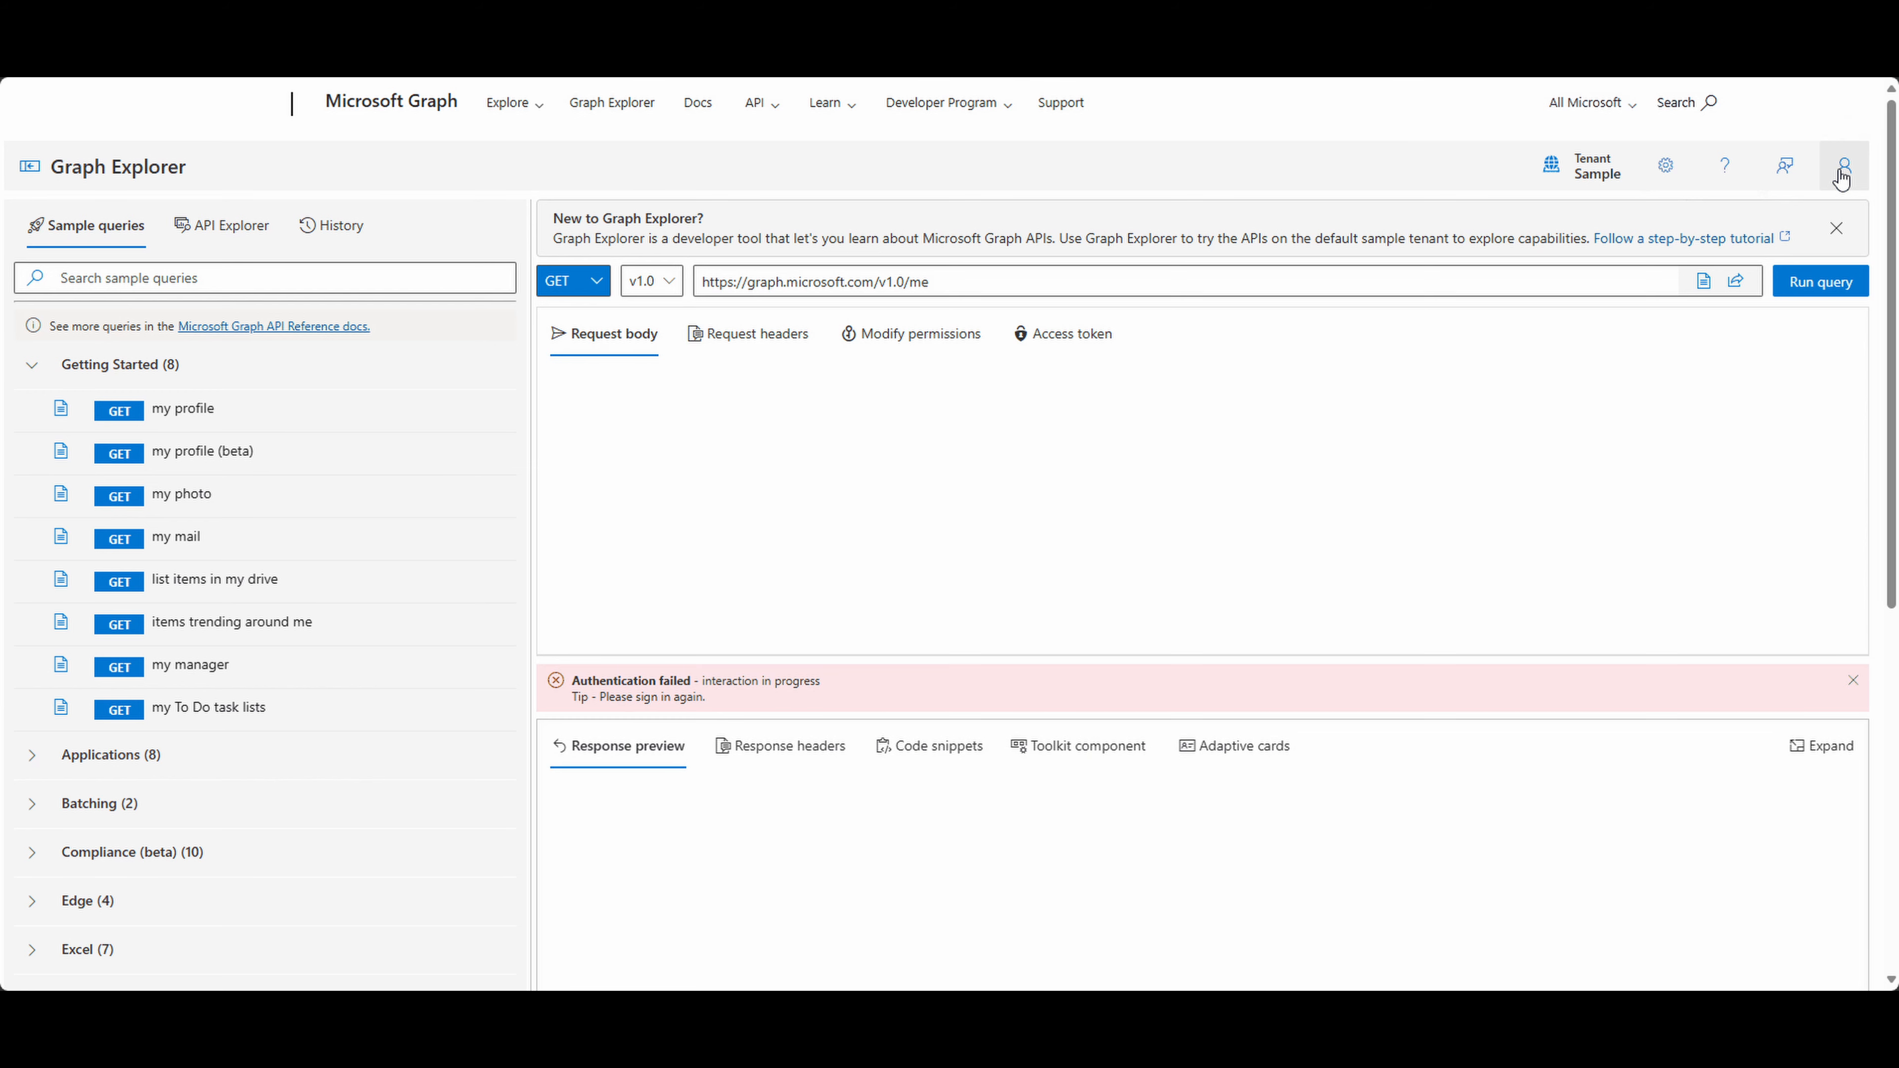
click(1841, 176)
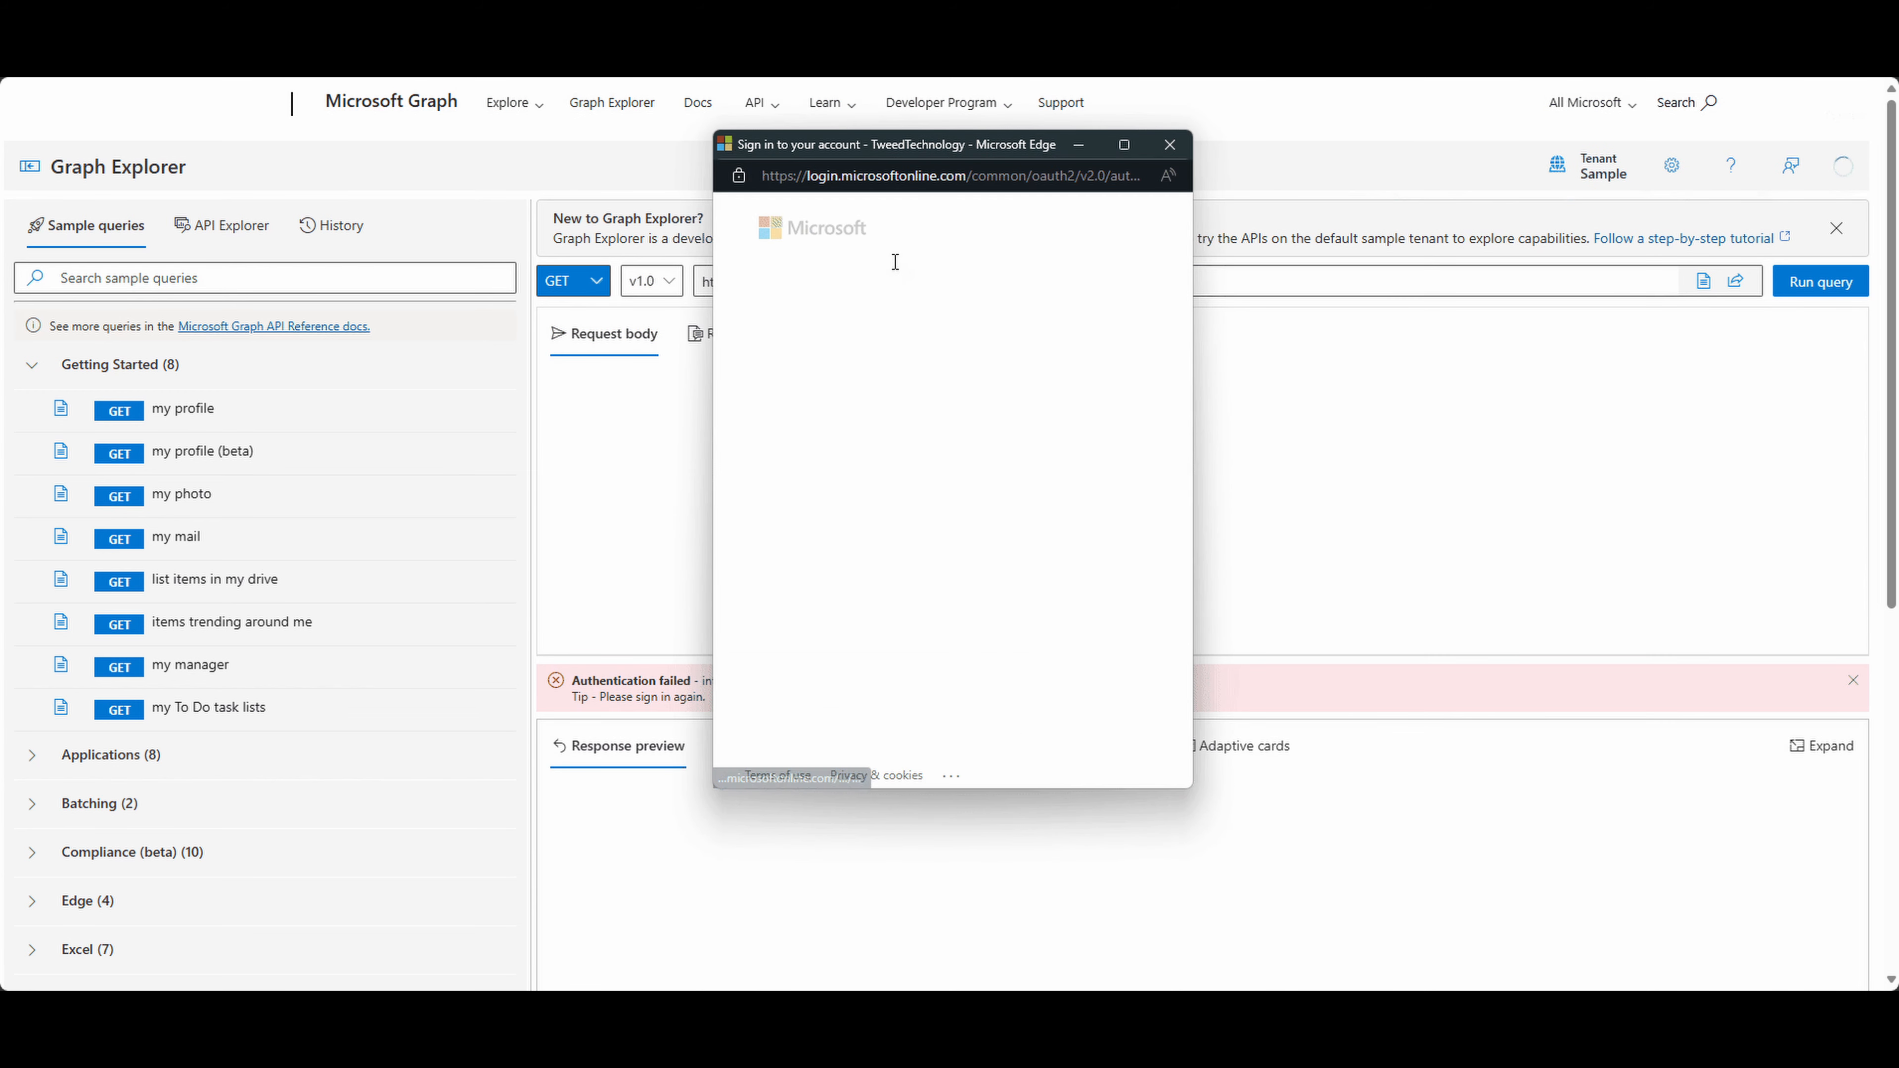
click(889, 335)
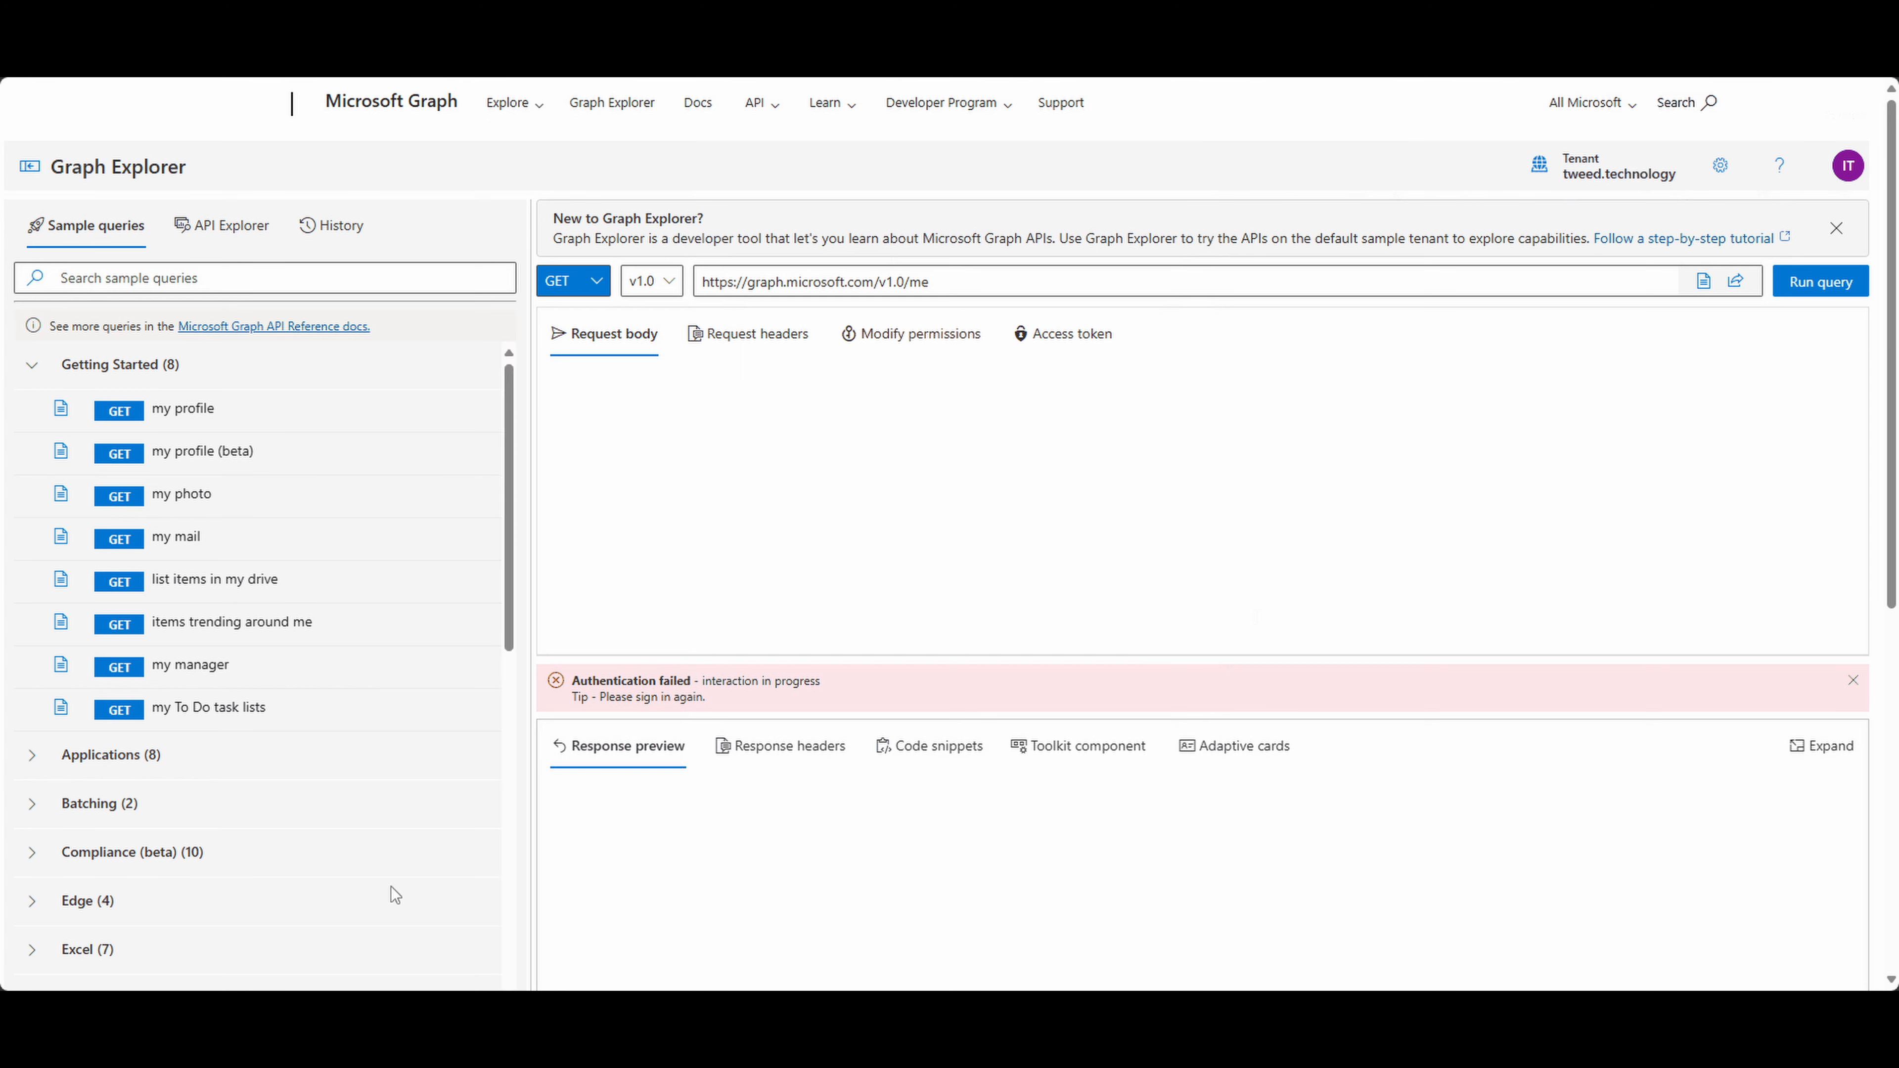
click(1810, 283)
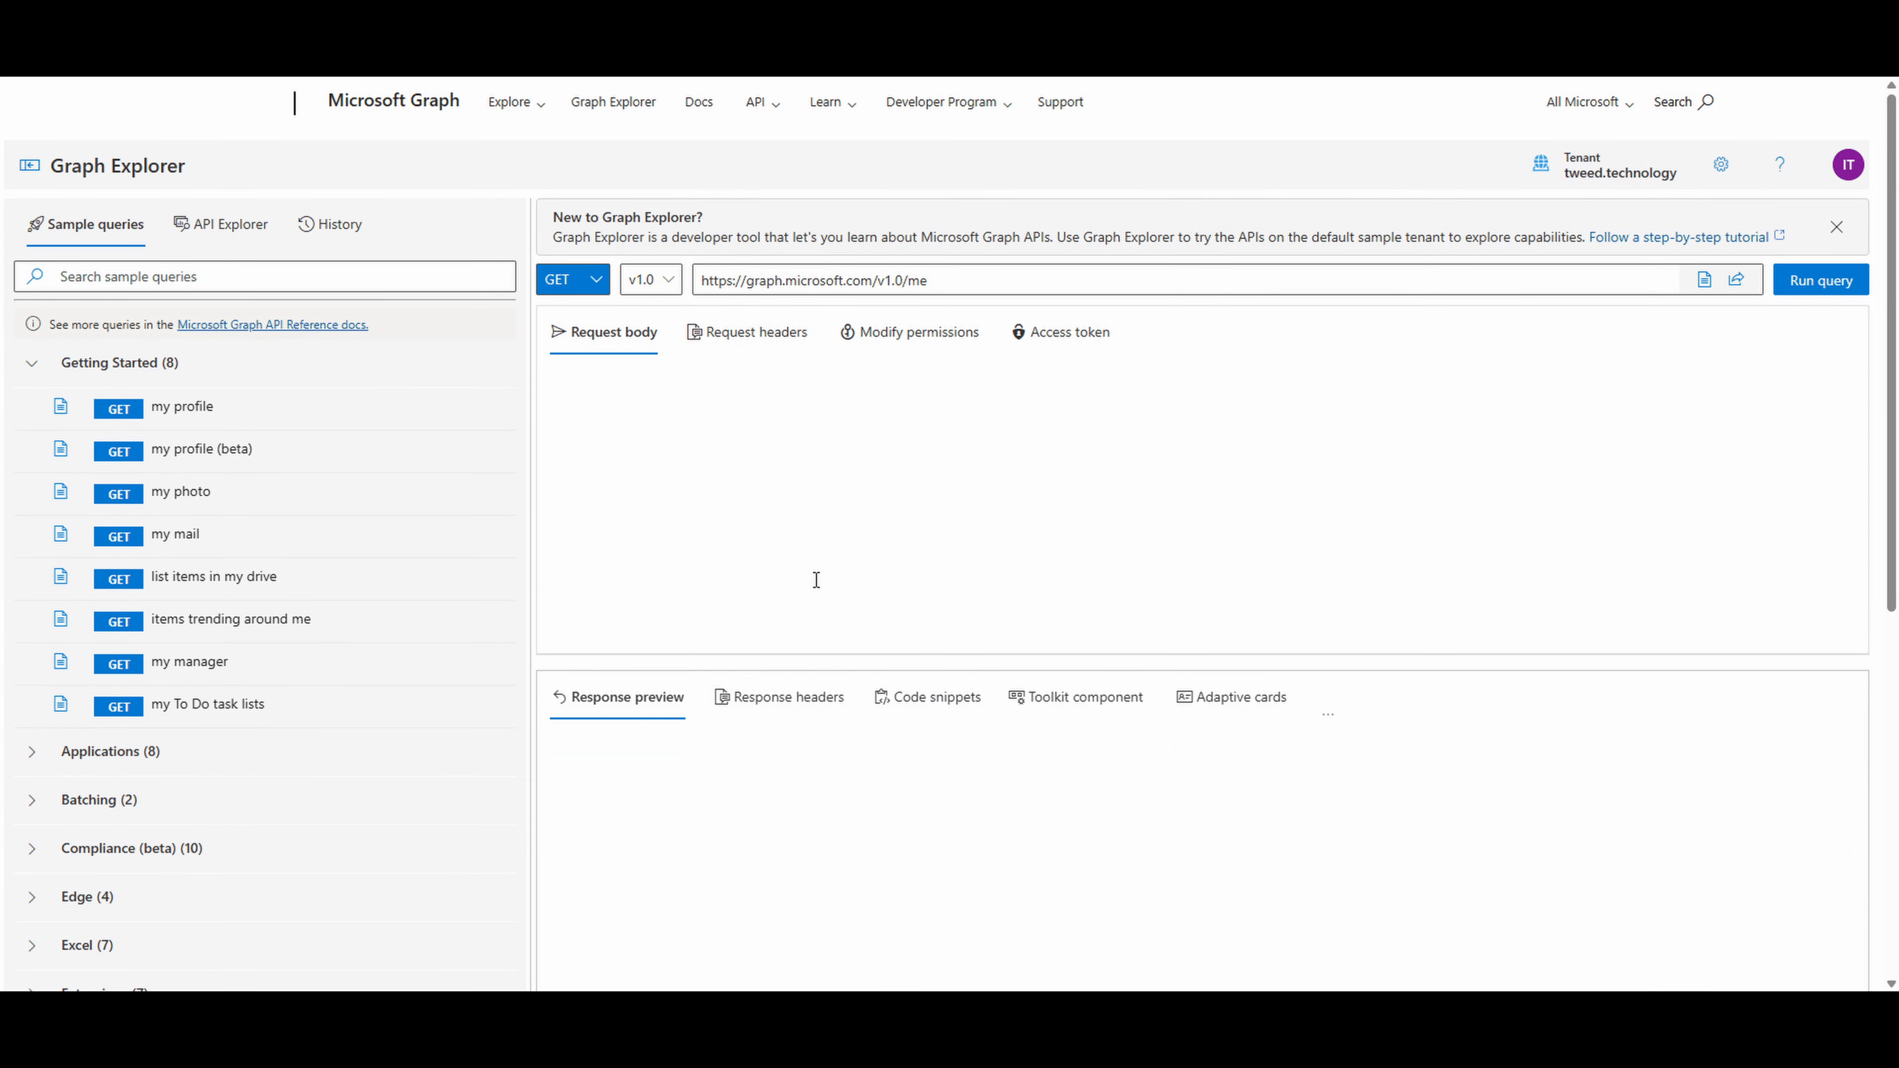
click(596, 282)
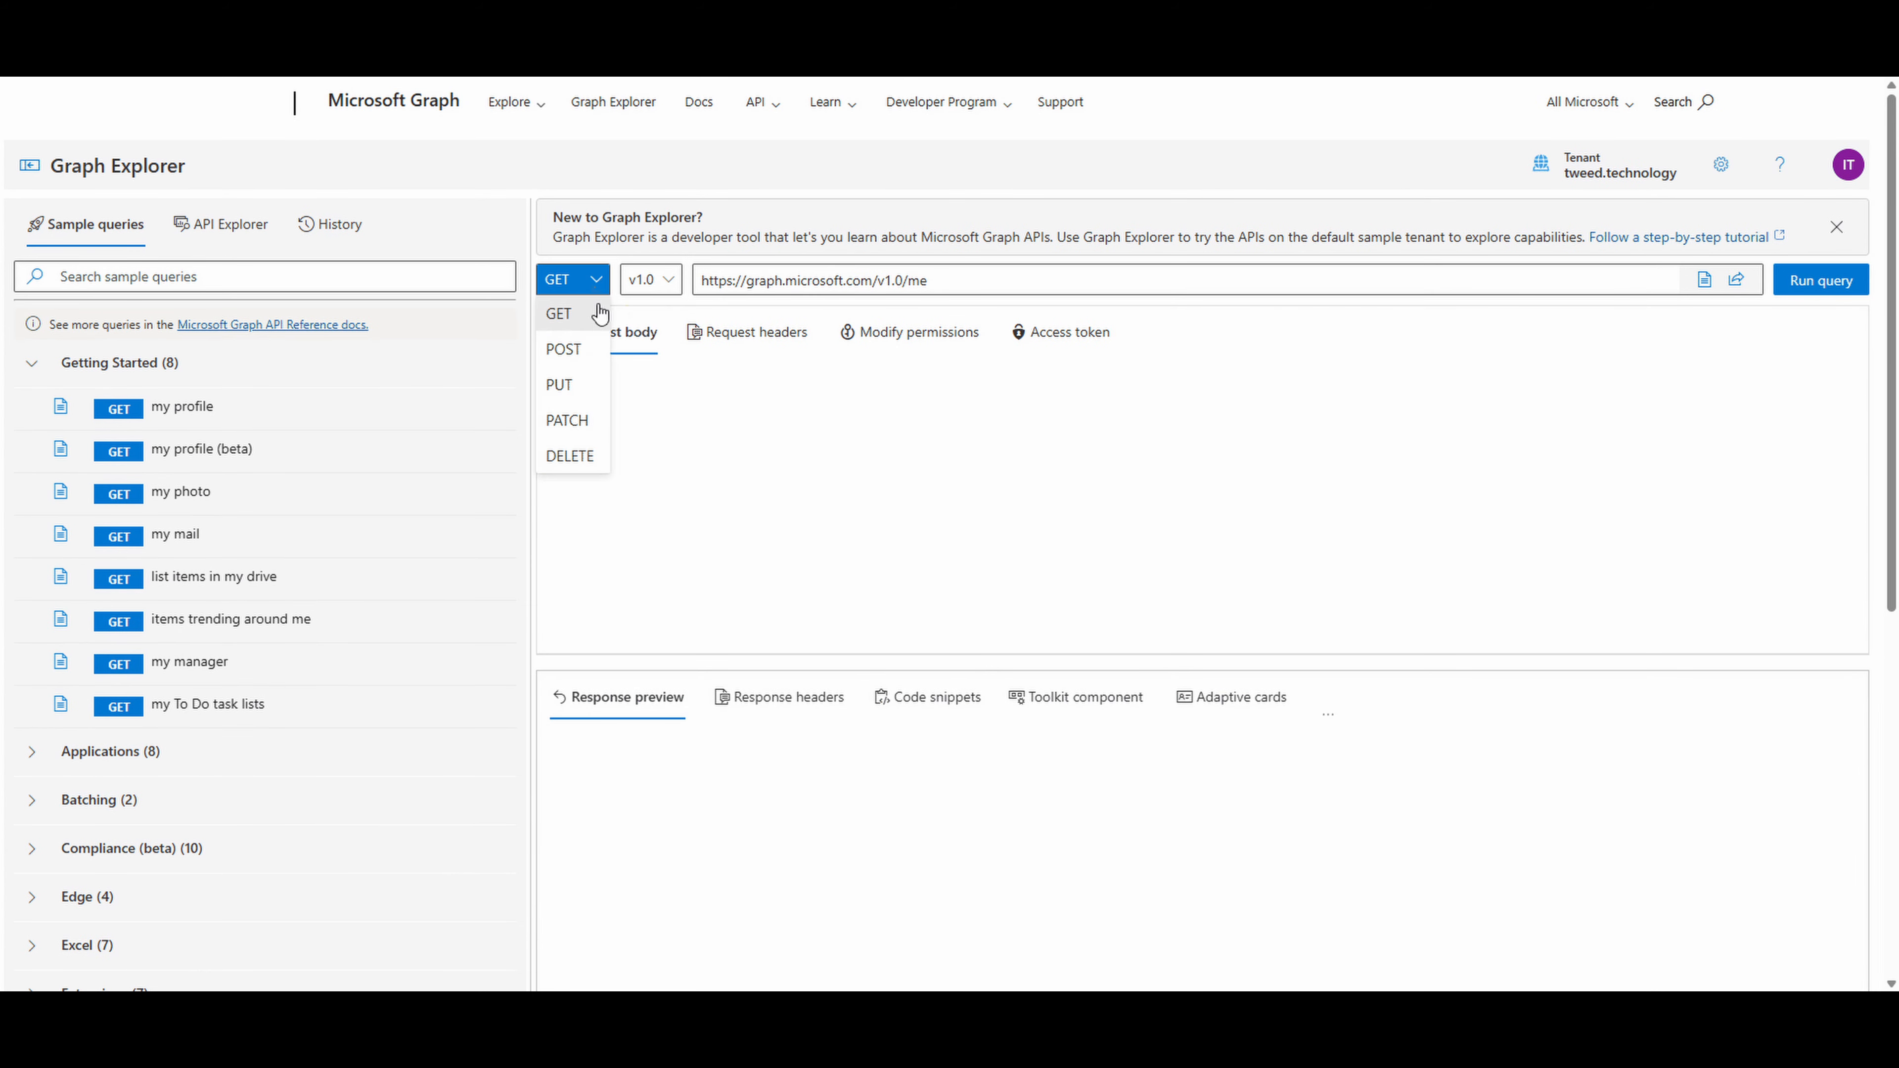
click(598, 356)
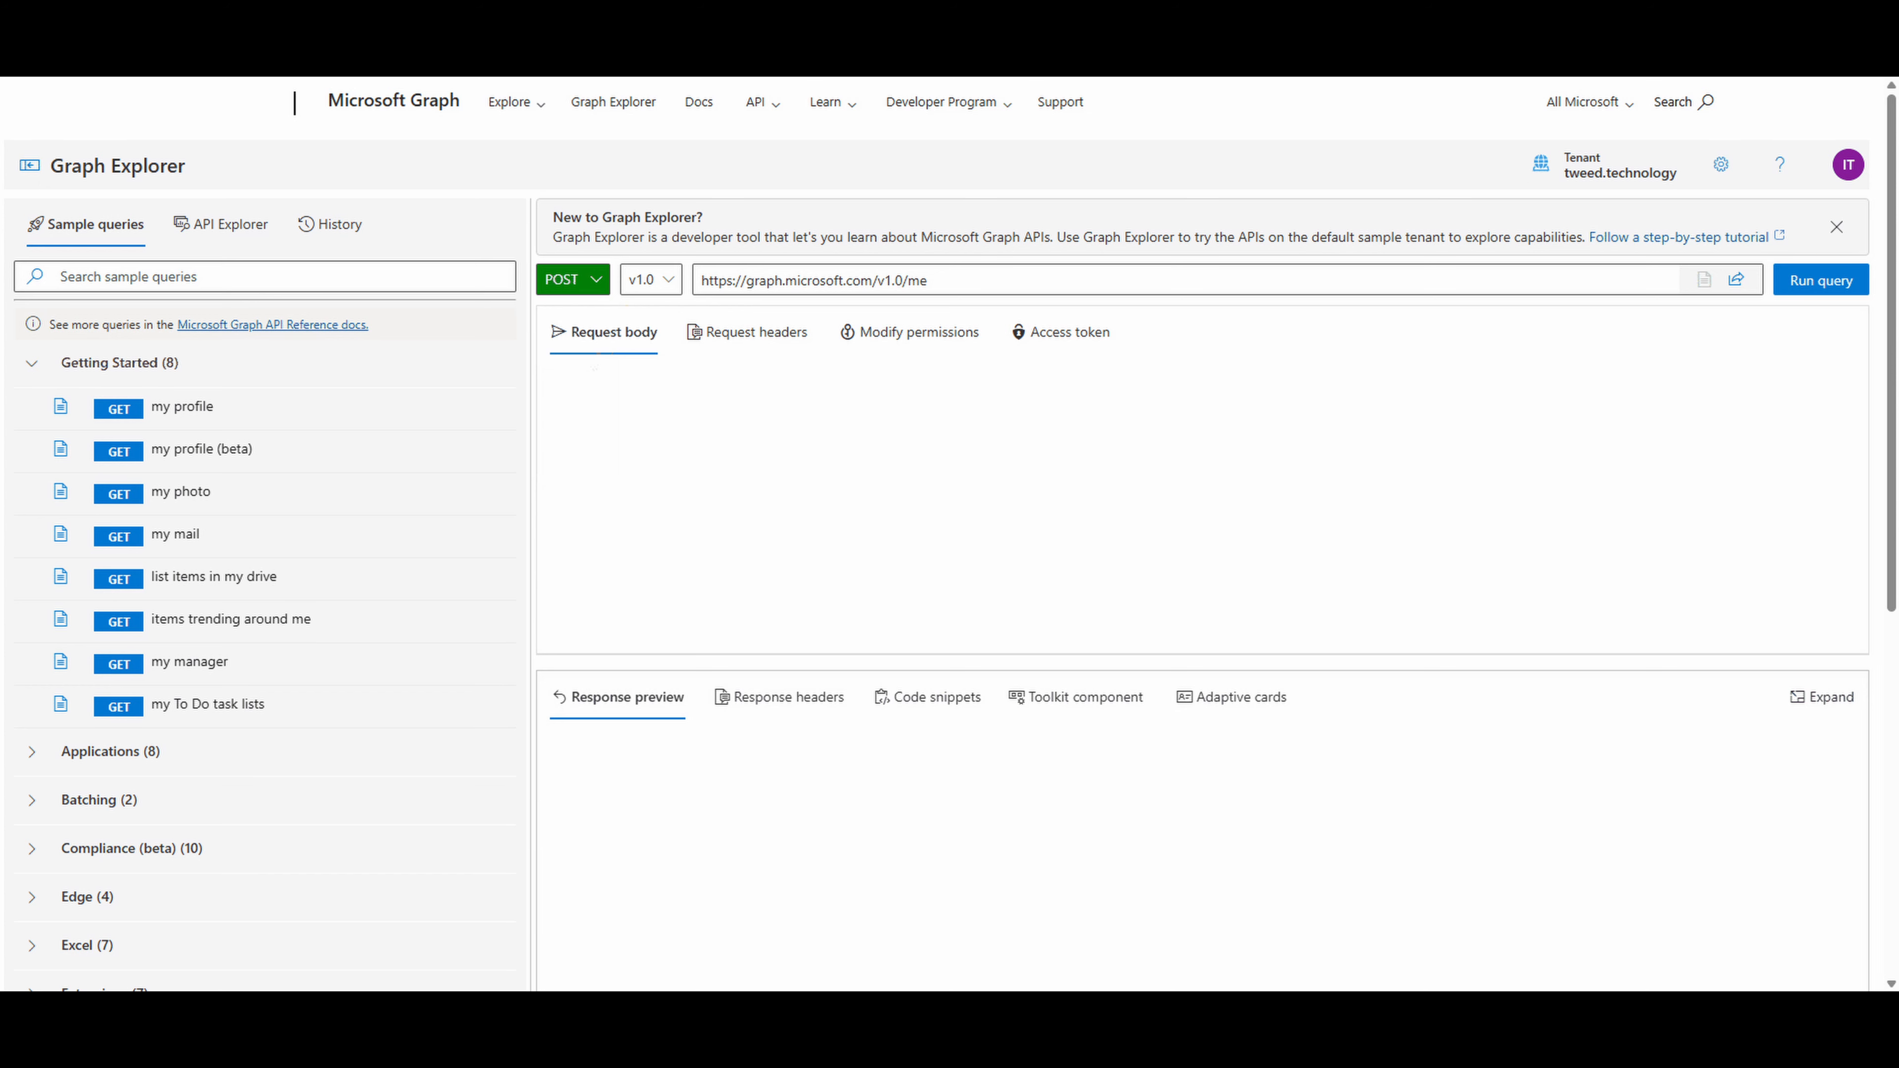
drag(942, 280, 563, 276)
key(ctrl+v)
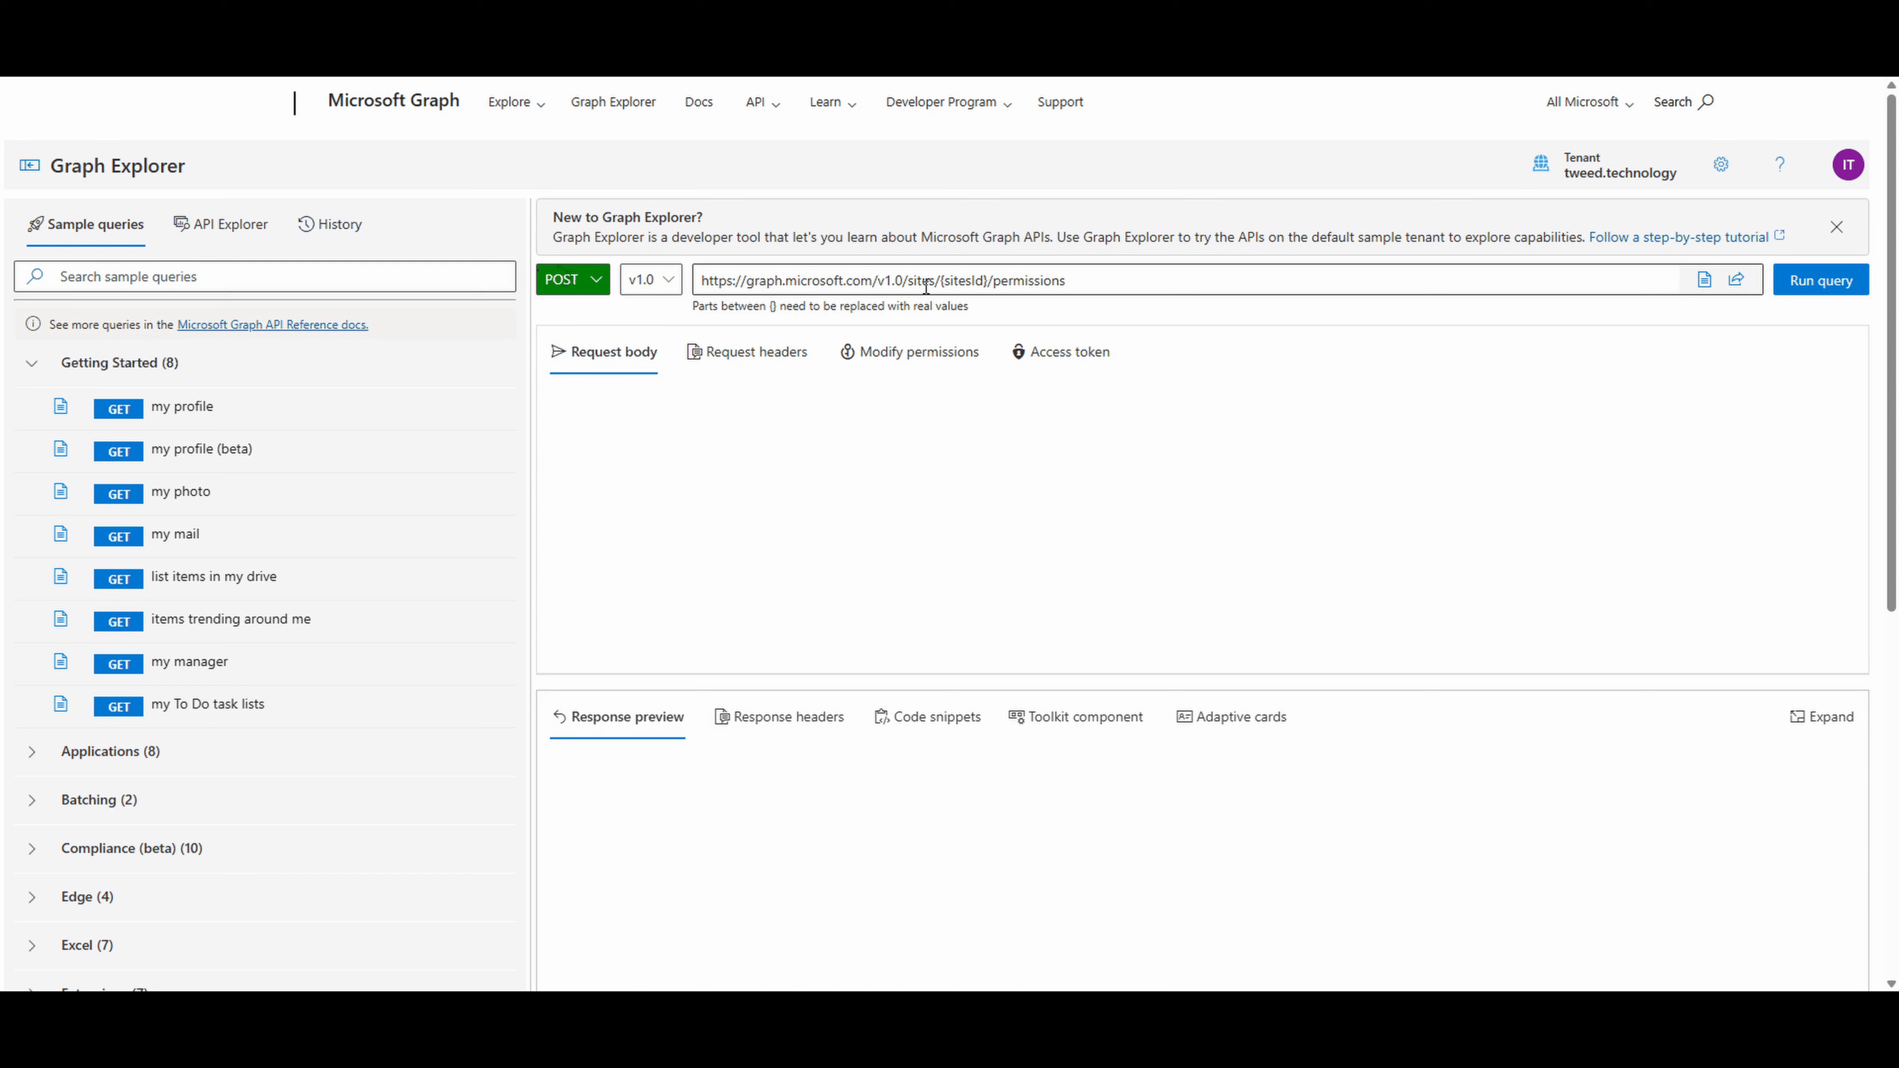
- Replace {sitesId} in the query URL with the copied site ID and paste the JSON request body with the "owner" role and application placeholders
drag(941, 285, 988, 286)
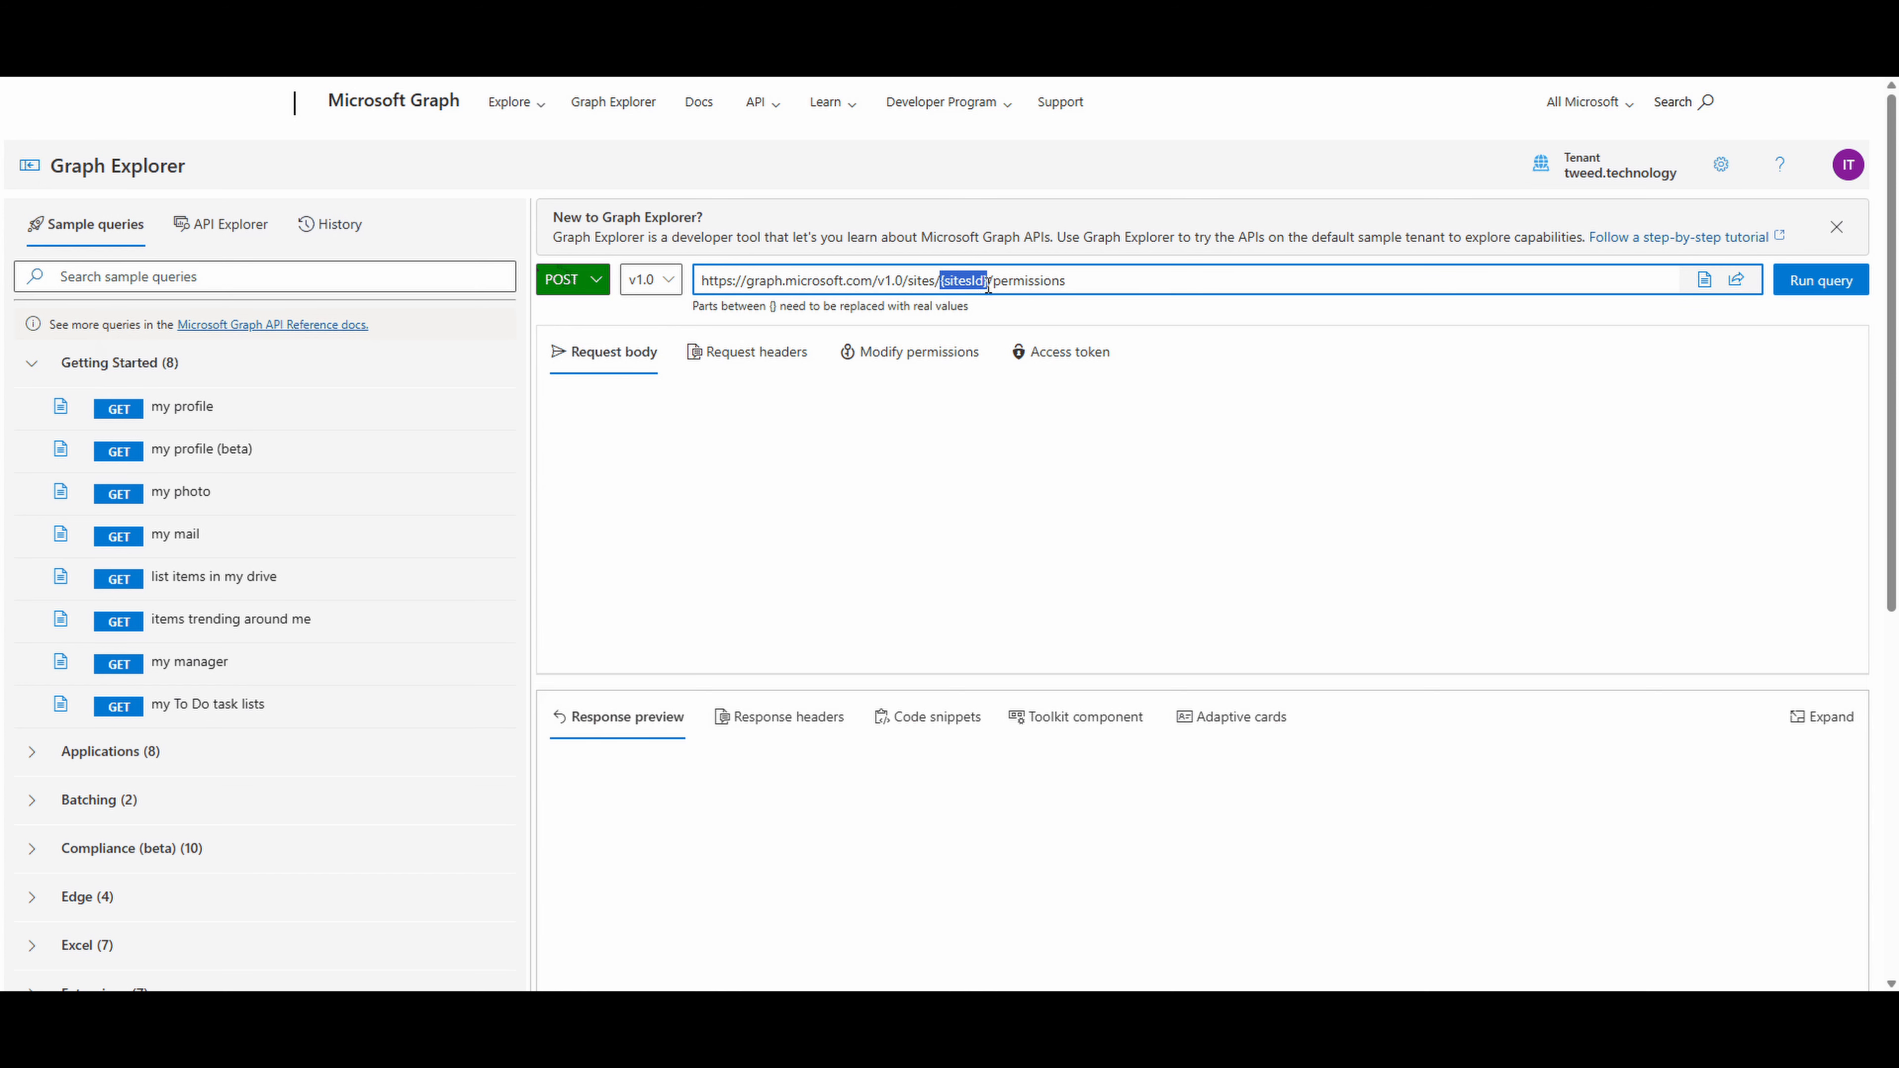
key(ctrl+v)
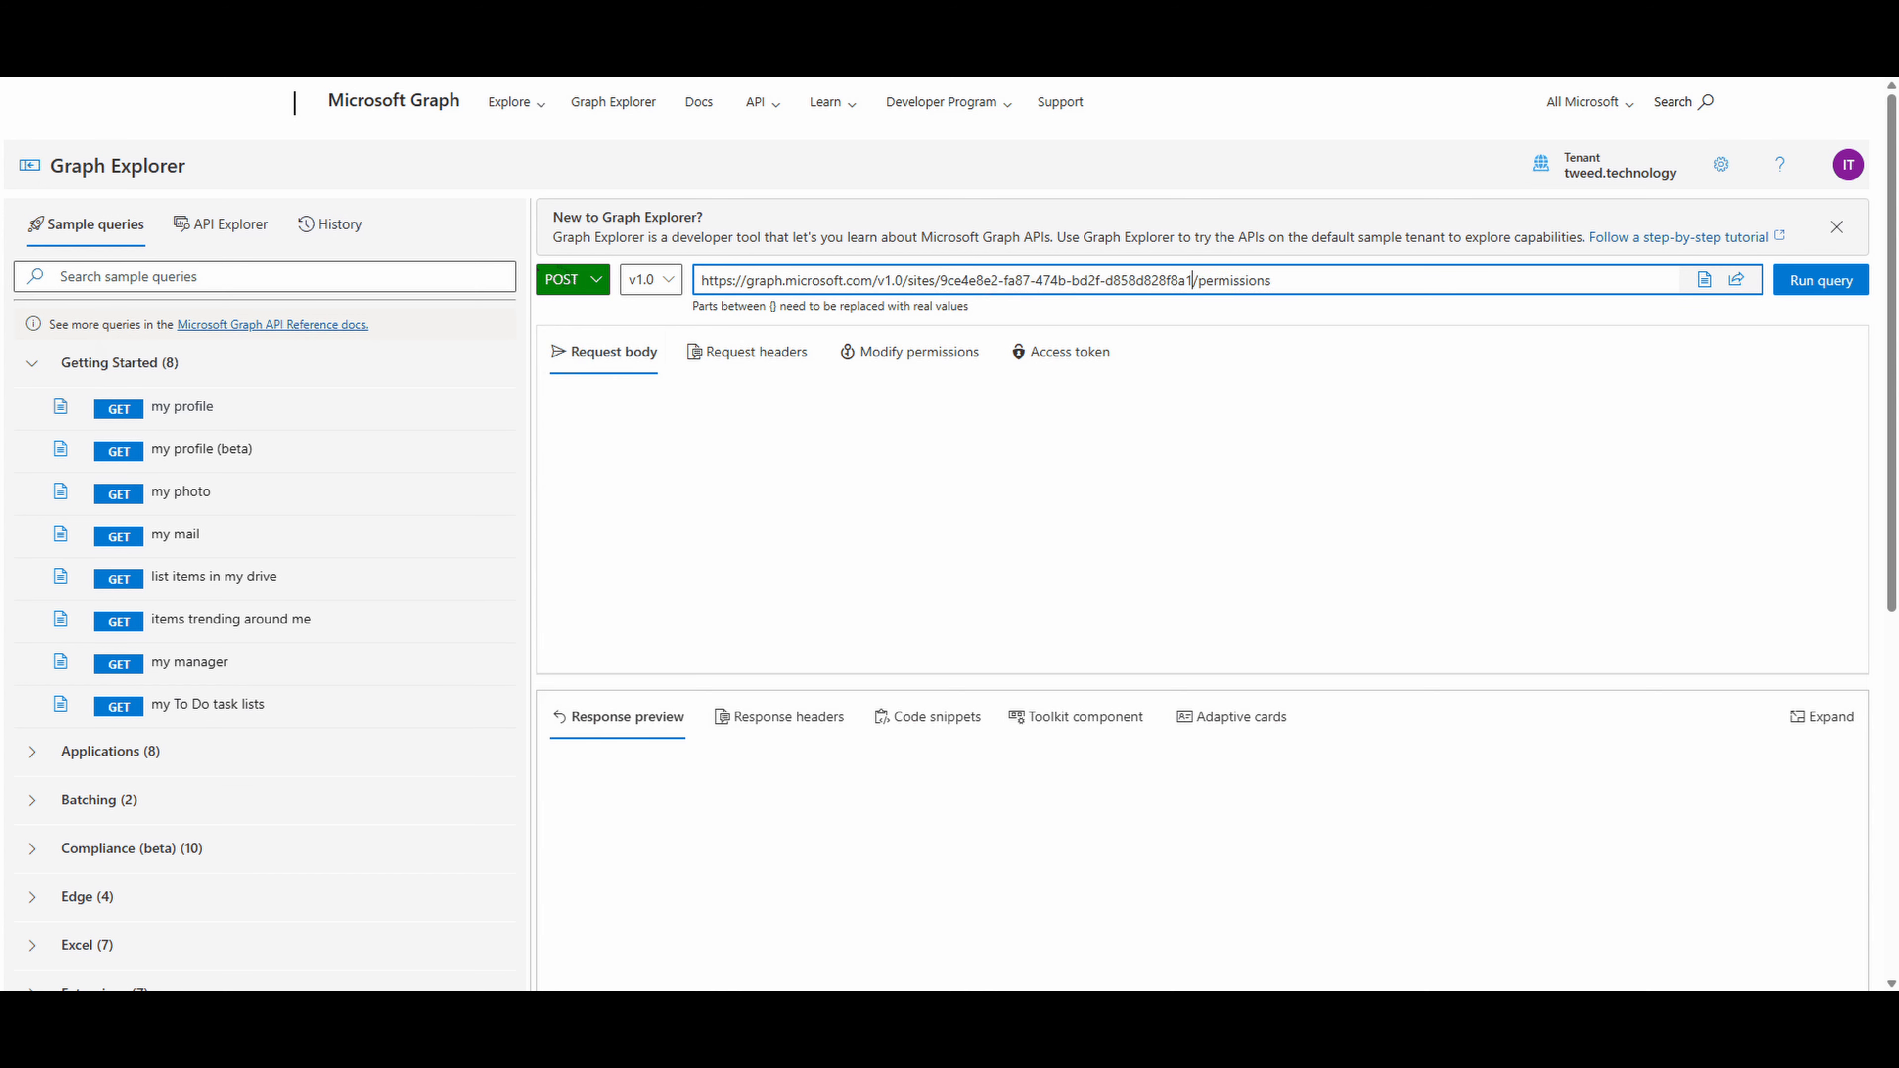
key(alt+Tab)
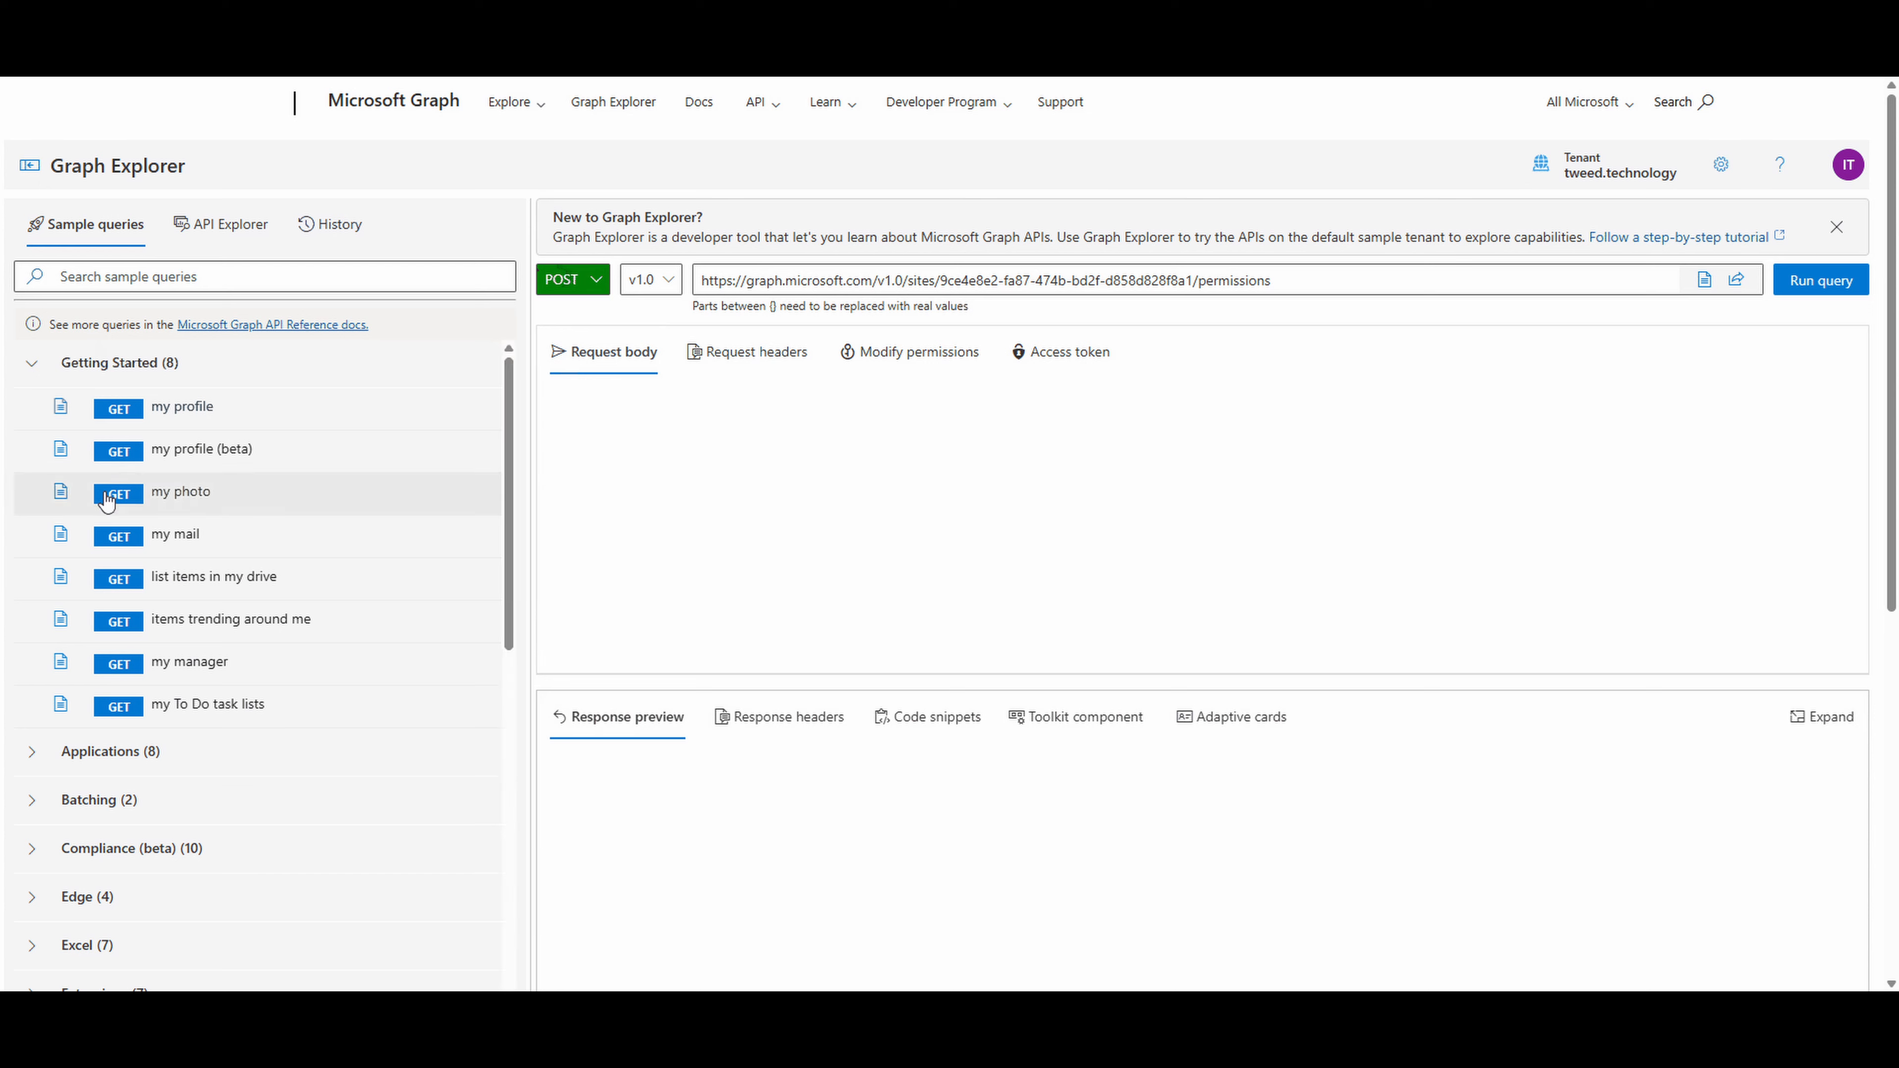
key(ctrl+v)
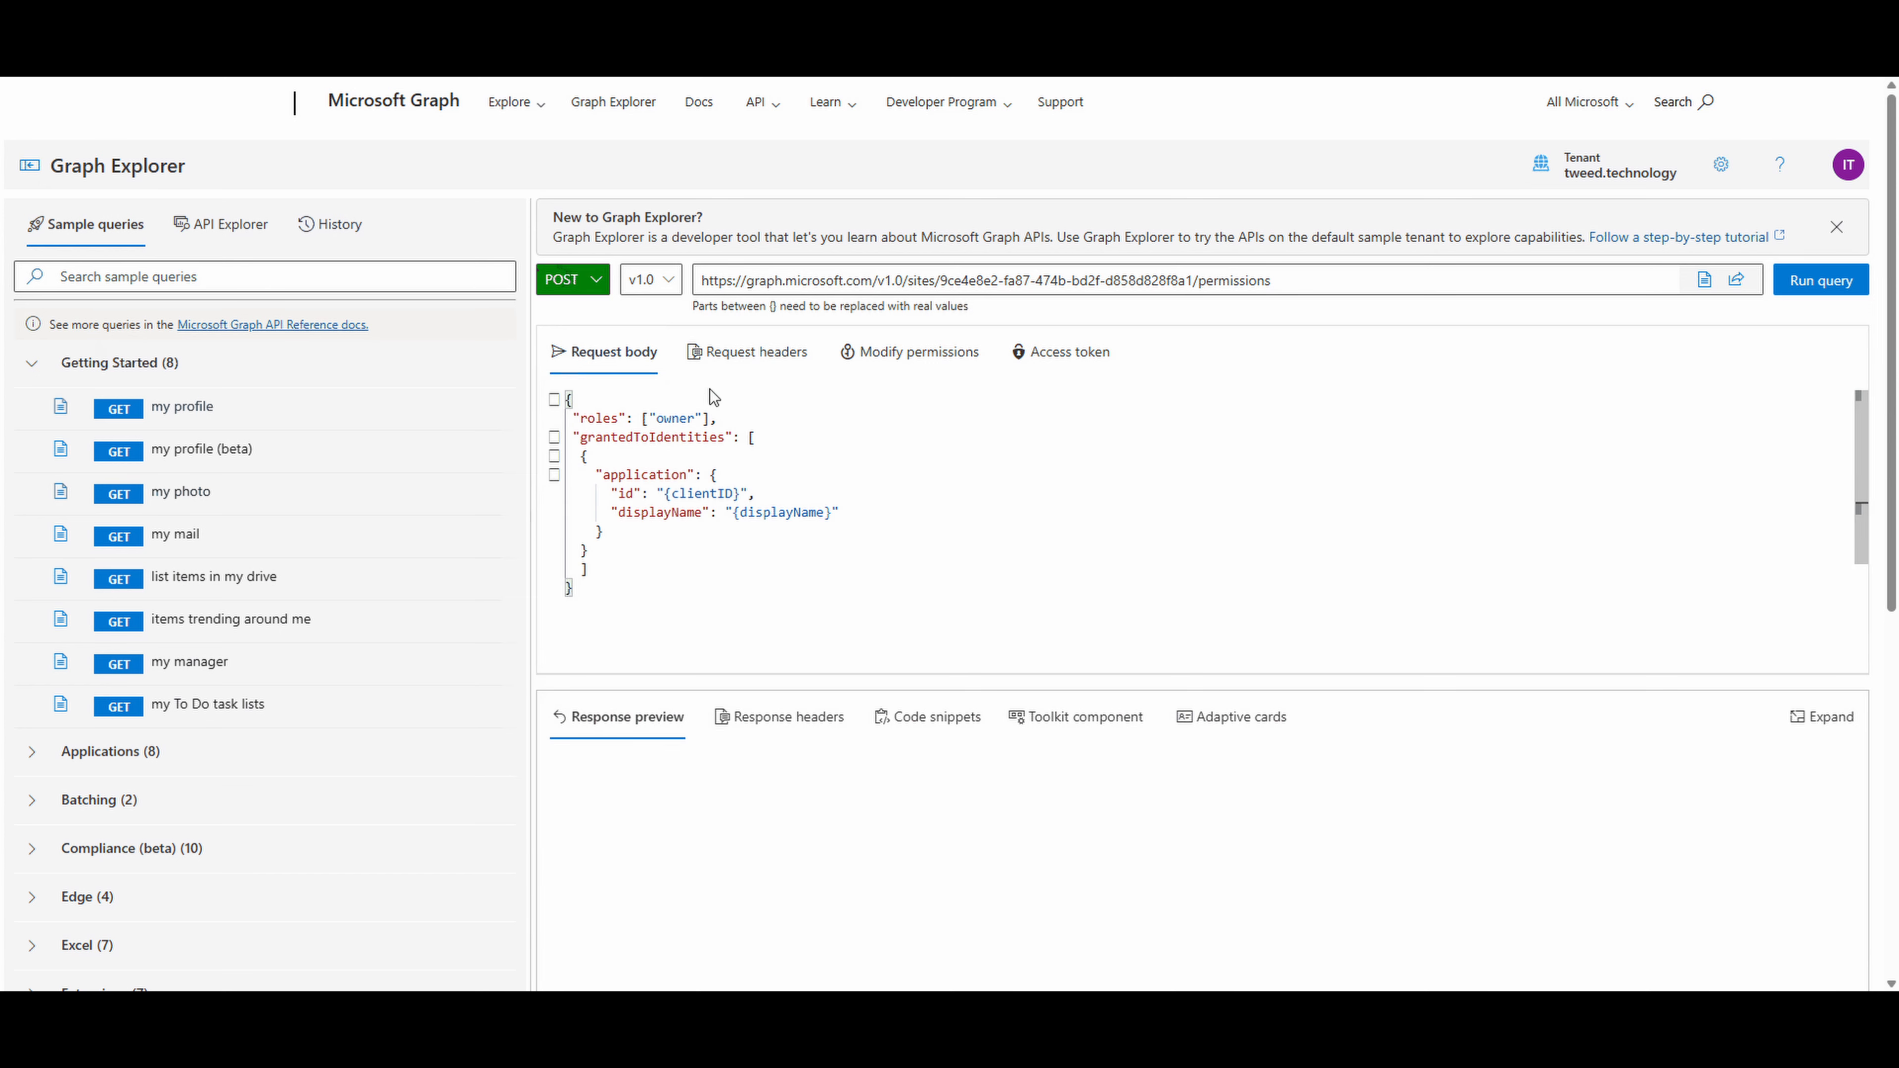
- Find the sites permissions in Graph Explorer's full permission list and consent to Sites.FullControl.All, accepting the requested permissions
click(911, 360)
click(1016, 408)
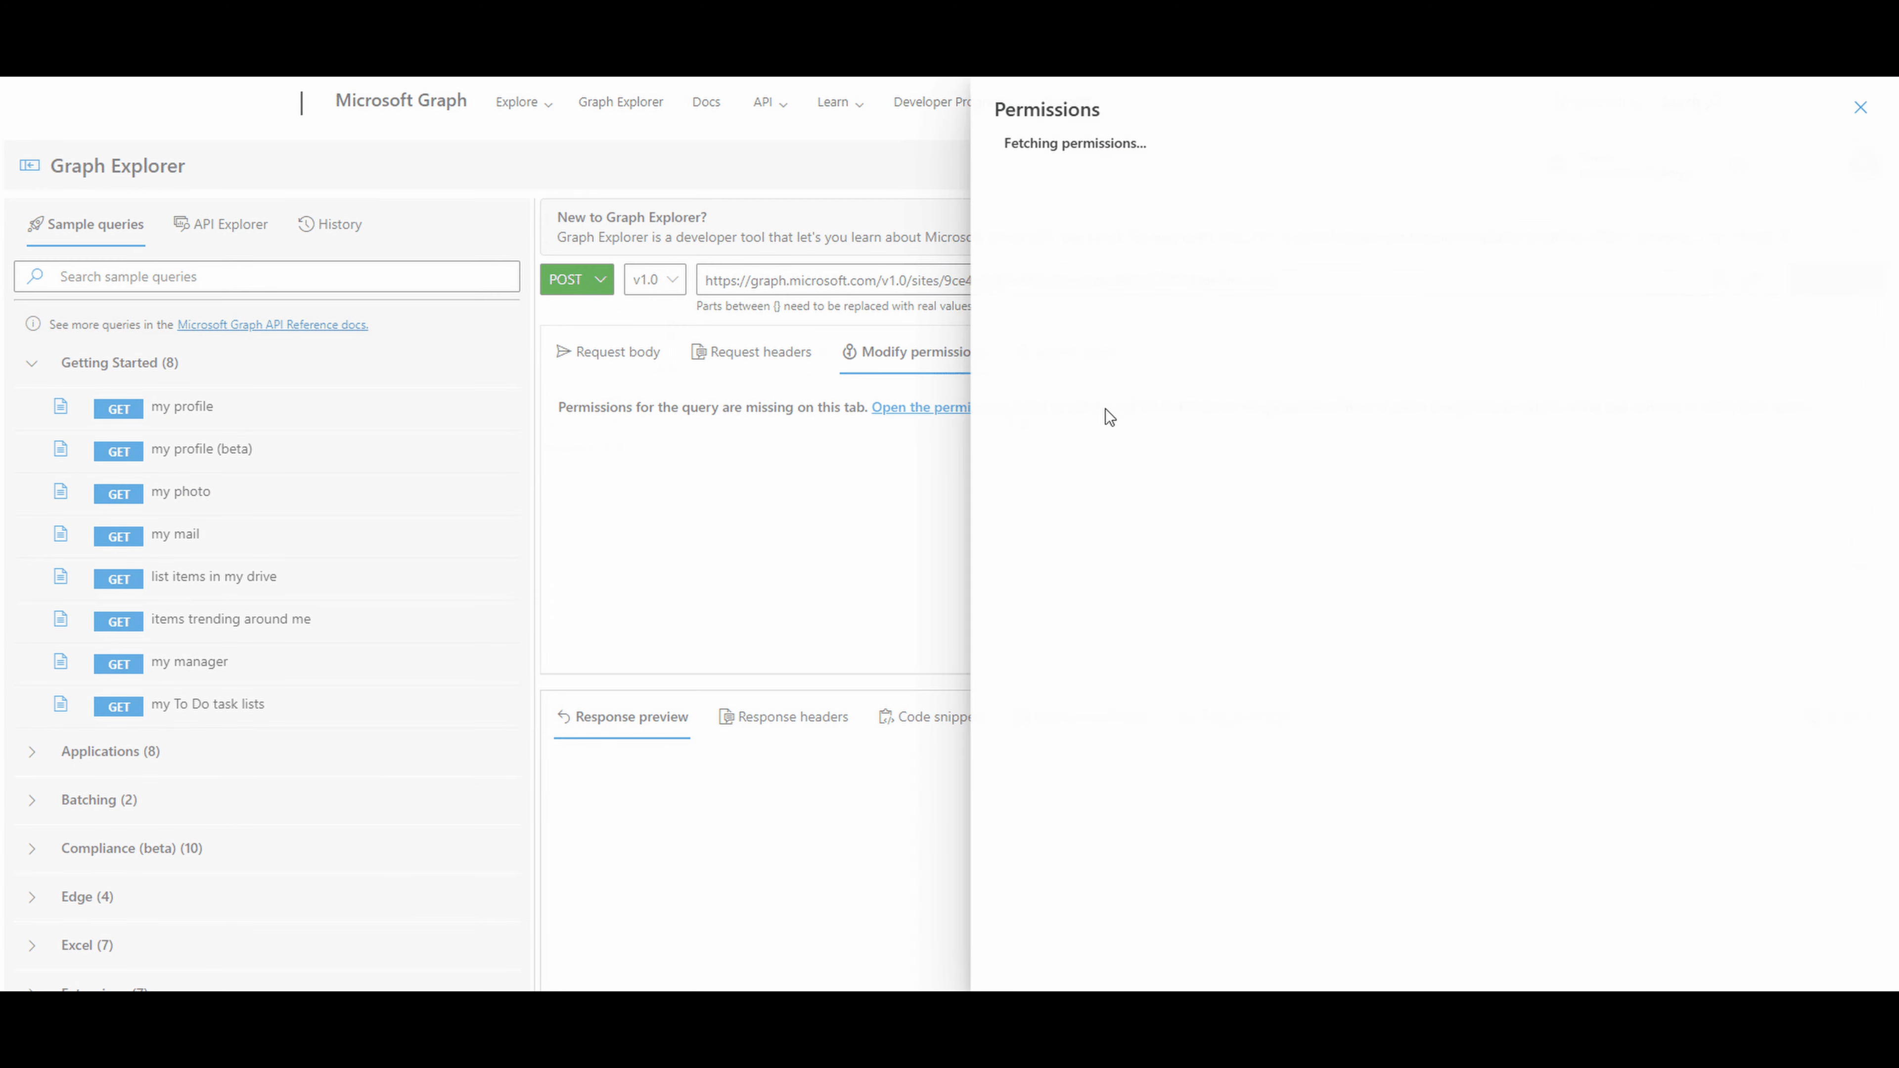
click(1395, 187)
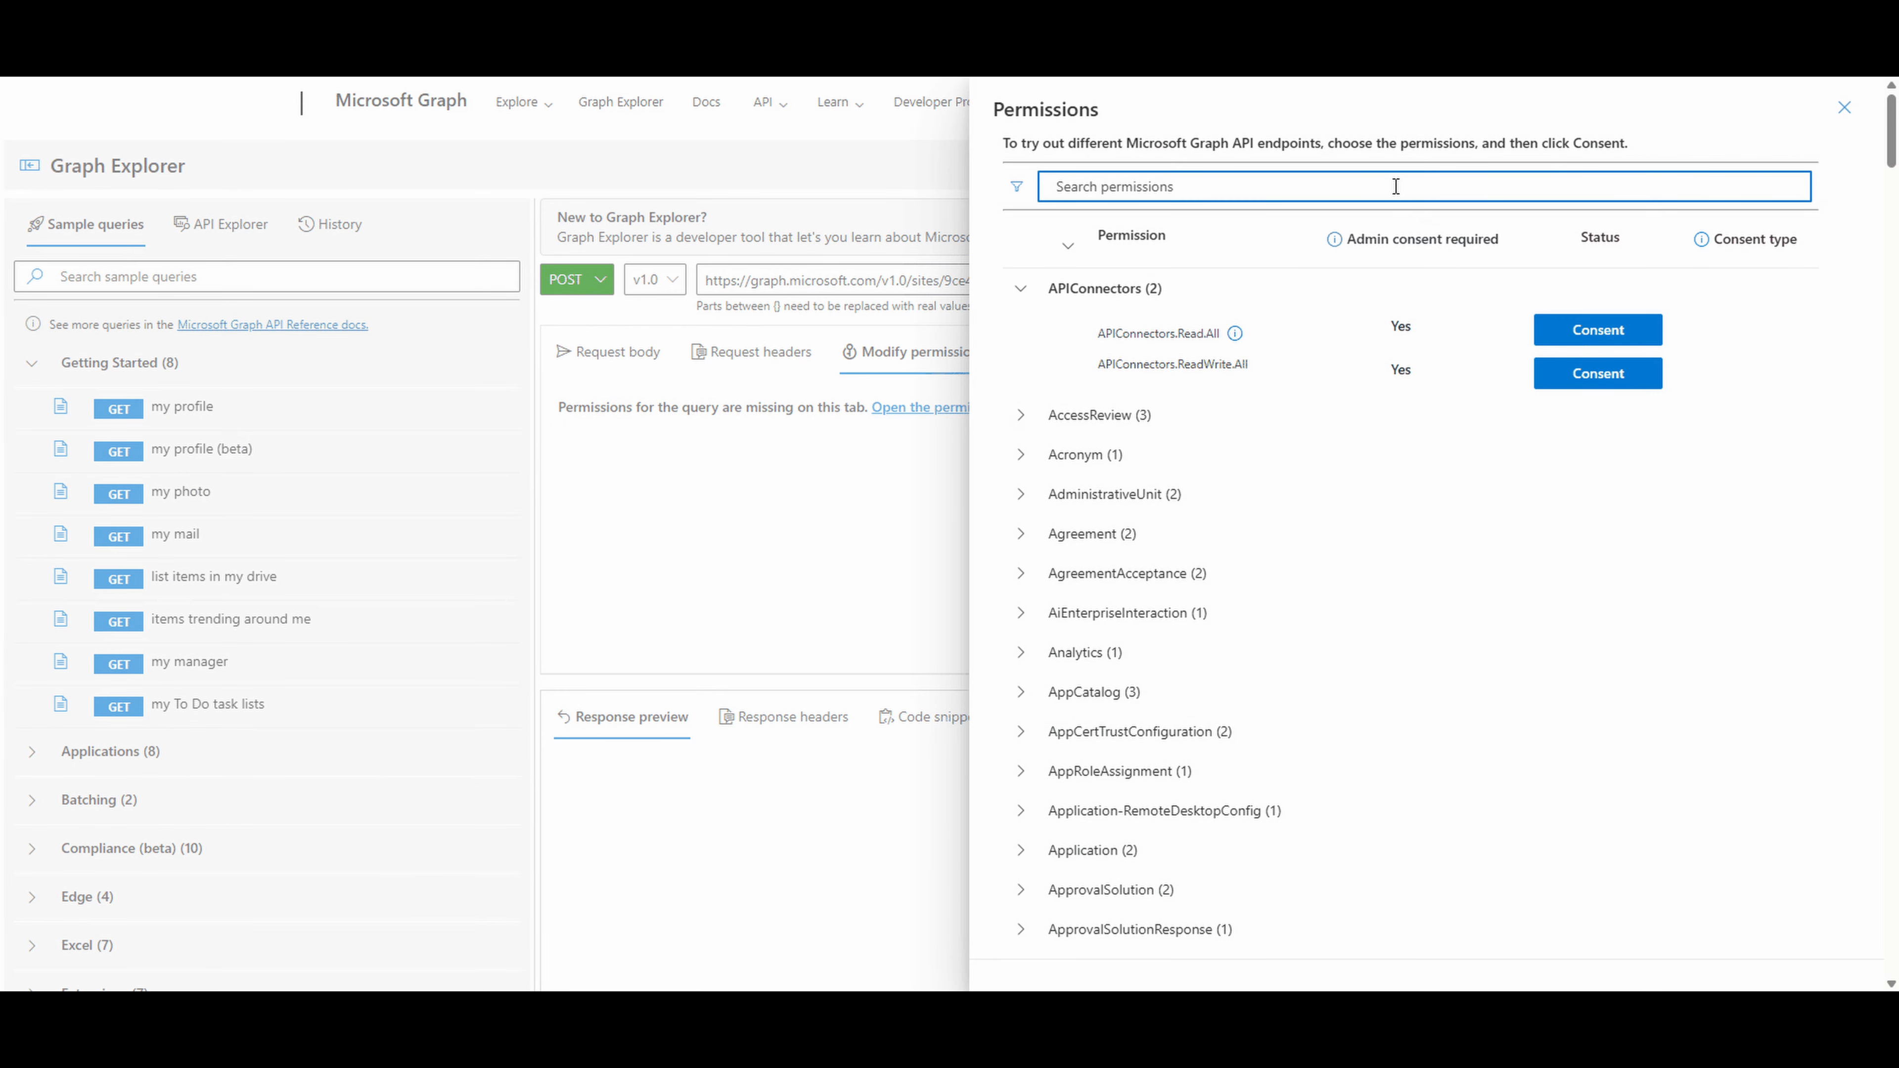
text(sites)
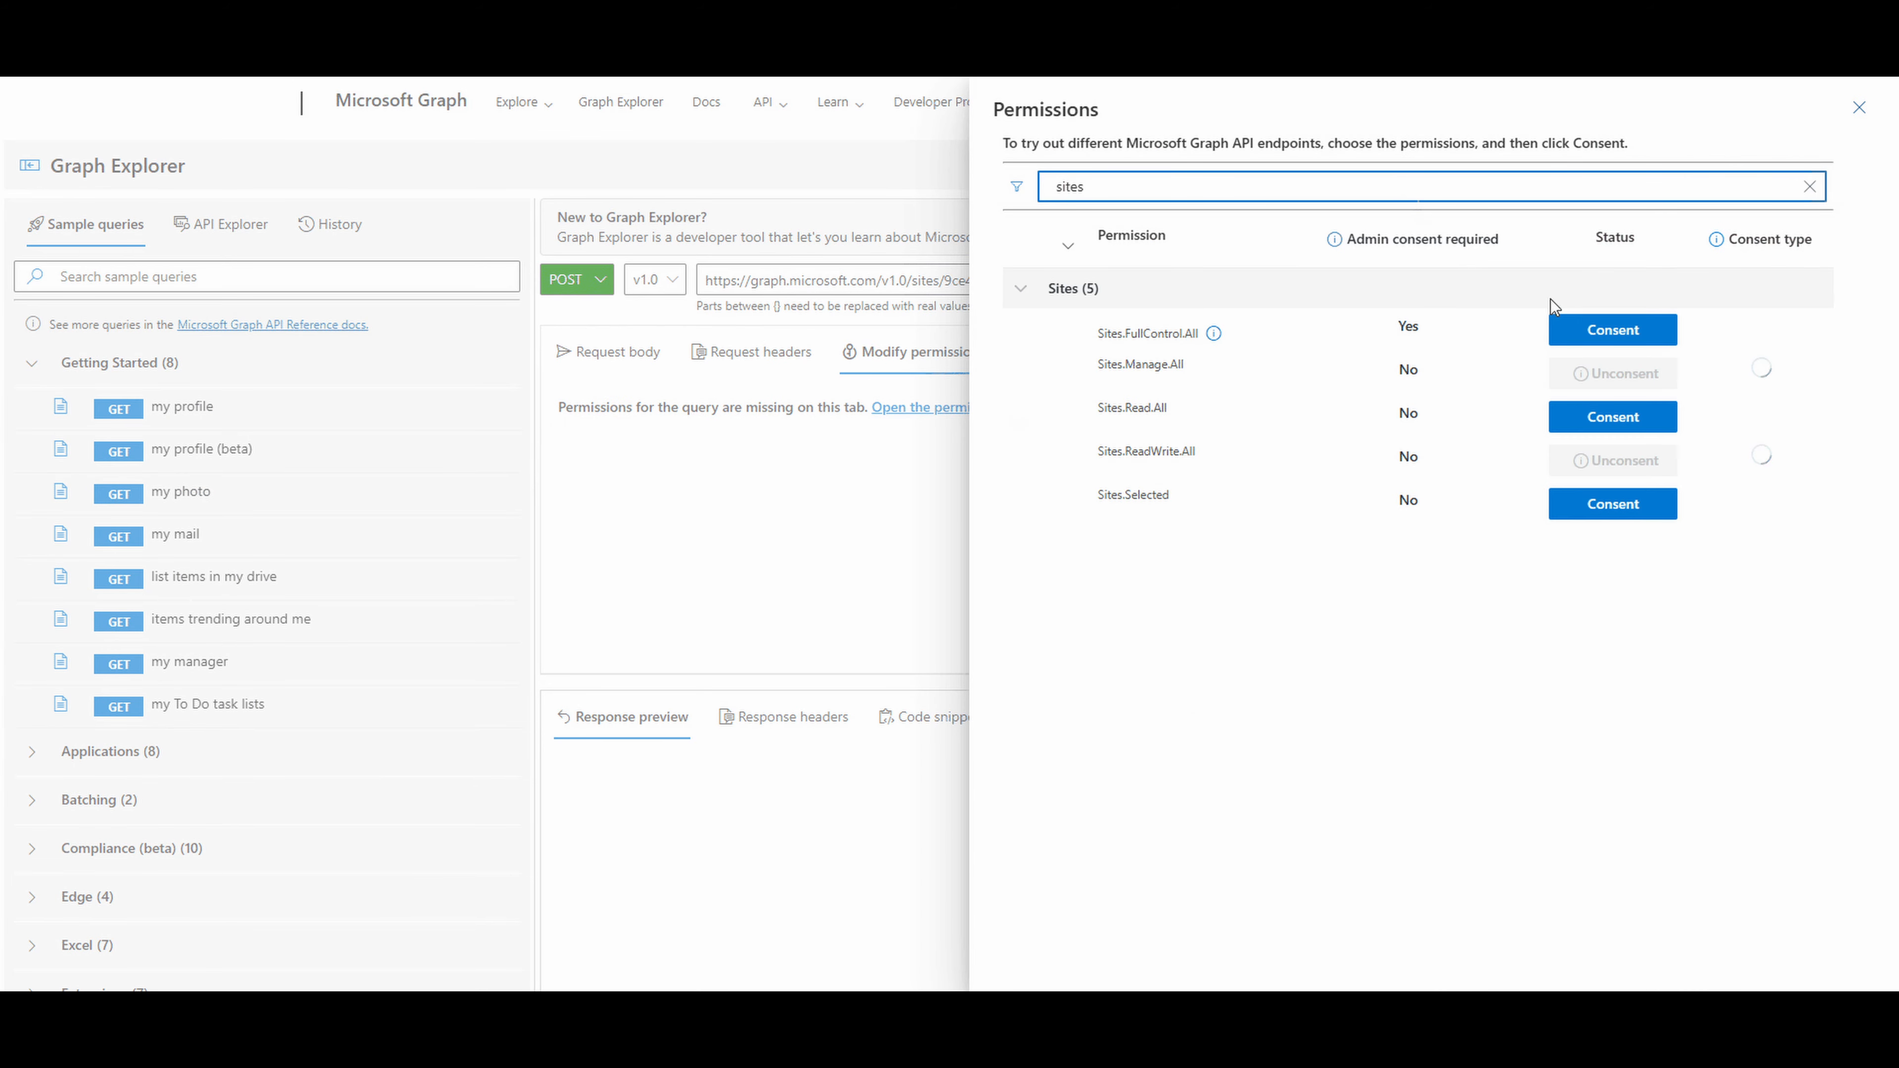
click(1630, 343)
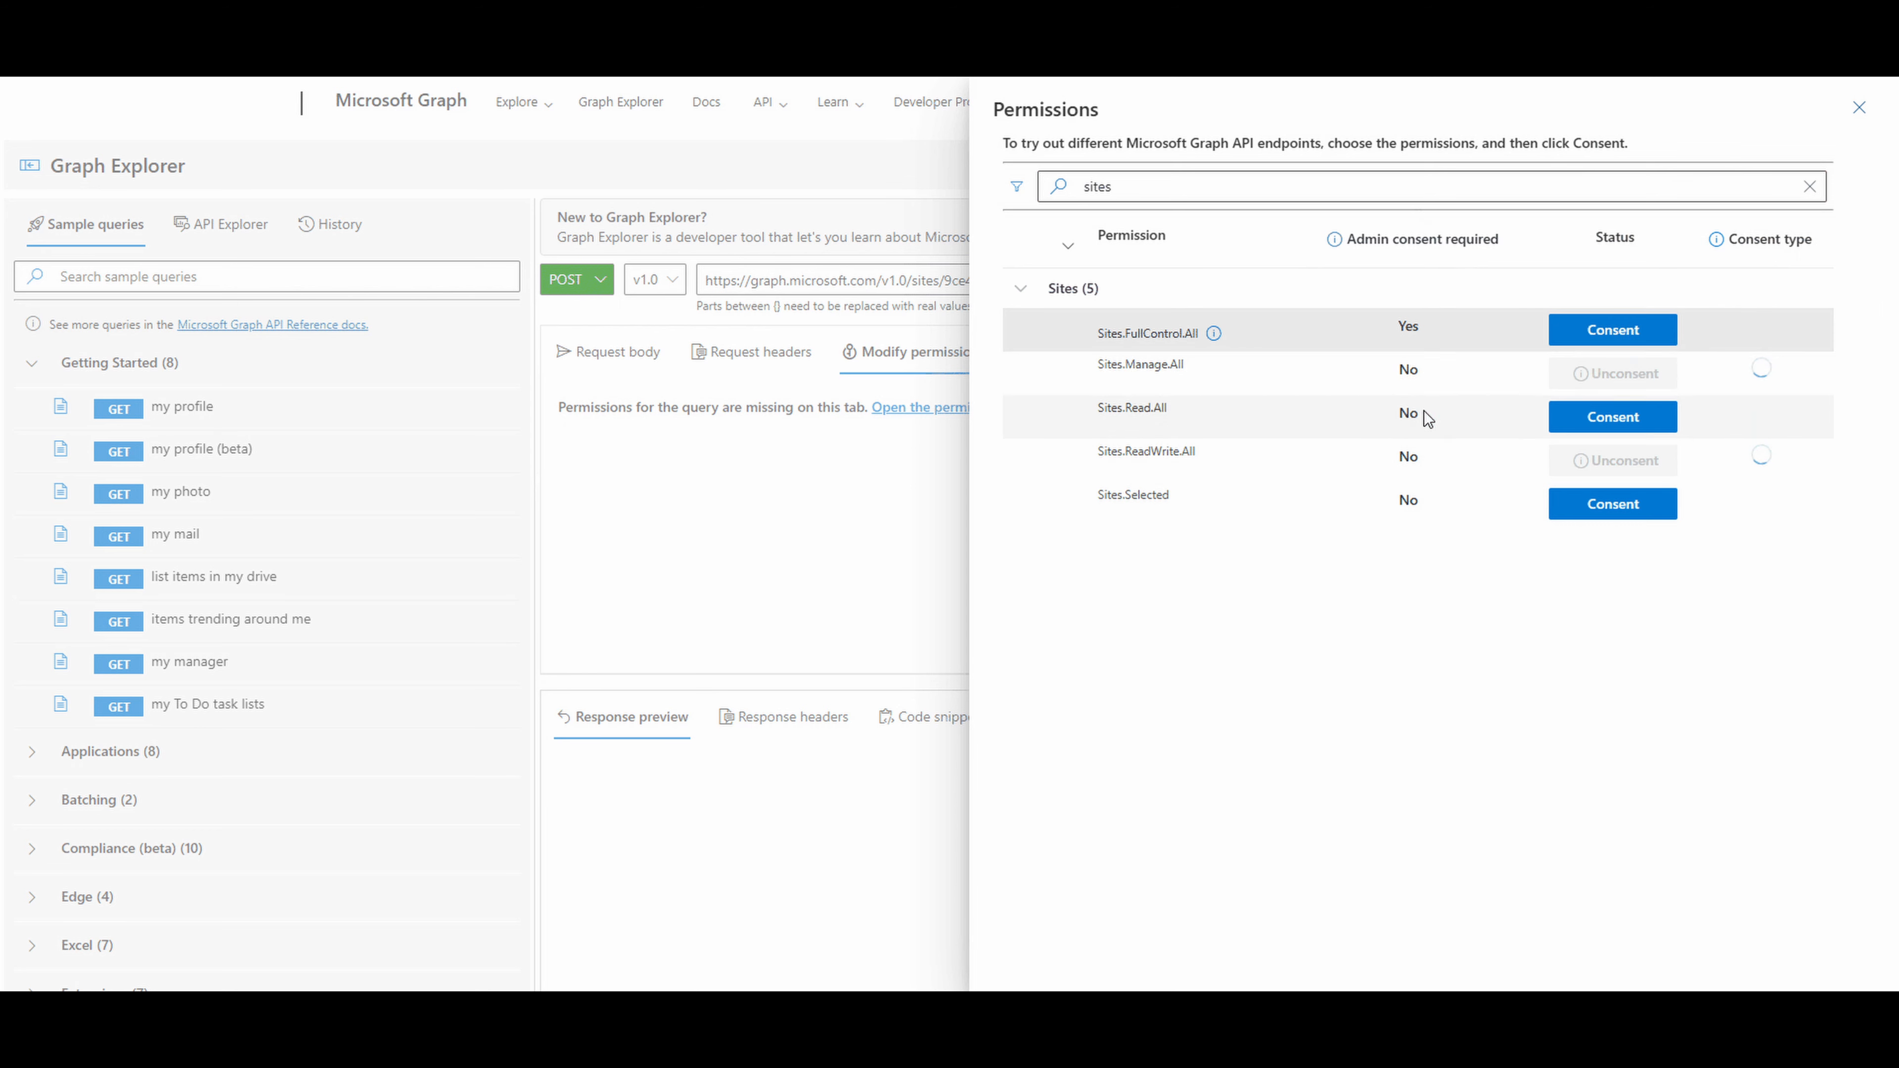
click(1618, 337)
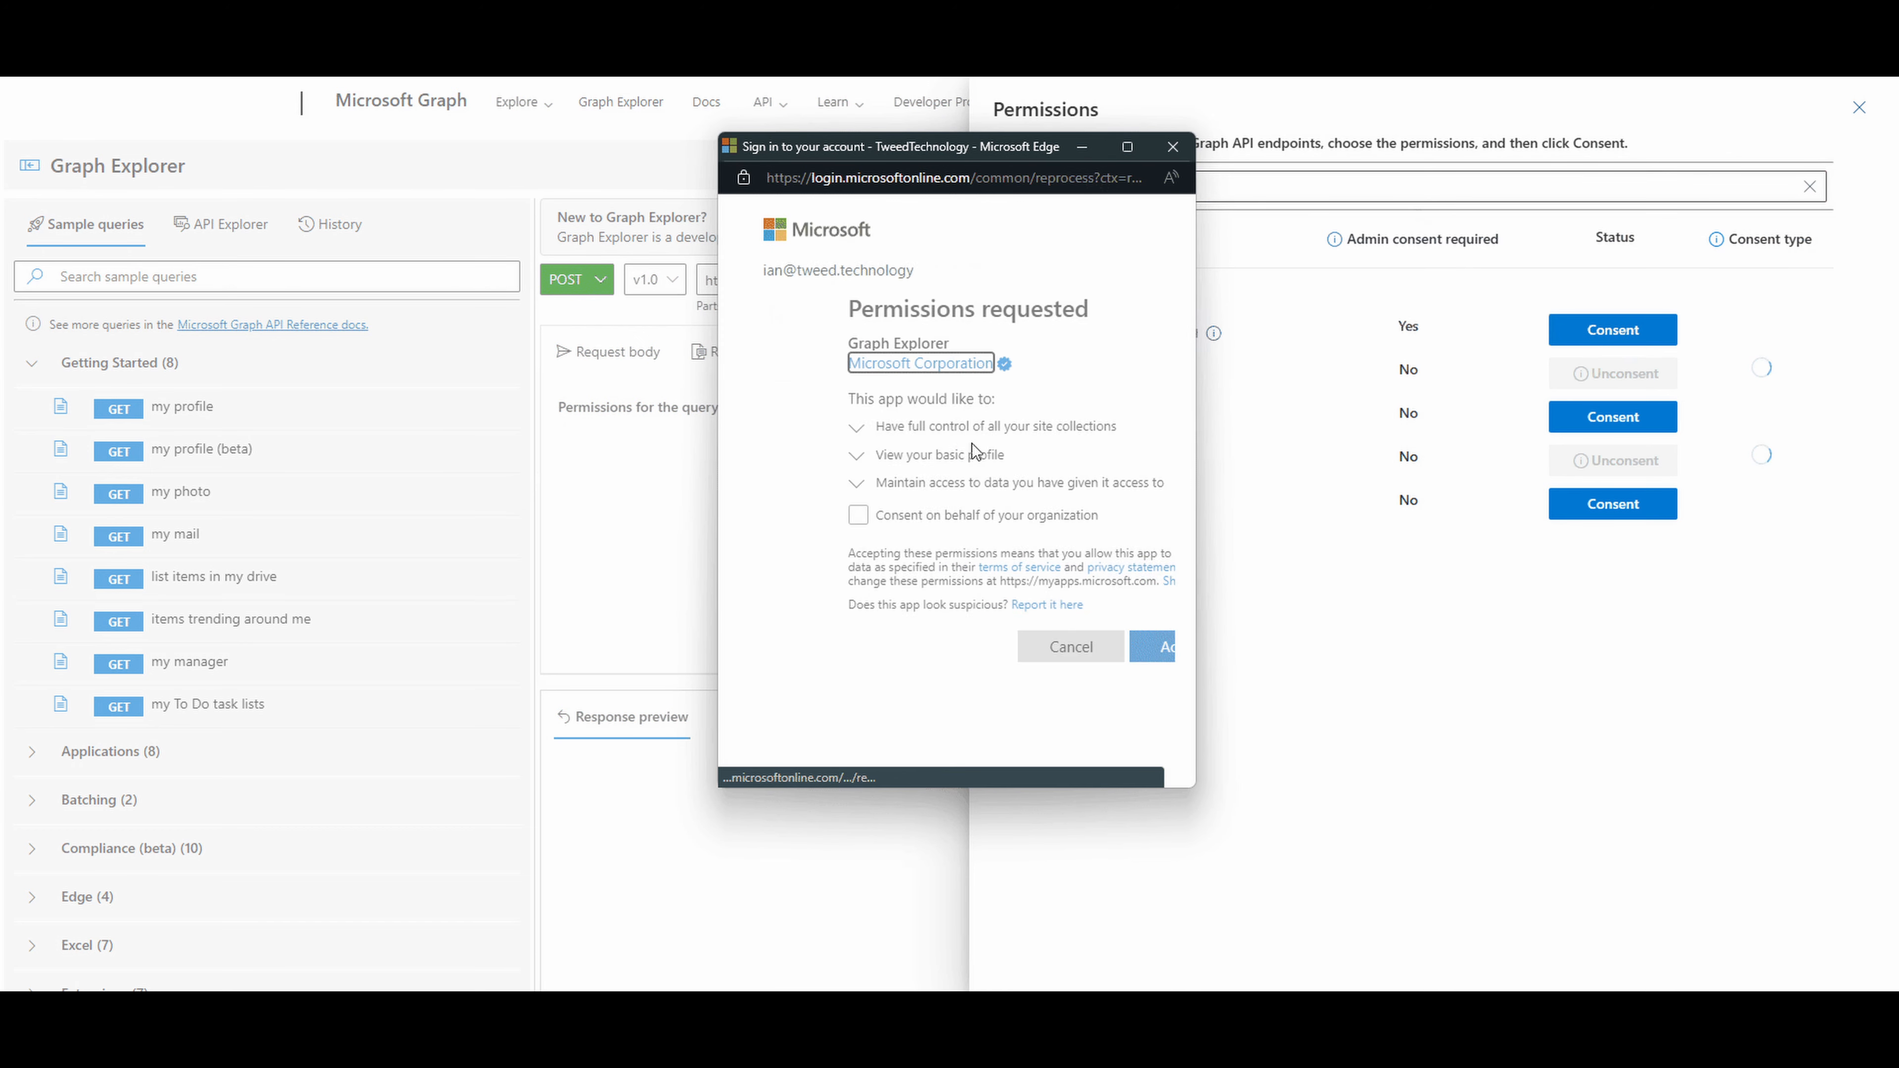
click(1091, 657)
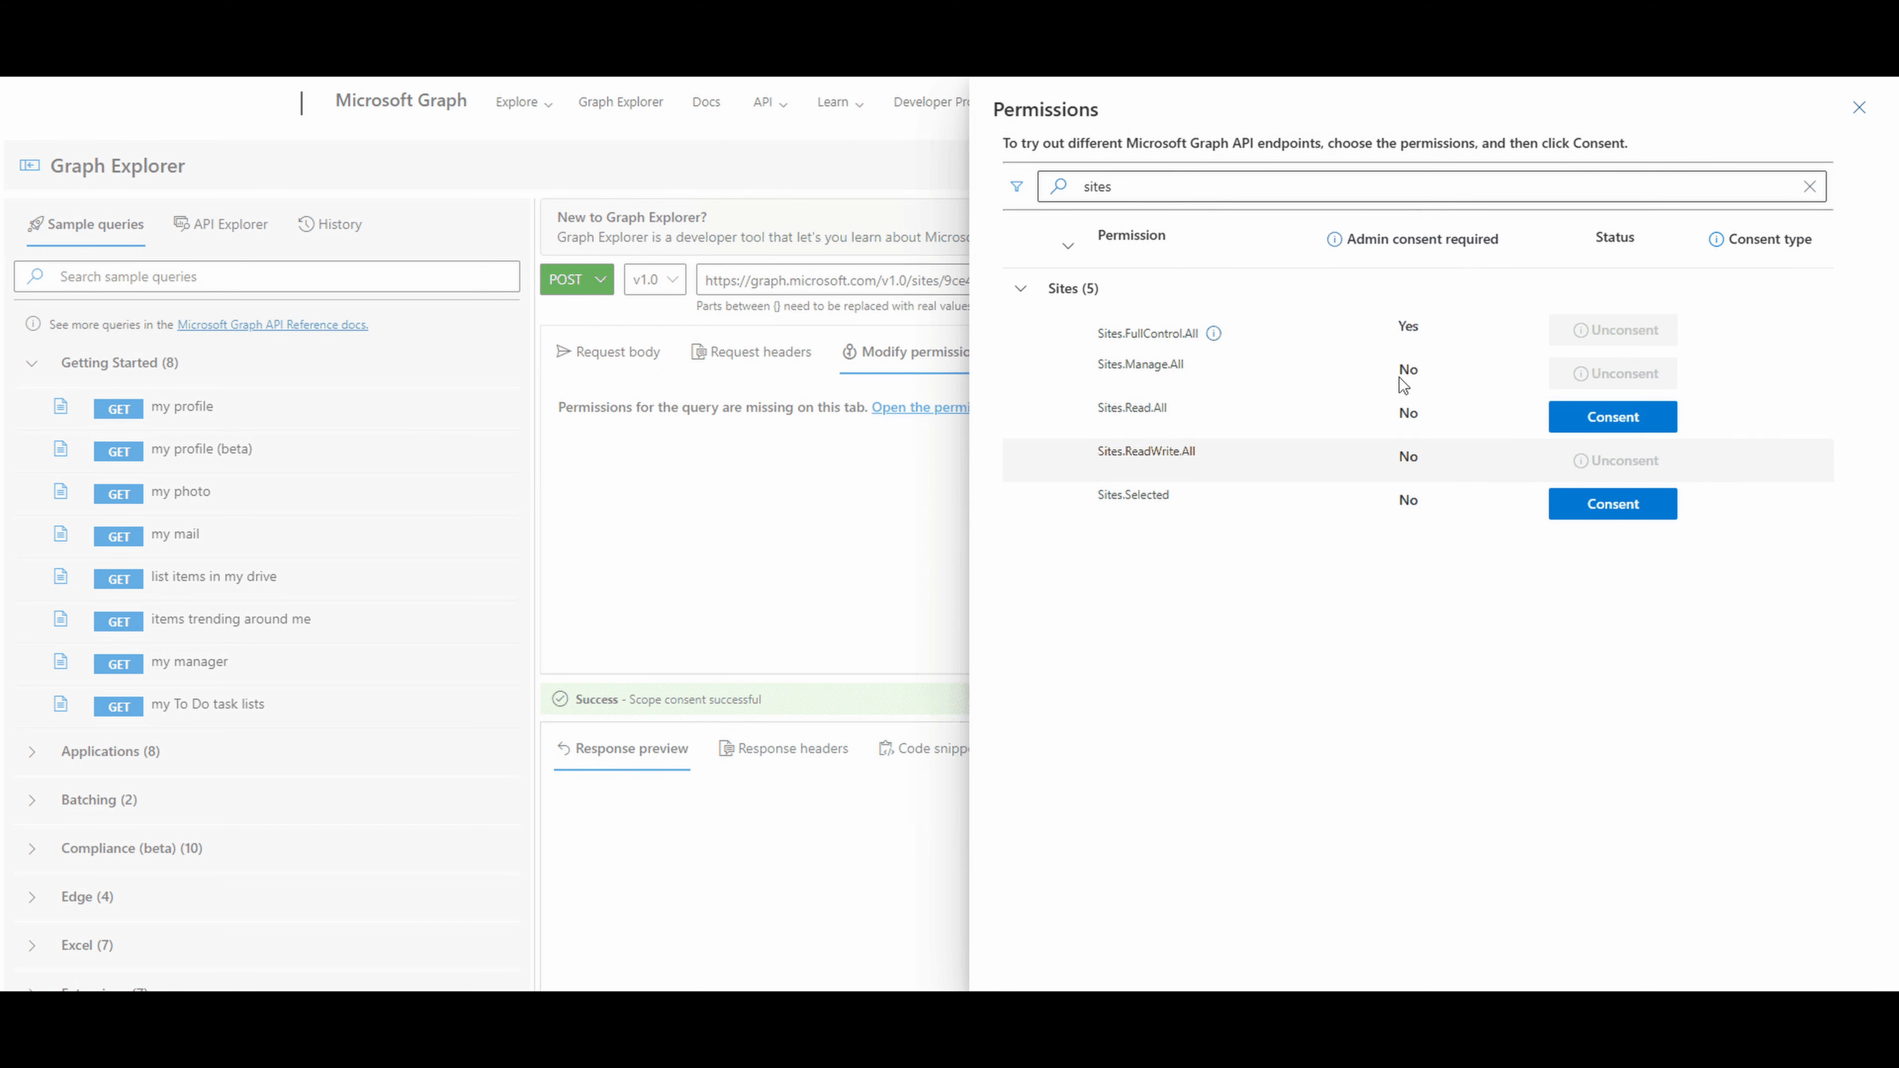
click(1860, 112)
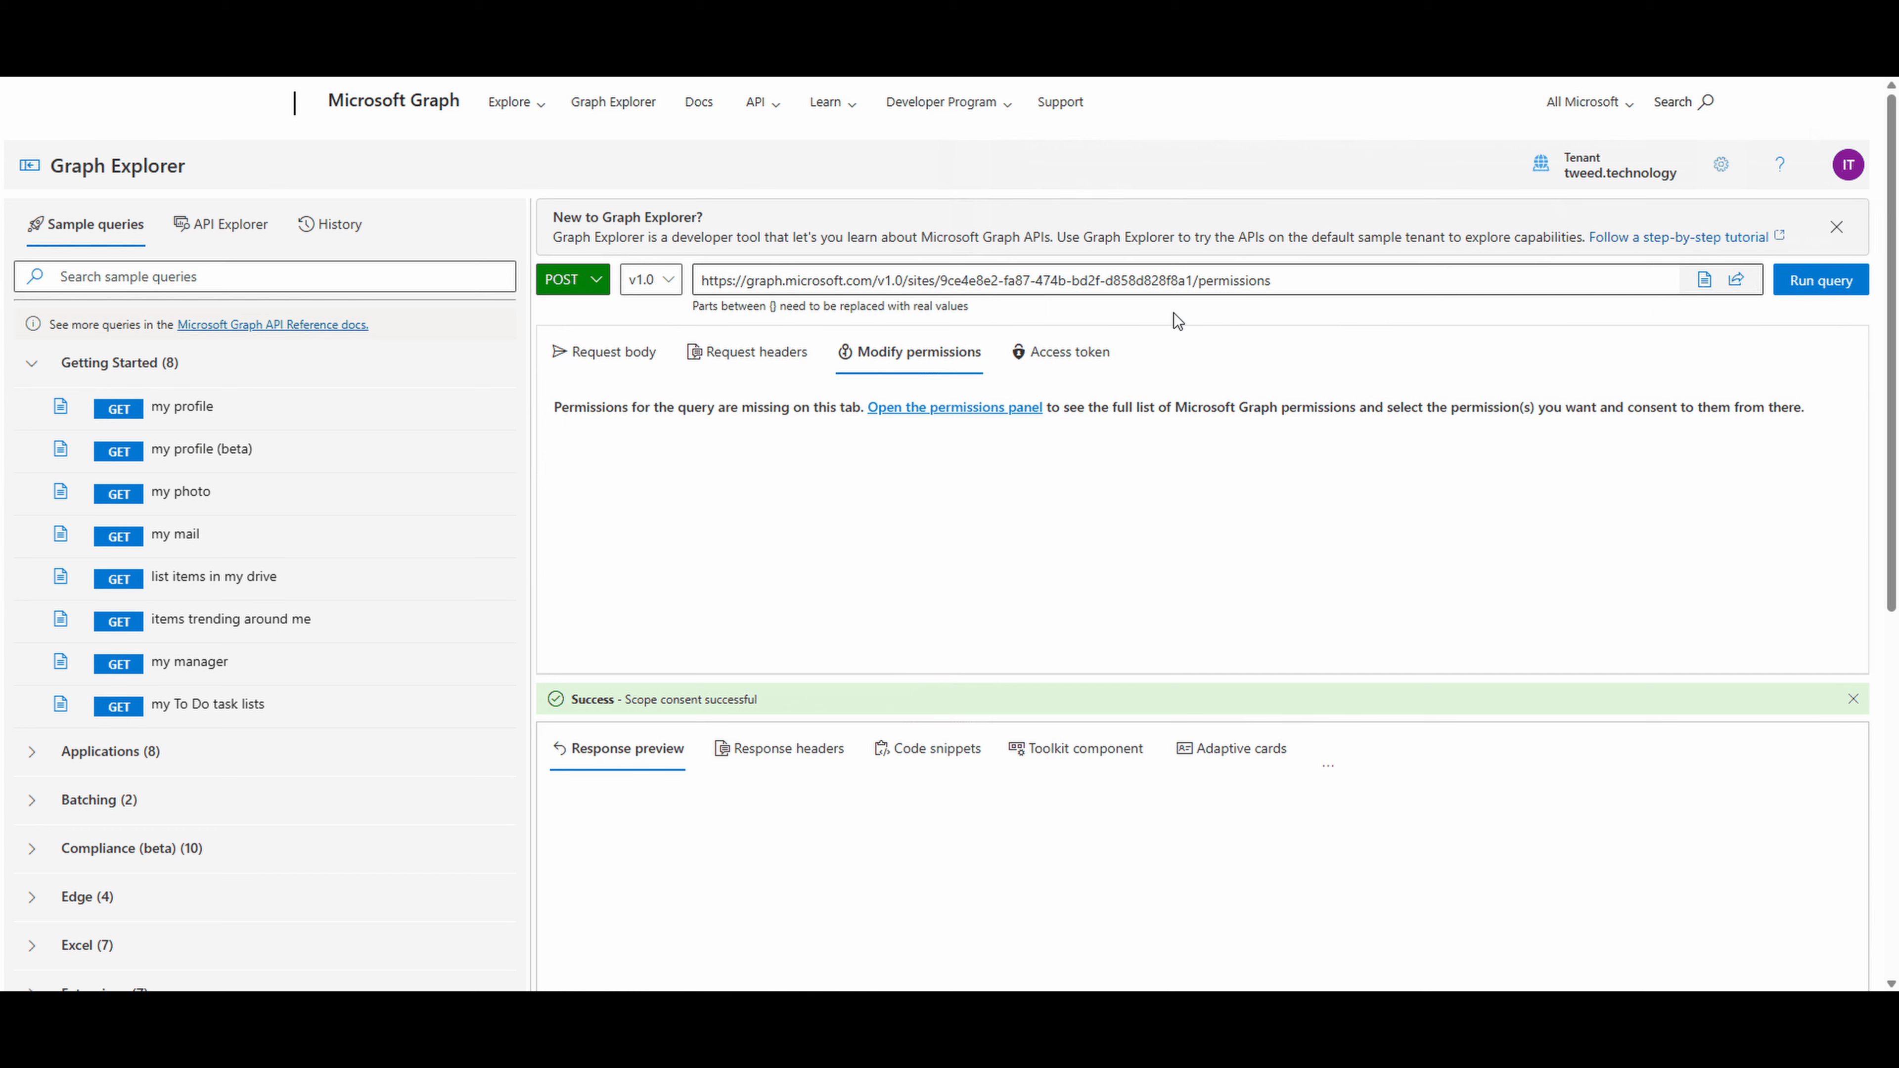
- Replace {clientID} and {displayName} in the request body with the Entra app's client ID and "SharePoint - Demo1 - PowerAutomate"
click(605, 351)
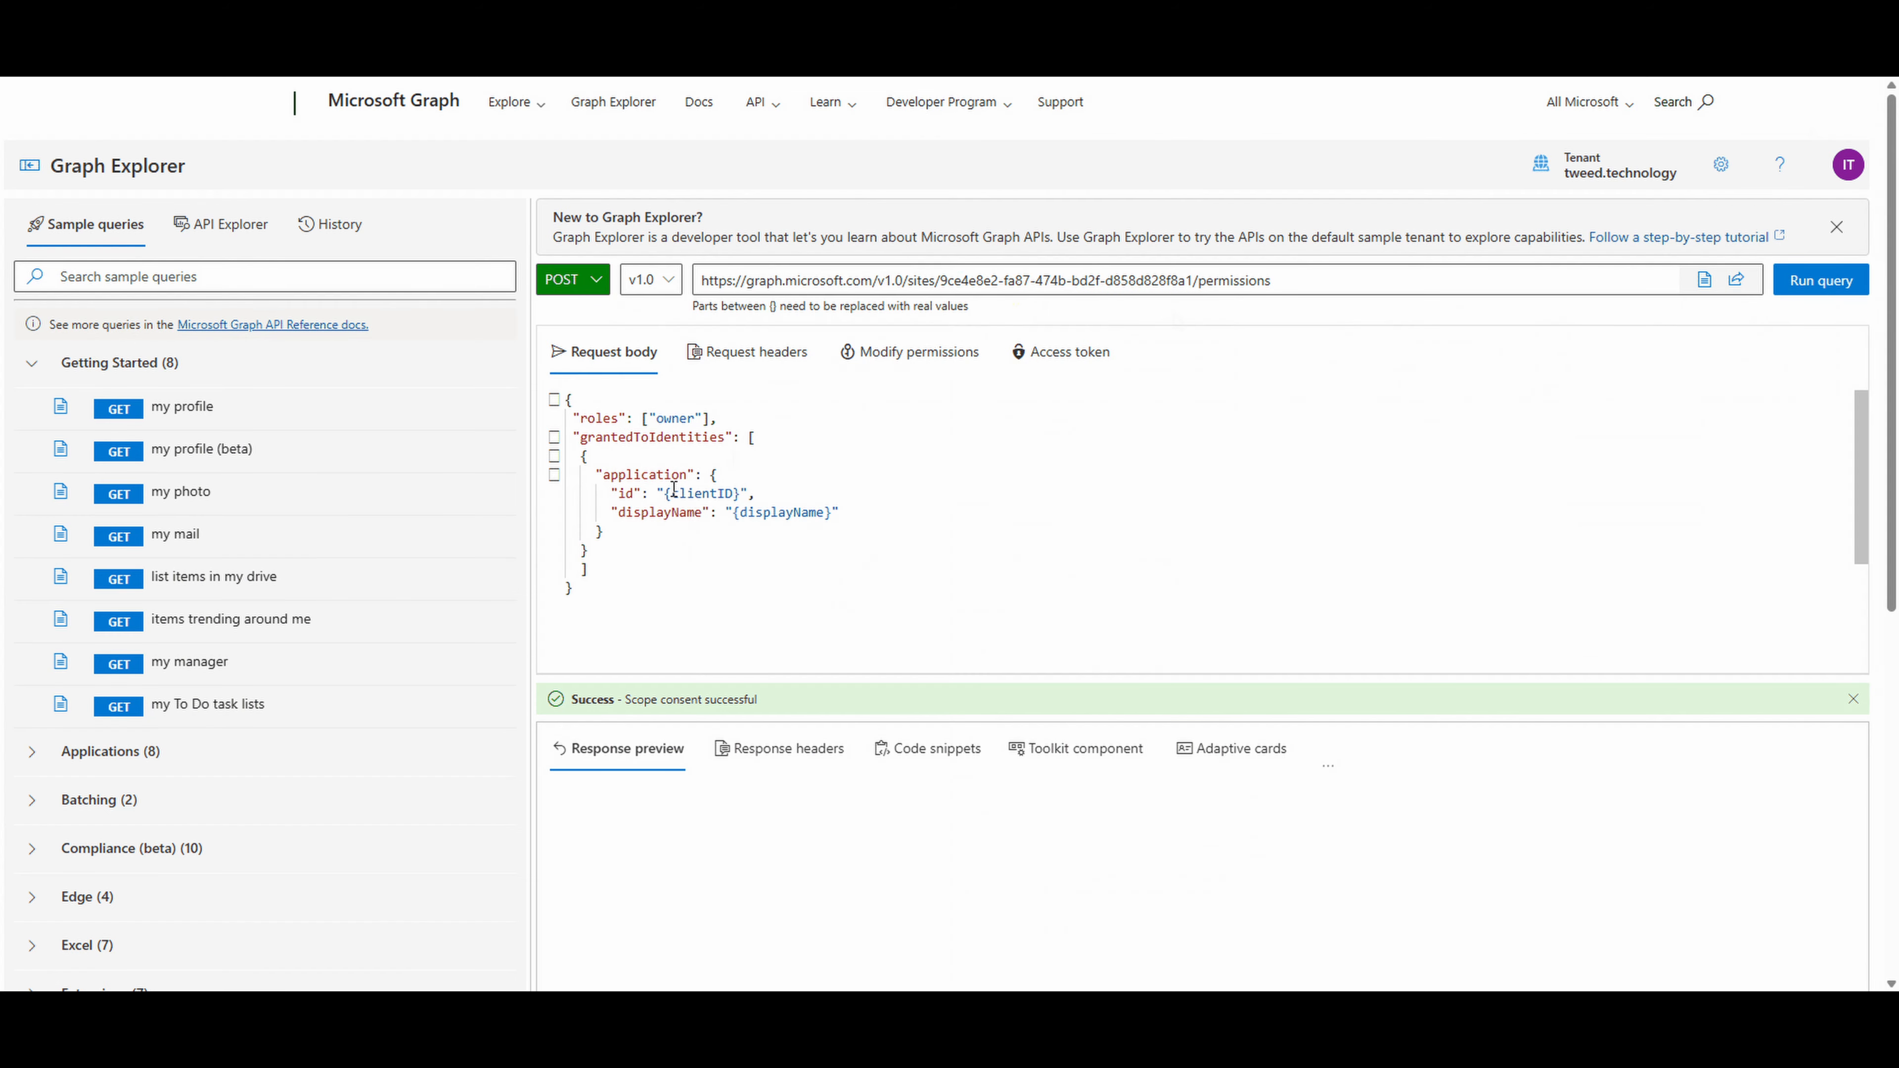
drag(665, 495, 740, 495)
text(229df885-246d-4b6f-8280-267e51f9dc65)
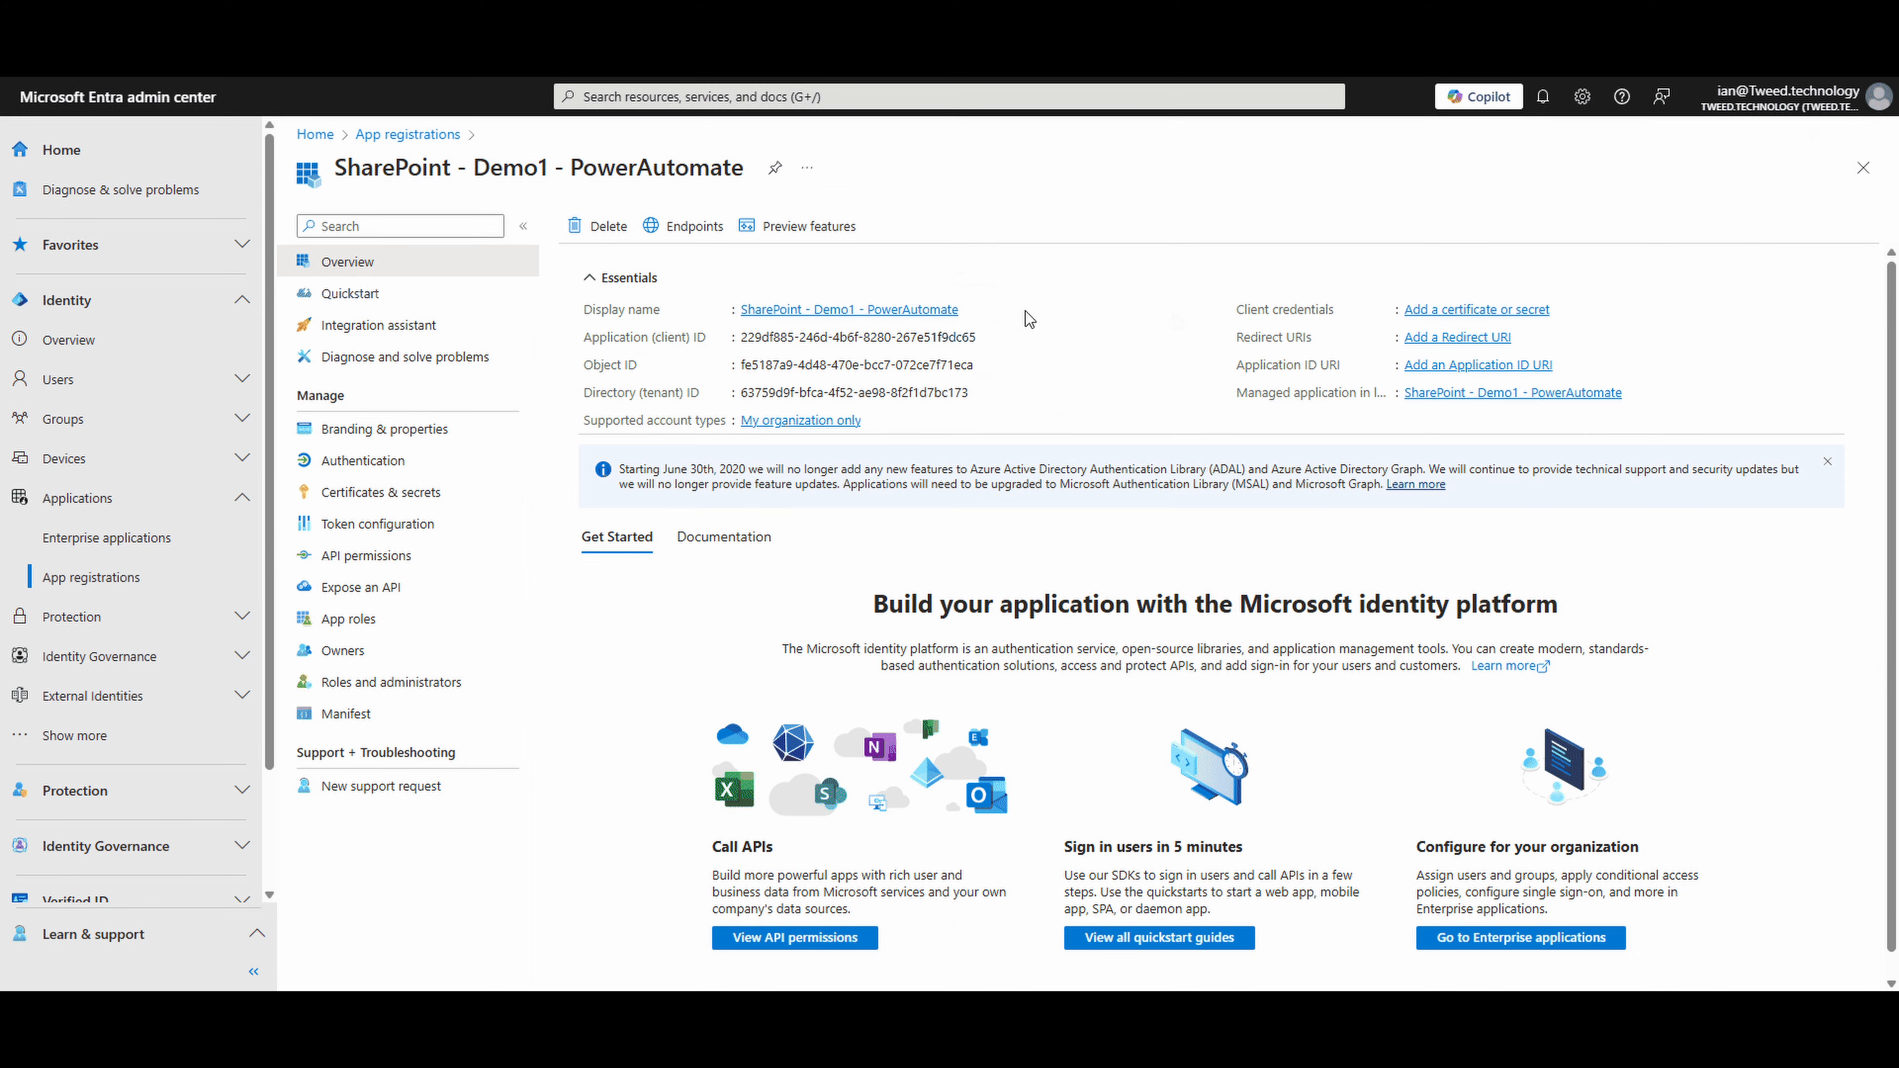
click(969, 309)
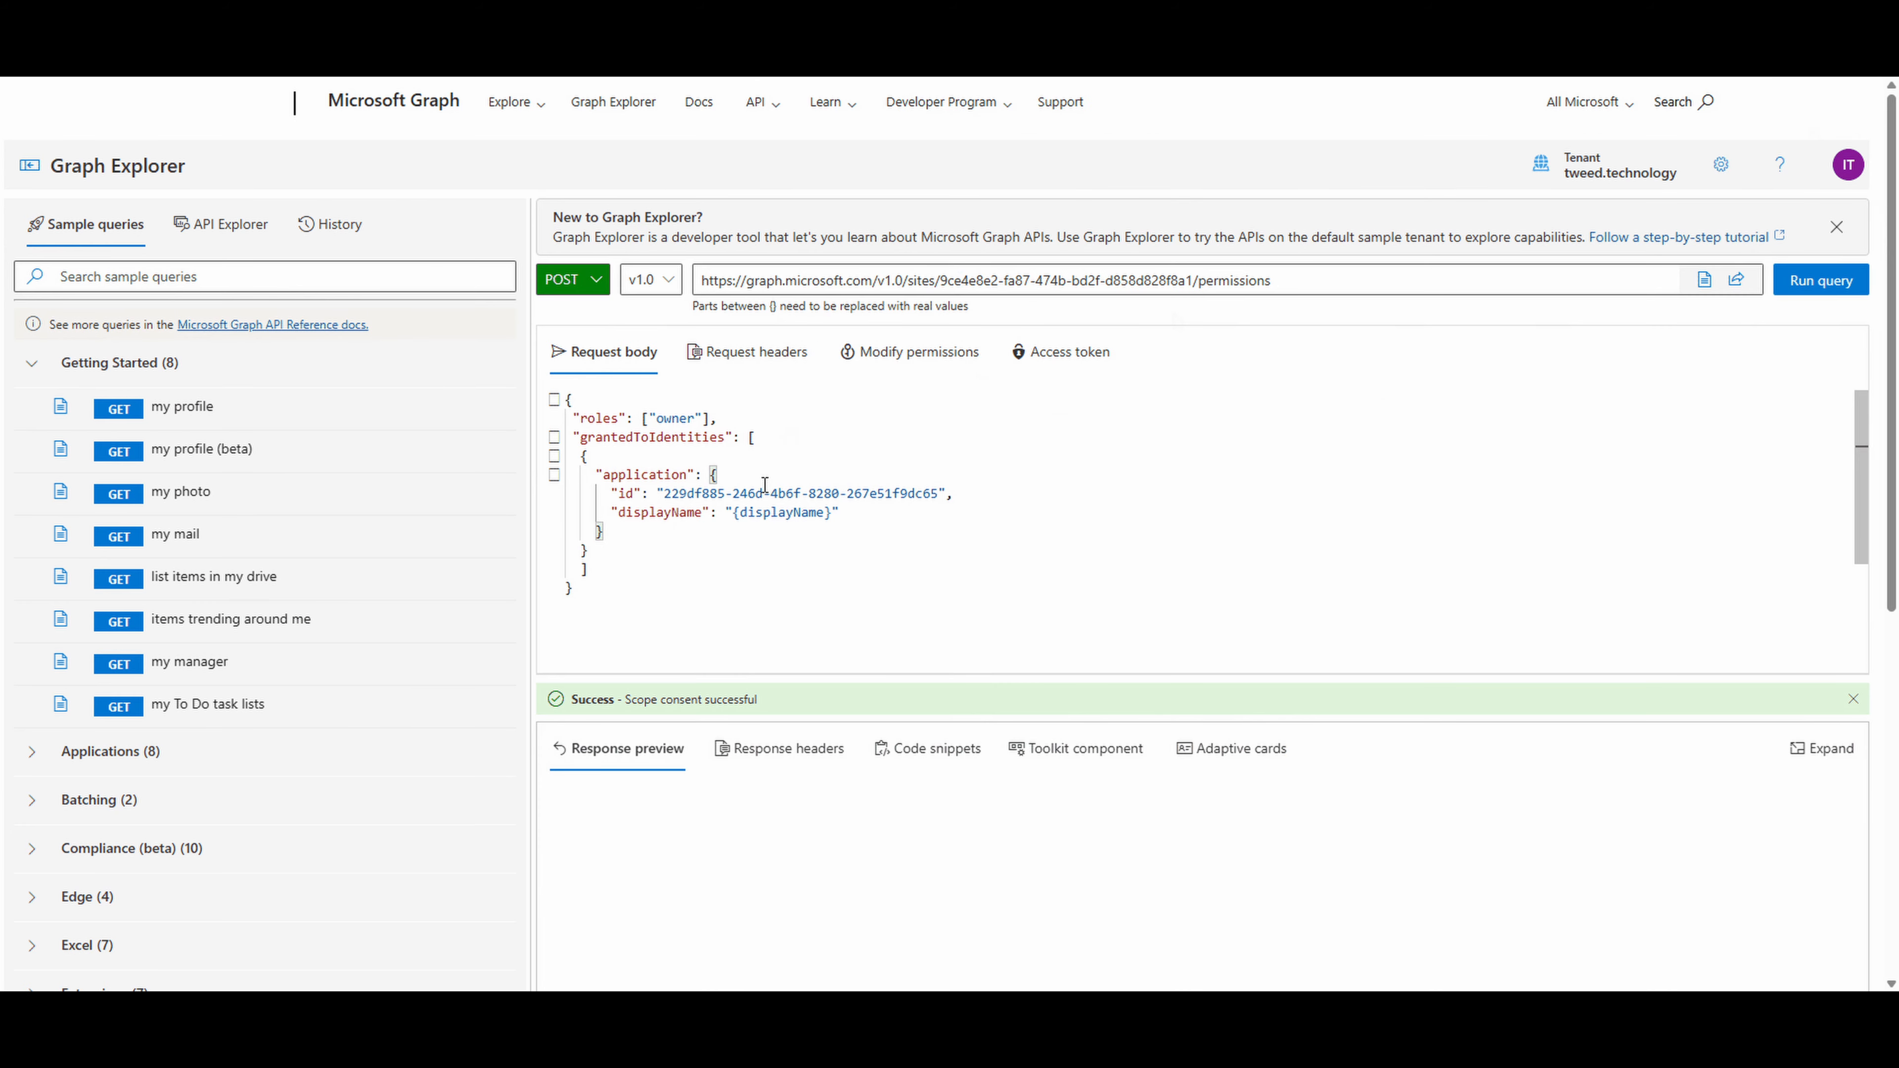
drag(734, 517, 823, 515)
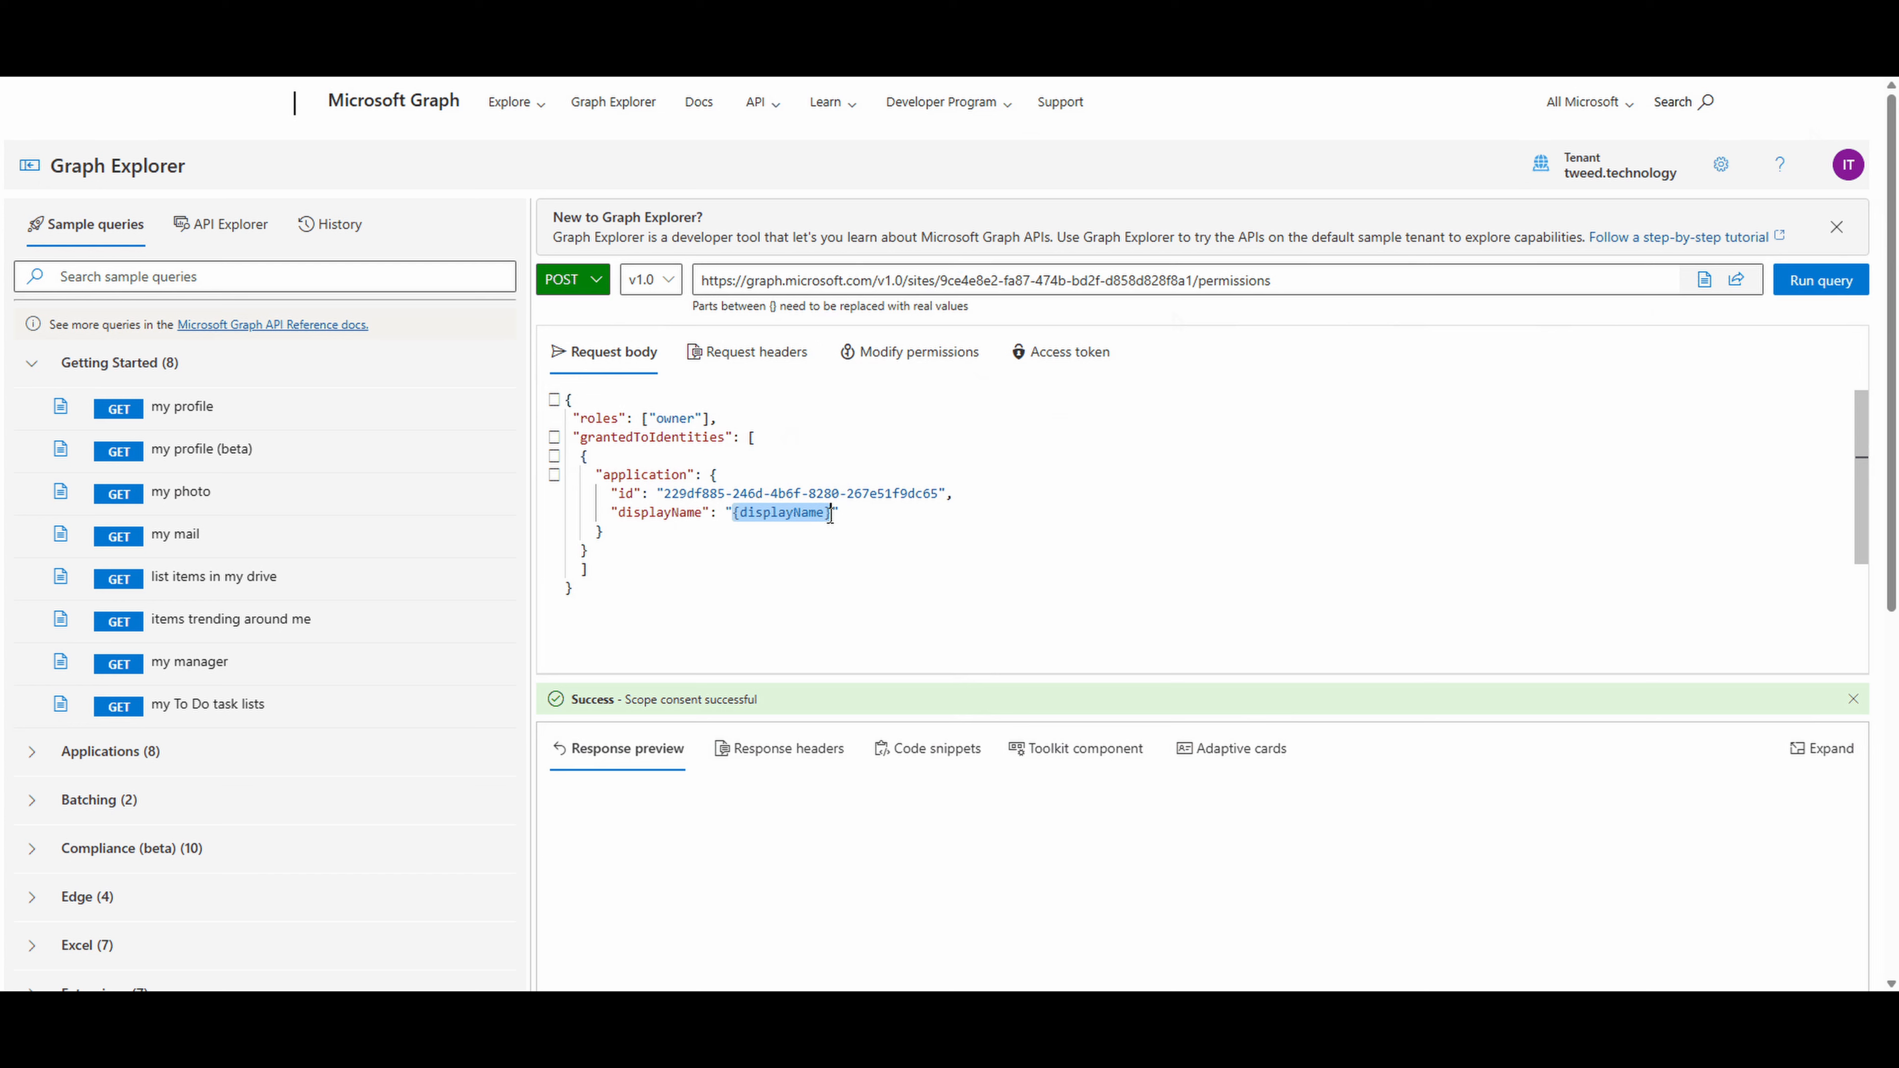
key(ctrl+v)
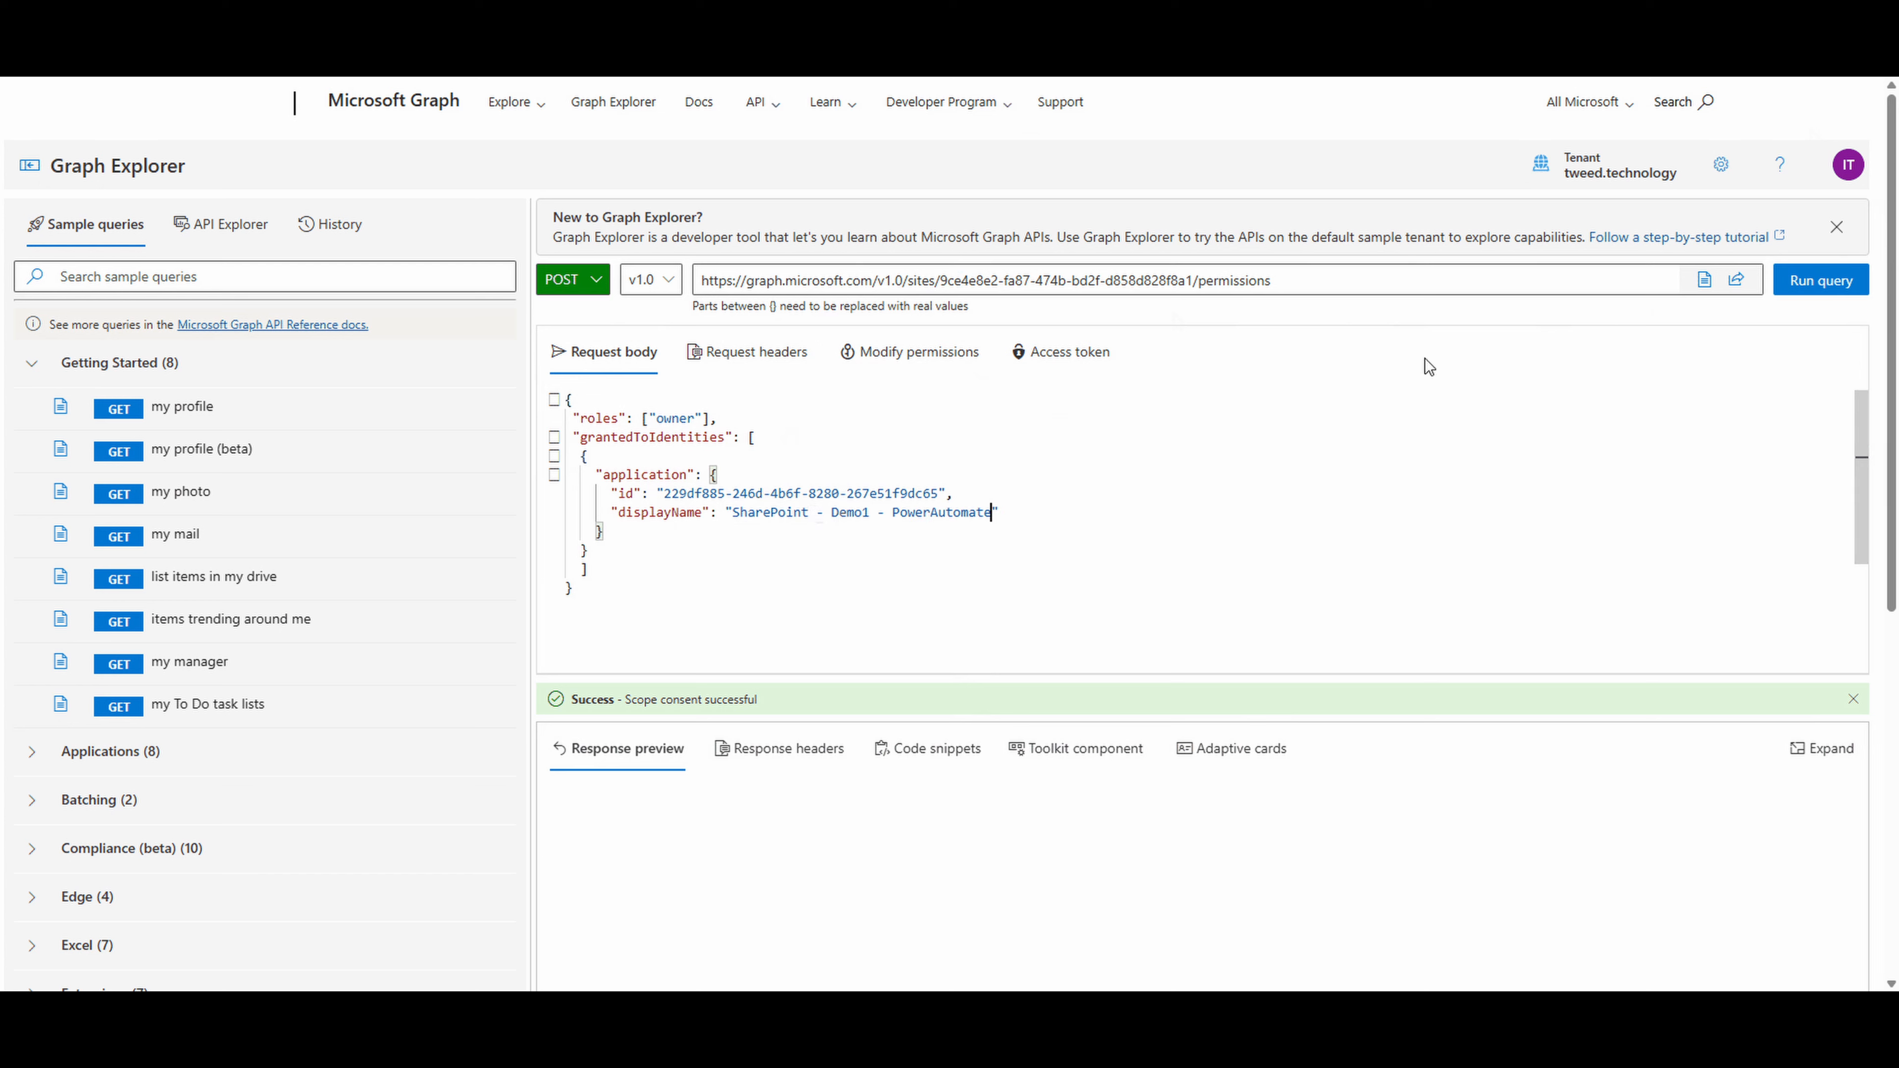
- Run the POST permissions query and review the full JSON response
click(1798, 284)
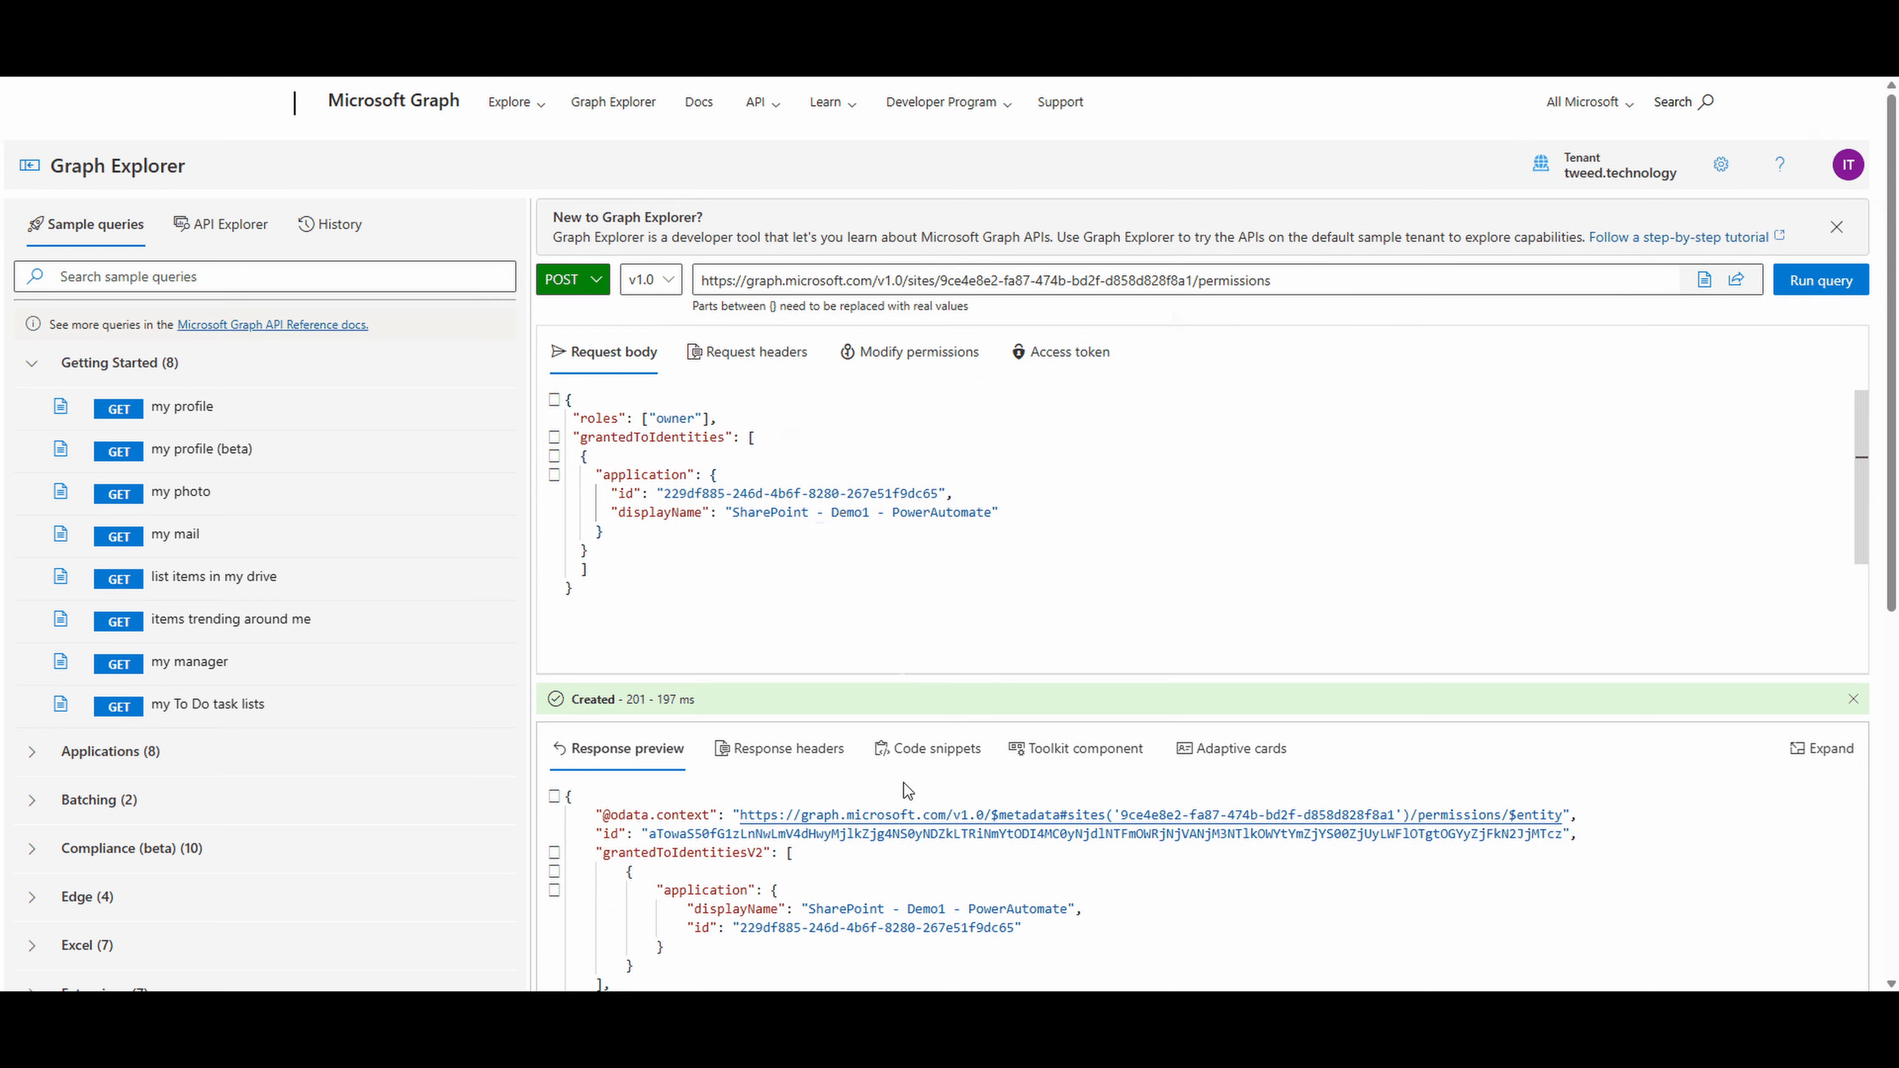
scroll(905, 804, down, 2)
scroll(904, 804, down, 1)
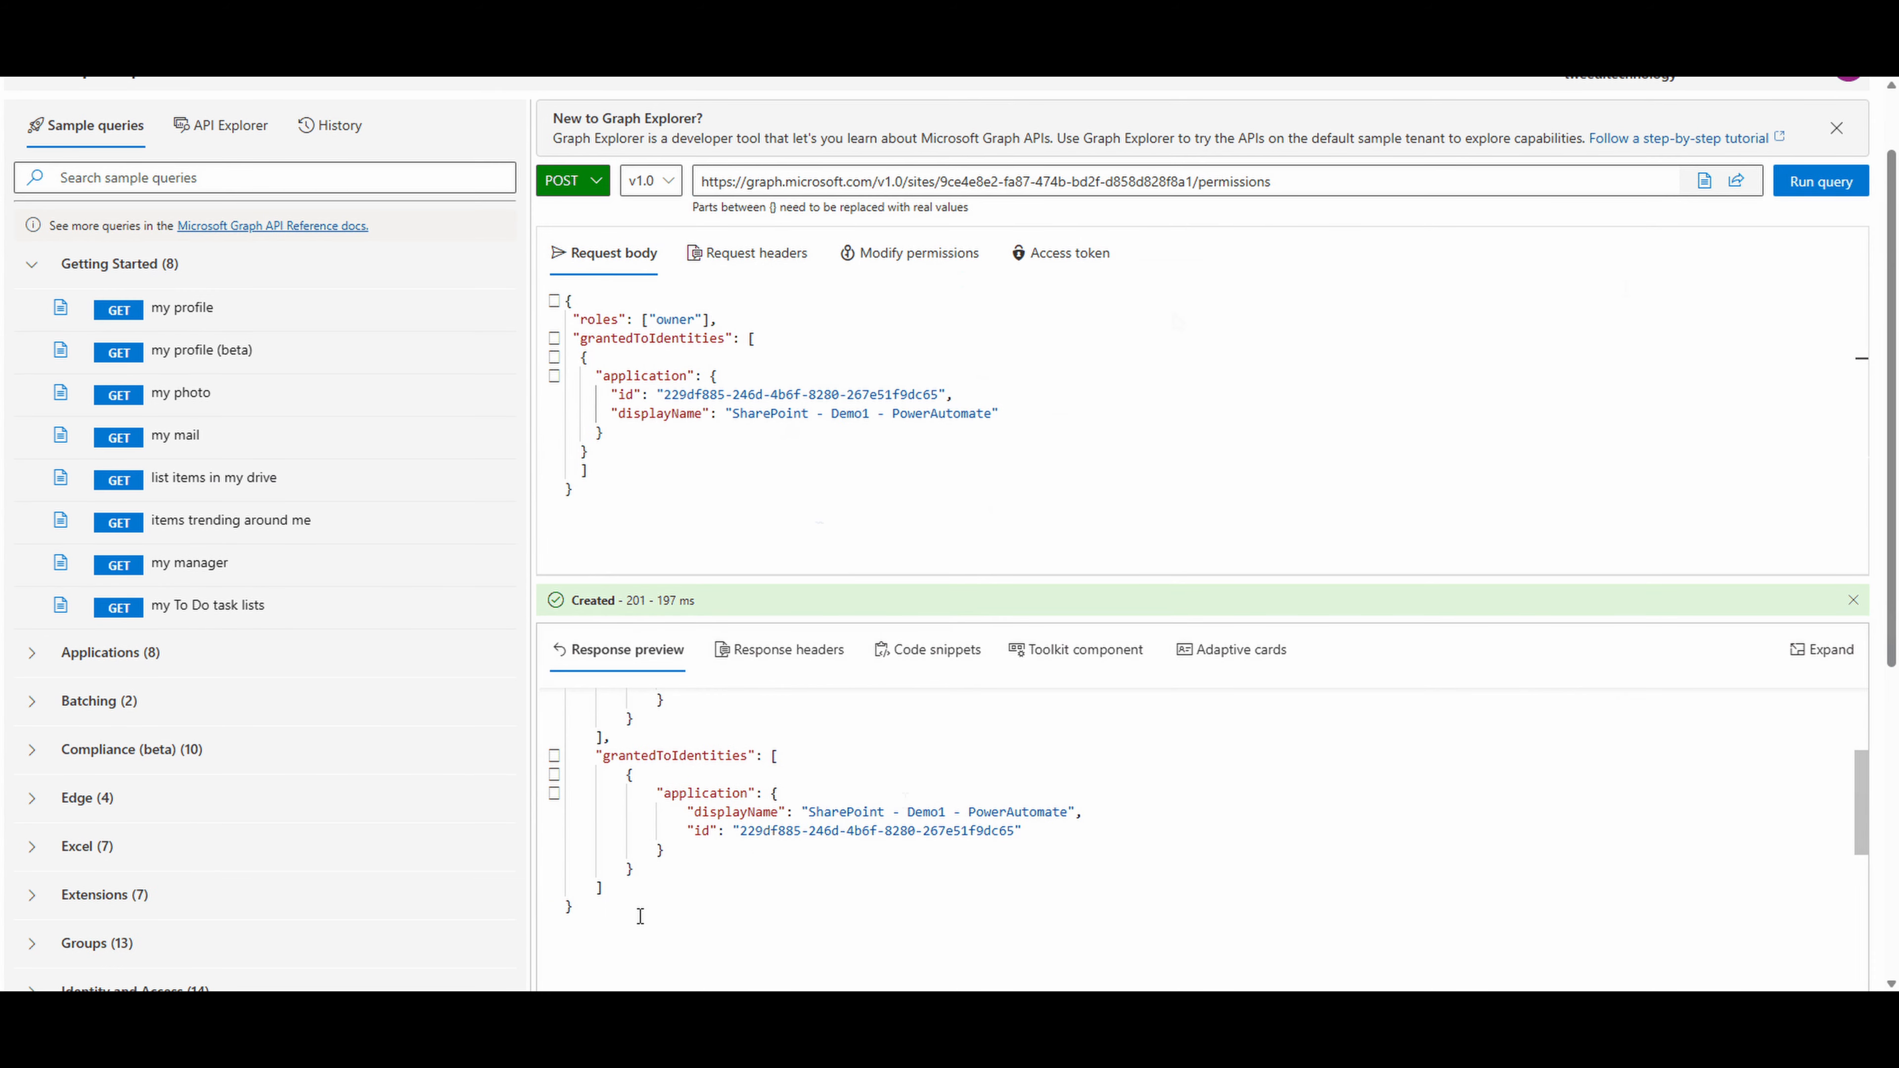
drag(640, 916, 583, 696)
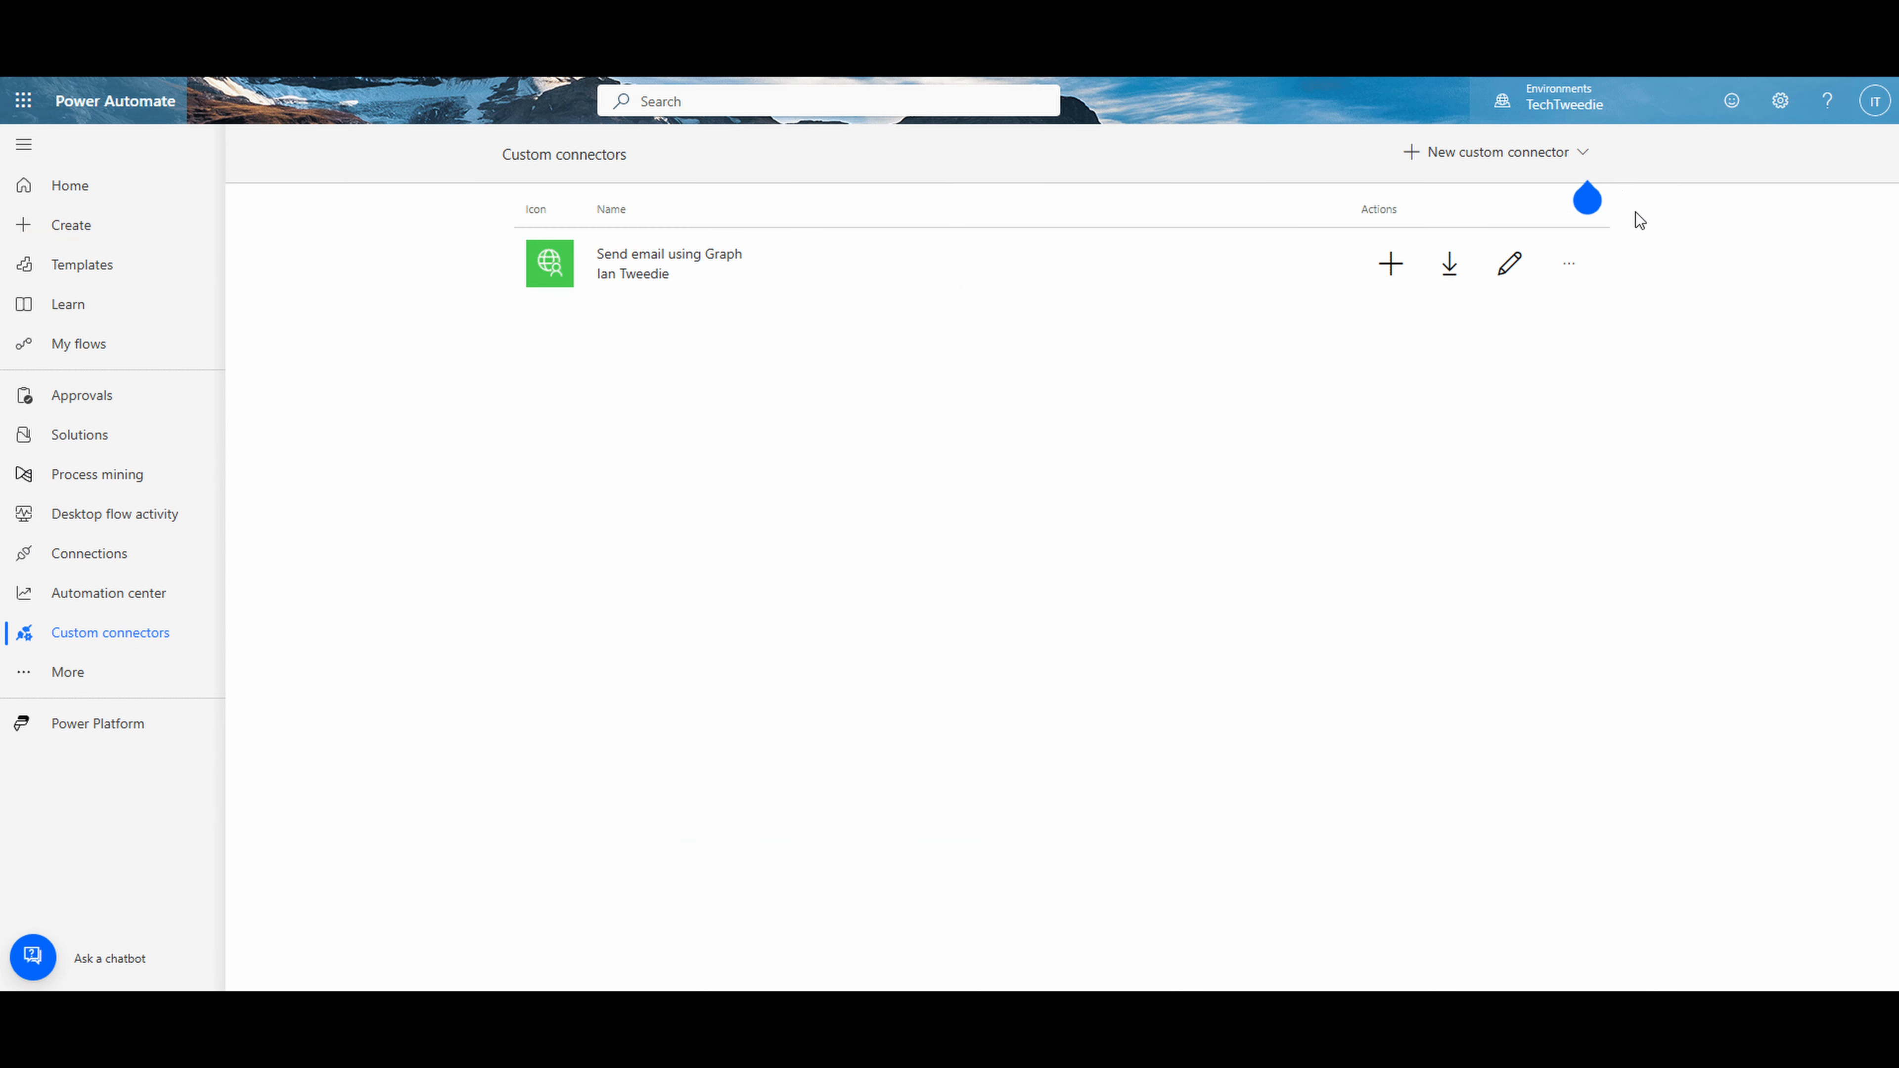
- Switch to Power Automate's custom connectors and start a new connector by importing an OpenAPI from URL
click(1584, 157)
click(1522, 229)
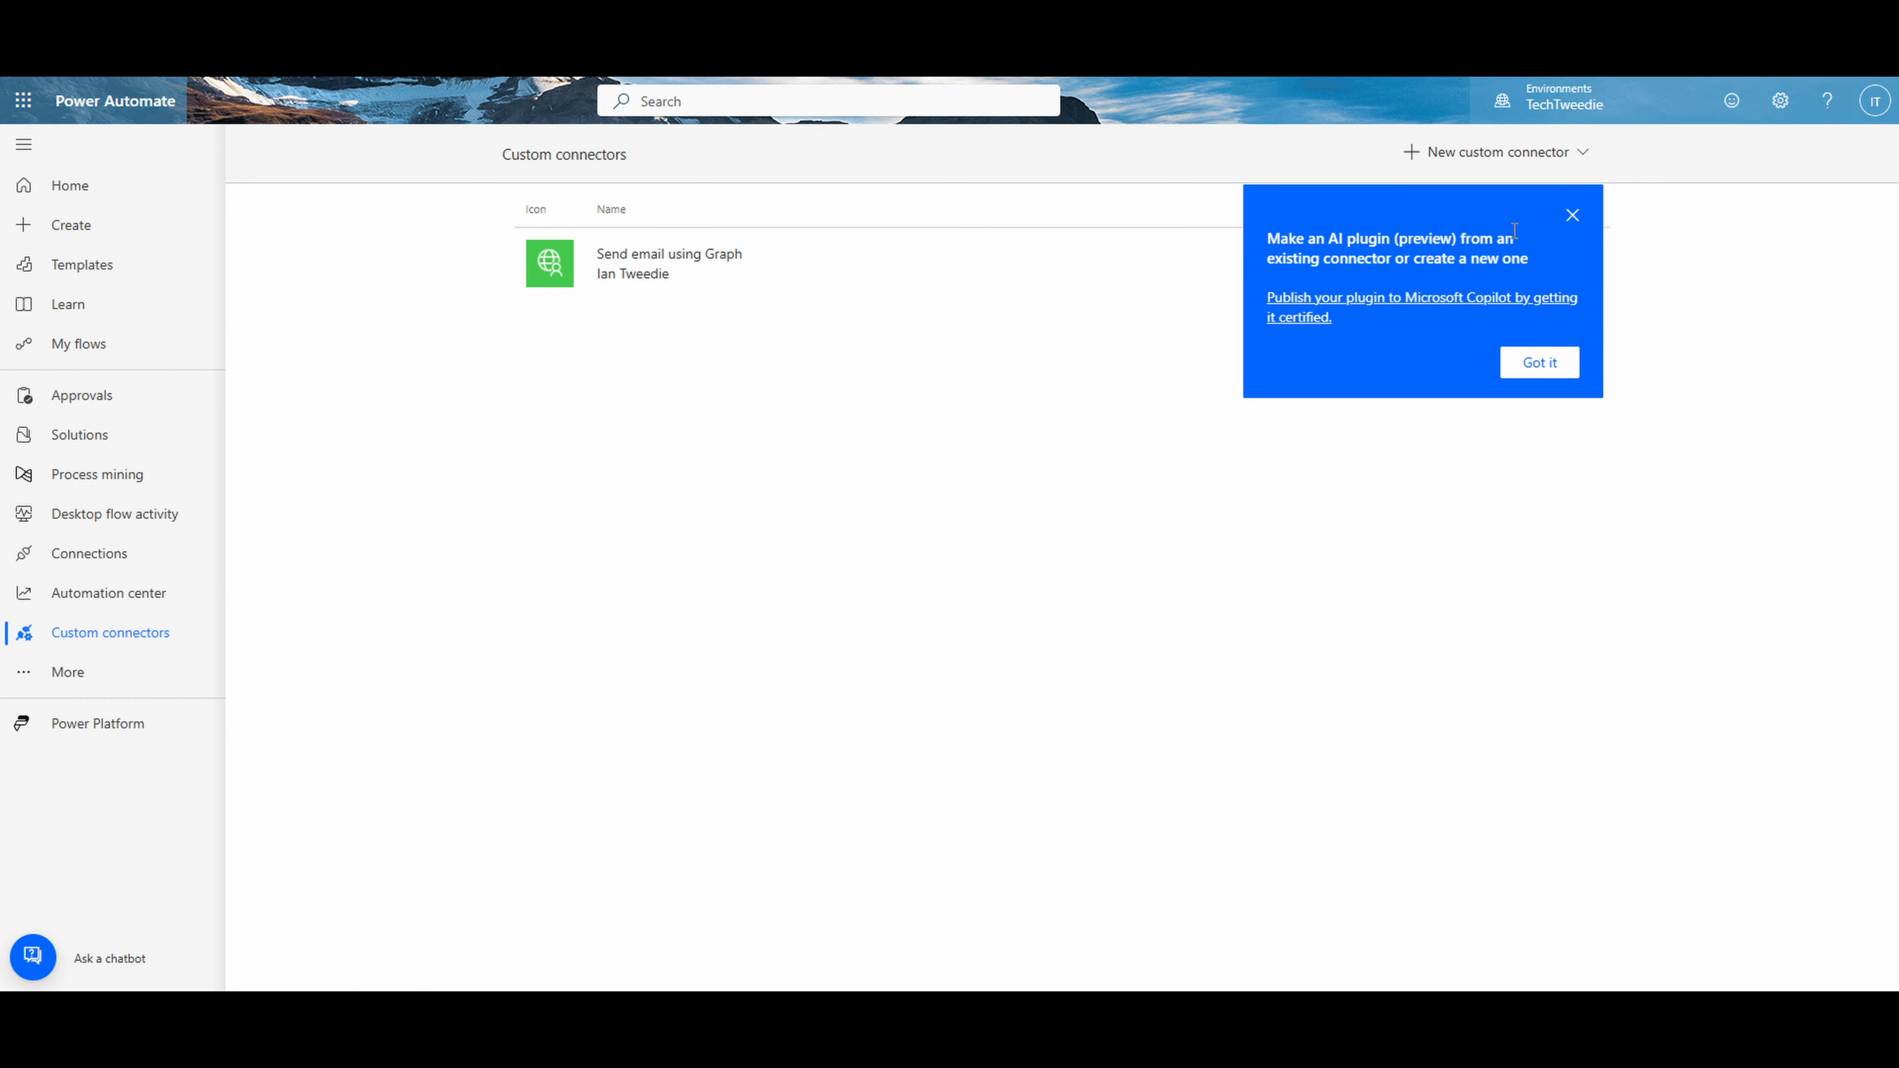
click(1578, 157)
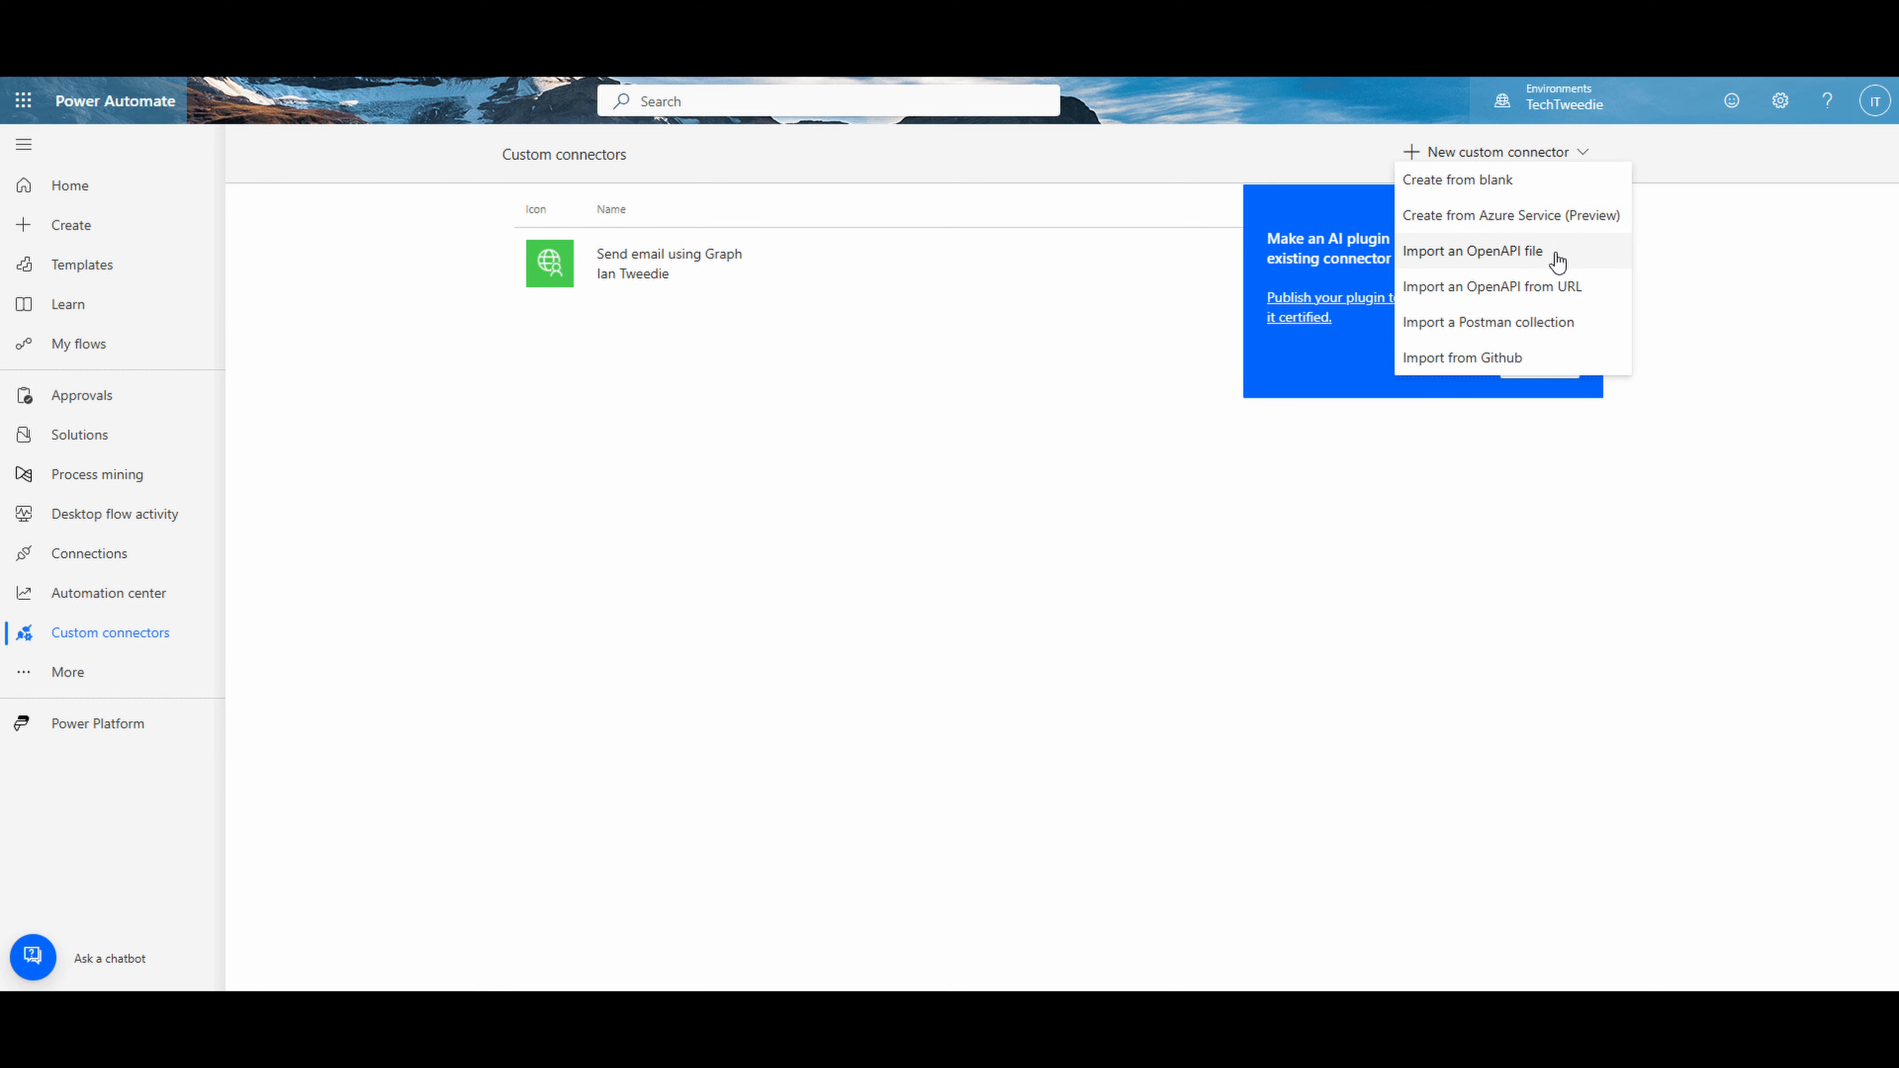
click(1530, 288)
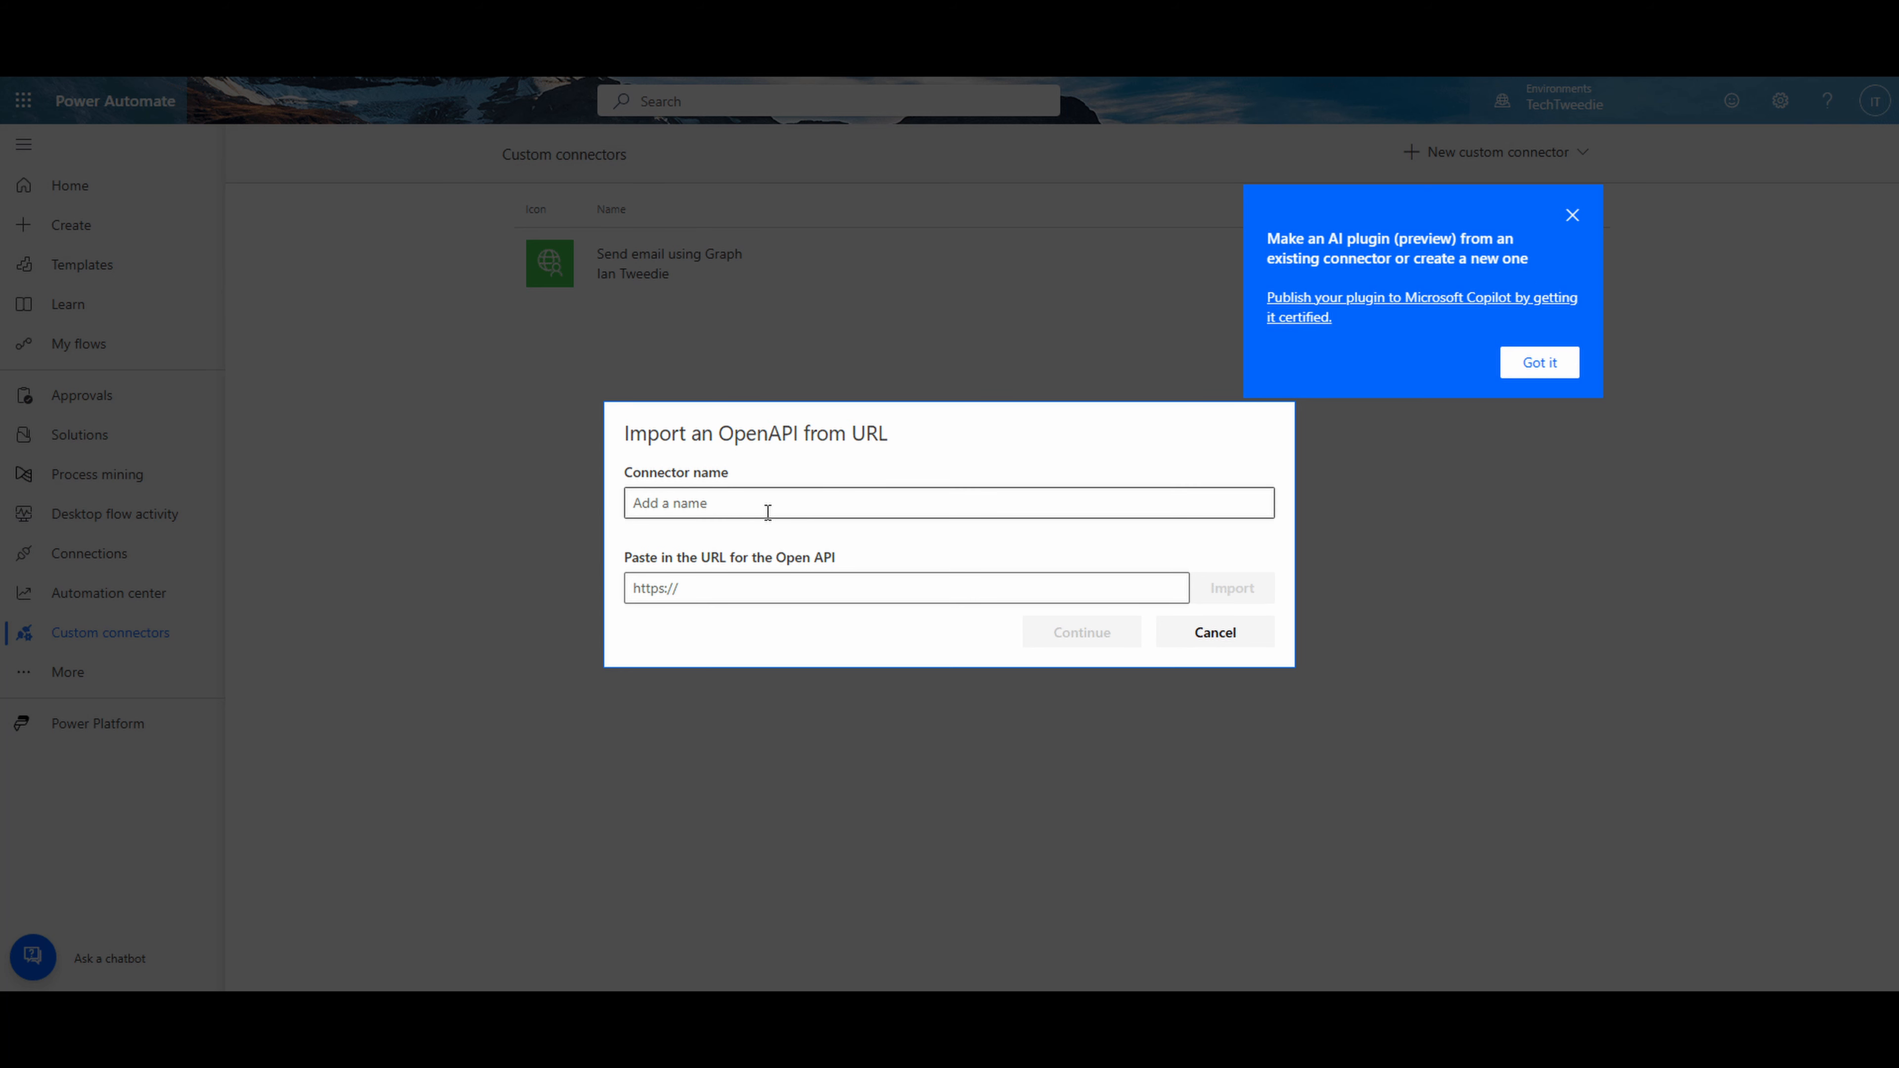
- Name the connector "SharePoint with Graph", import the OpenAPI definition from its raw.githubusercontent.com URL and continue to the connector's setup
click(748, 594)
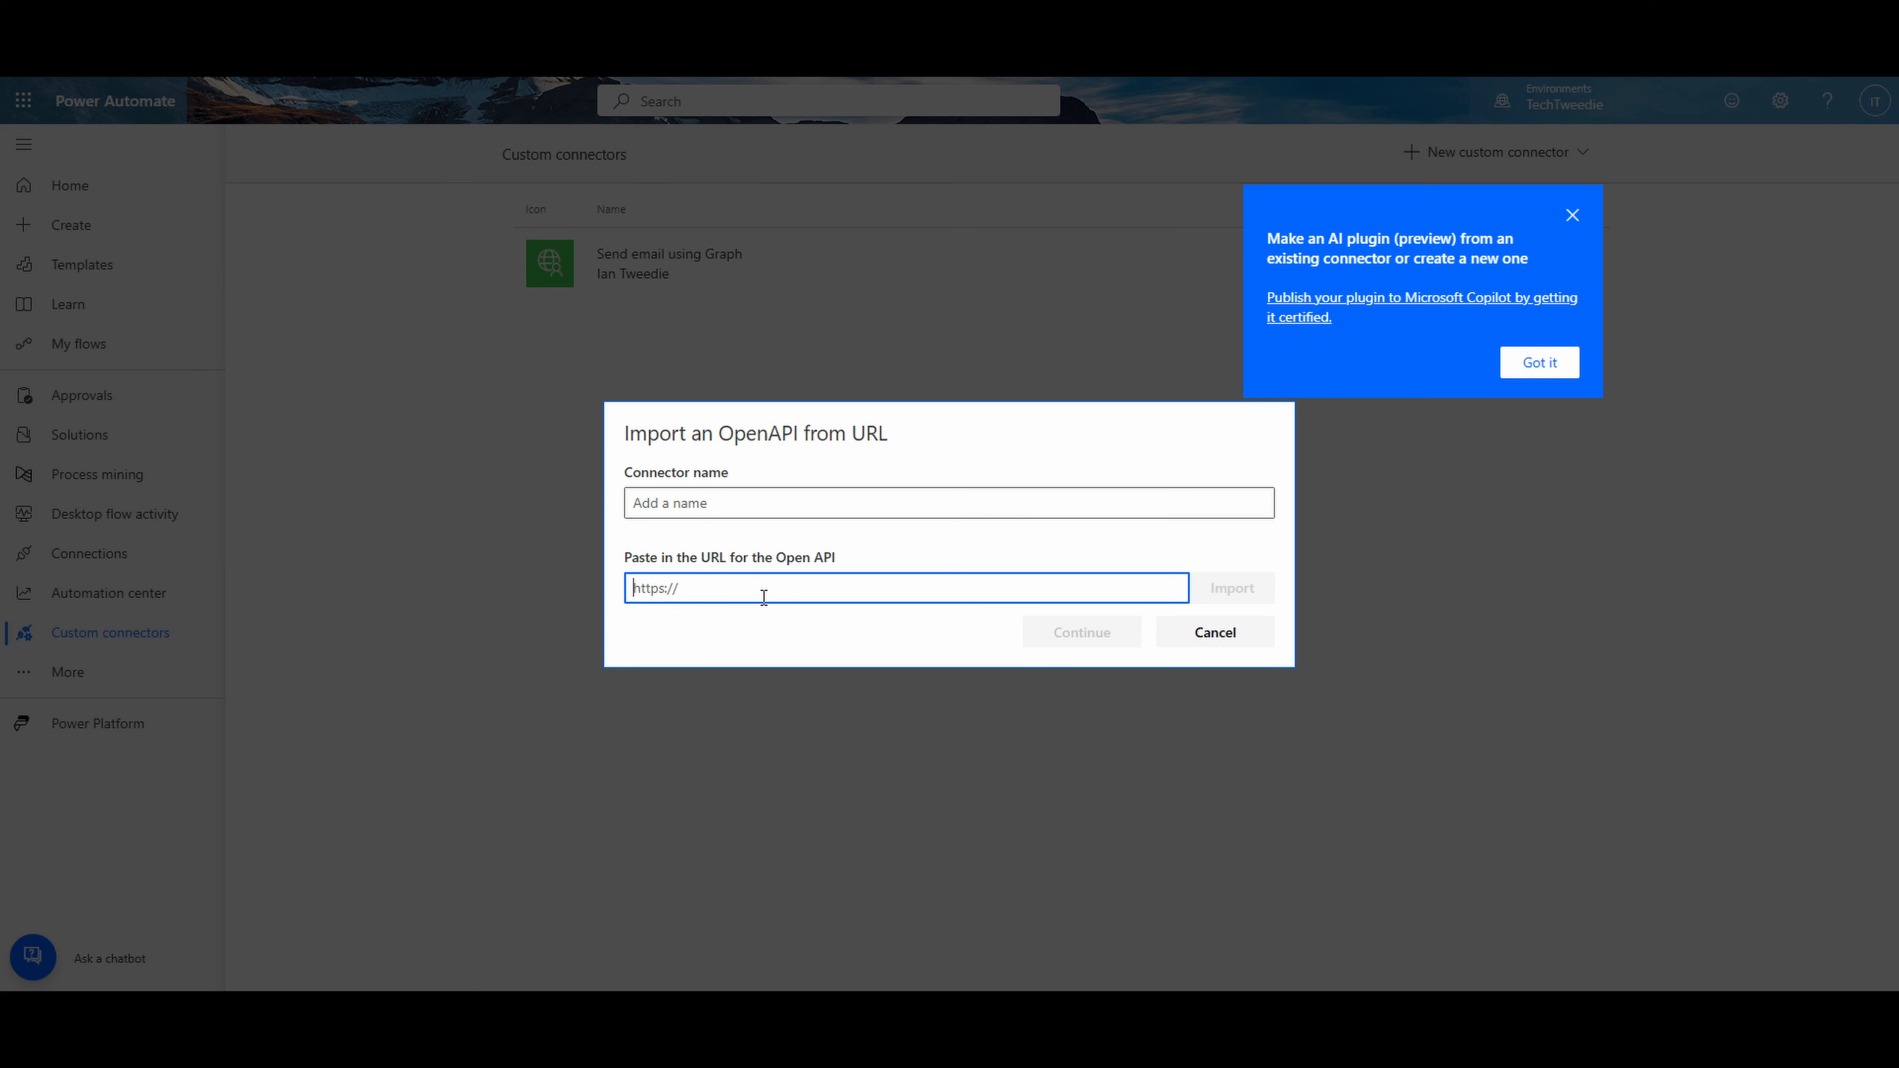
key(ctrl+v)
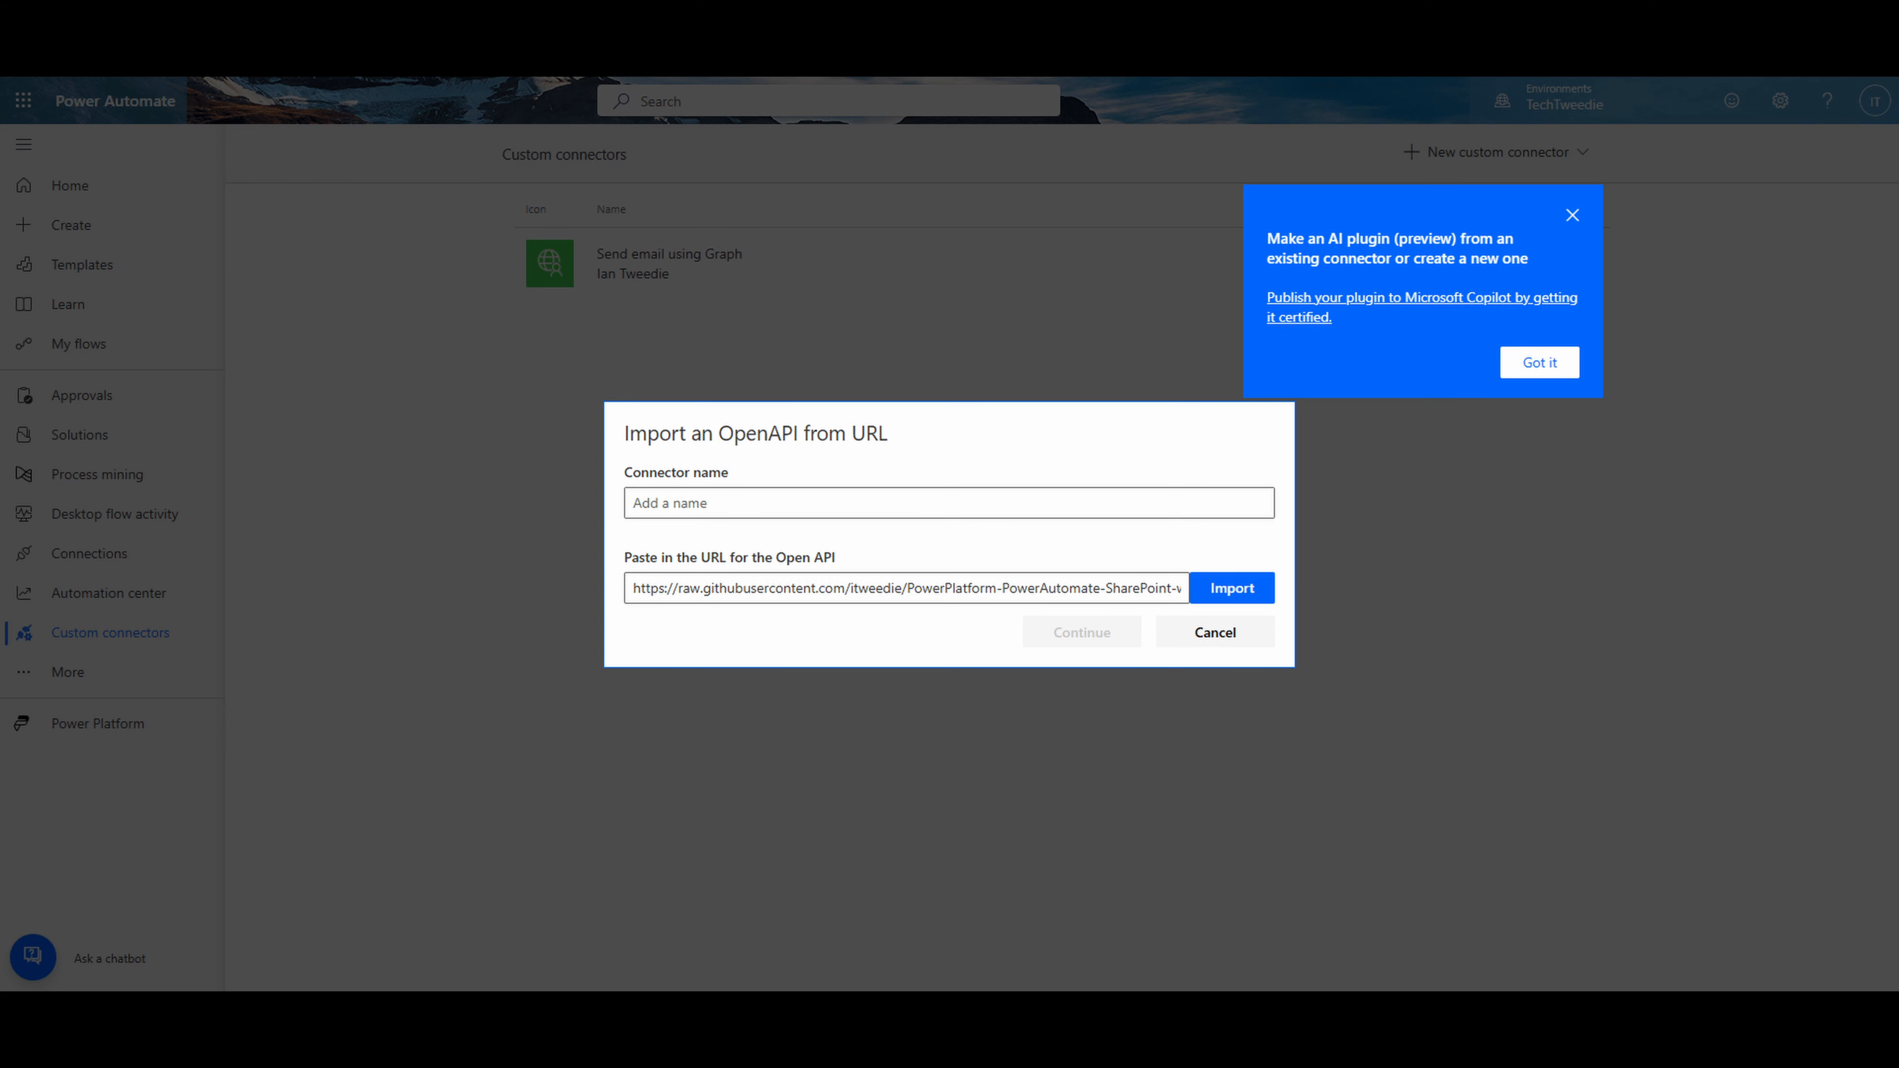
click(785, 515)
key(ctrl+v)
click(1047, 591)
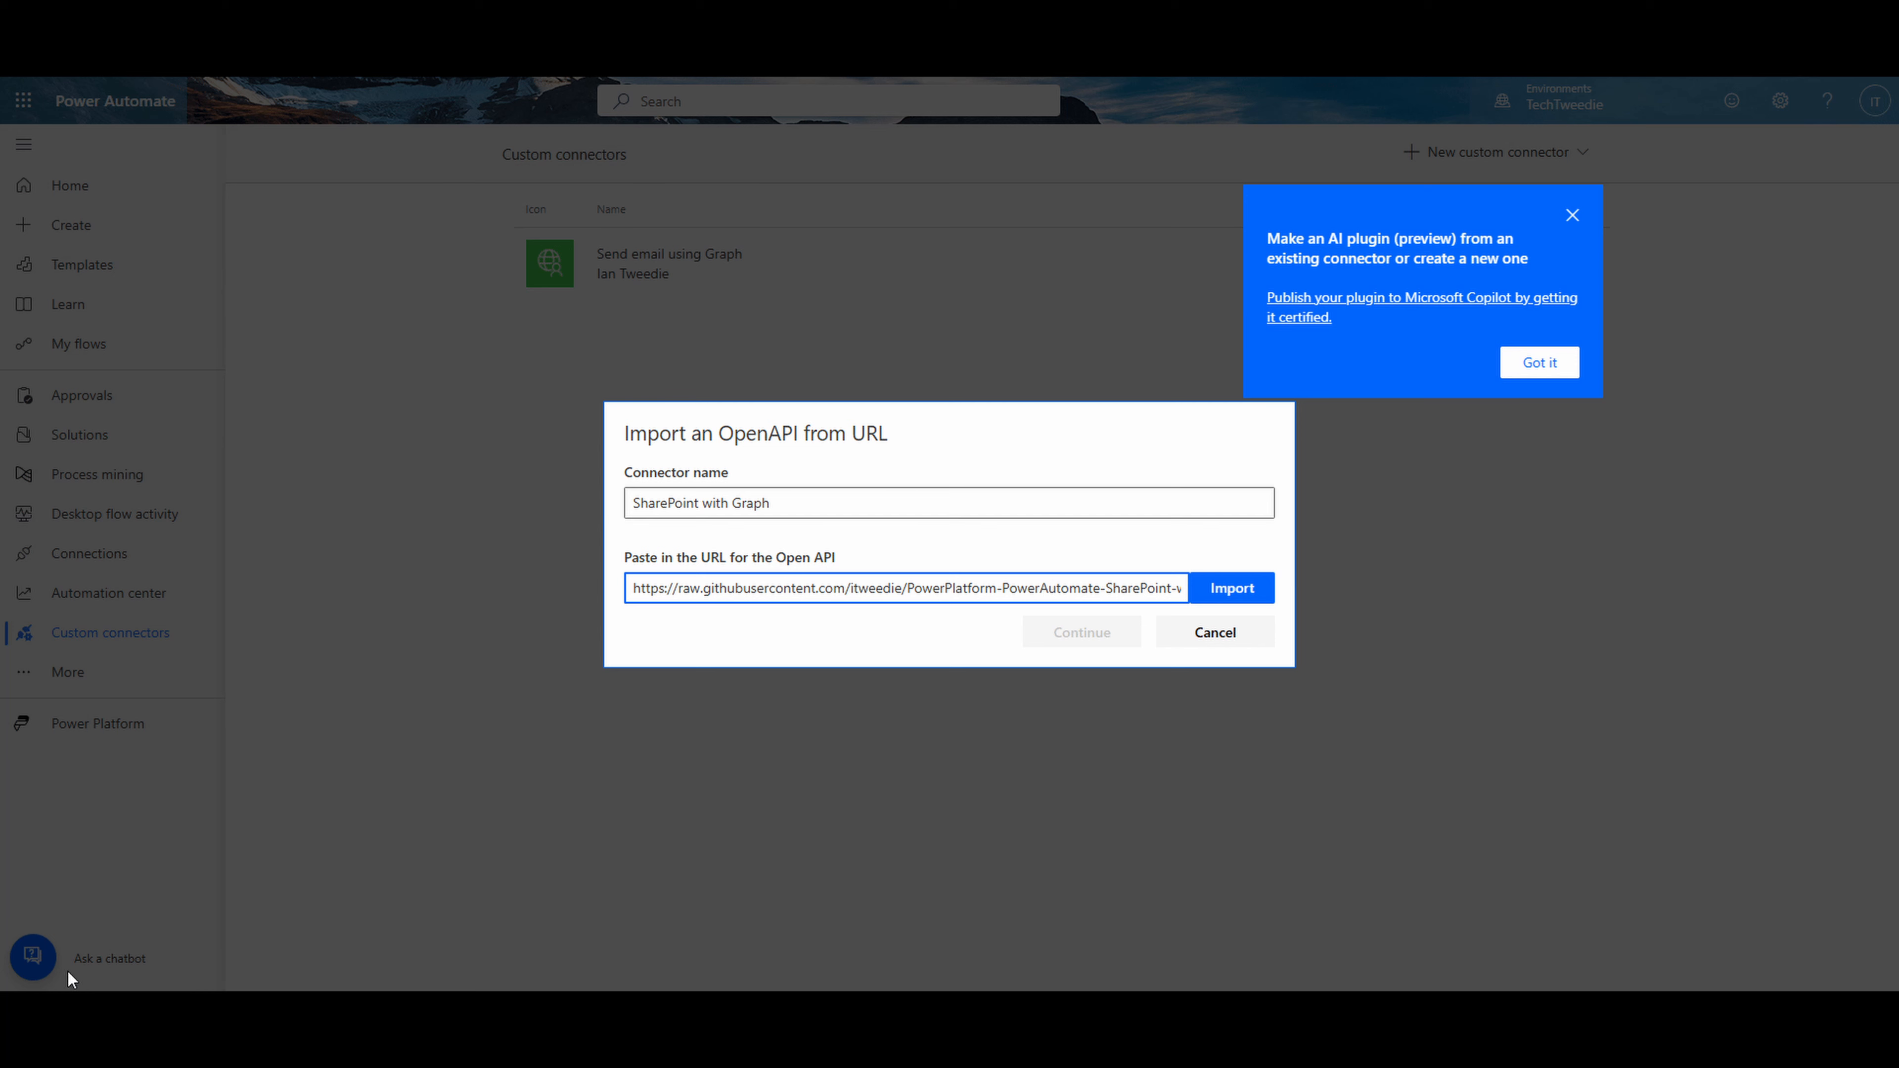
click(1262, 603)
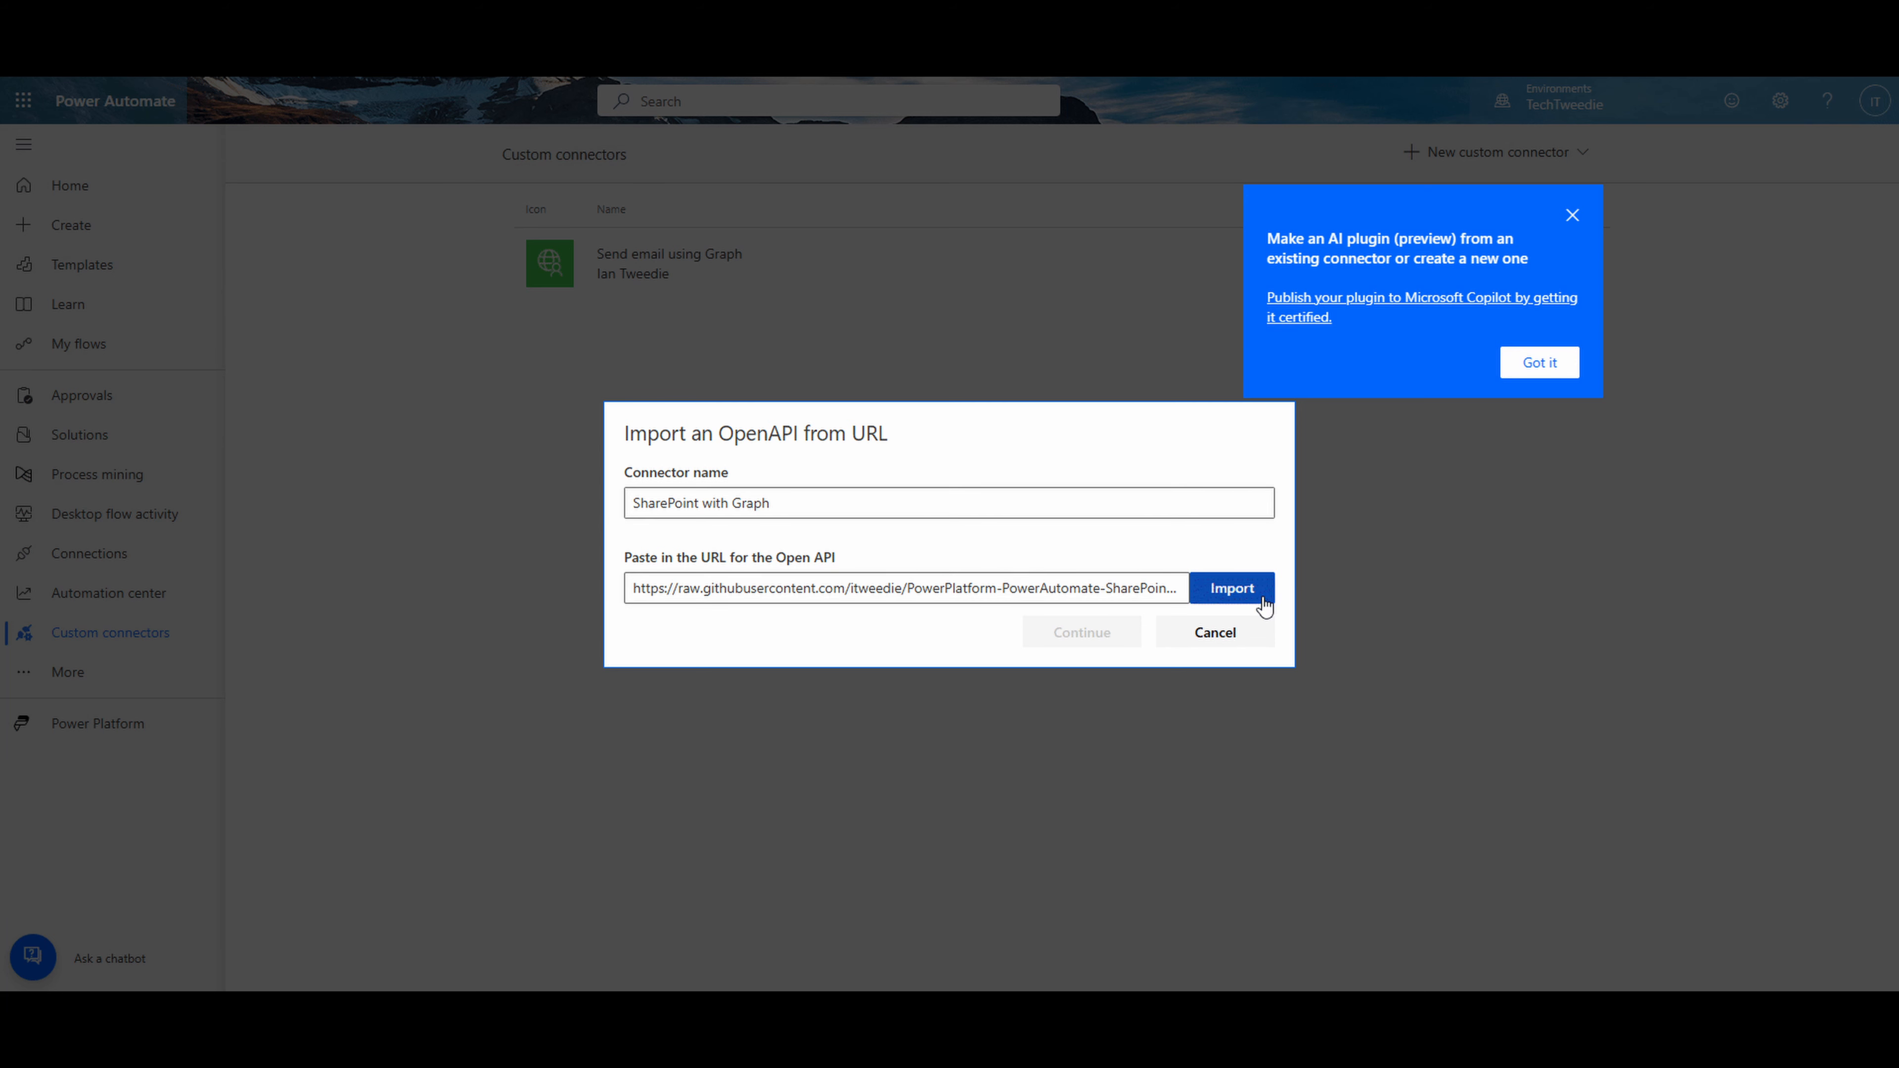
click(1125, 630)
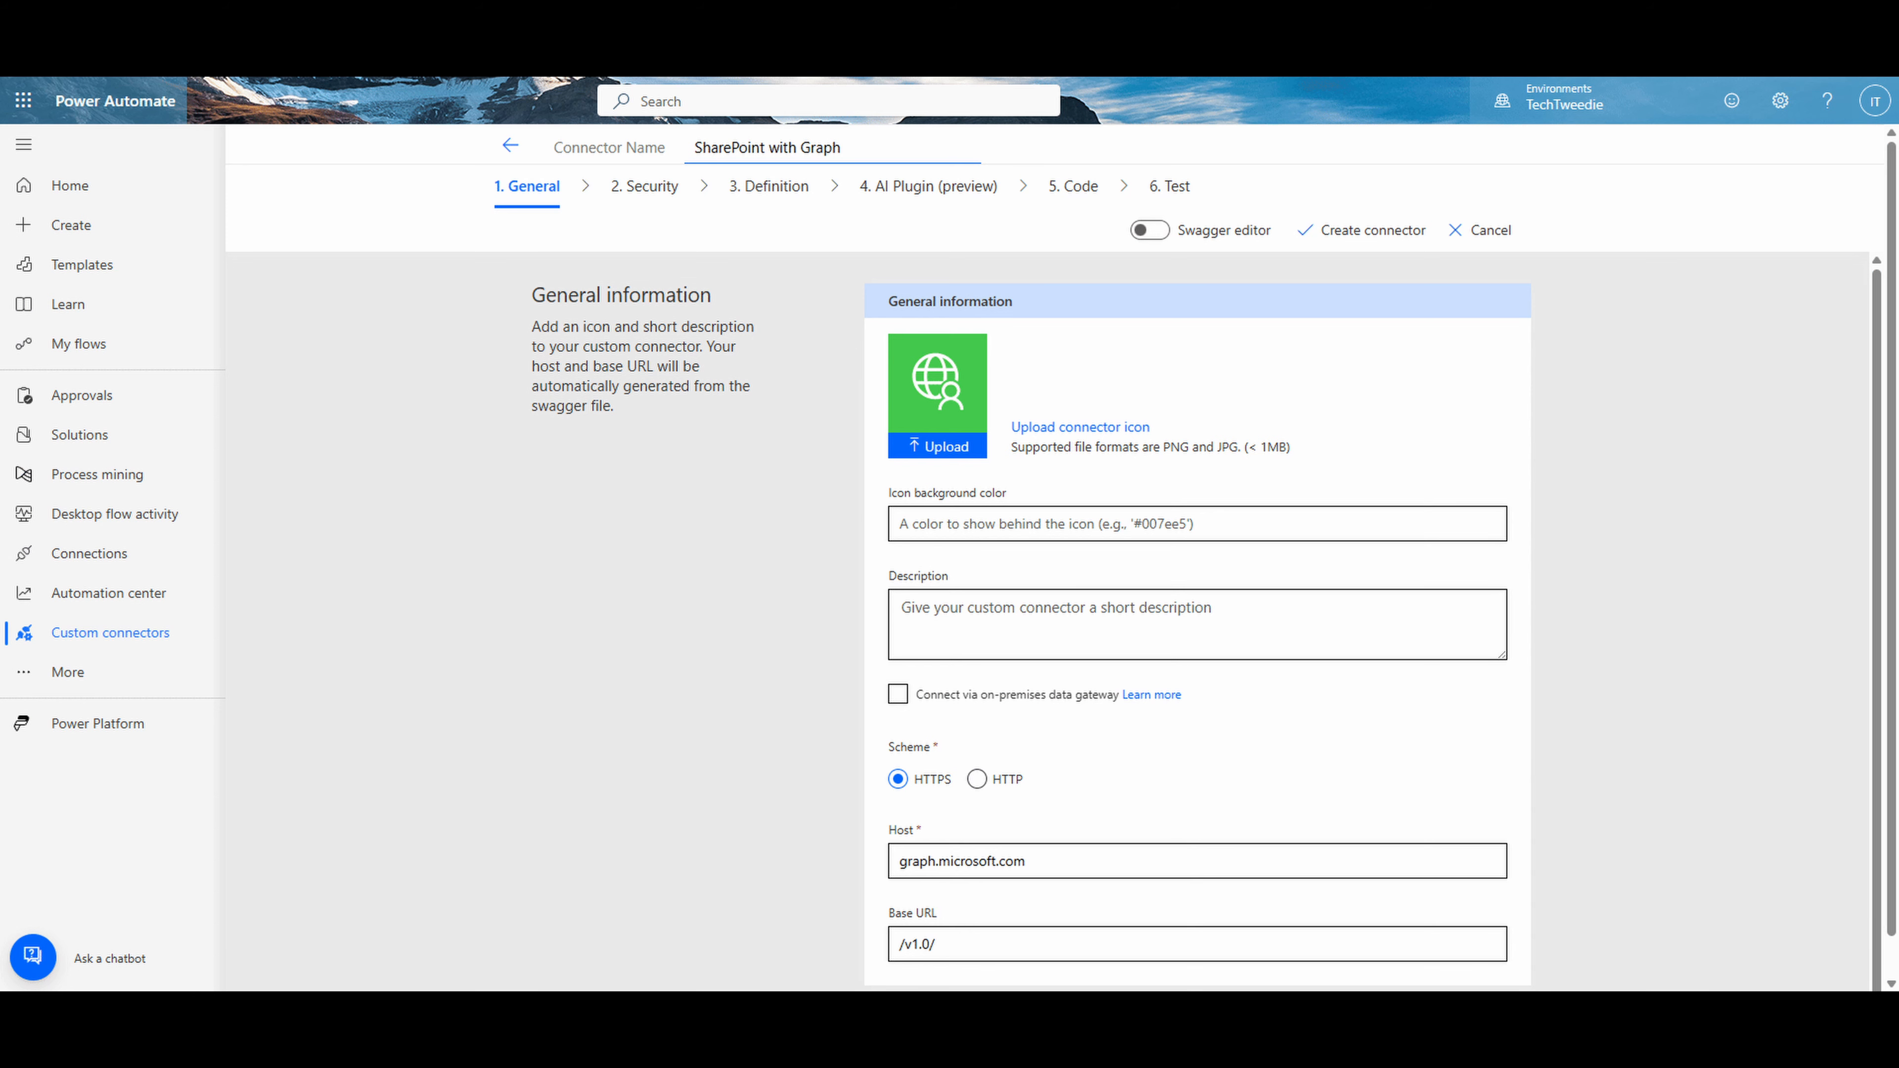
- In the connector's security settings, keep Service Principal support enabled and paste the client secret value copied from the Entra app's "test" secret
click(645, 187)
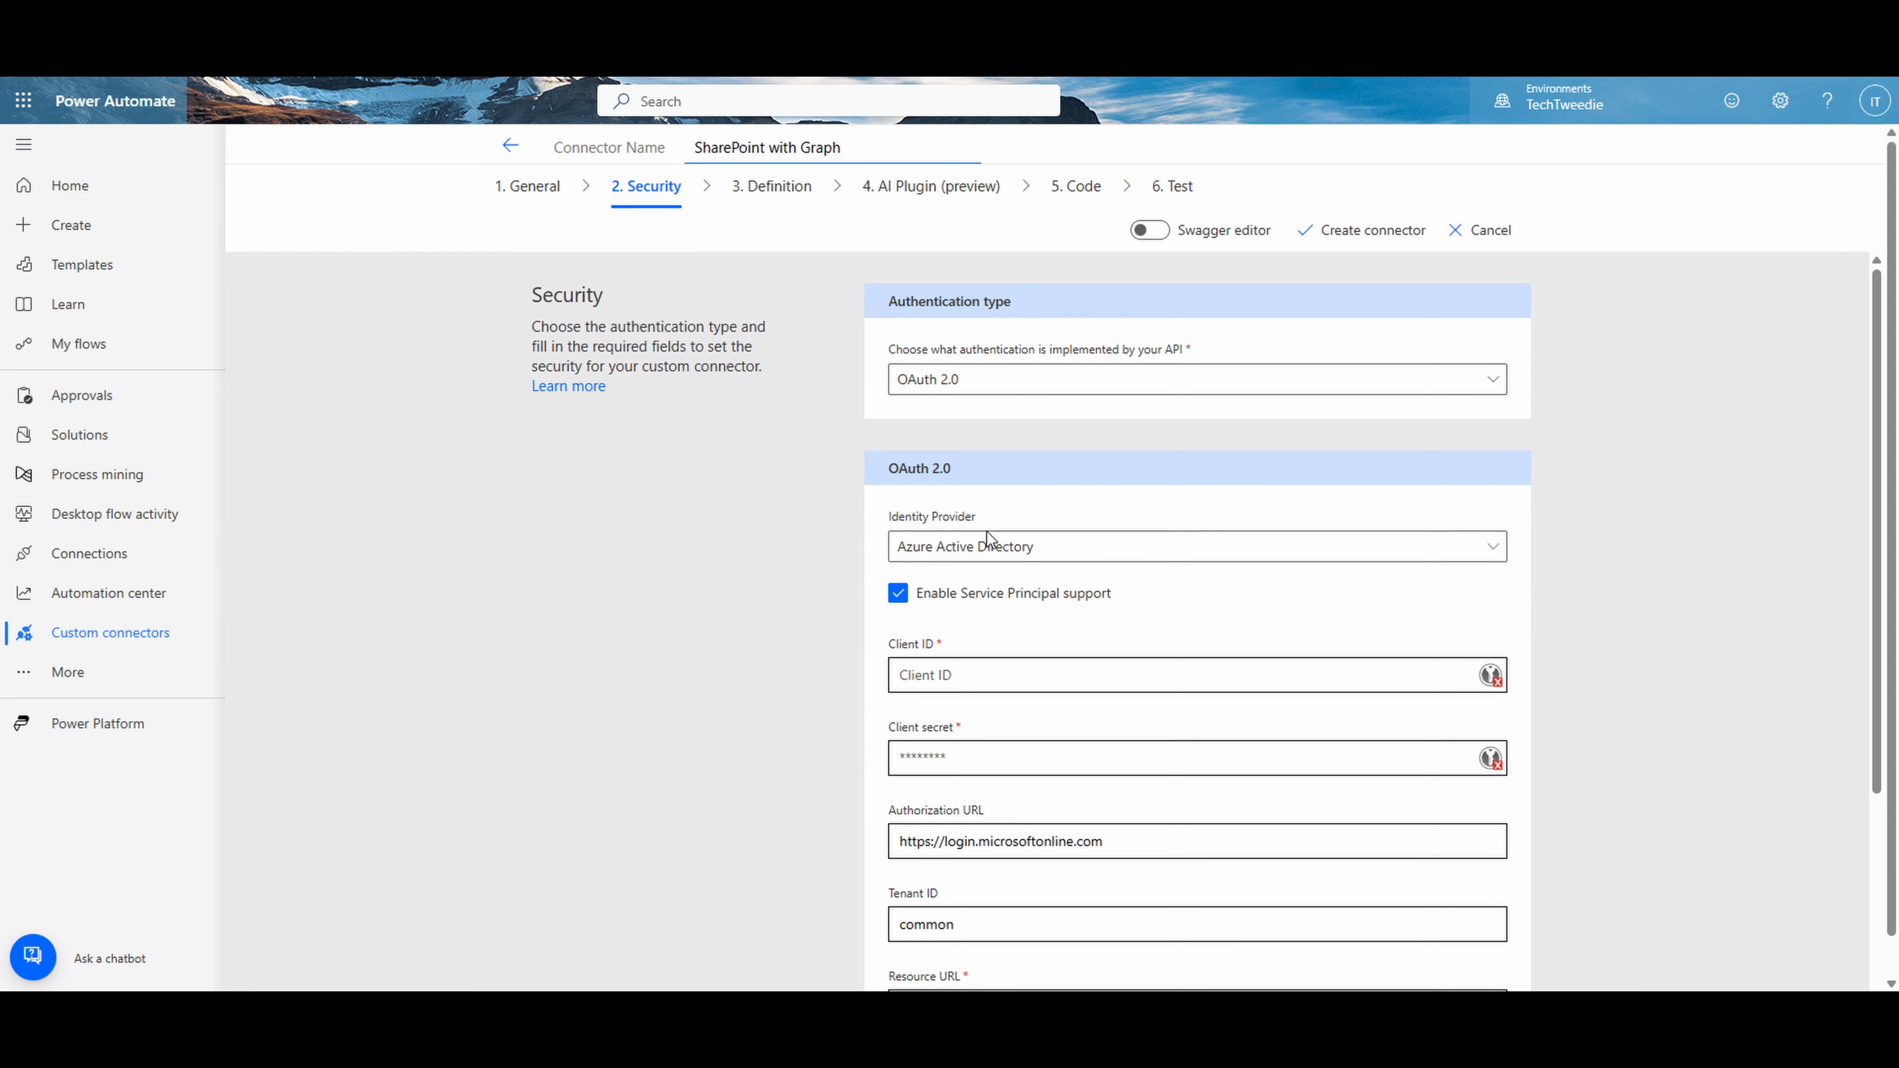
click(916, 597)
click(915, 593)
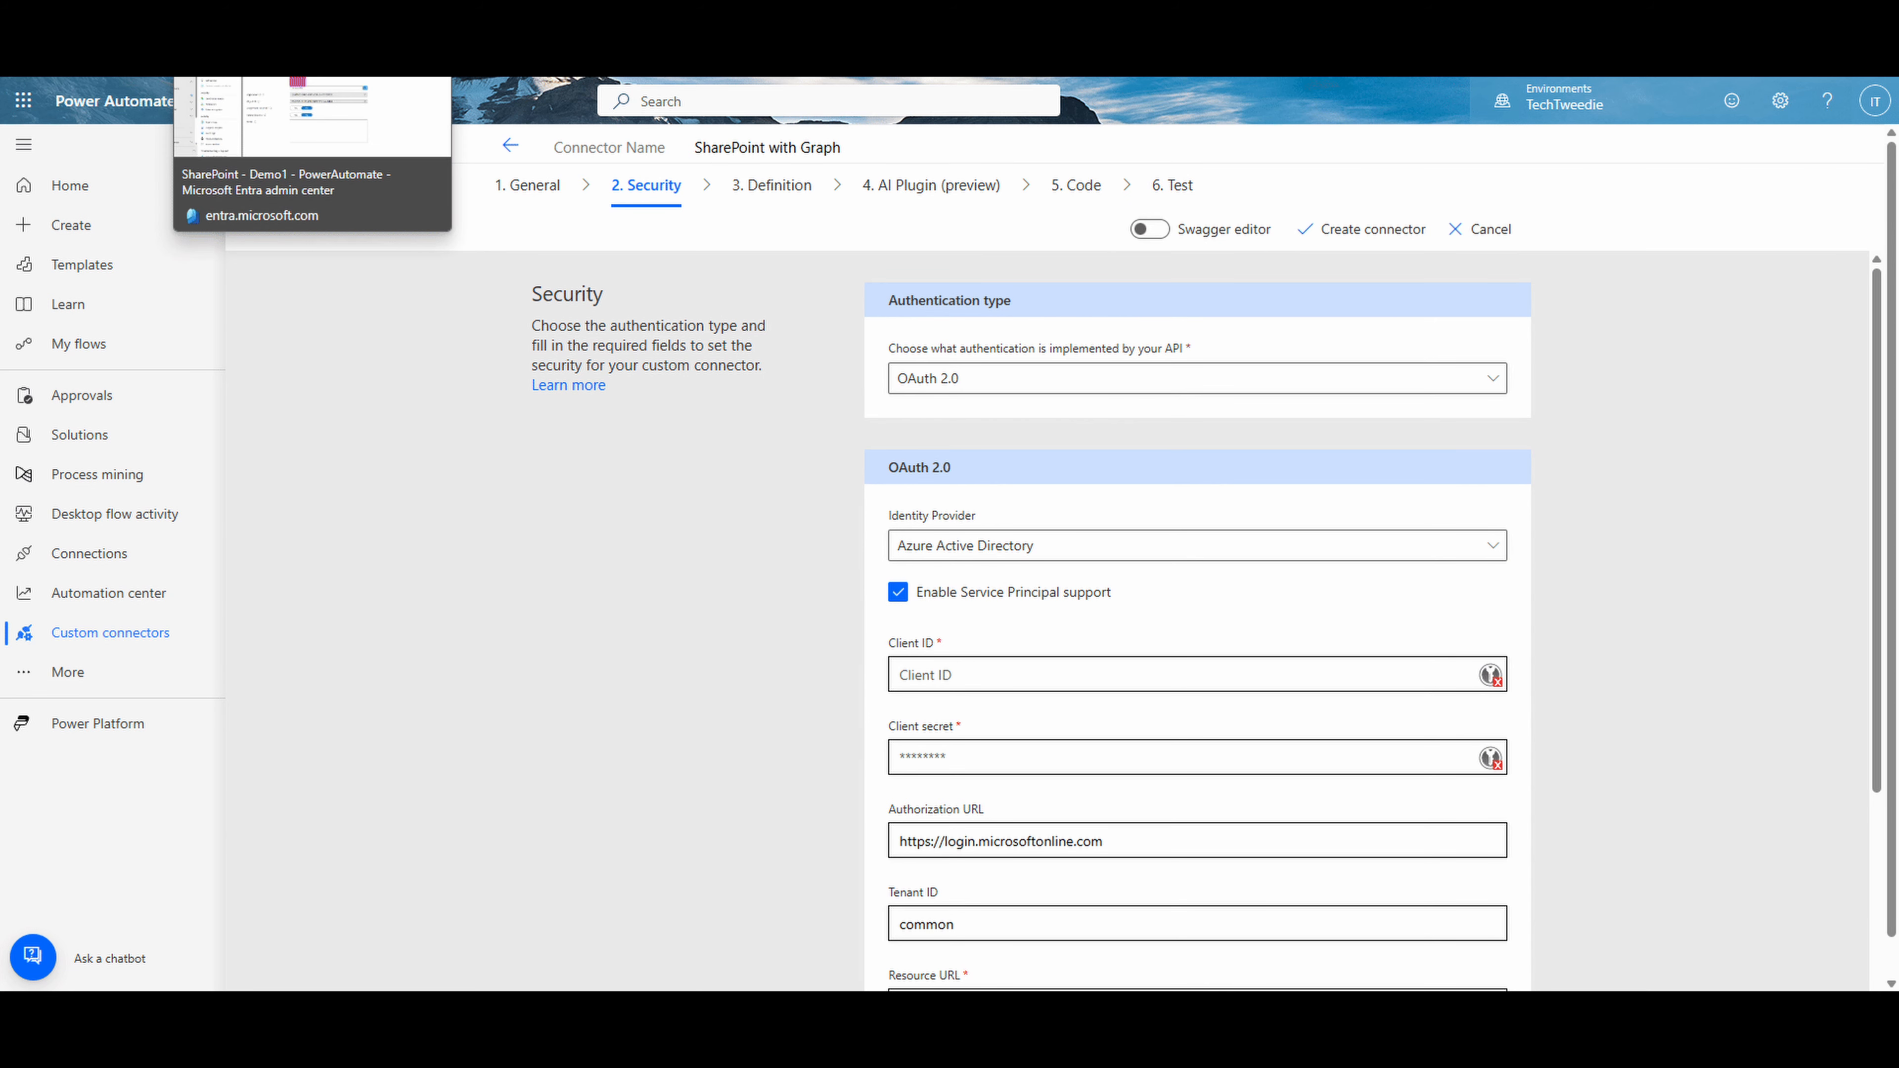
click(262, 38)
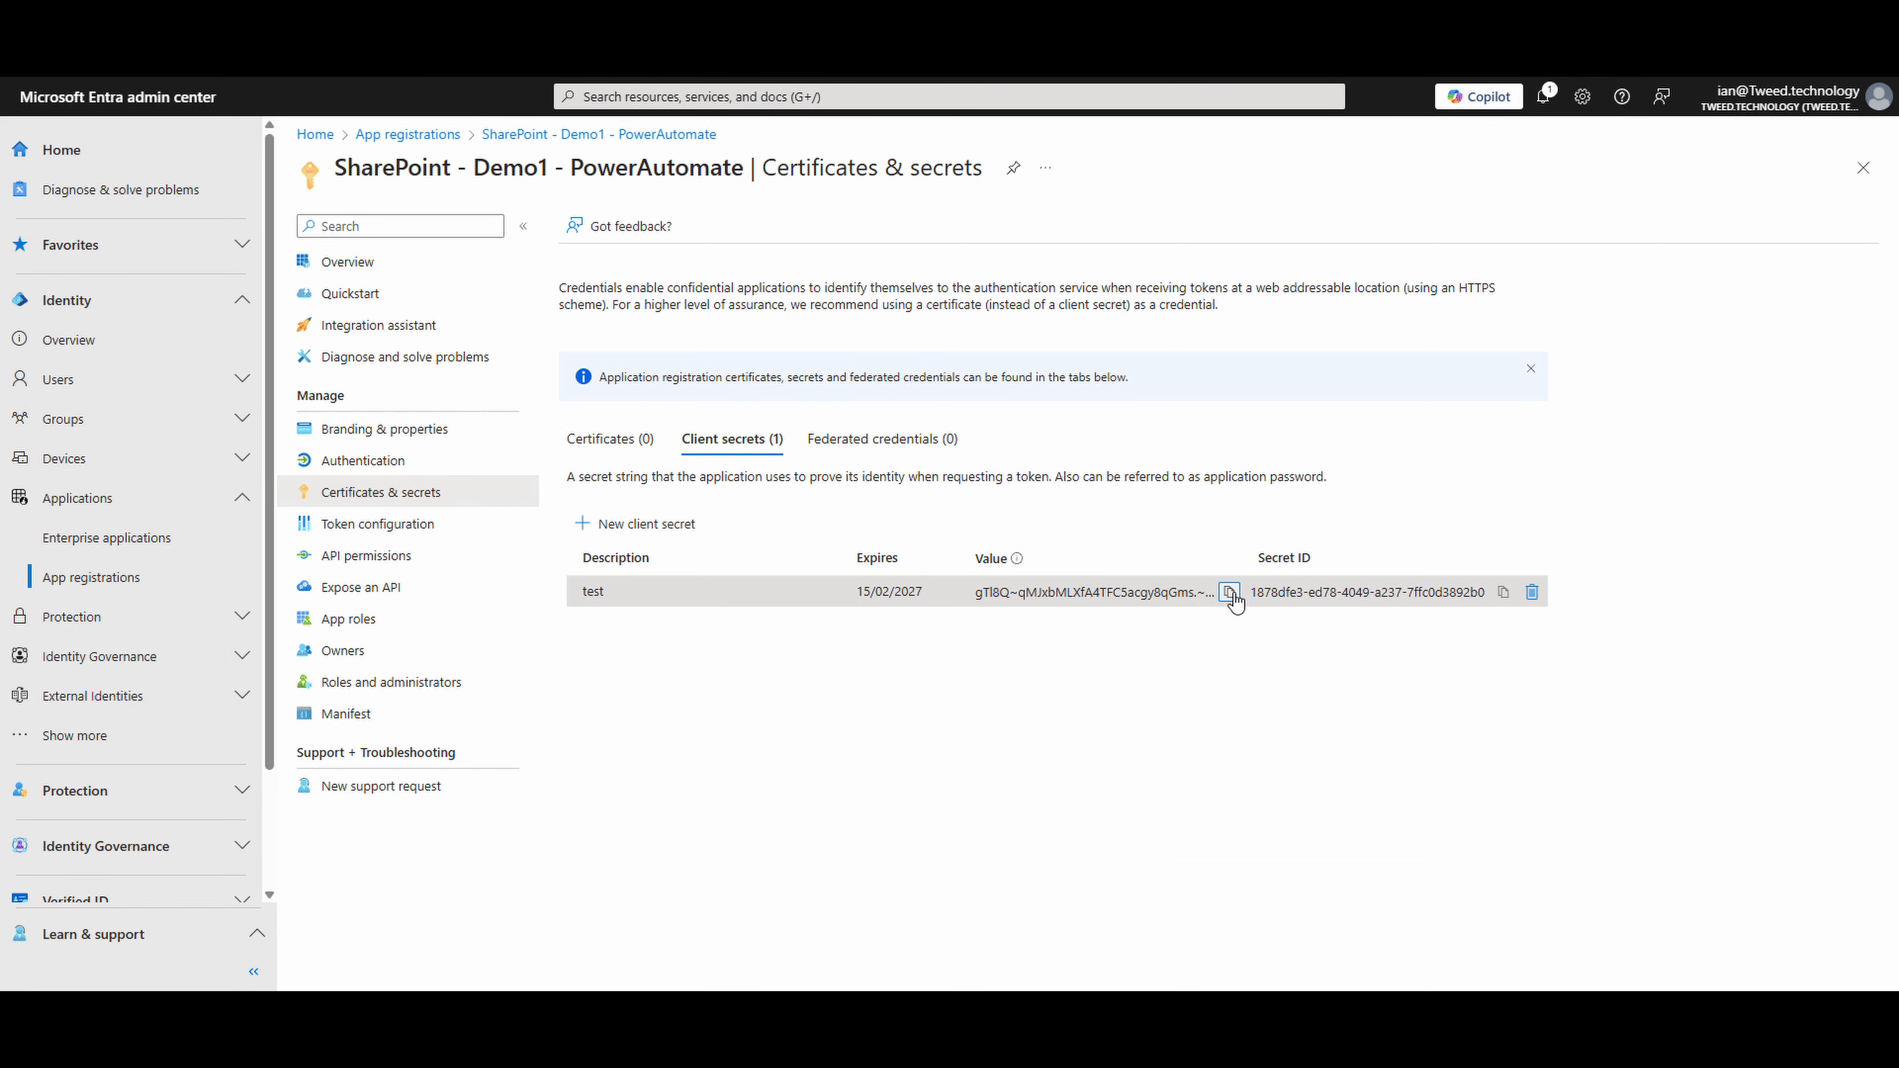
click(1228, 592)
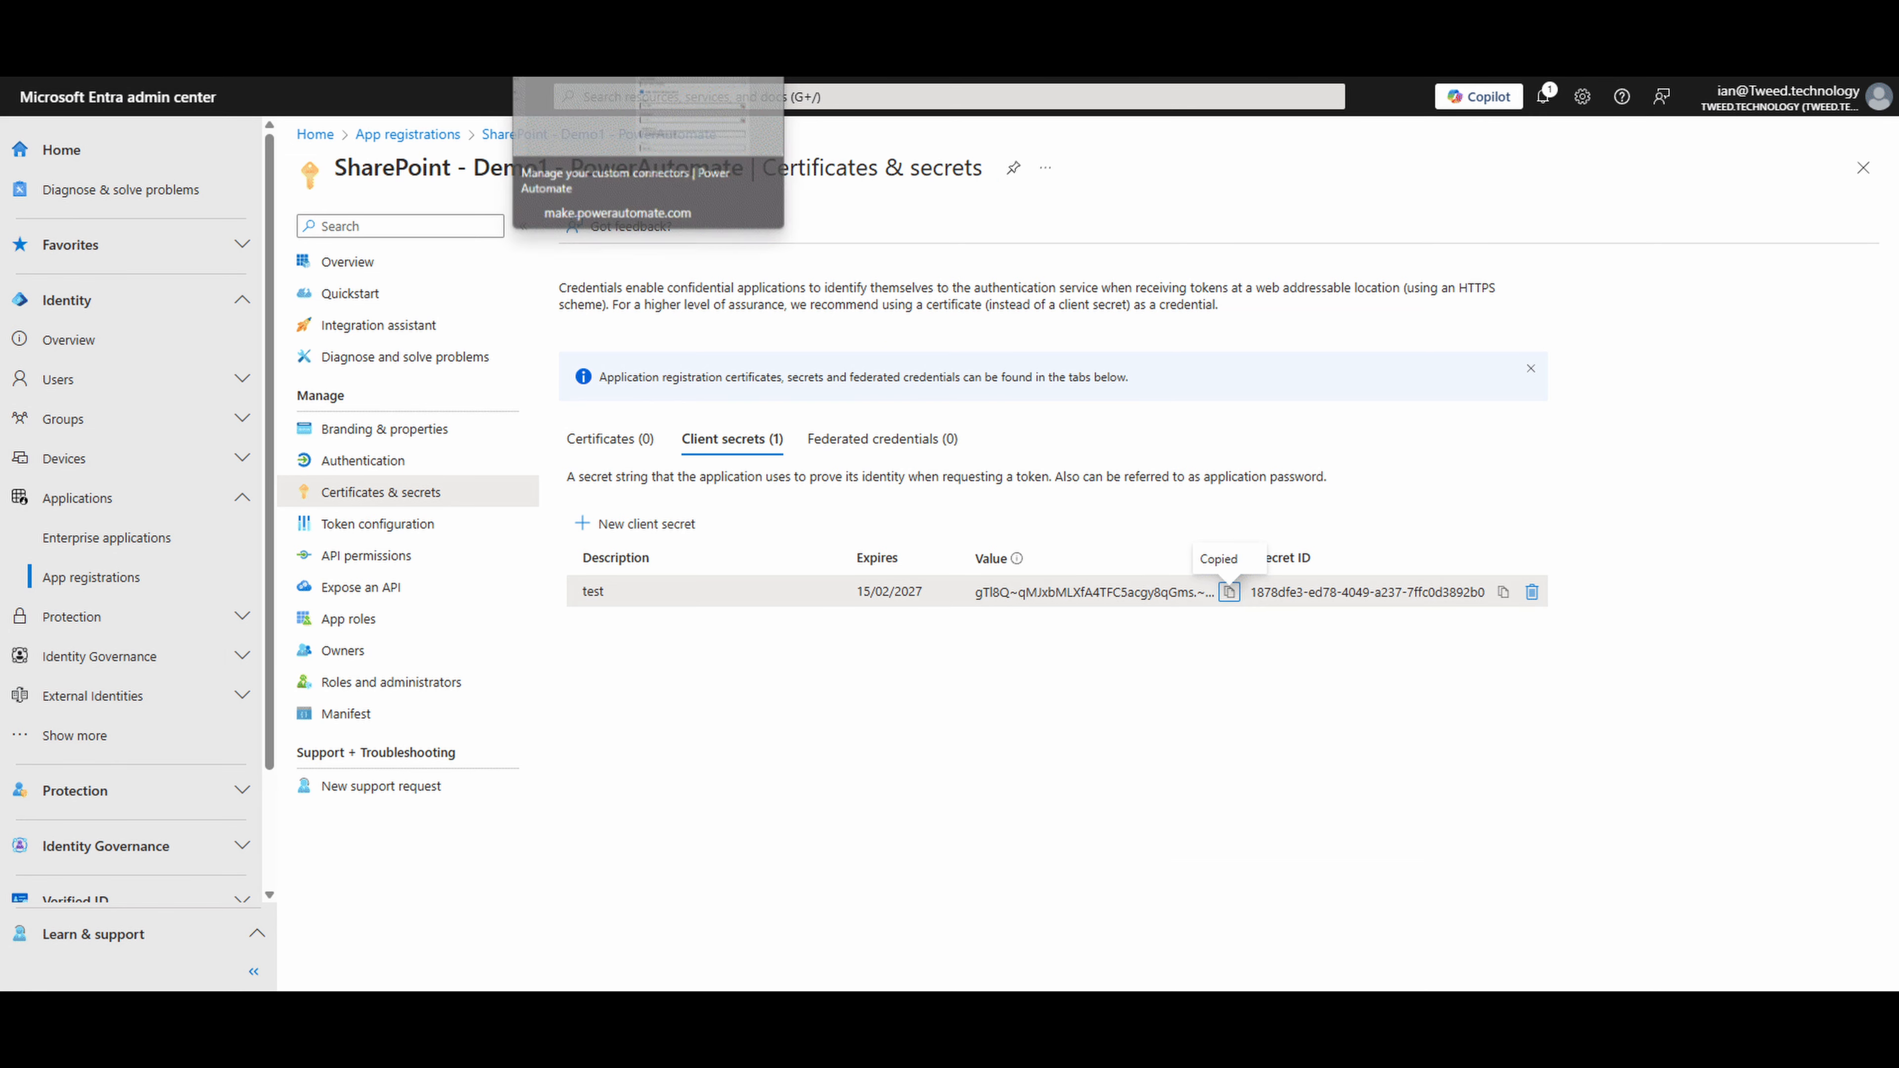
click(591, 26)
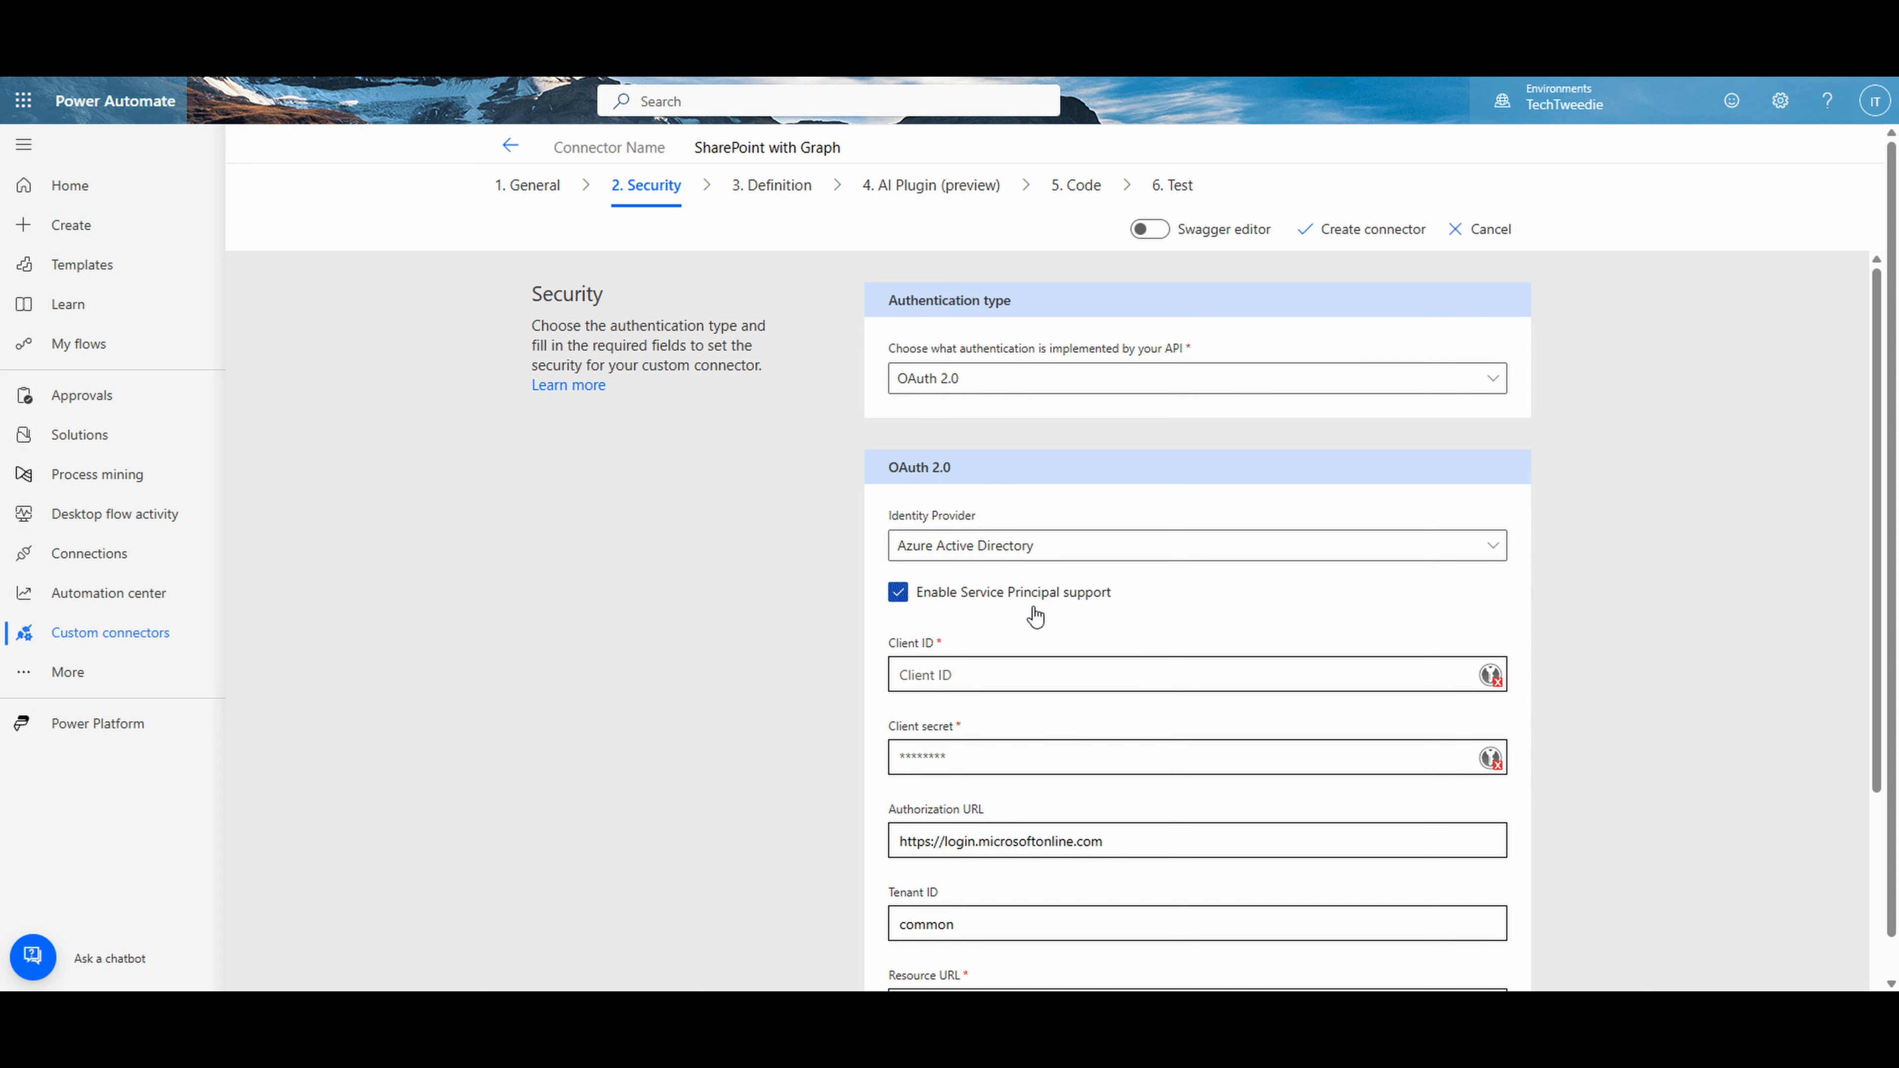
click(1010, 743)
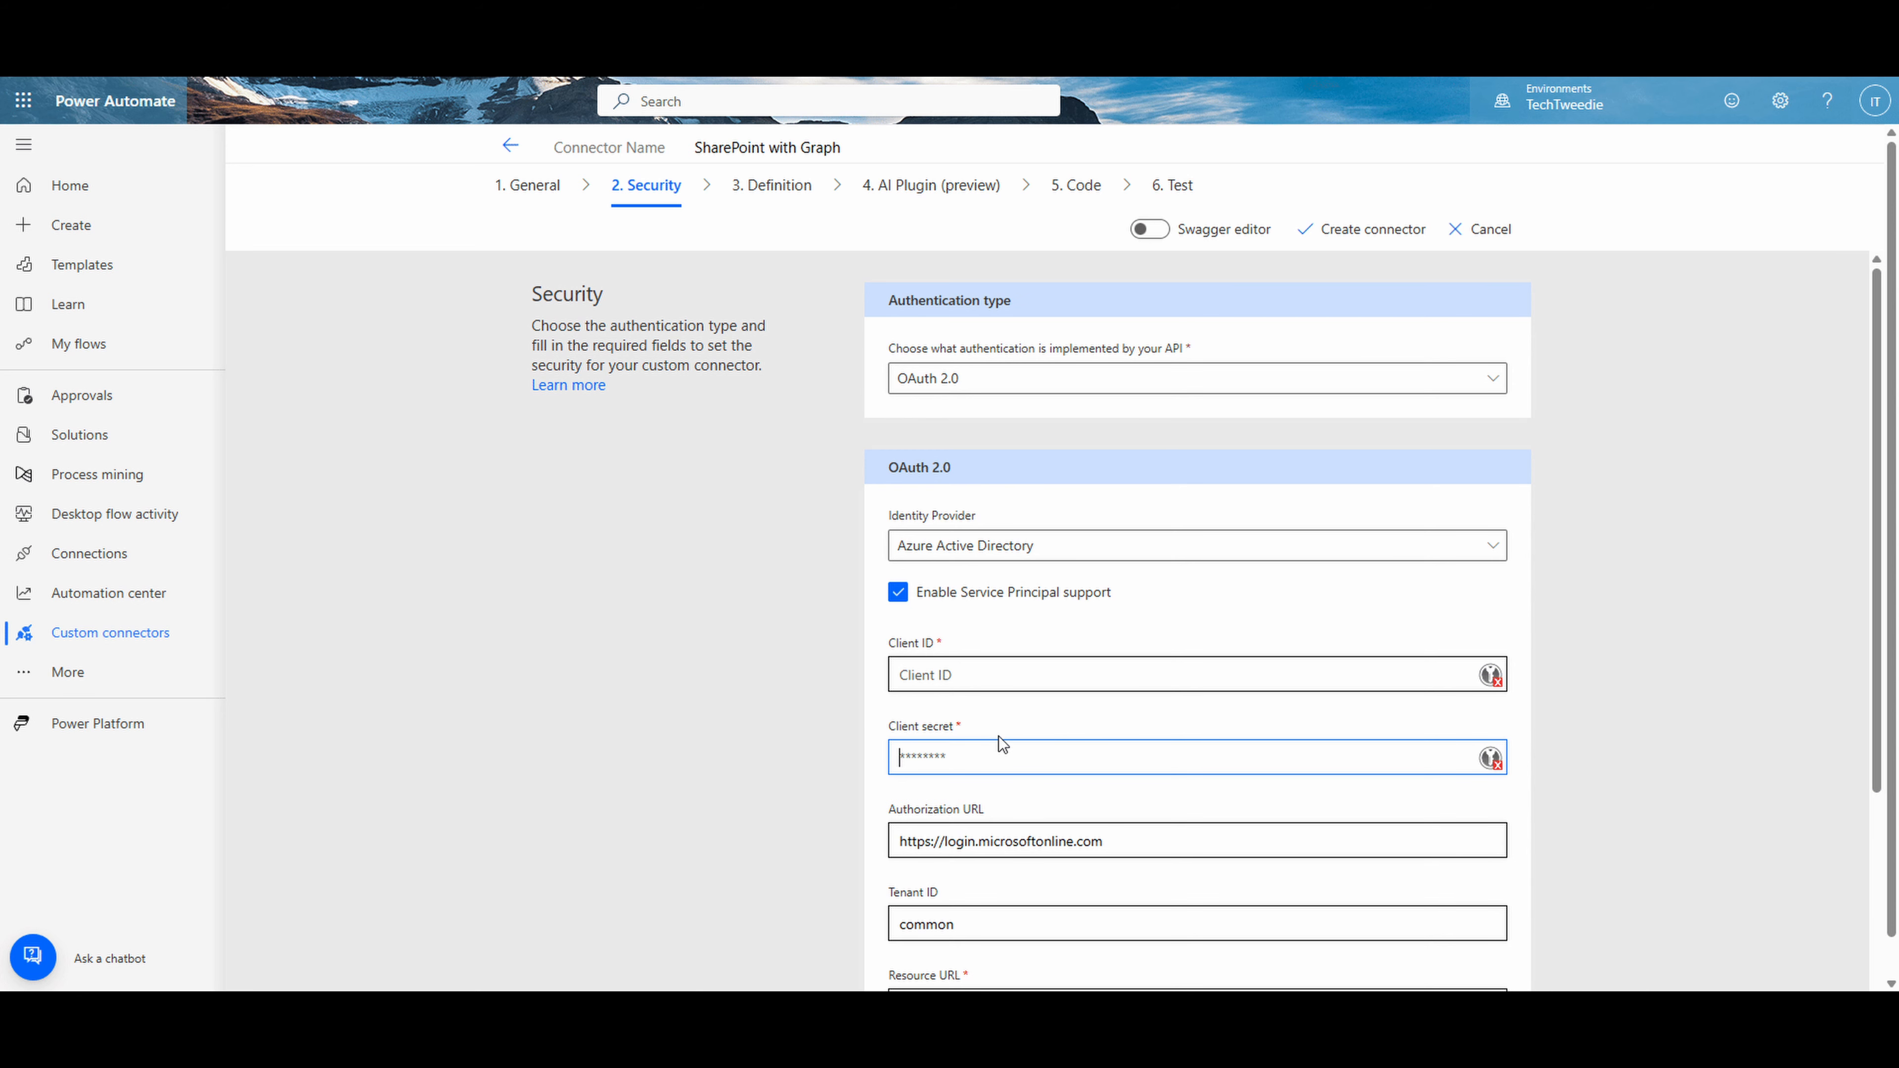
key(ctrl+v)
- Copy the Application (client) ID from the Entra app's overview and paste it into the connector's Client ID field
click(149, 1021)
click(336, 26)
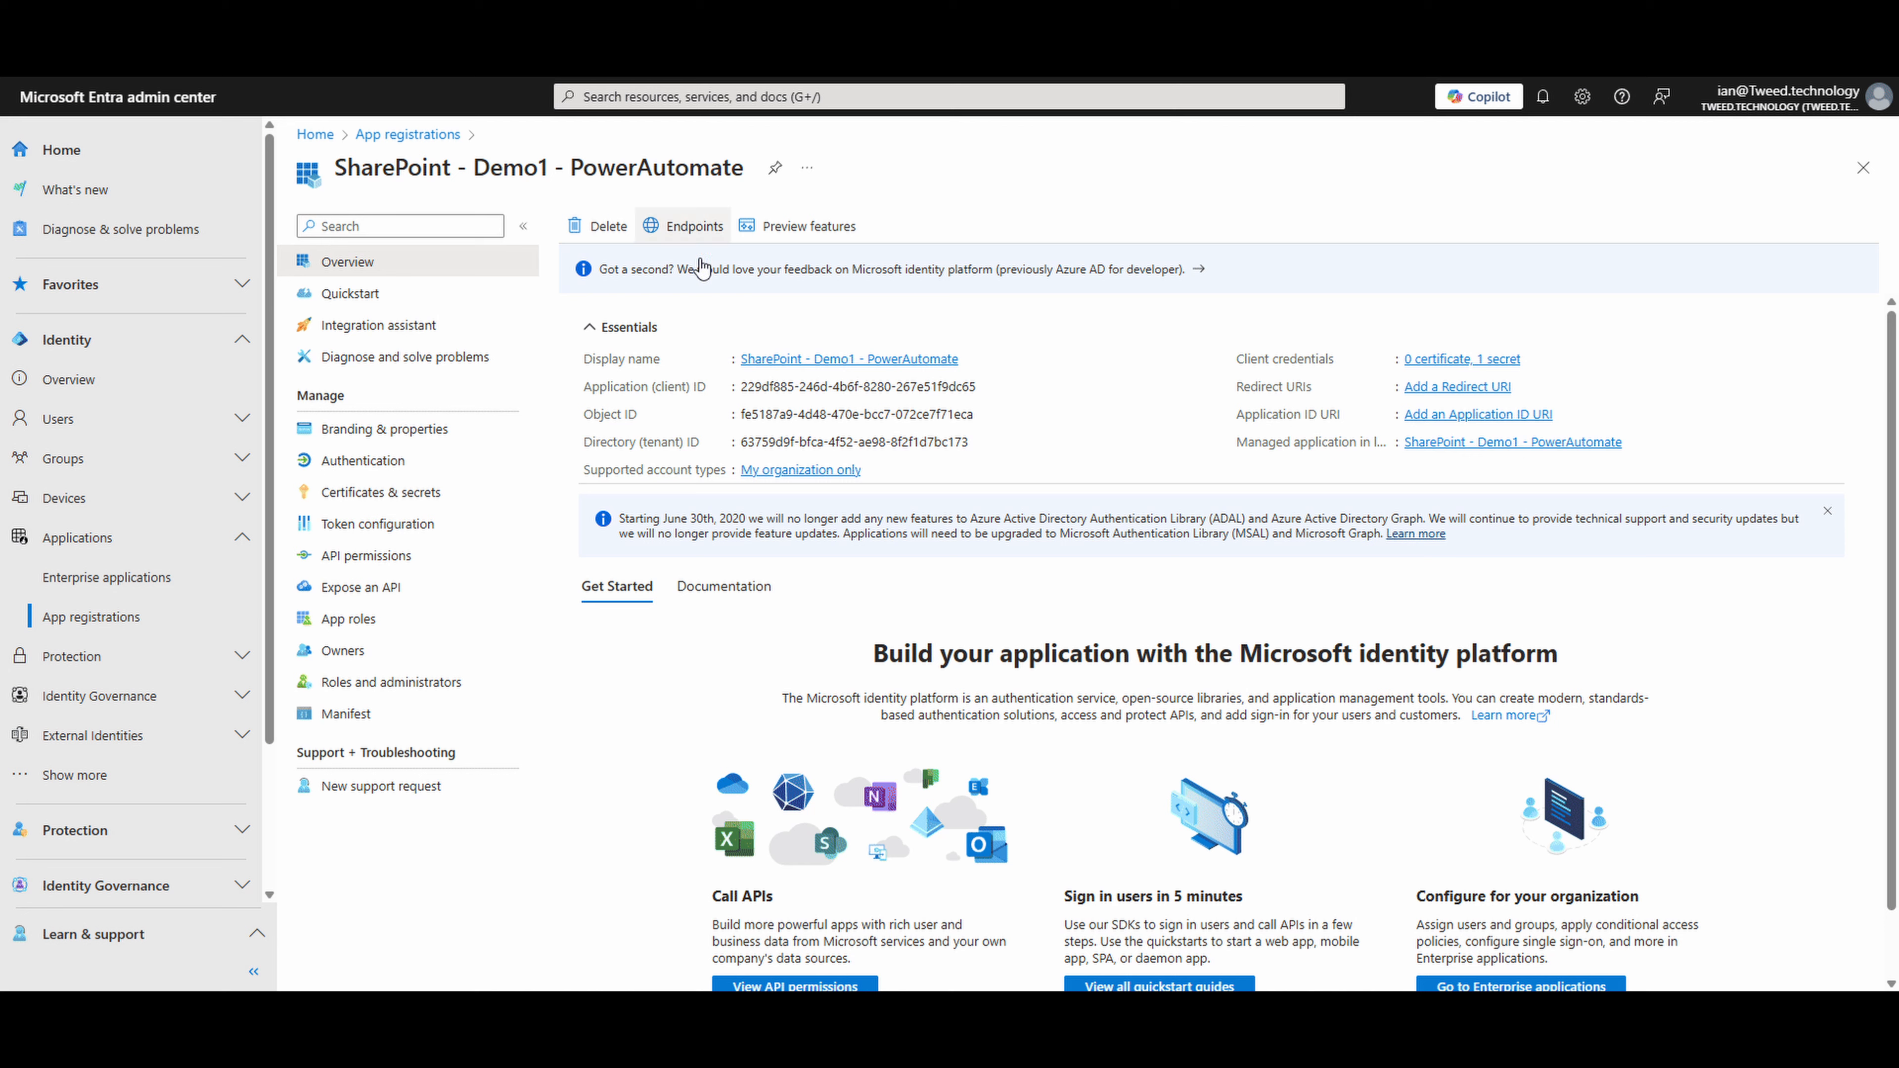
click(988, 387)
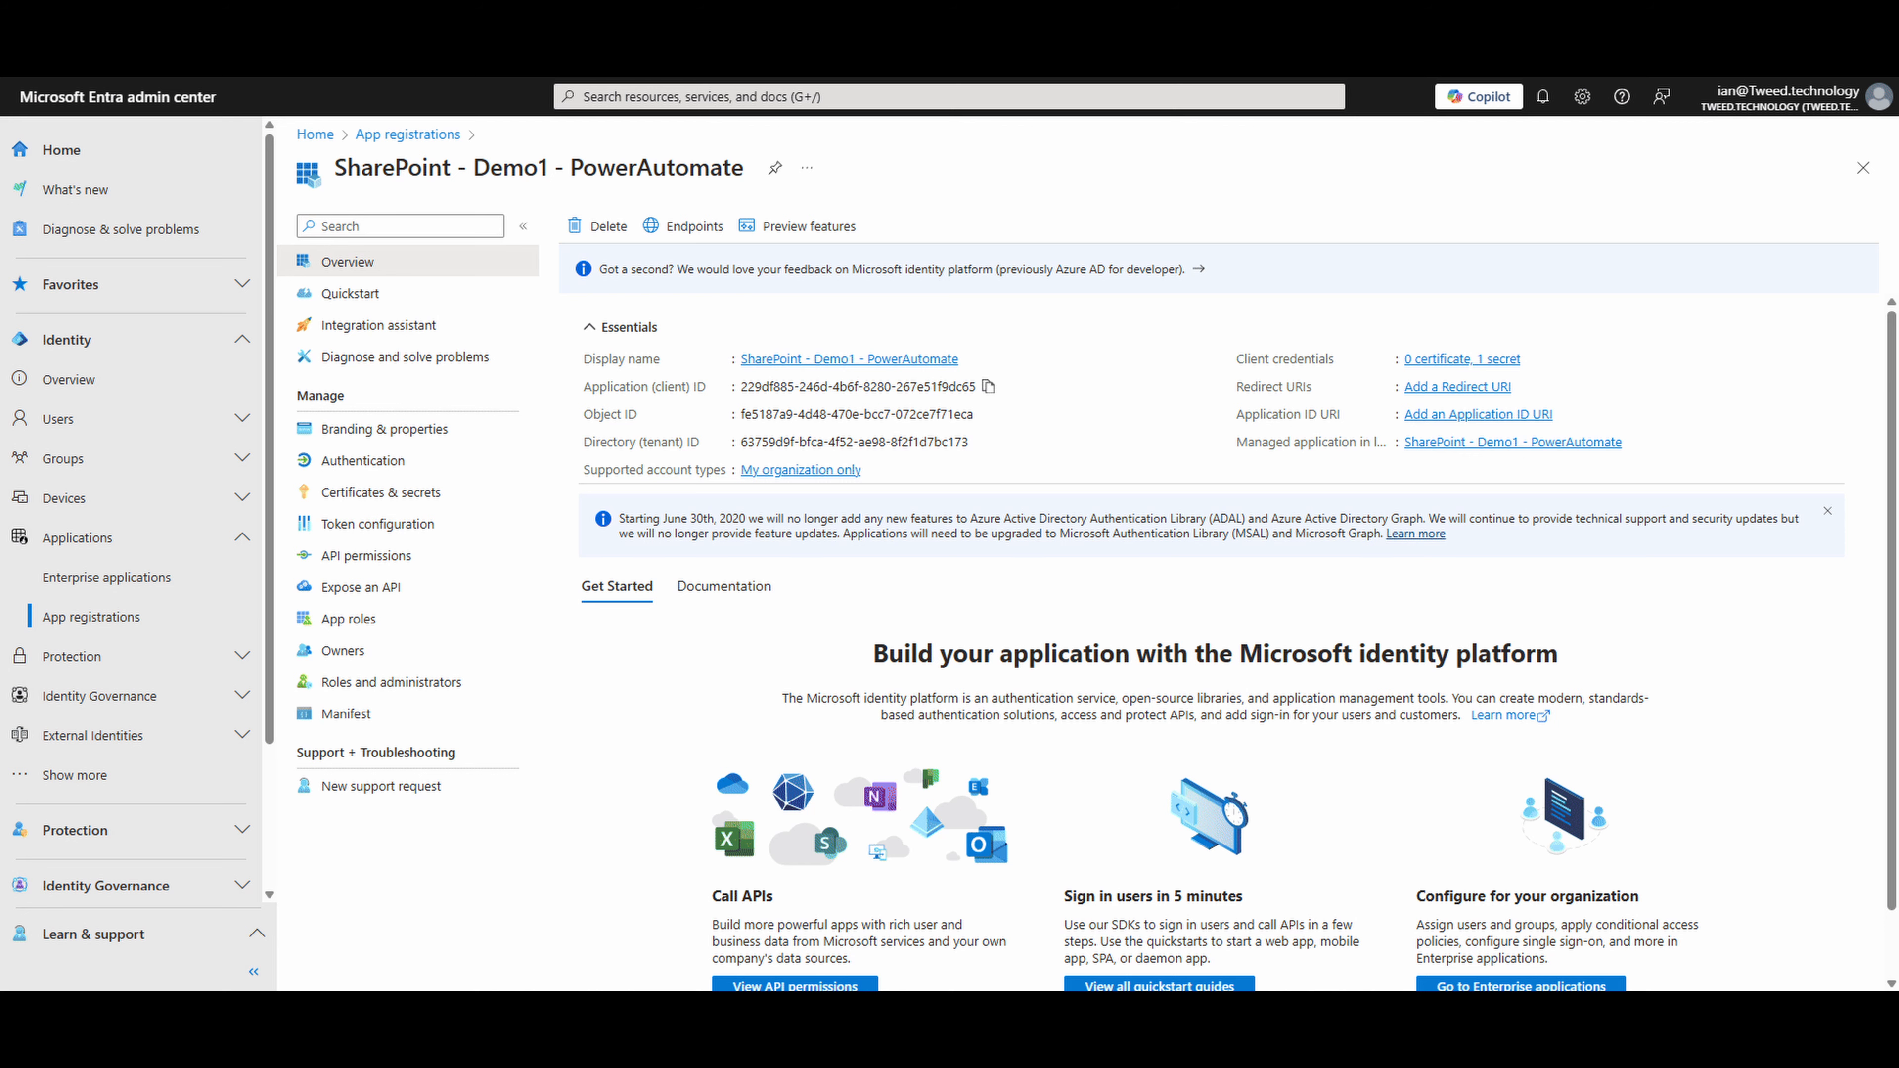
key(alt+Tab)
click(940, 674)
key(ctrl+v)
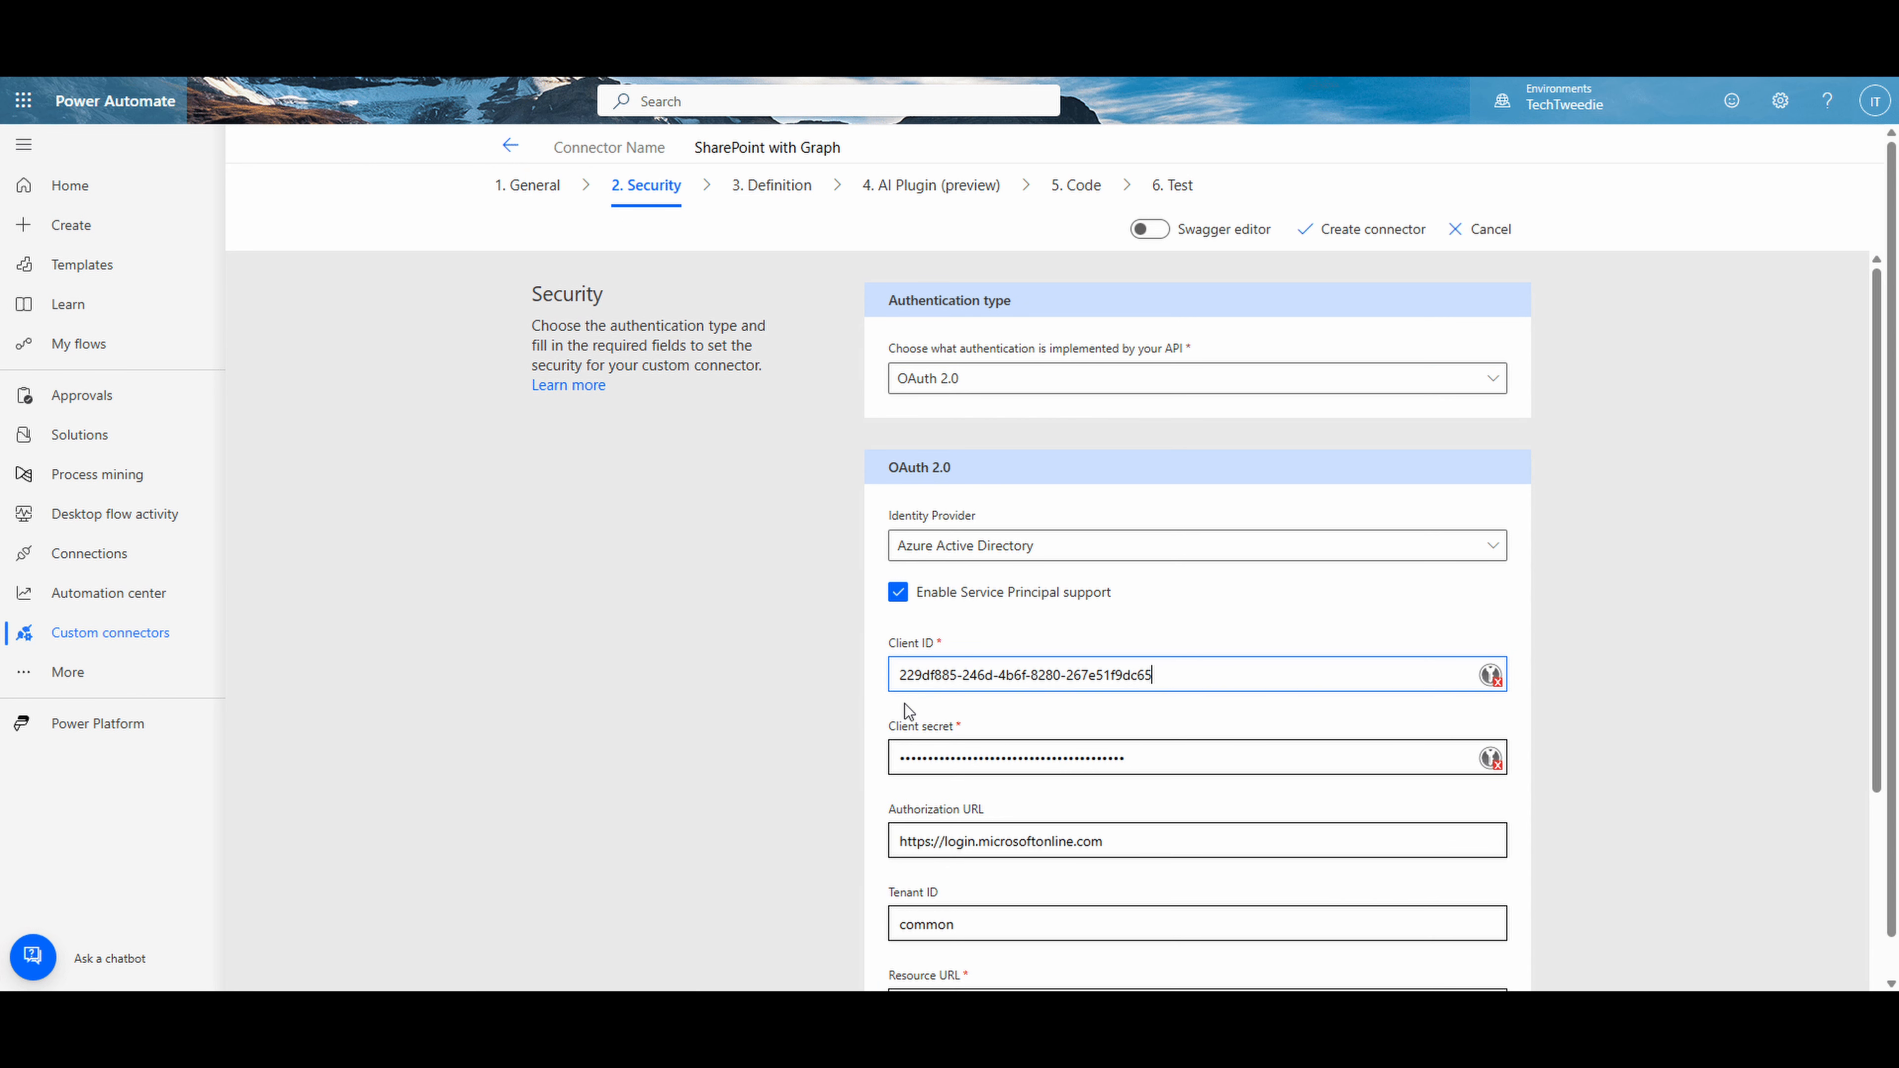
scroll(998, 719, down, 1)
scroll(964, 722, down, 1)
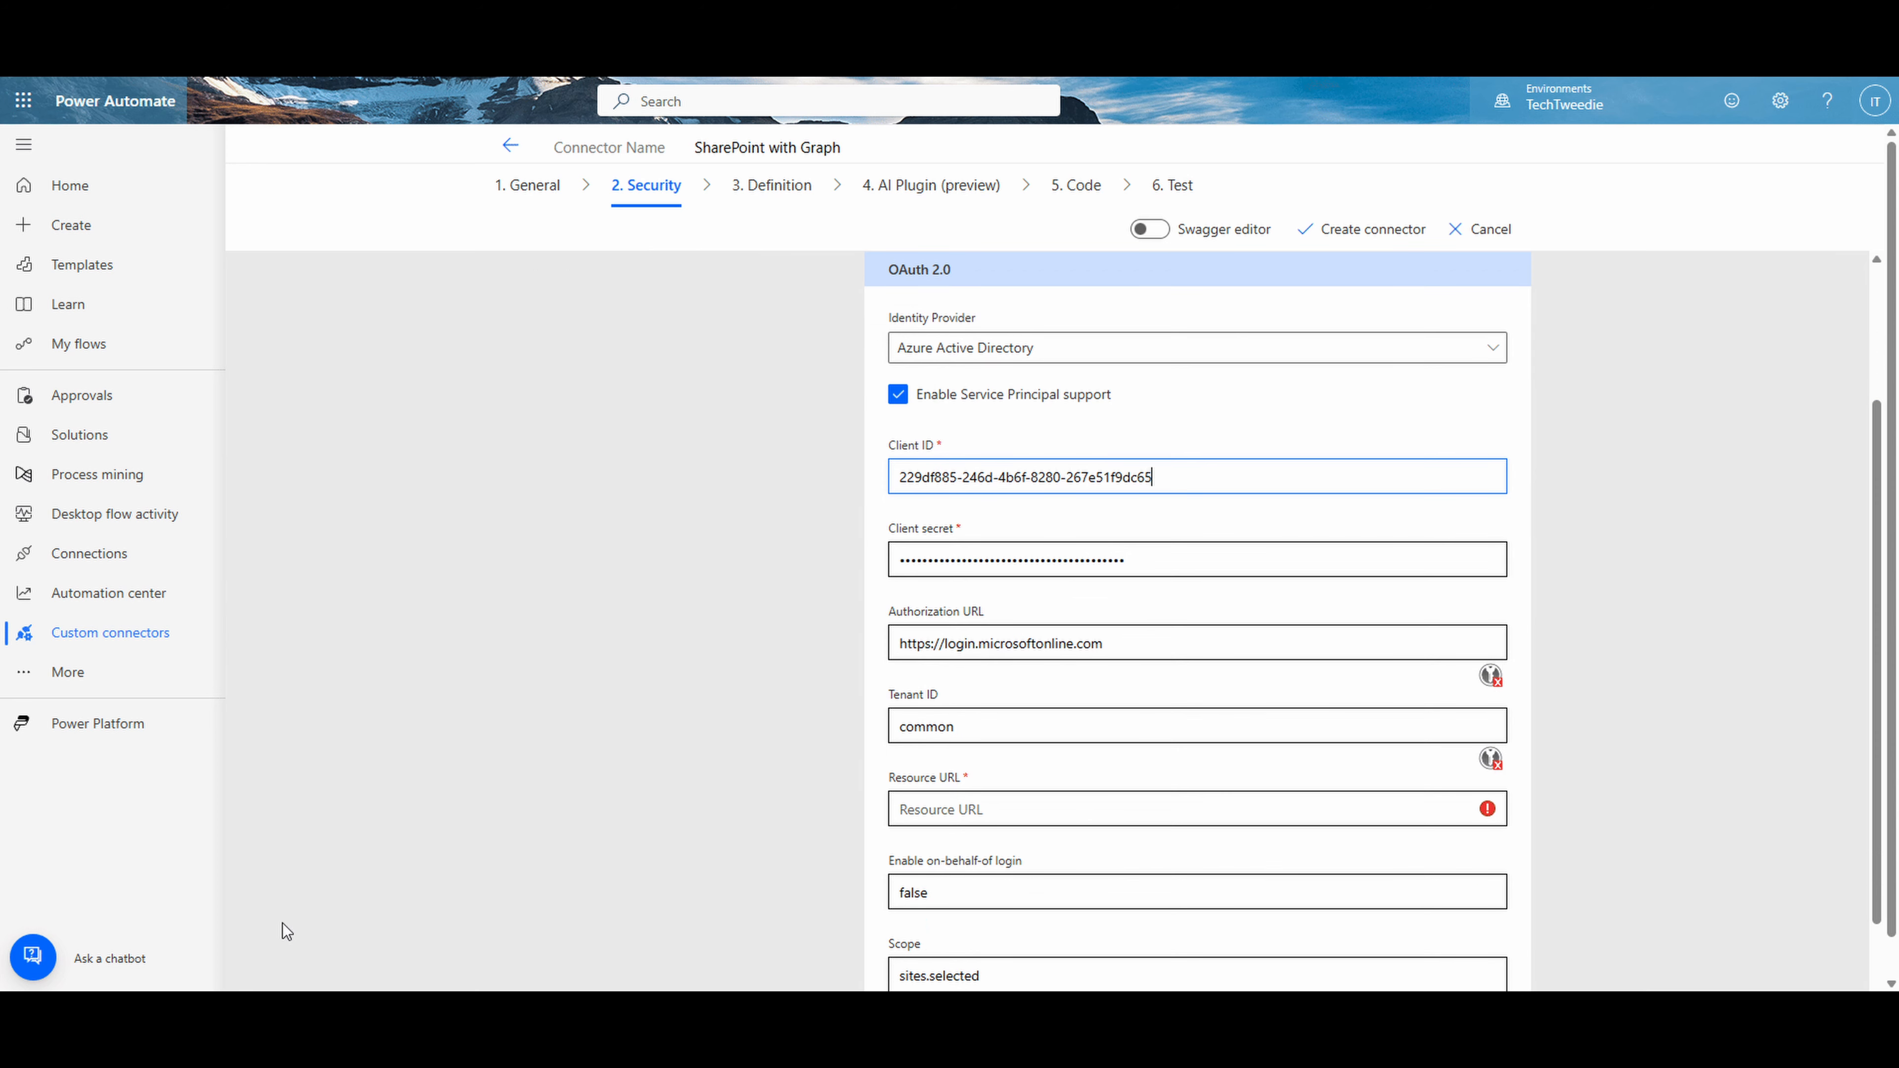
click(856, 810)
click(957, 810)
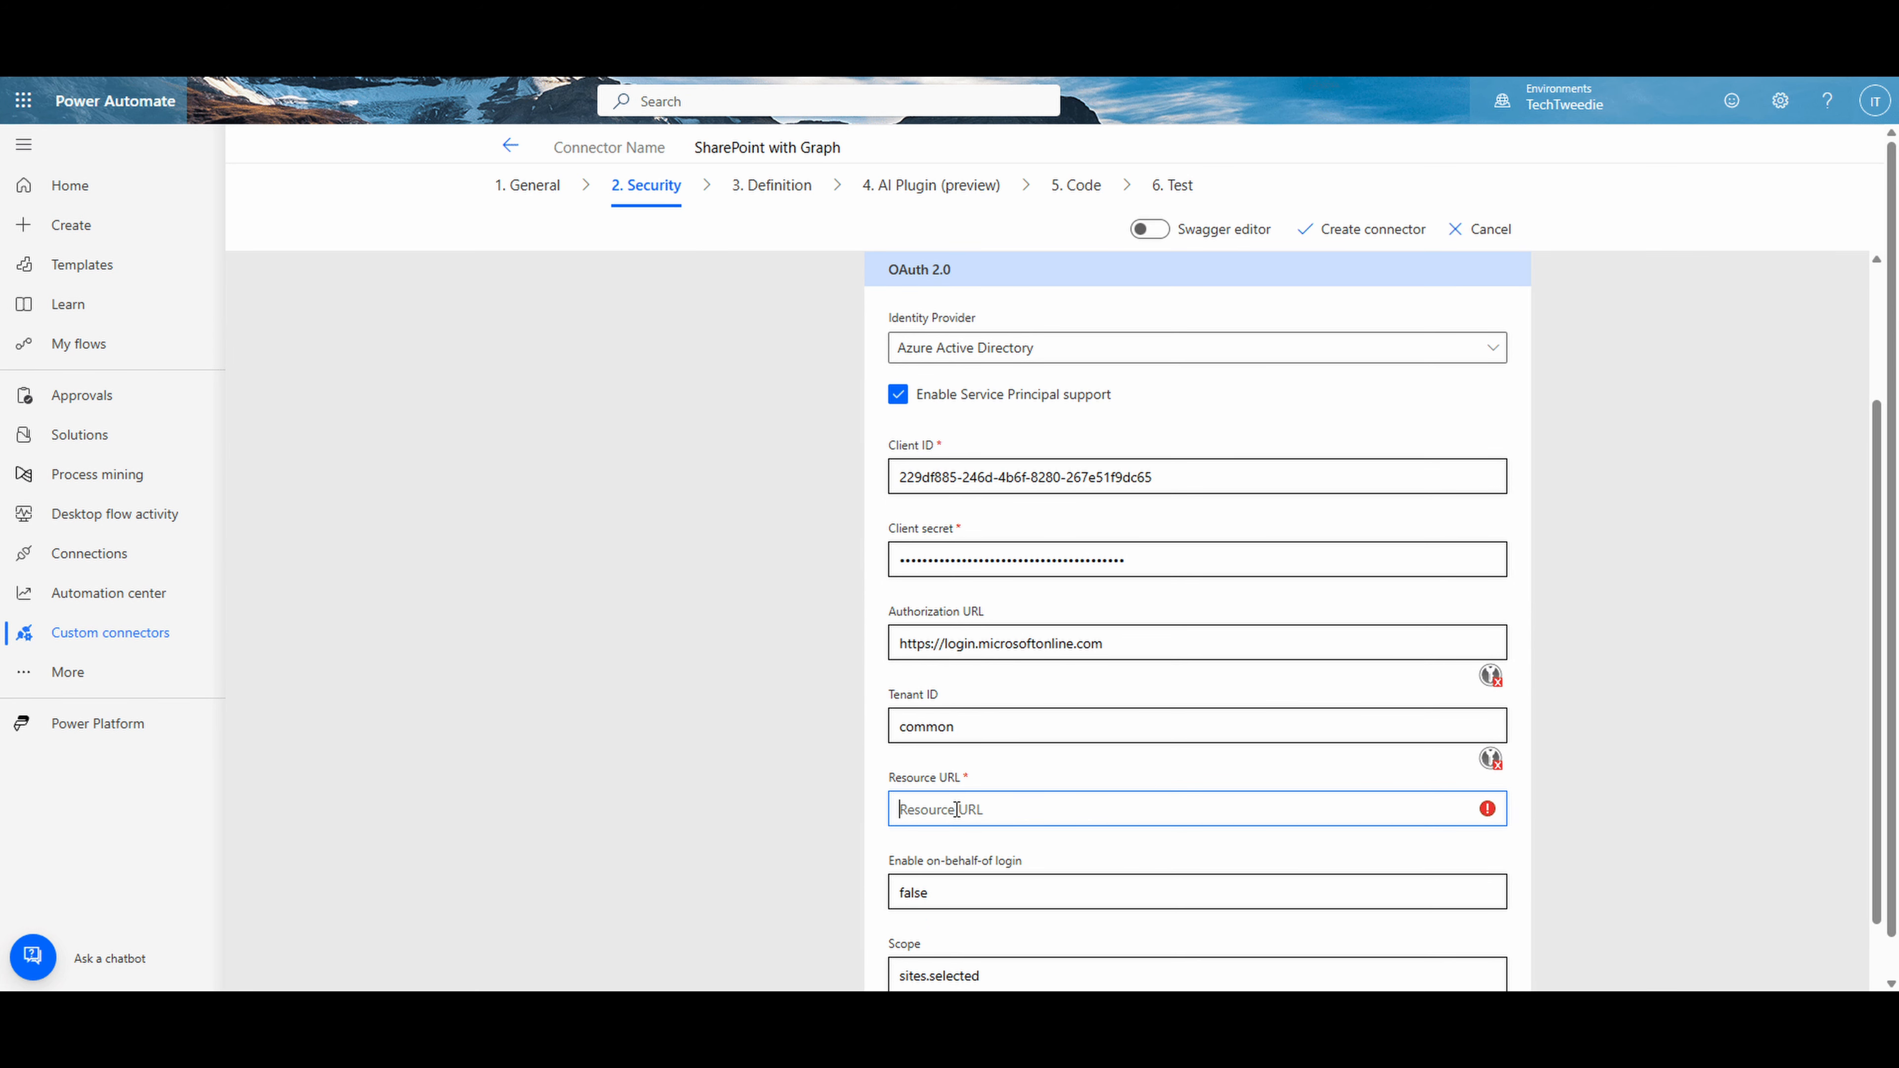
key(ctrl+v)
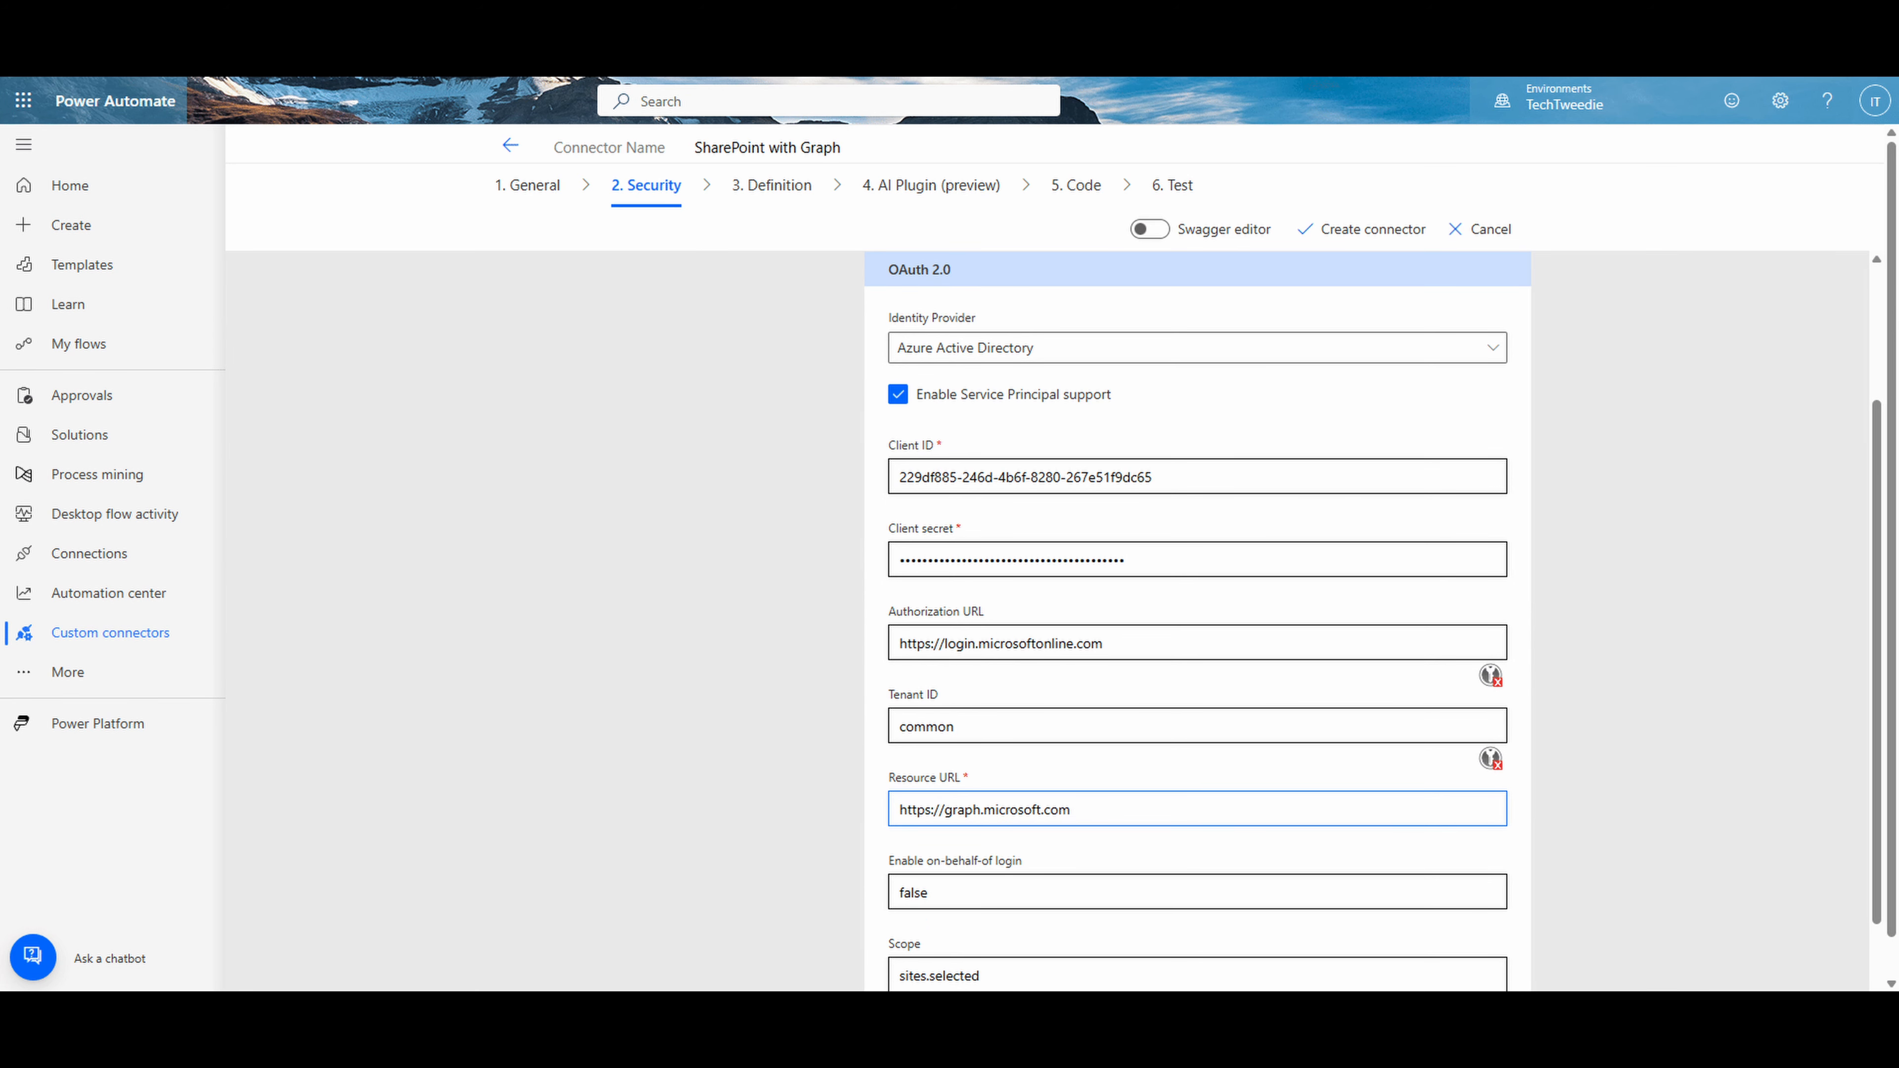
- Create the "SharePoint with Graph" custom connector with its current security settings
scroll(240, 973, up, 2)
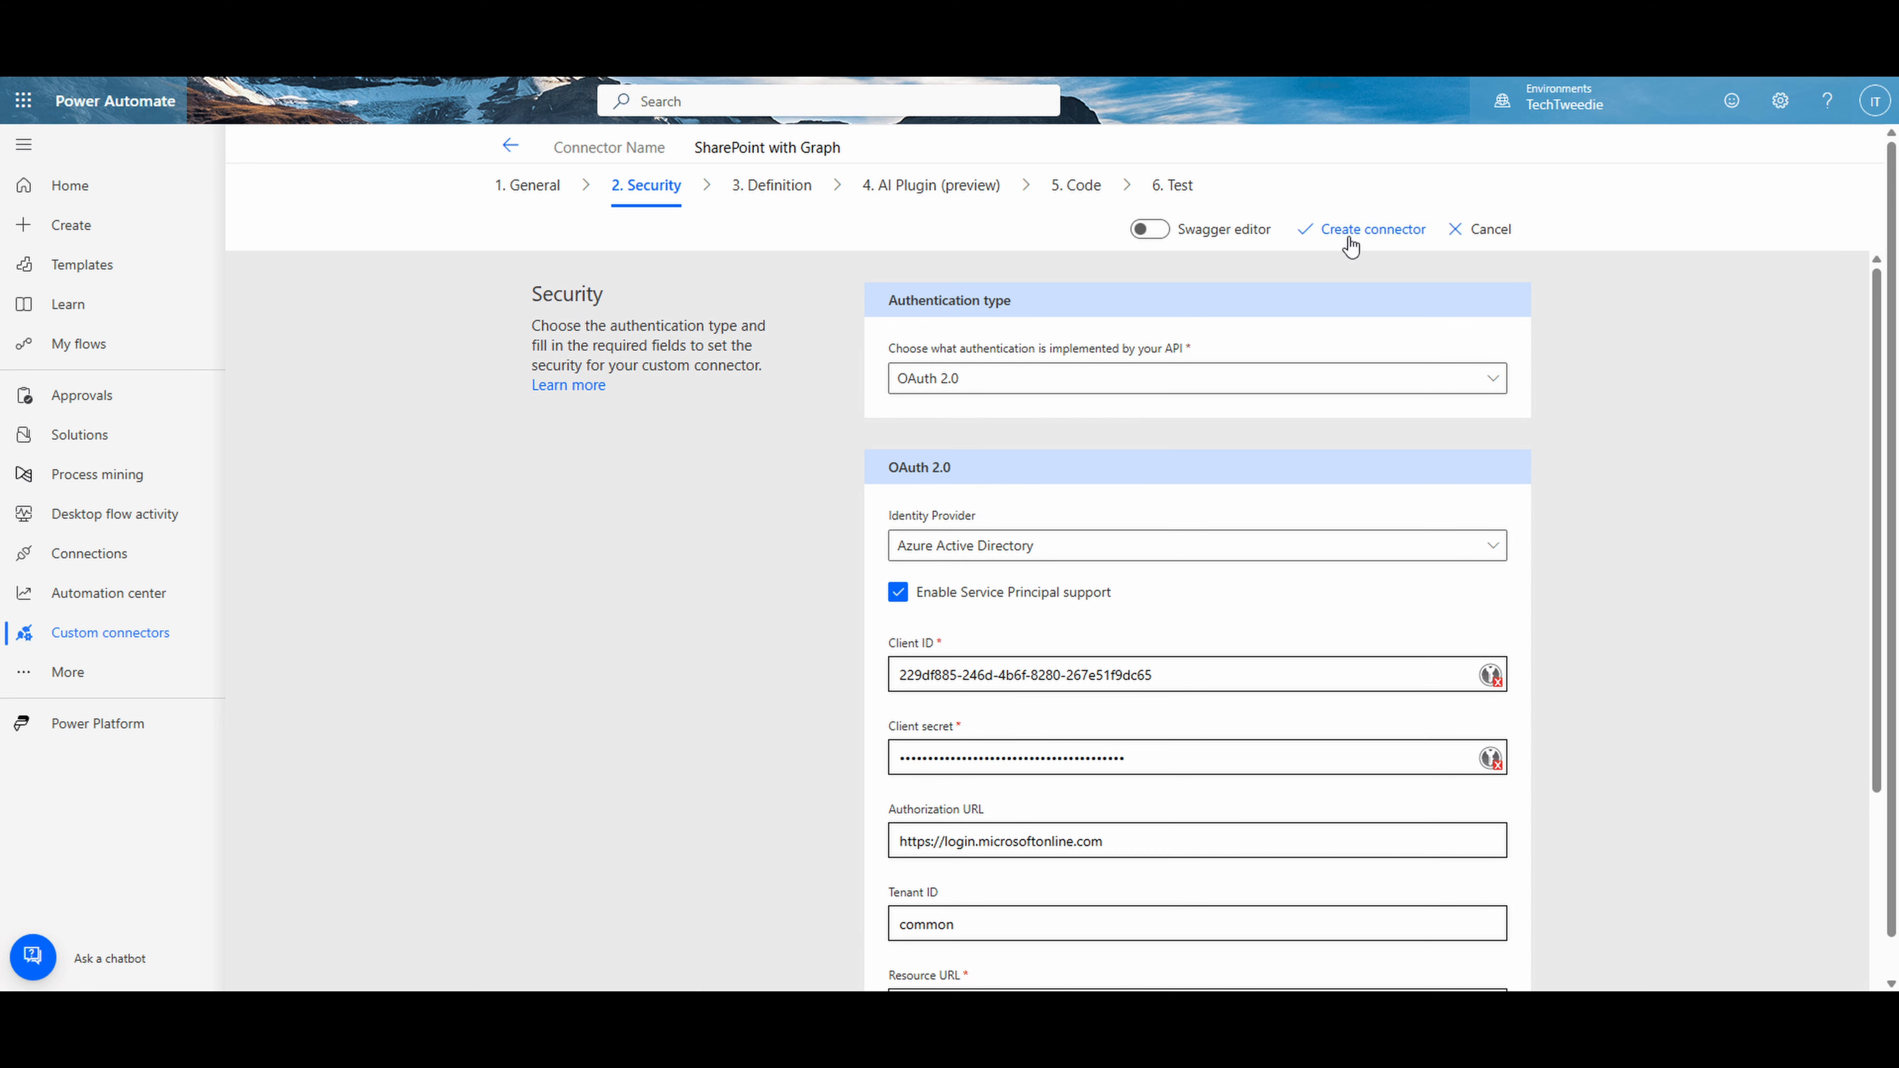
scroll(1032, 746, down, 3)
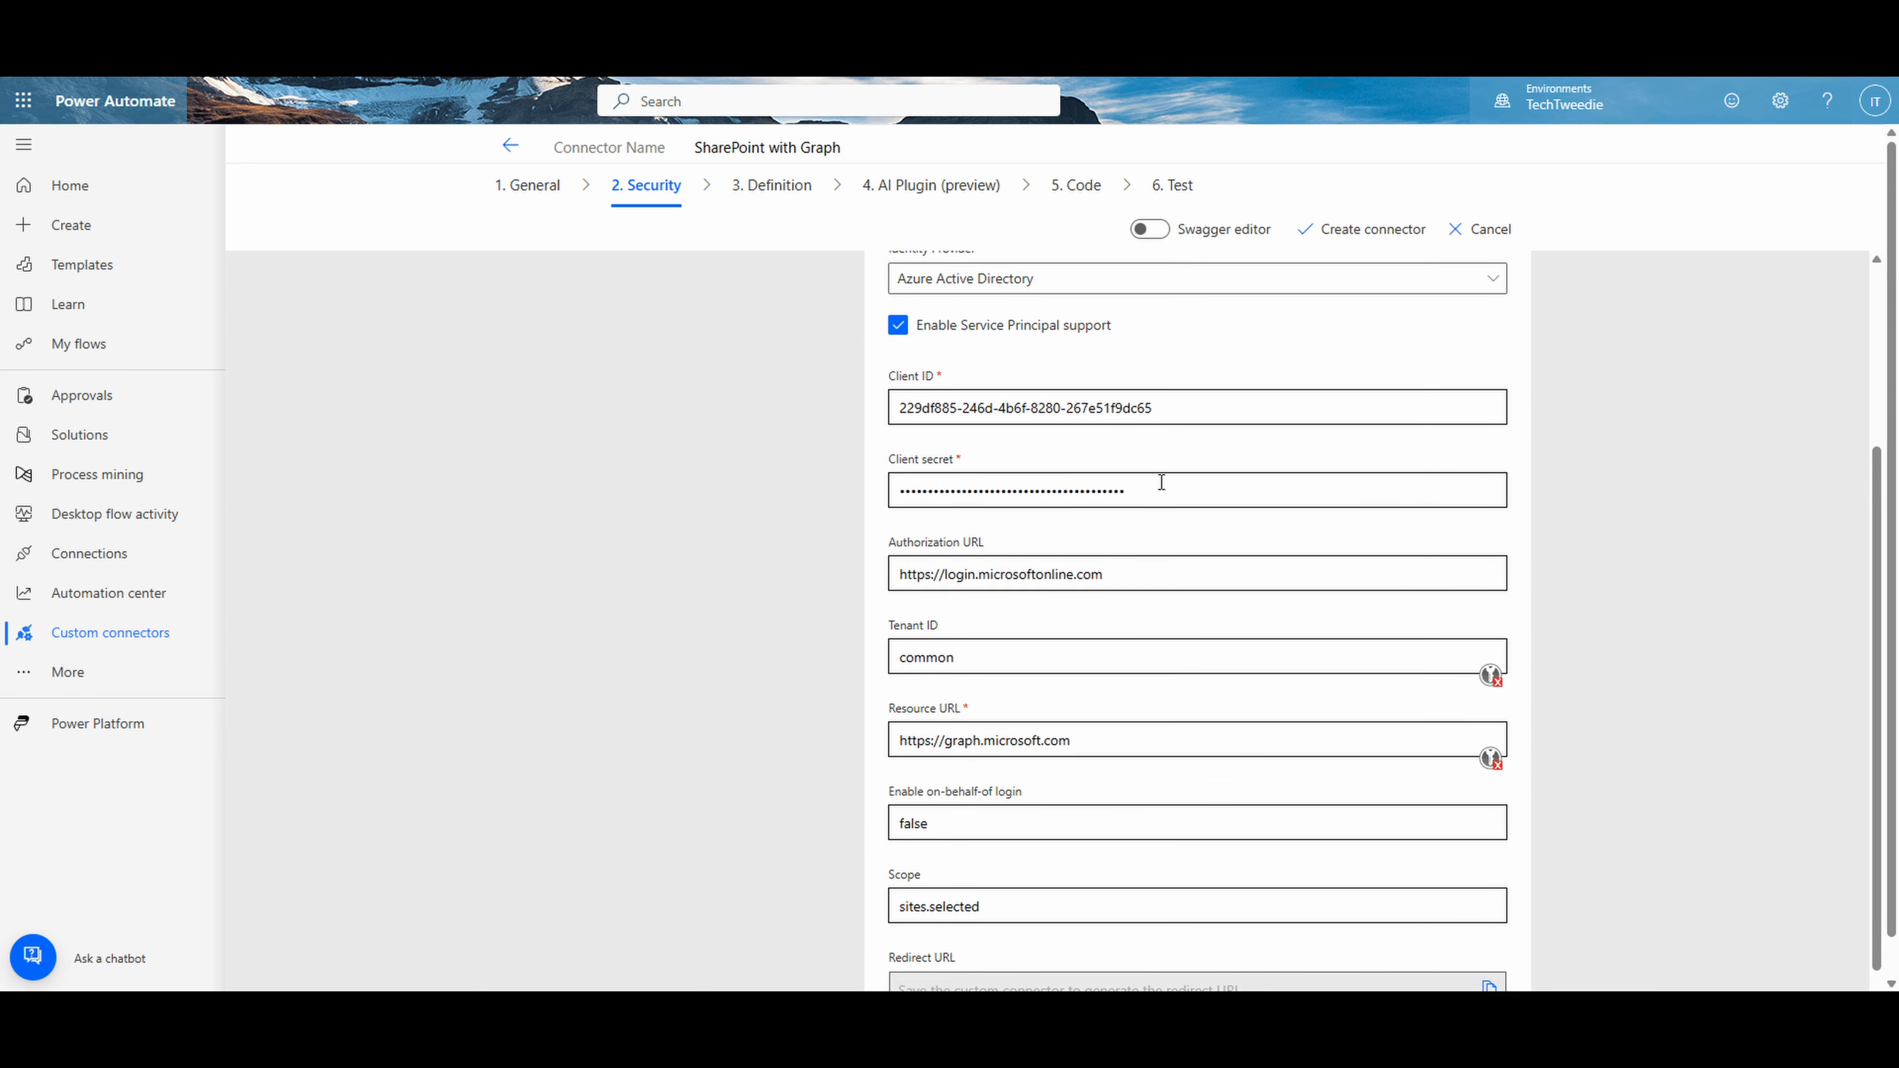
scroll(1161, 483, up, 3)
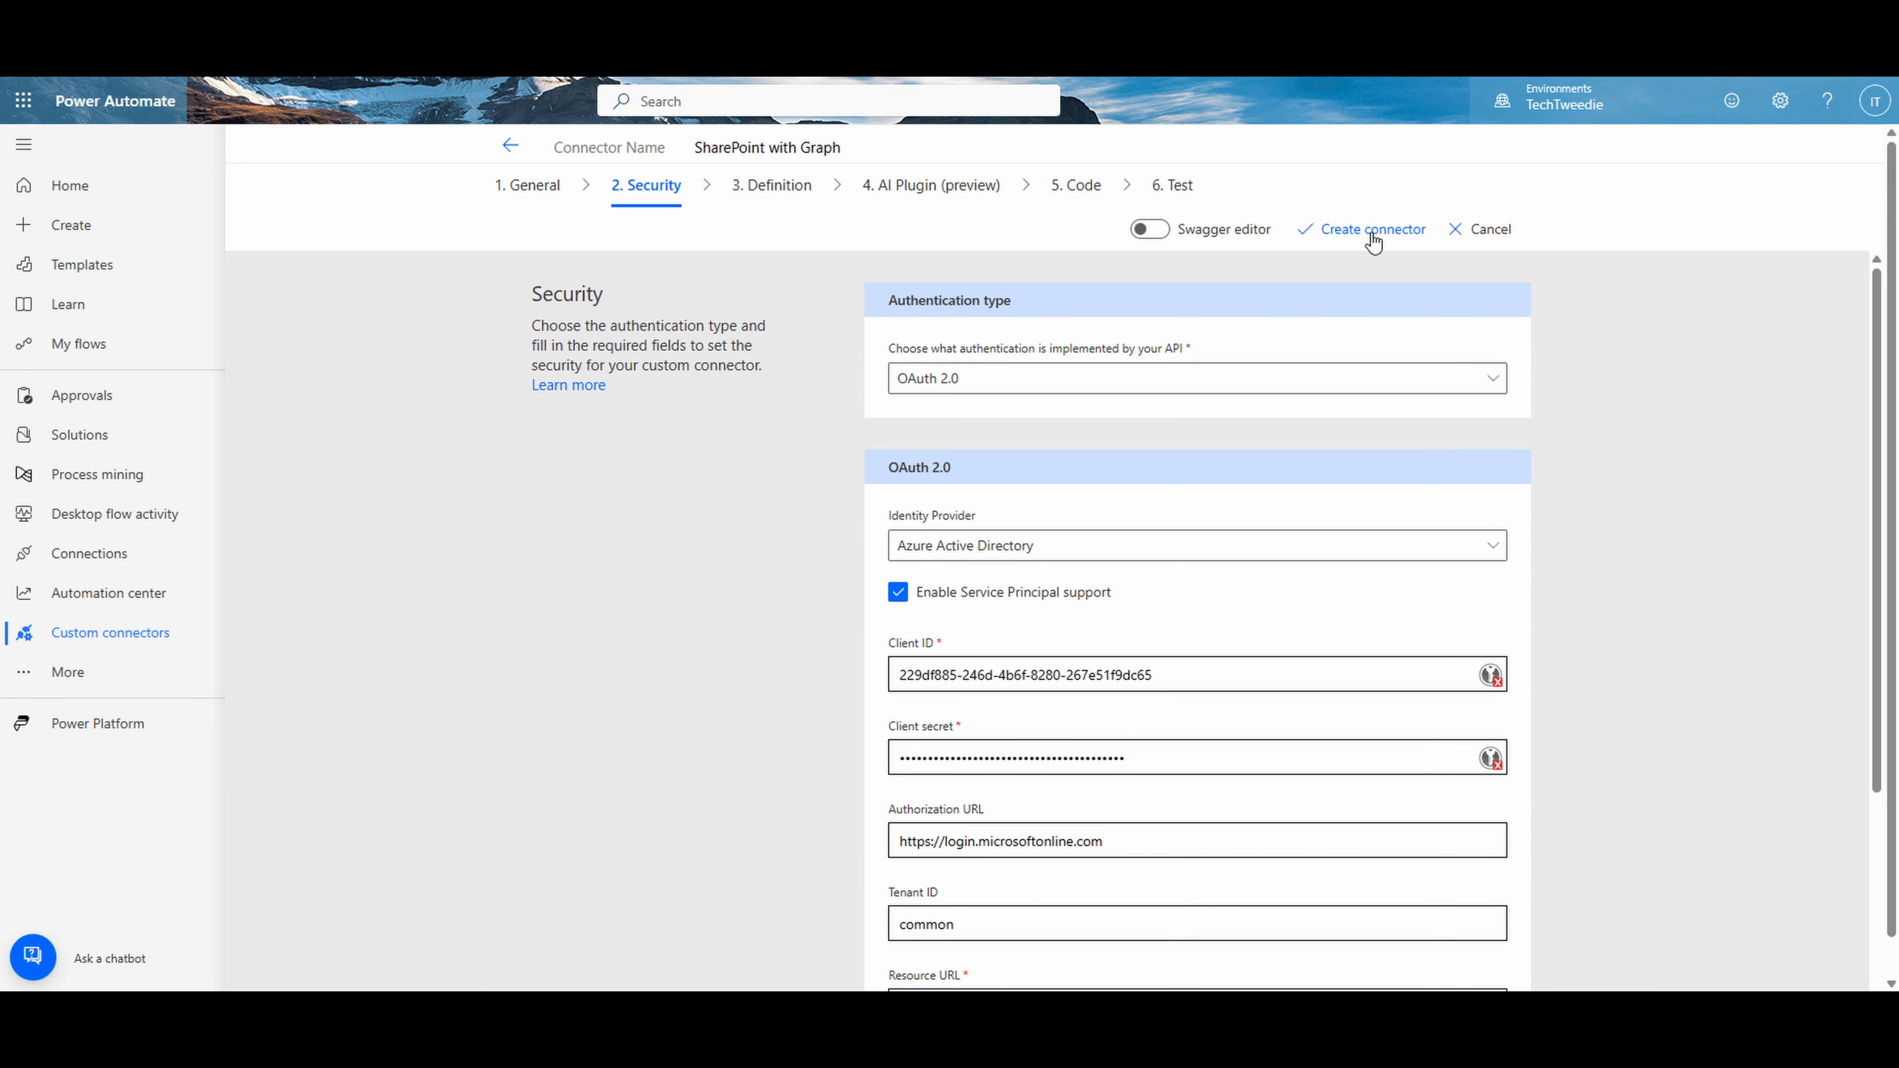
click(1372, 235)
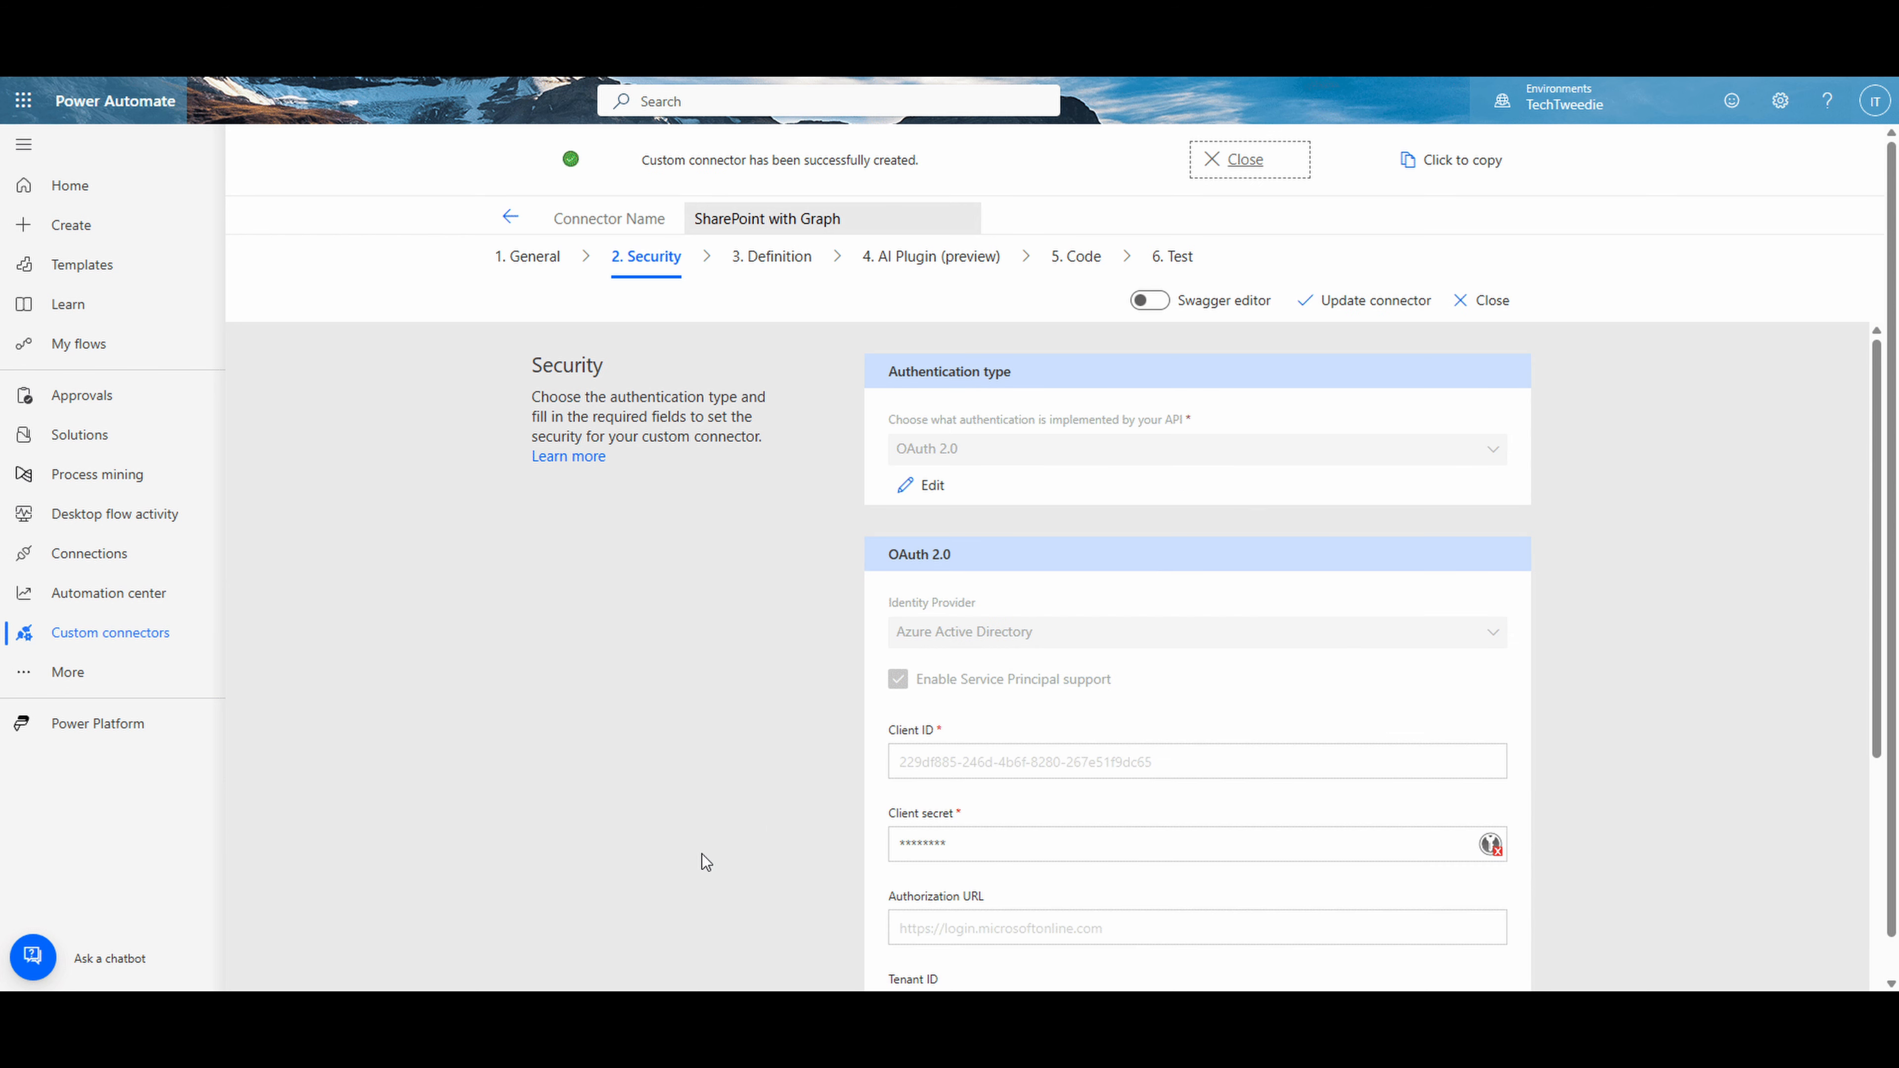
scroll(549, 699, down, 5)
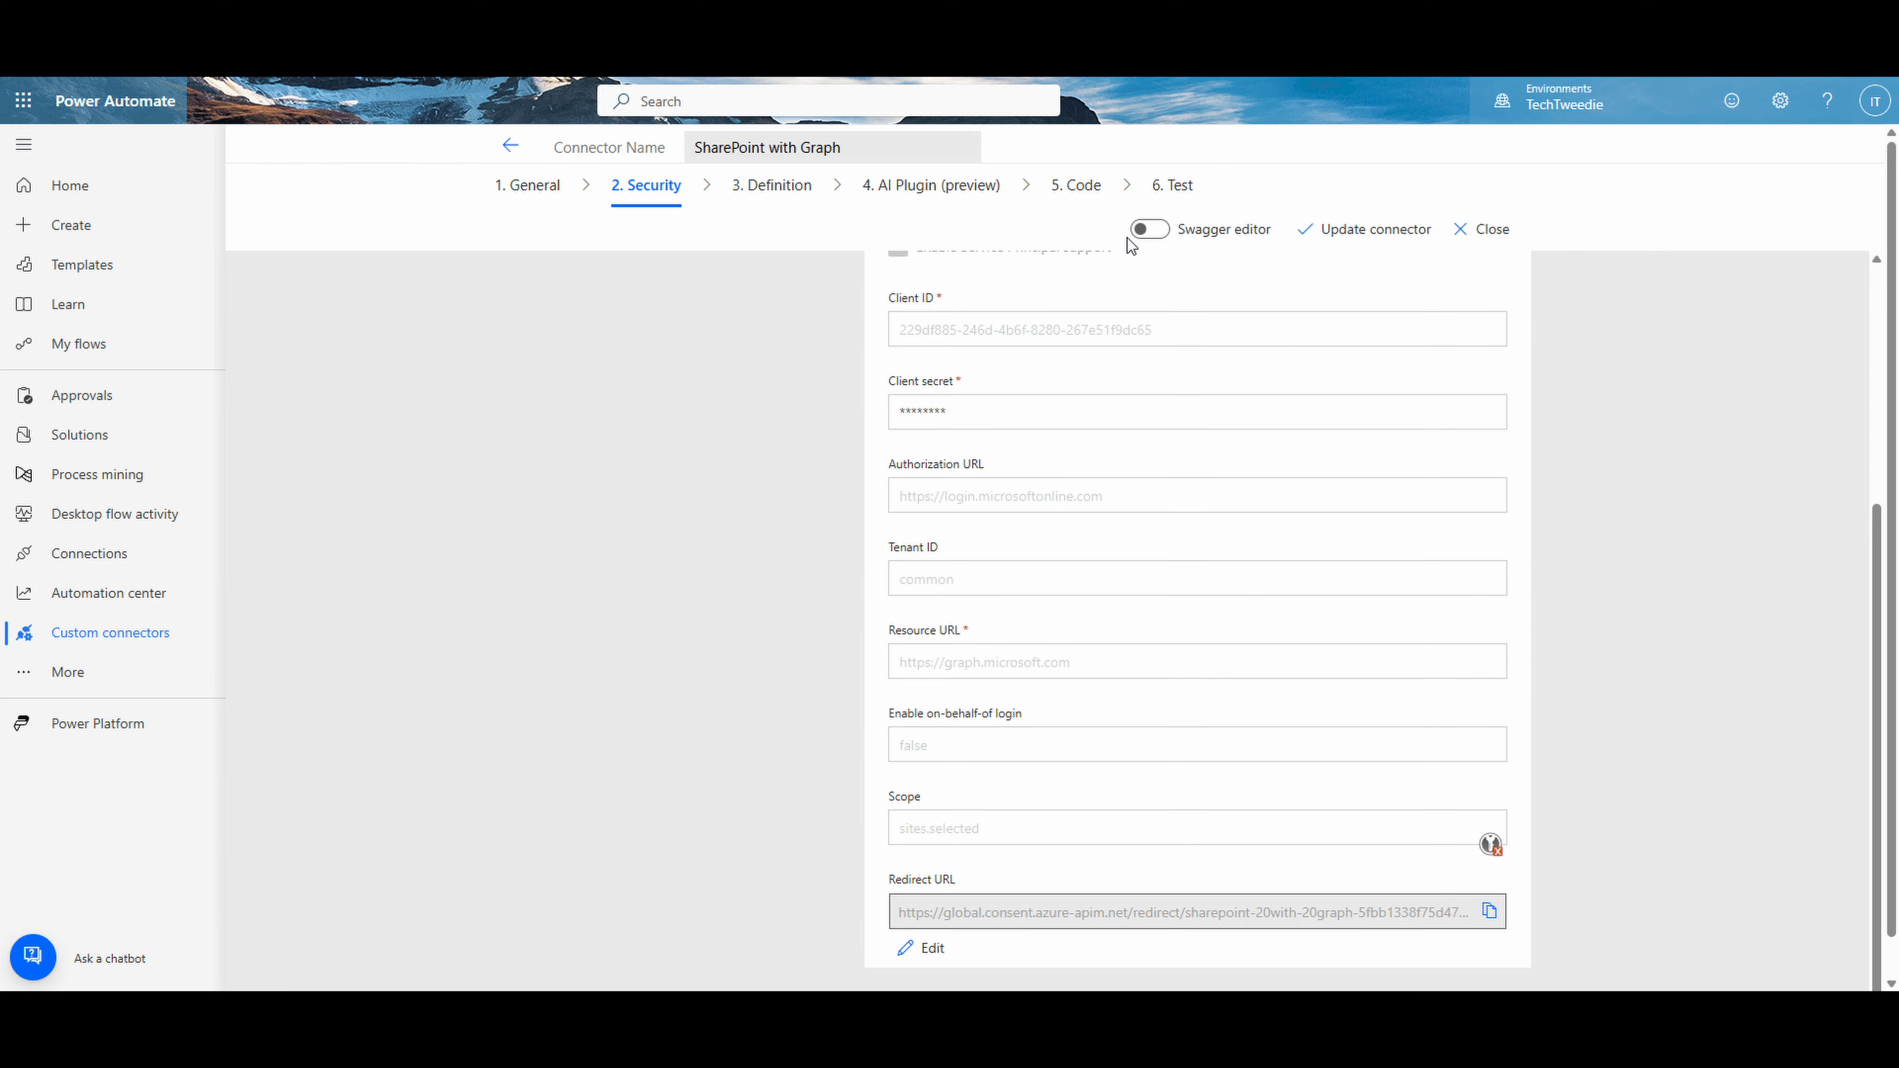
- From the connector's test page, start a new connection using the Service Principal Connection authentication type
click(1173, 196)
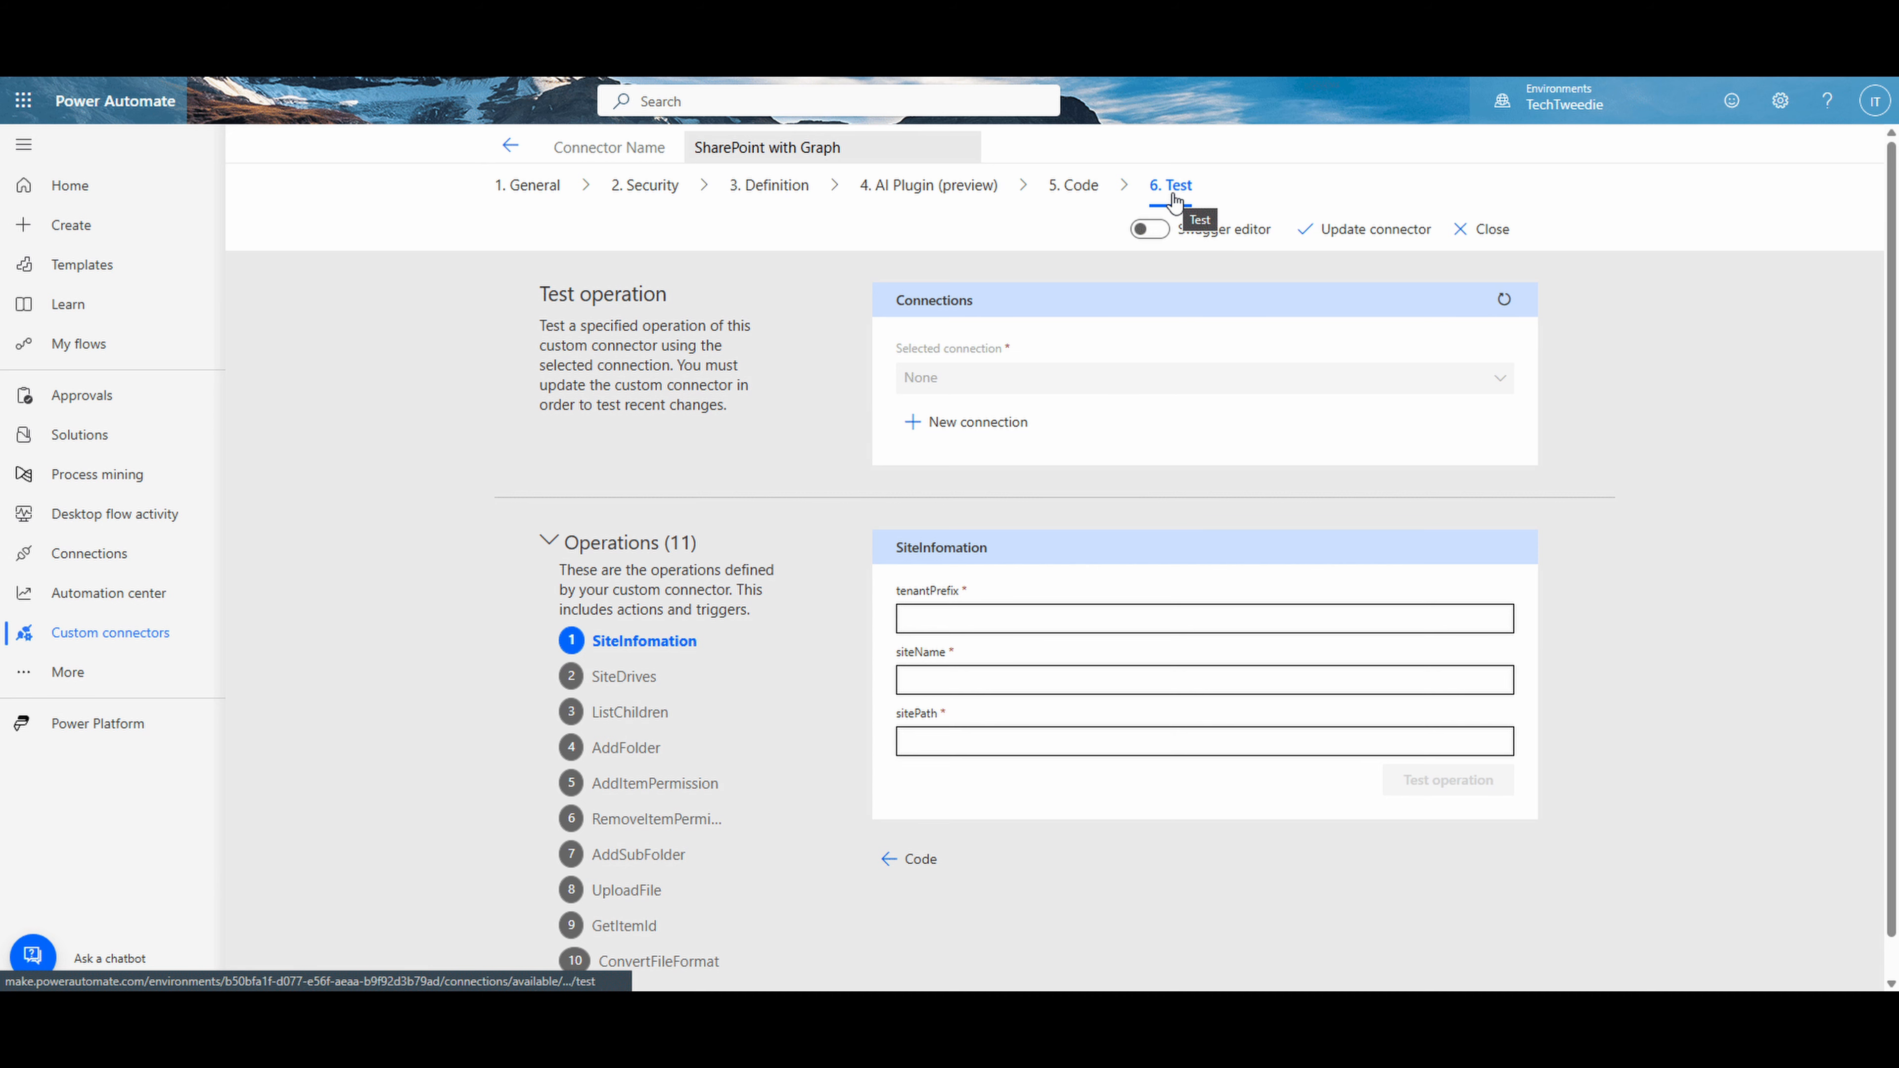
click(1013, 440)
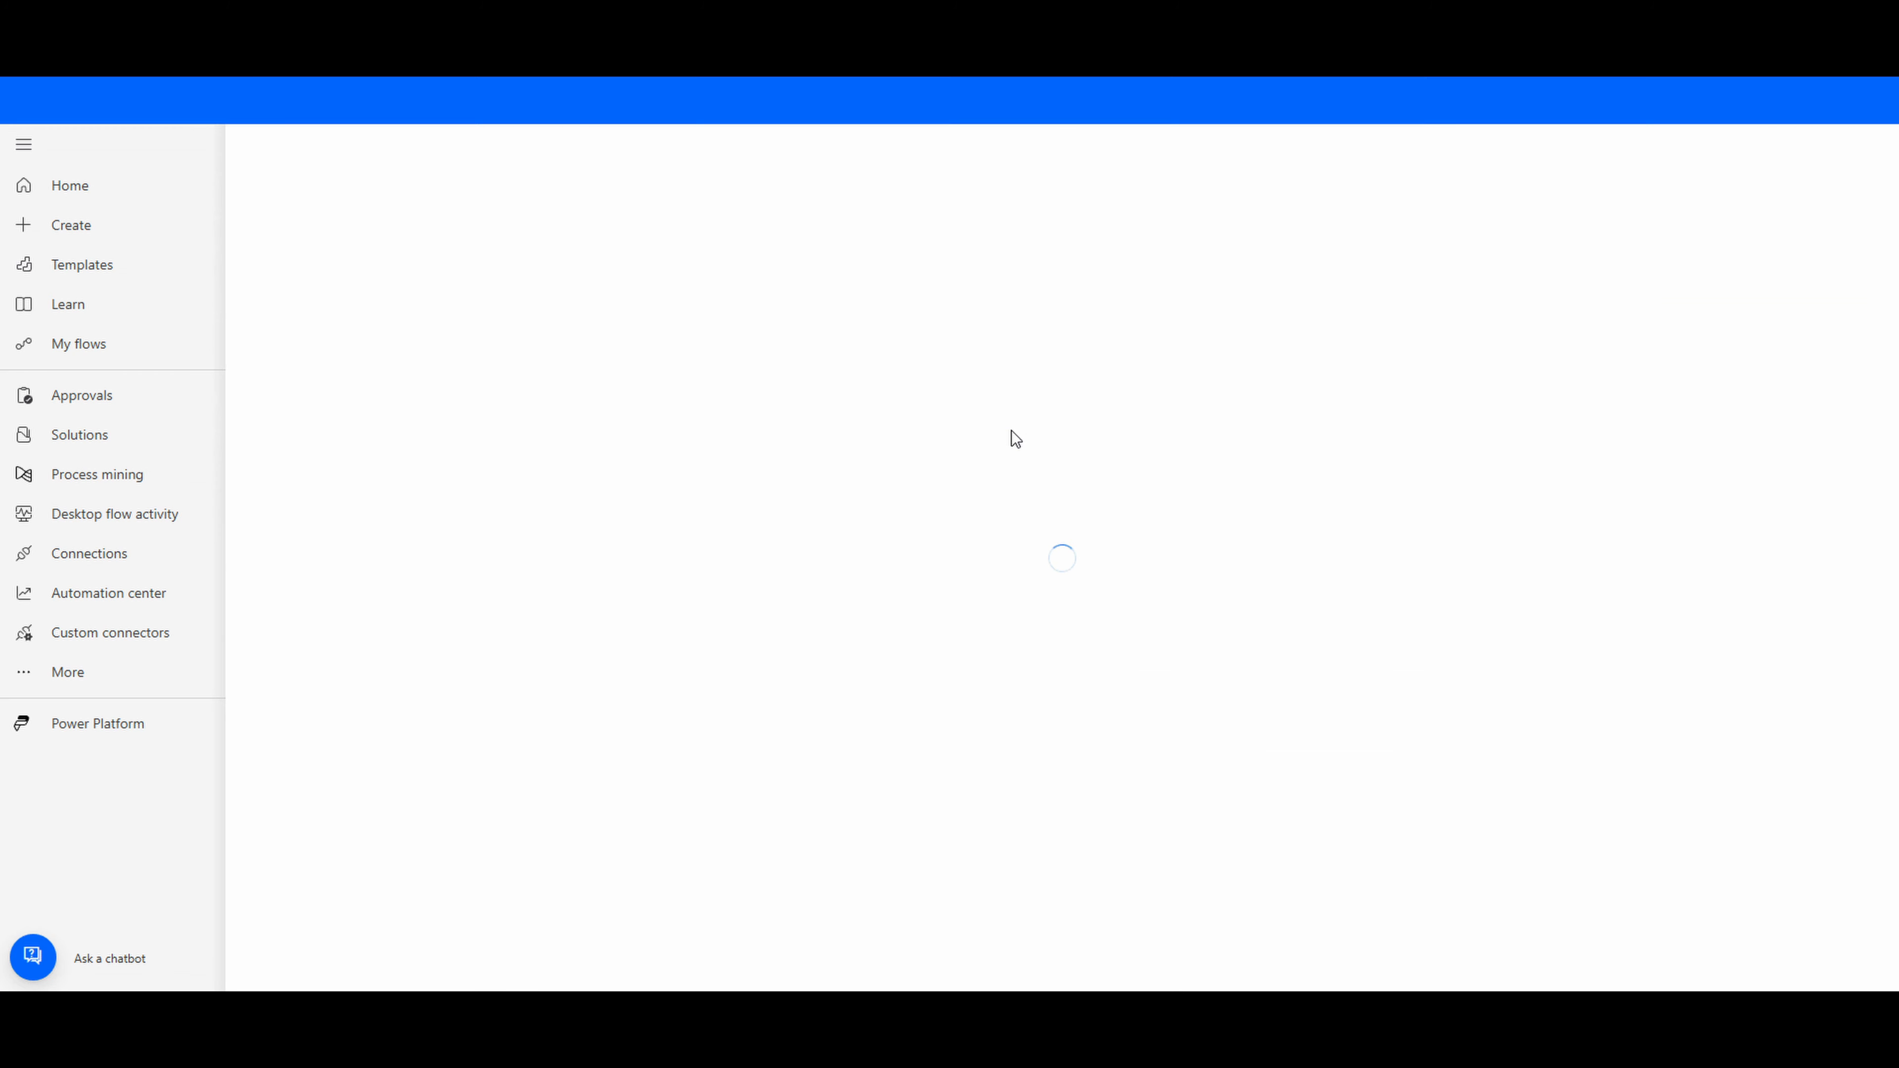
click(633, 210)
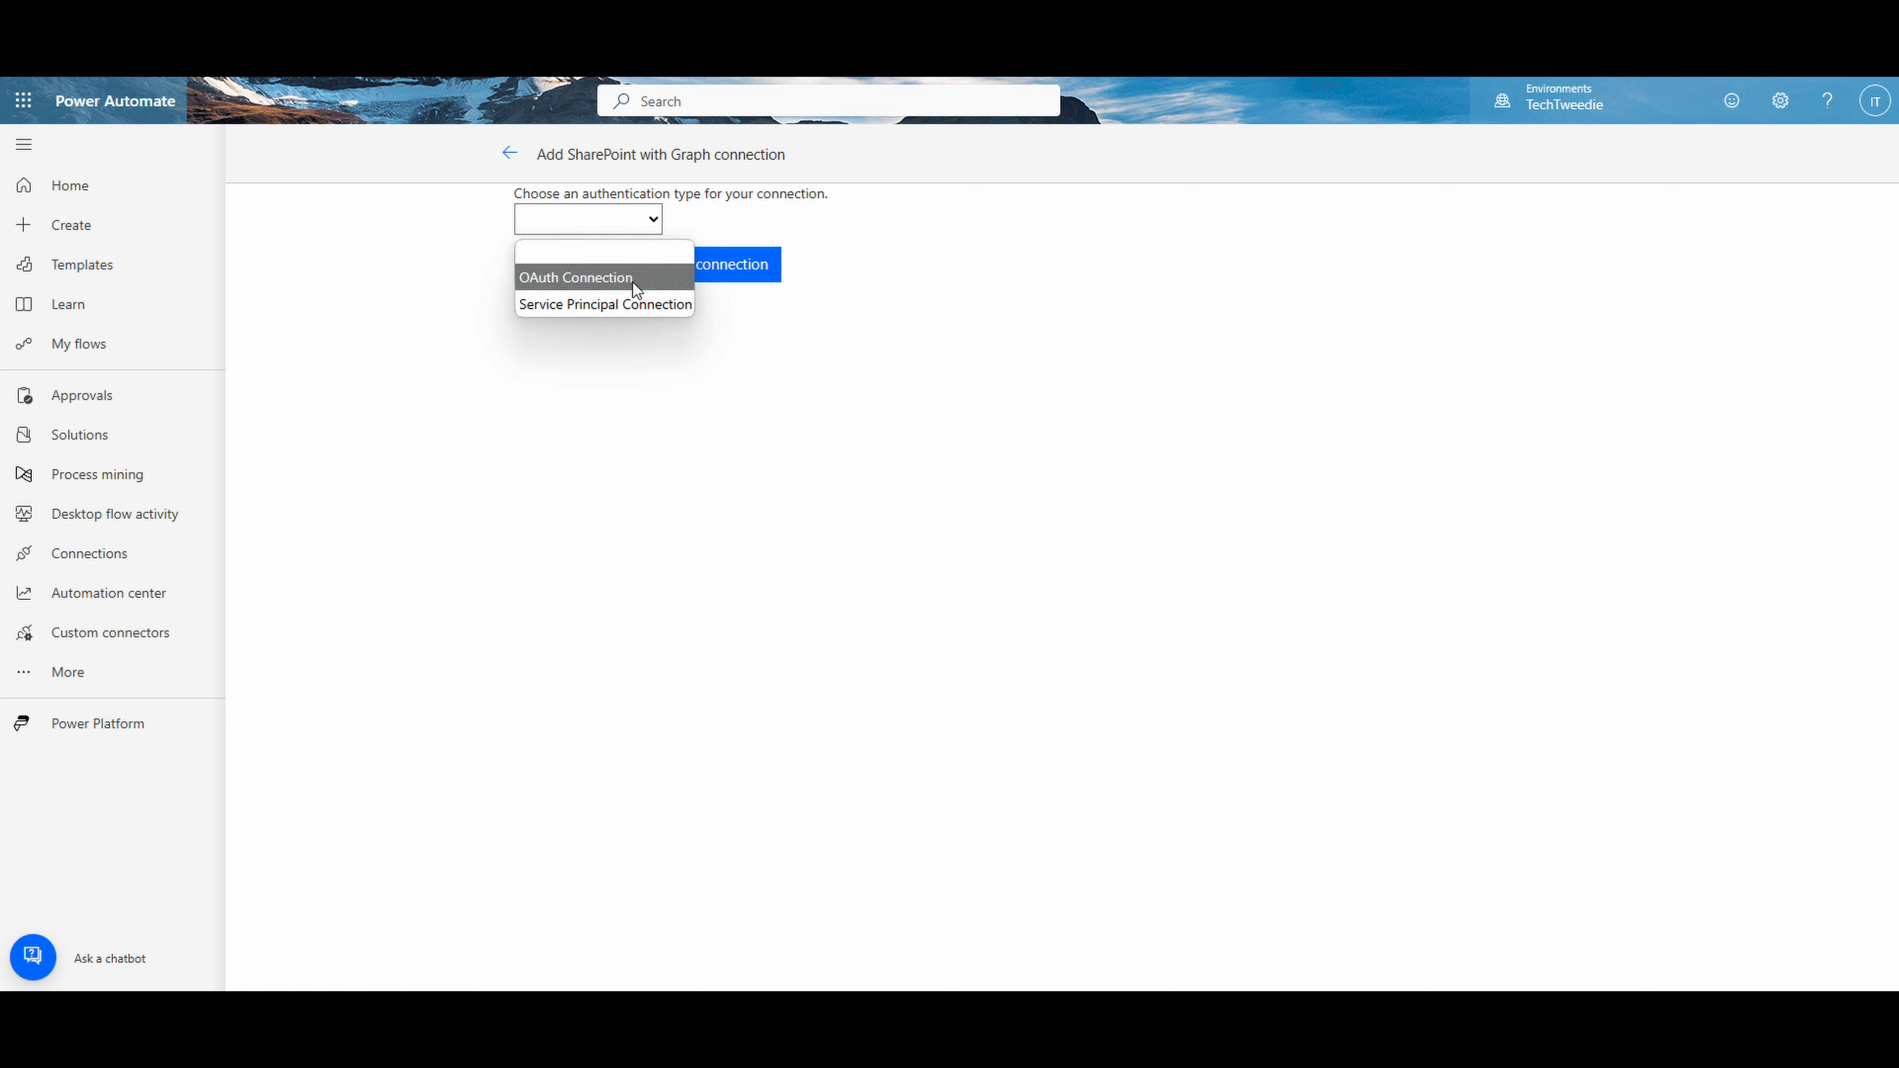
click(632, 298)
click(658, 296)
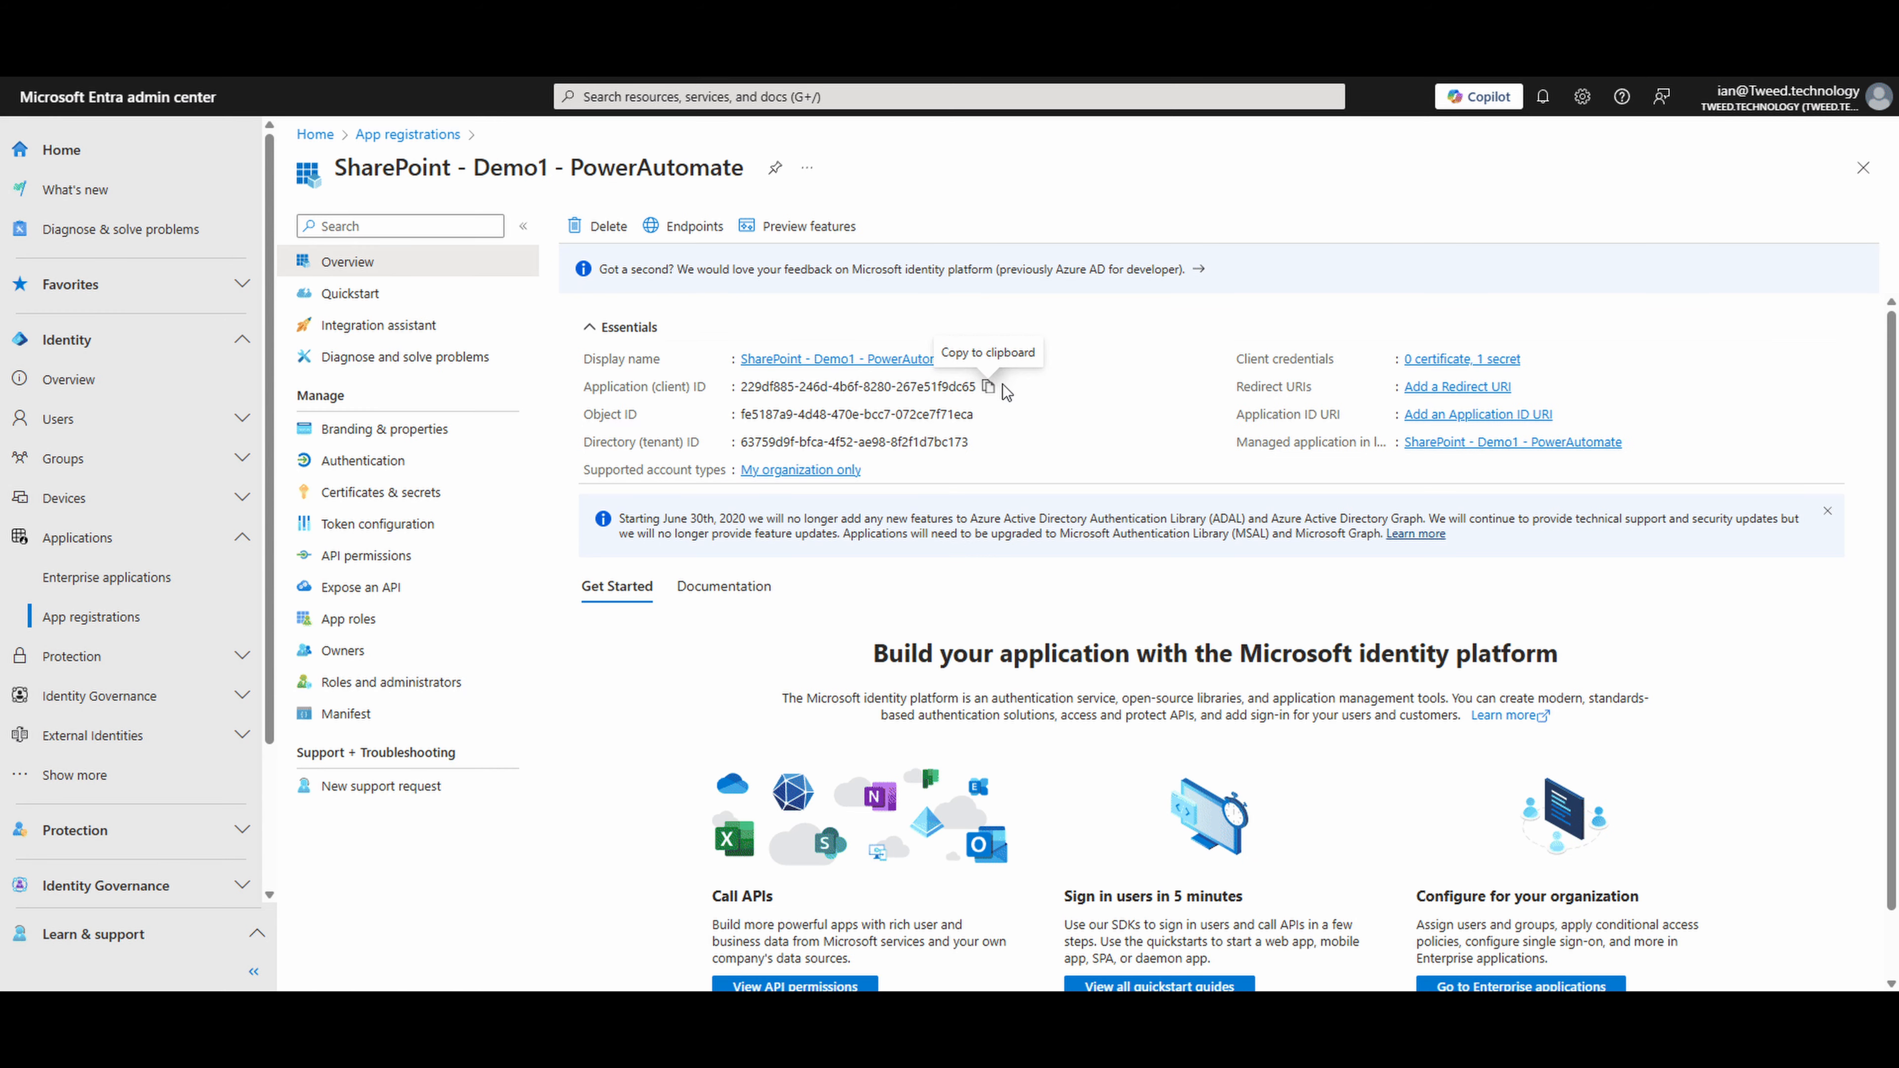
- Copy the Entra app's Application (client) ID and Directory (tenant) ID into the connection's Client ID and Tenant fields
click(988, 386)
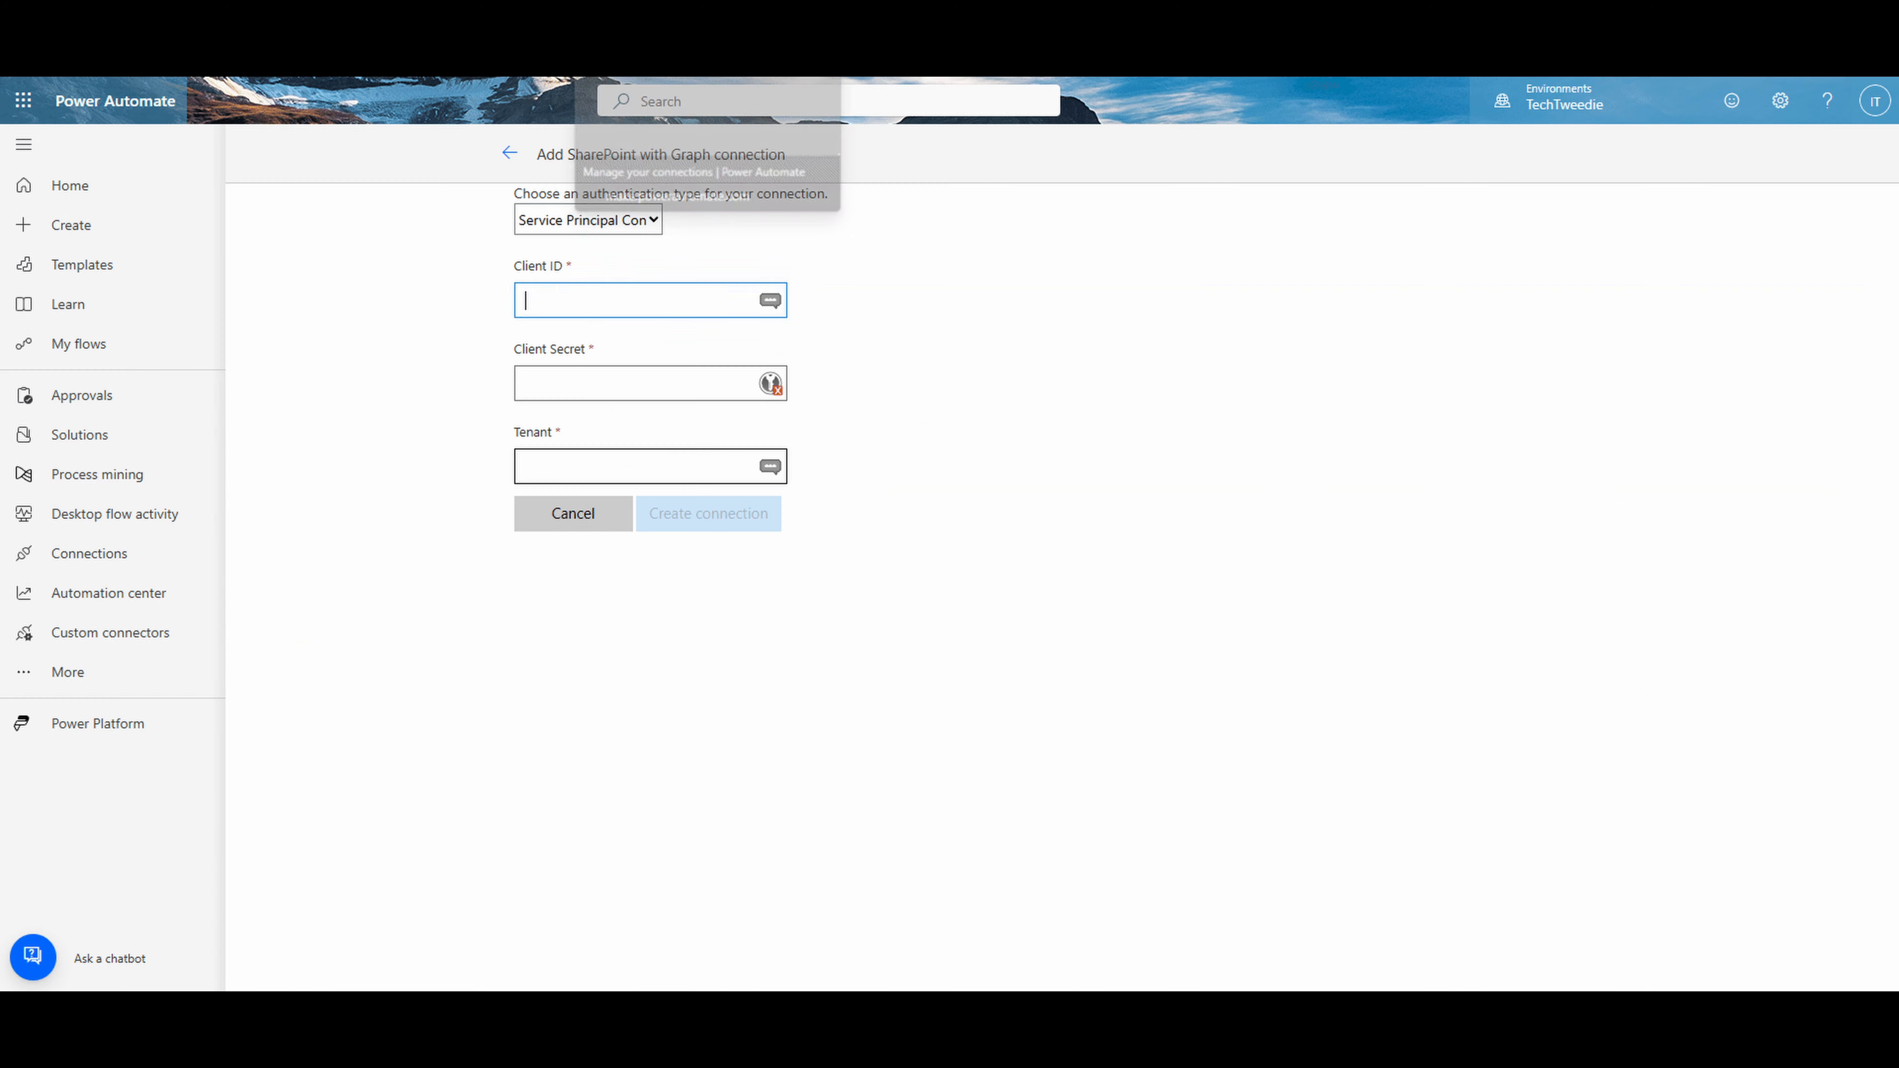
click(640, 310)
key(ctrl+v)
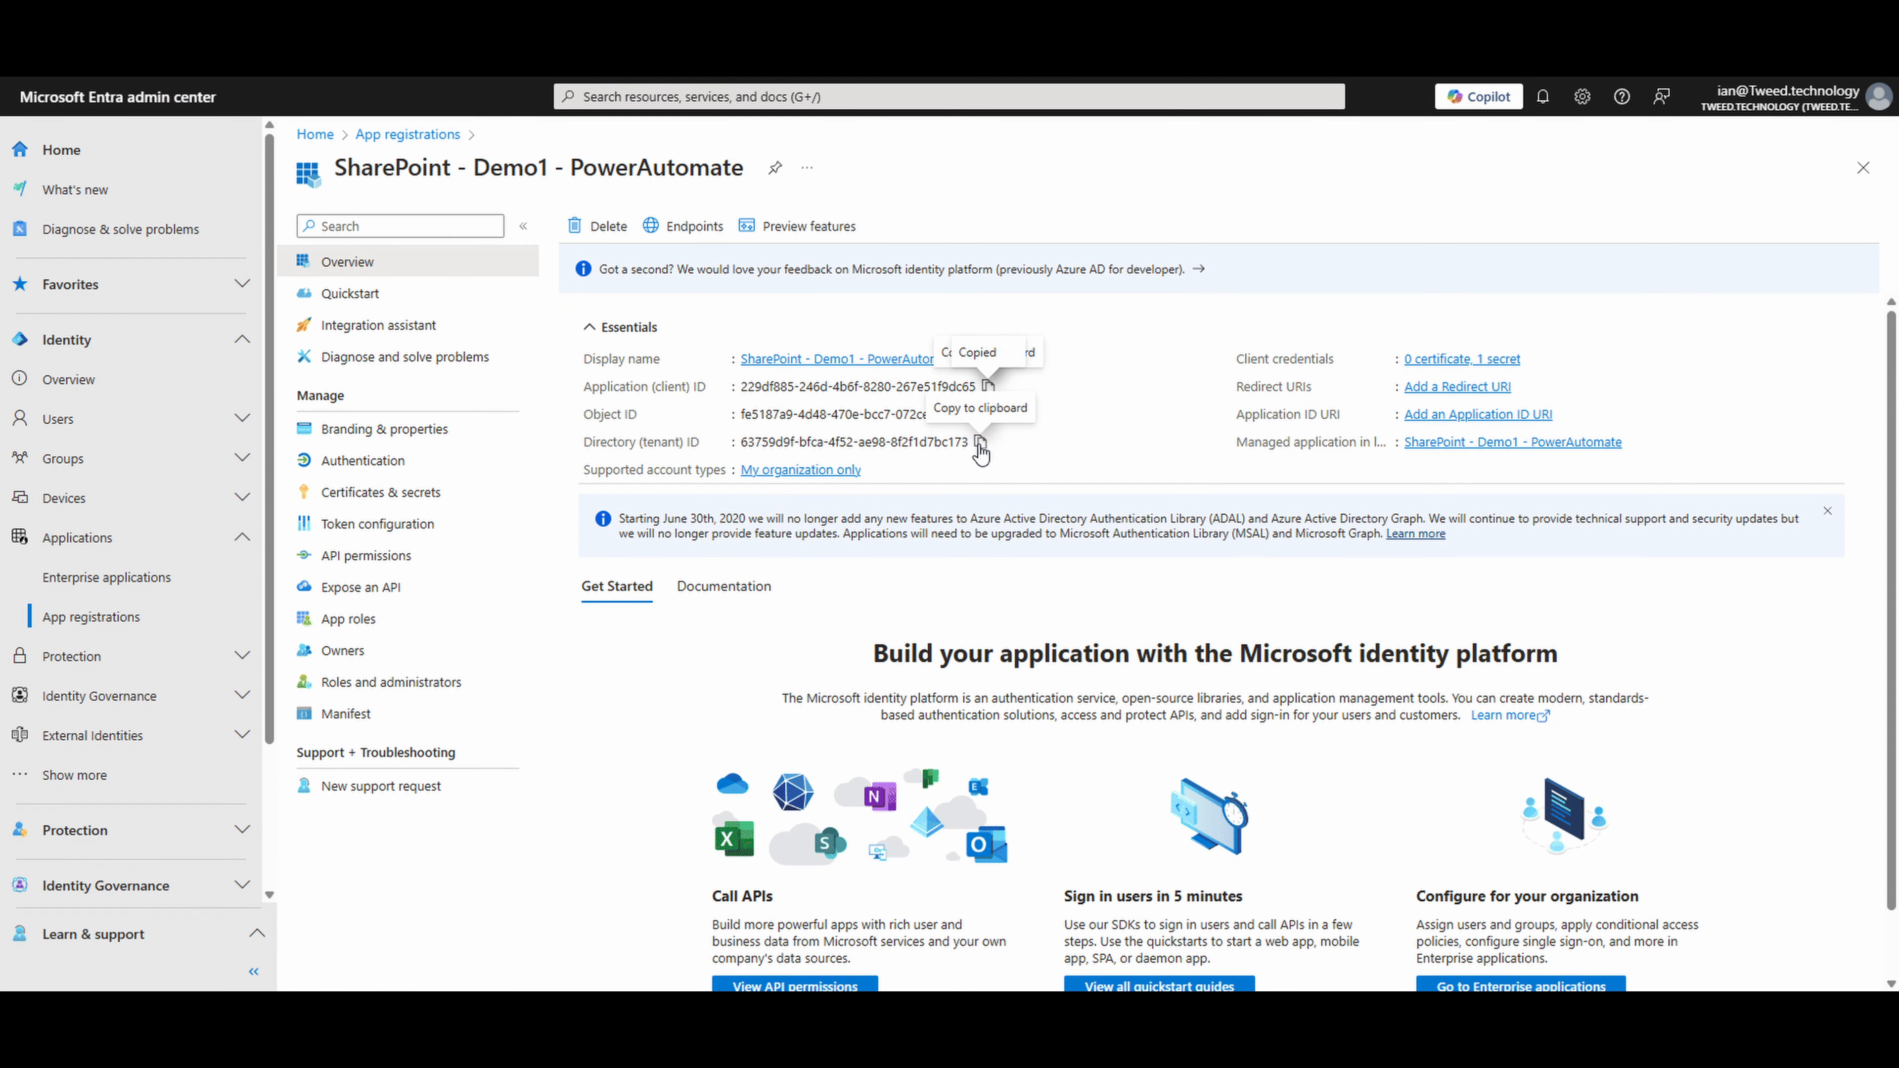
click(980, 441)
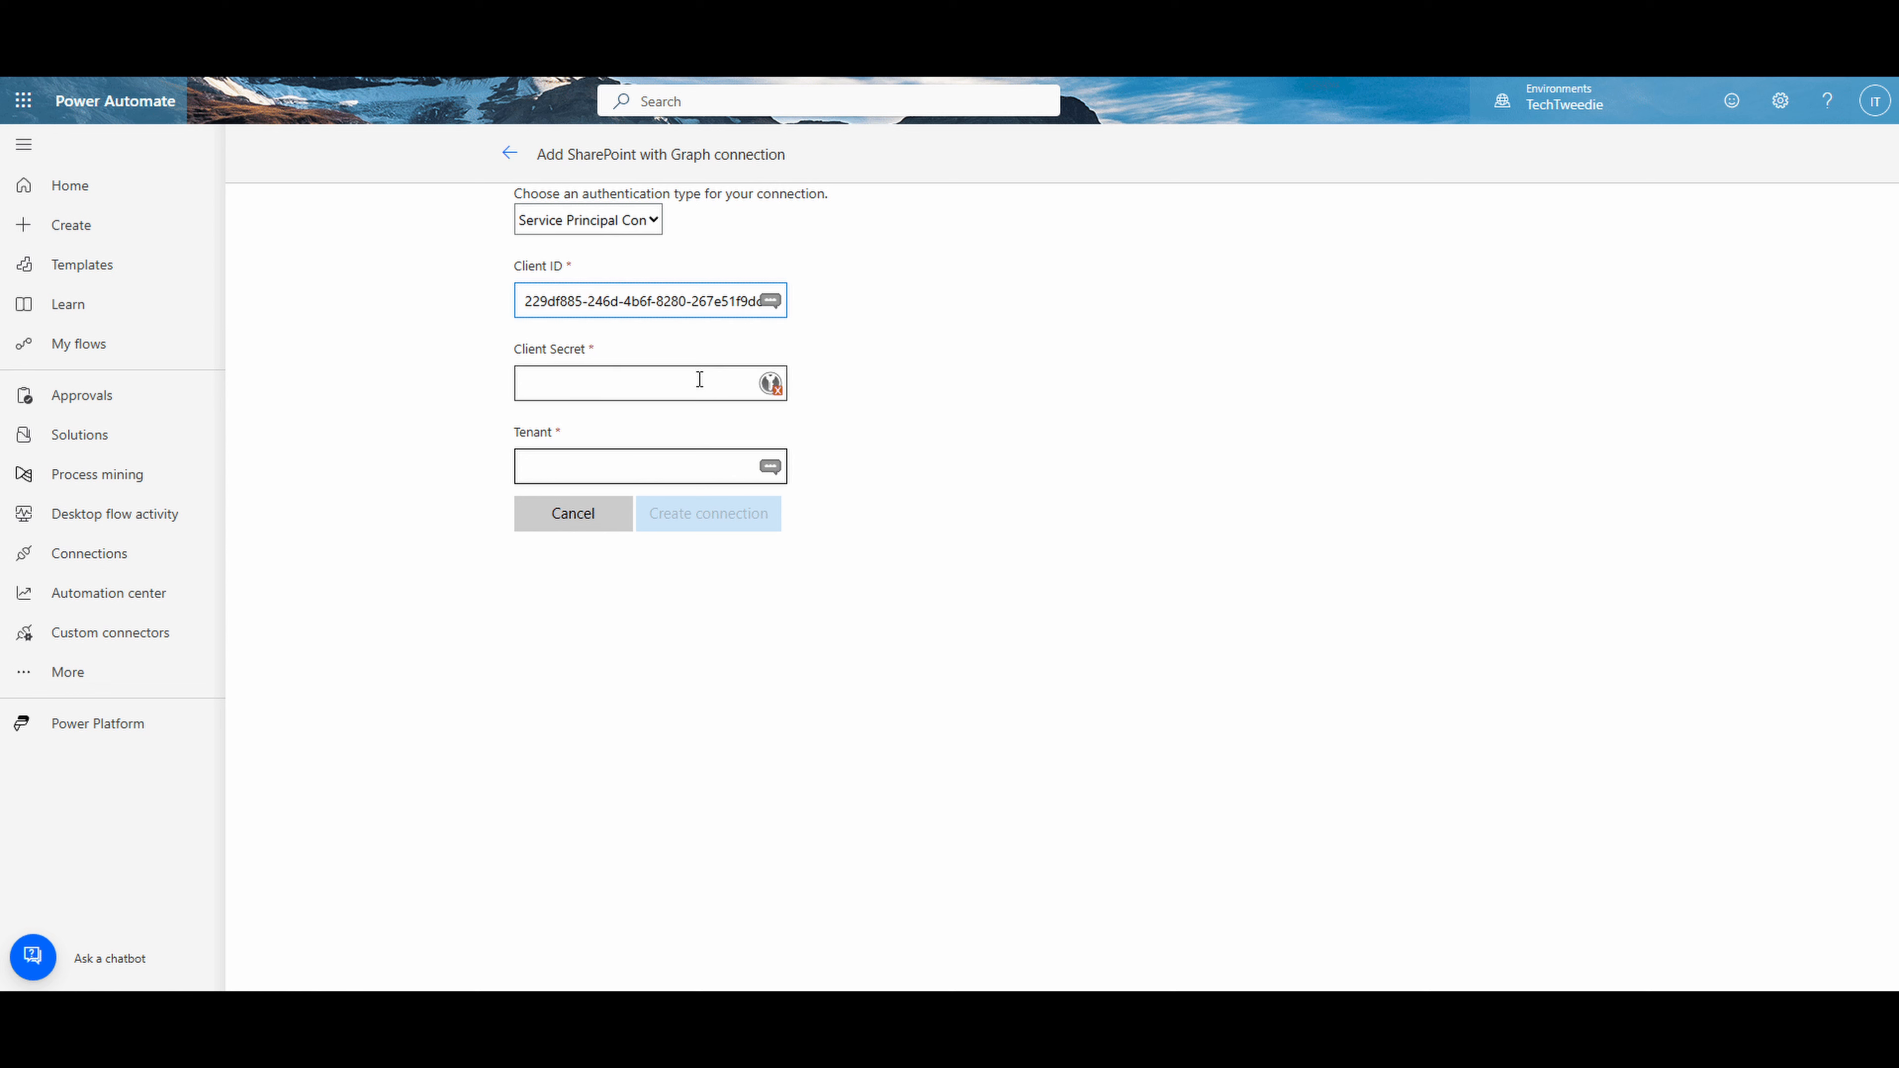
click(662, 460)
key(ctrl+v)
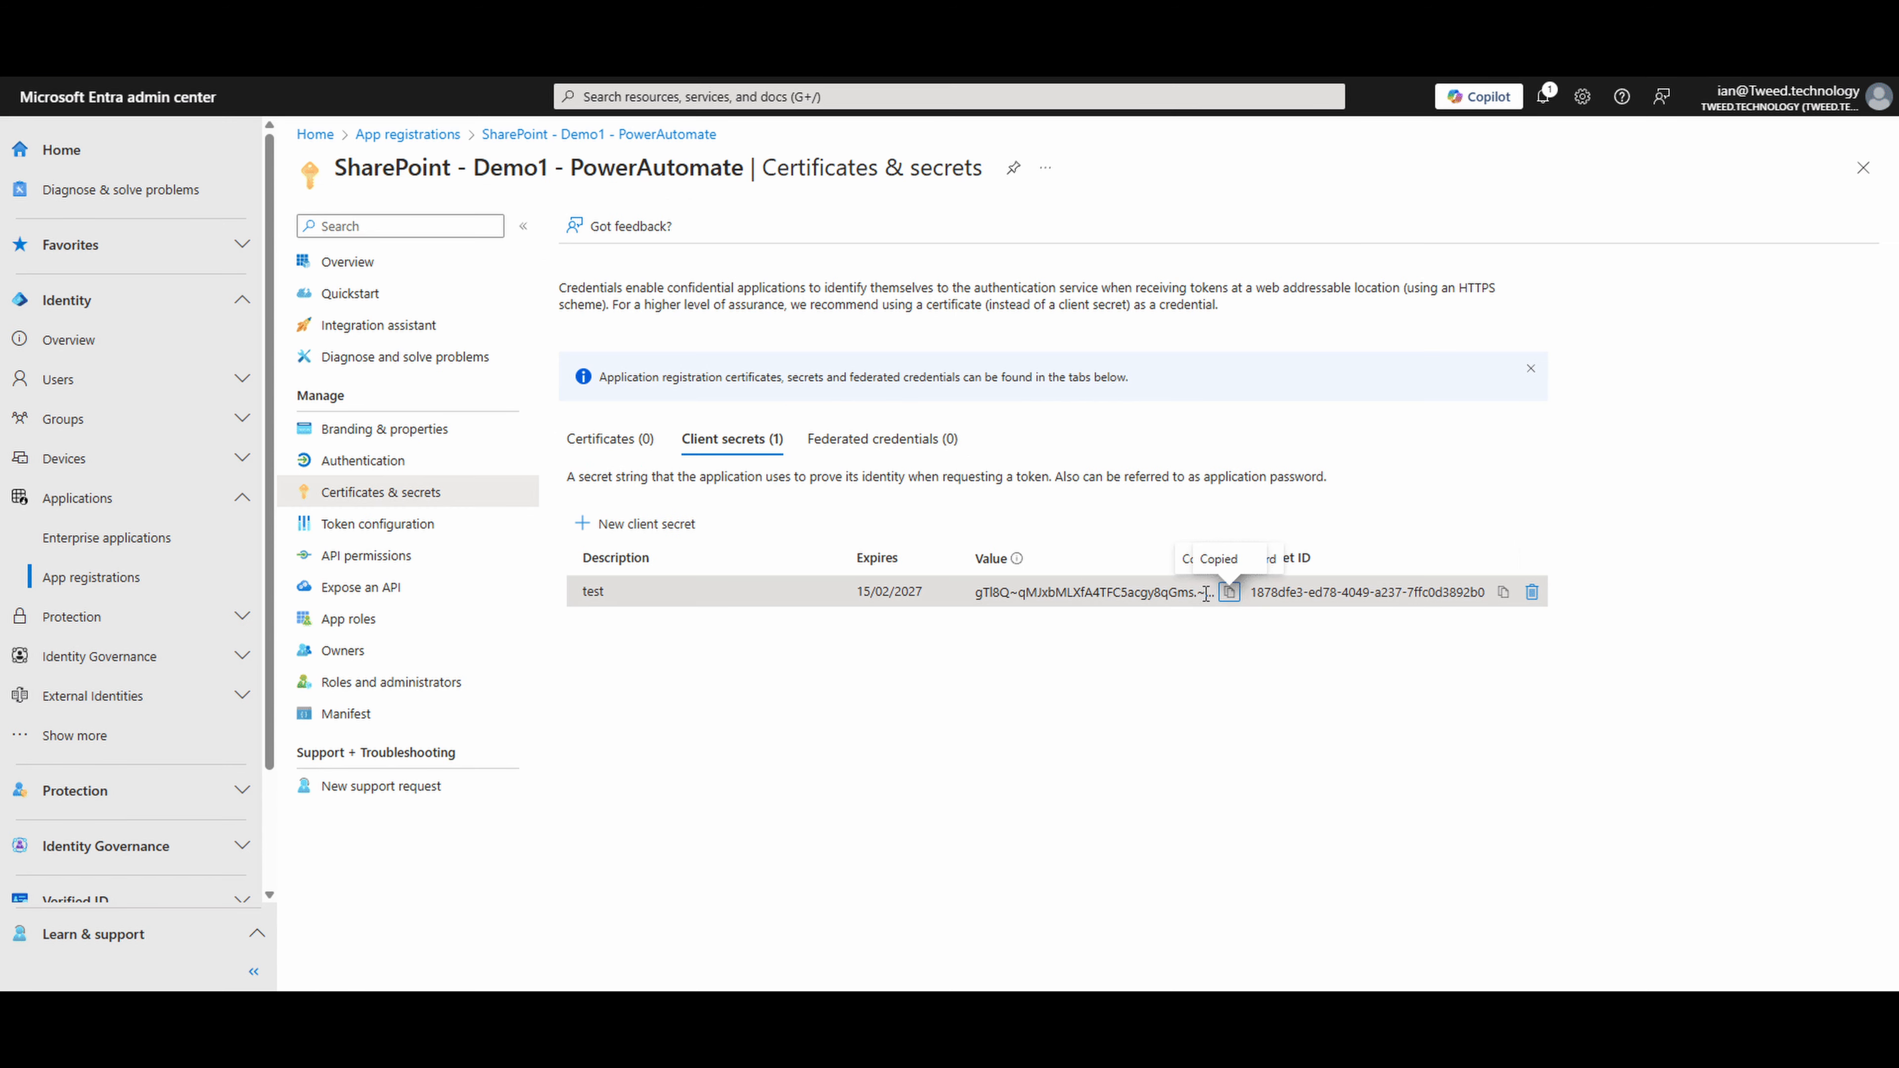
- Paste the value of the Entra app's "test" client secret, create the connection and refresh the connections on the connector's test page
click(1229, 591)
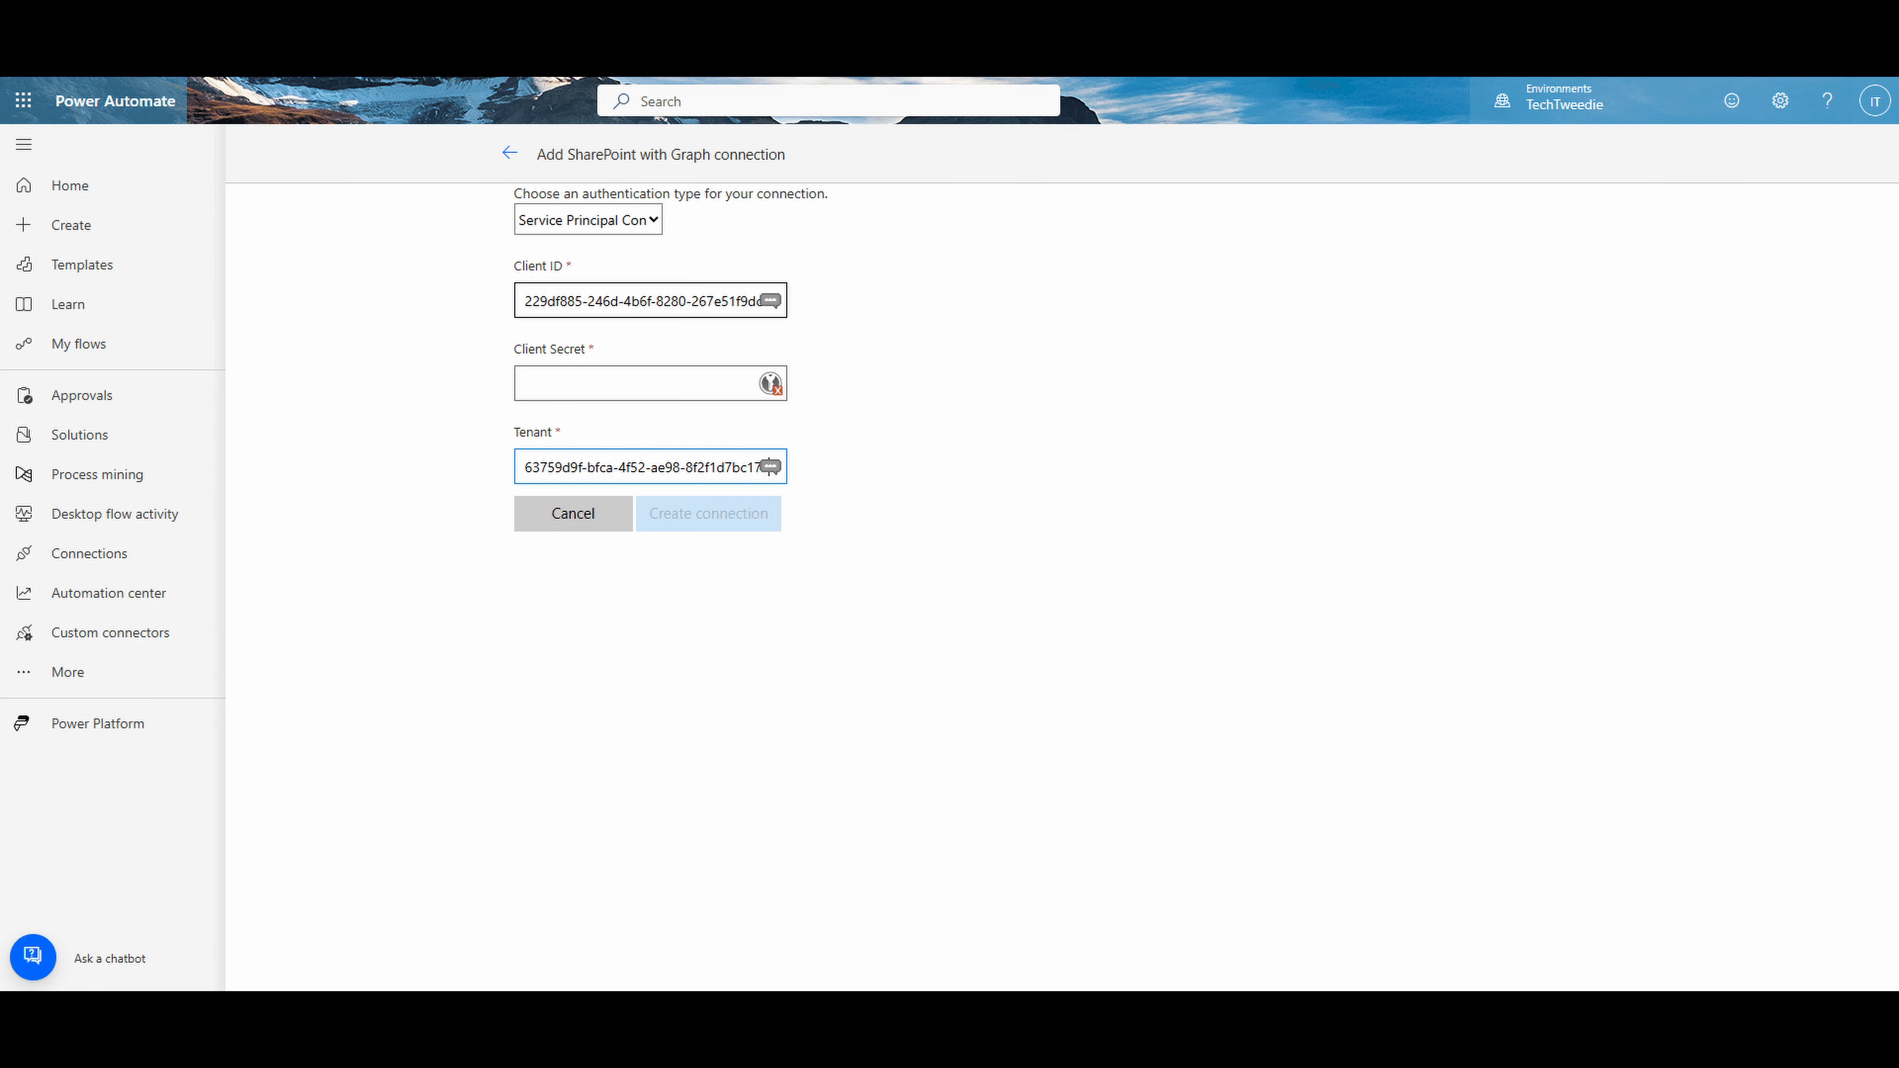
click(673, 383)
key(ctrl+v)
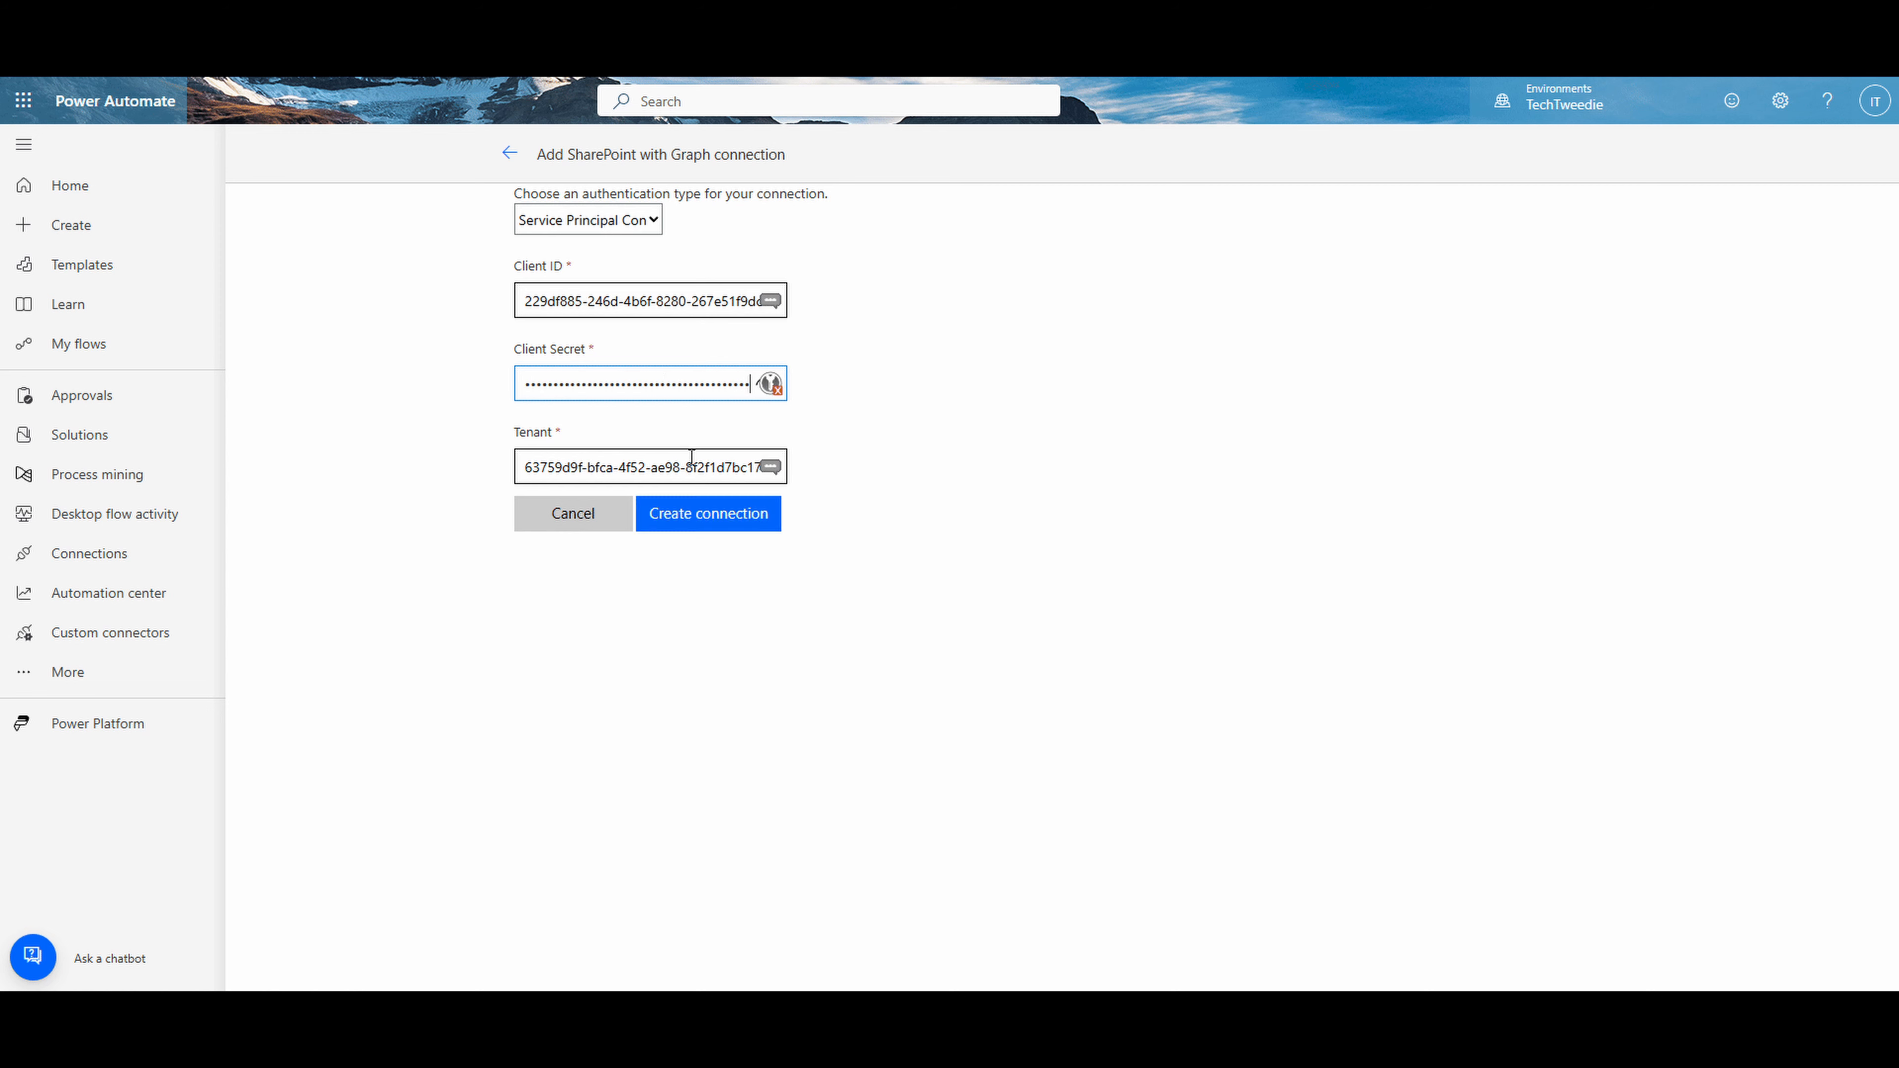
click(708, 515)
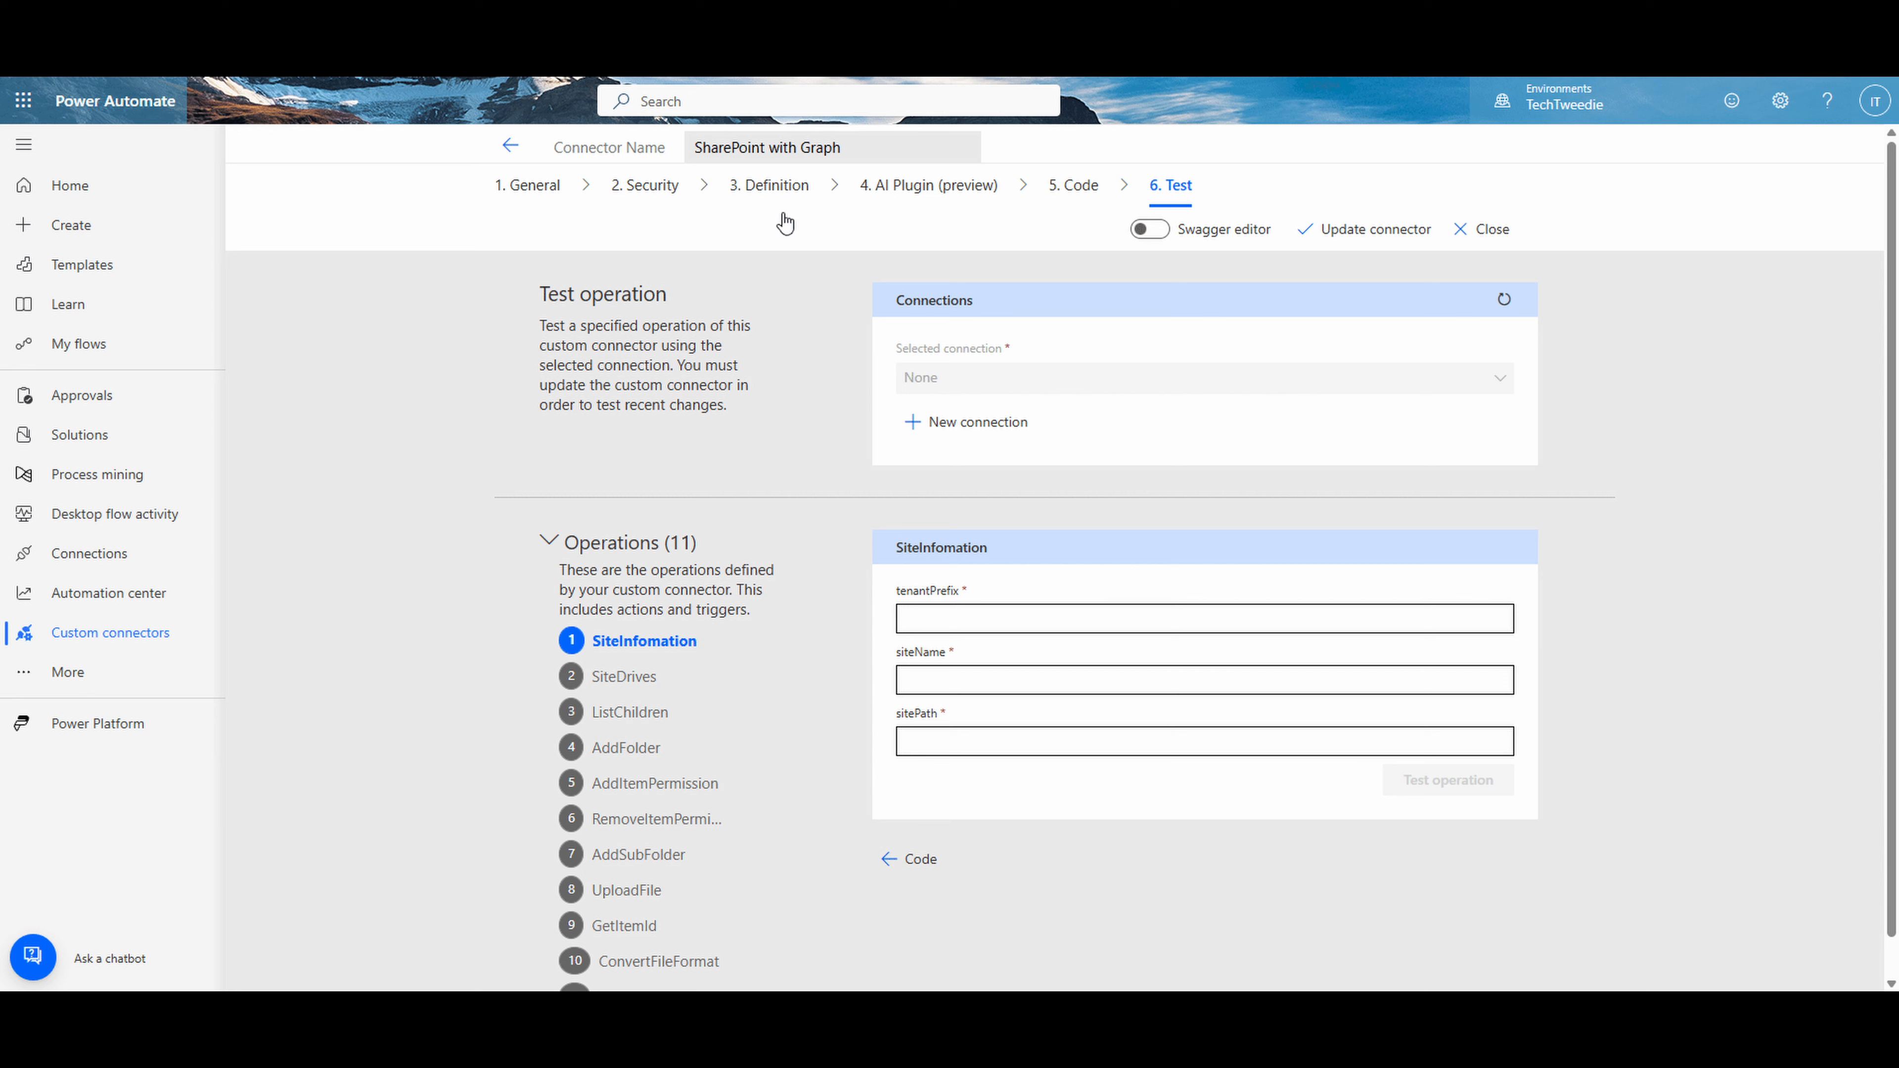
click(1506, 302)
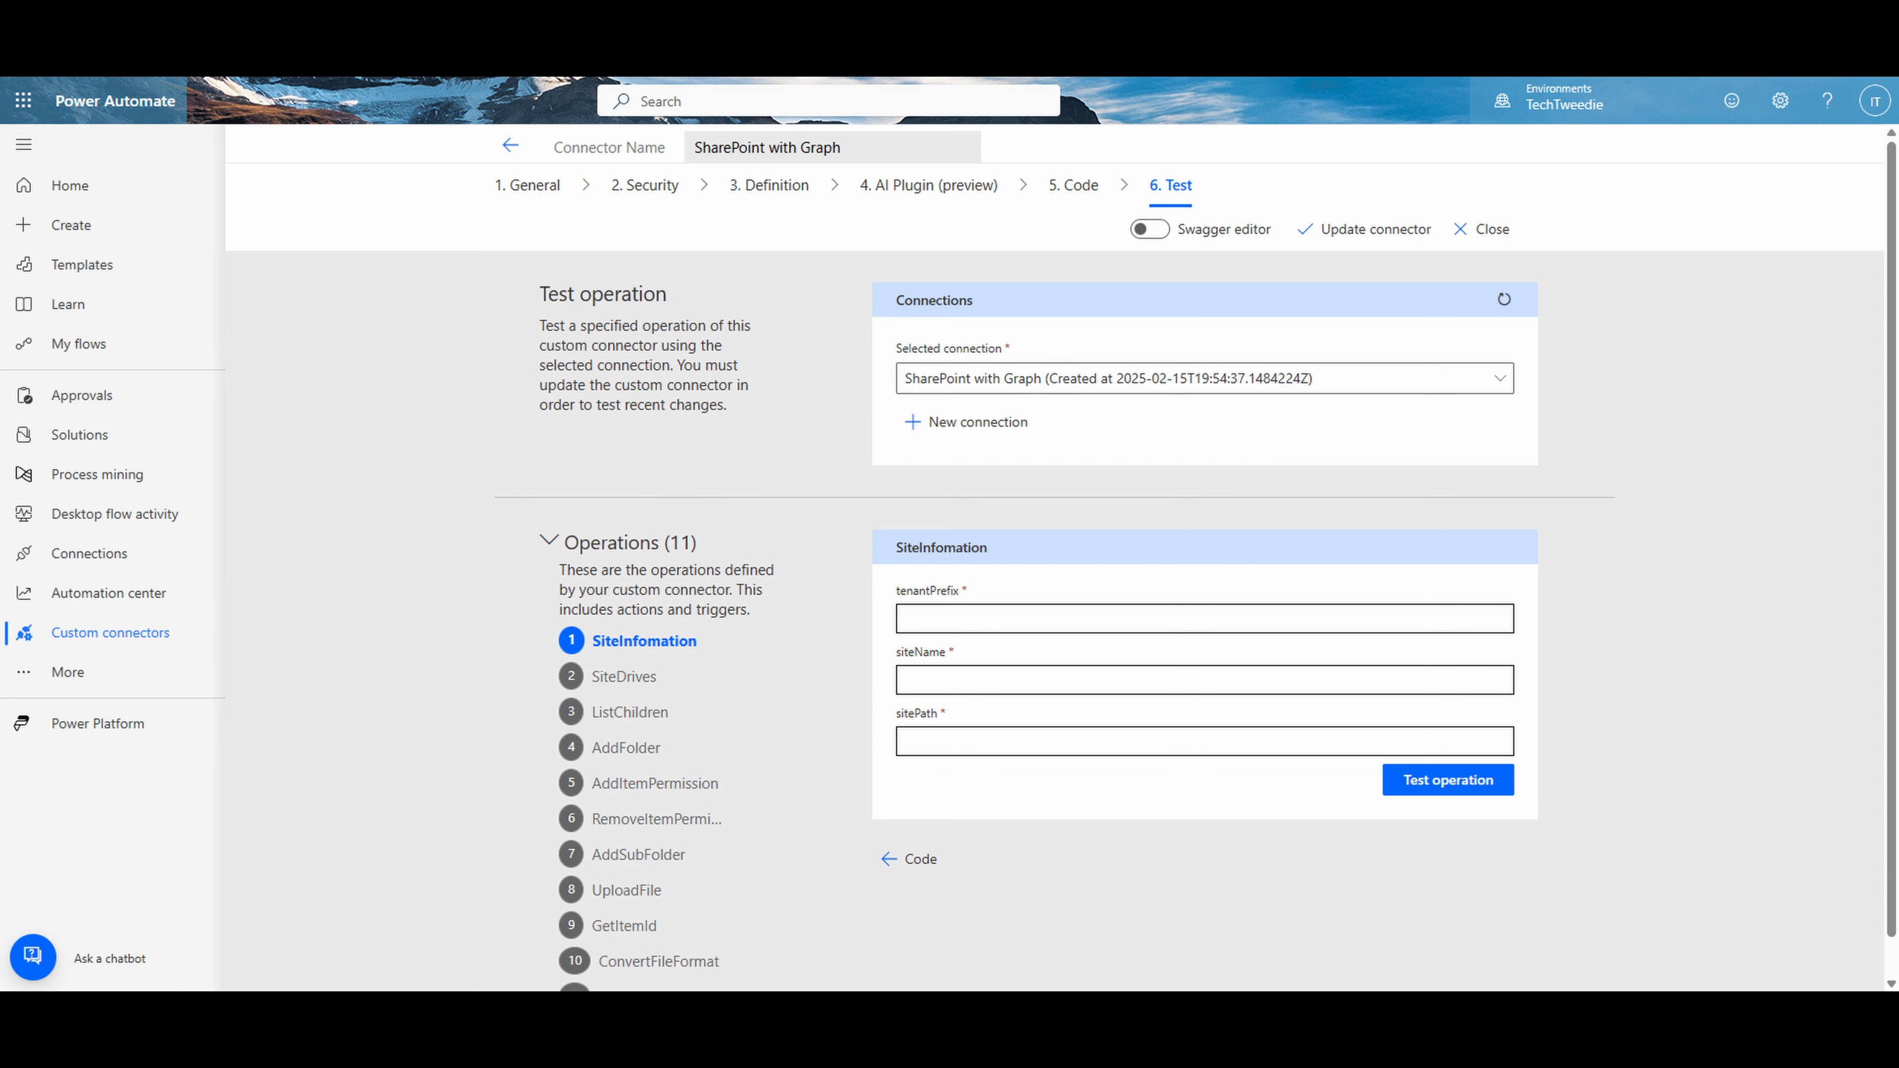
- Test the SiteInfomation operation with tenantPrefix "tweedtech", siteName "TechTweedieDemoSite1" and sitePath "sites", and review its response
click(977, 623)
text(tweedtech)
click(941, 679)
key(ctrl+v)
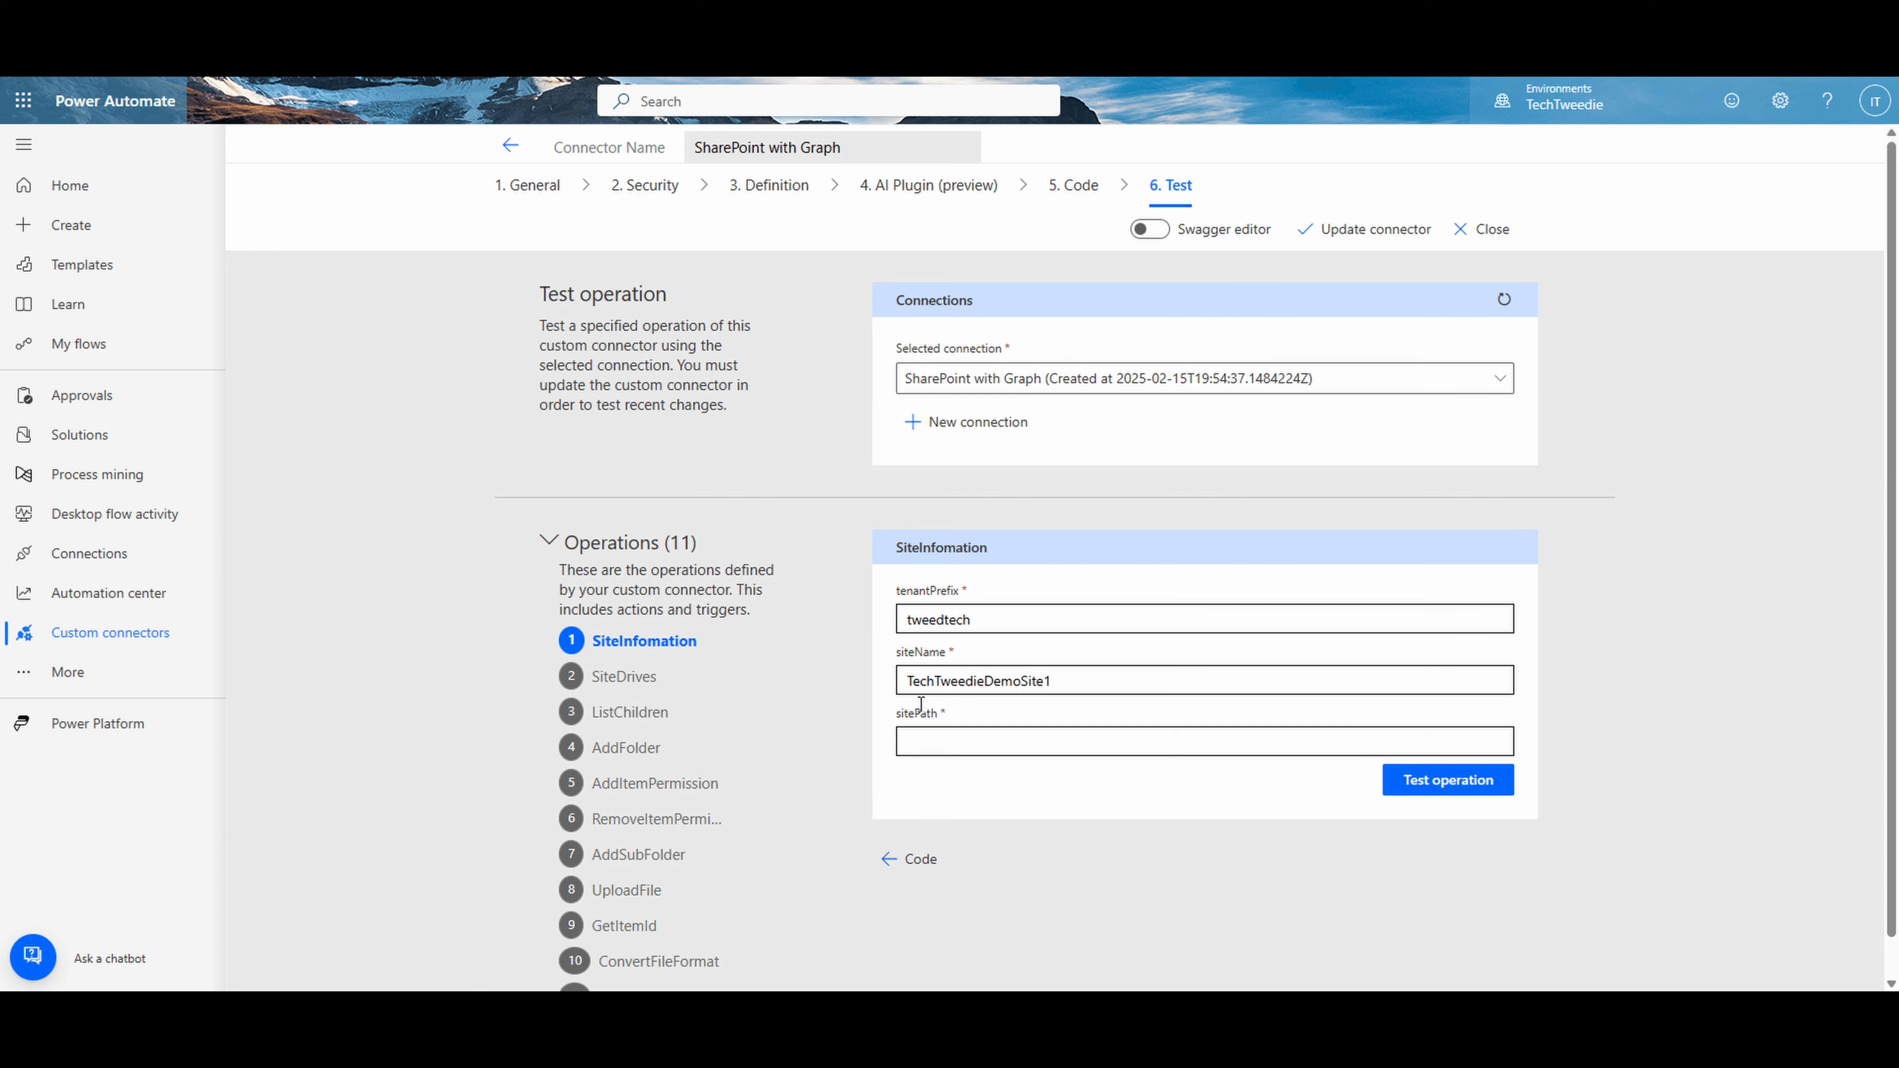
click(948, 737)
key(ctrl+v)
click(1446, 790)
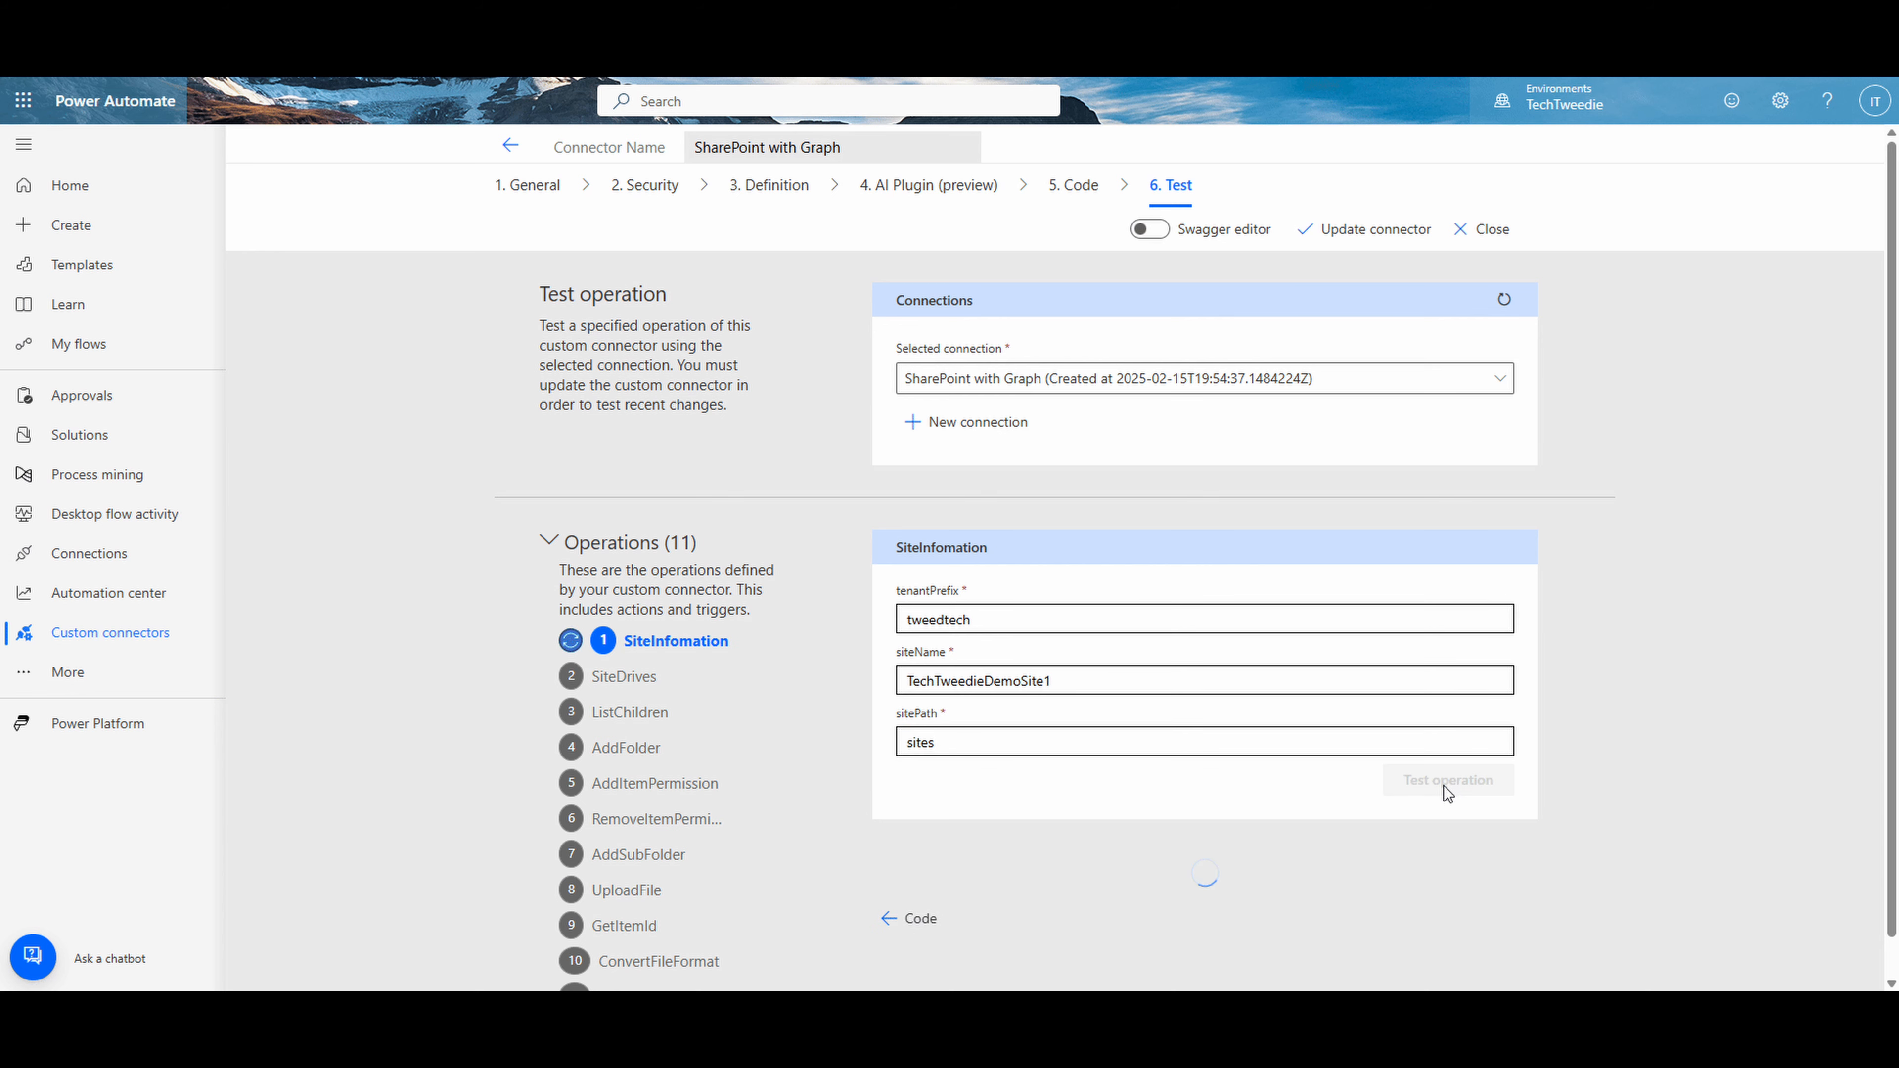
scroll(1209, 755, down, 6)
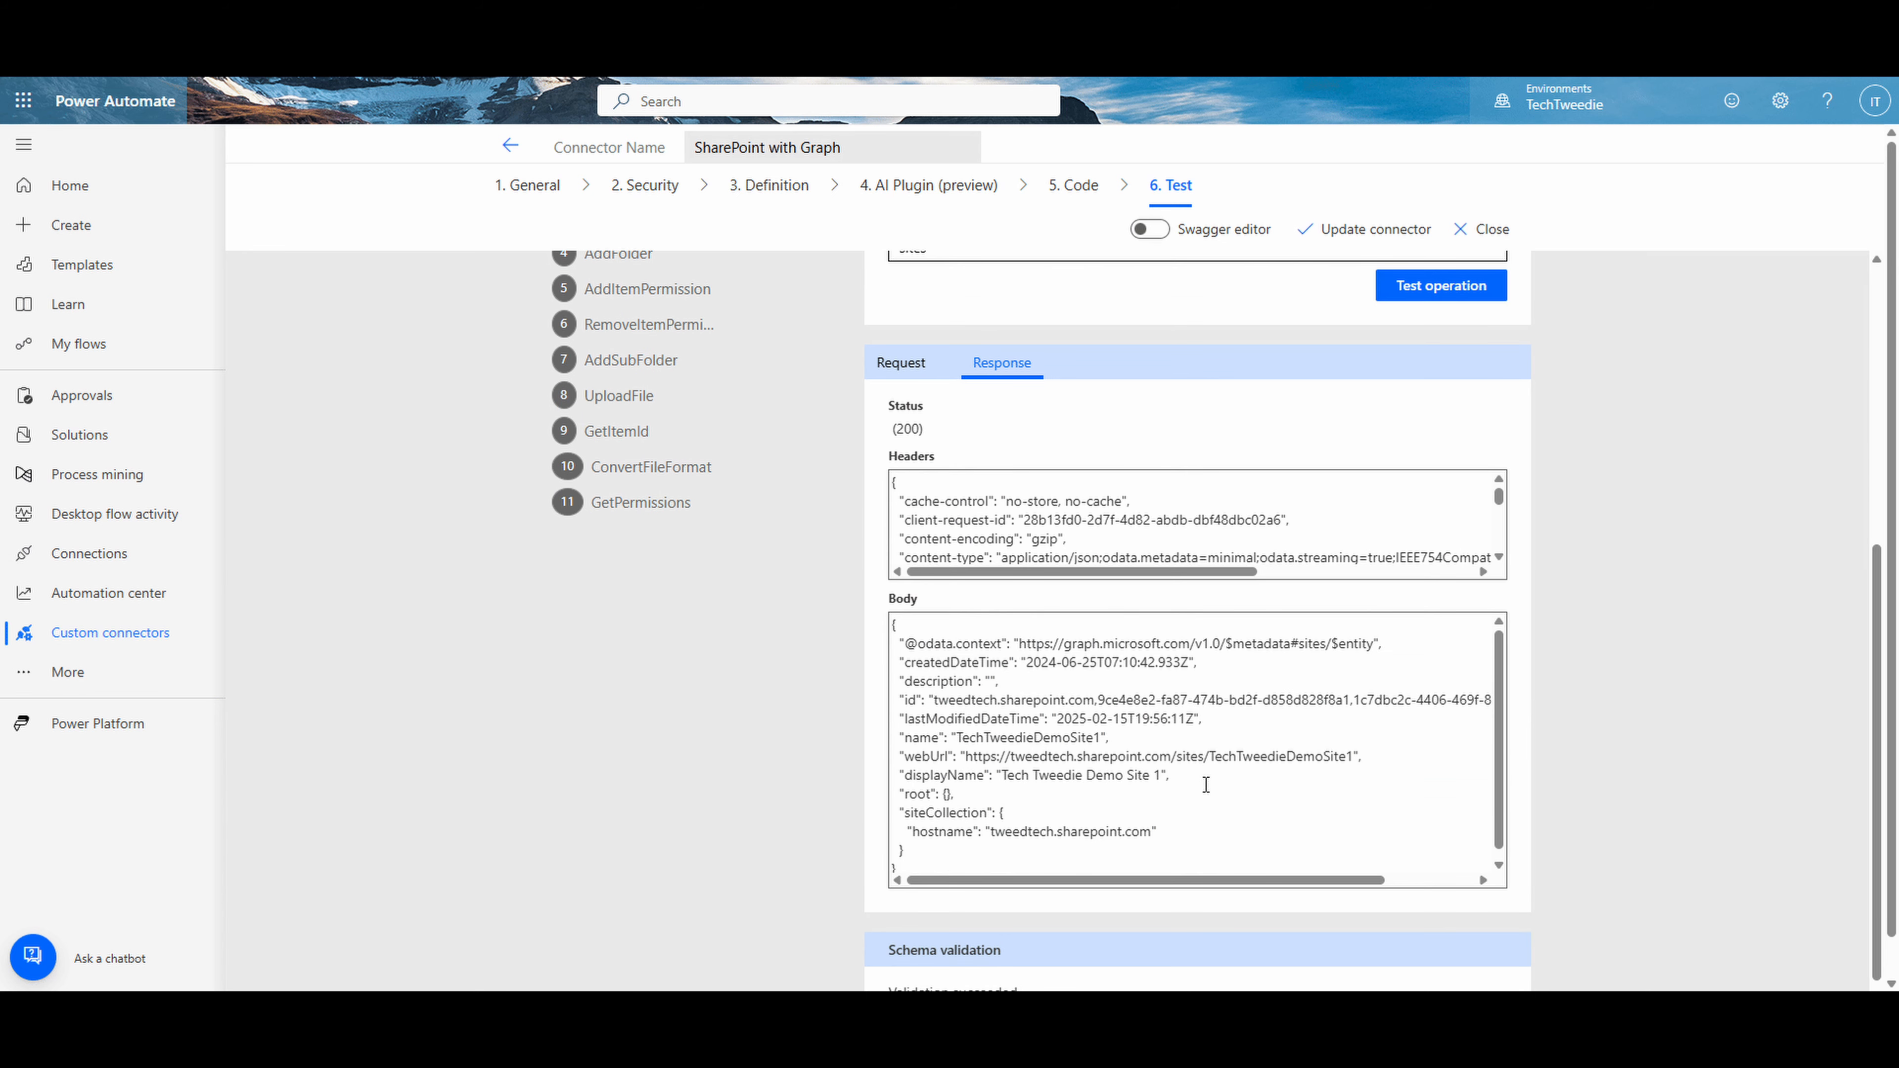
scroll(805, 576, up, 3)
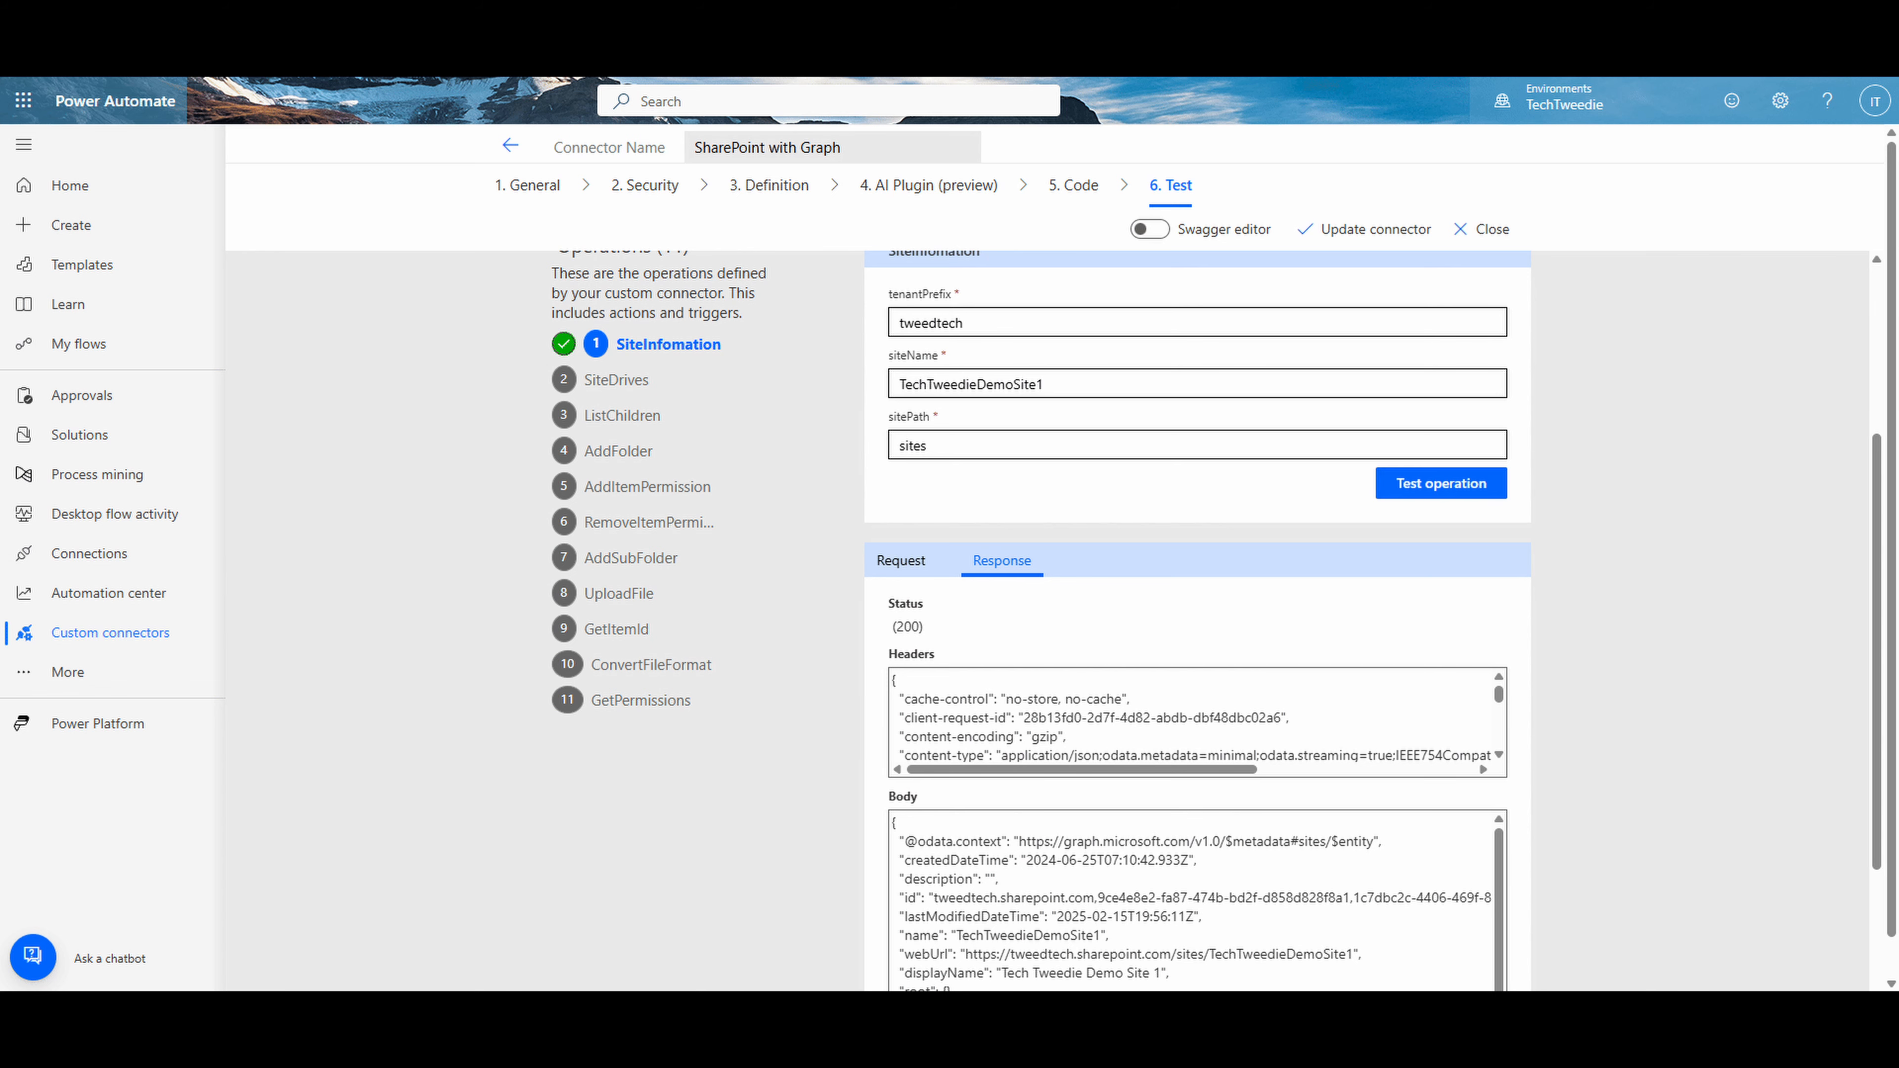
- Test the SiteDrives operation with siteID 9ce4e8e2-fa87-474b-bd2f-d858d828f8a1
click(623, 379)
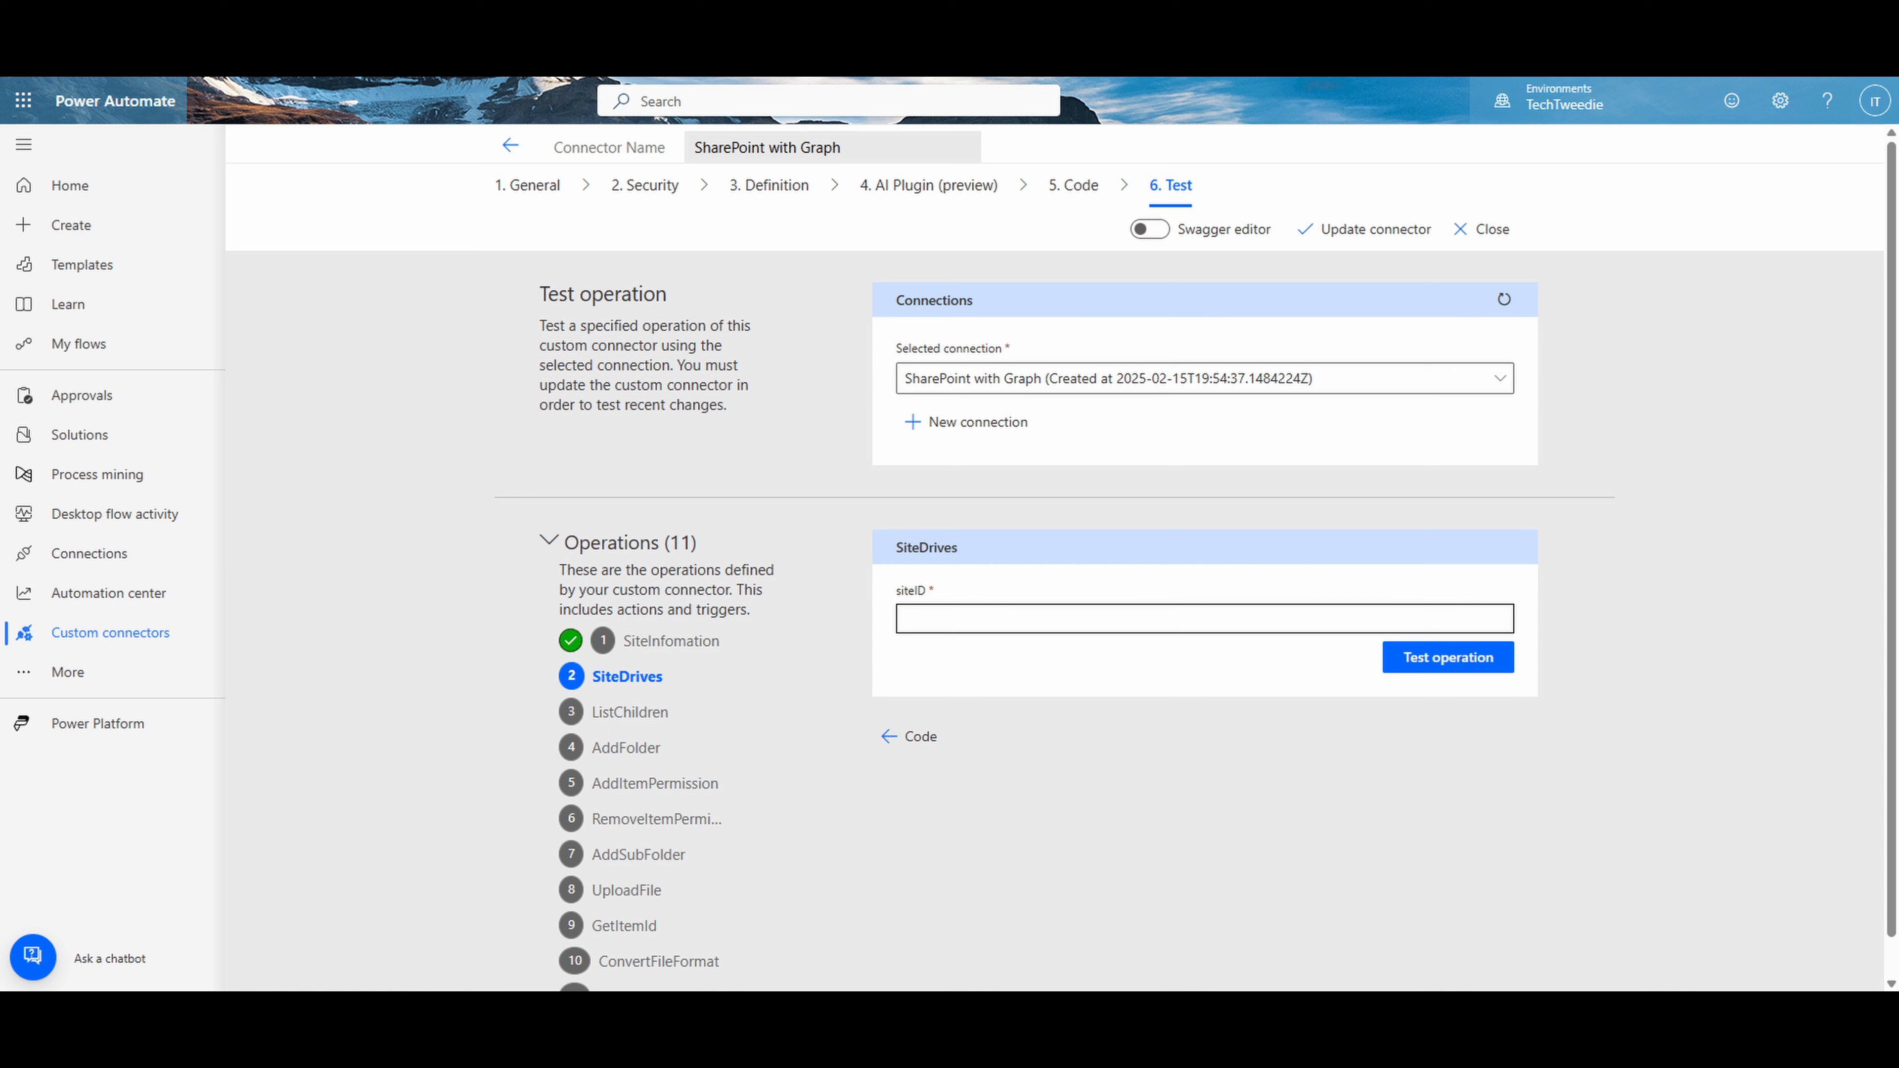
click(1131, 617)
key(ctrl+v)
click(1391, 671)
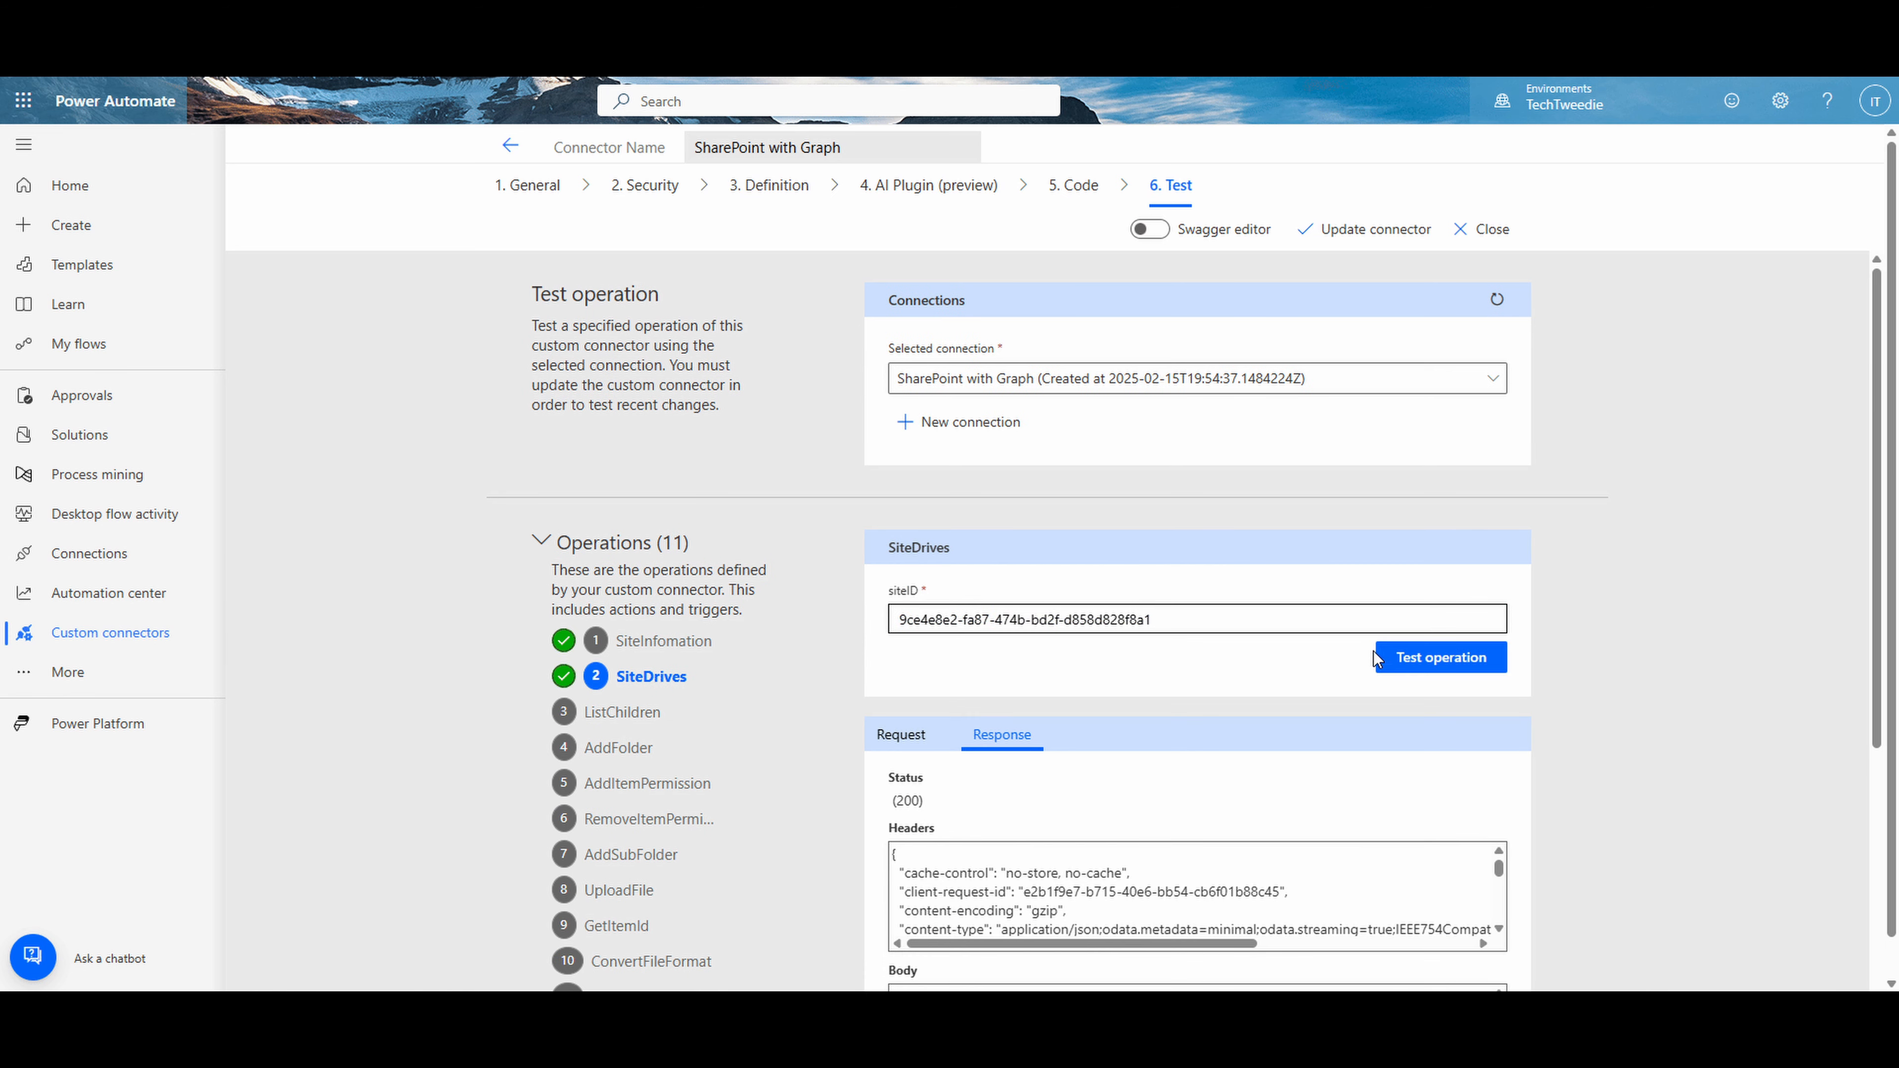
- Copy the drive ID of the "test" document library from the SiteDrives response body
scroll(1371, 644, down, 5)
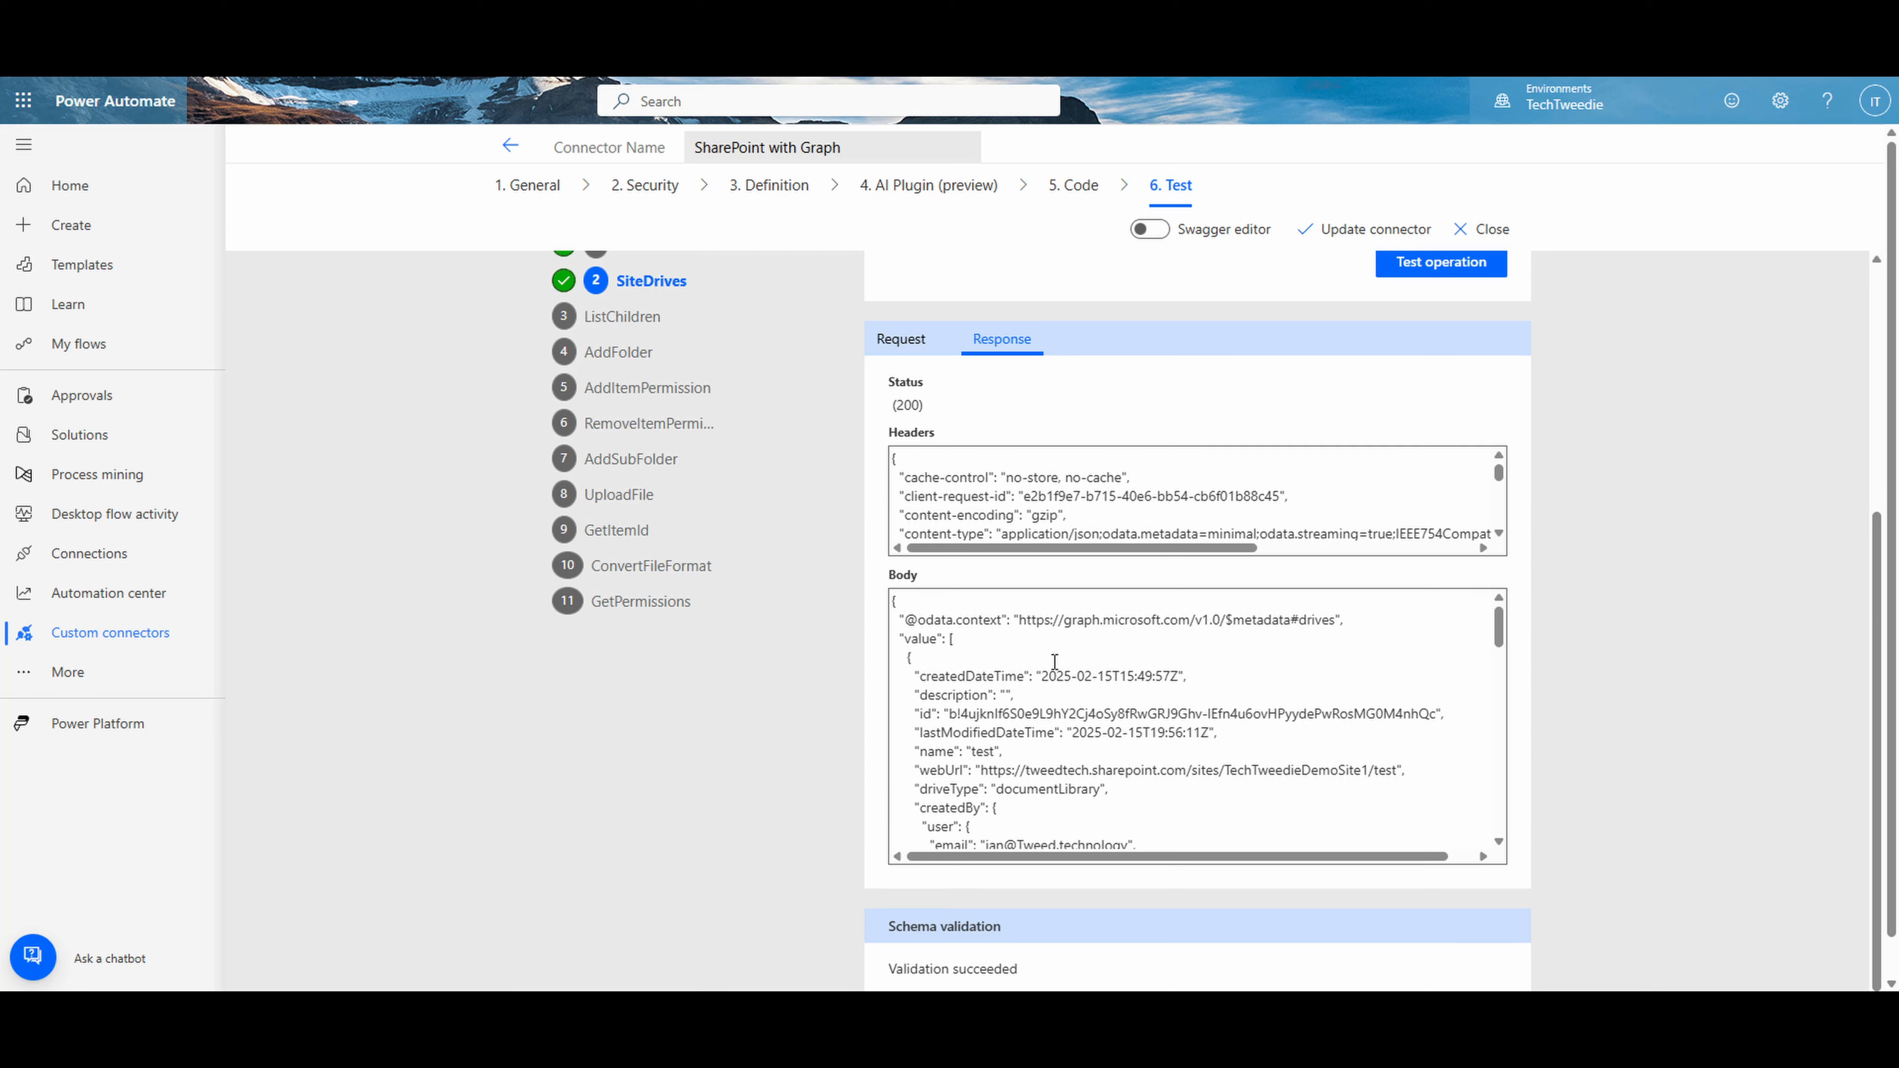
scroll(1091, 652, down, 2)
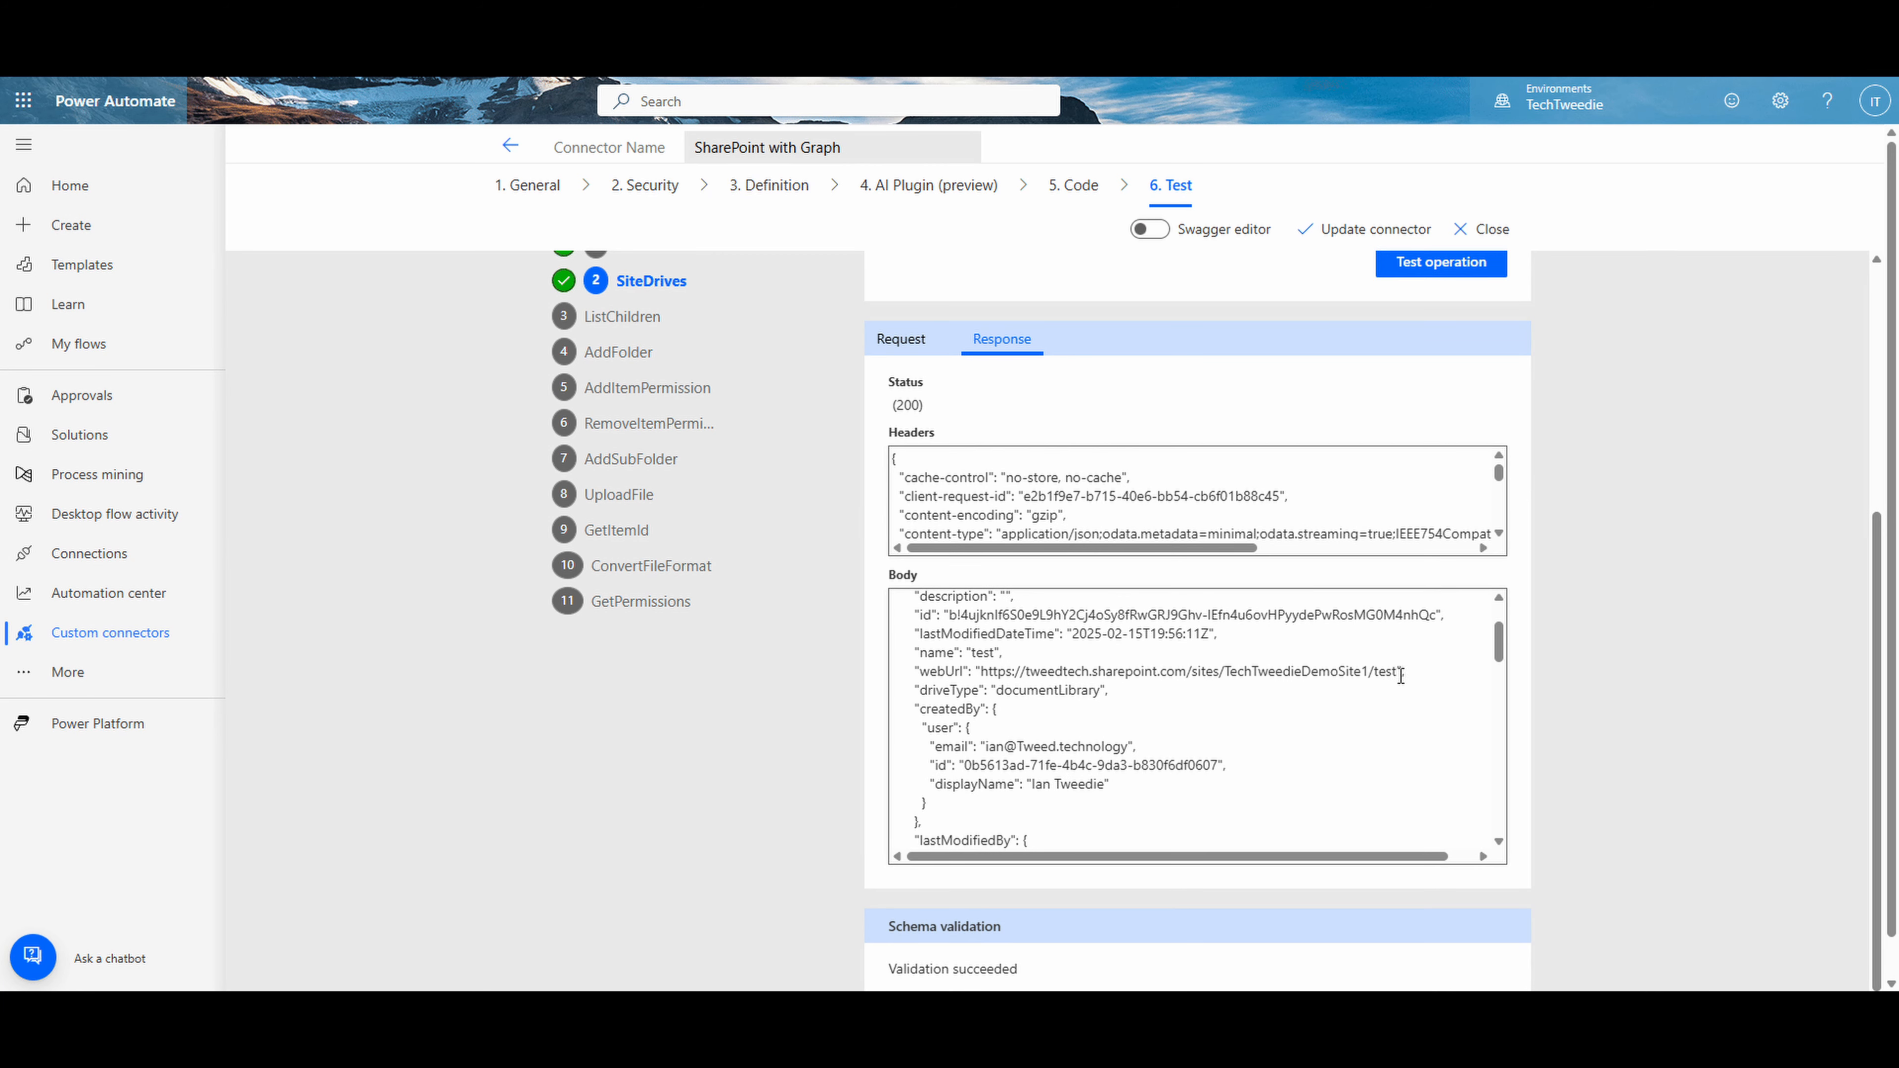
drag(1397, 671, 1374, 677)
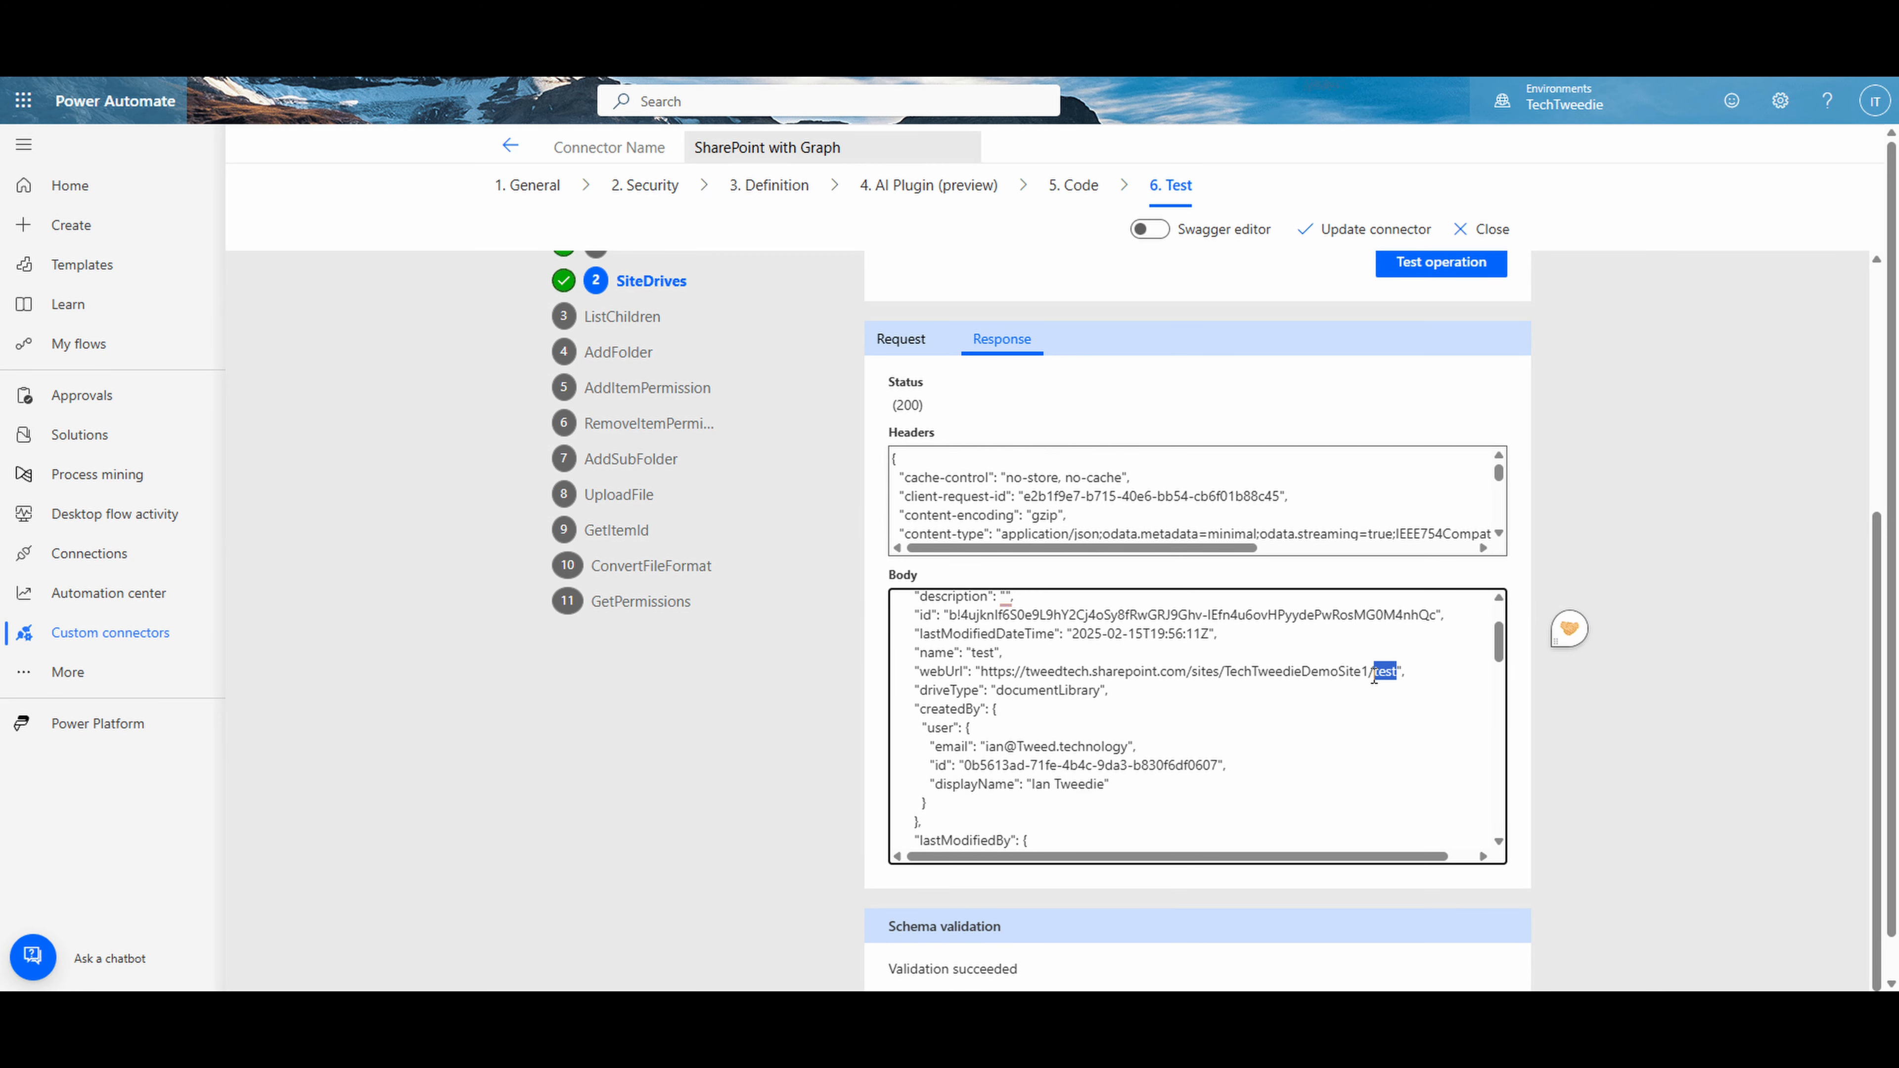
drag(947, 614, 1436, 619)
key(ctrl+c)
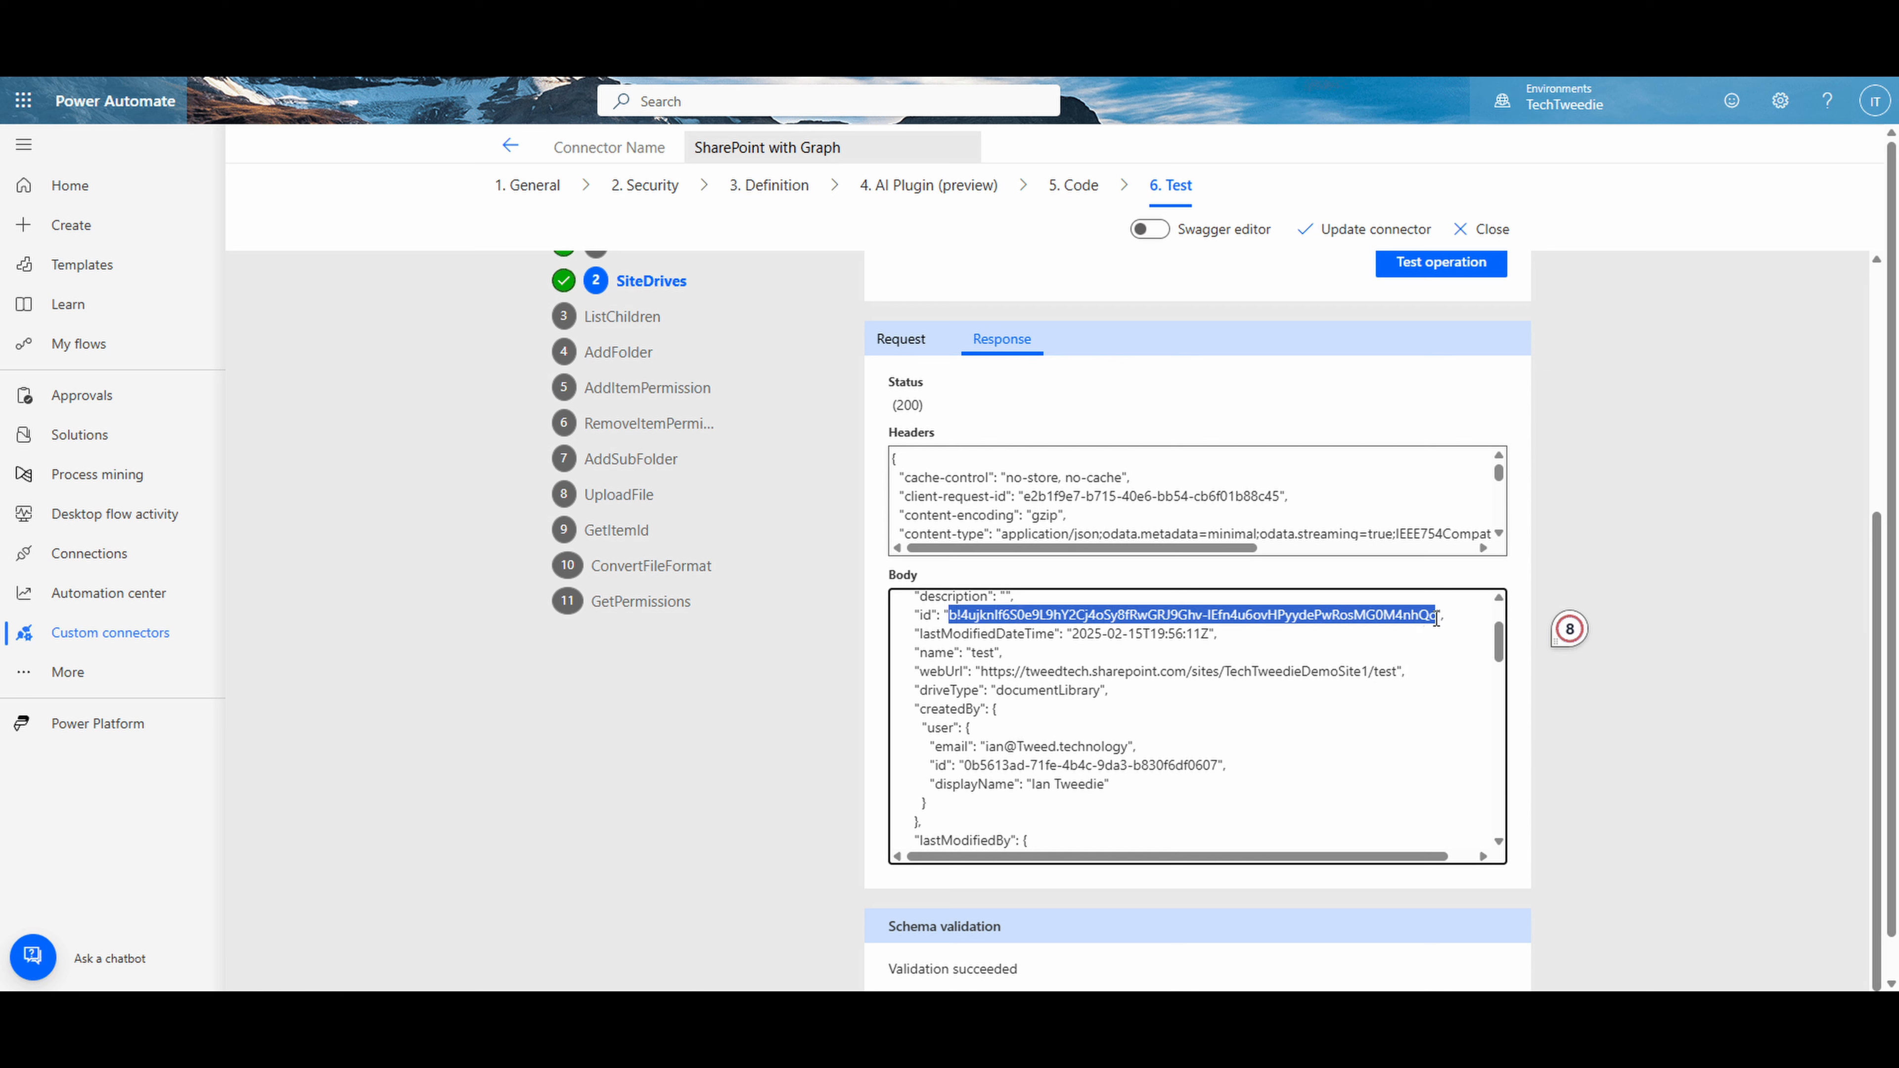
key(alt+Tab)
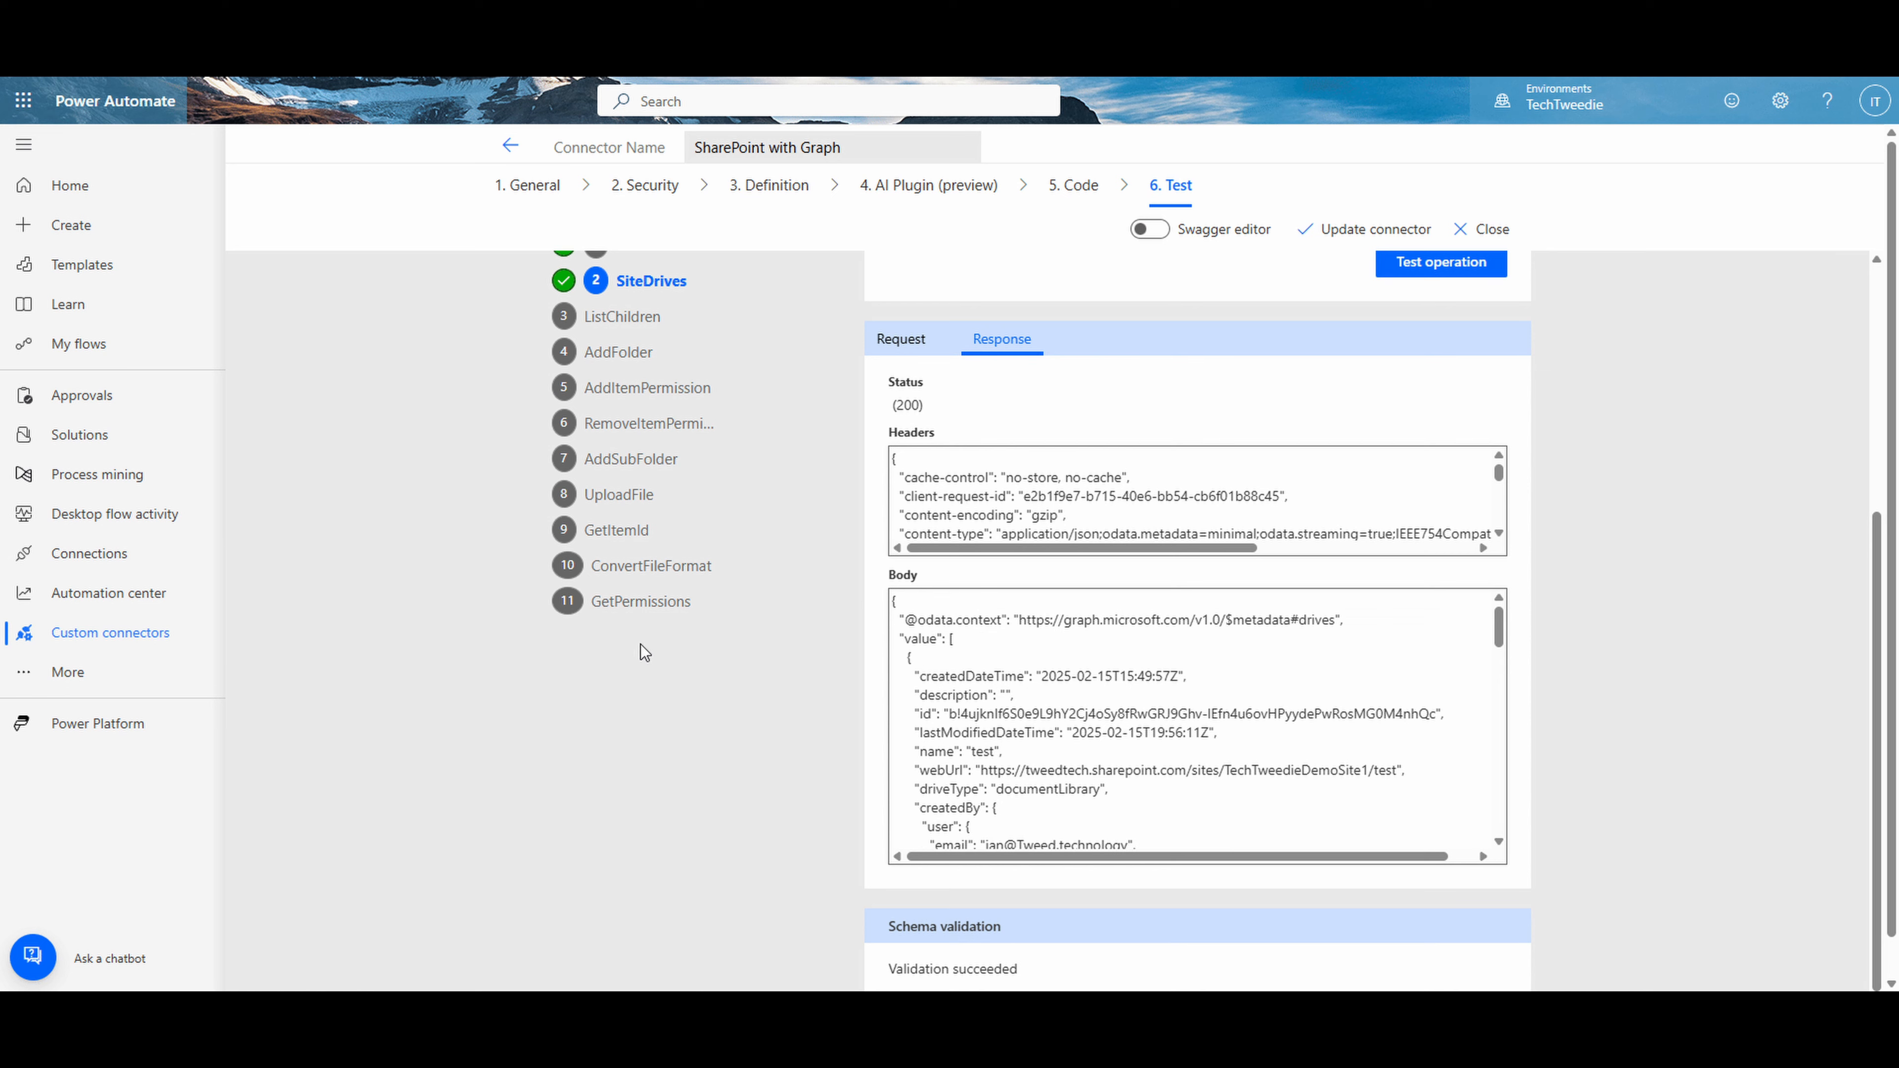
- In the AddFolder operation, set siteID to 9ce4e8e2-fa87-474b-bd2f-d858d828f8a1 and paste the "test" library's drive ID as driveID
click(625, 353)
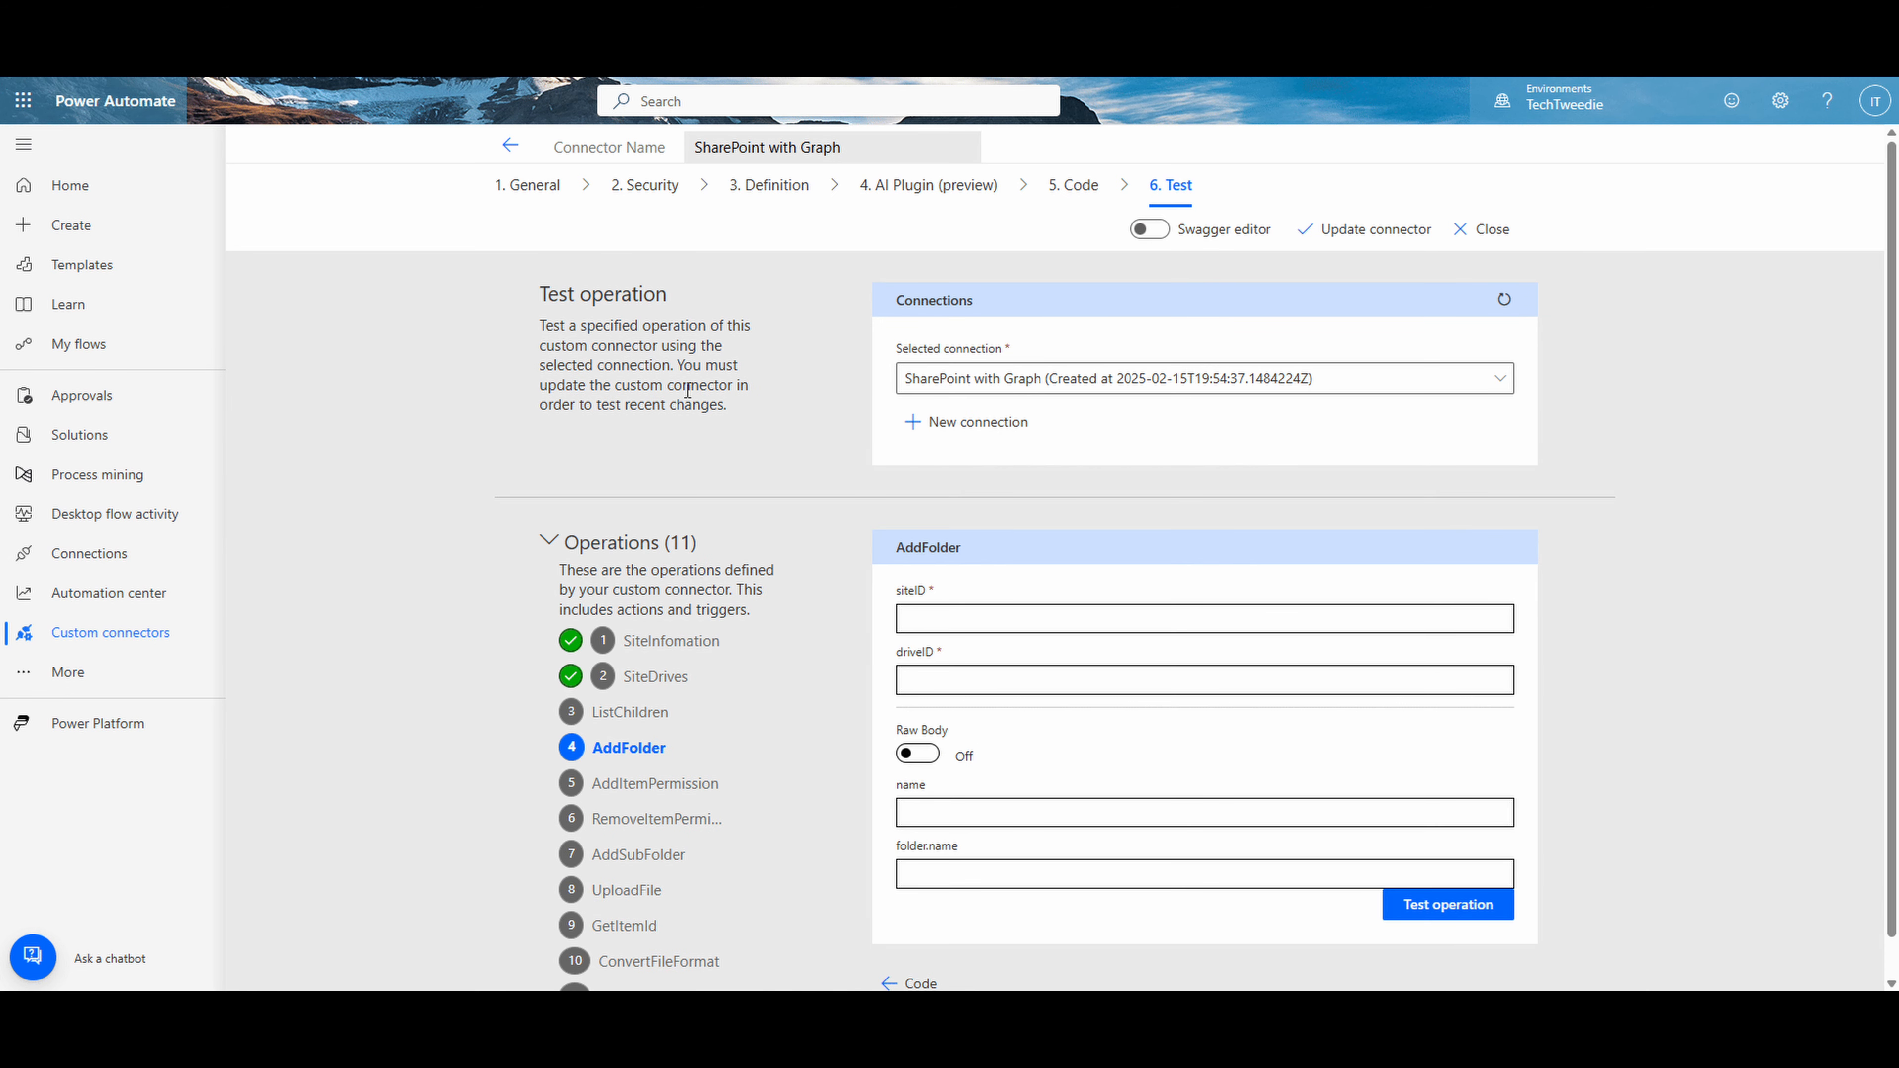
click(983, 622)
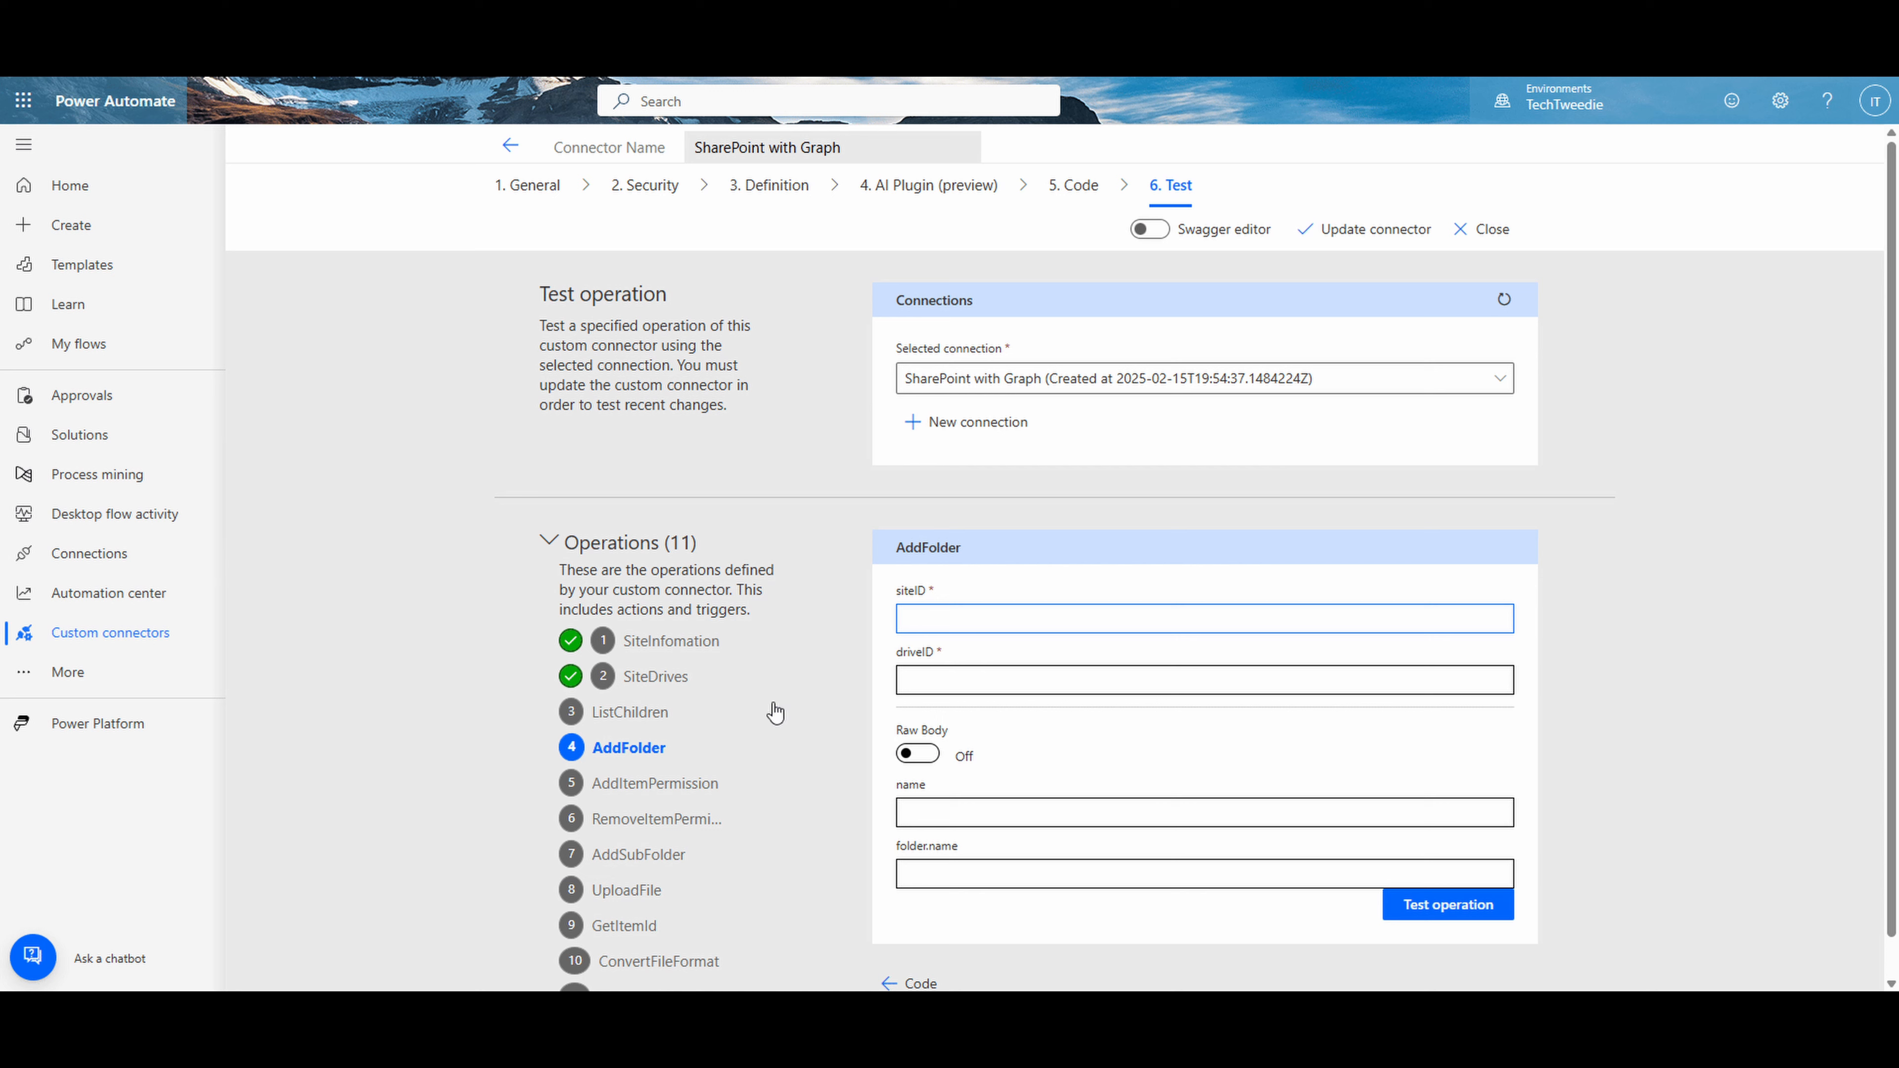
click(237, 1011)
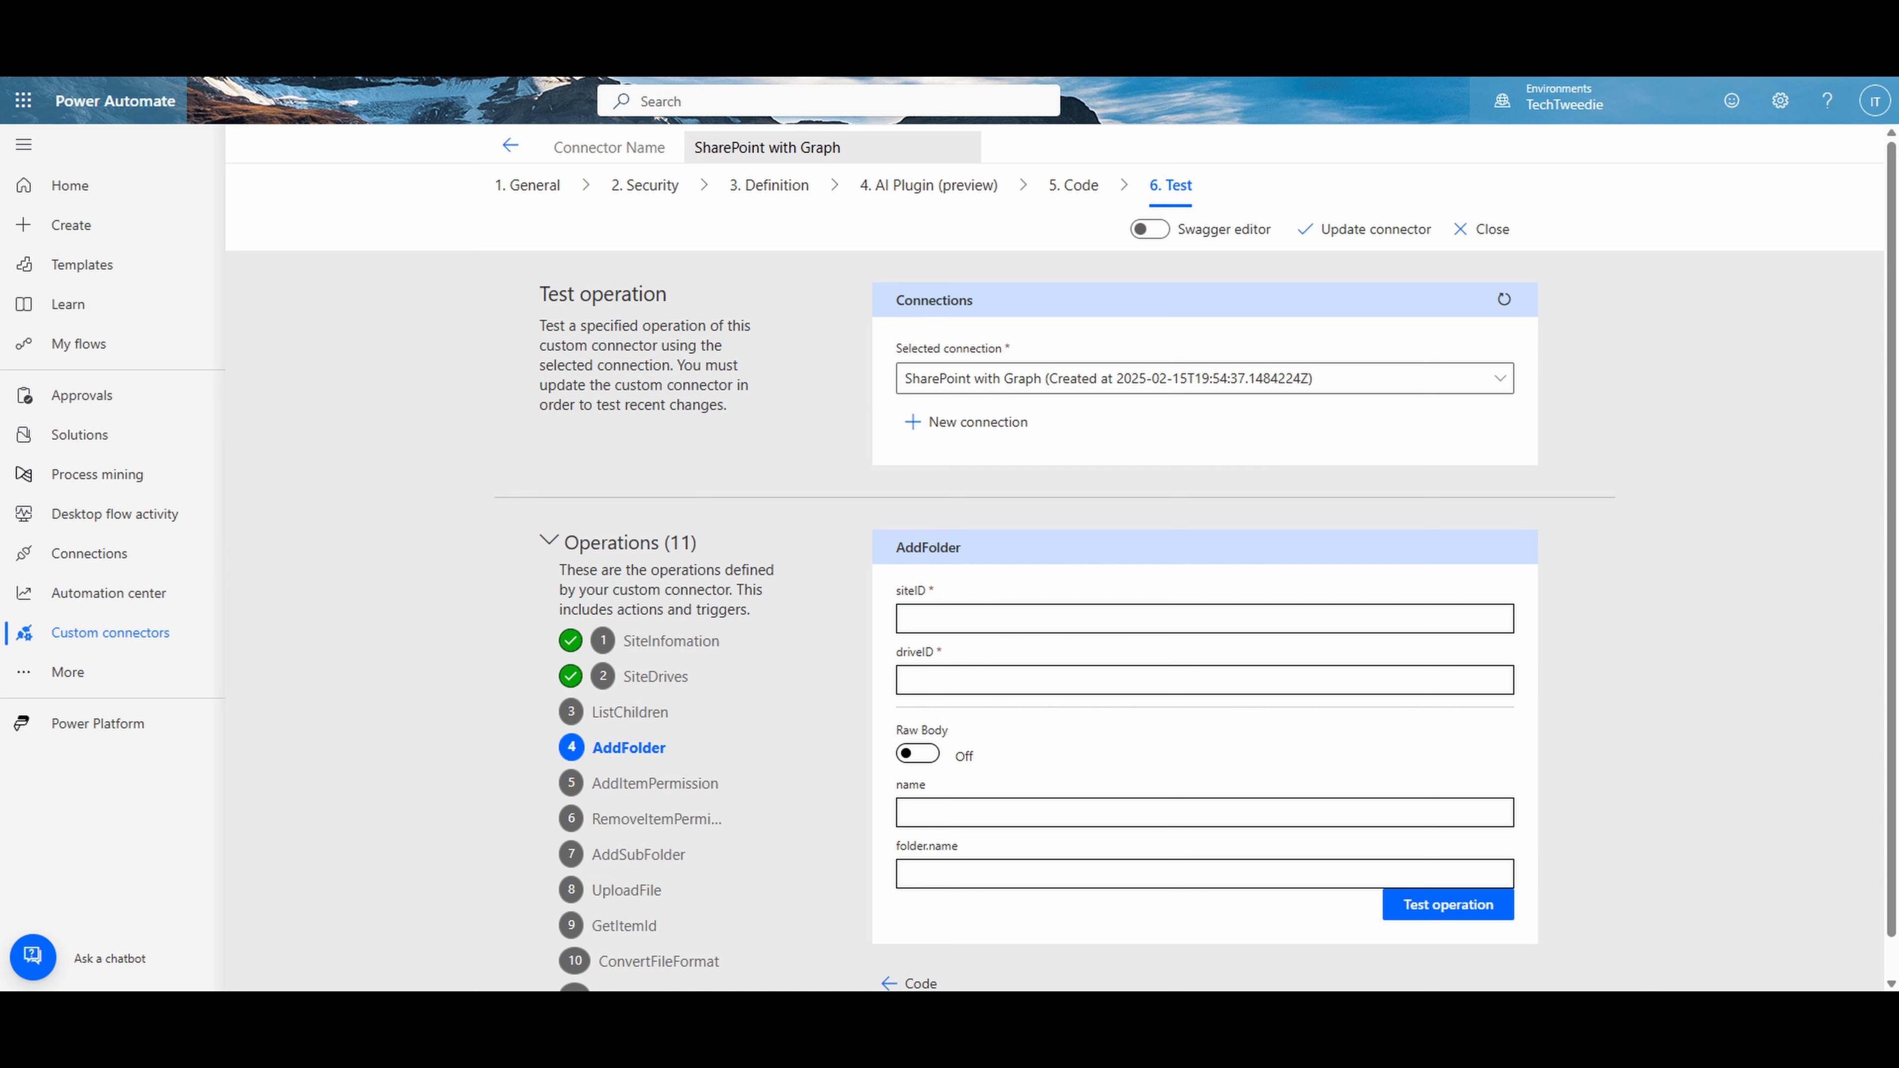
click(1054, 609)
key(ctrl+v)
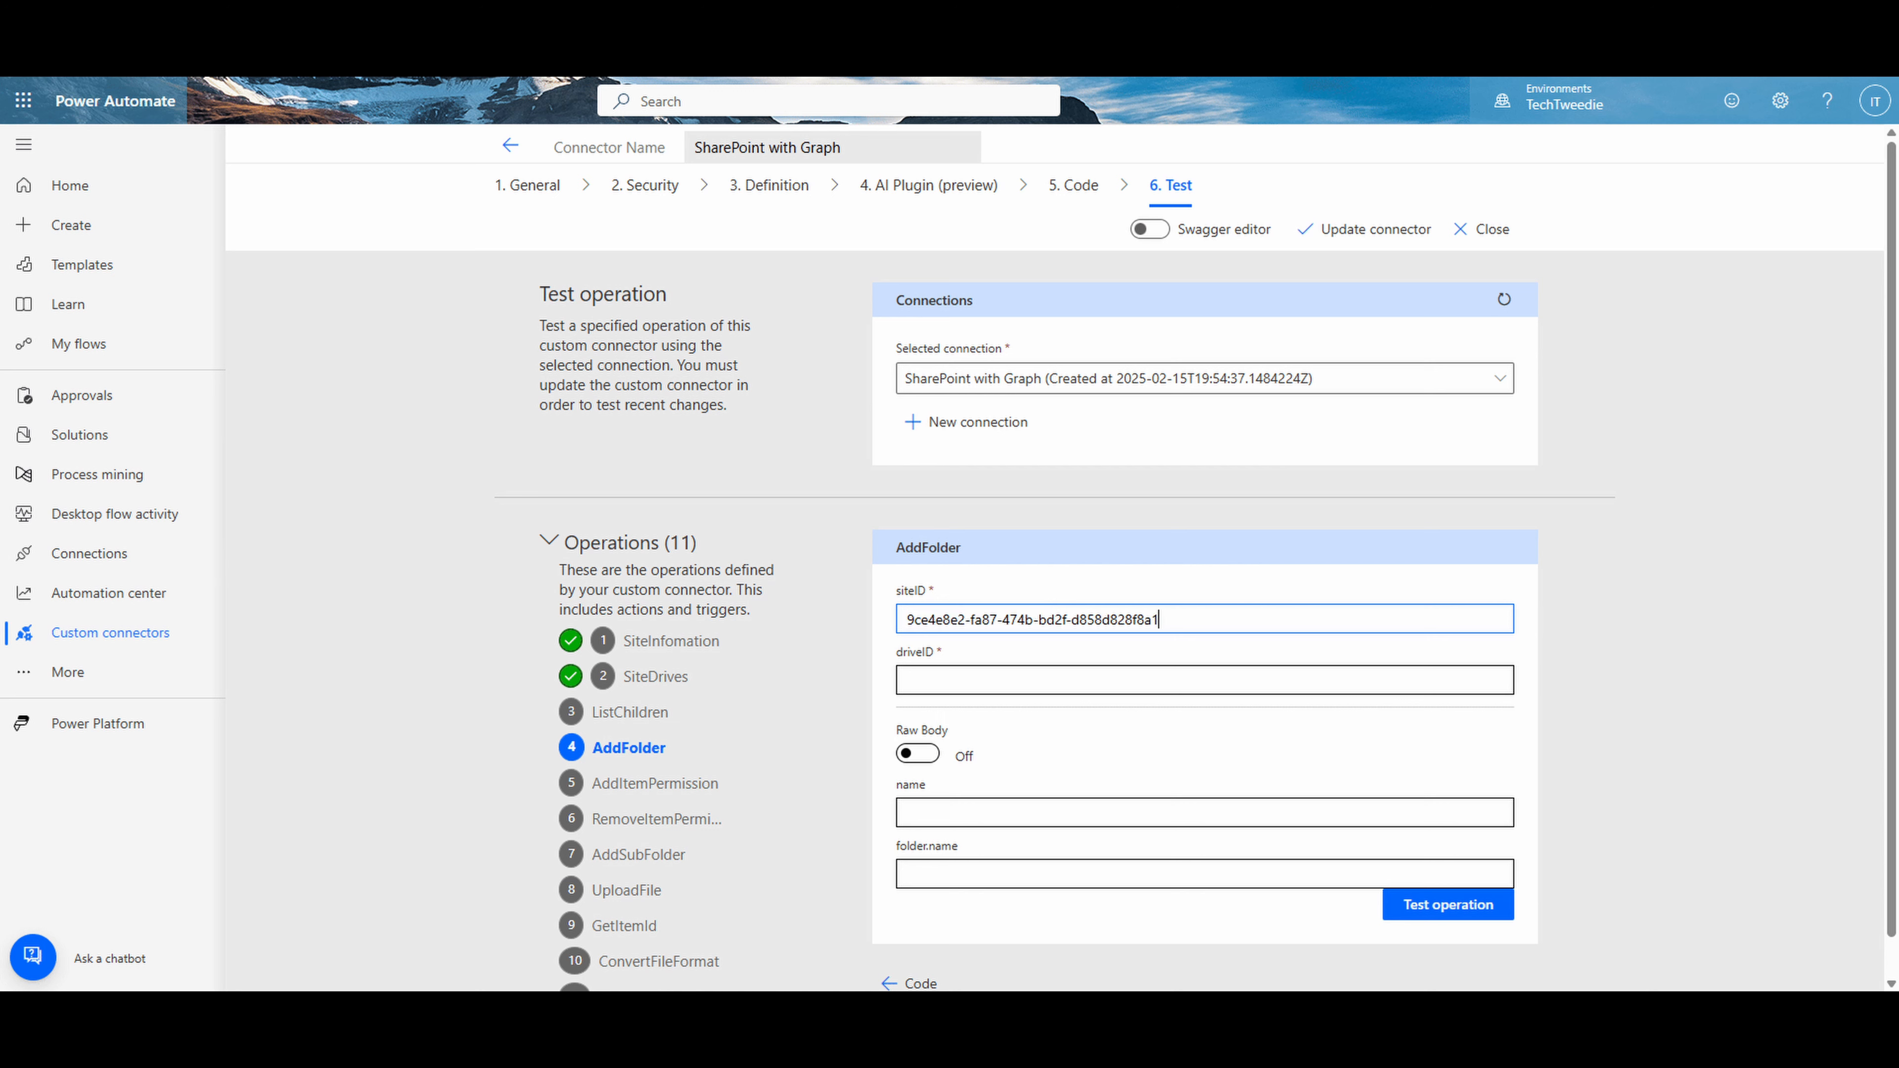
key(alt+Tab)
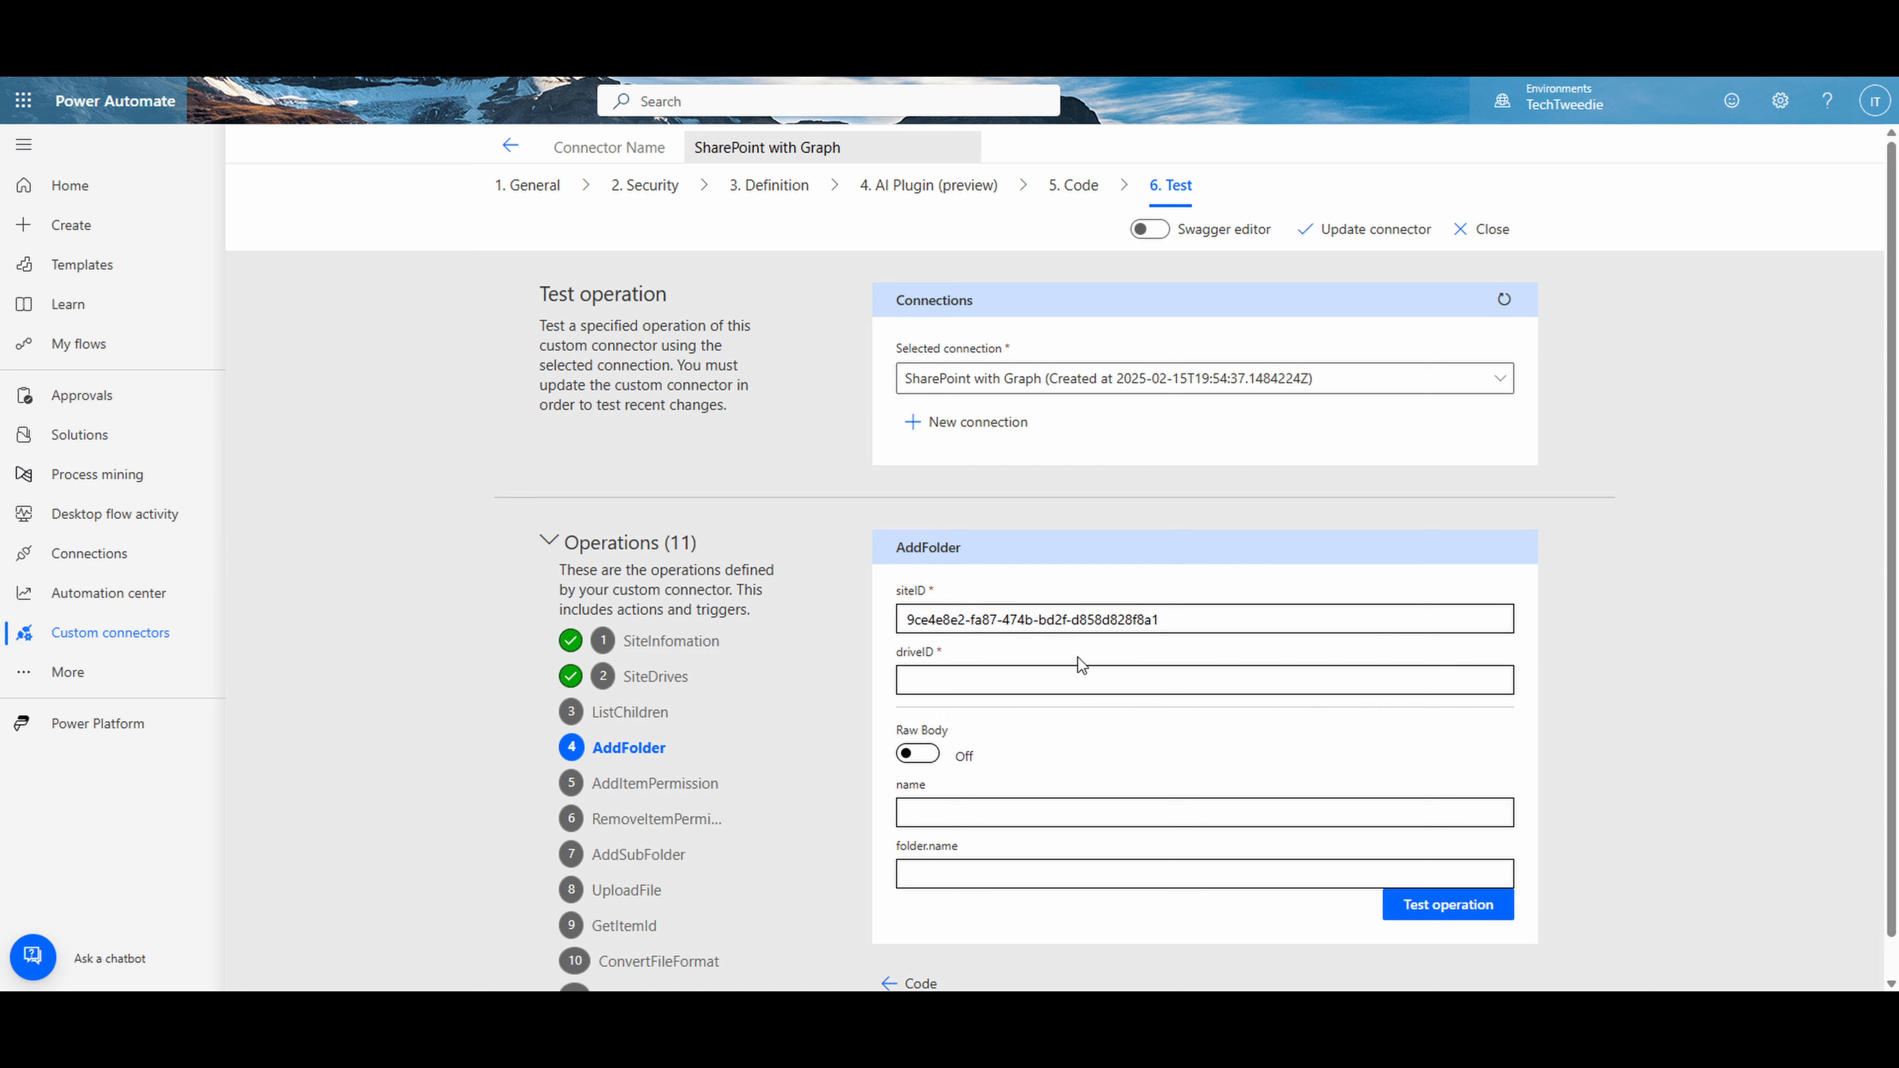
click(1088, 681)
key(ctrl+v)
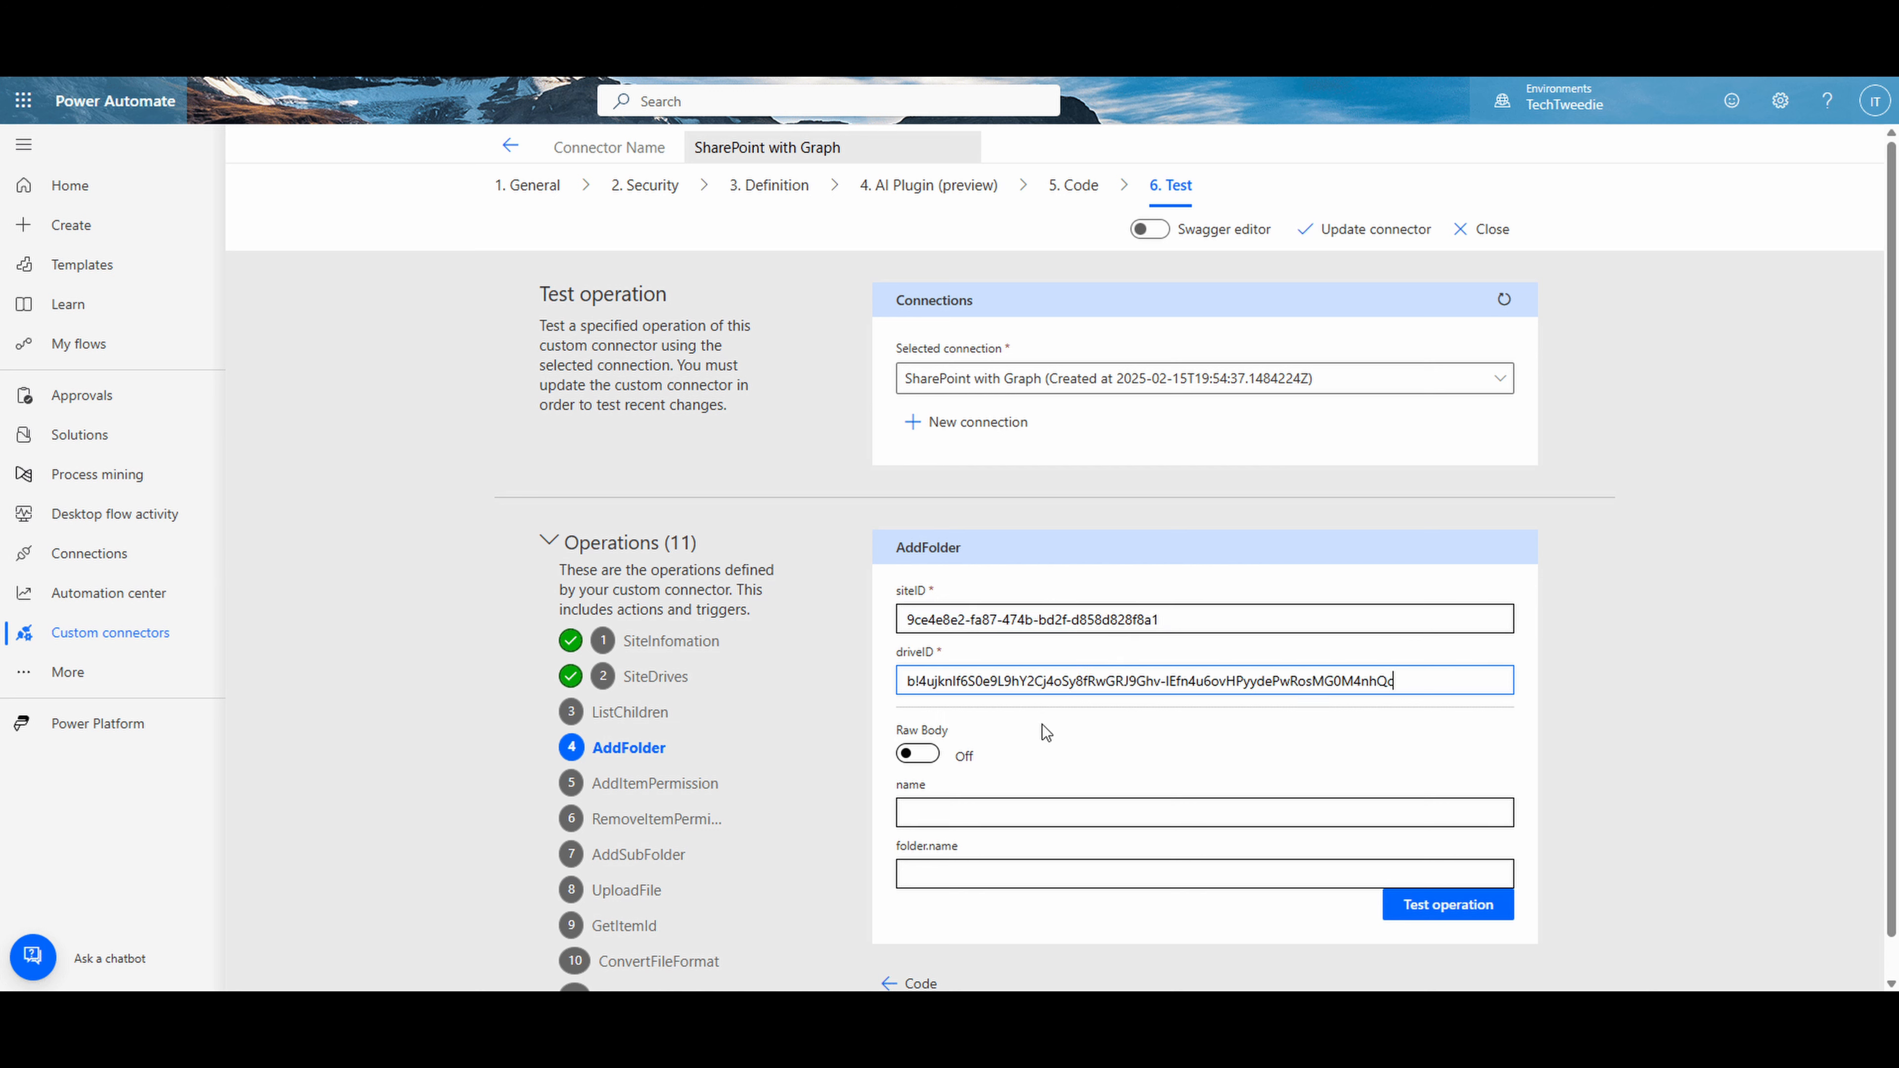
- Set both name and folder.name to "test2" in the AddFolder operation and run its test
click(965, 809)
text(tes)
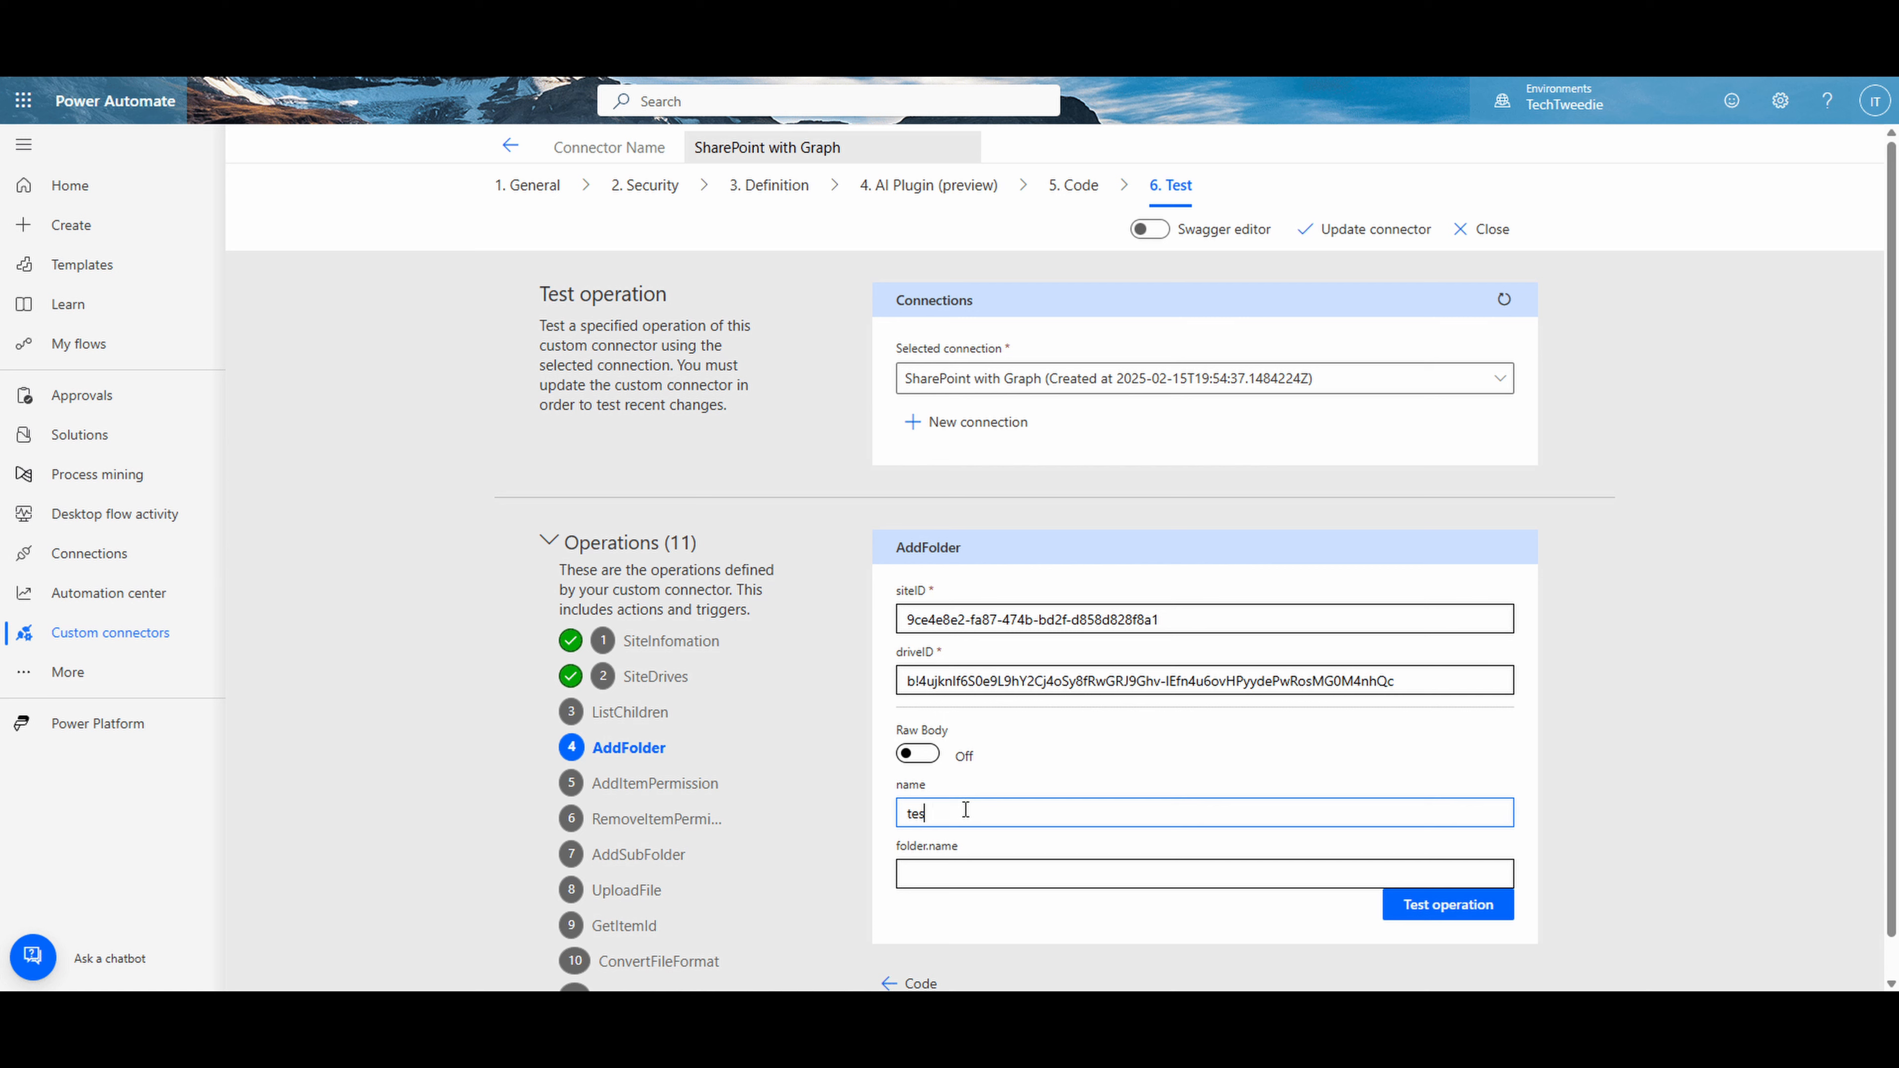
text(t2)
click(966, 869)
text(test)
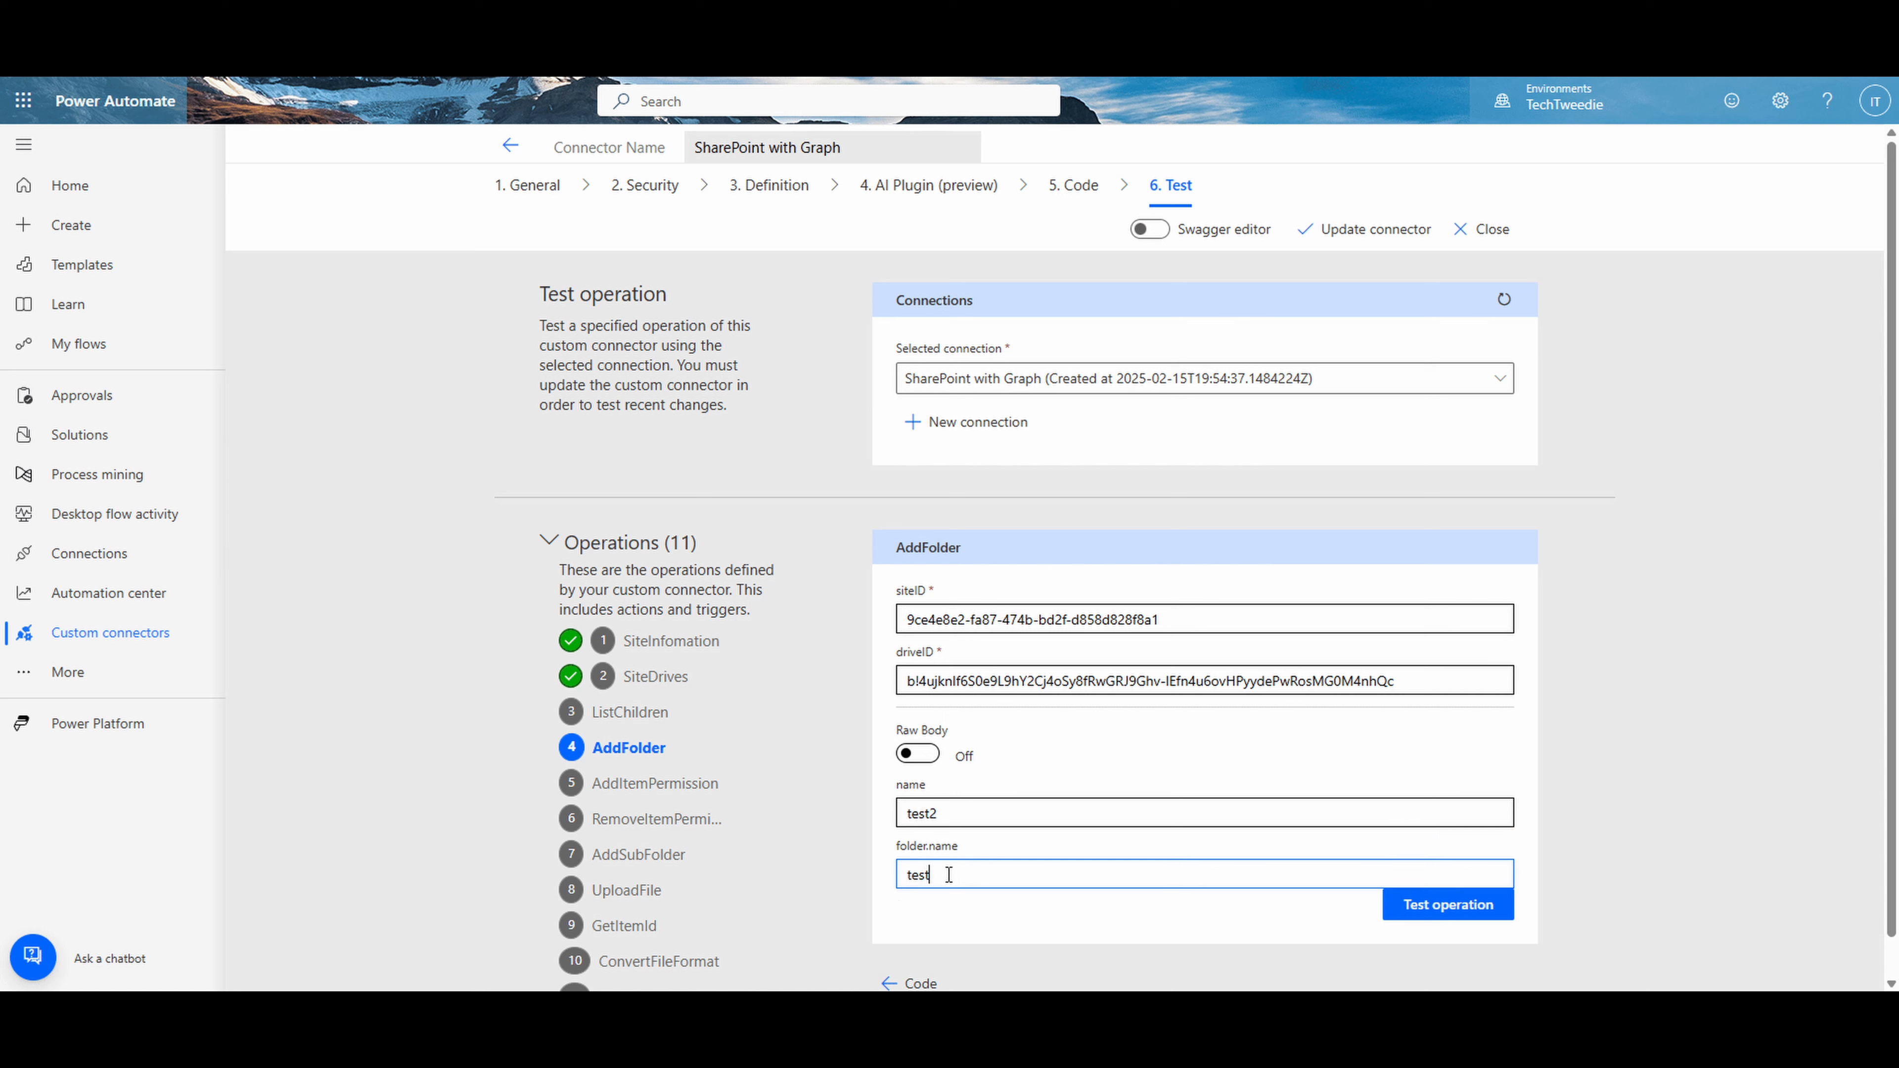
text(2)
click(1446, 919)
- Find the "test2" folder's id in the AddFolder response body and select it for copying
scroll(1504, 777, down, 5)
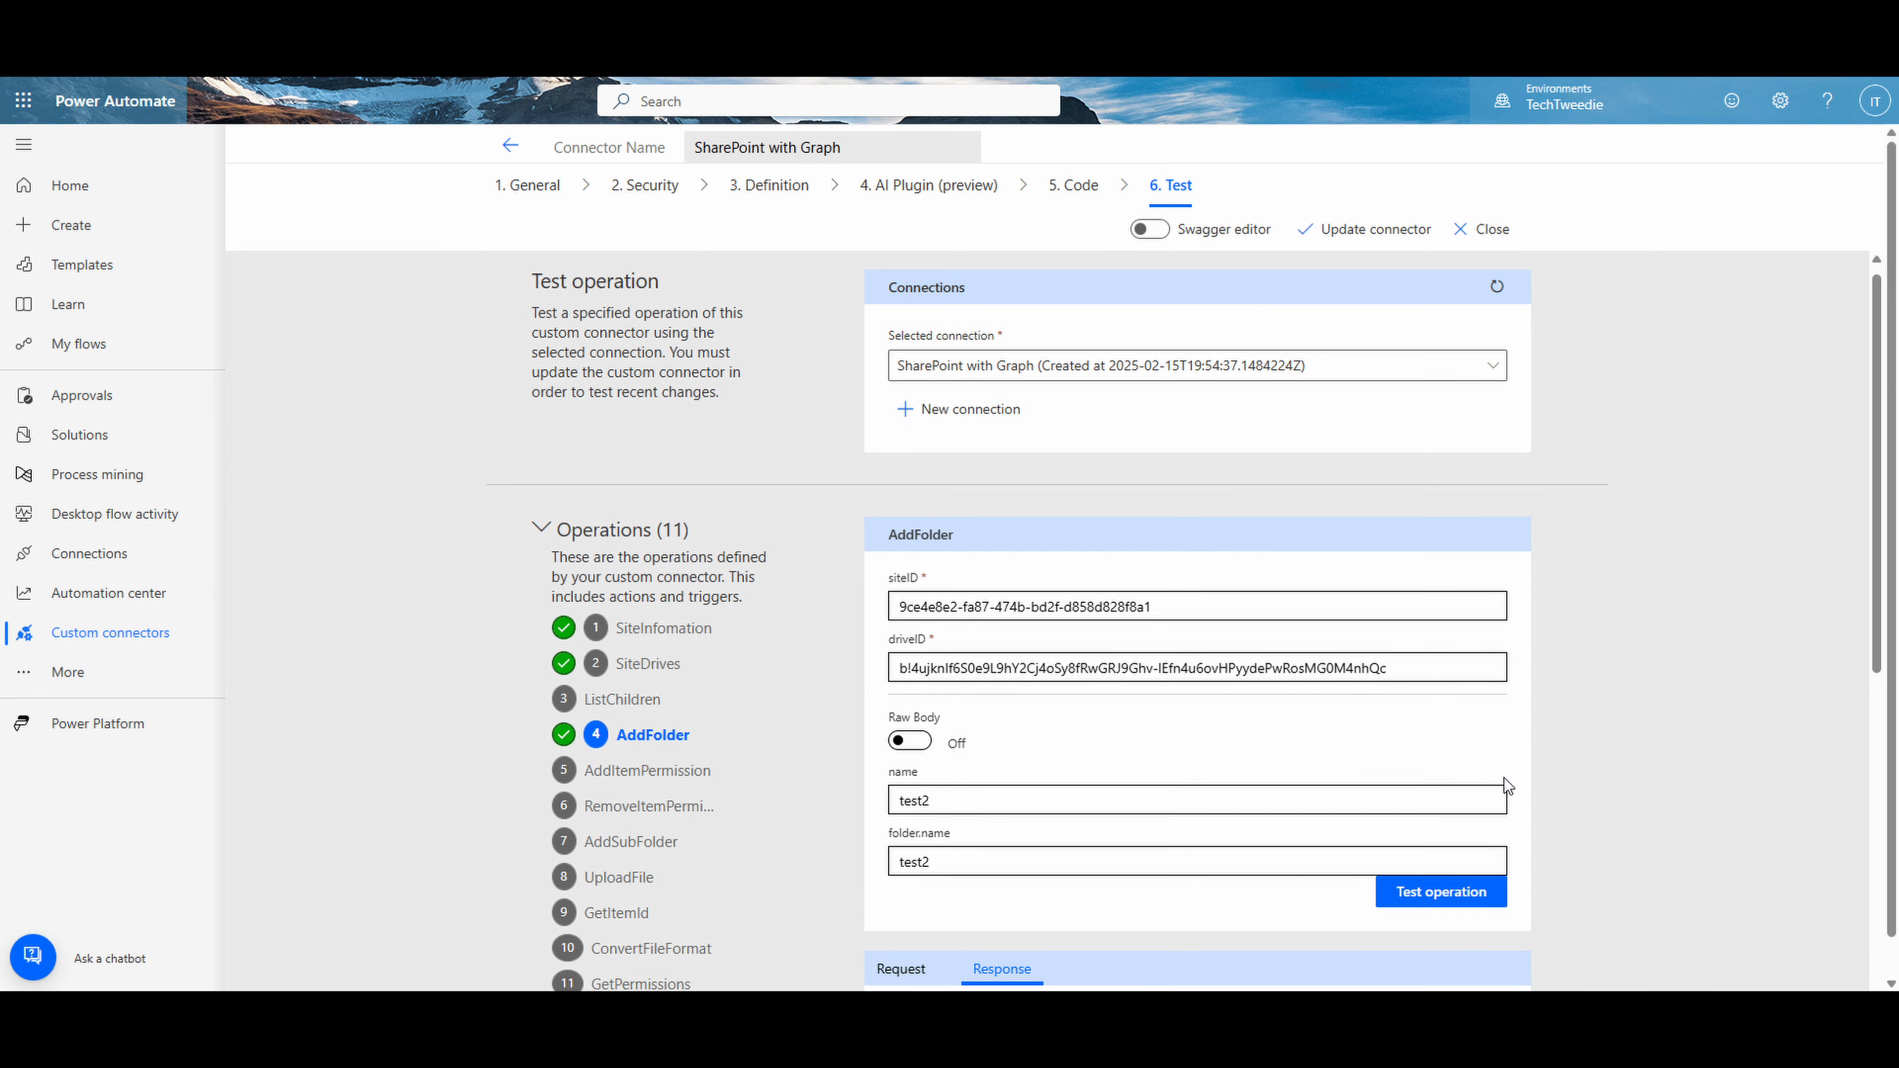
scroll(1504, 778, down, 1)
scroll(1294, 791, down, 3)
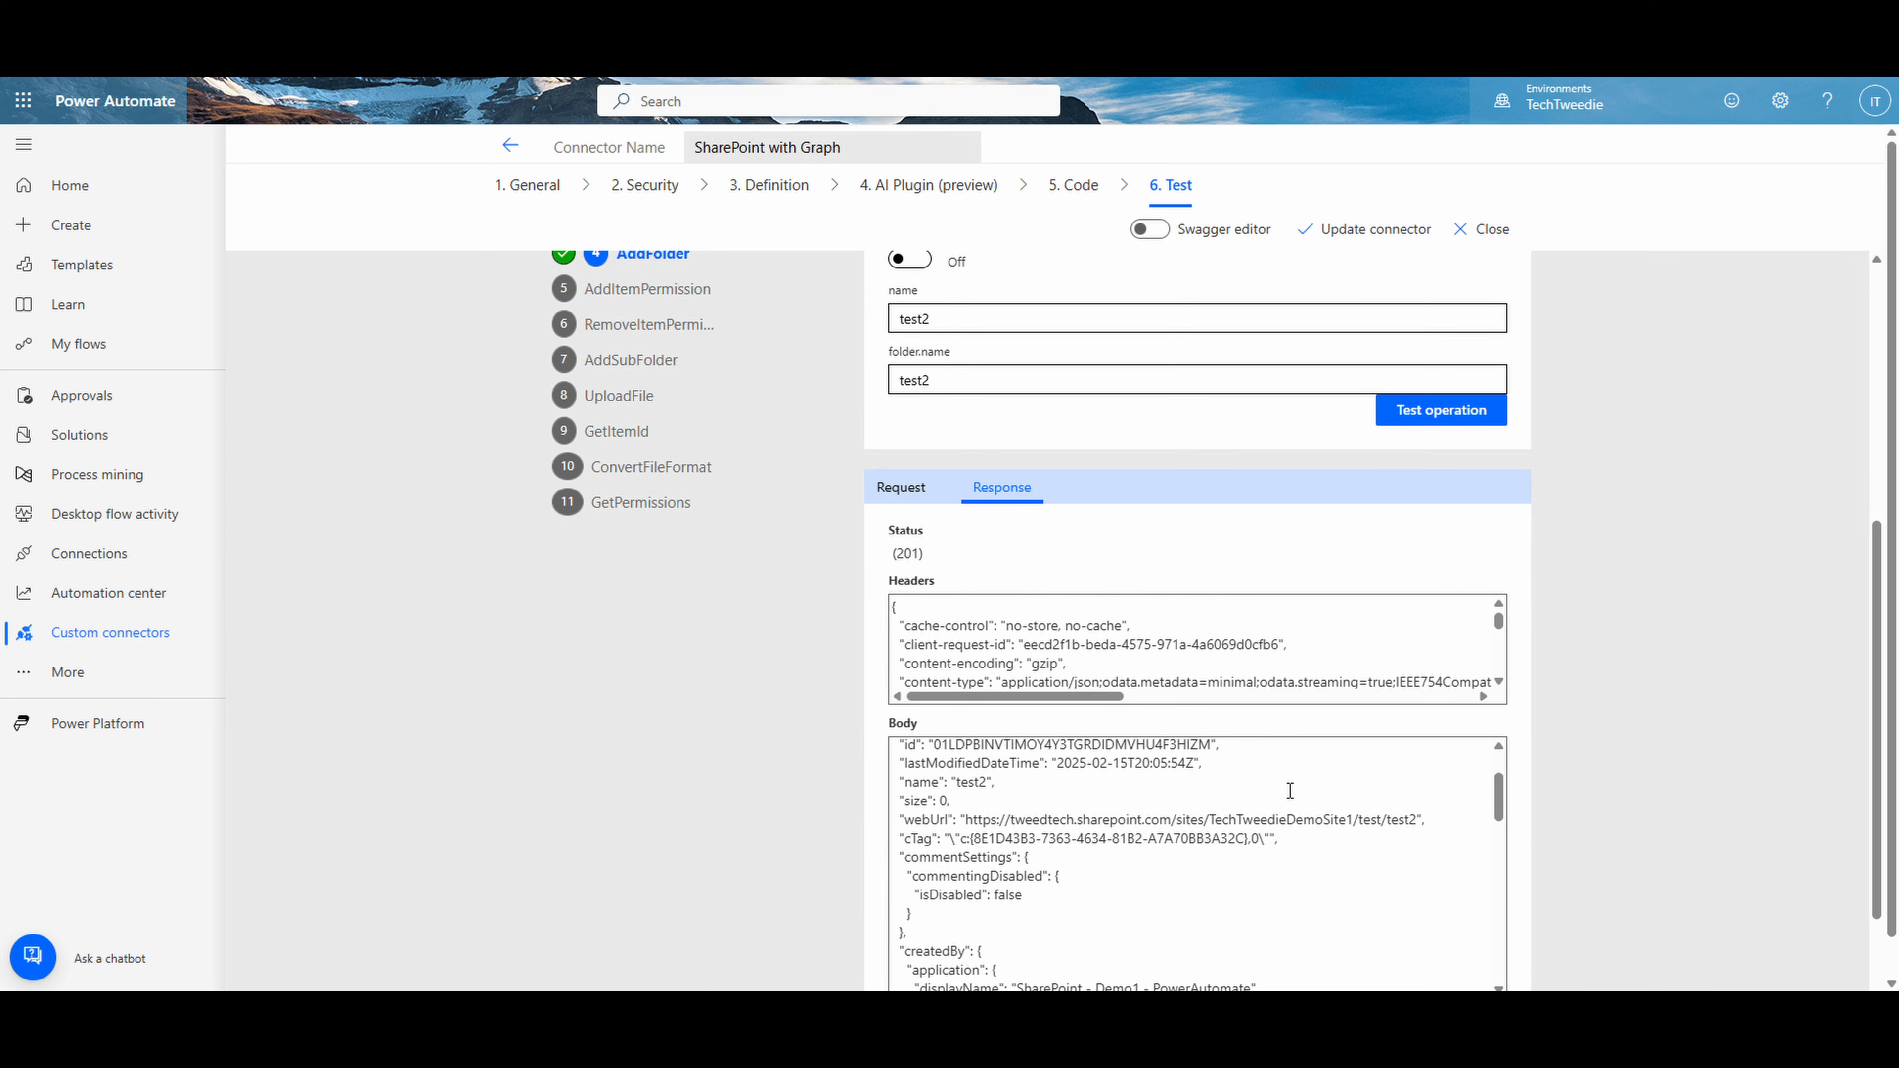
scroll(1294, 791, up, 3)
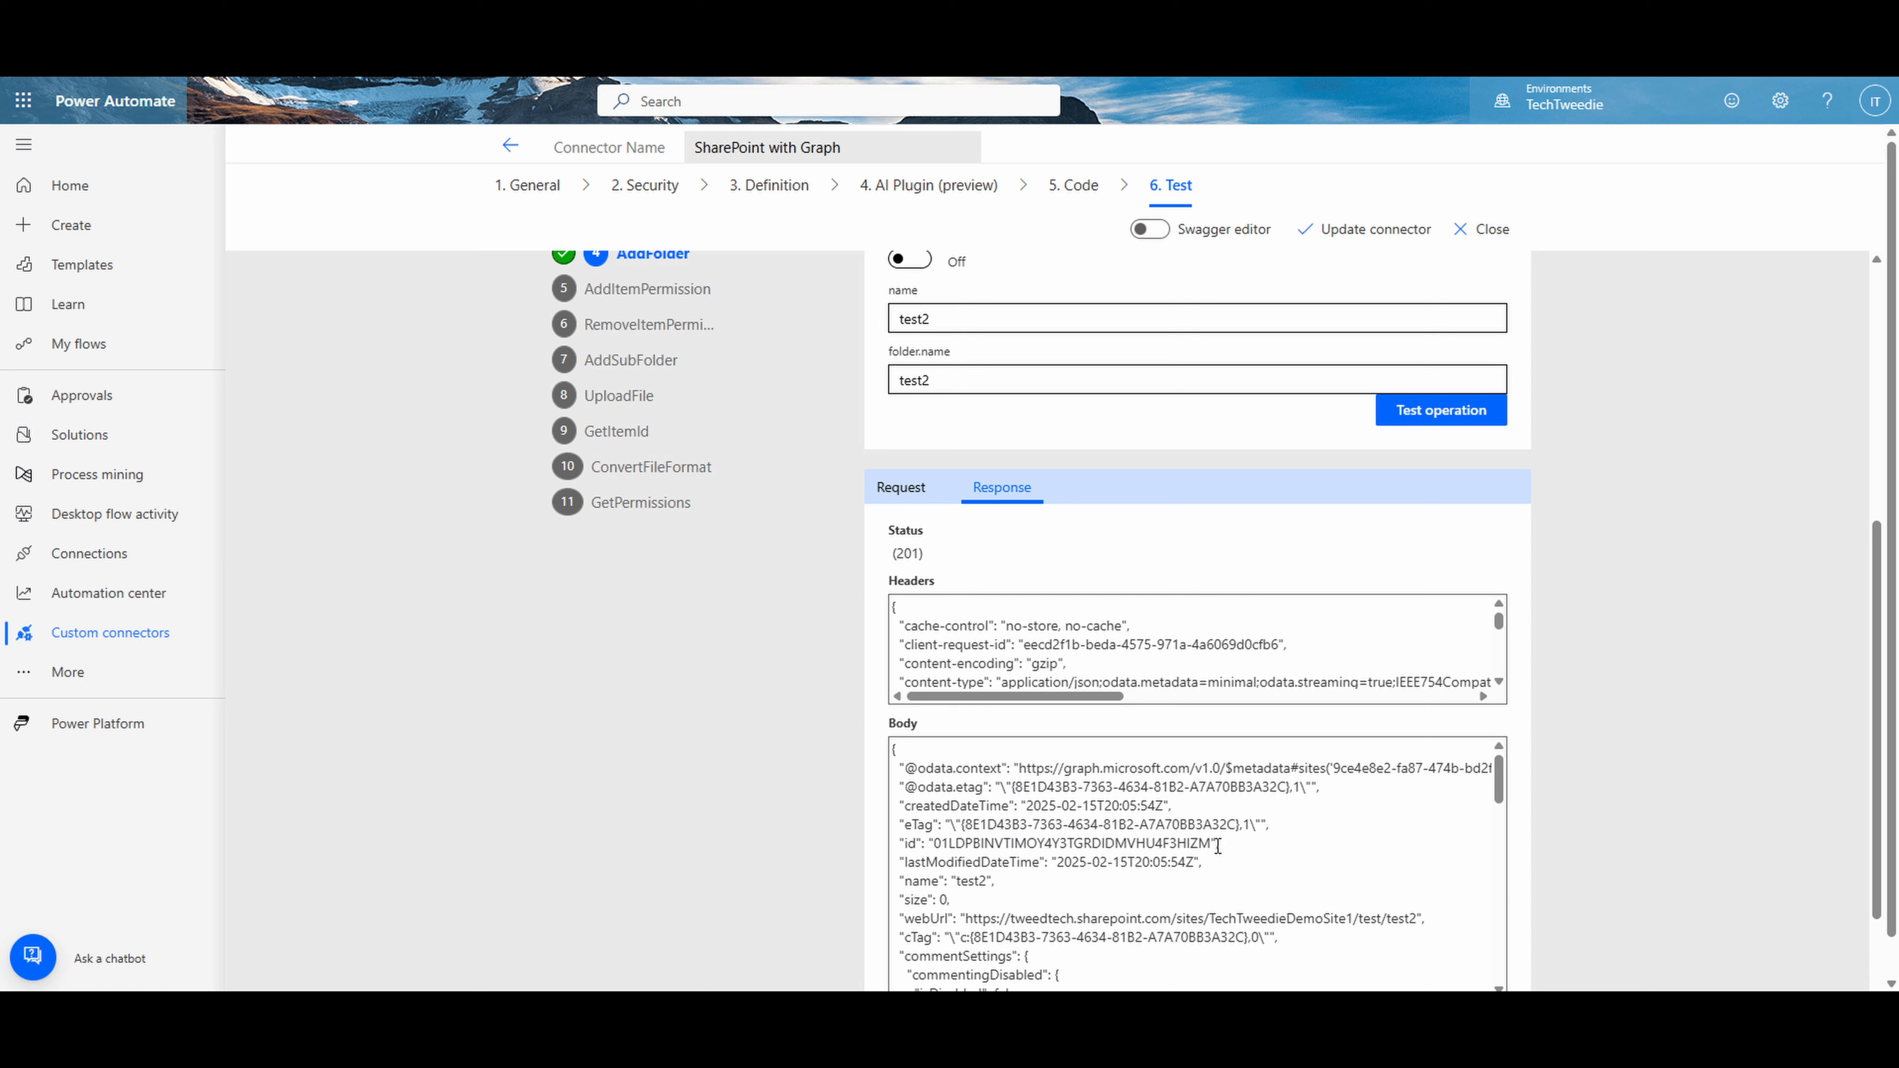
drag(1214, 844, 965, 851)
drag(940, 855, 936, 844)
key(ctrl+c)
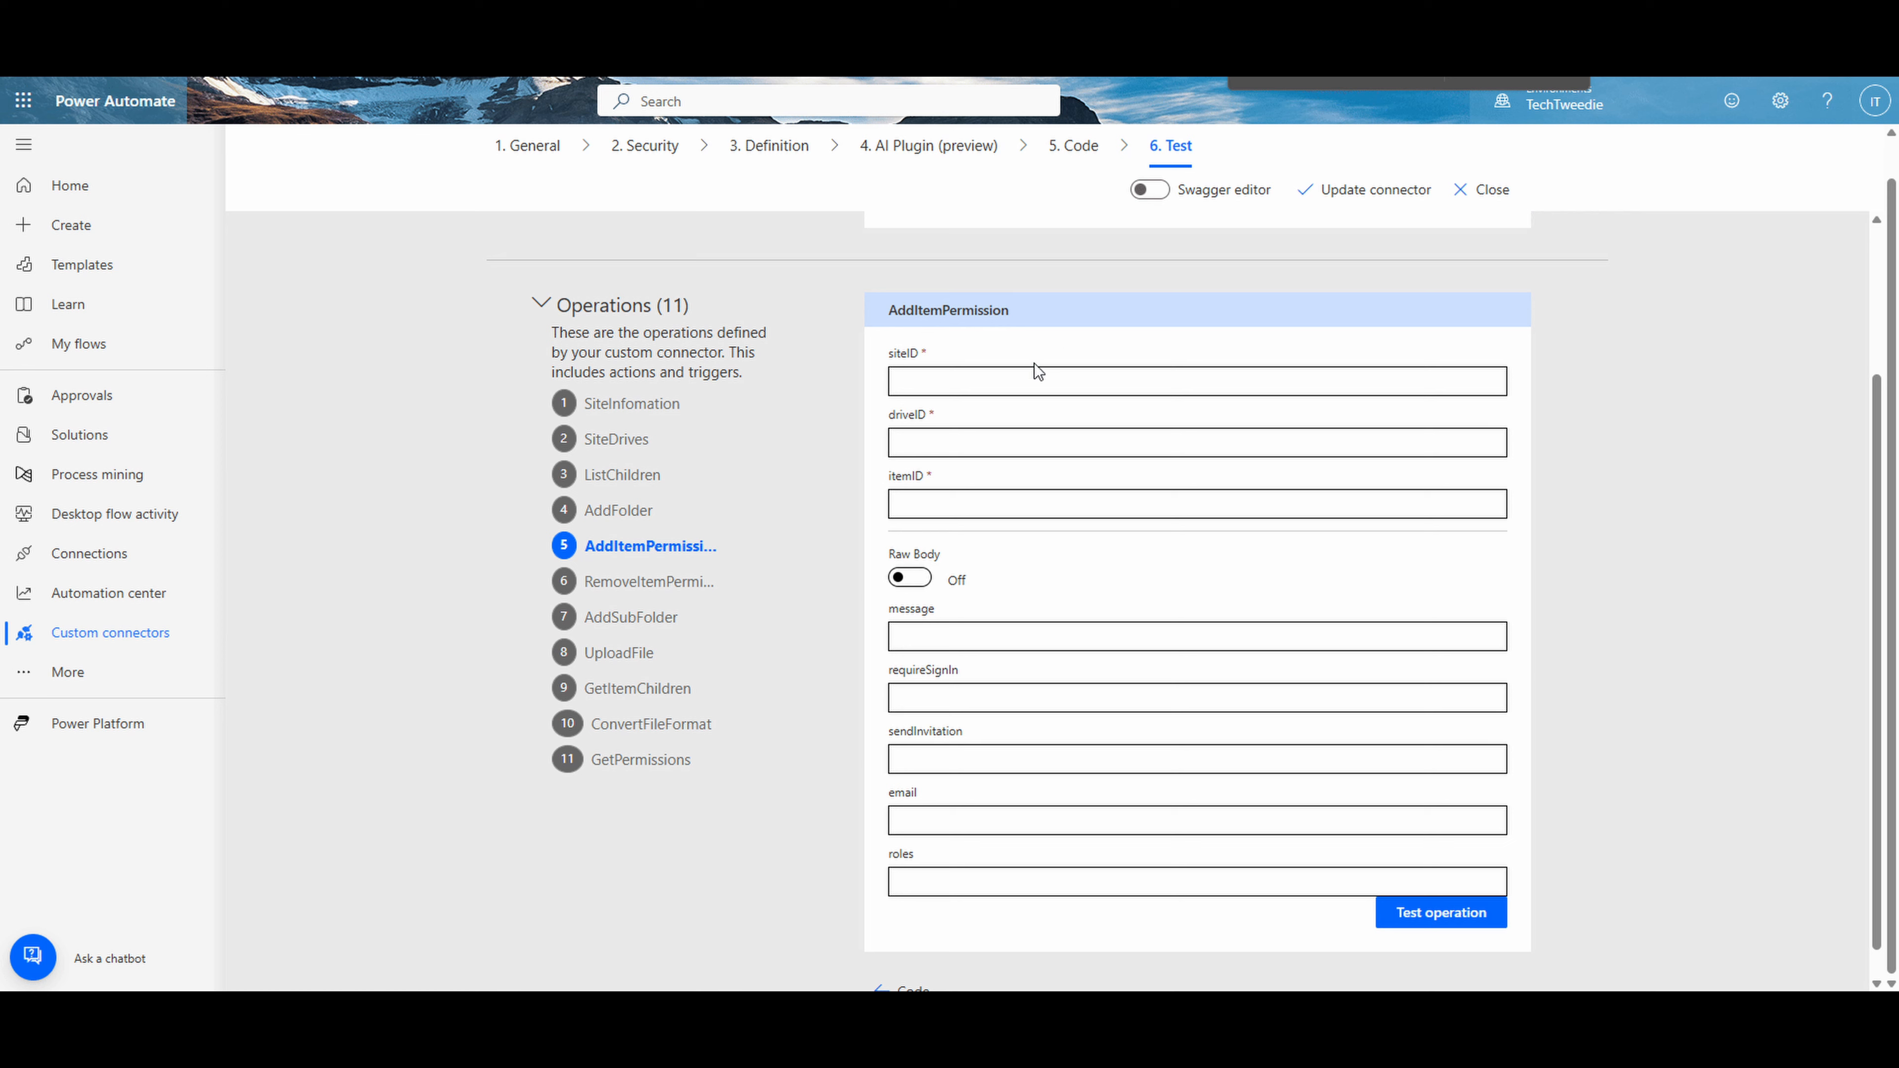
- In the AddItemPermission operation, set siteID to 9ce4e8e2-fa87-474b-bd2f-d858d828f8a1, and paste the "test" library's driveID and the "test2" folder's itemID
click(1005, 380)
text(9ce4e8e2-fa87-474b-bd2f-d858d828f8a1)
key(alt+Tab)
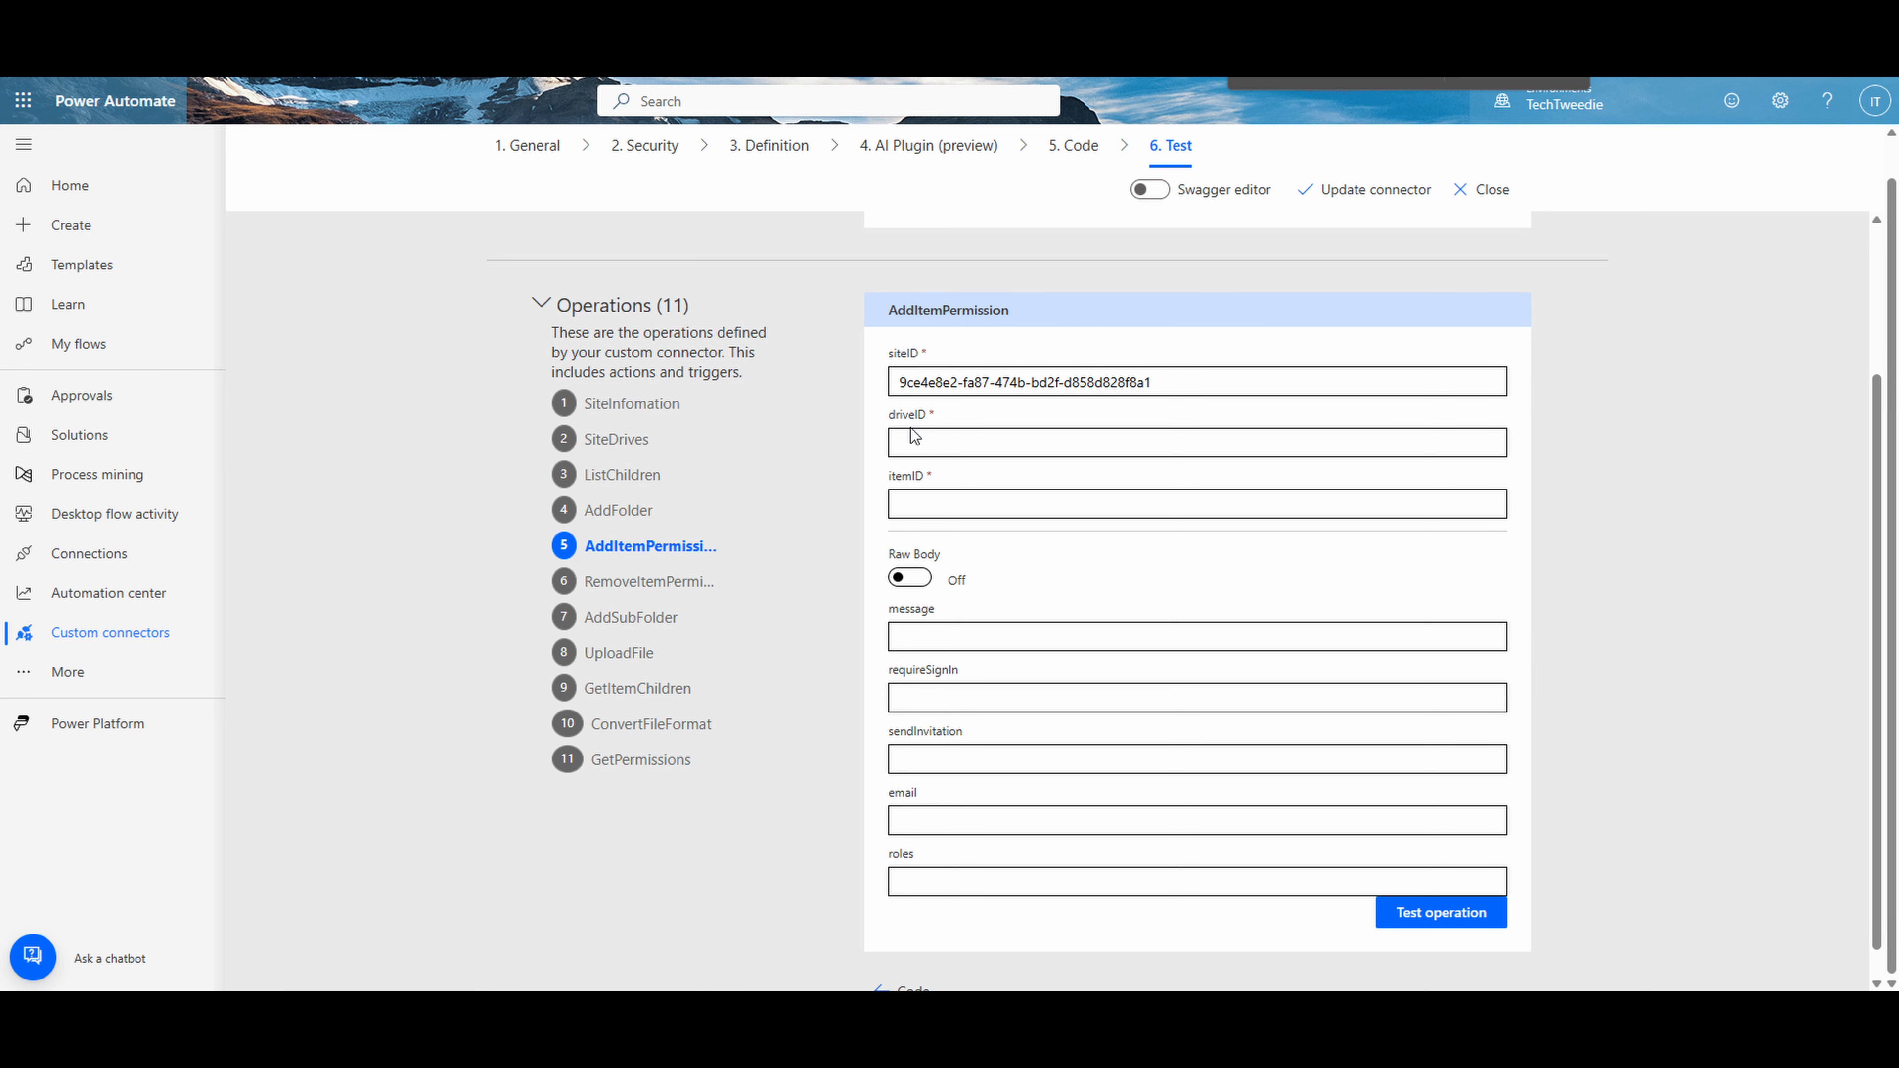
click(966, 440)
text(b!4ujknlf6S0e9L9hY2Cj4oSy8fRwGRJ9Ghv-IEfn4u6ovHPyydePwRosMG0M4nhQc)
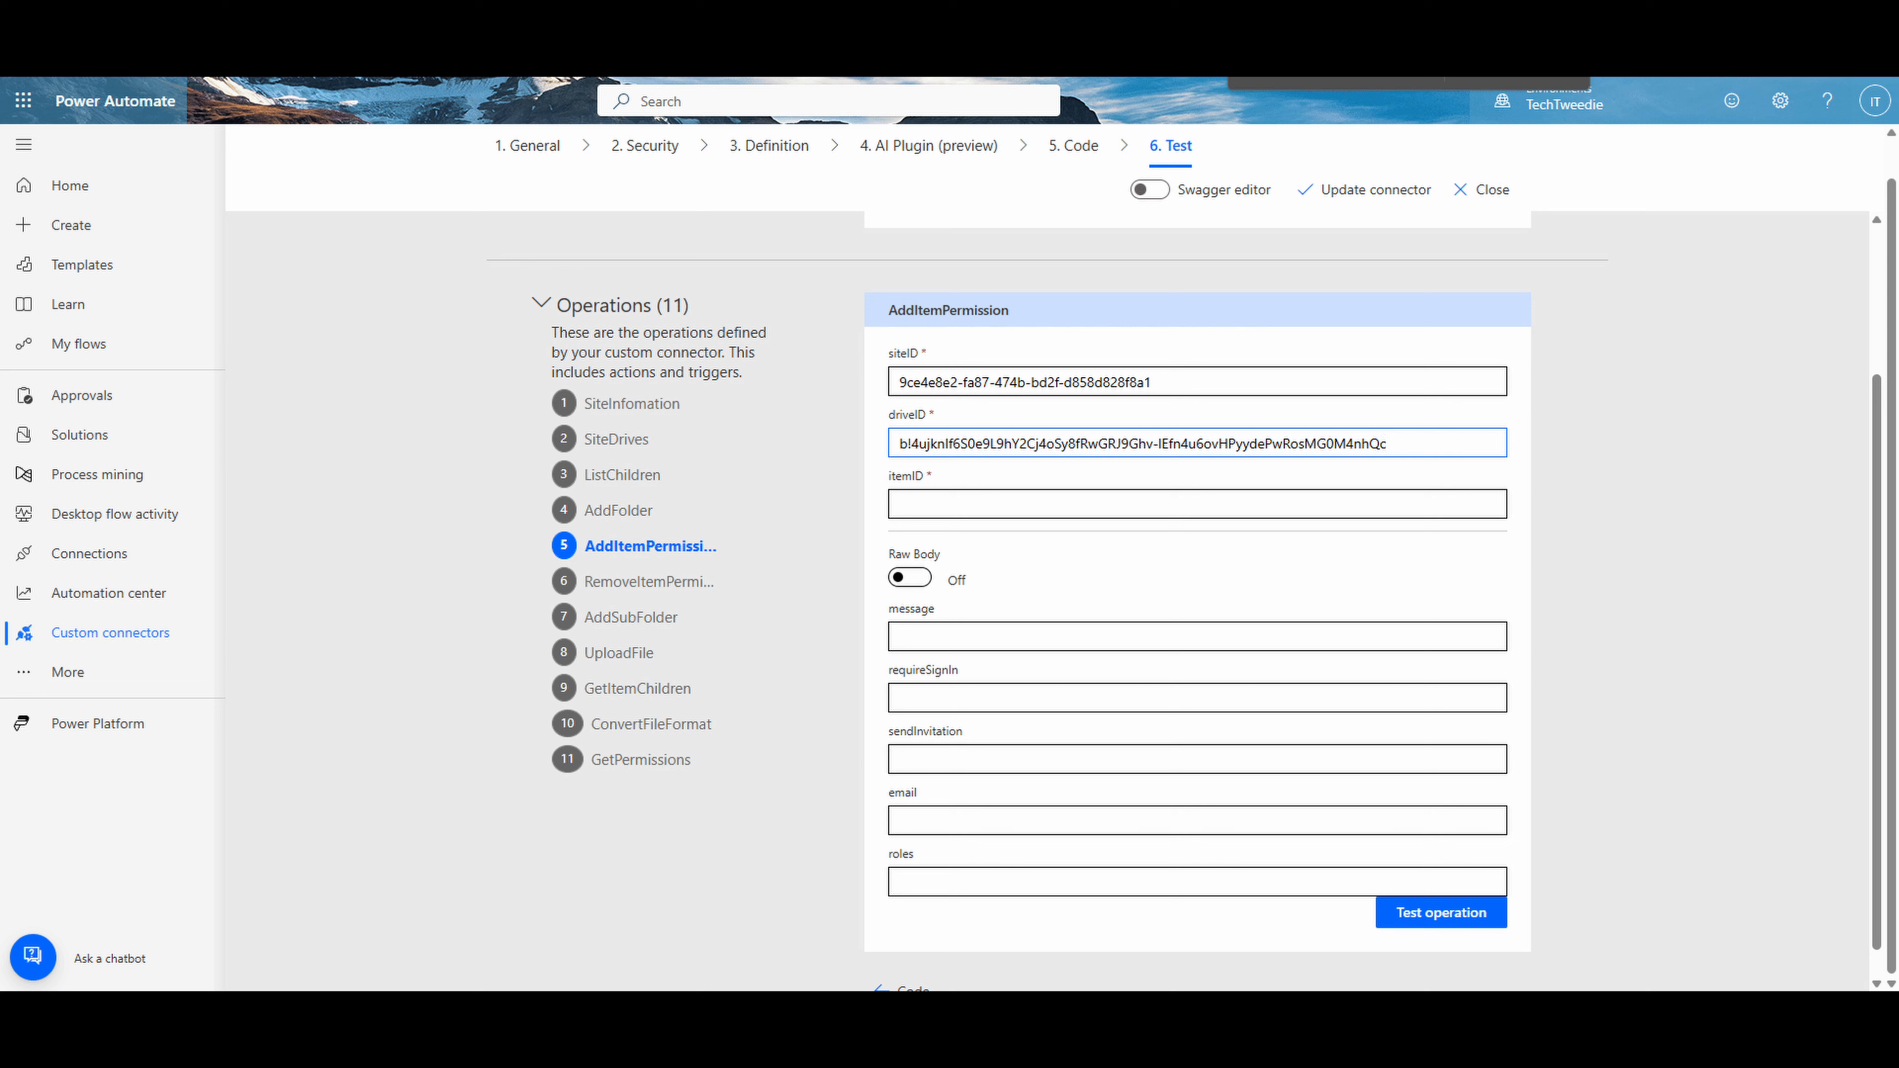
key(alt+Tab)
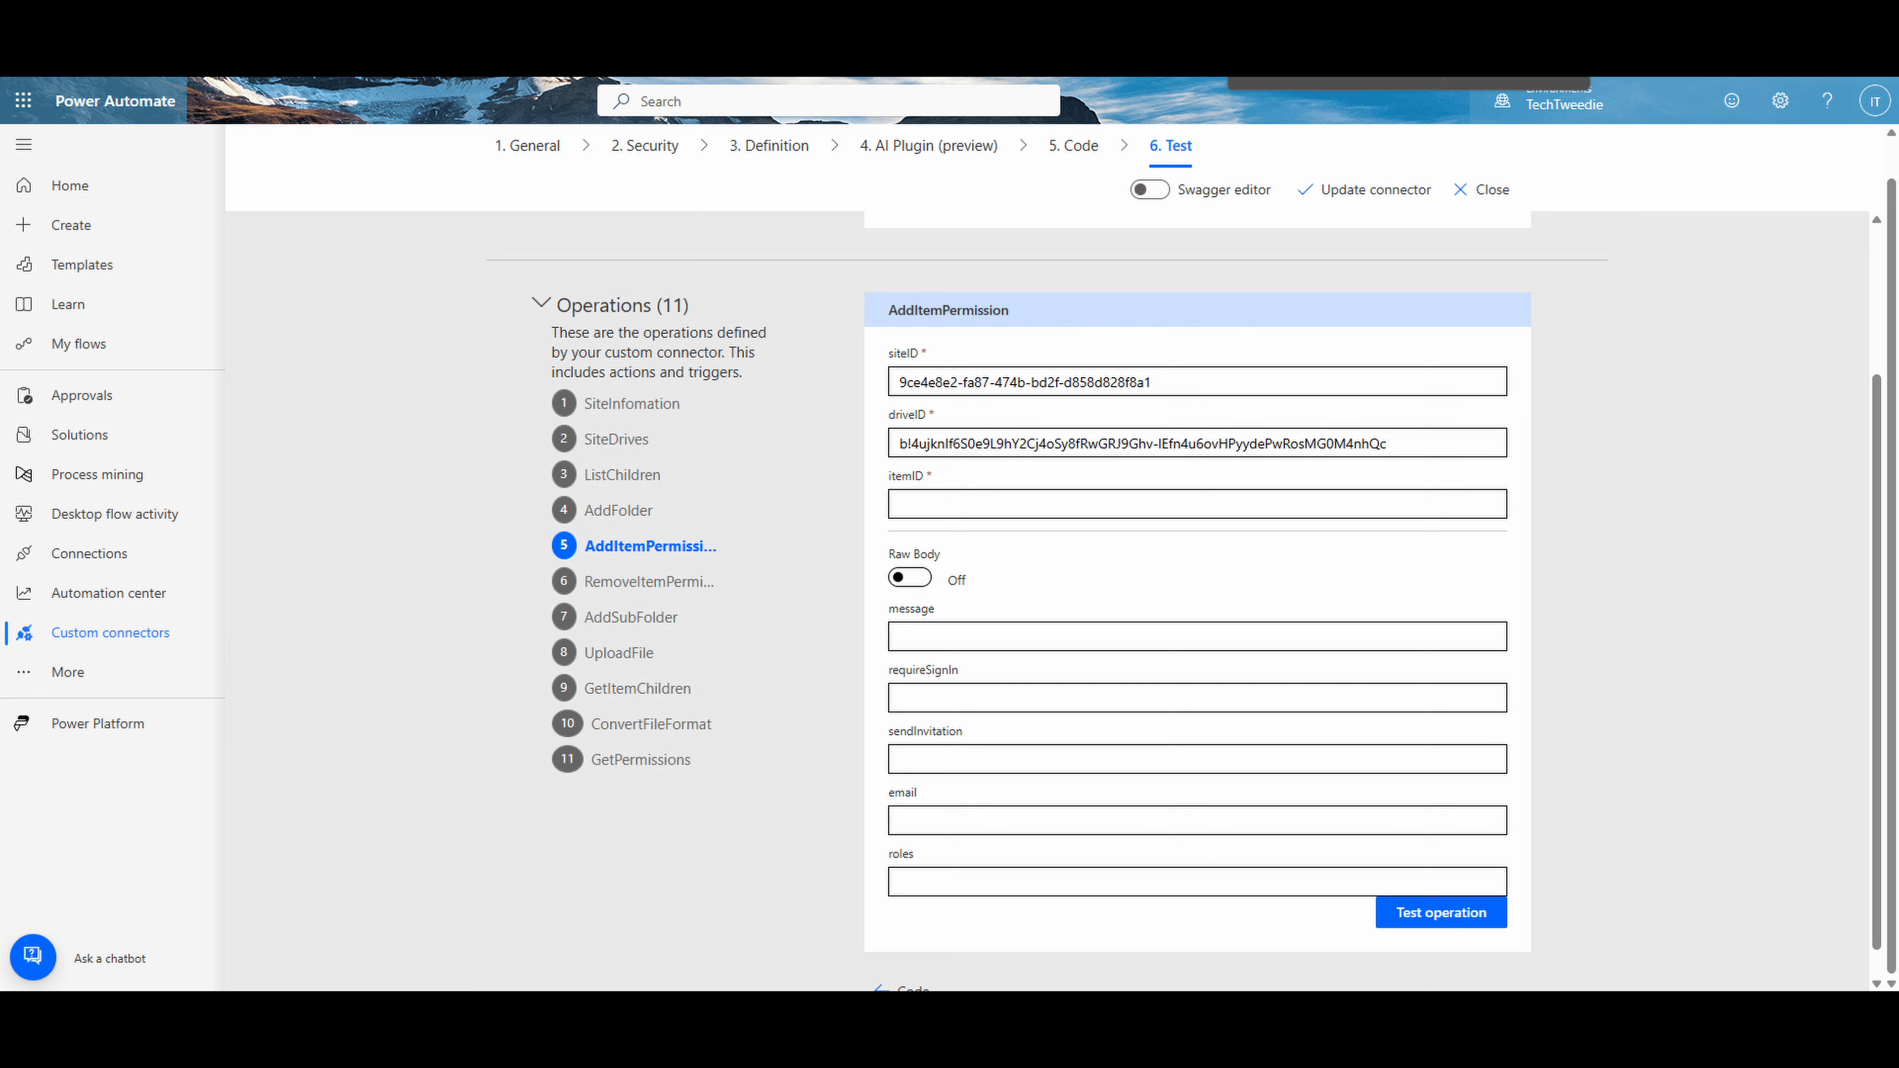
click(1259, 504)
key(ctrl+v)
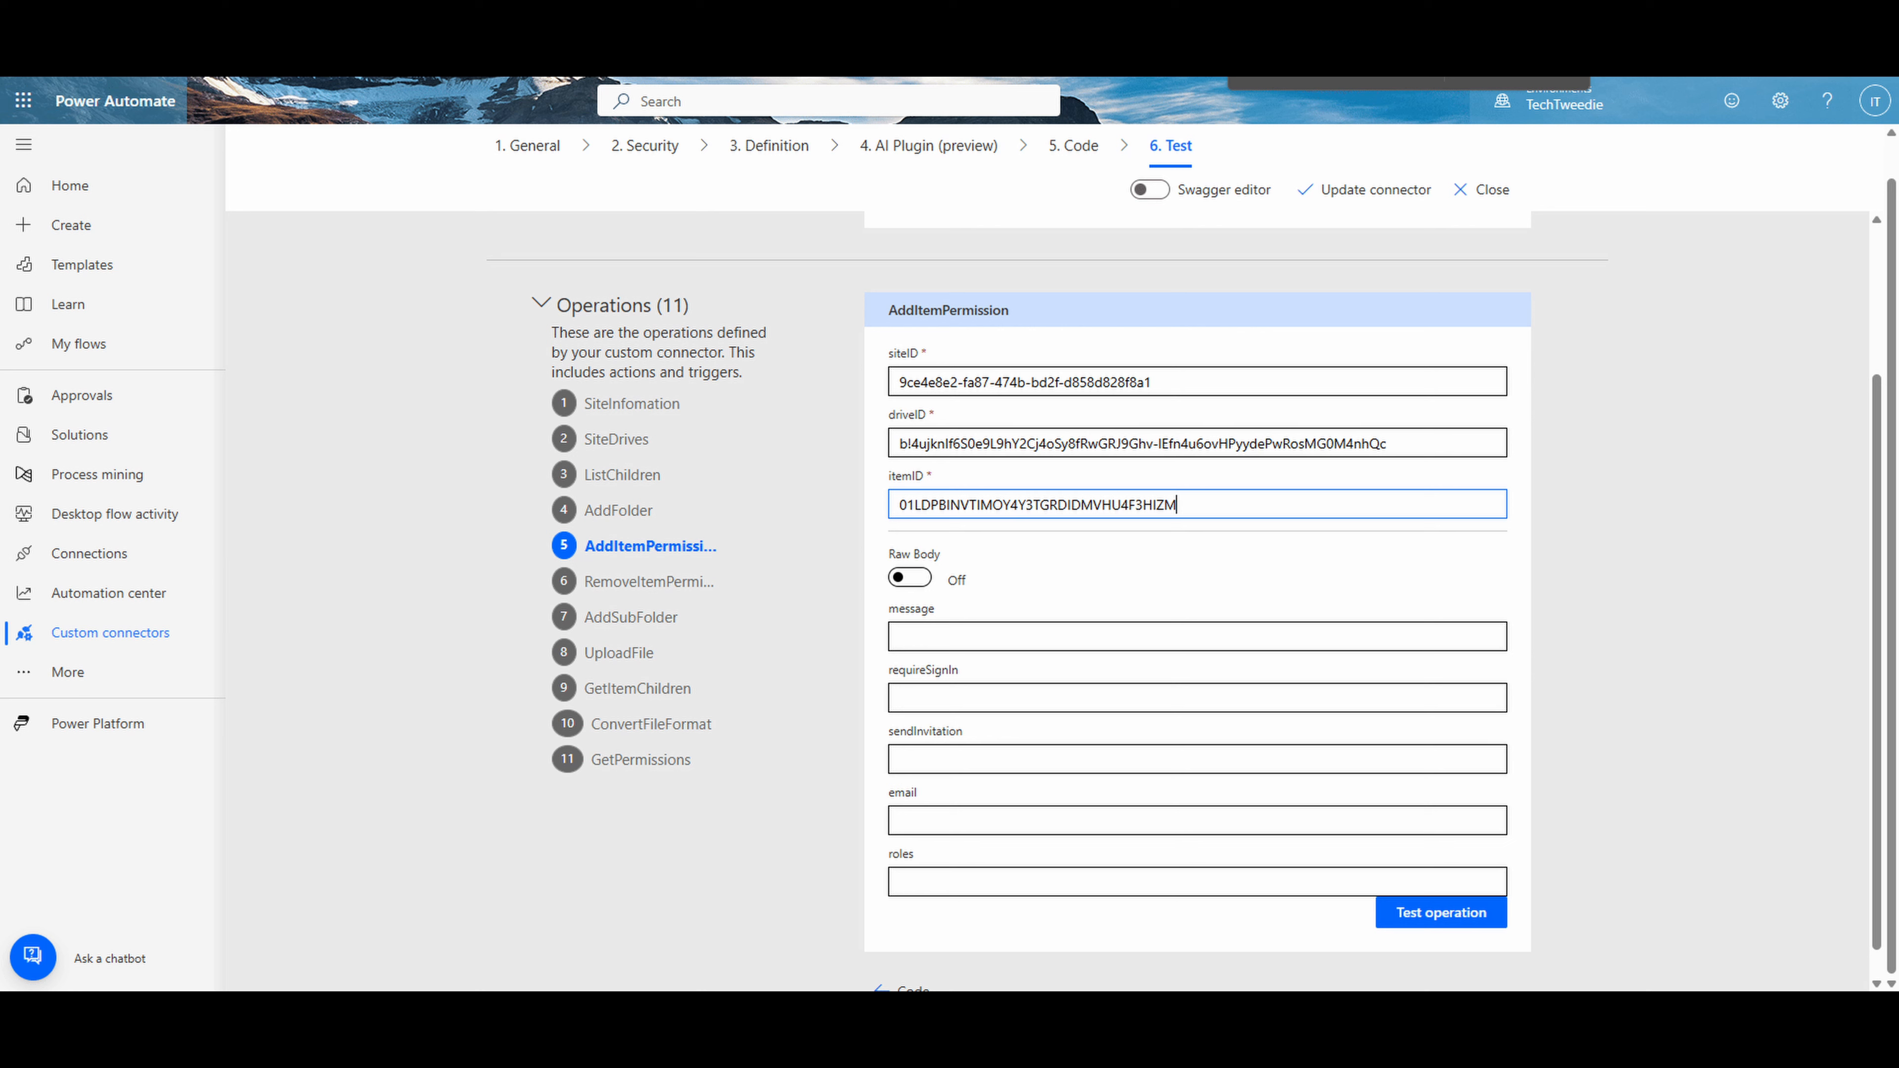
key(alt+Tab)
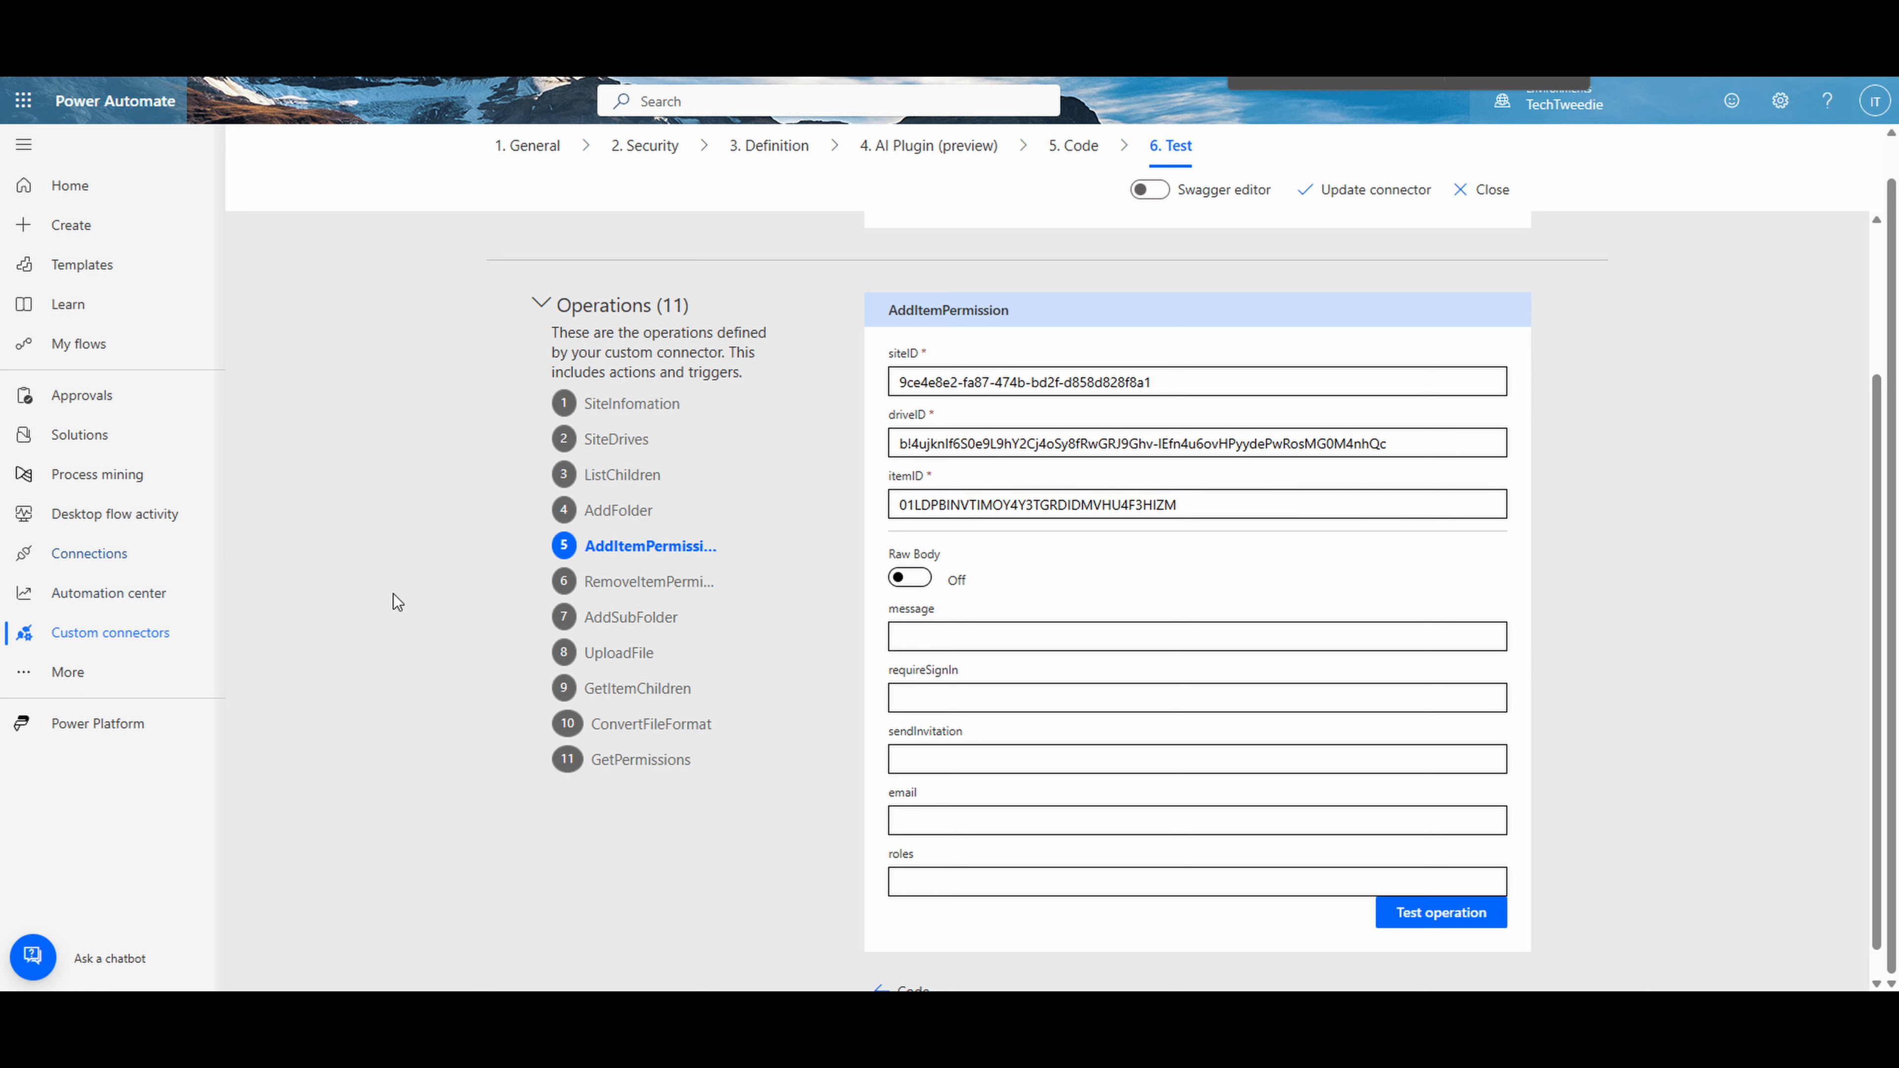
- Set the AddItemPermission message to "Test Message", requireSignIn to true and sendInvitation to true
click(915, 634)
text(Test Message)
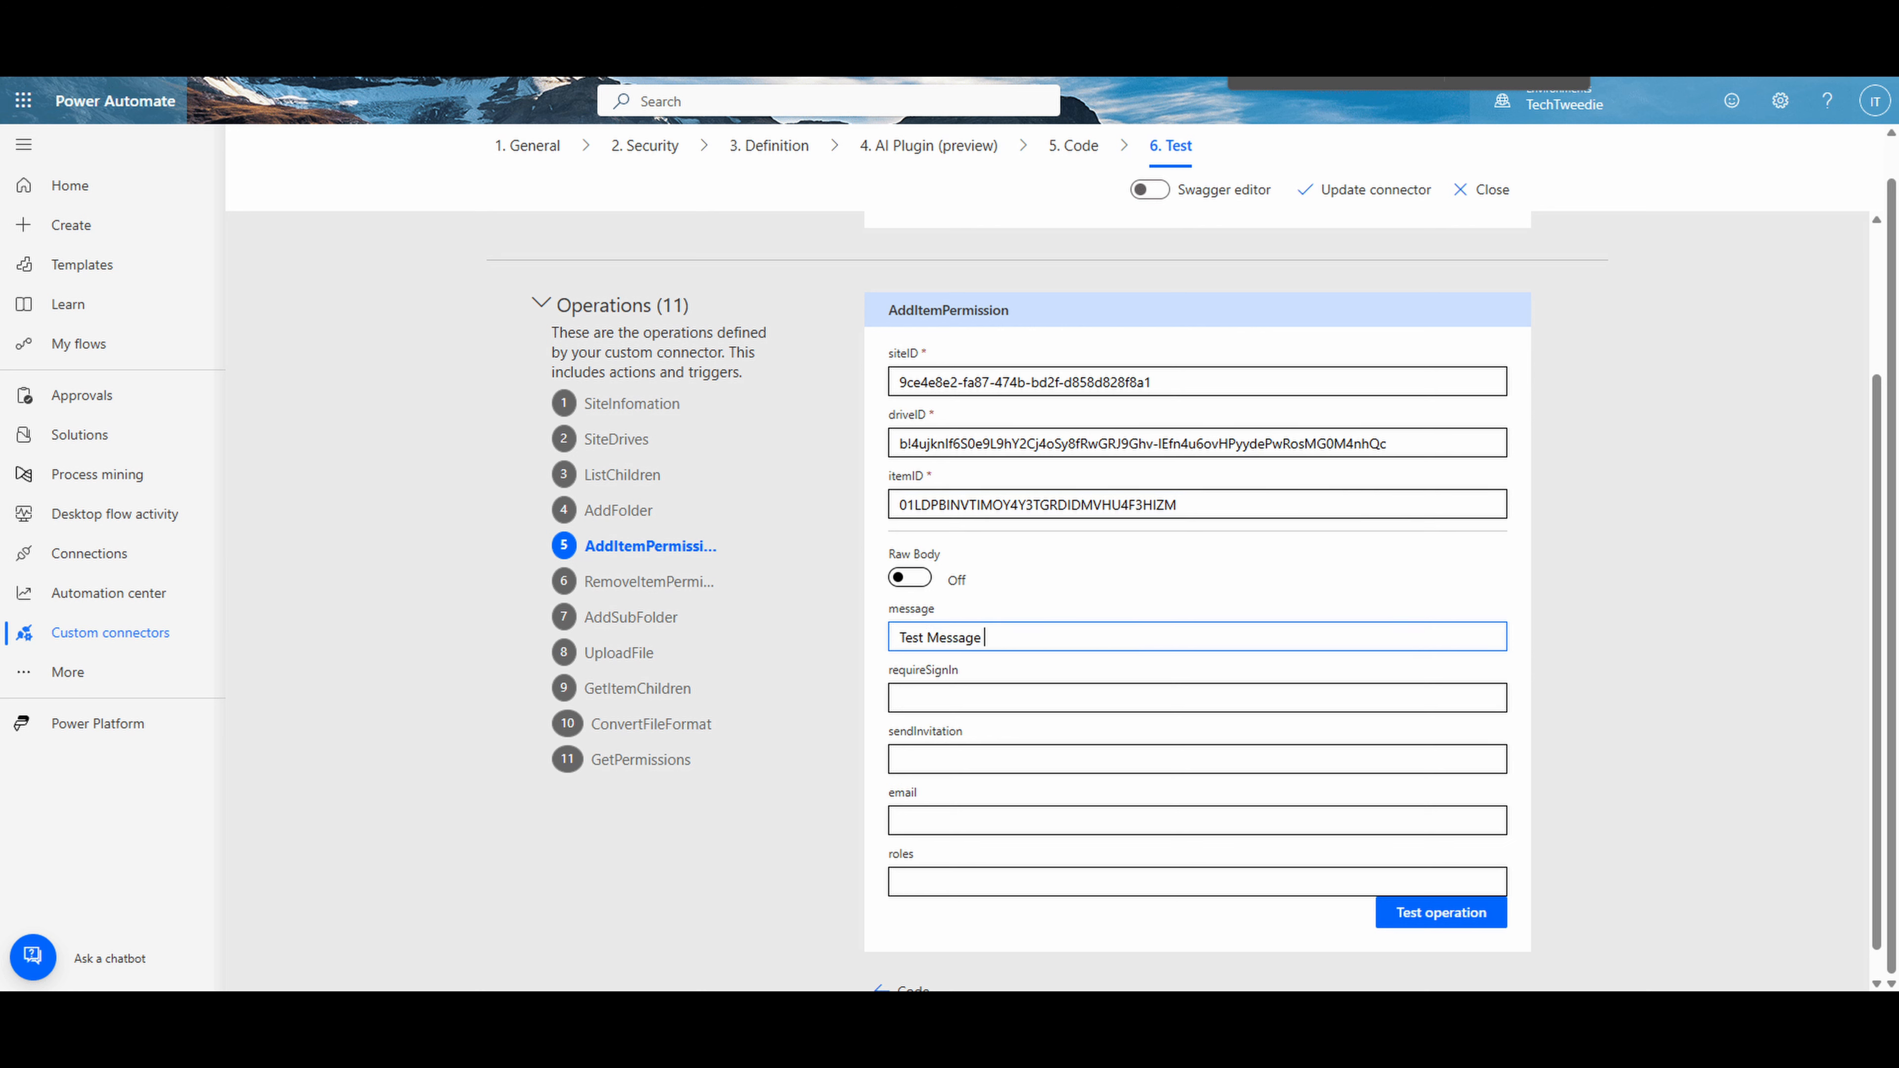
key(alt+Tab)
click(893, 705)
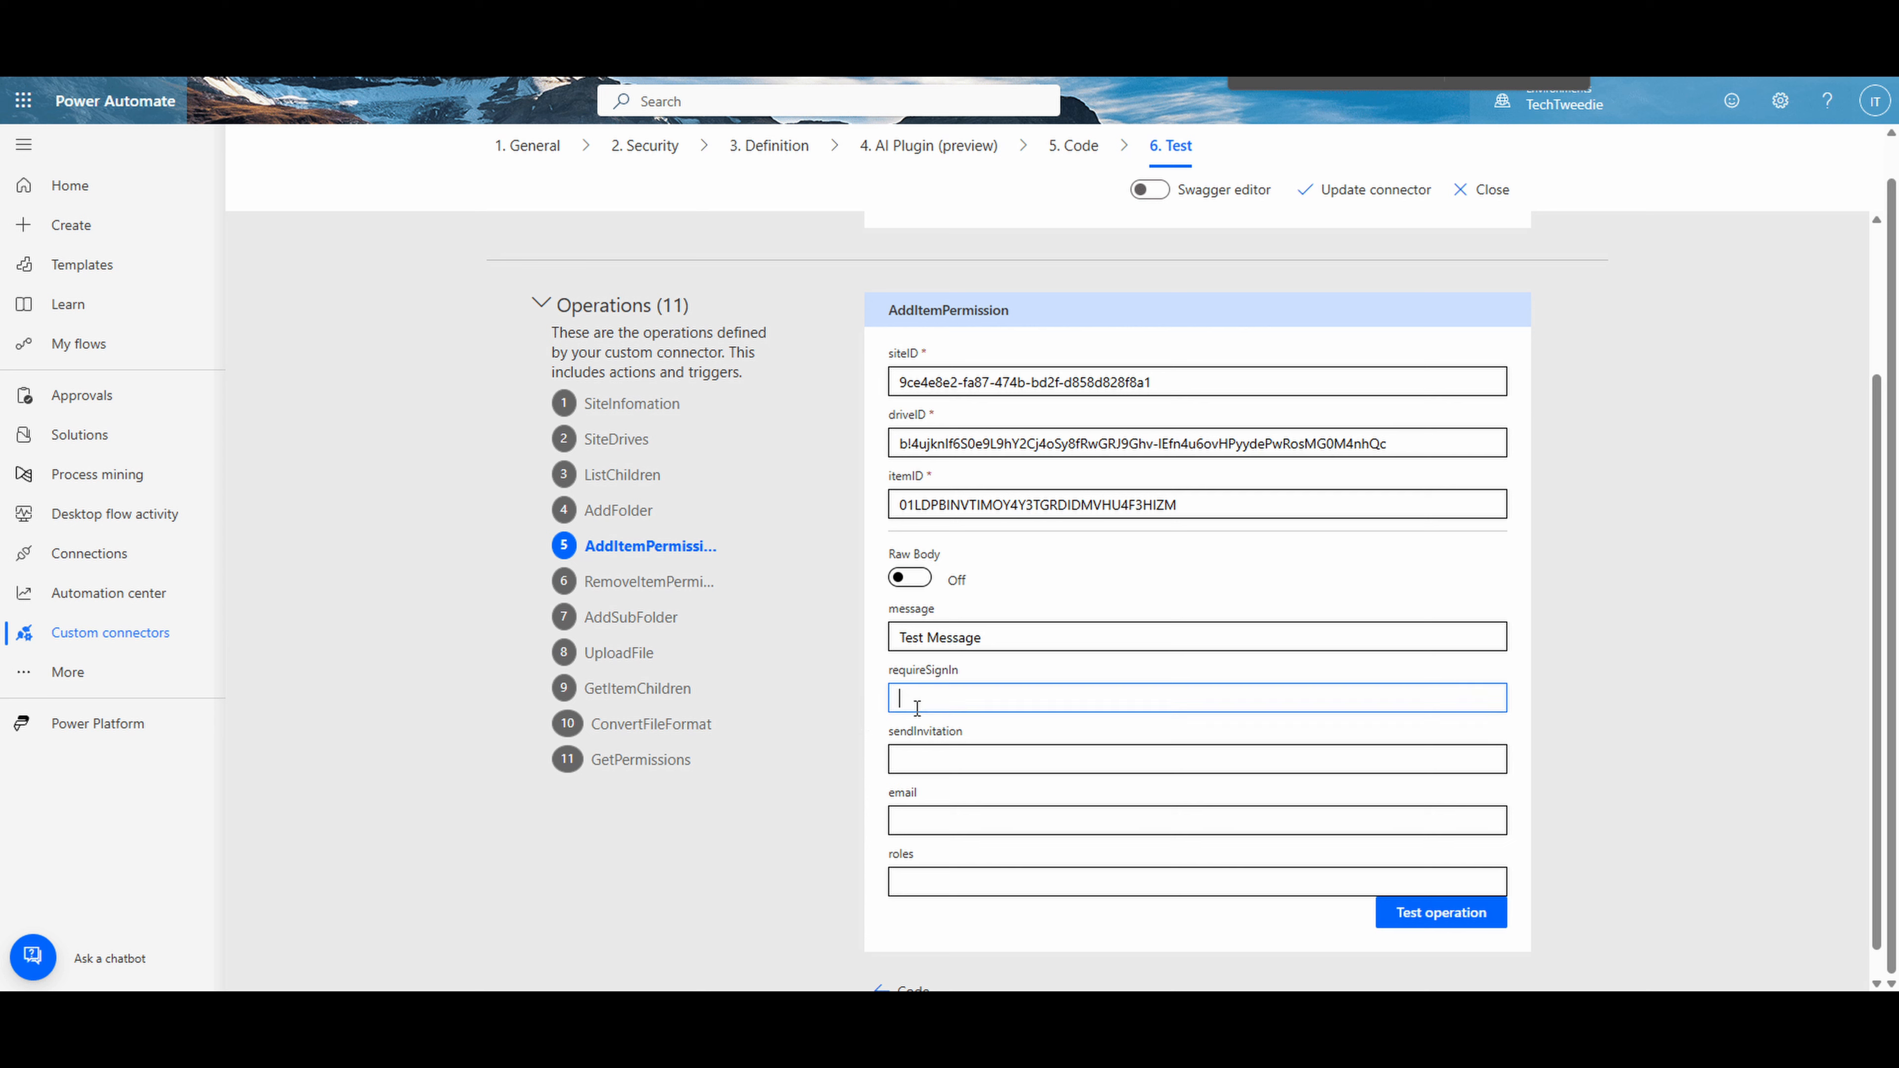
text(true)
click(947, 759)
text(true)
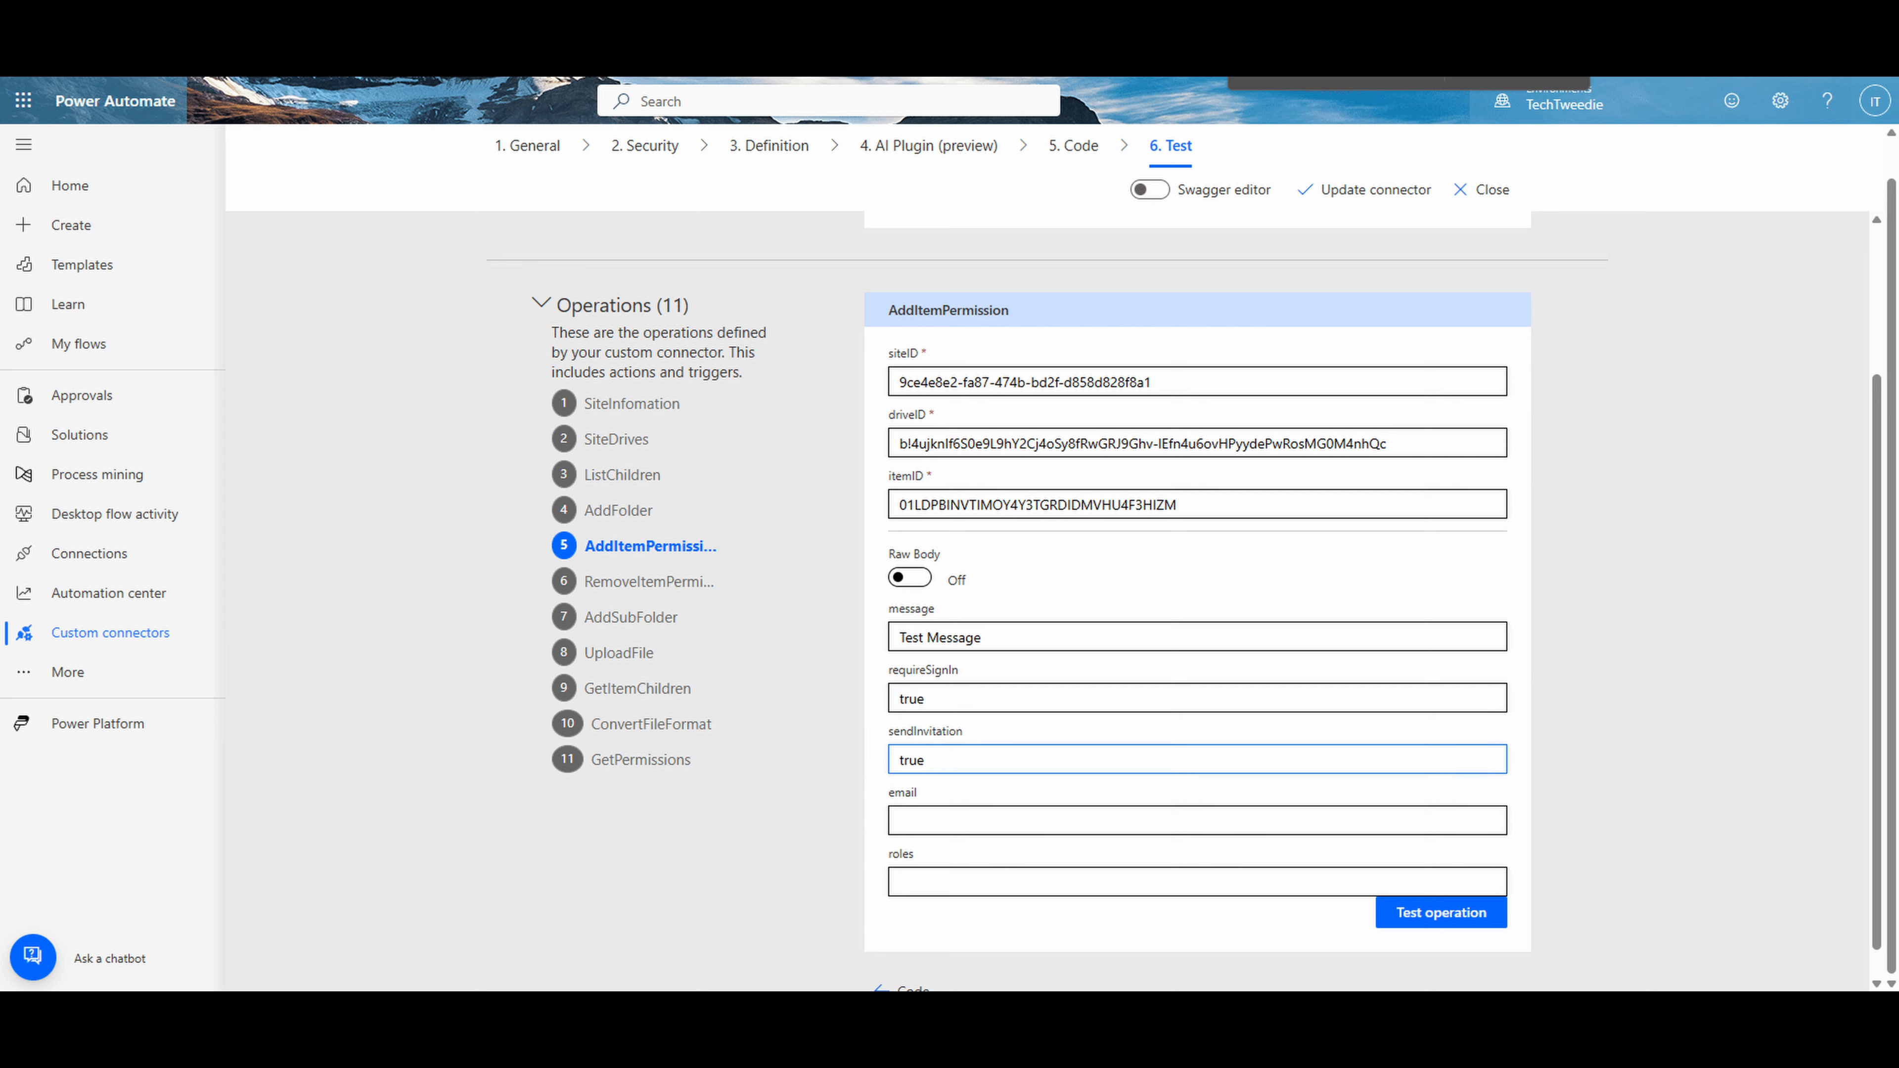
key(alt+Tab)
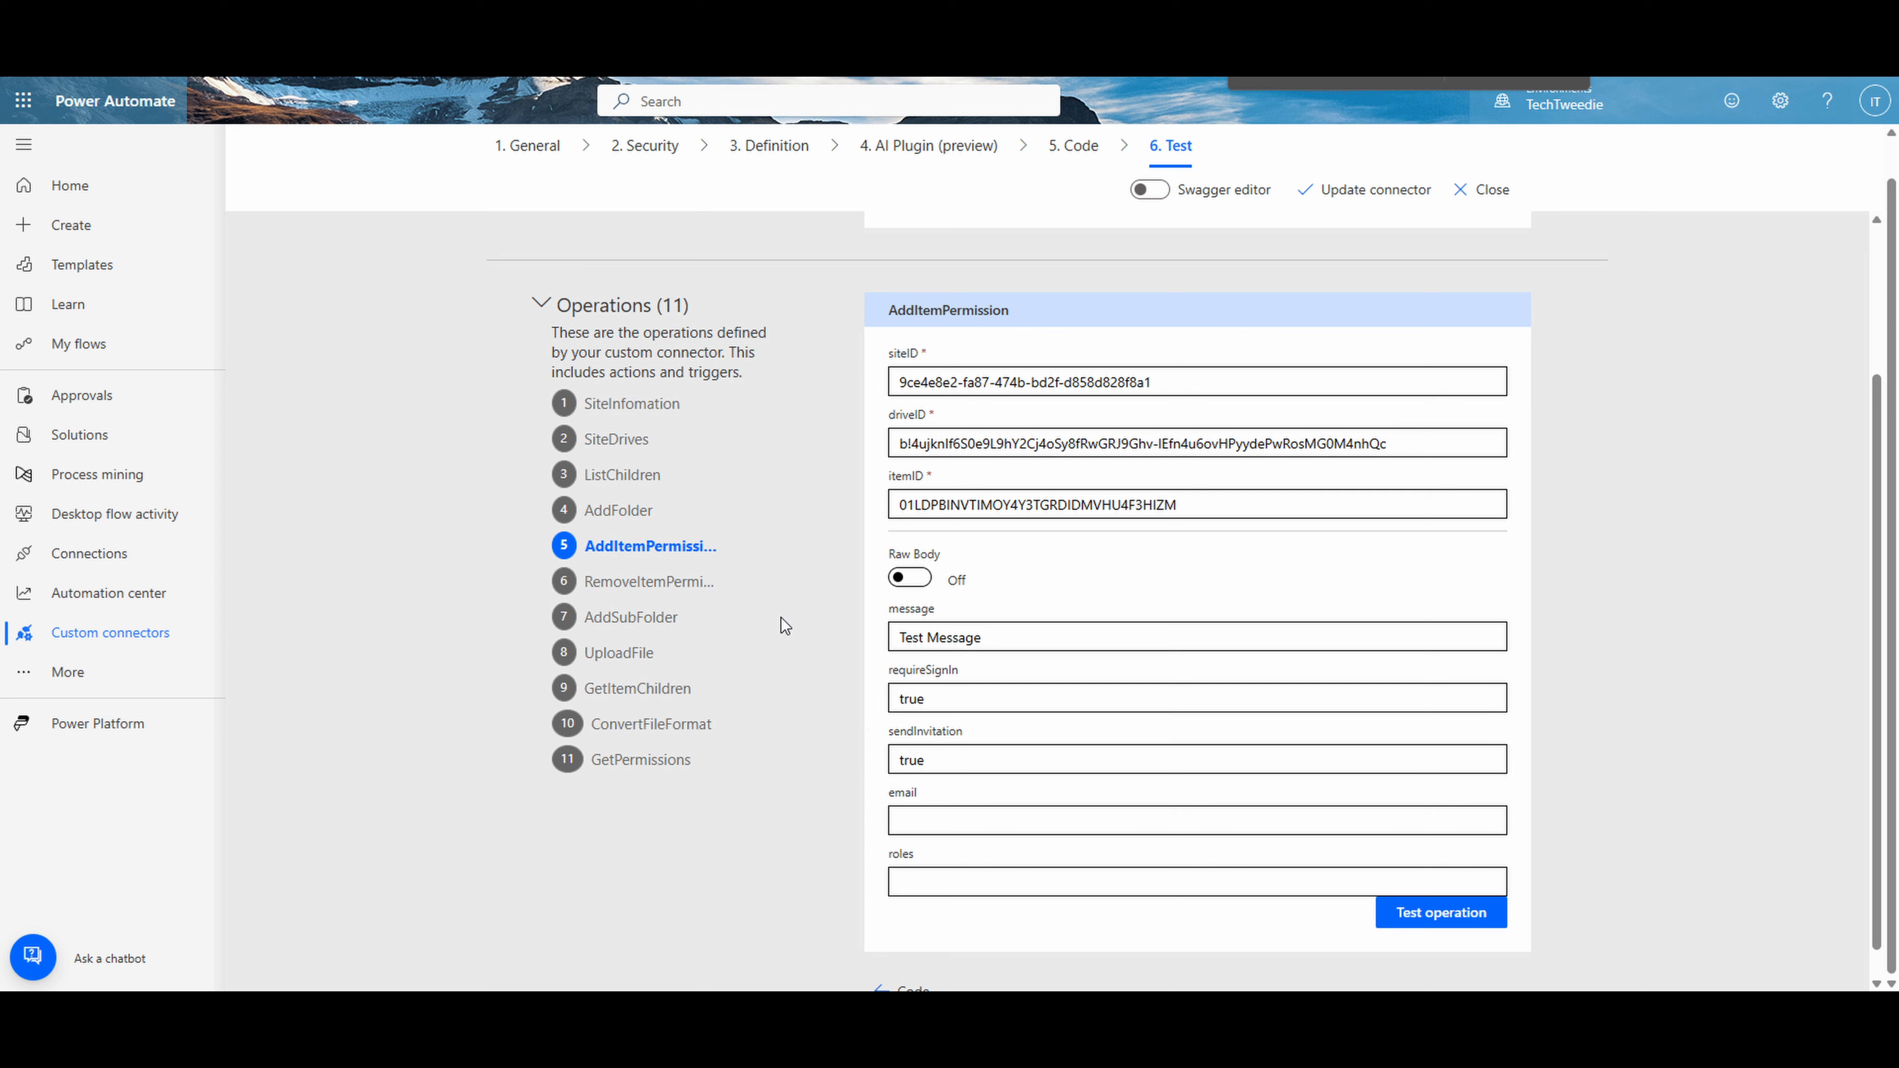
- Fill in the recipient's email, set roles to read, and test the AddItemPermission operation, reviewing its response
click(925, 812)
key(ctrl+v)
key(alt+Tab)
click(1005, 882)
text(read)
click(1414, 911)
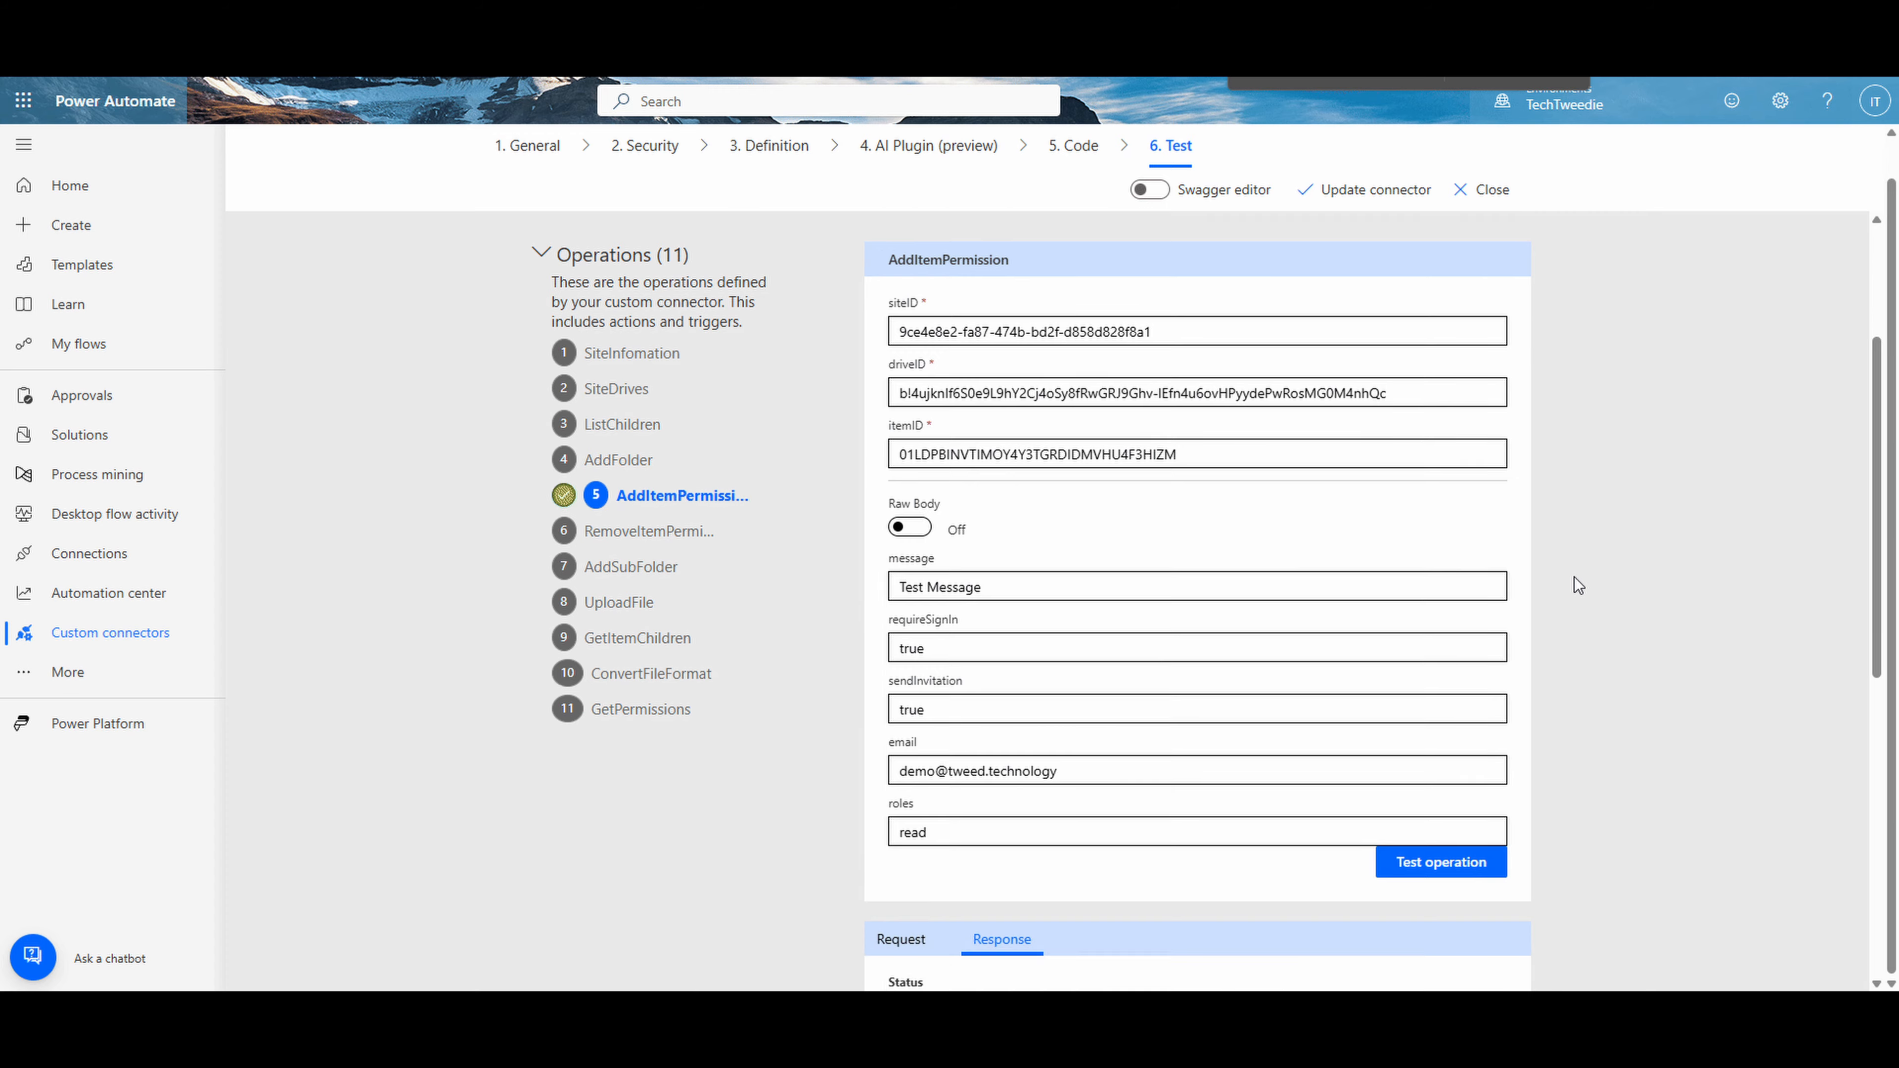
scroll(1574, 578, down, 6)
scroll(1095, 692, down, 1)
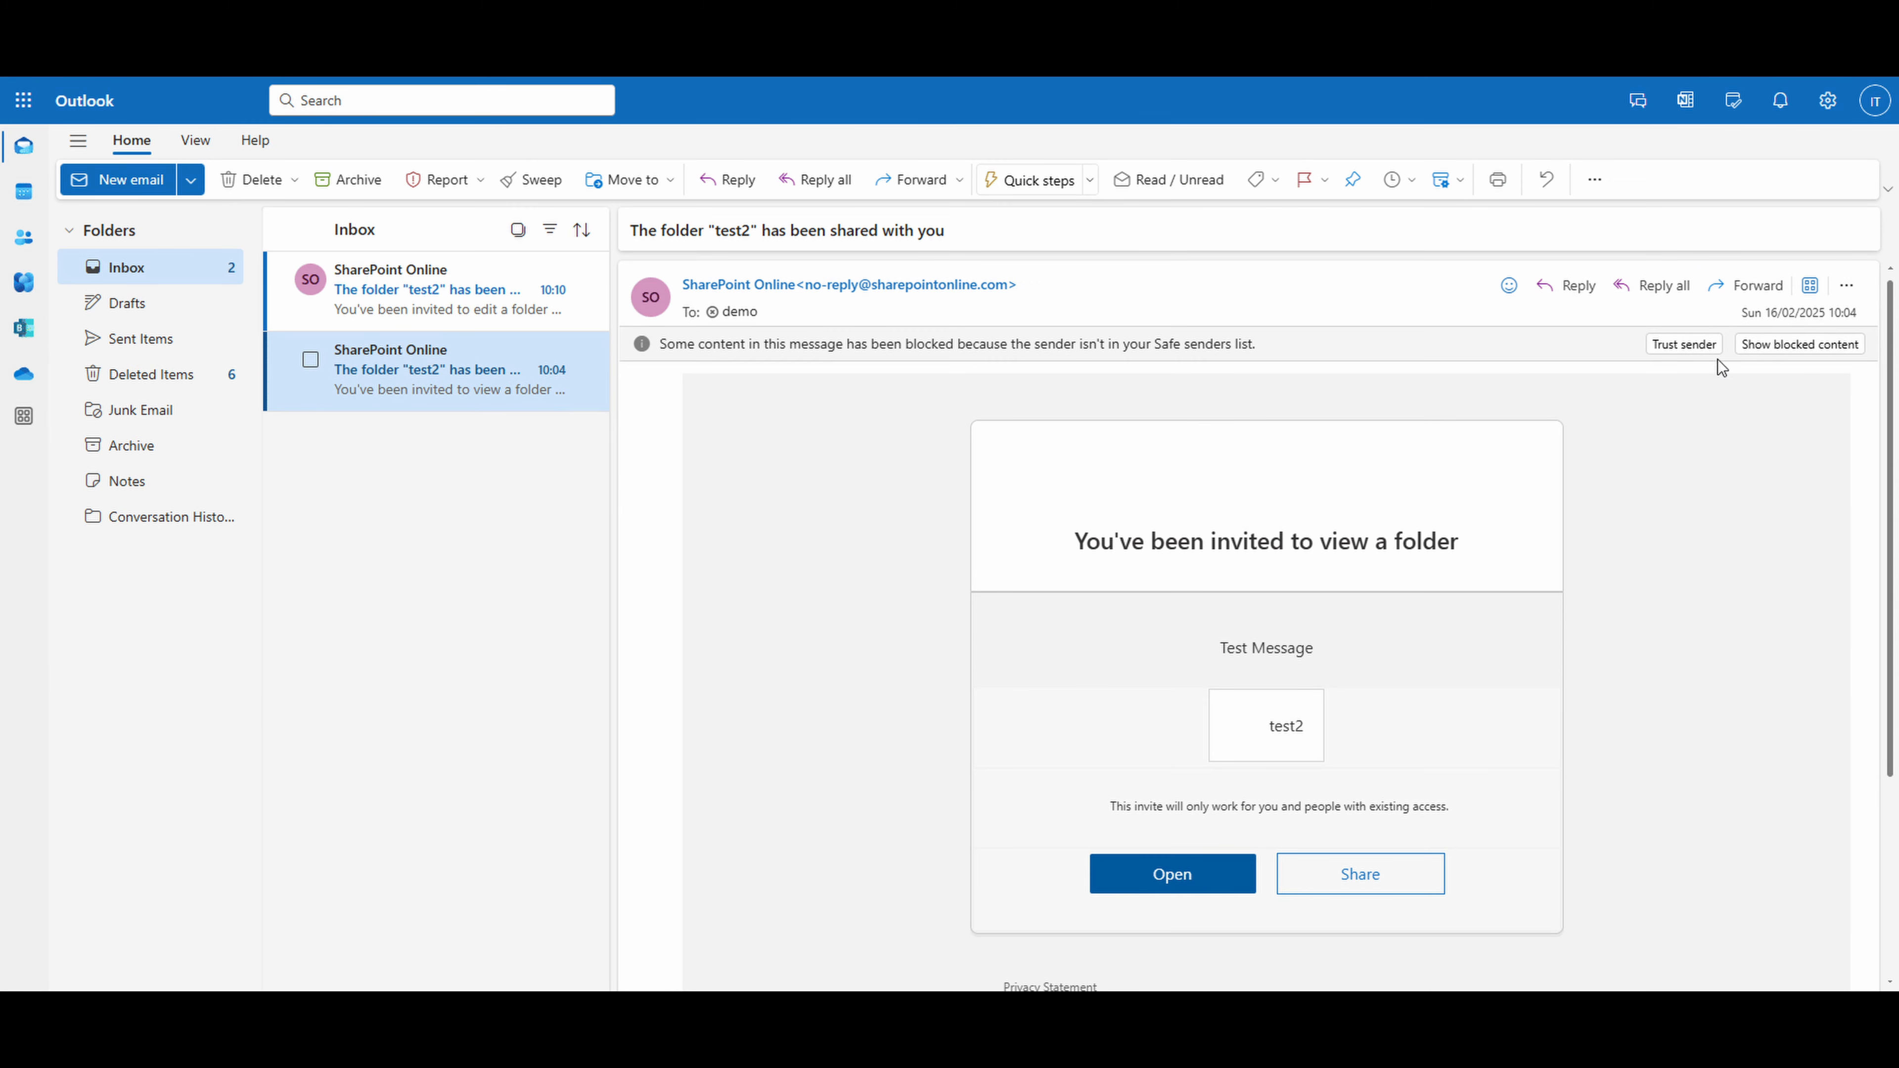
- In Outlook, trust the sender of the "test2" folder sharing email and check the invitation's custom message
click(1710, 347)
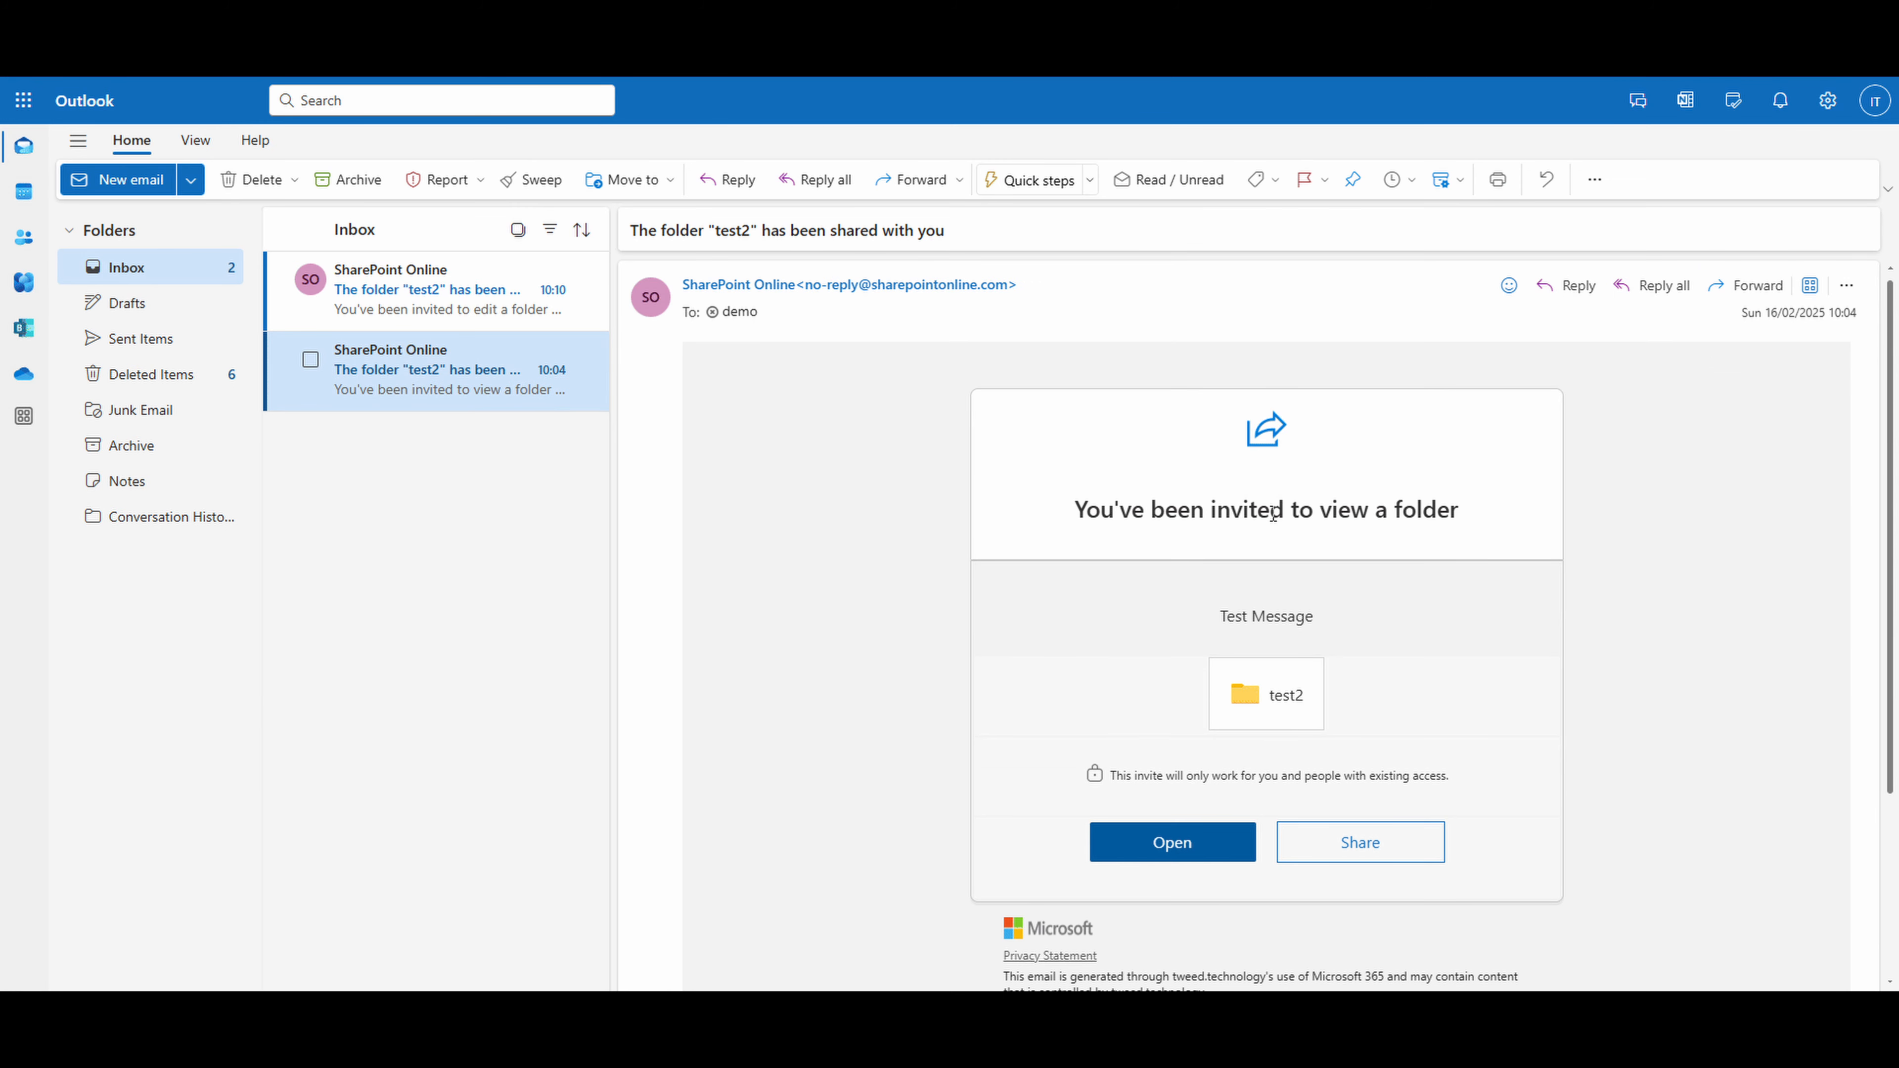
scroll(1271, 778, down, 3)
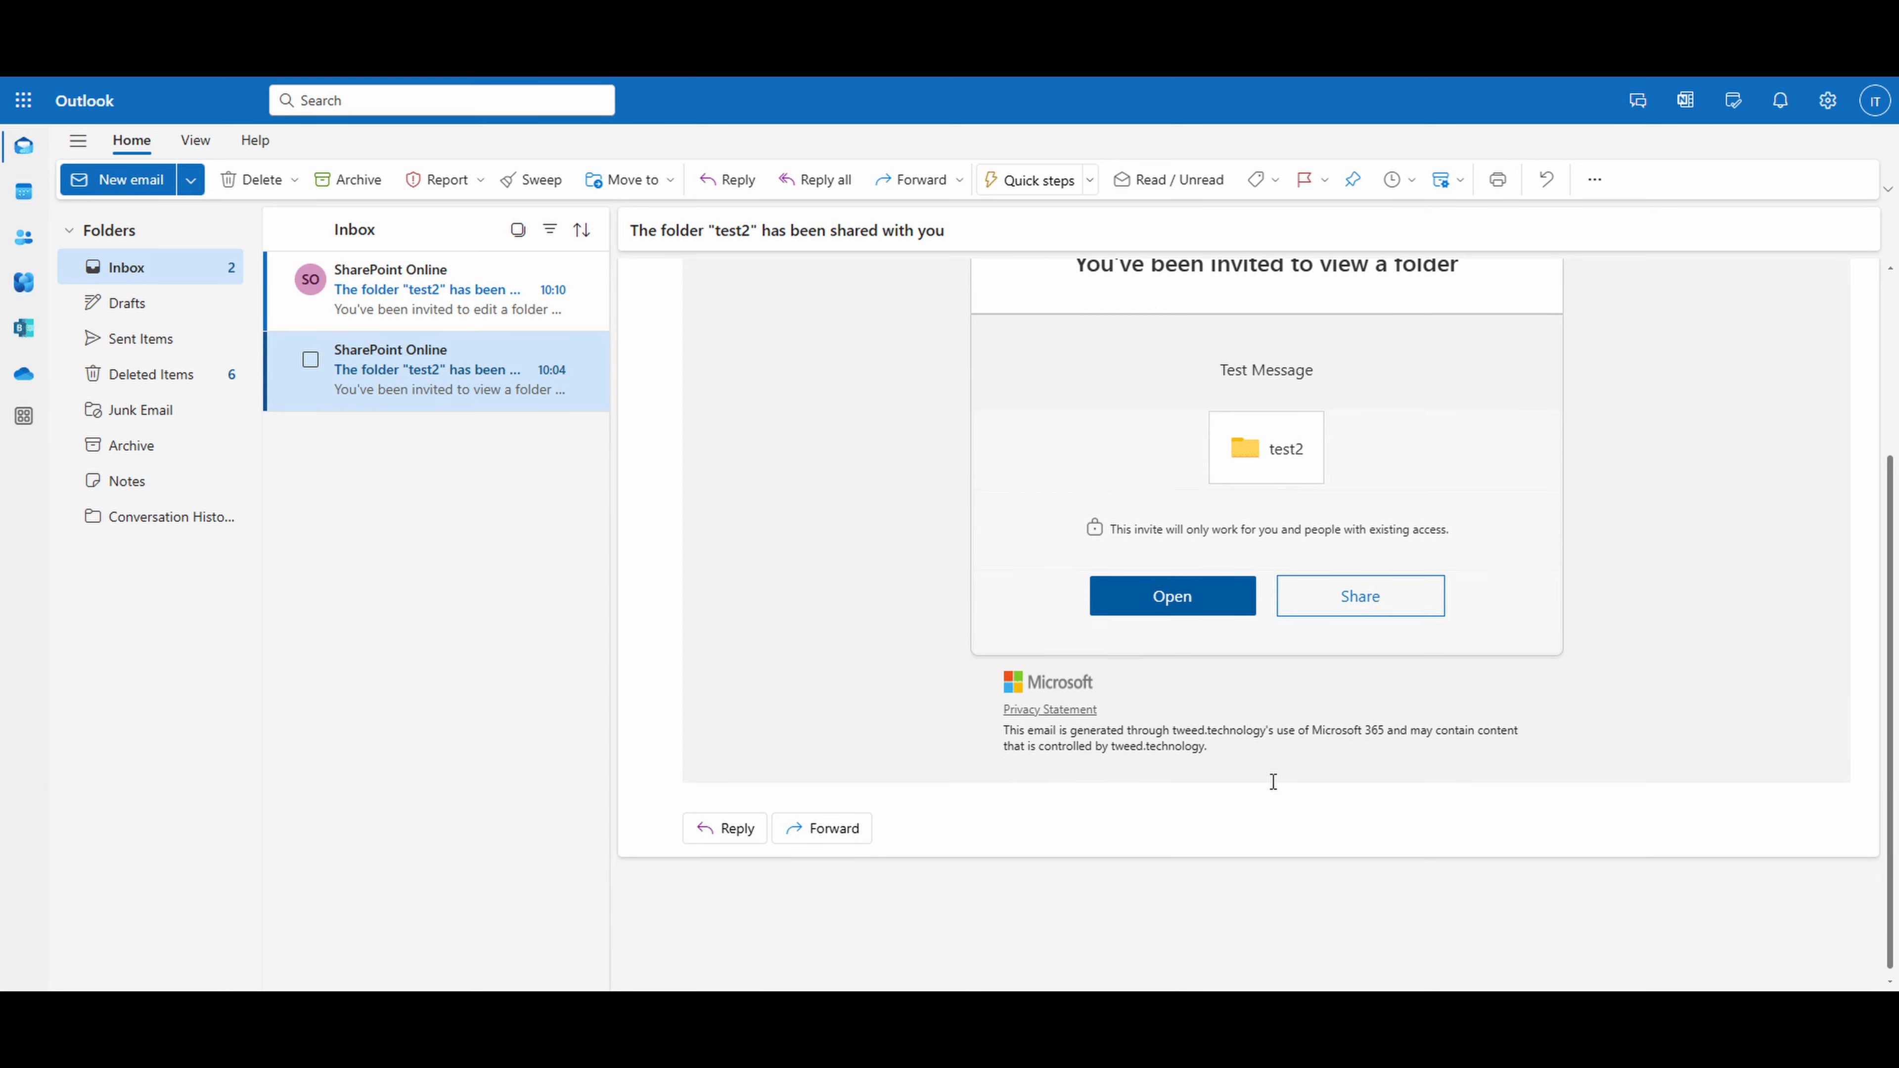
scroll(1271, 778, up, 3)
drag(1325, 623, 1195, 629)
key(ctrl+c)
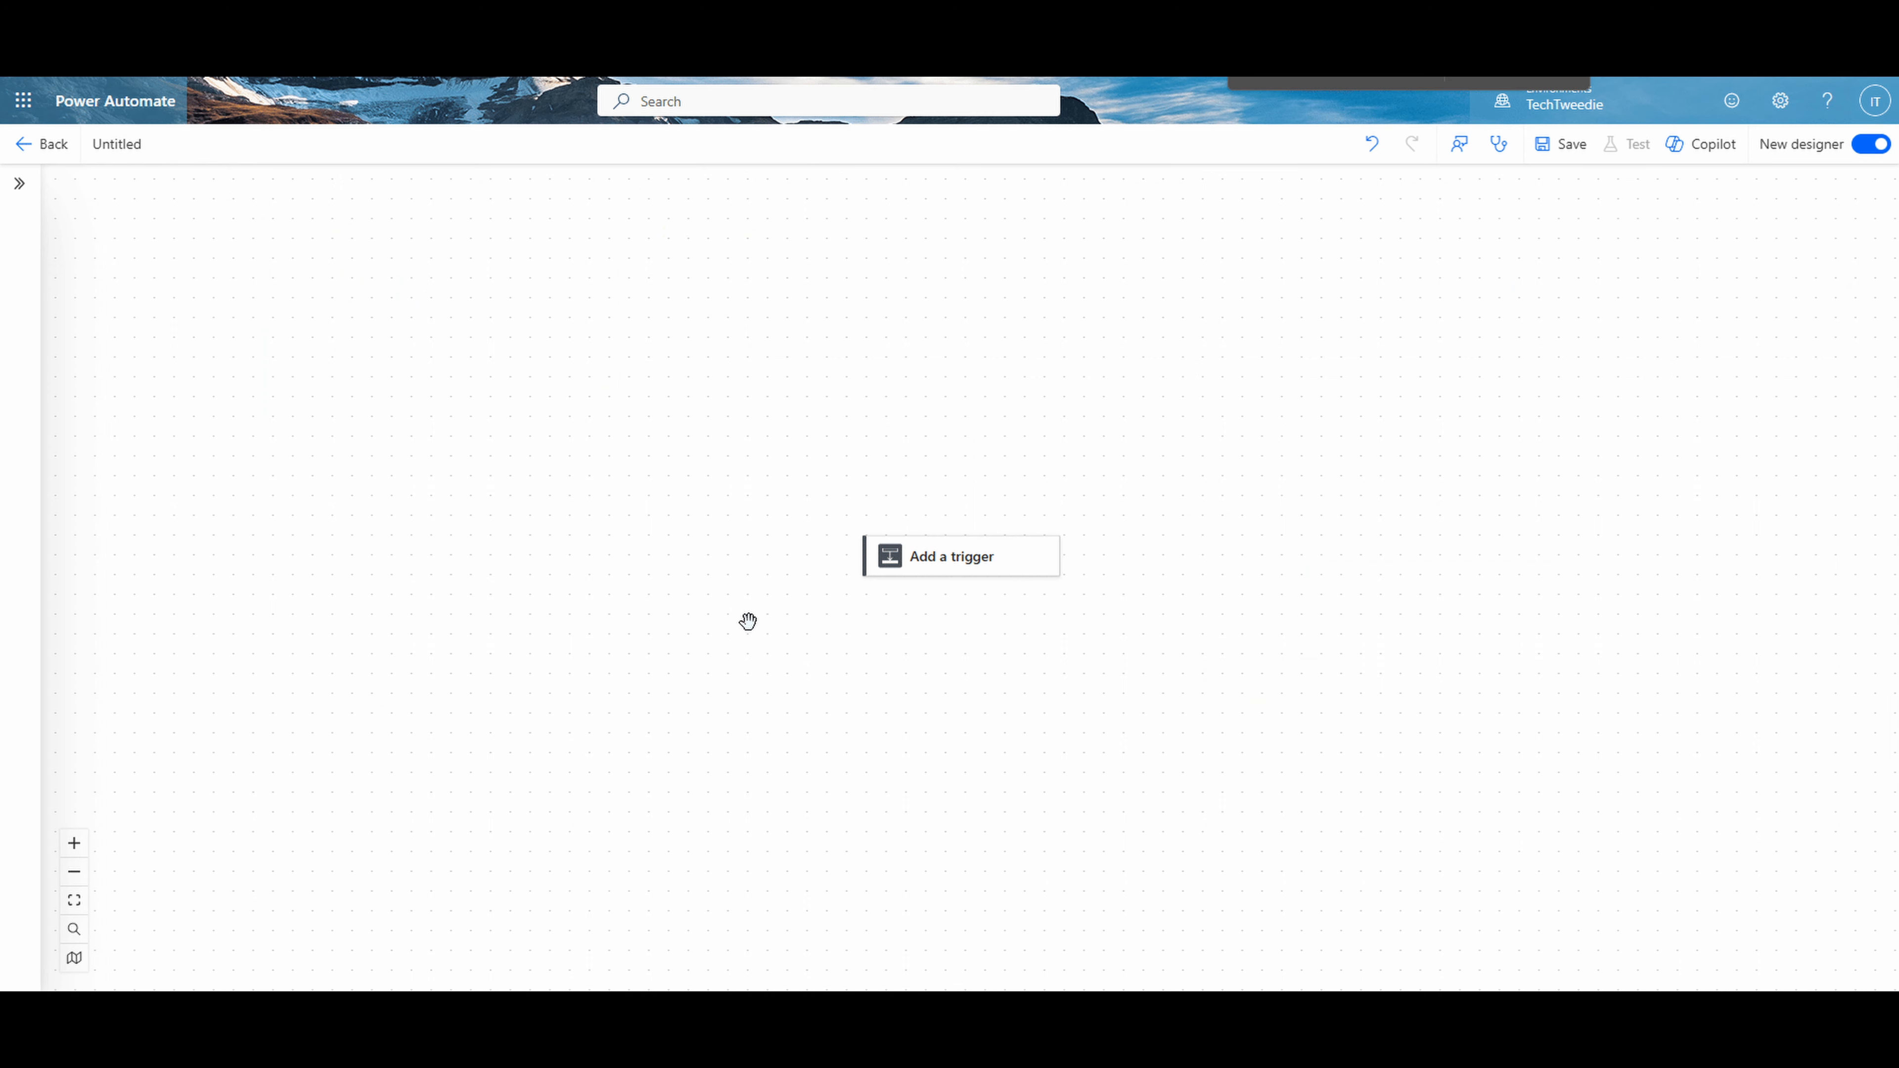
- In the untitled Power Automate flow, search triggers for "butt" and add the "Manually trigger a flow" trigger
click(949, 557)
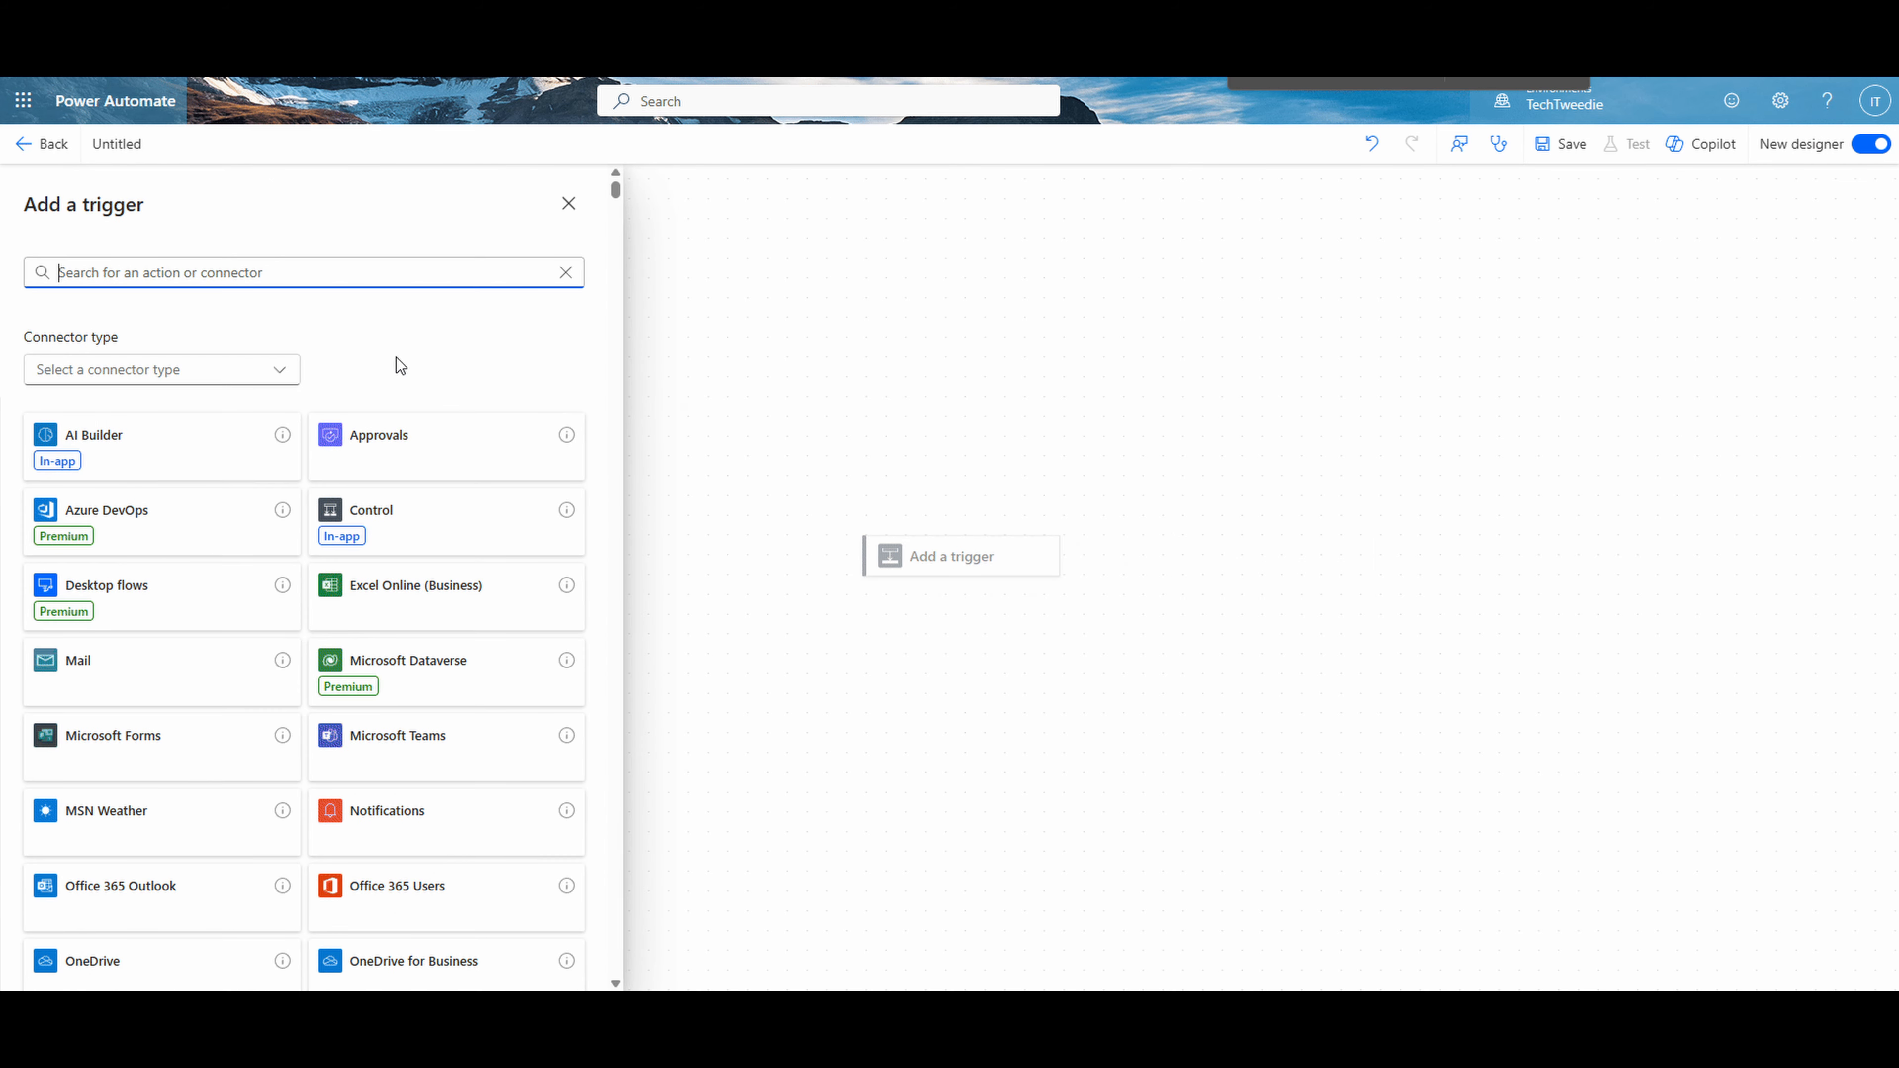
text(b)
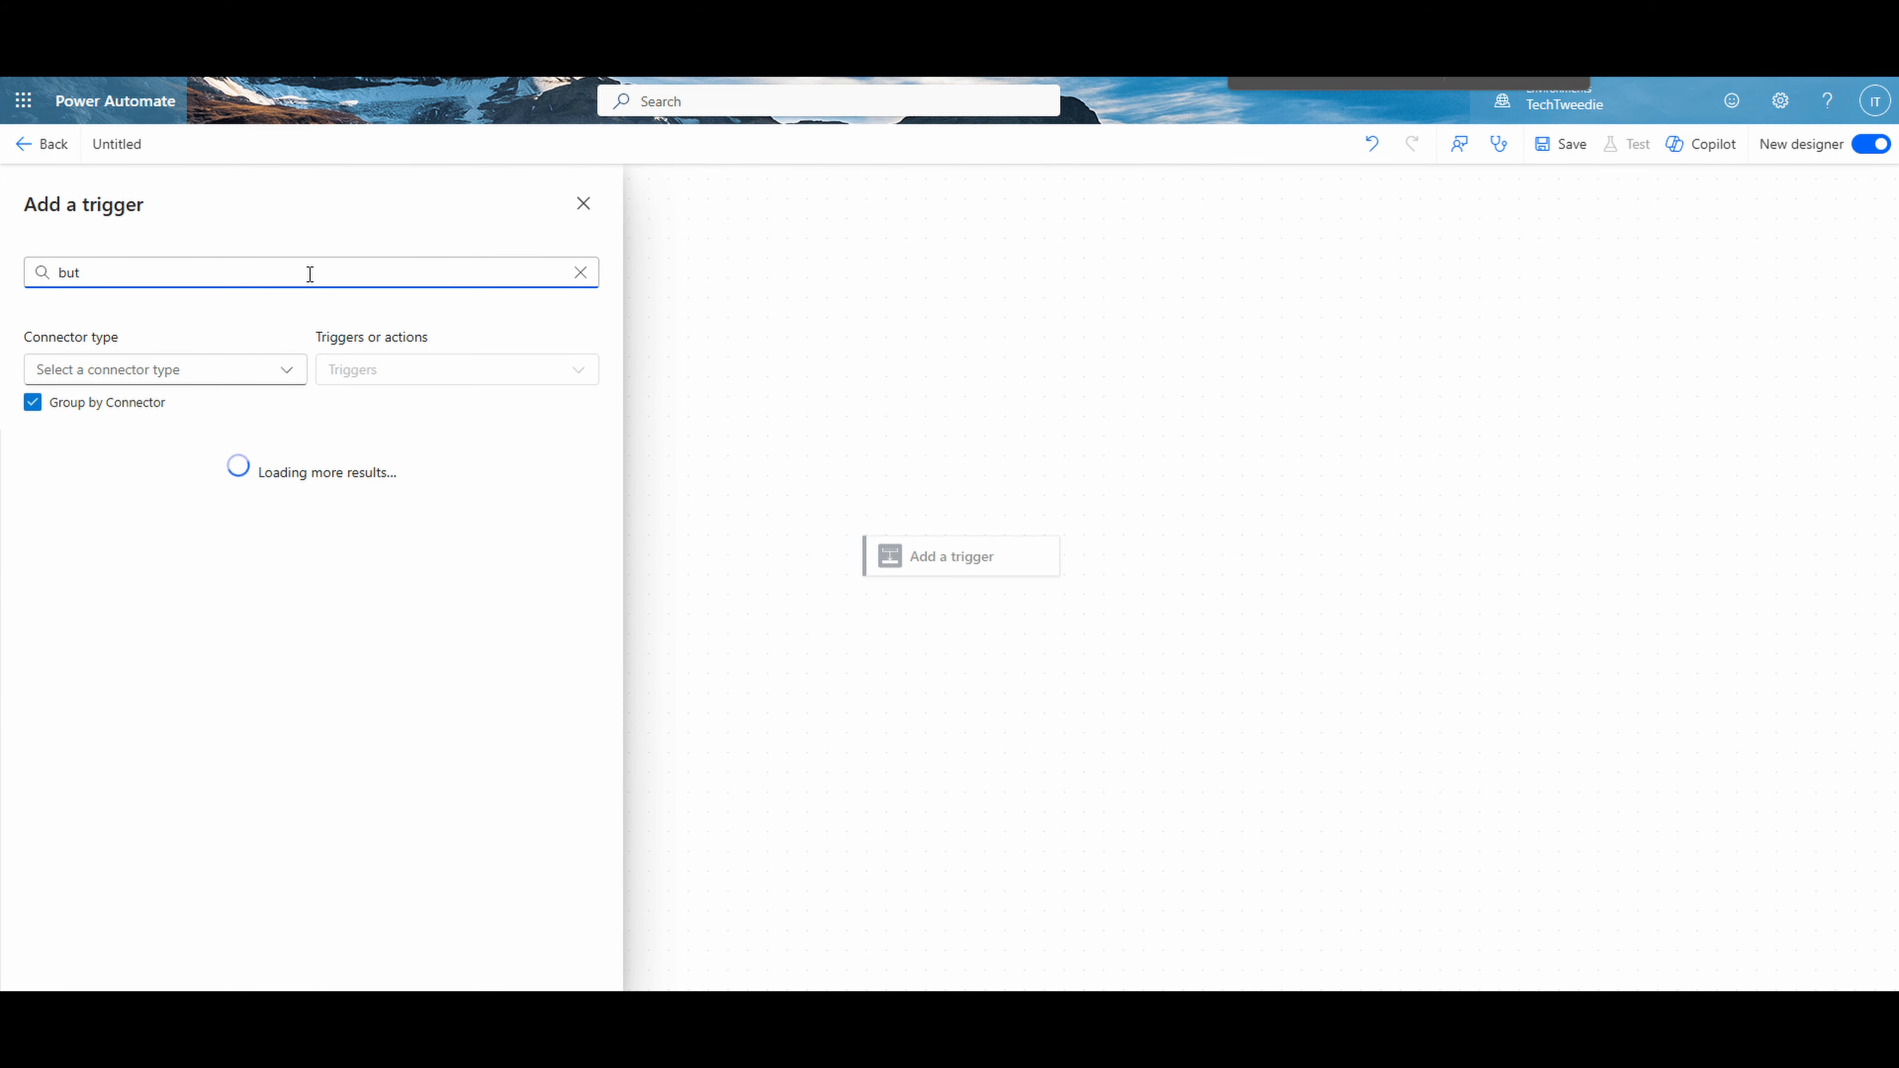
text(utt)
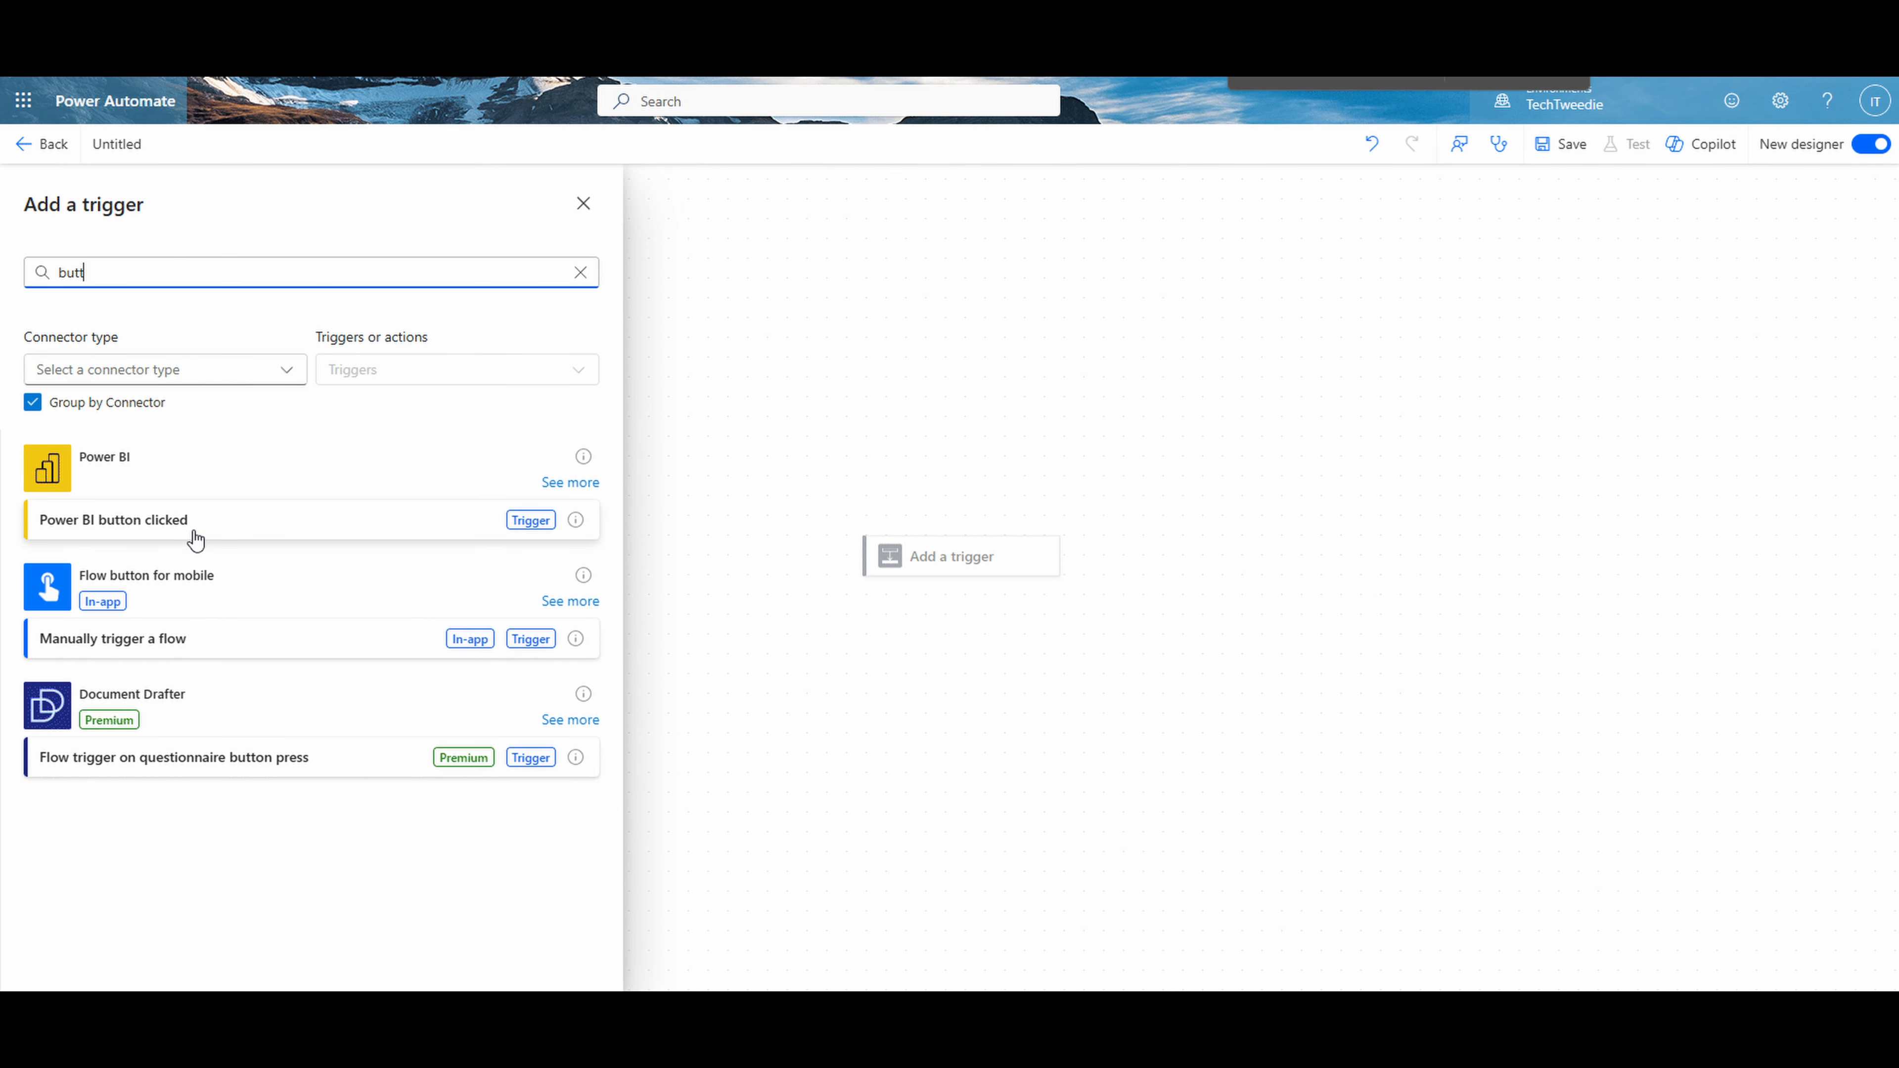
click(187, 640)
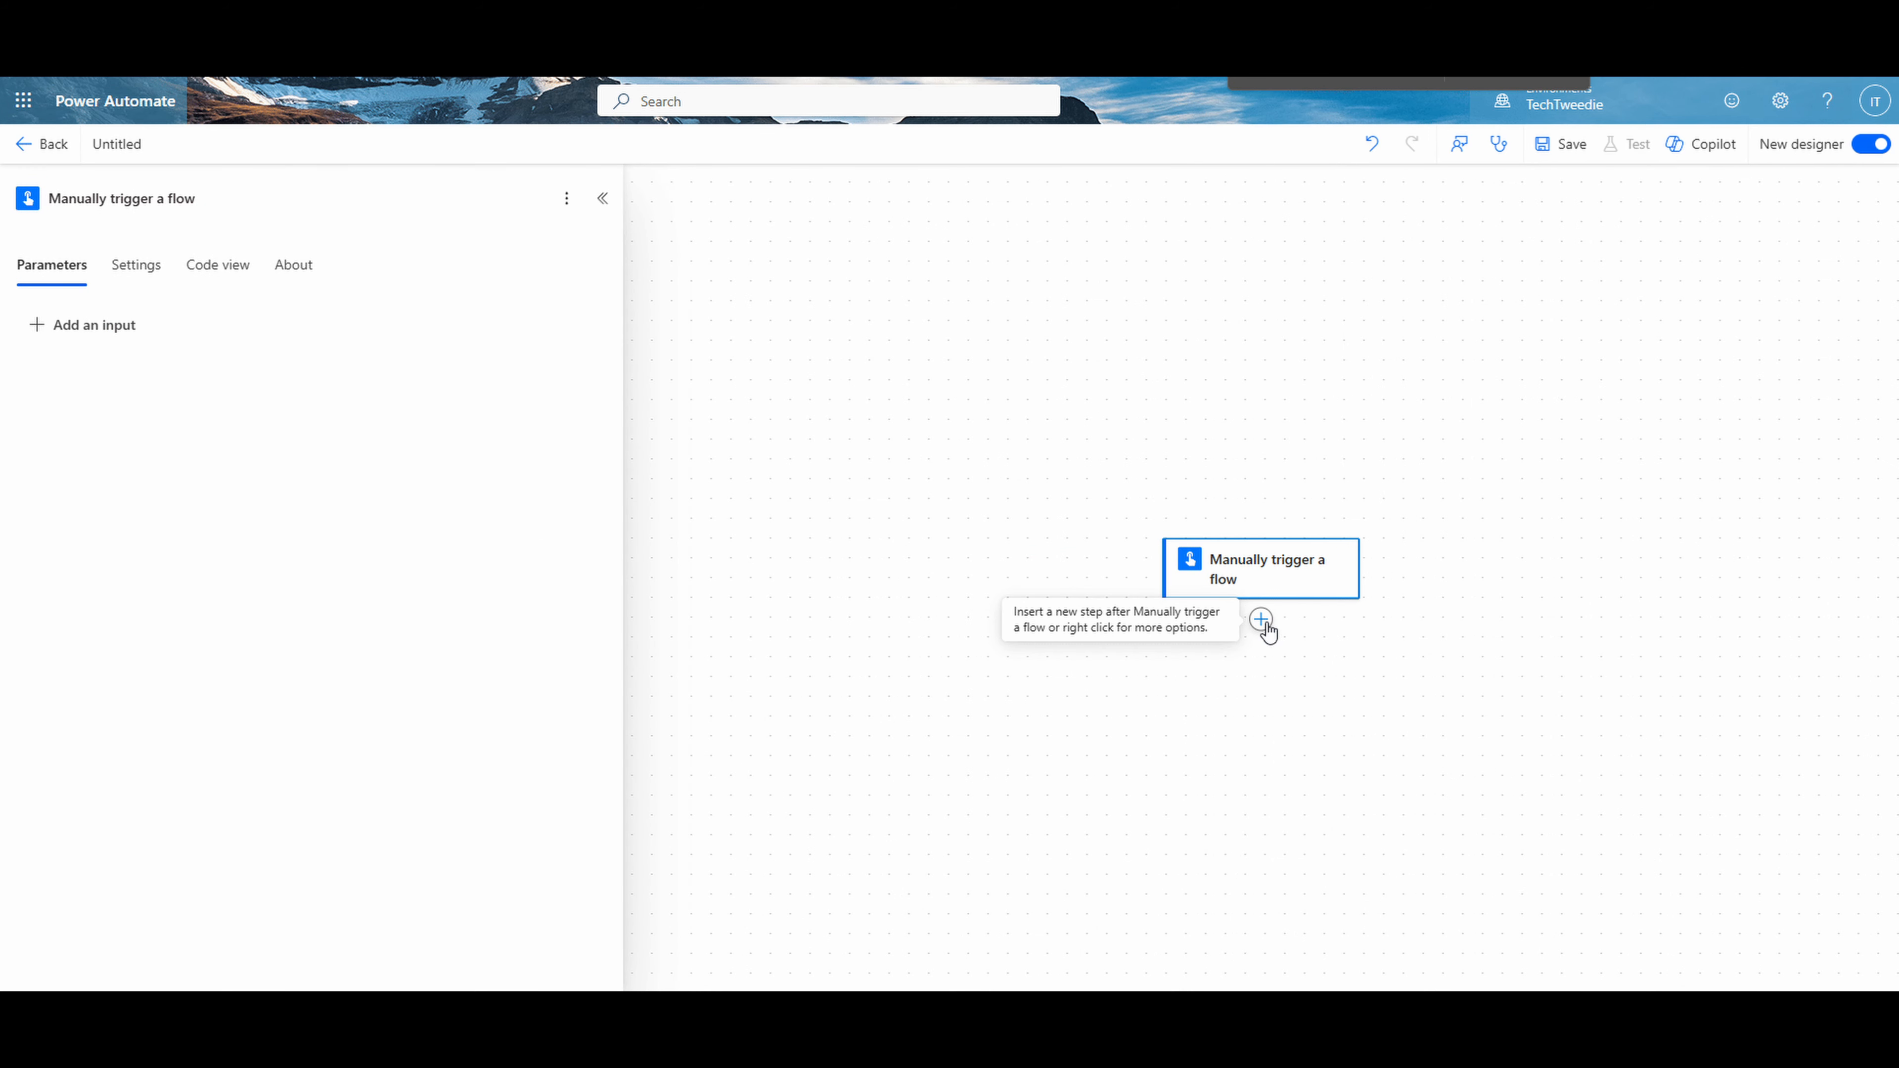
- Insert the Add User to Item Permission action from the SharePoint with Graph custom connector after the manual trigger
click(1263, 625)
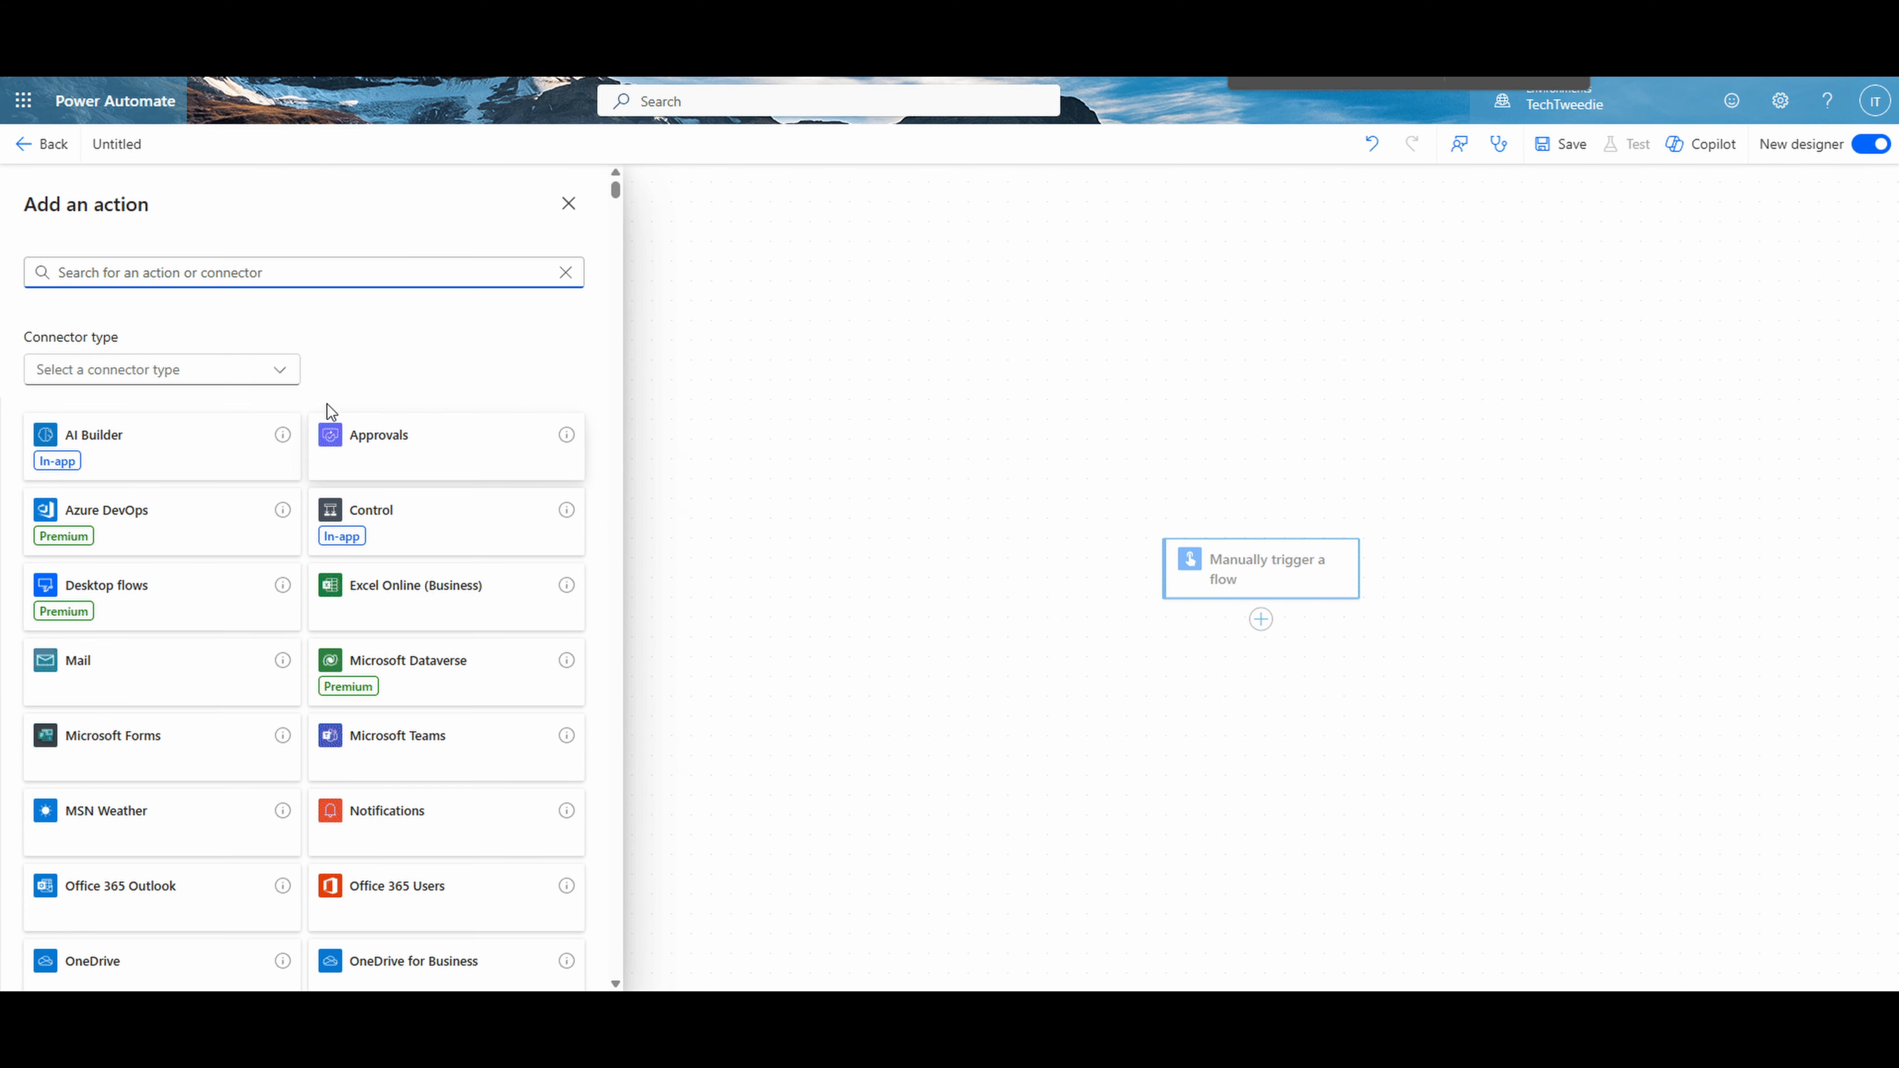
click(280, 379)
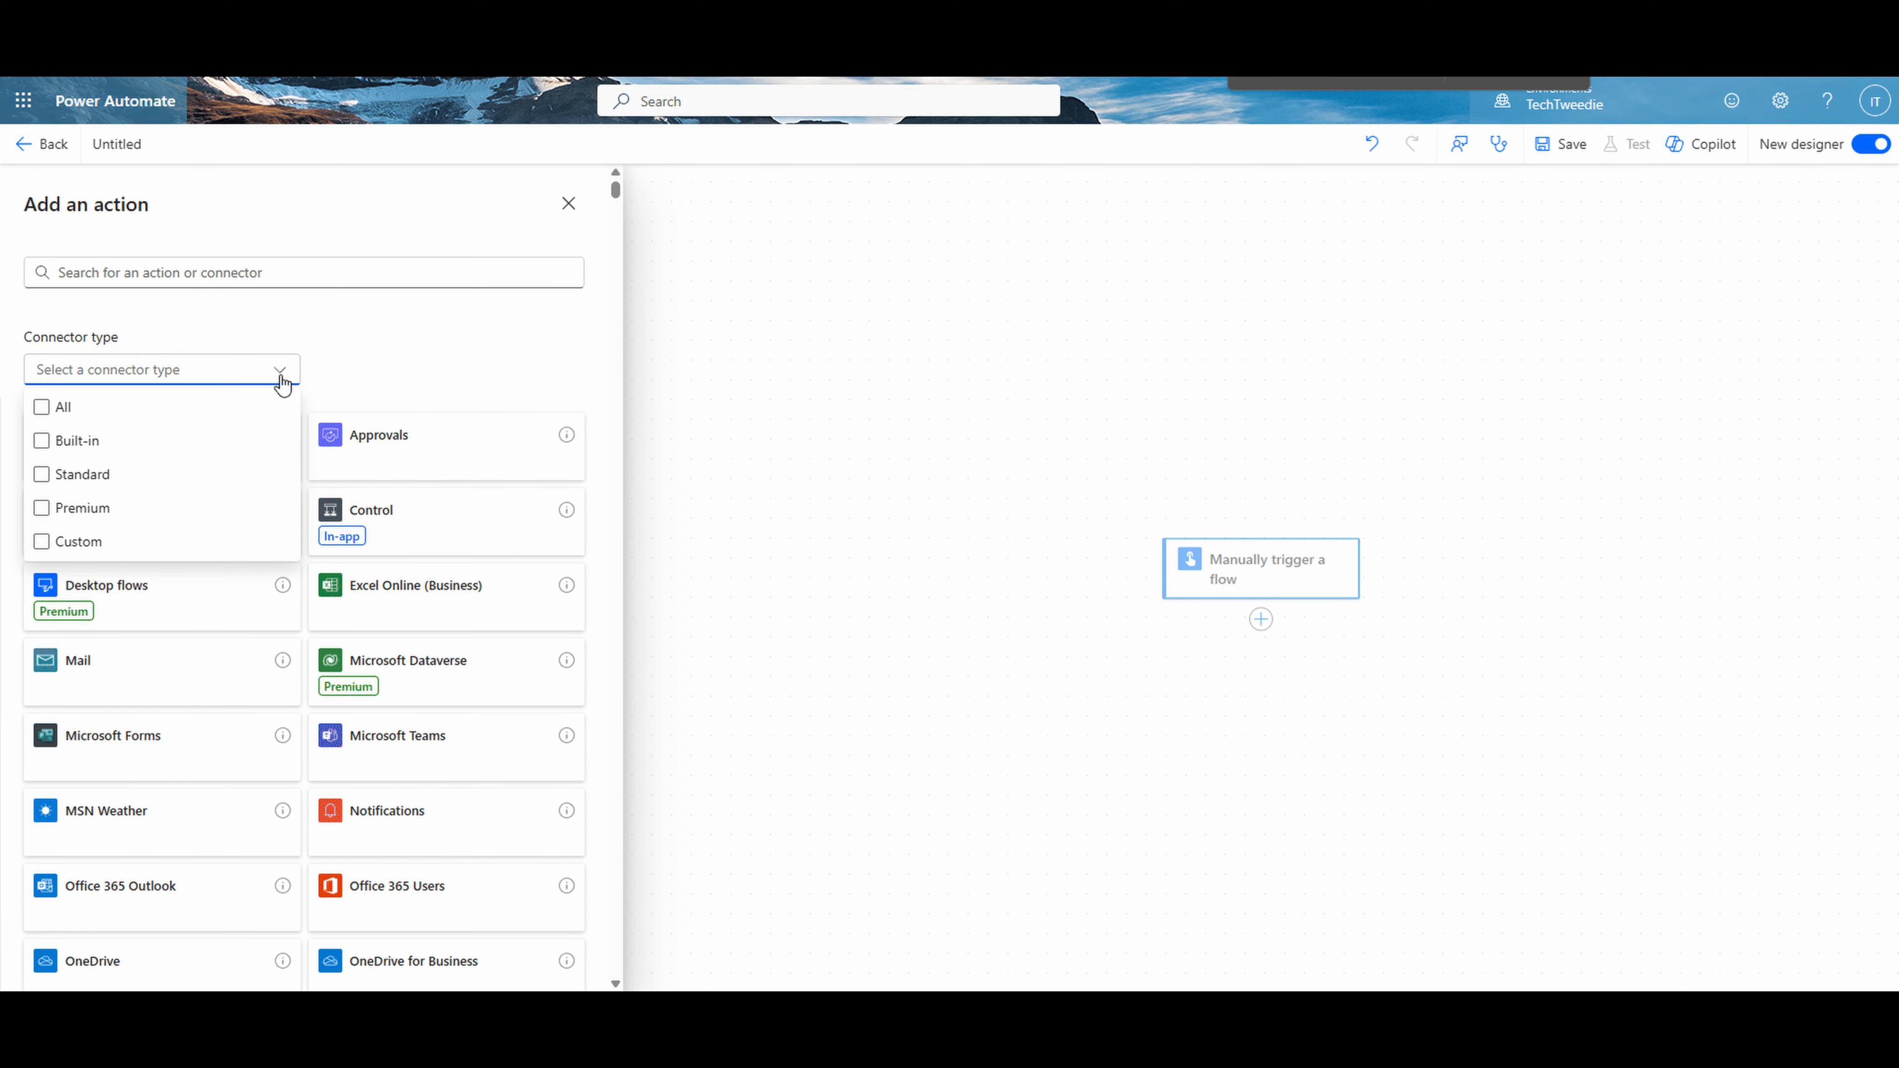
click(157, 541)
click(449, 570)
click(457, 458)
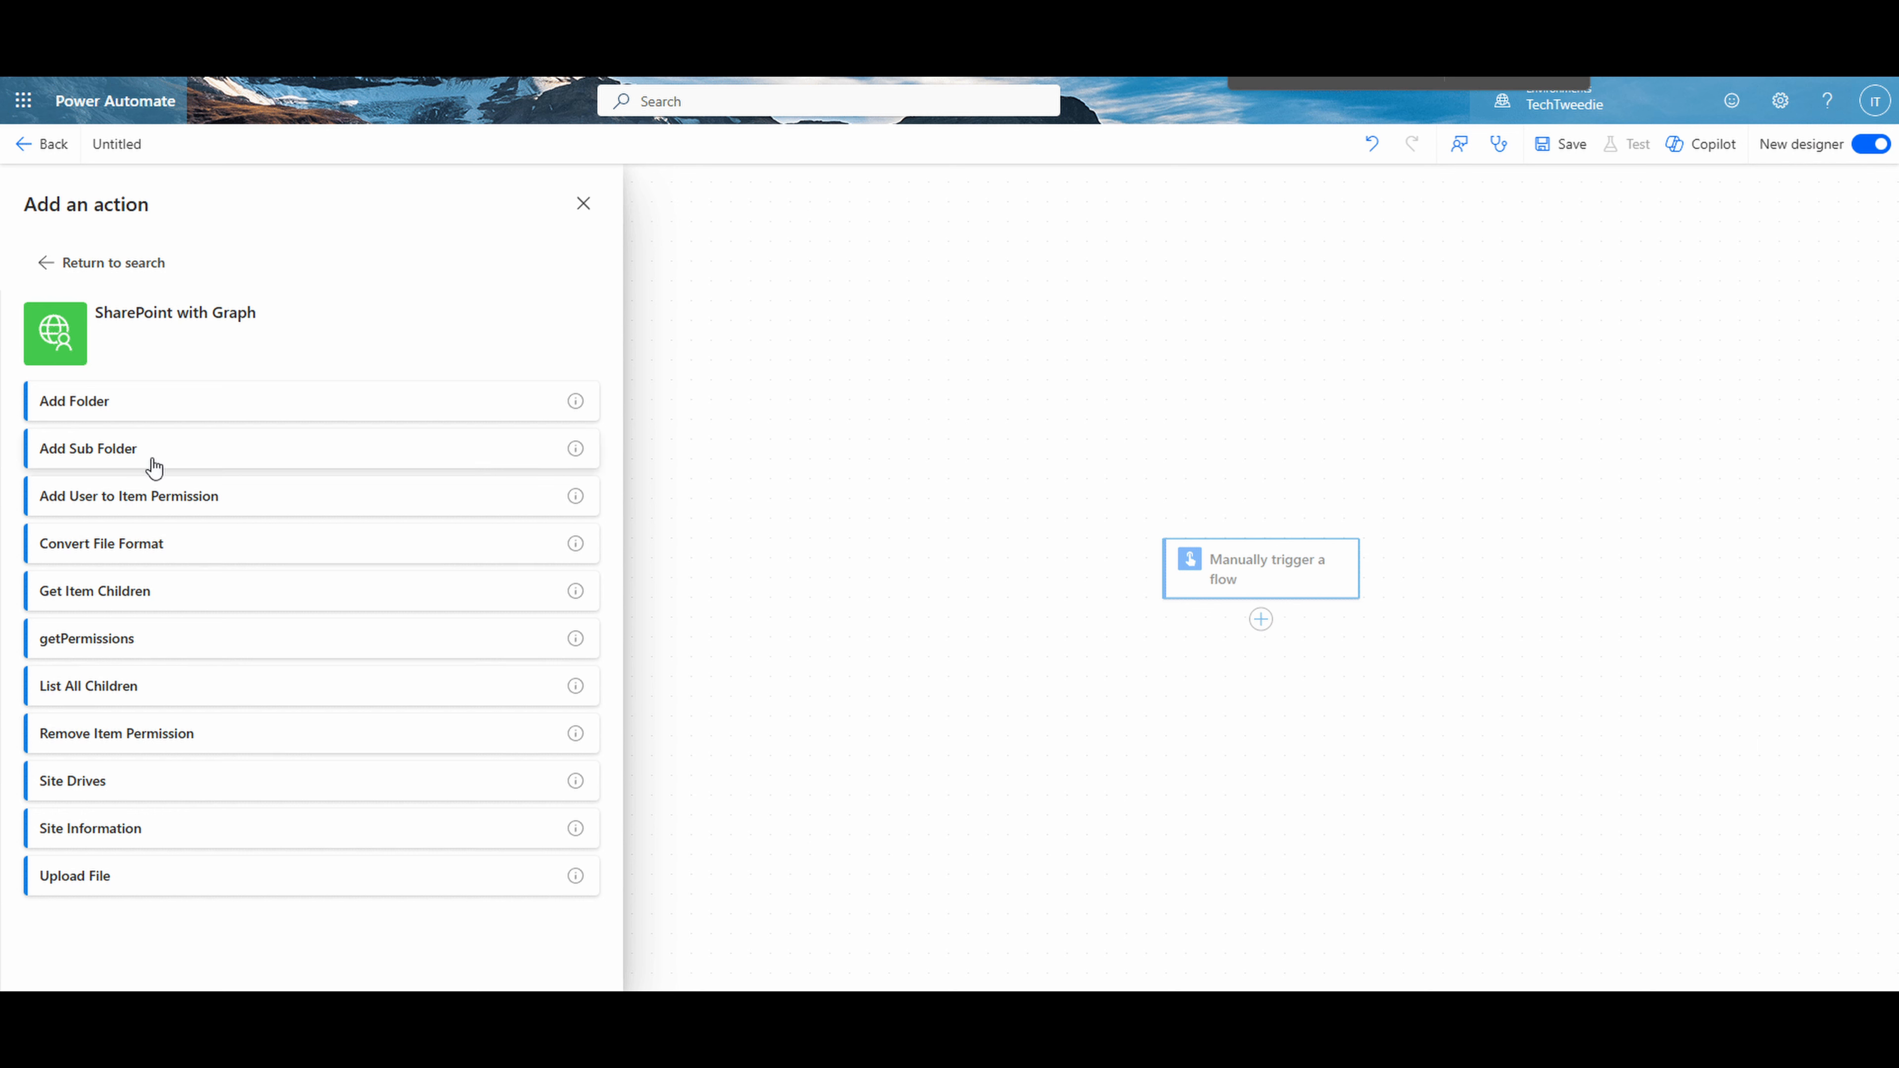
click(154, 513)
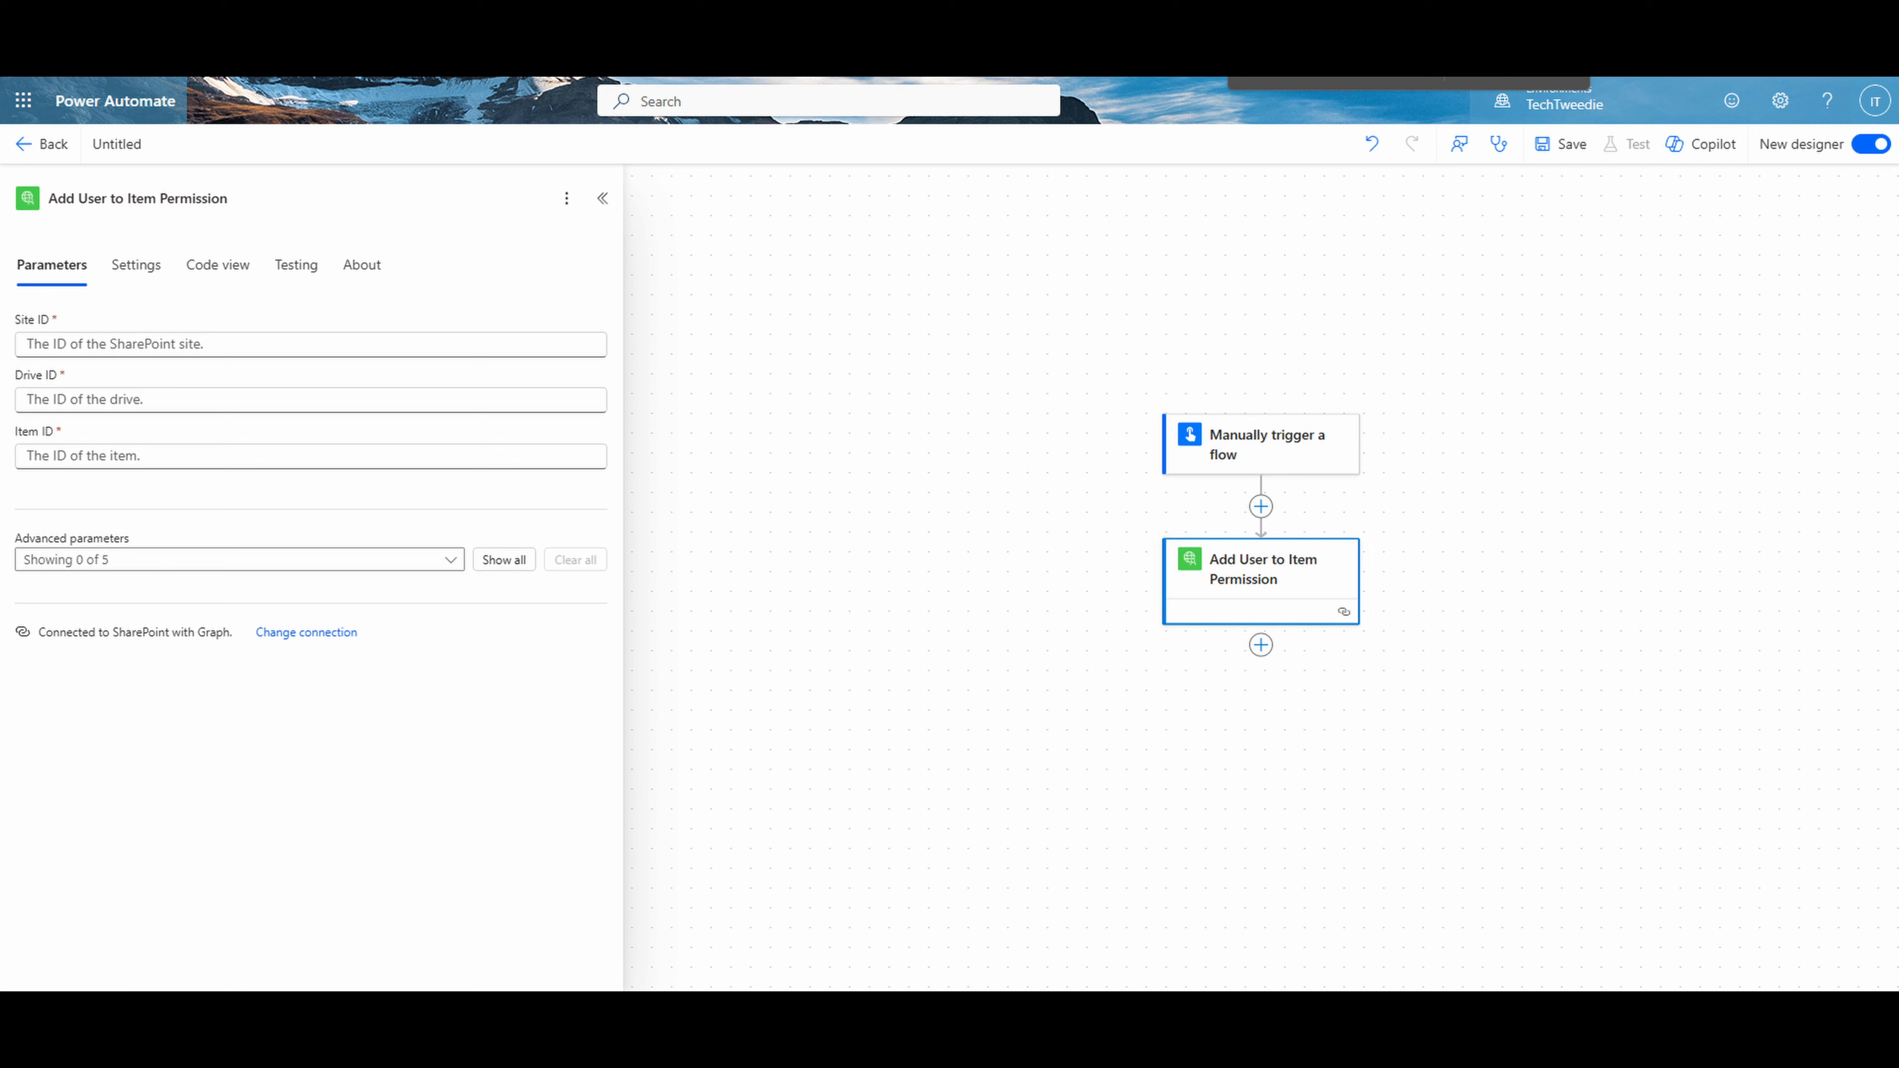
- Set the action's Site ID to 9ce4e8e2-fa87-474b-bd2f-d858d828f8a1, and paste the "test" library's Drive ID and the "test2" folder's Item ID
click(73, 351)
text(9ce4e8e2-fa87-474b-bd2f-d858d828f8a1)
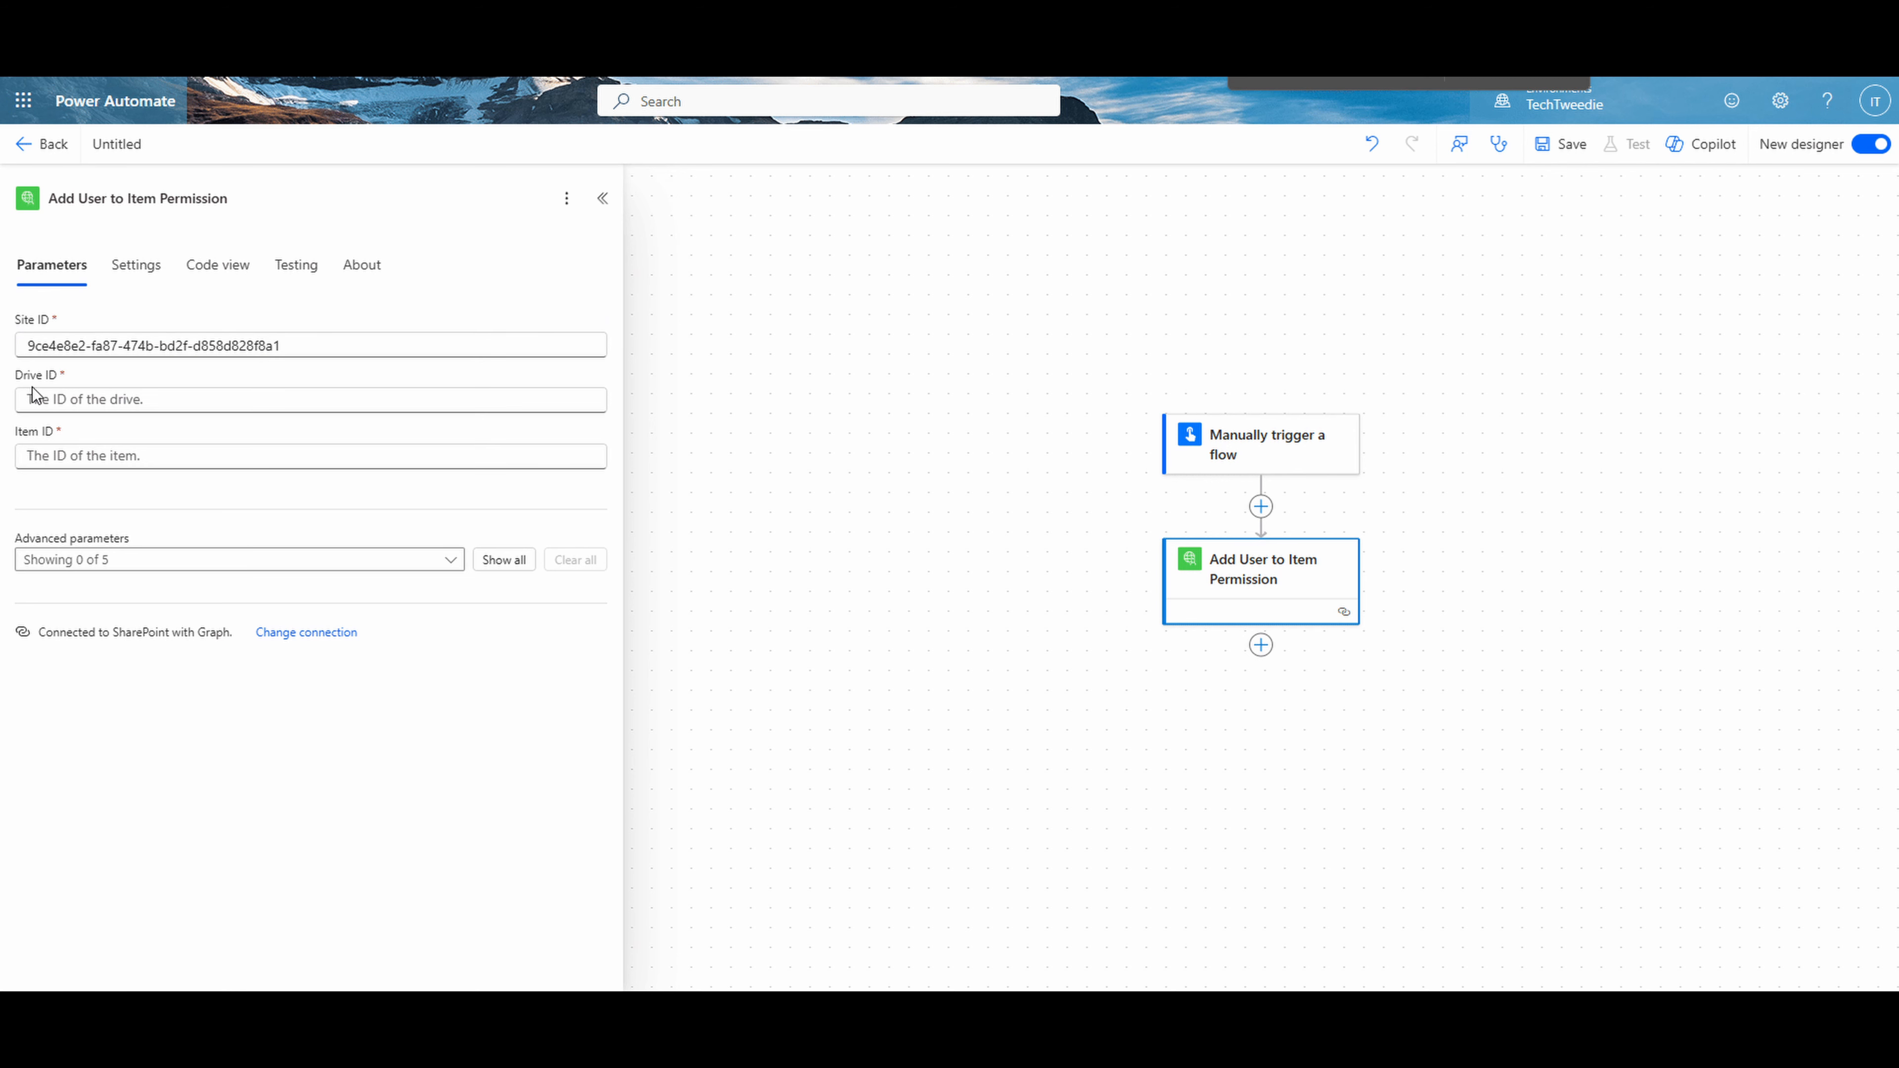
click(157, 404)
text(b!4ujknIf6S0e9L9hY2Cj4oSy8fRwGRJ9Ghv-IEfn4u6ovHPyydePwRosMG0M4nhQc)
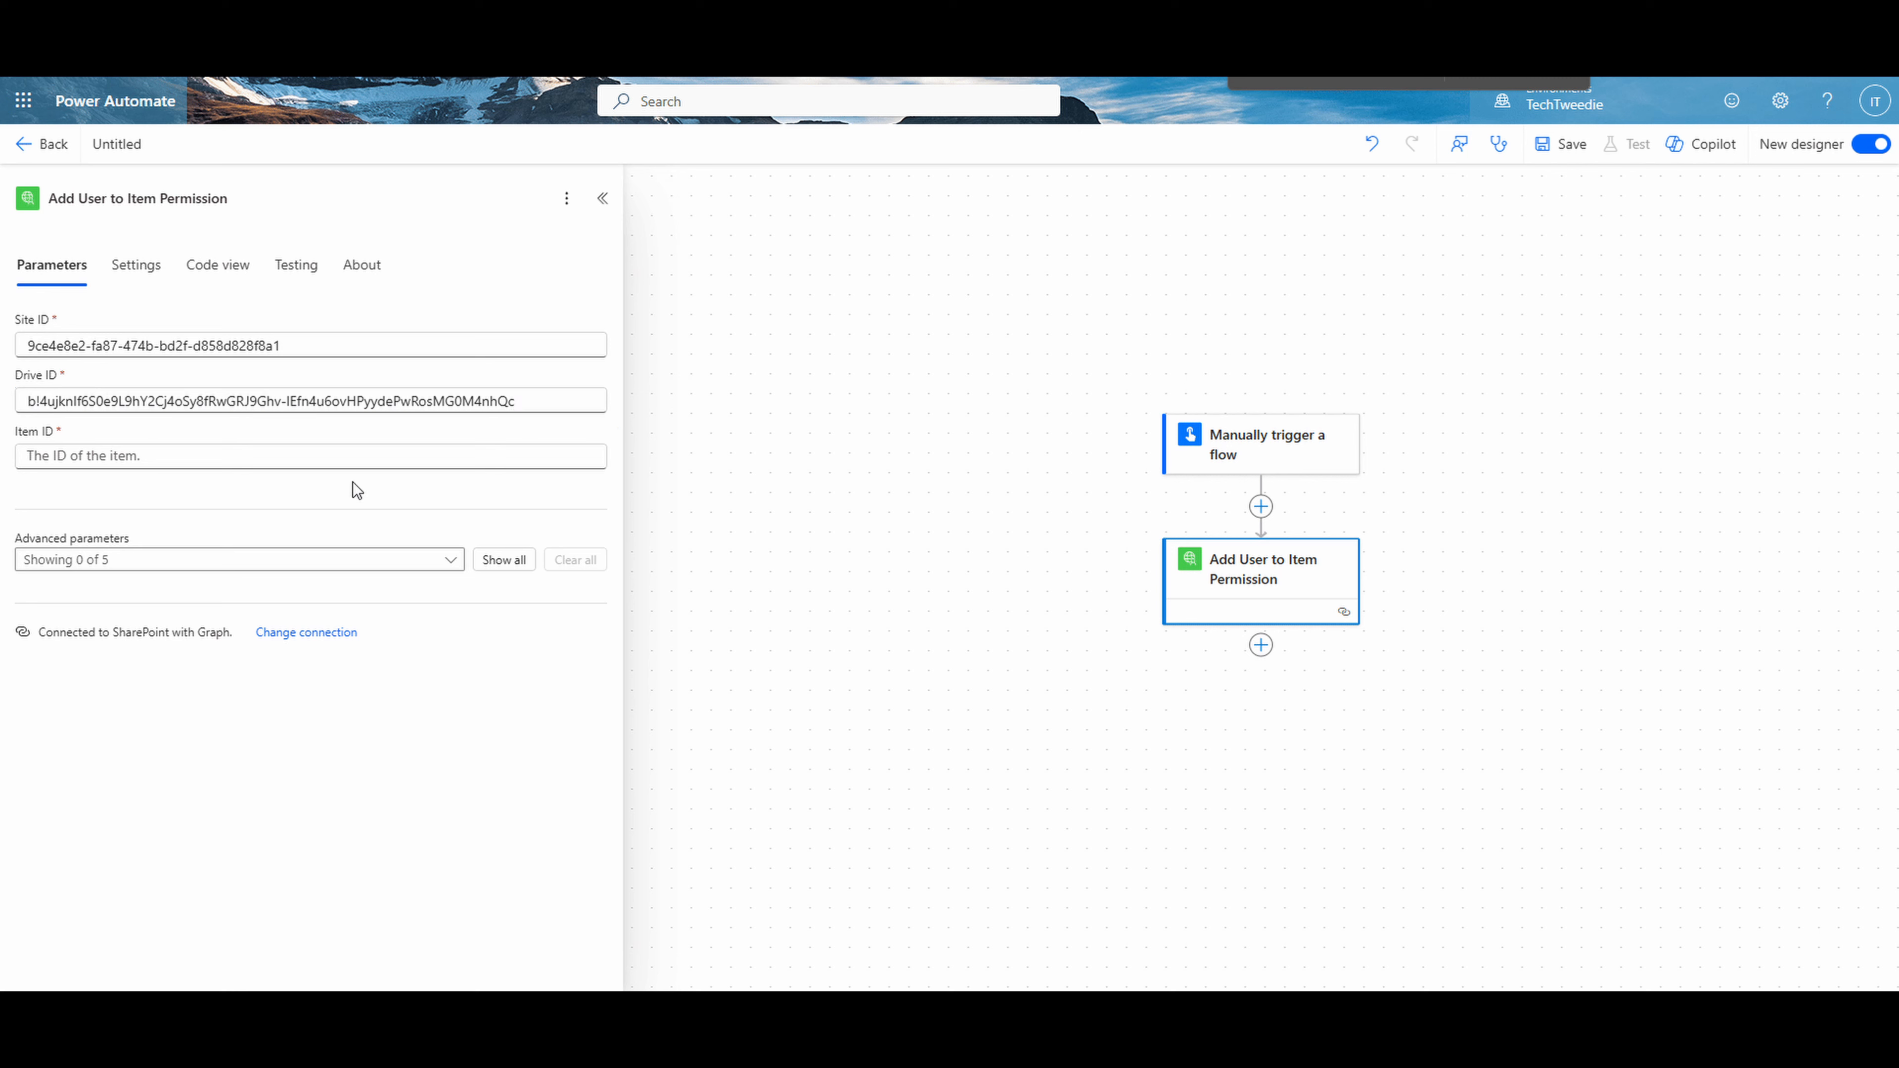
click(346, 456)
text(01LDPBINVTIMOY4Y3TGRDIDMVHU4F3HIZM)
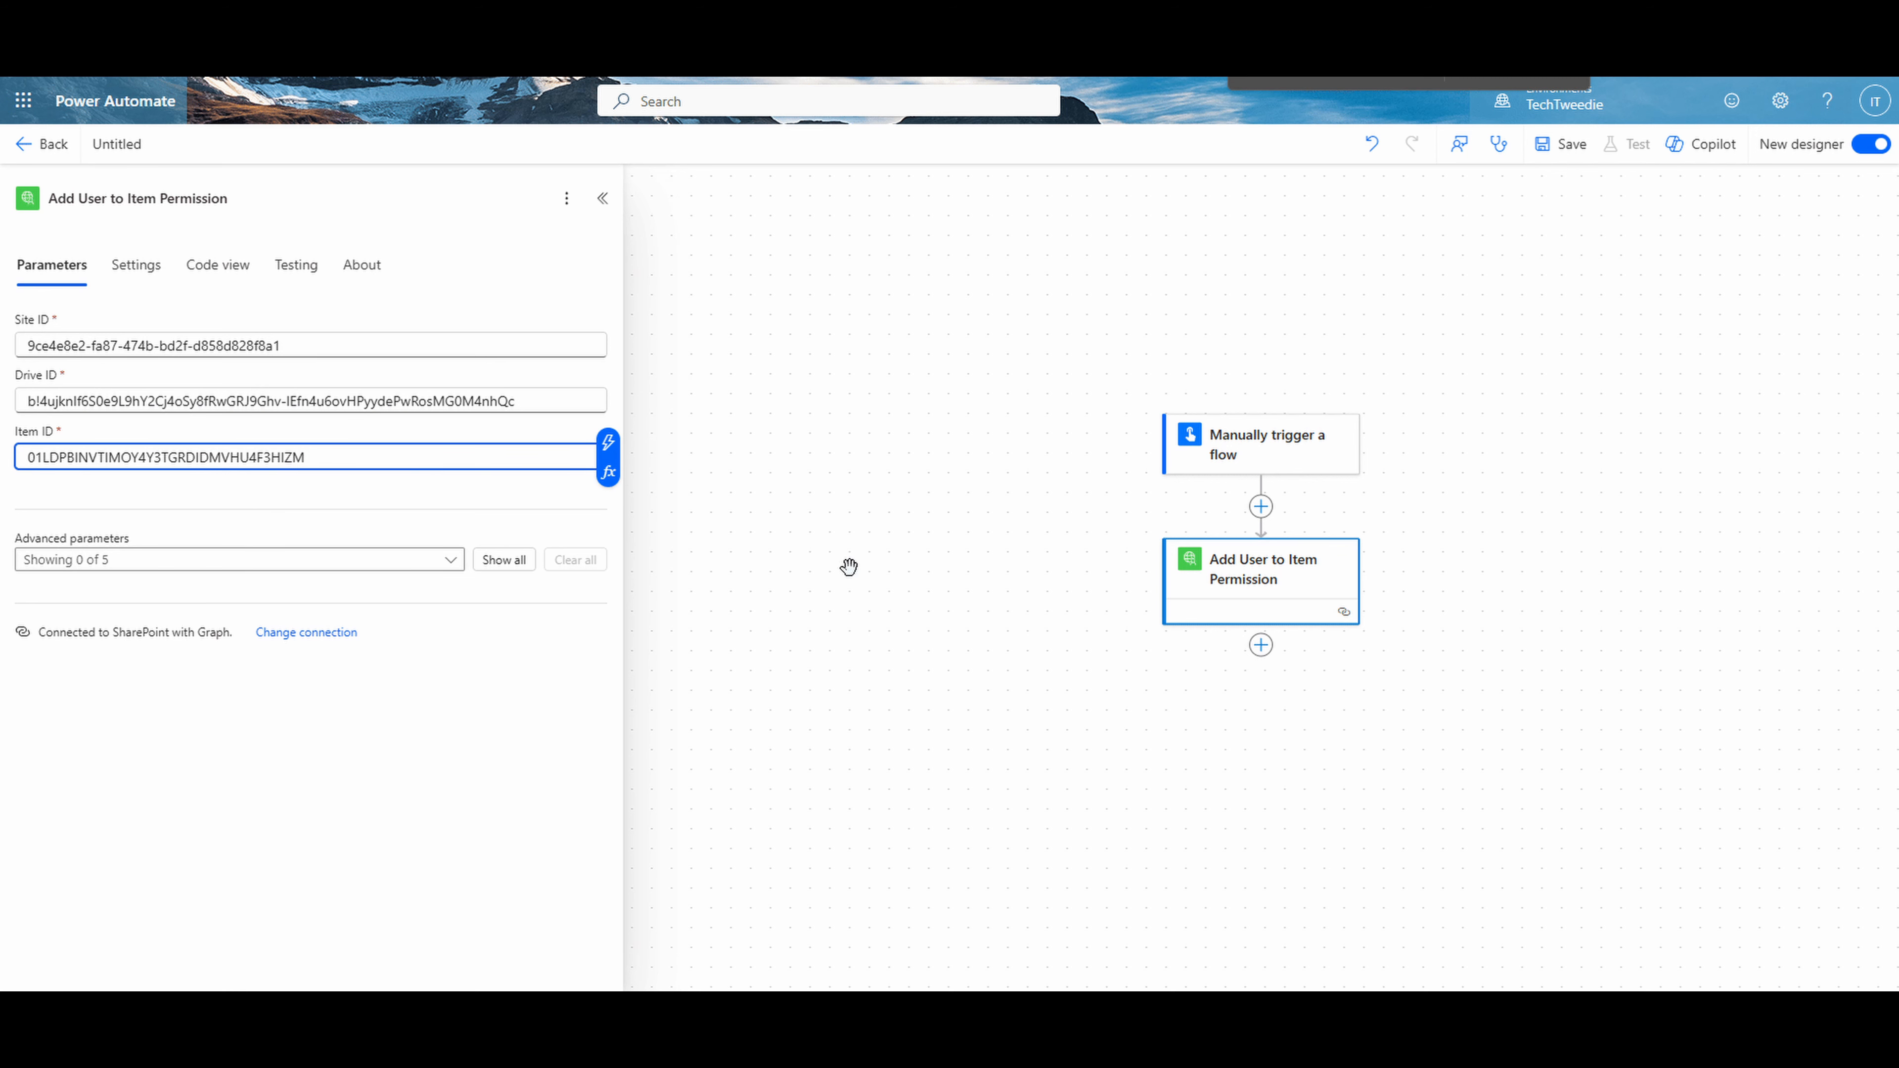
- Show all five advanced parameters of the Add User to Item Permission action: recipients, message, requireSignIn, sendInvitation and roles
click(448, 562)
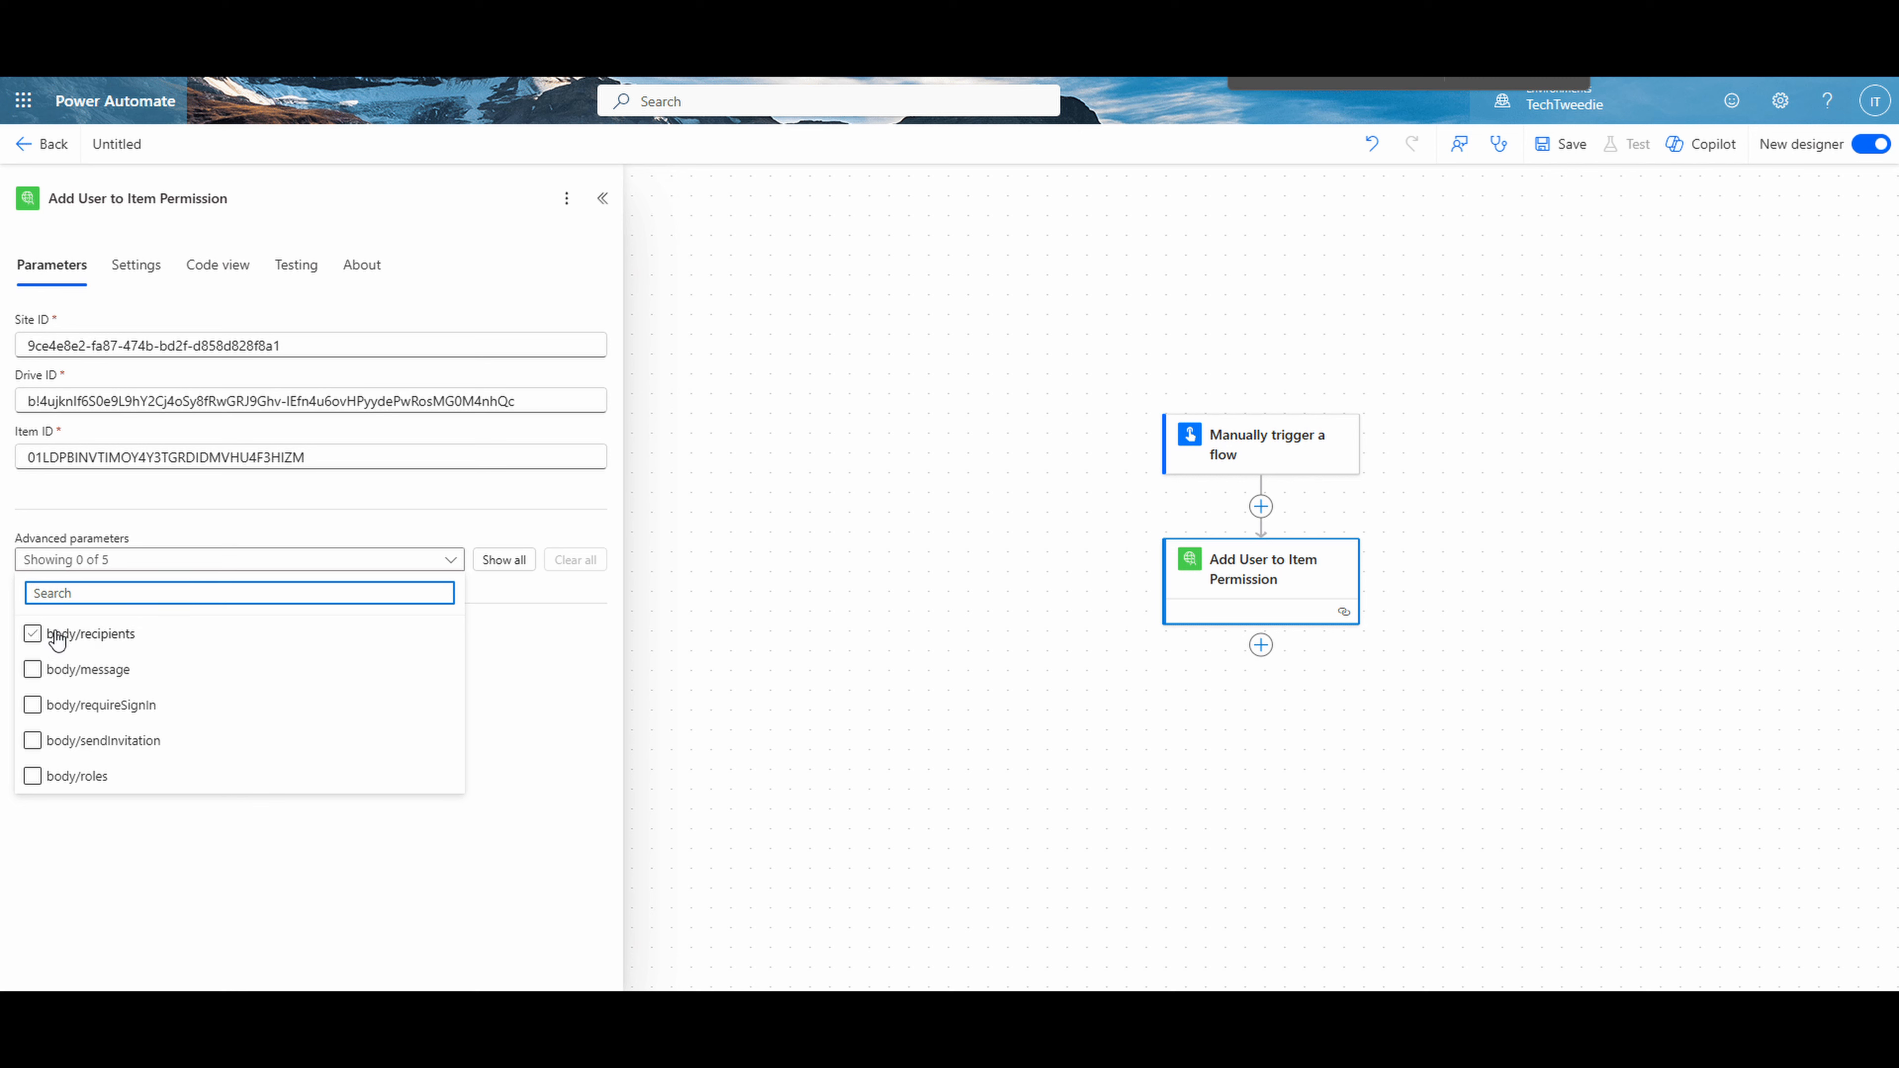
click(32, 633)
click(32, 668)
click(33, 706)
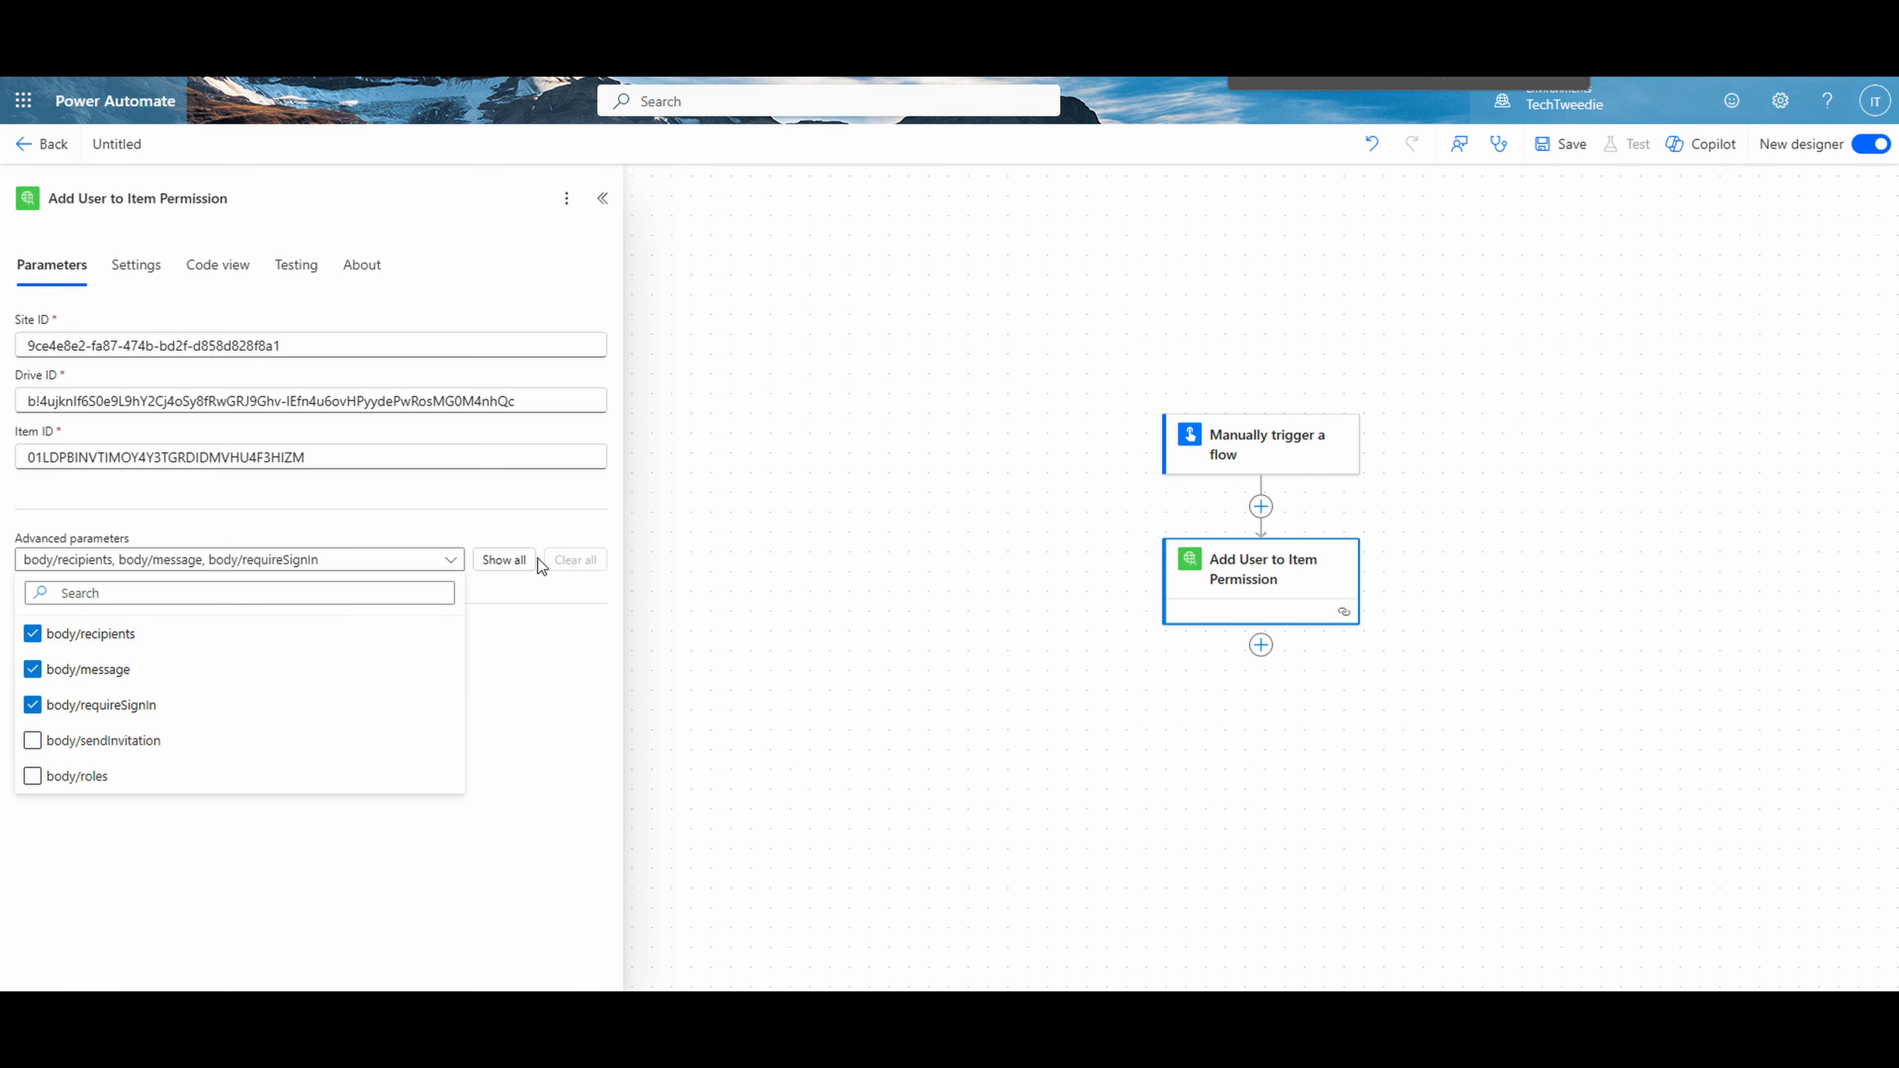
click(508, 560)
scroll(218, 640, down, 1)
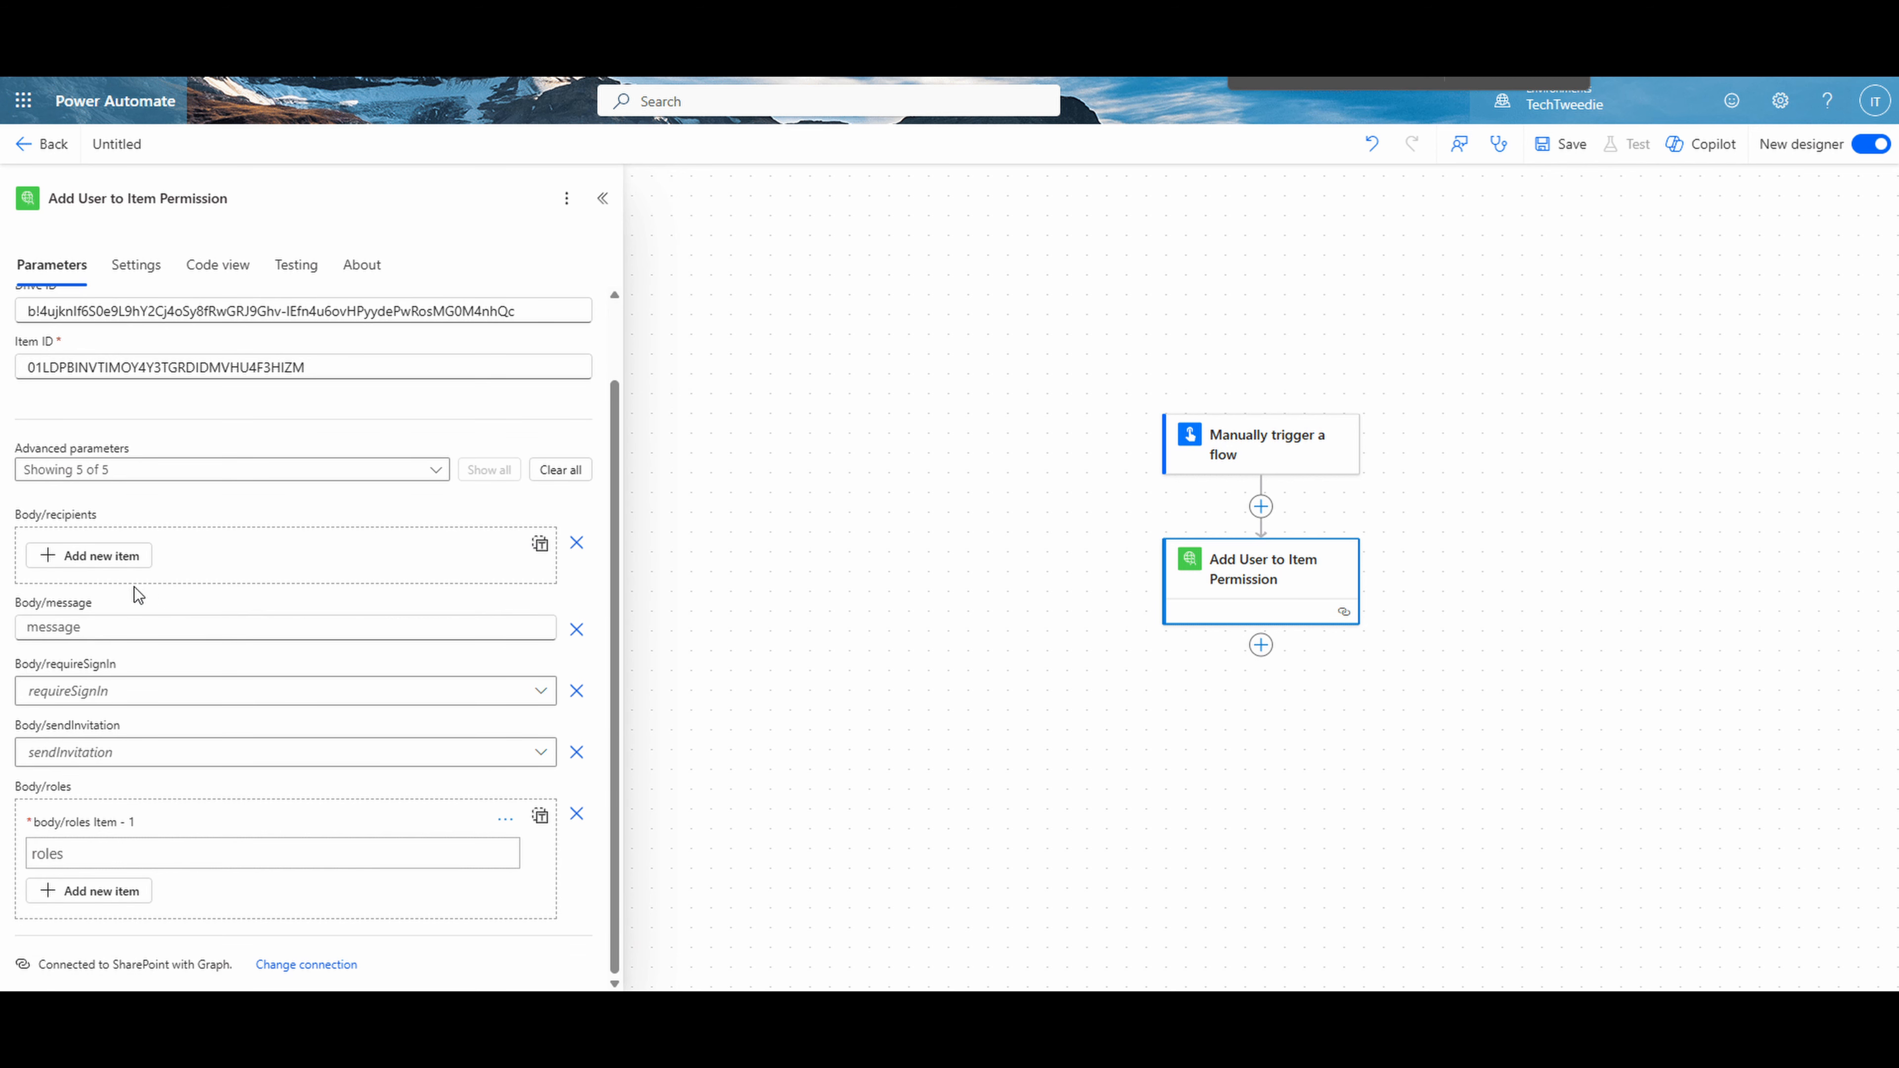
- Add a recipient to the Add User to Item Permission action with the demo user's email address, and set the message to "Test Message"
click(114, 569)
click(104, 583)
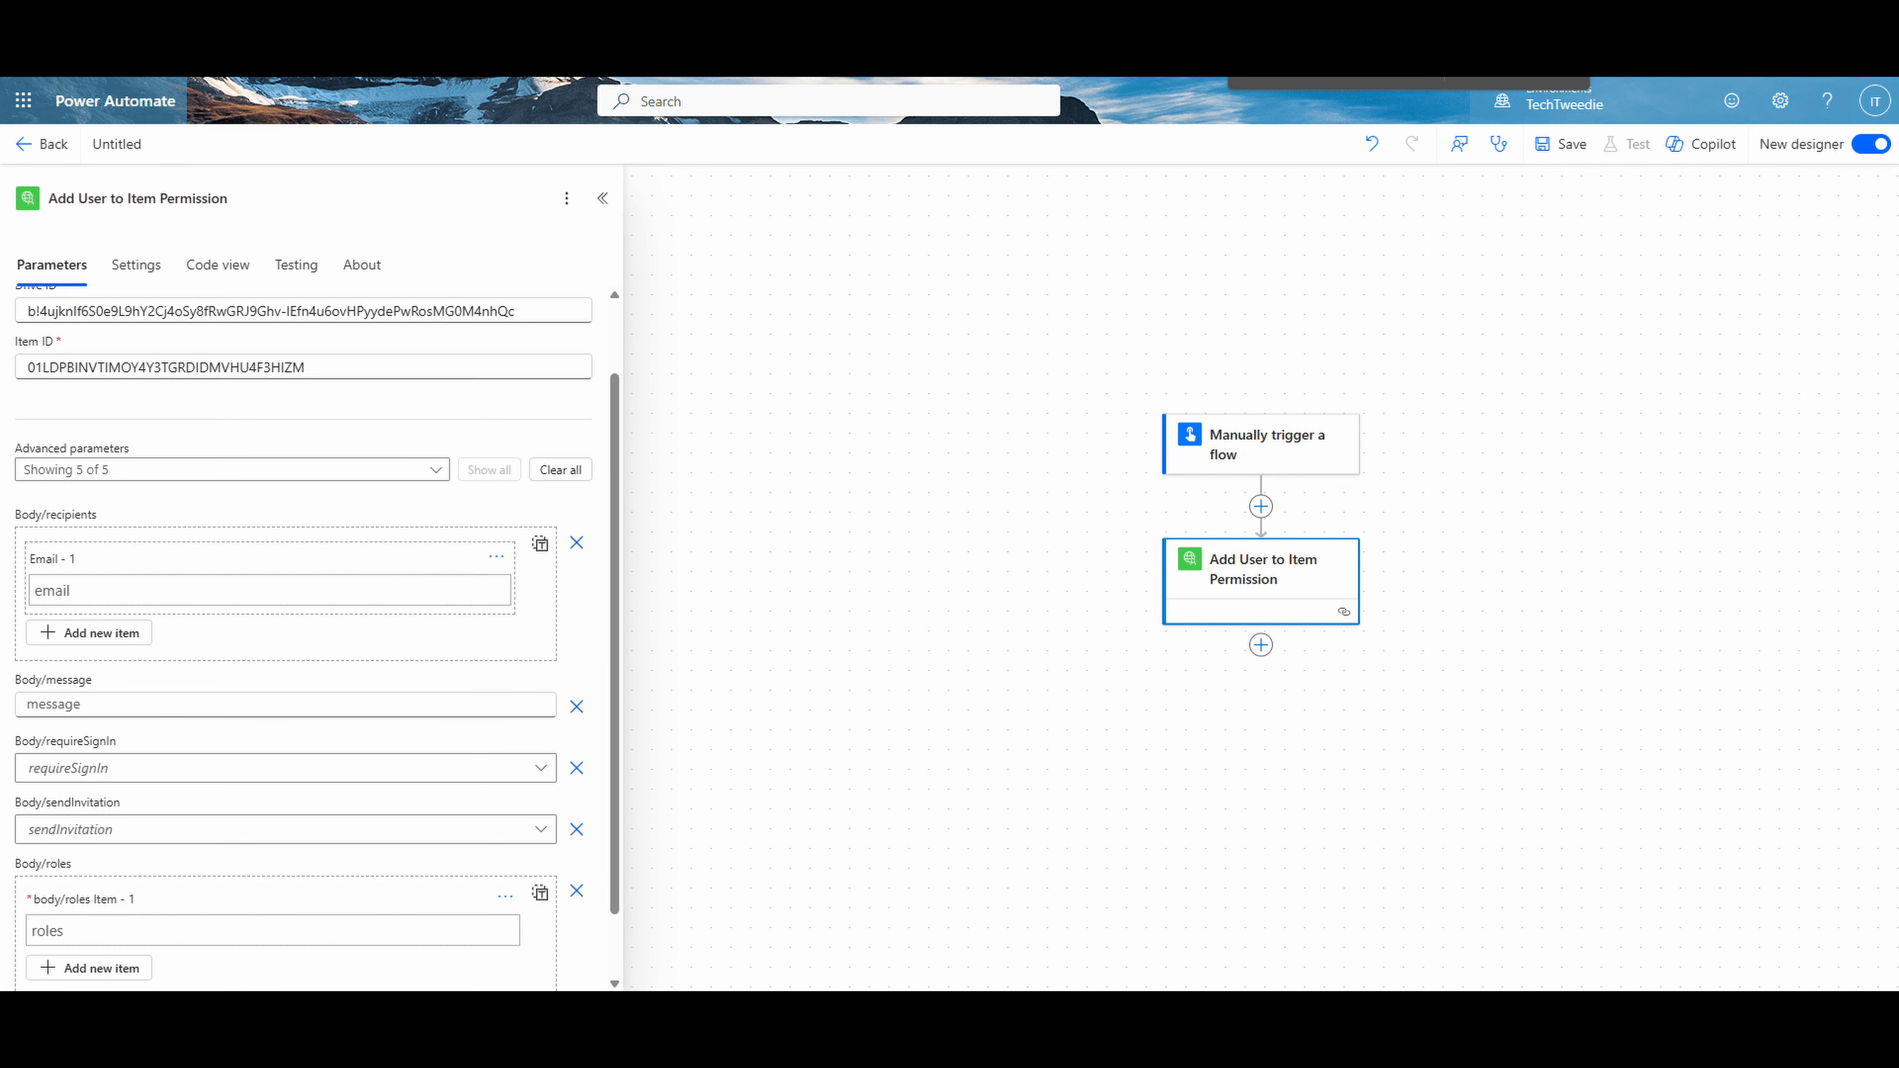
click(104, 587)
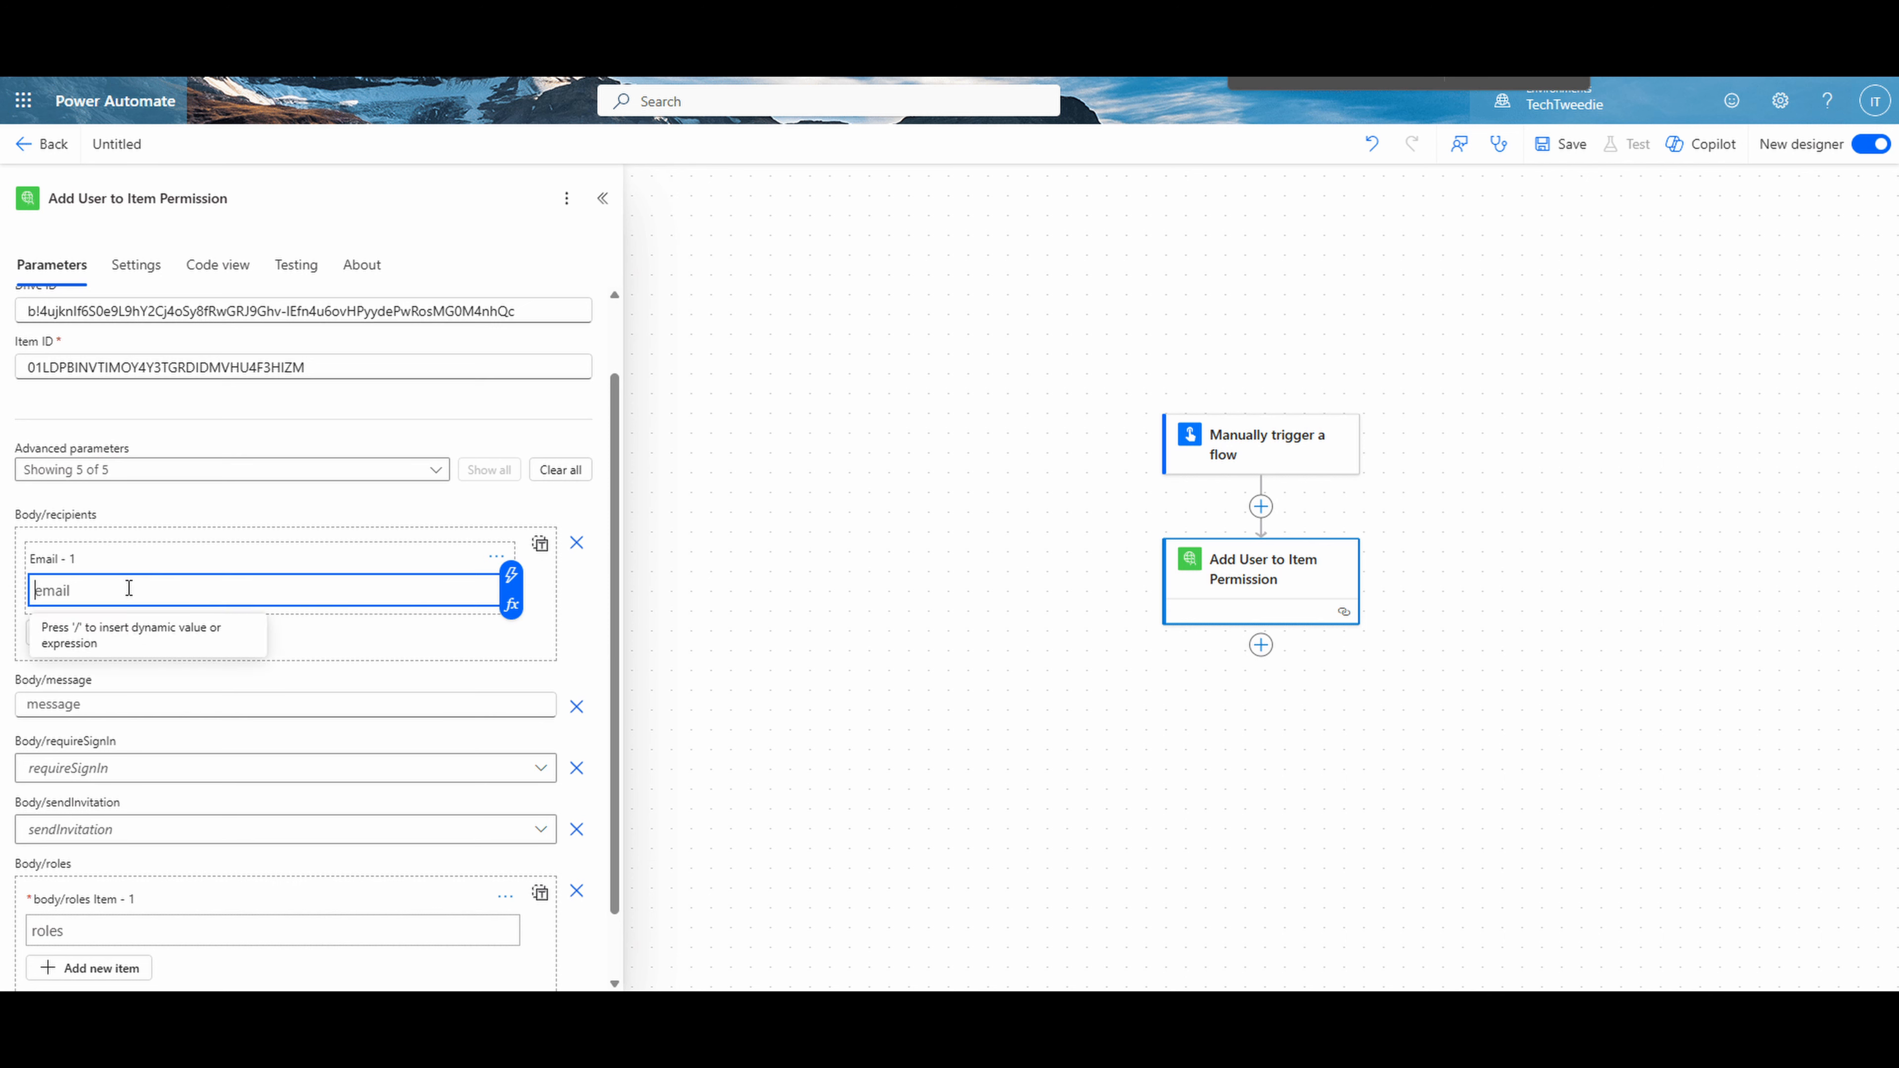
key(ctrl+v)
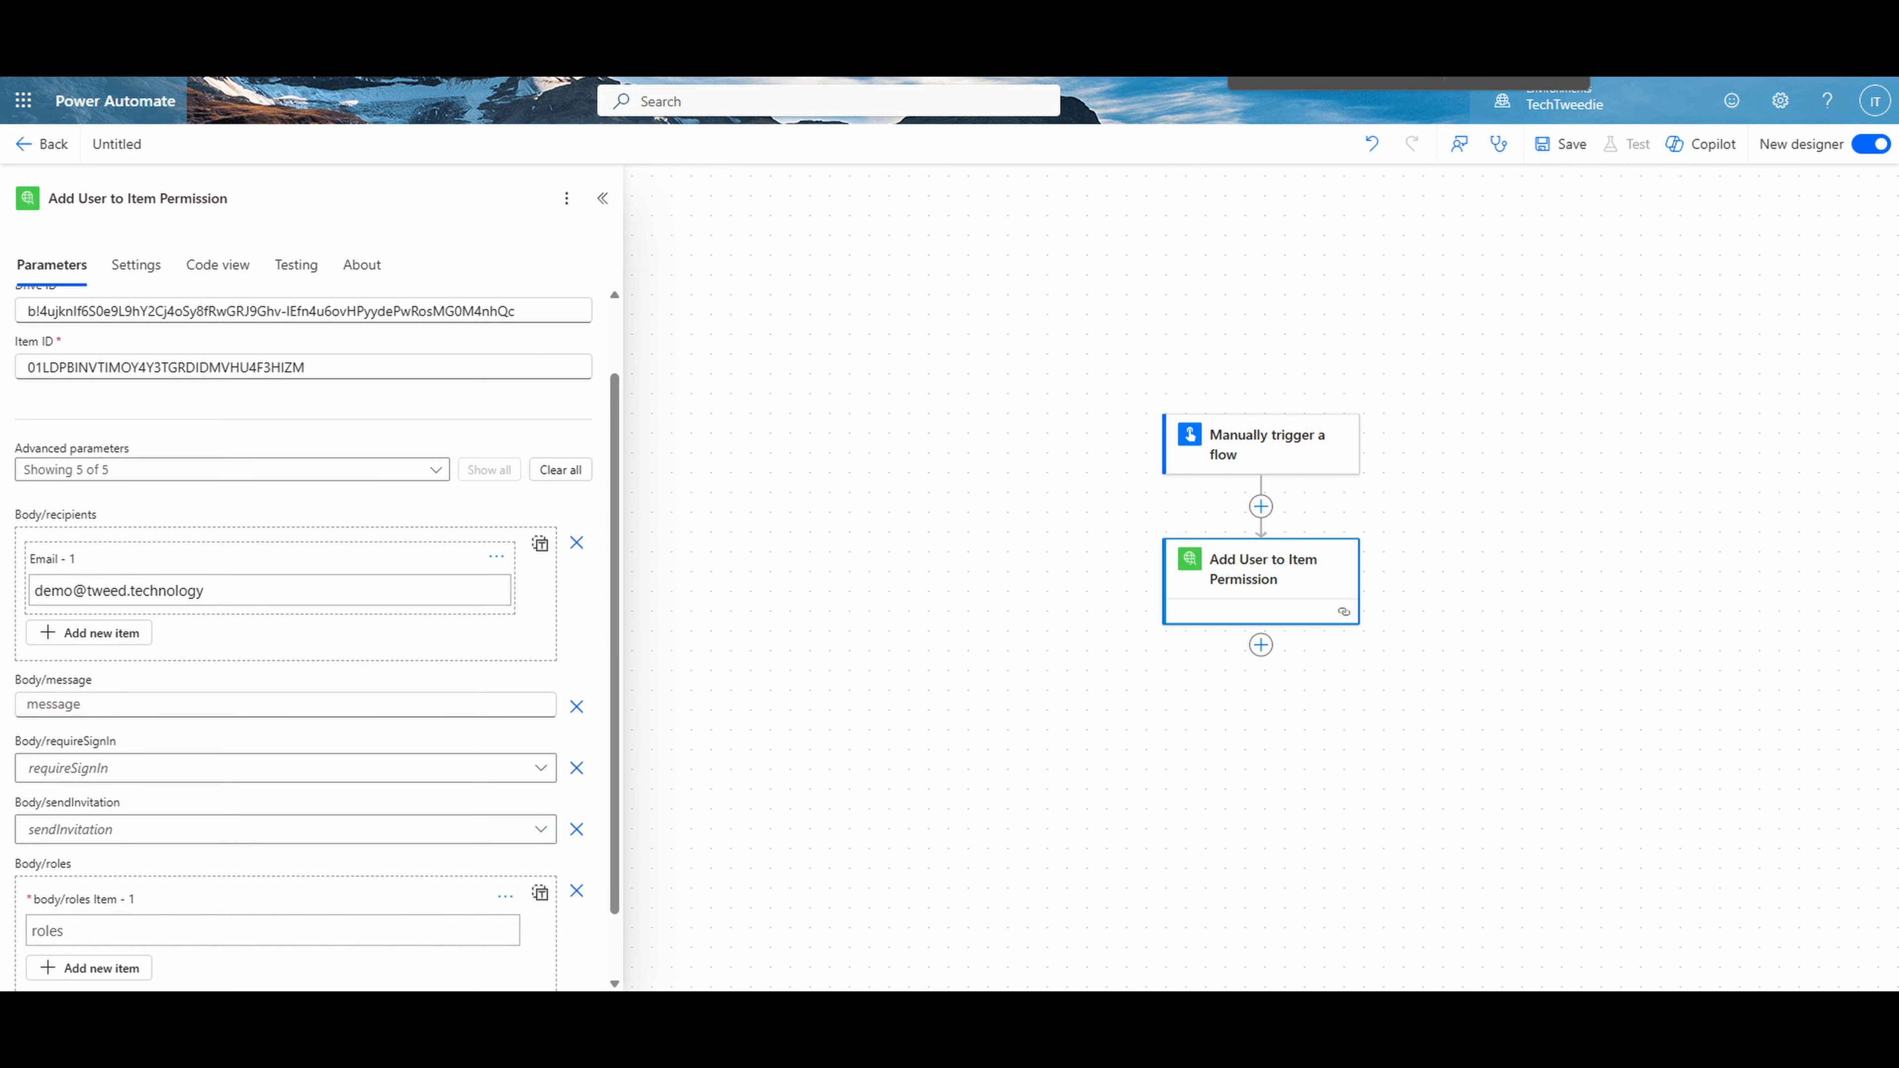
click(56, 704)
key(ctrl+v)
- Set both requireSignIn and sendInvitation to Yes in the Add User to Item Permission action
click(170, 767)
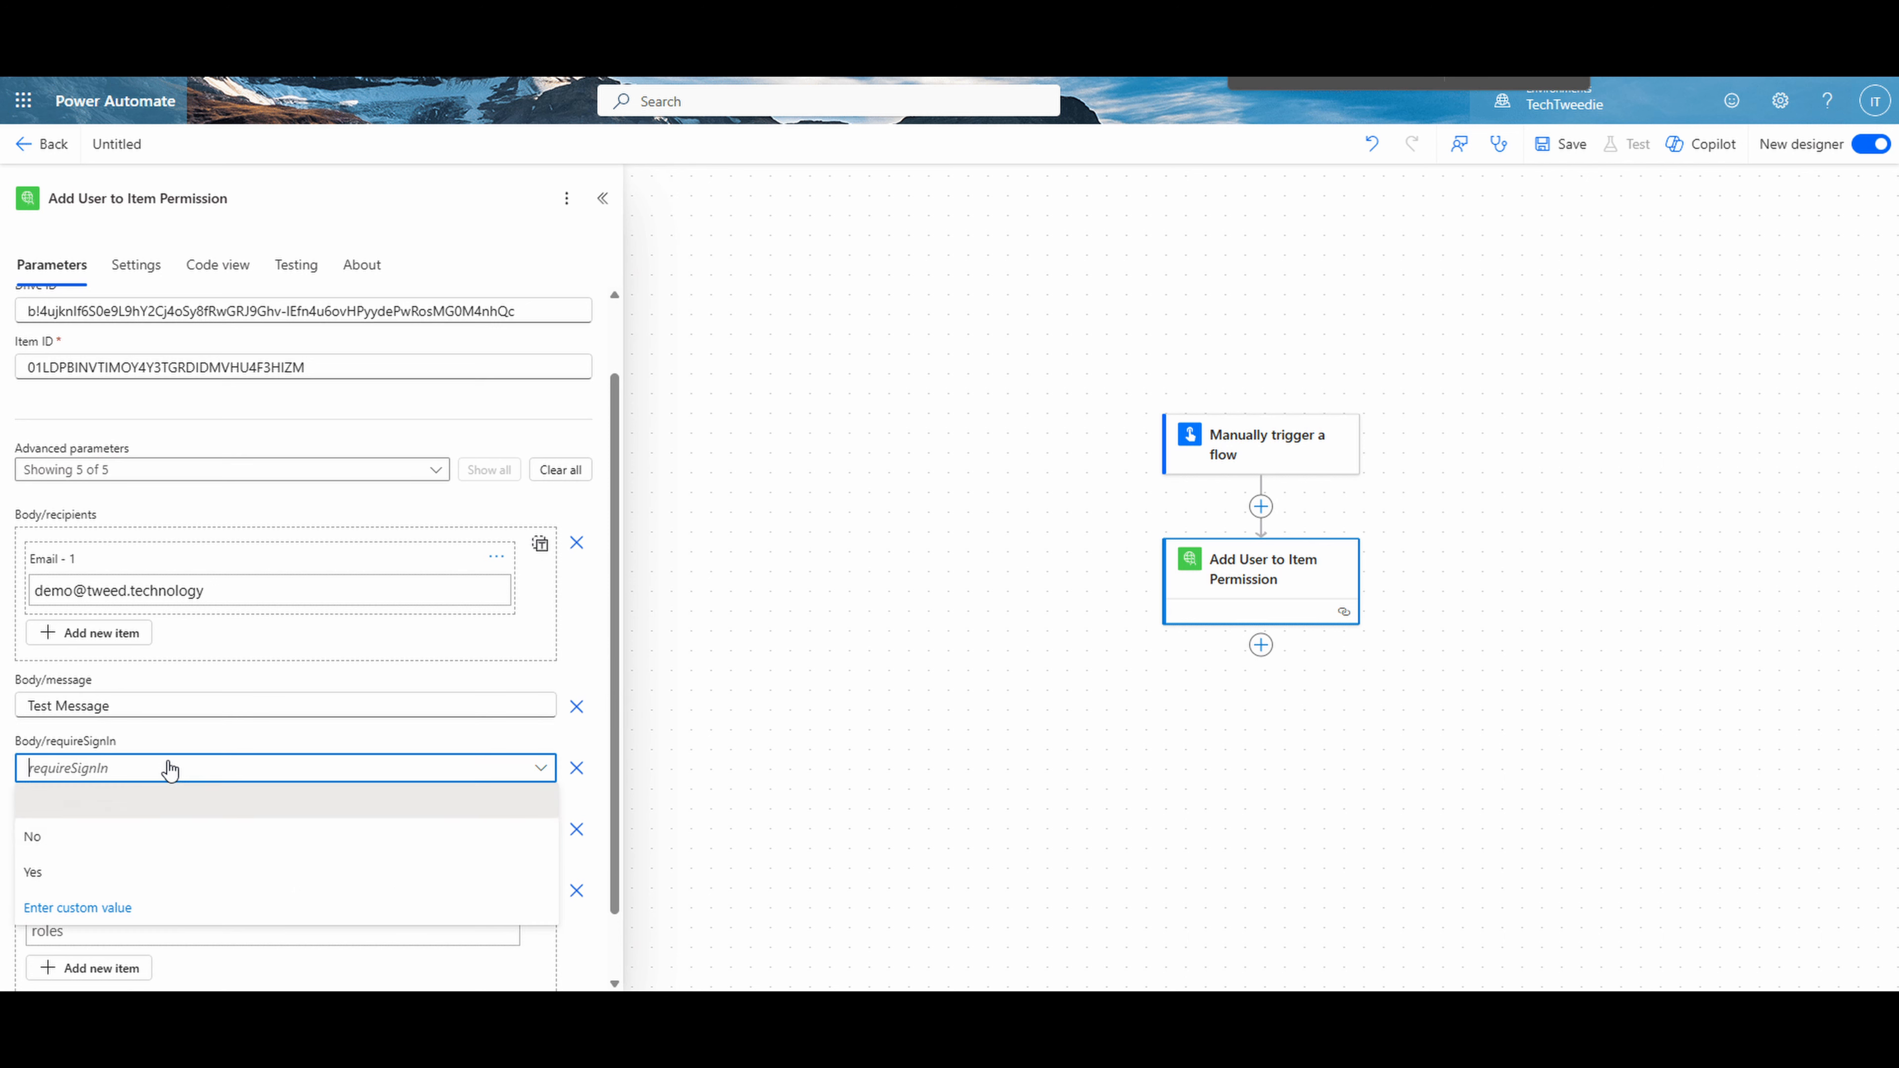
click(132, 869)
scroll(196, 826, down, 1)
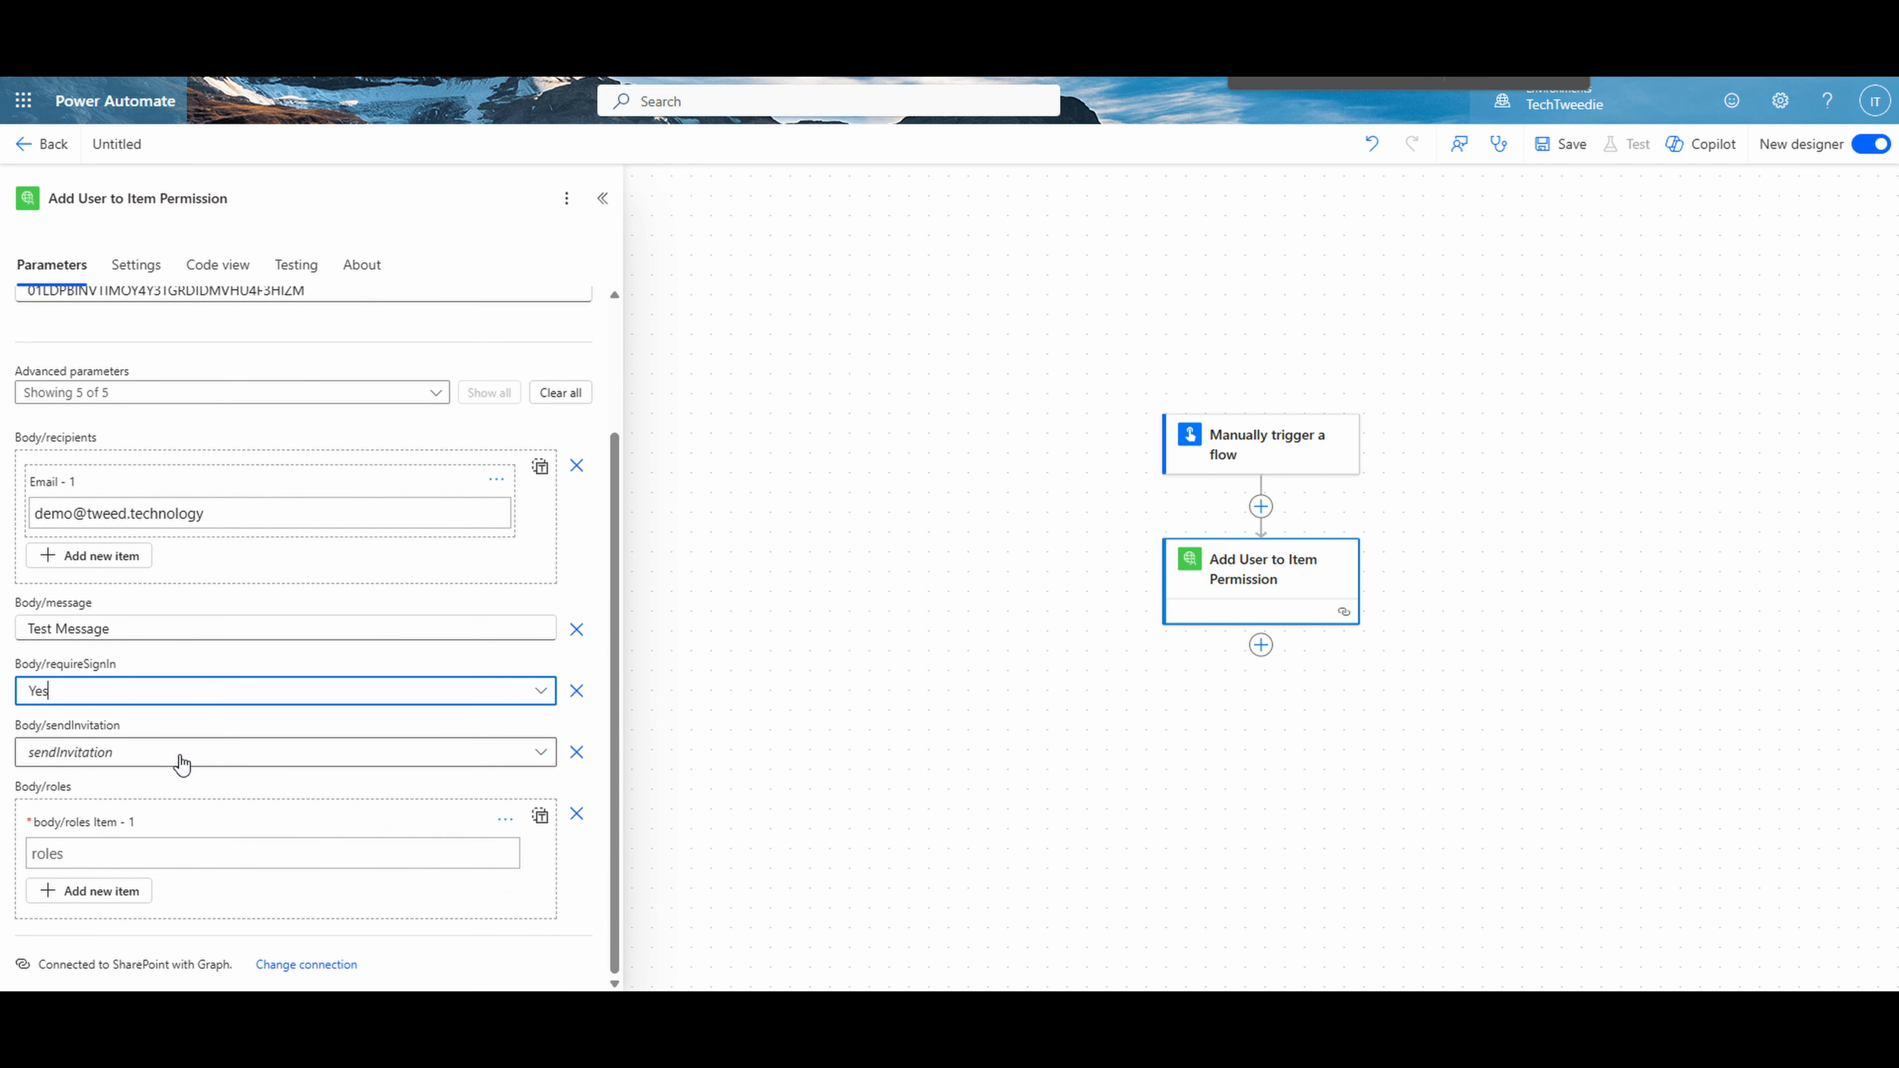
click(182, 763)
click(140, 855)
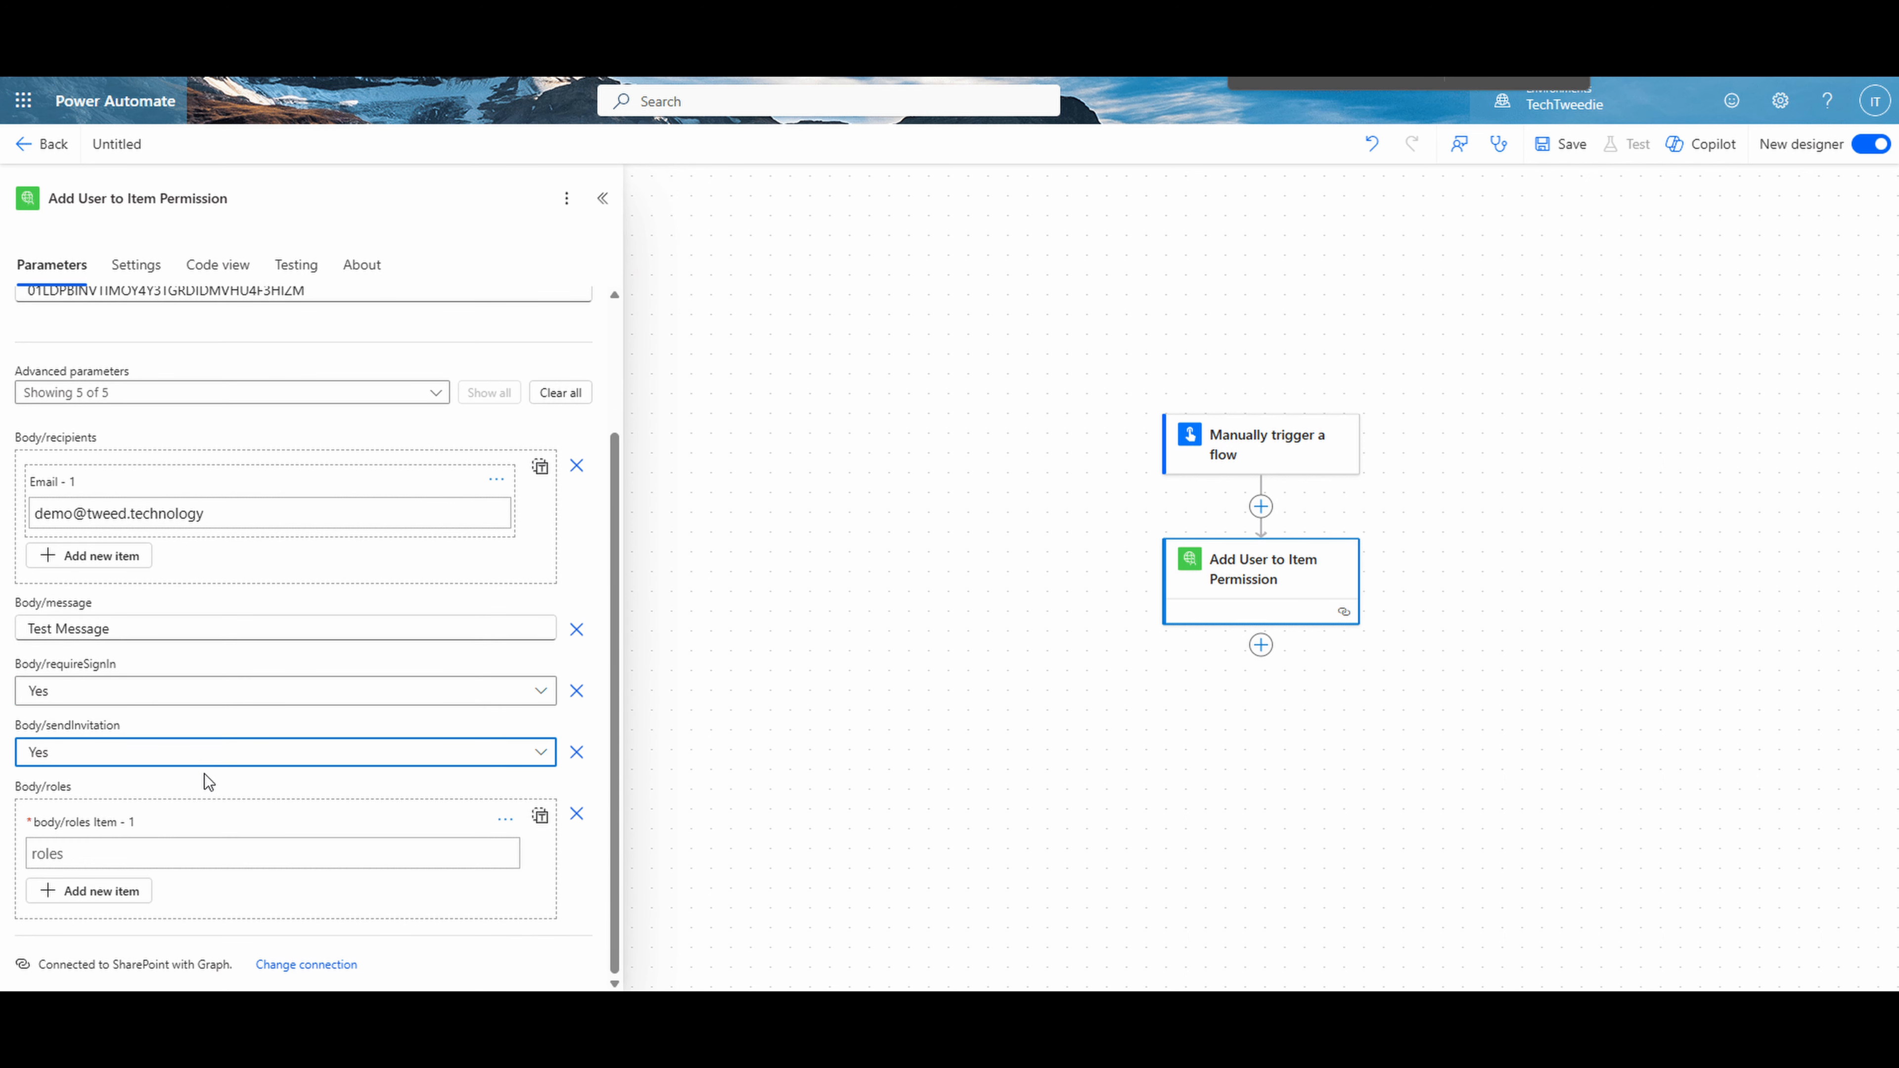
- Set the first body/roles item to "write" and save the flow
click(88, 851)
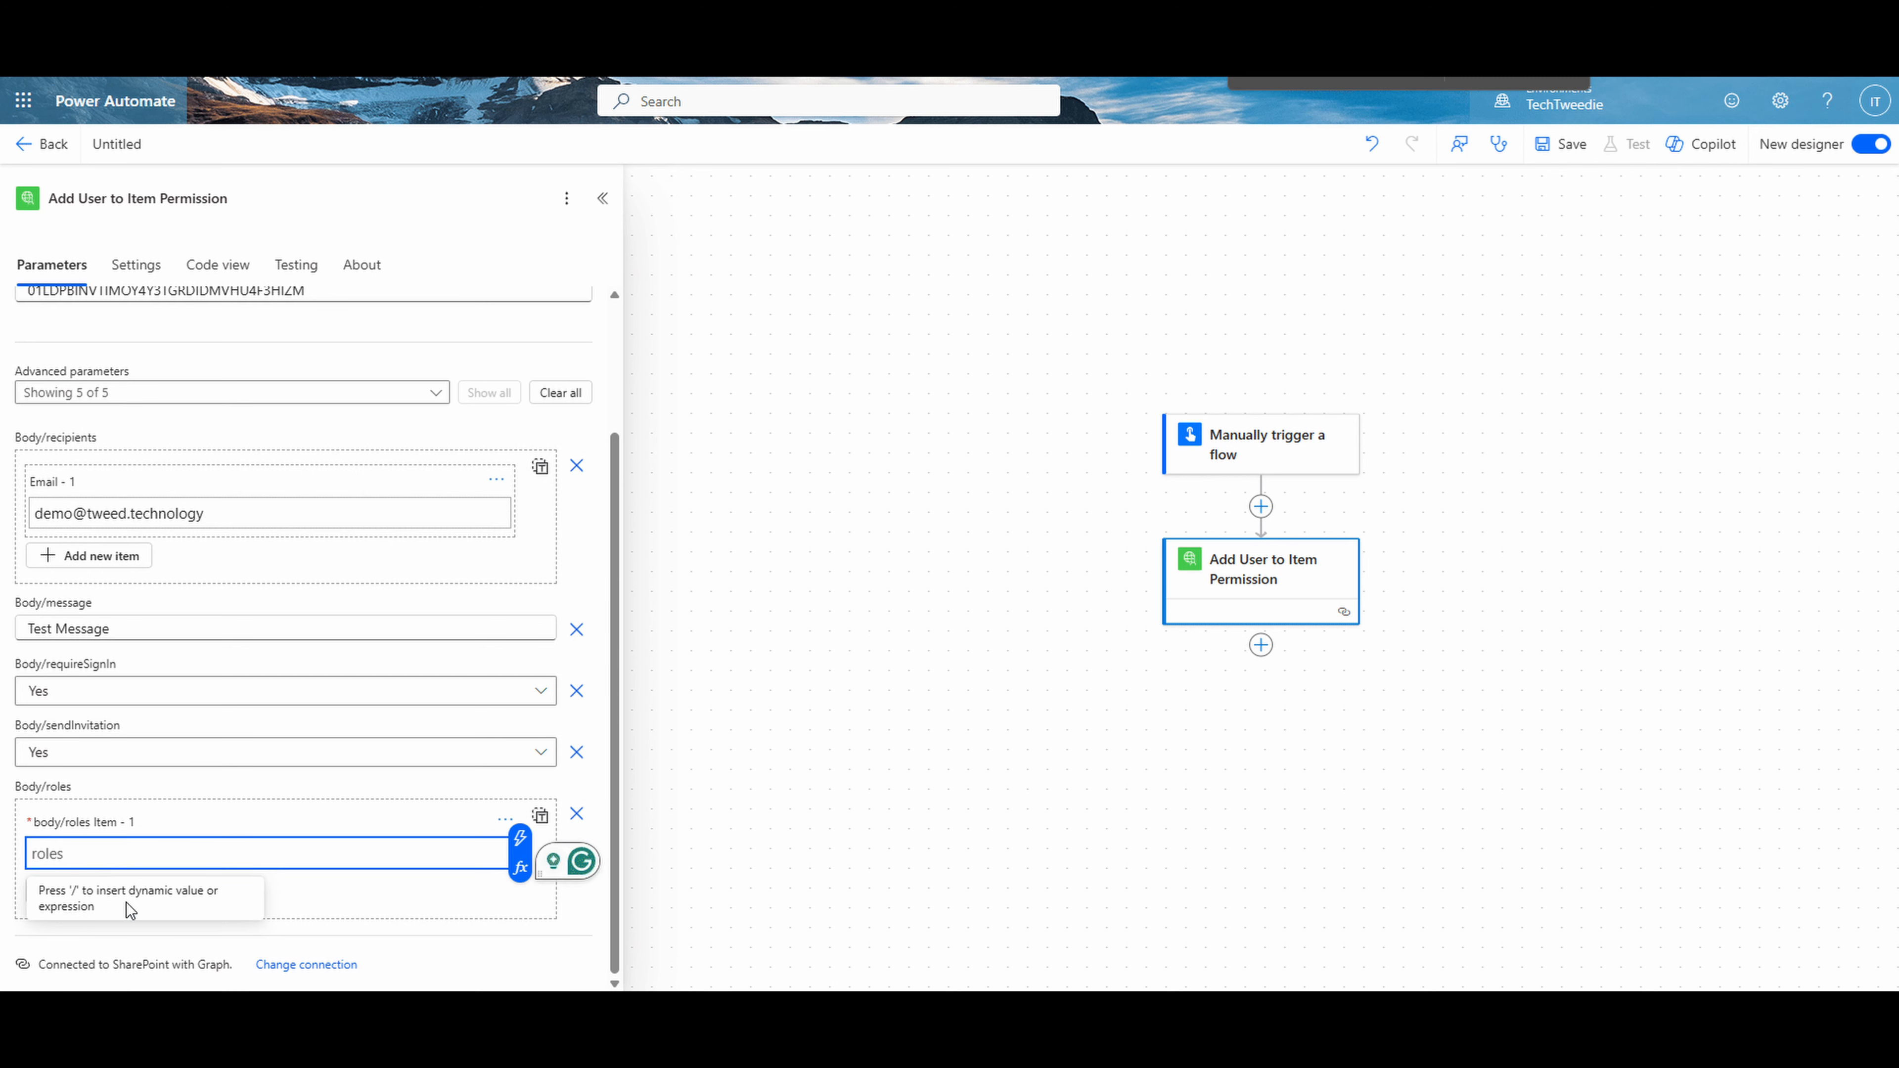
click(130, 857)
text(write)
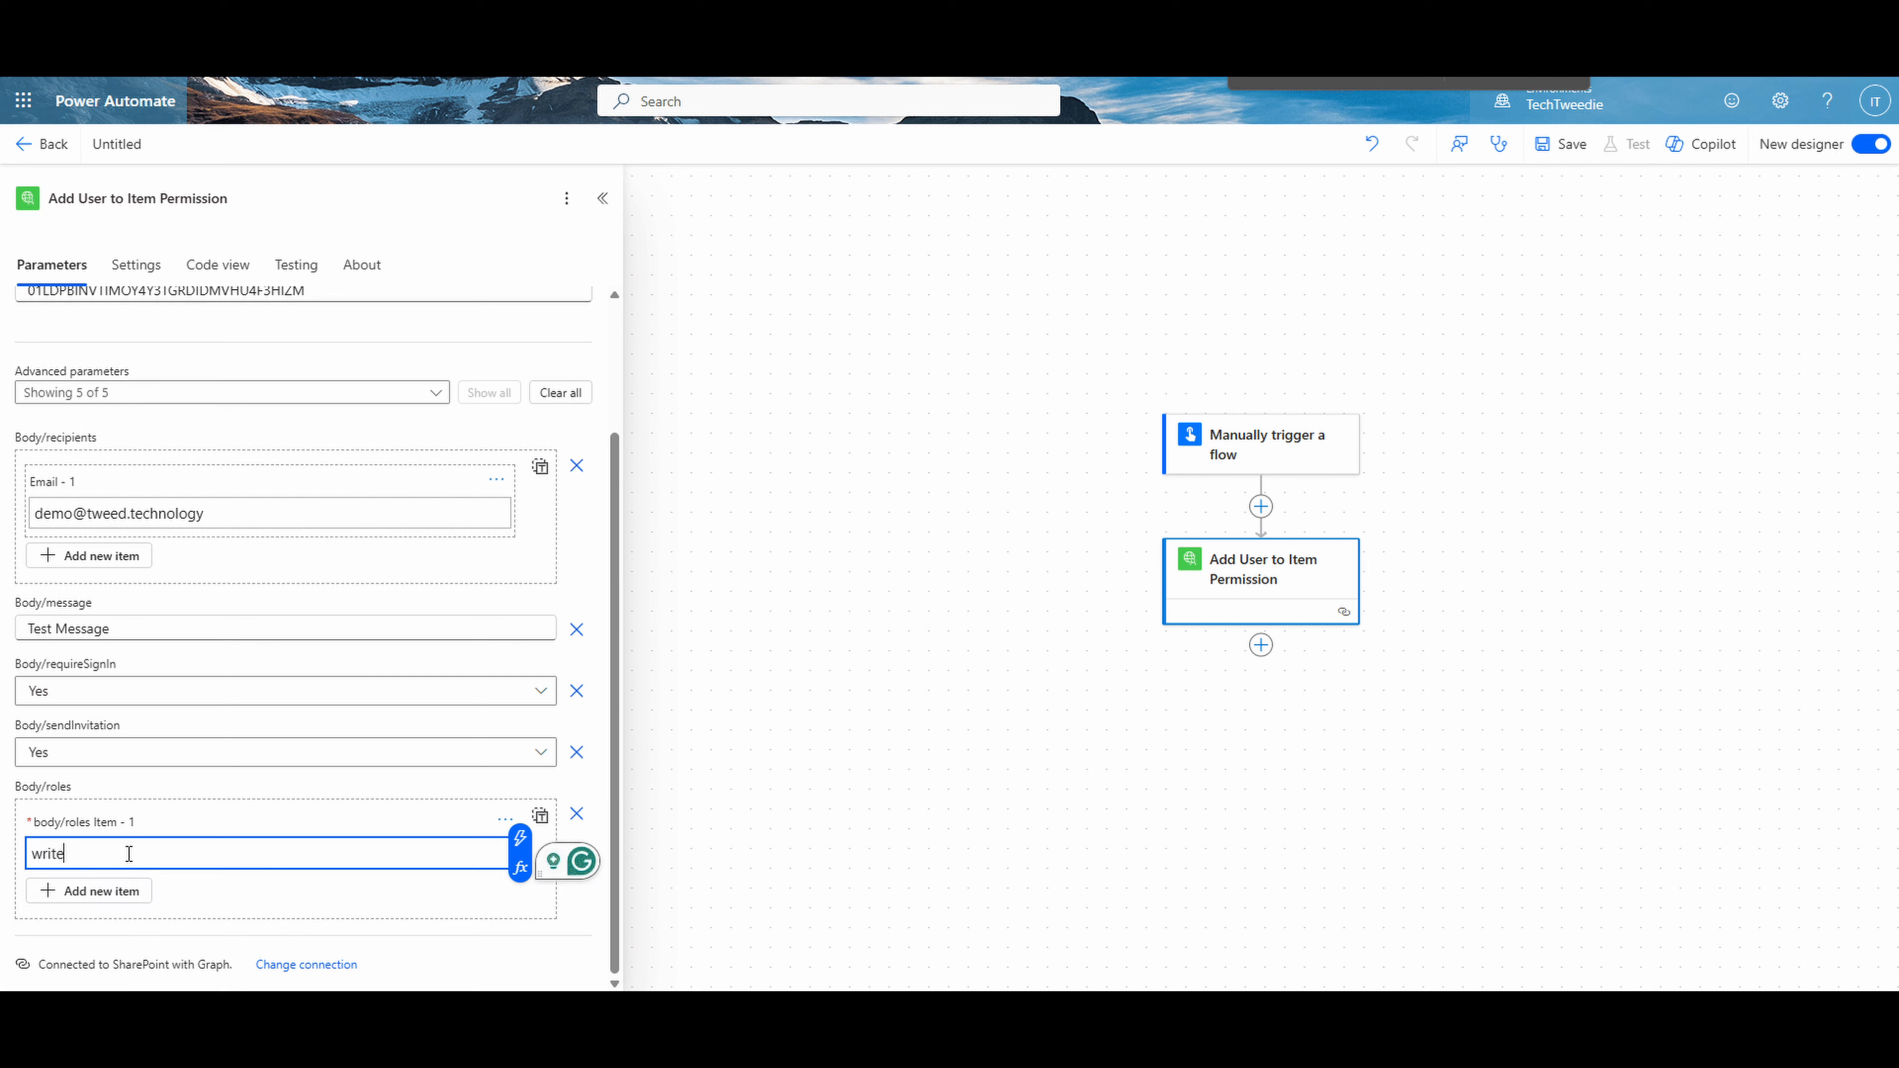
click(1567, 146)
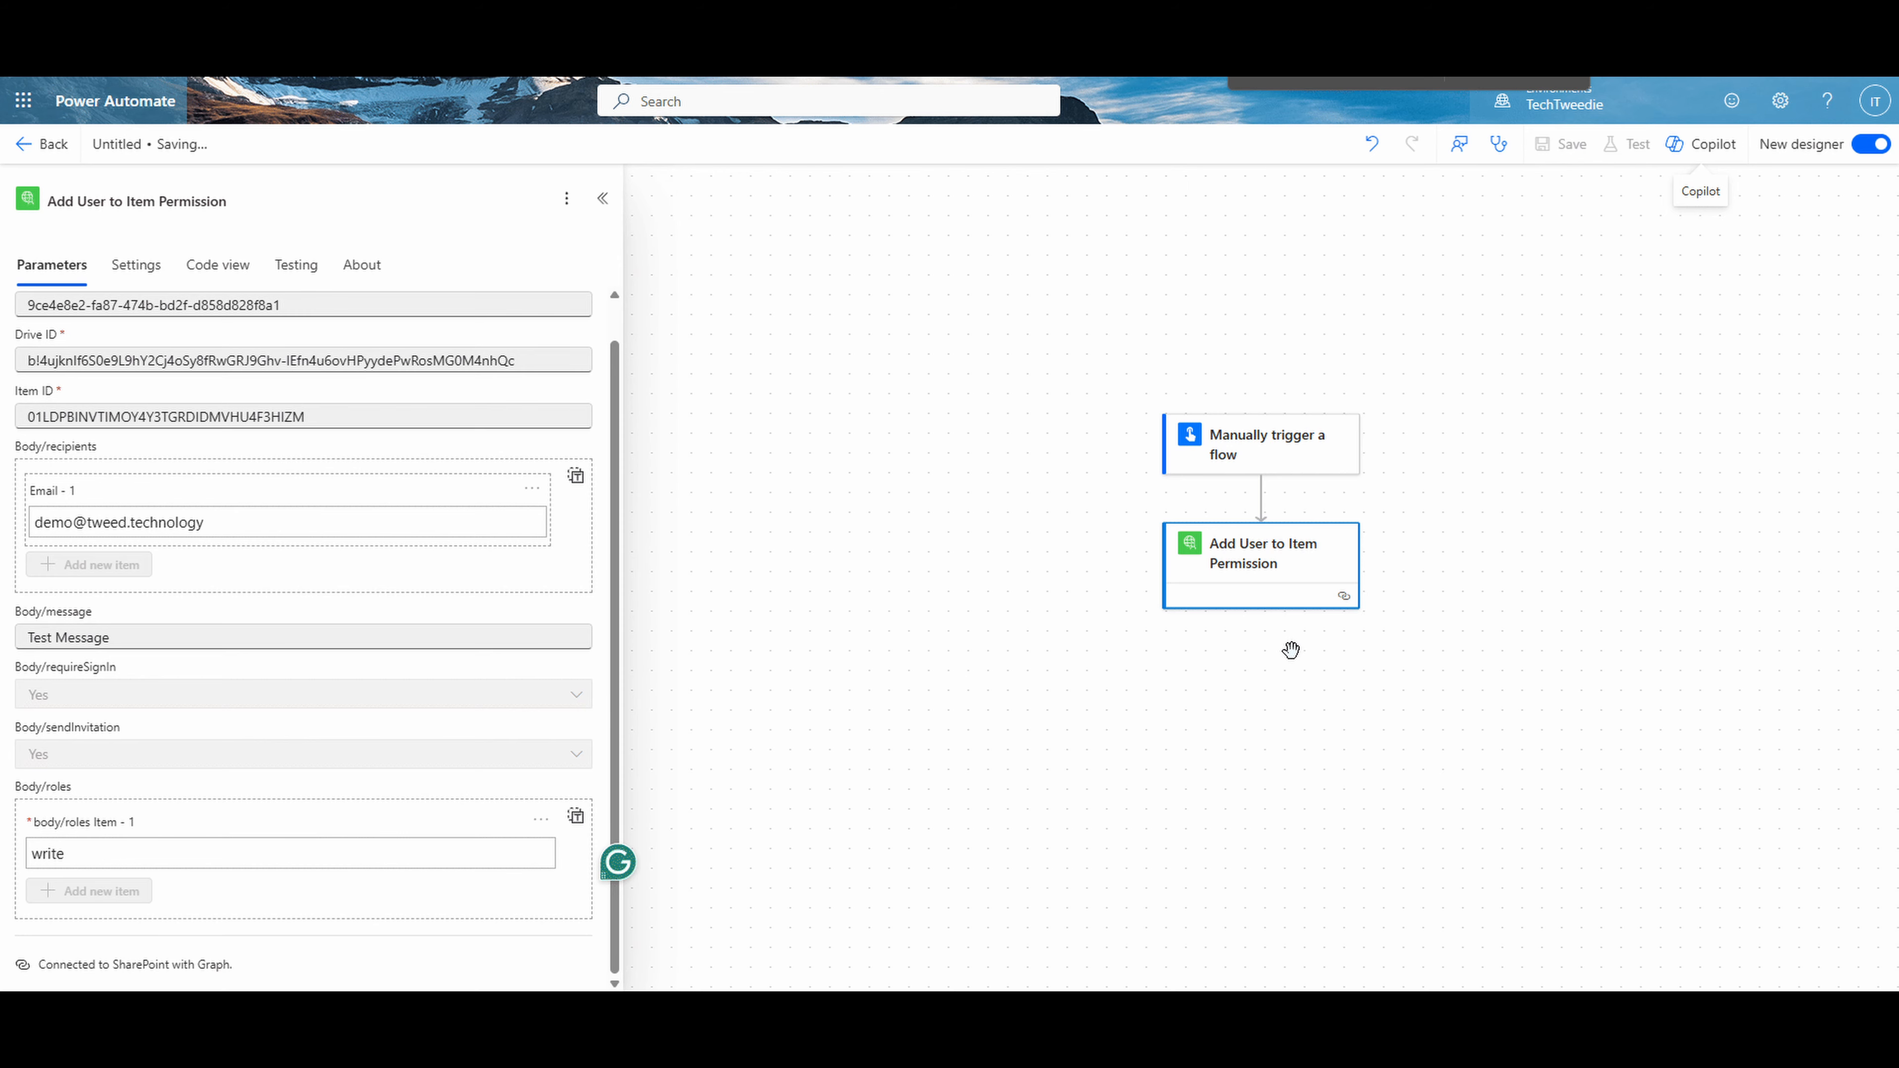
- Add a Compose action after Add User to Item Permission, using that action's id output as its input
click(1261, 676)
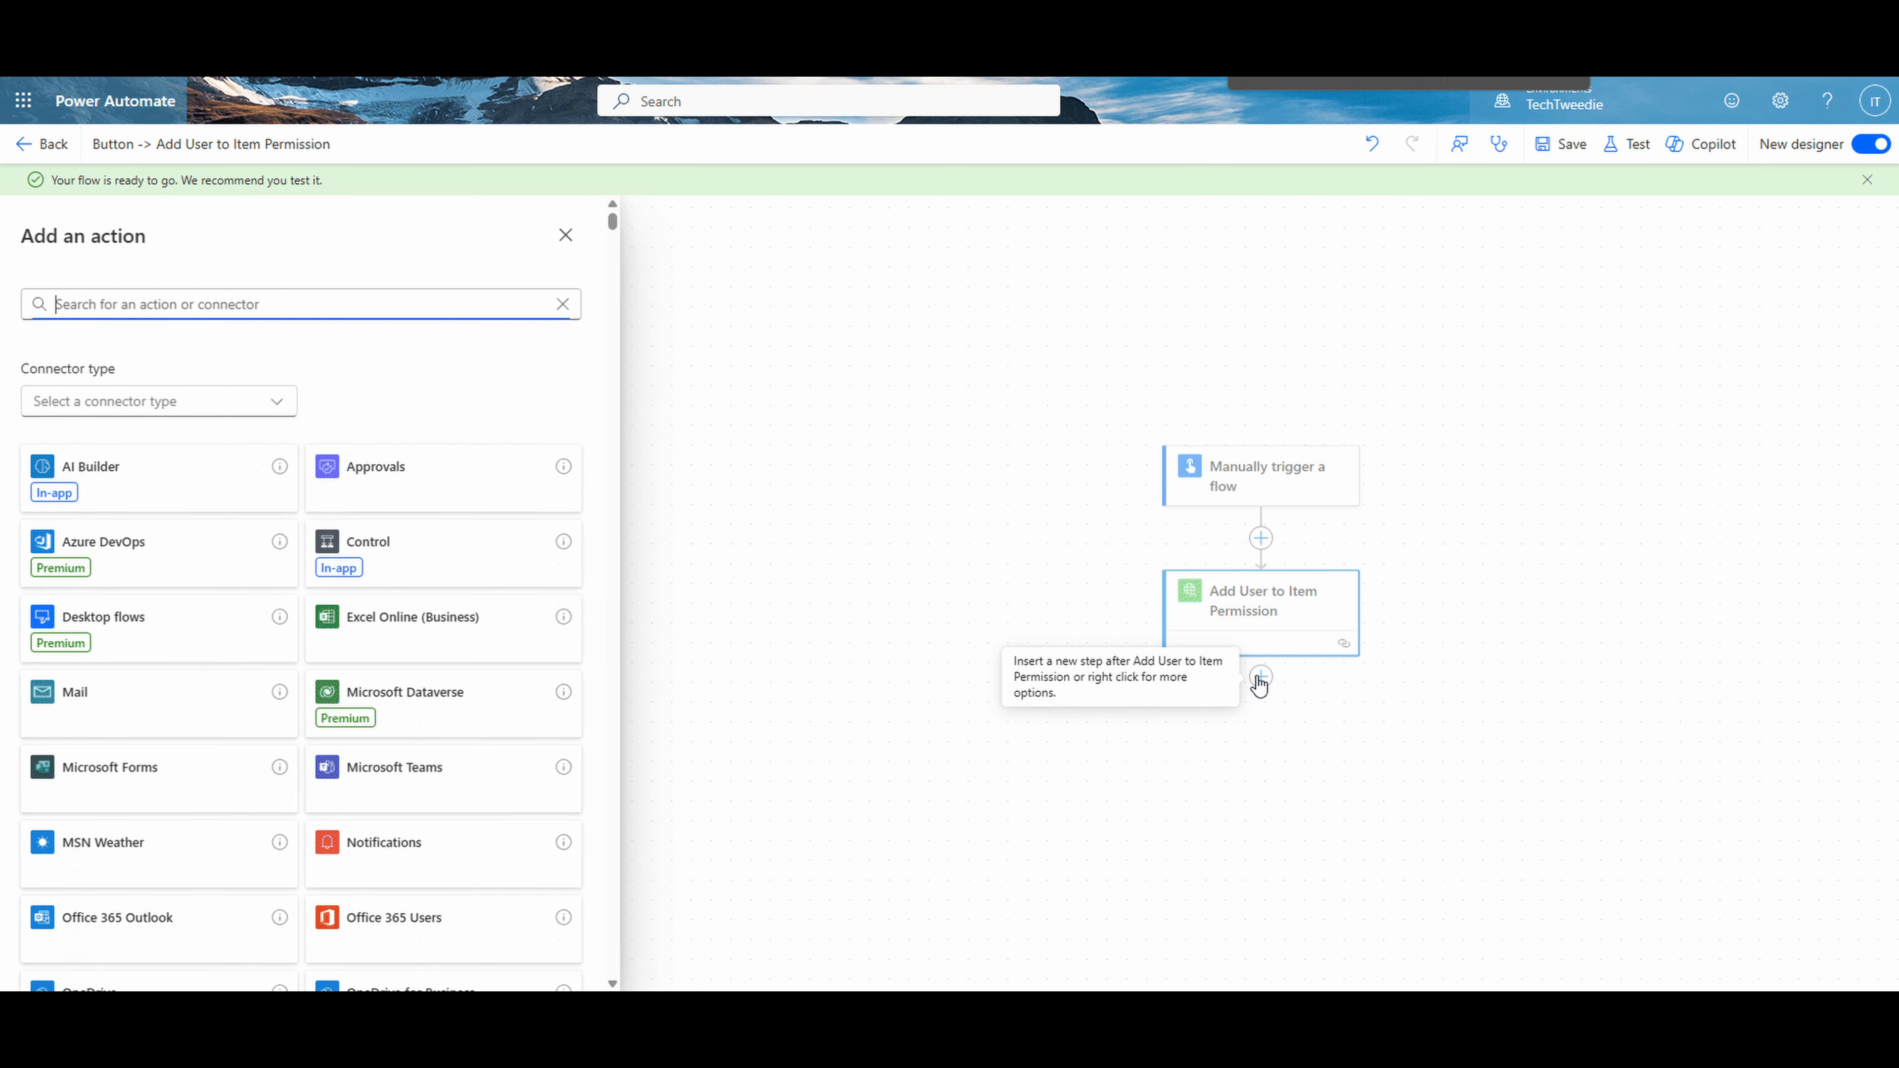
text(compose)
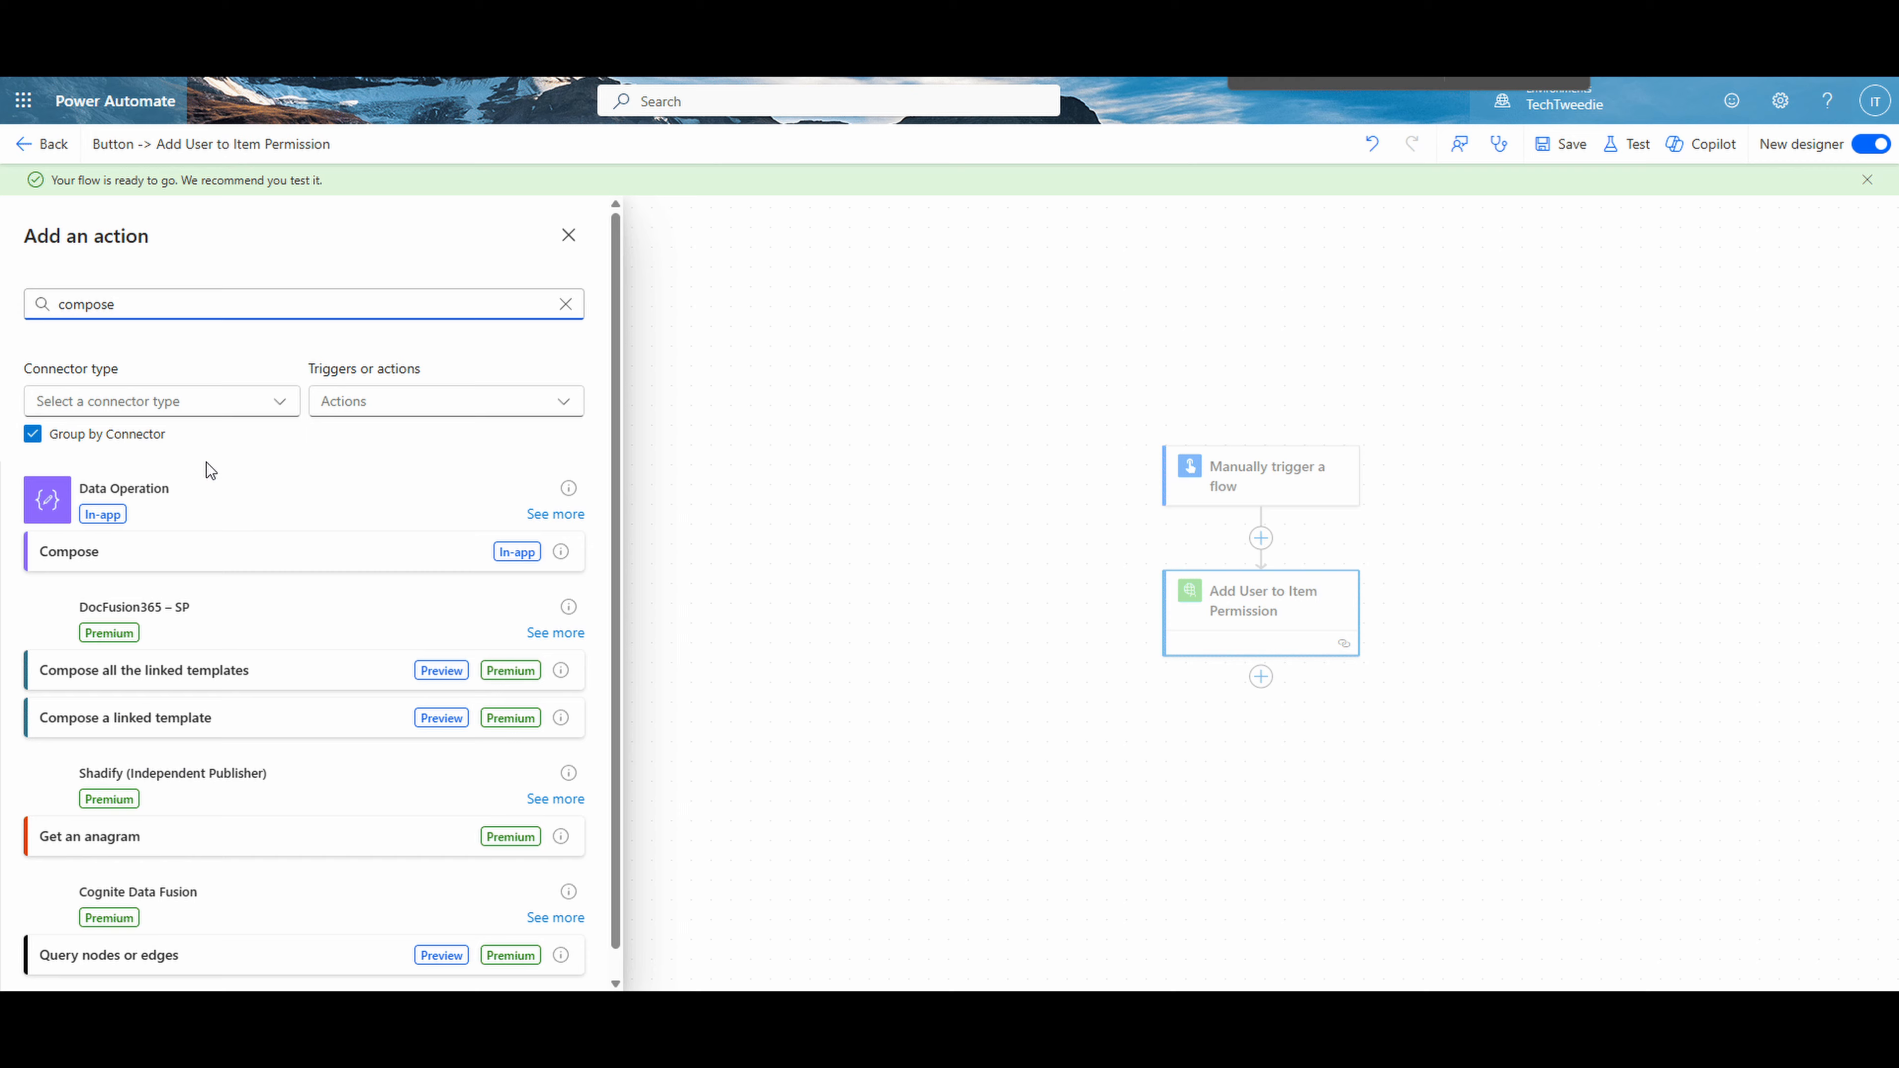
click(174, 566)
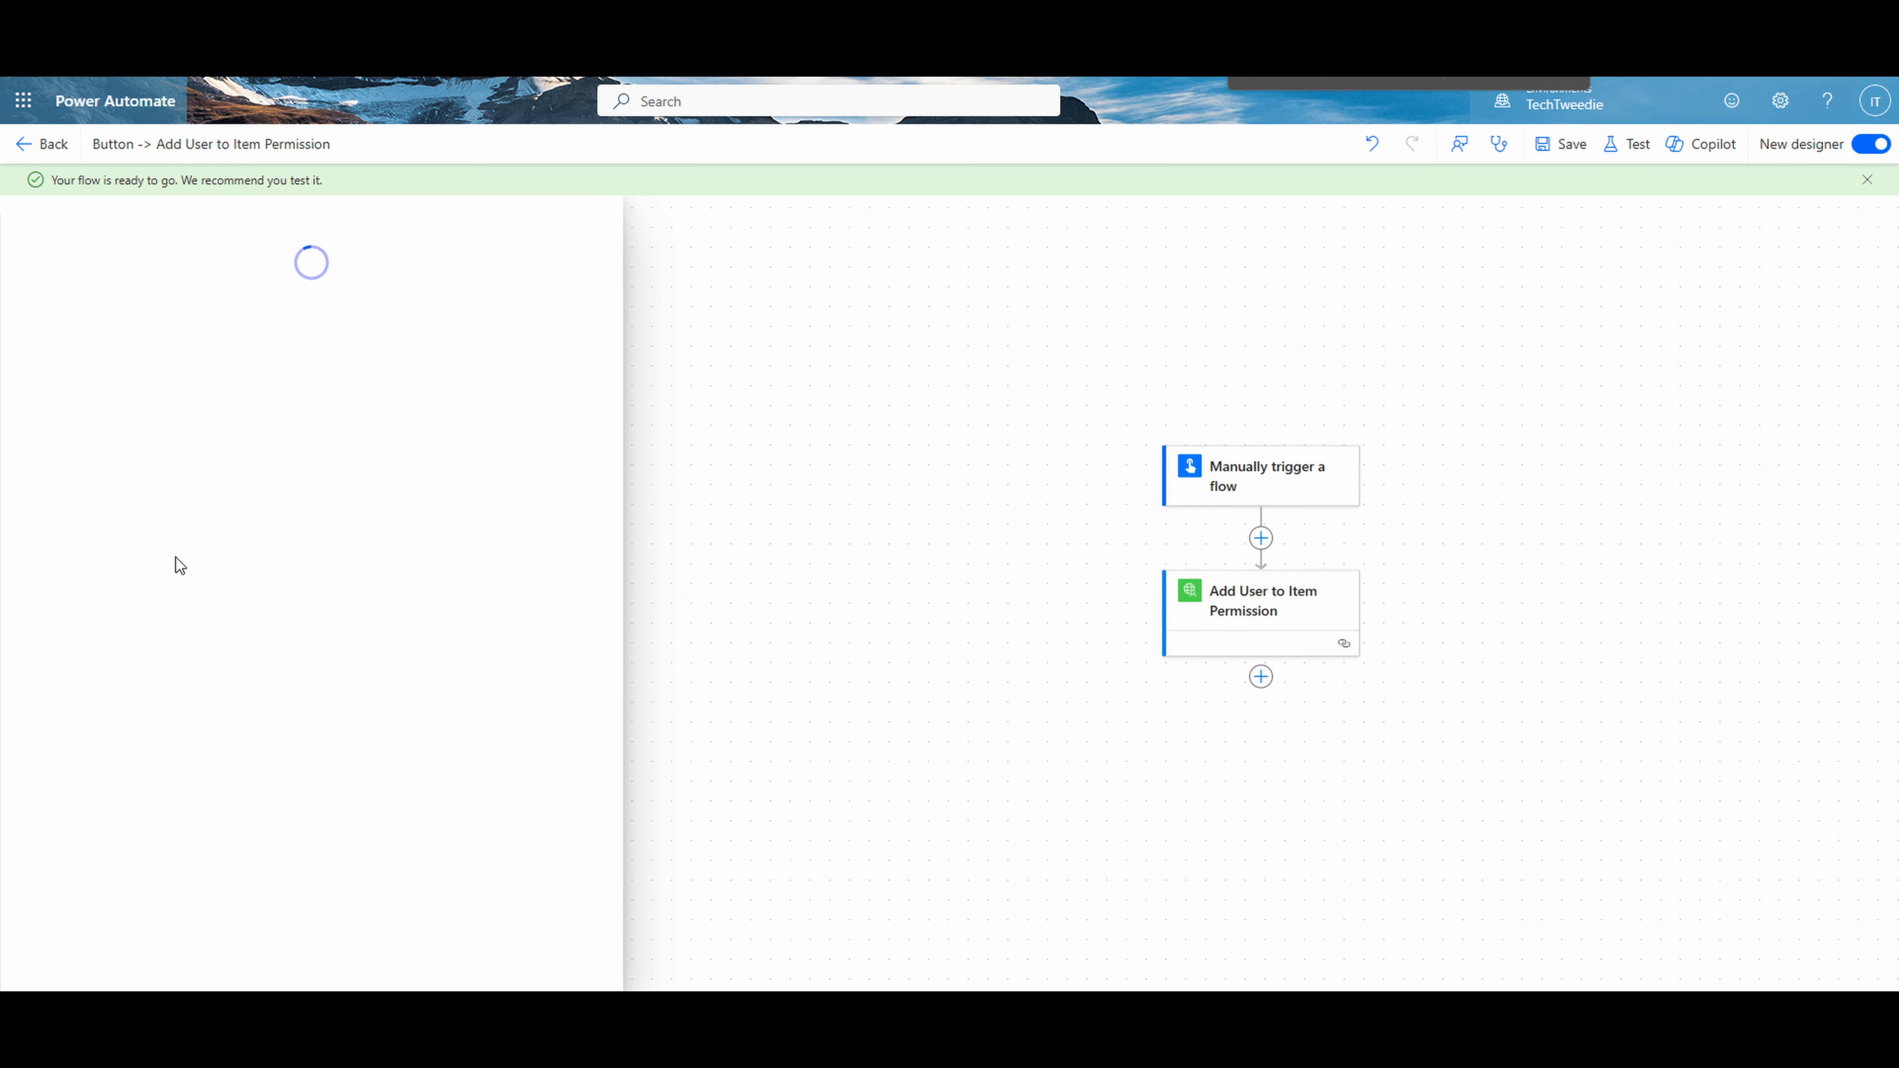
click(298, 347)
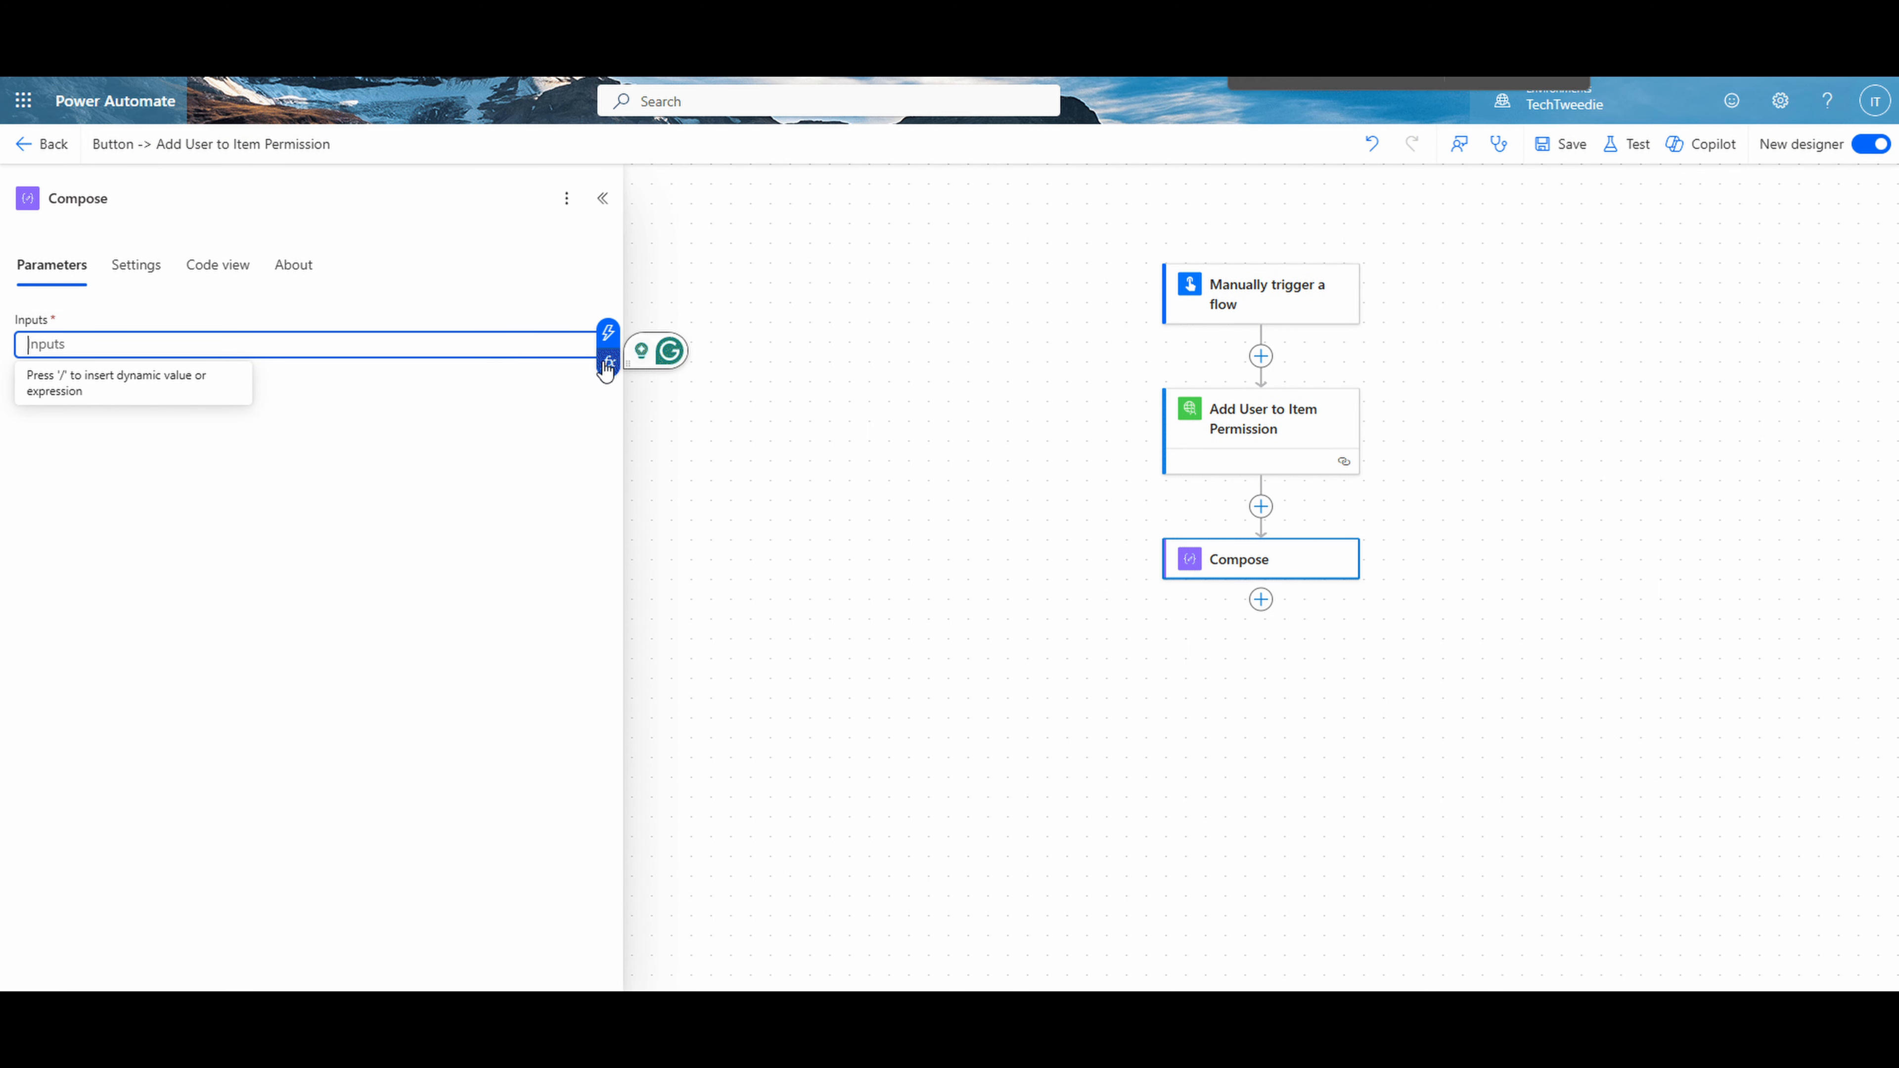
click(606, 334)
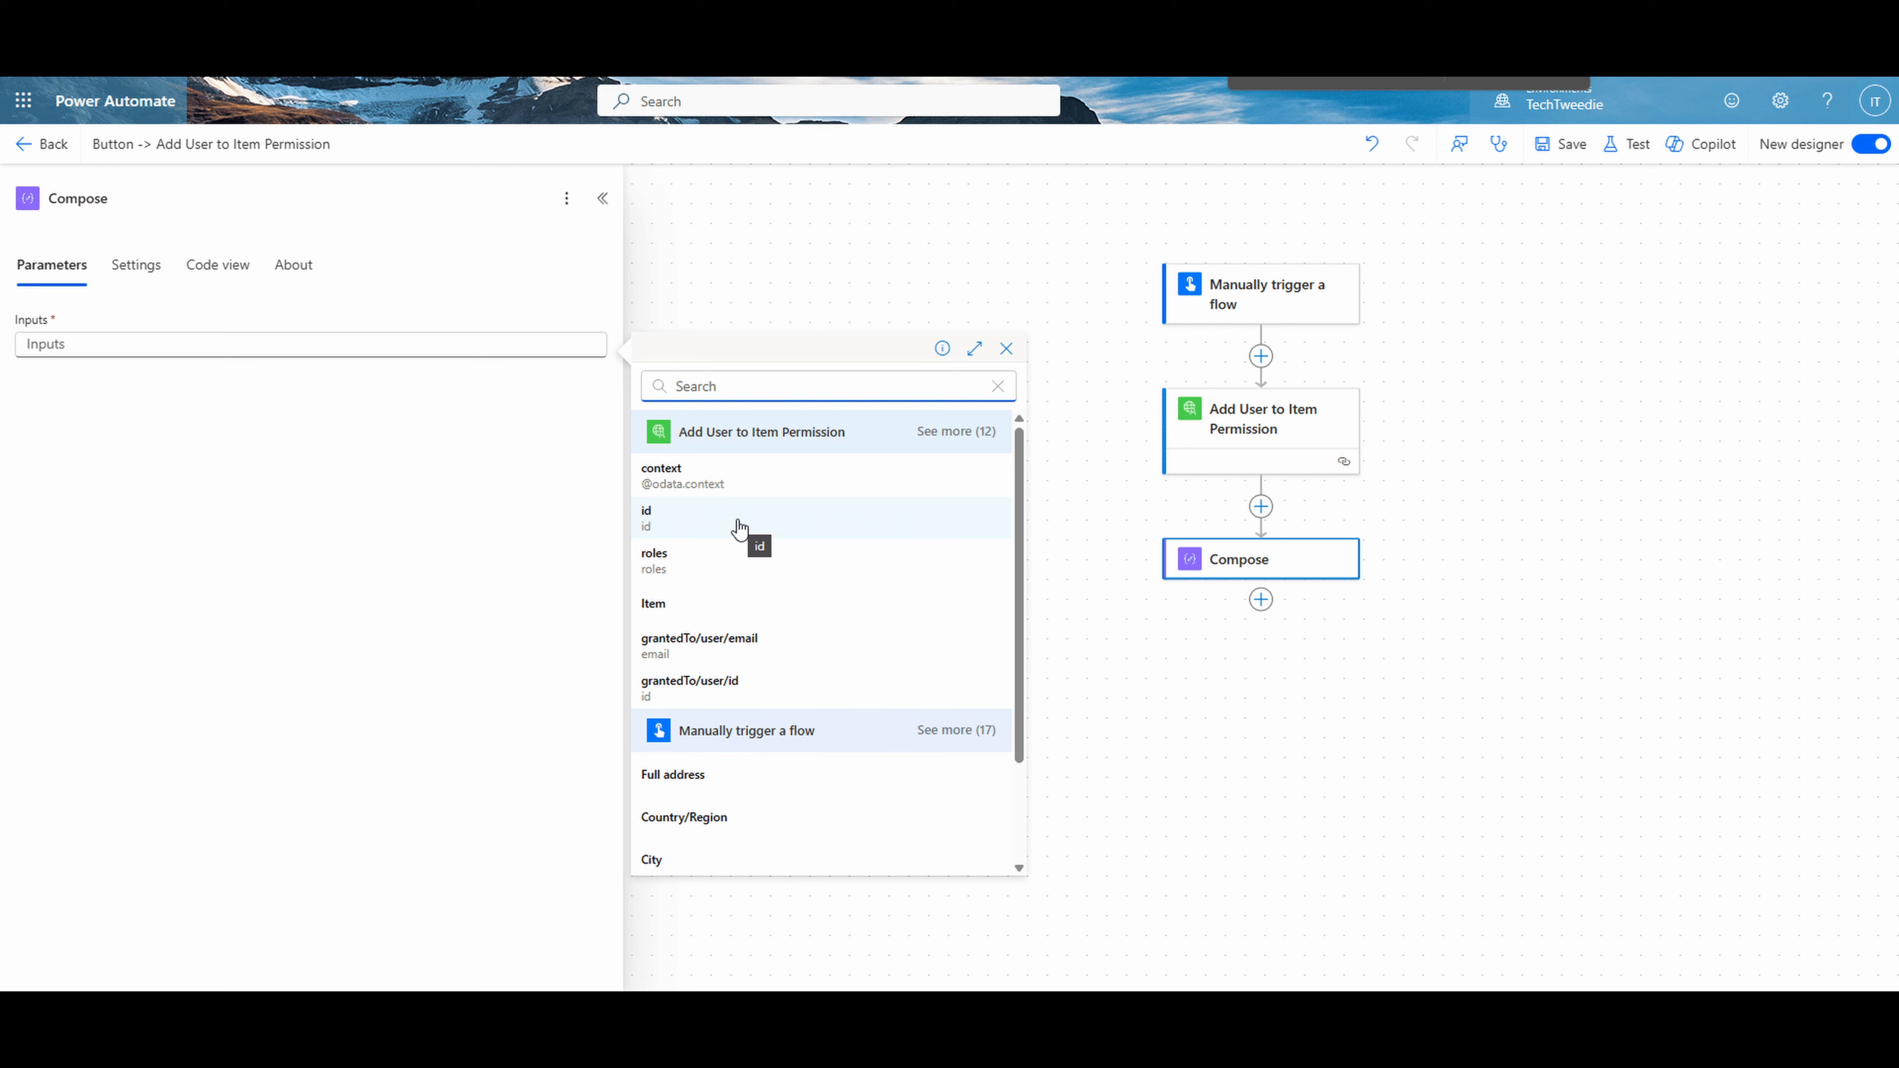
click(739, 528)
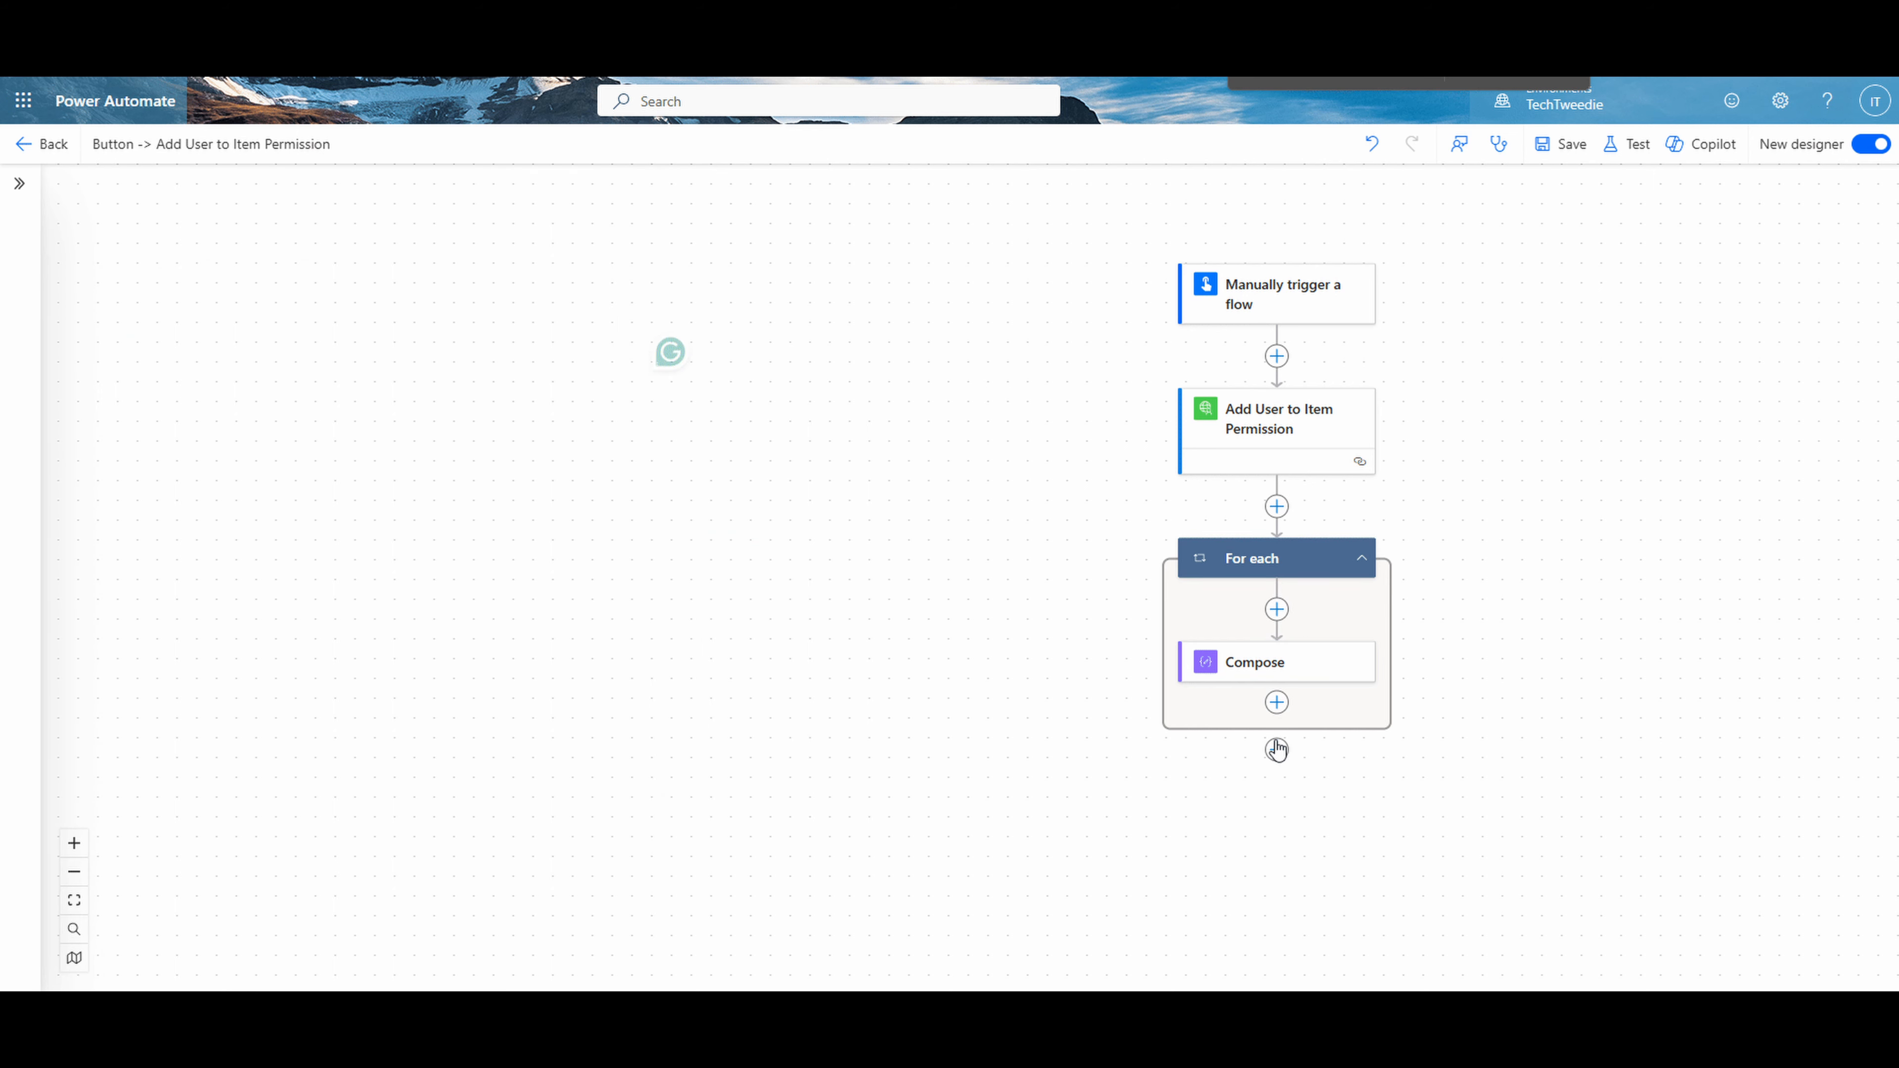
- Add a second Compose action inside the For each loop, using the Body output of Add User to Item Permission as its input
click(1277, 703)
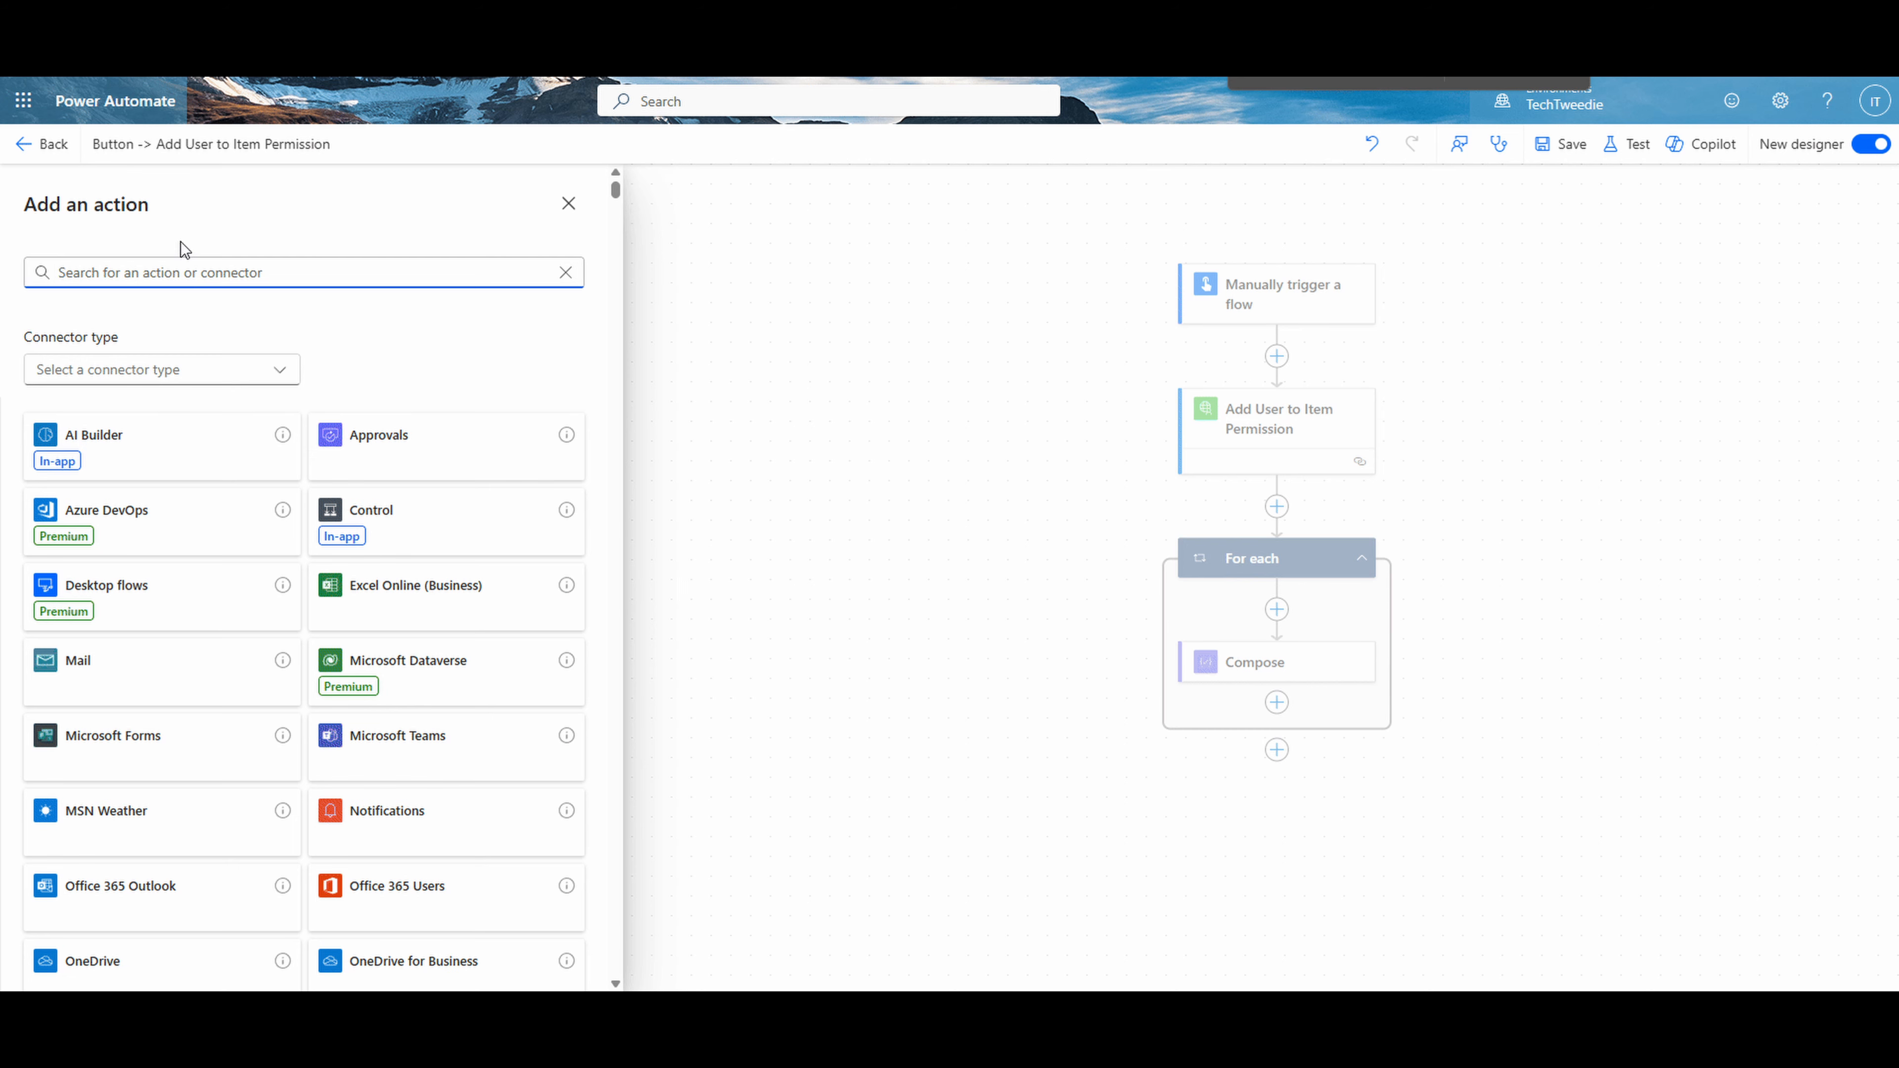
text(compo)
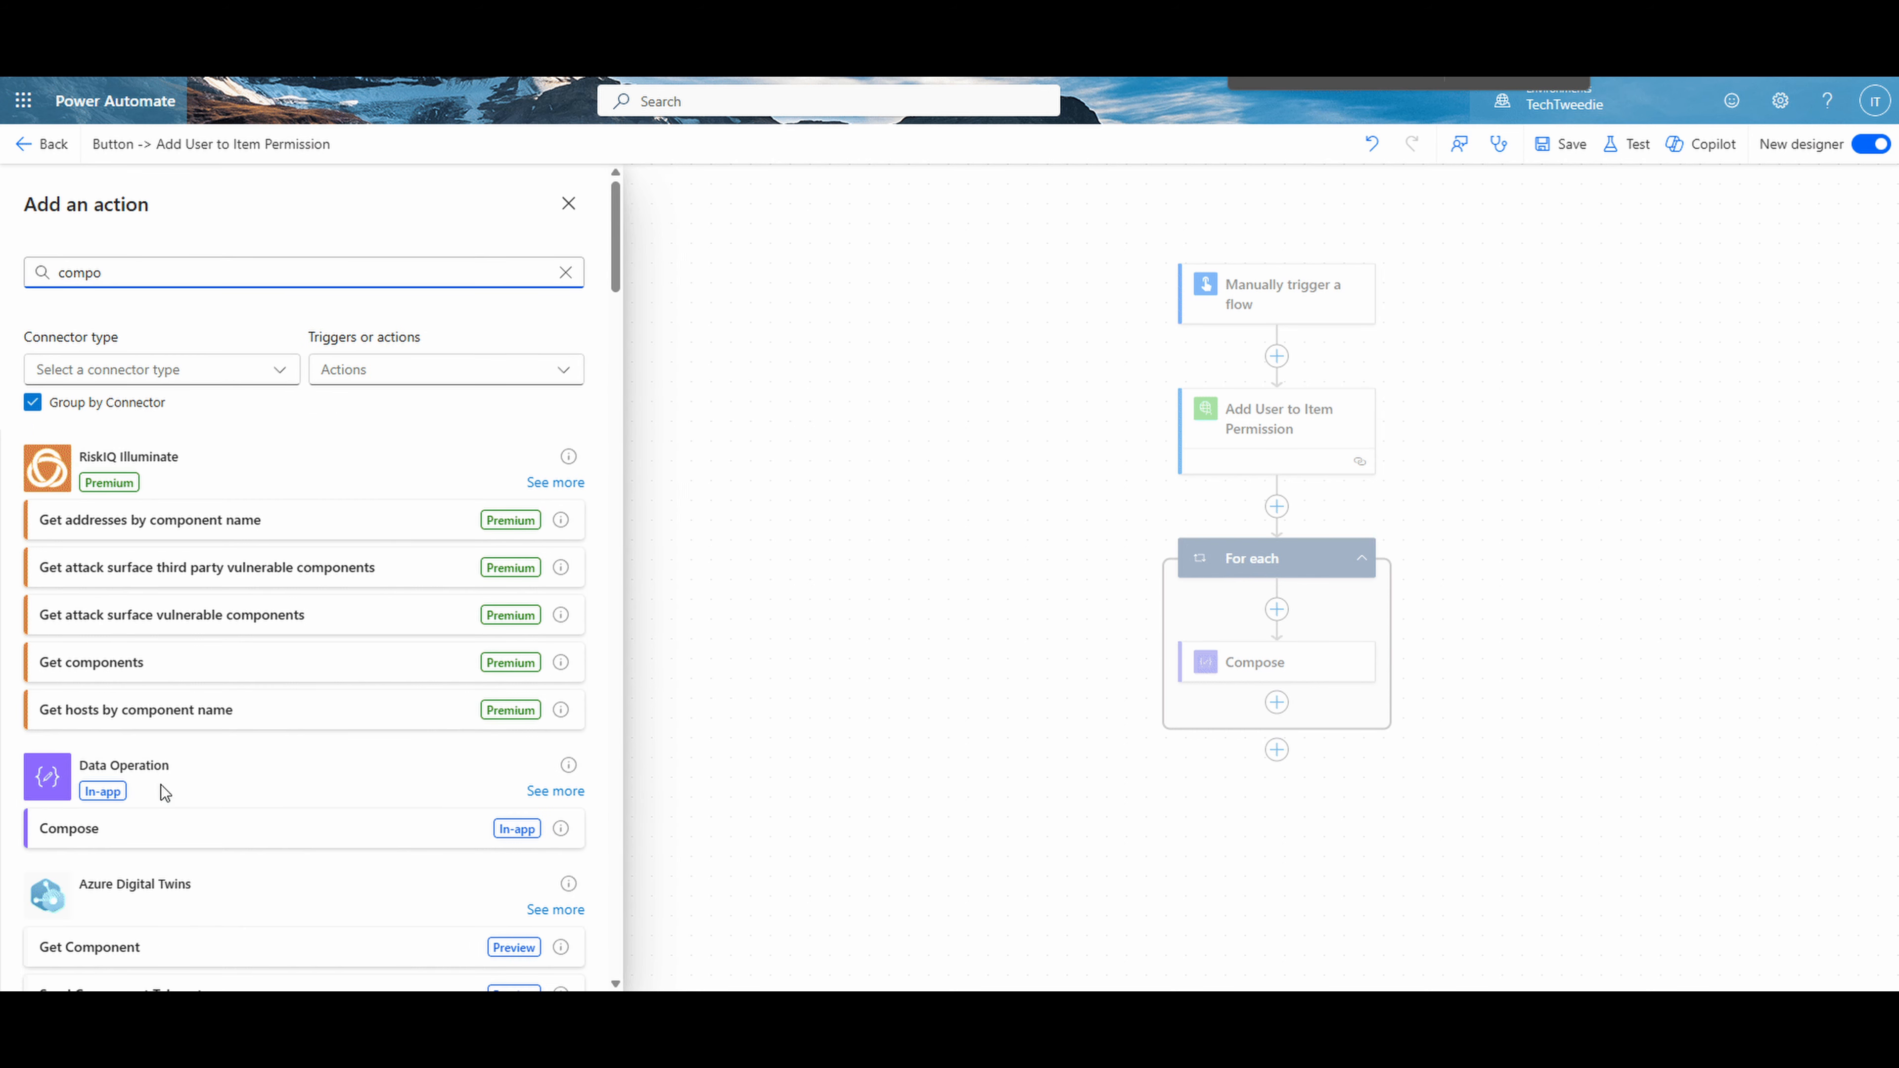
click(169, 840)
click(242, 351)
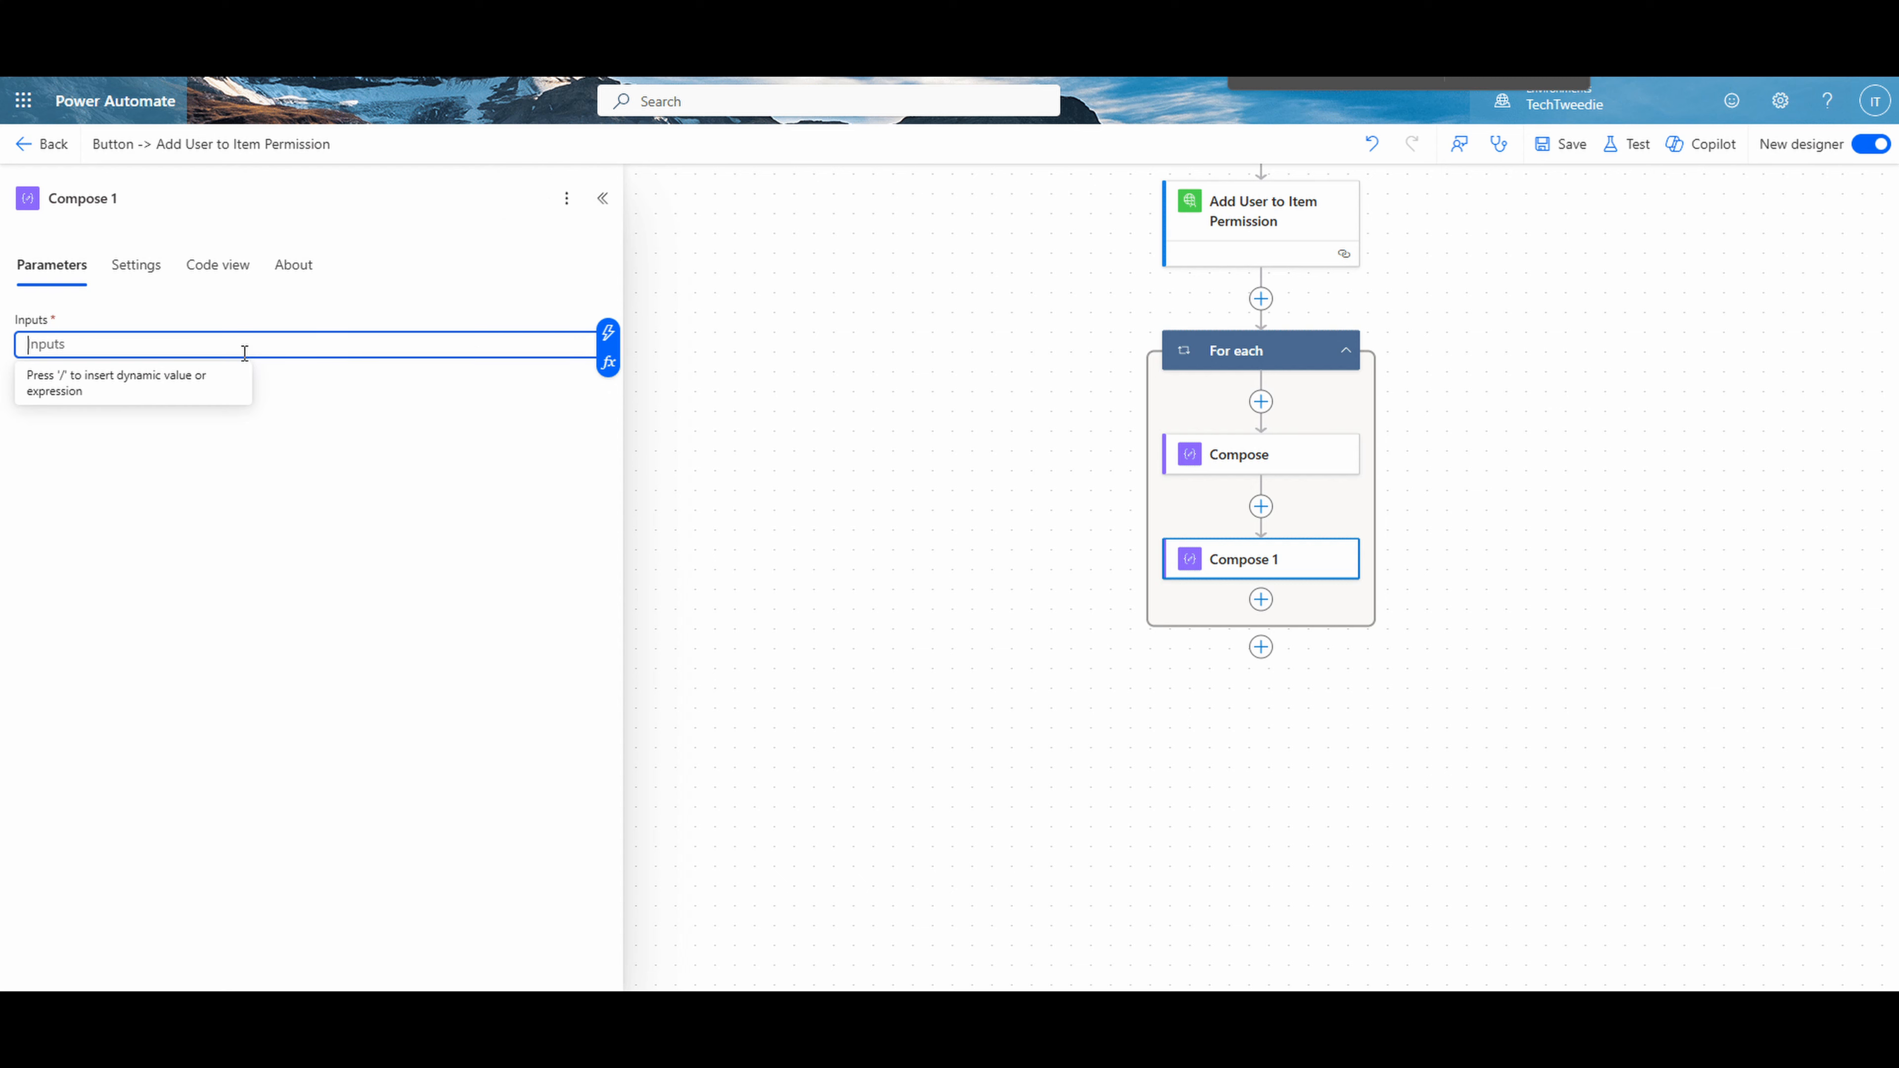
click(608, 333)
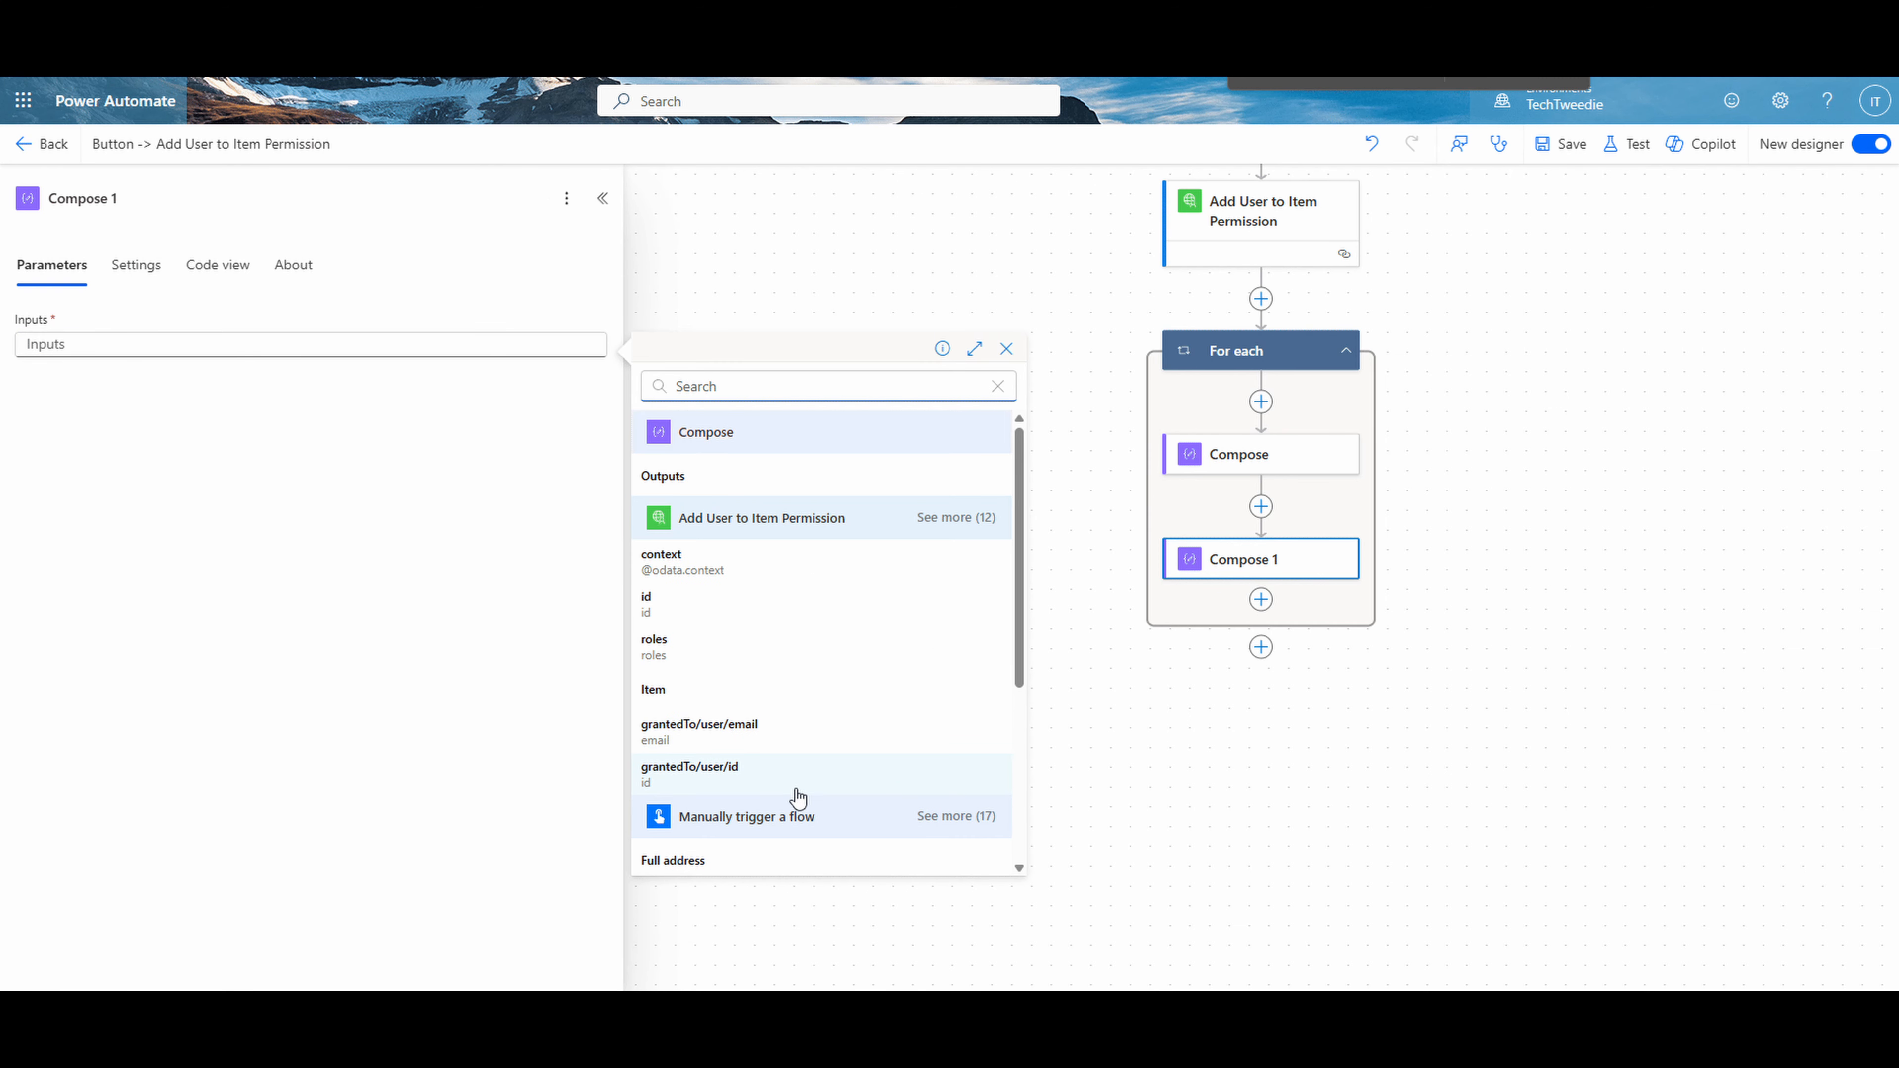
click(957, 517)
scroll(861, 623, down, 3)
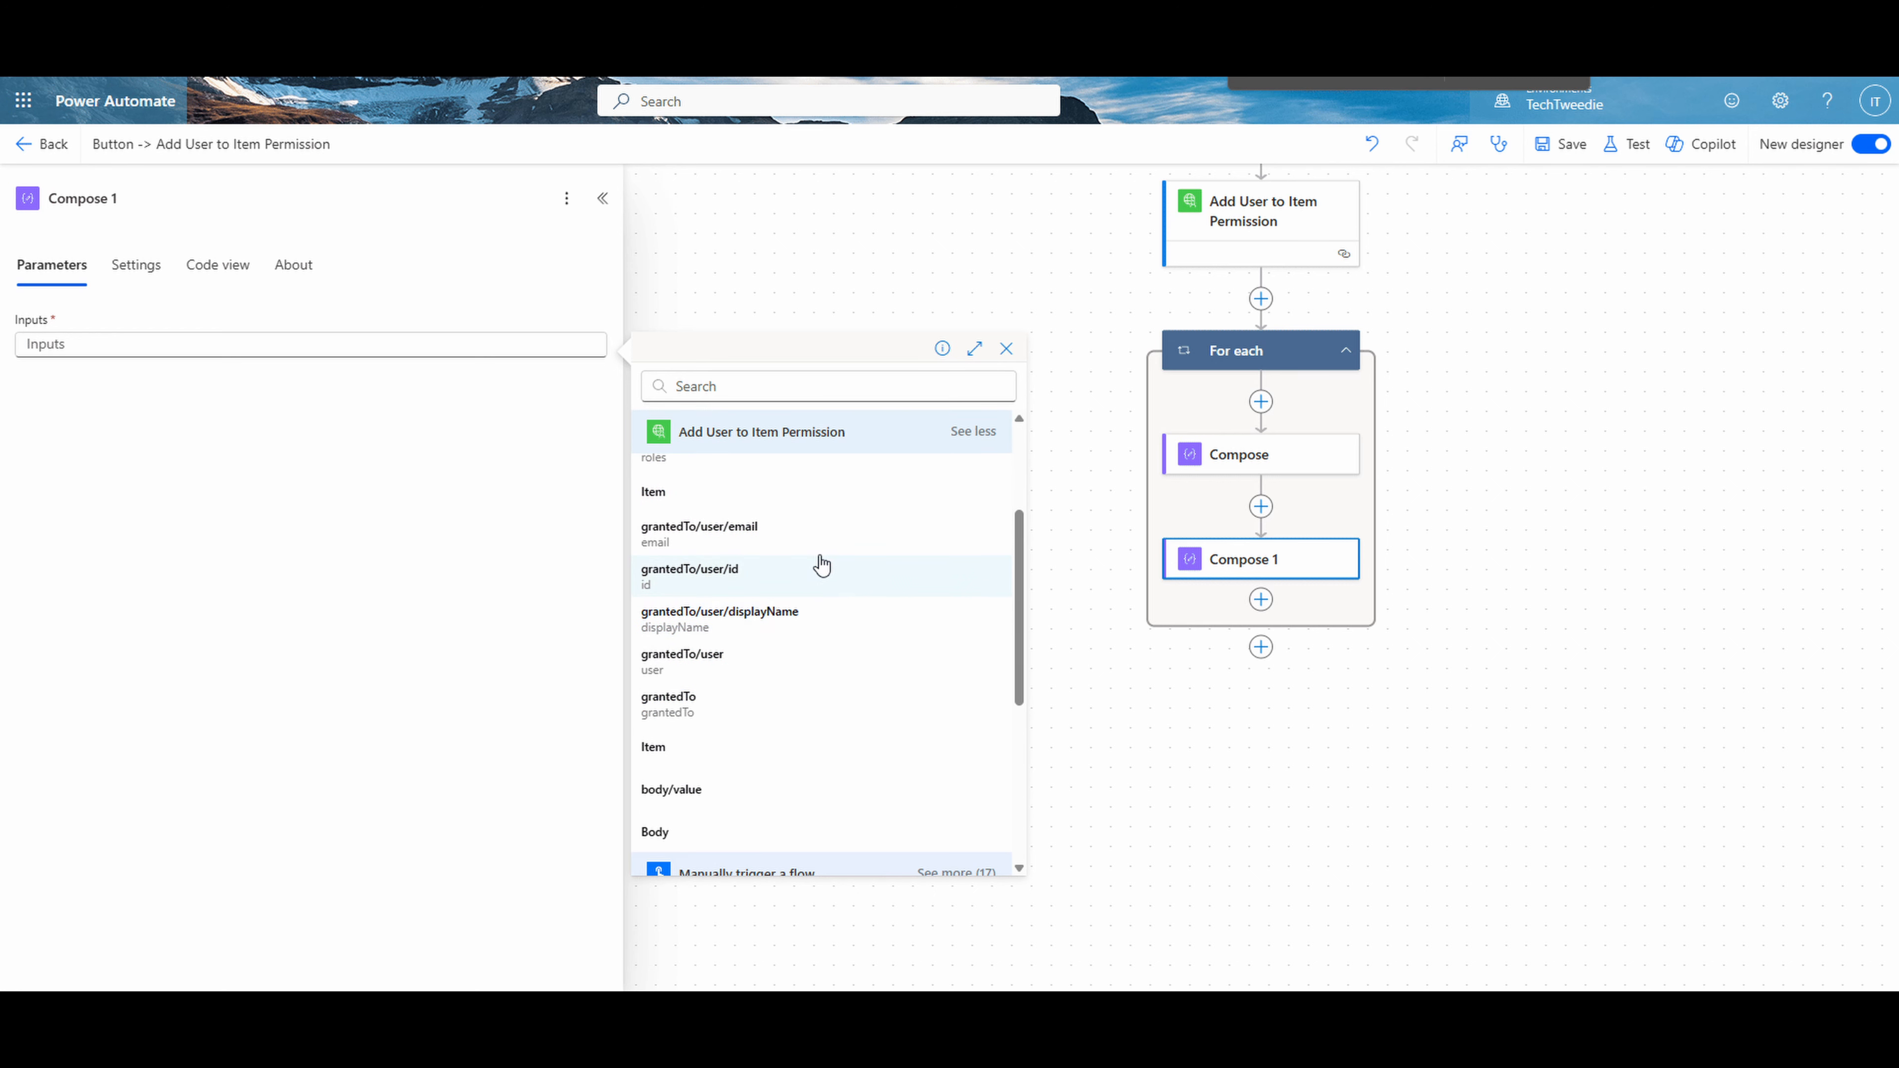
click(745, 830)
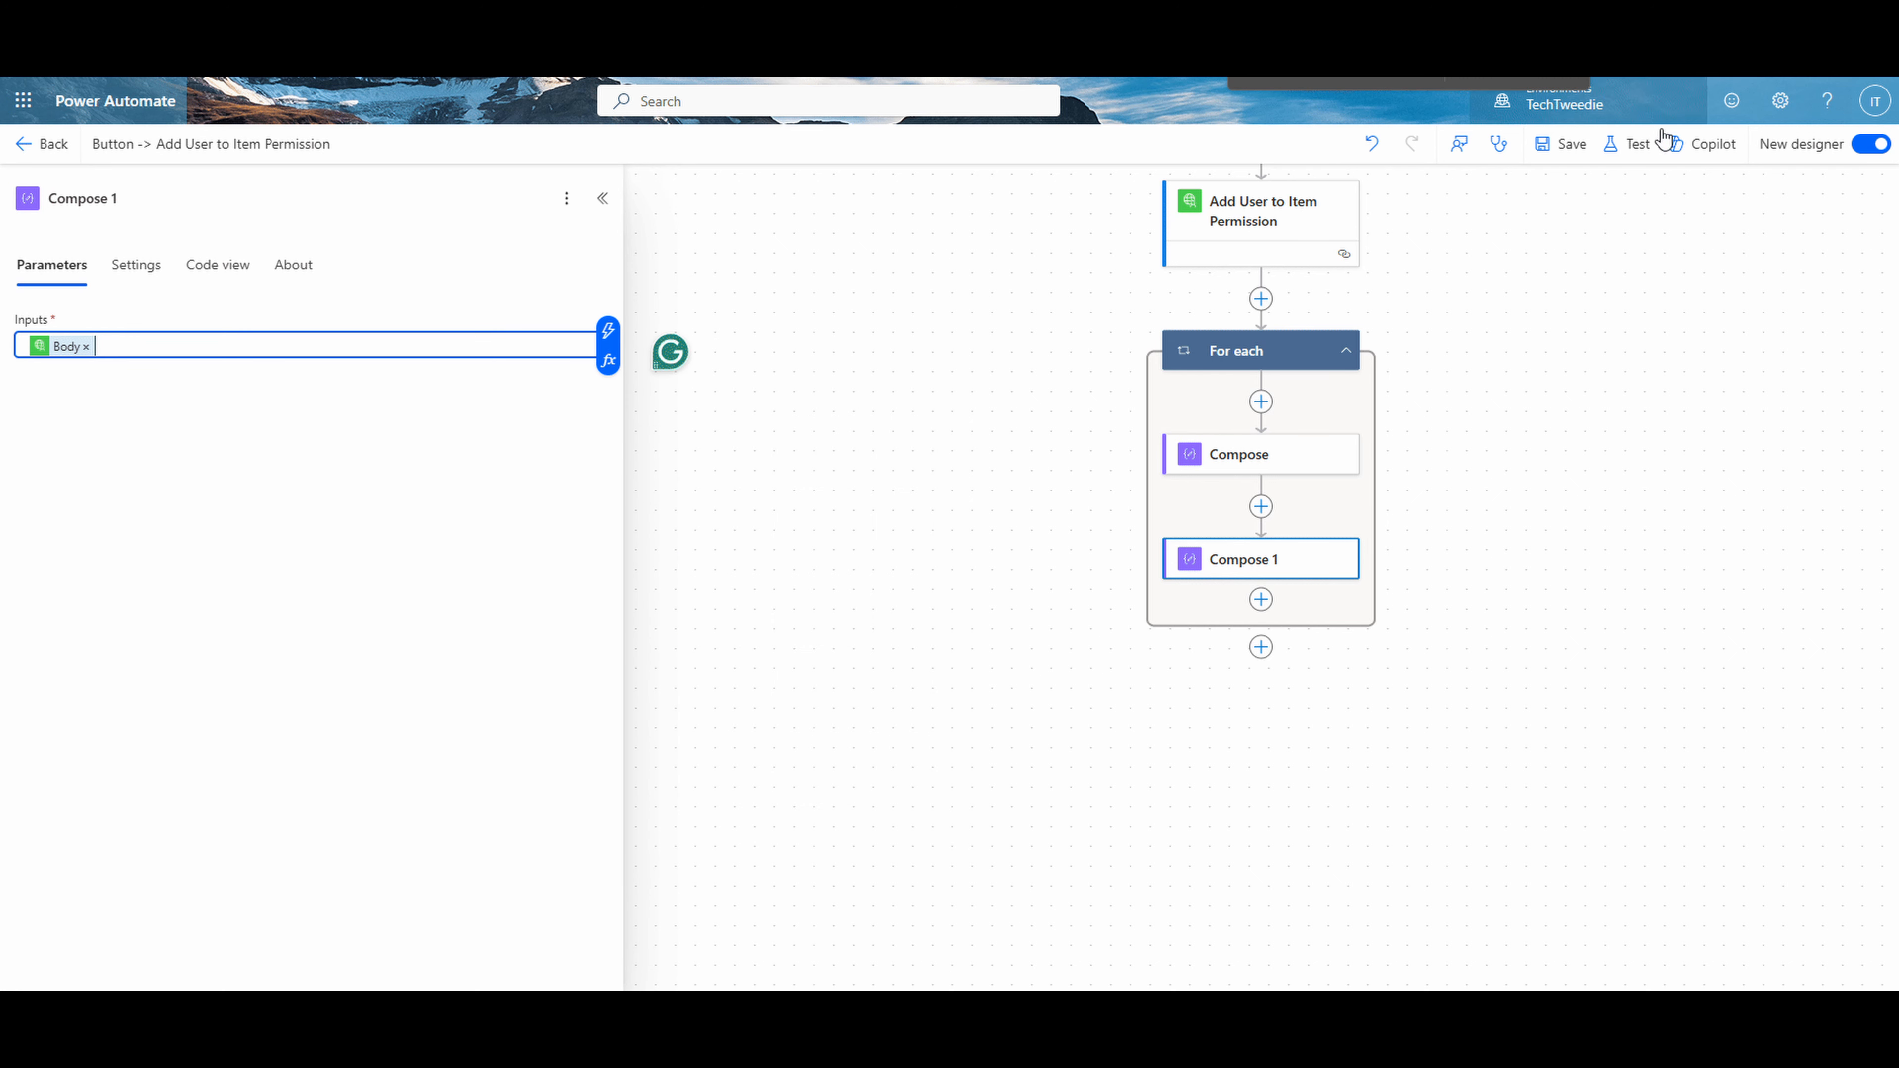
- Save the flow and run it as a manual test
click(1569, 146)
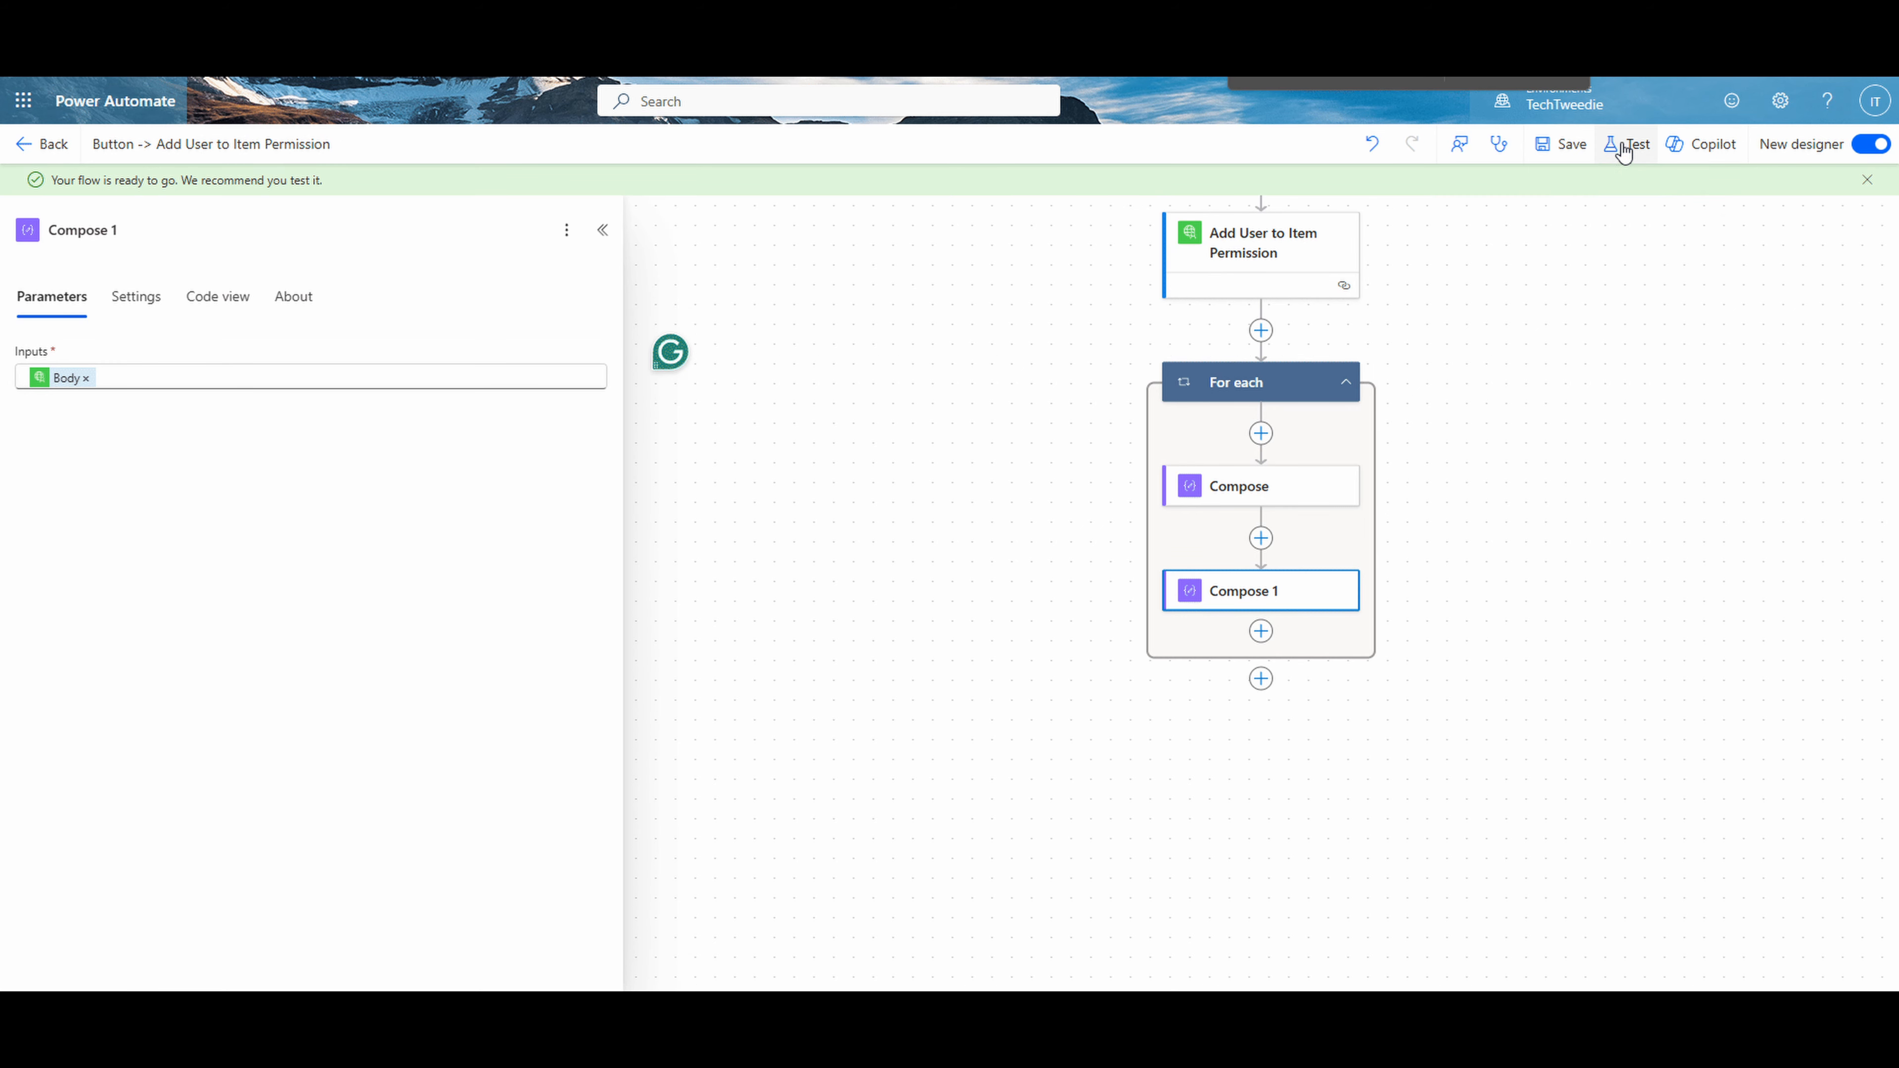
click(1624, 146)
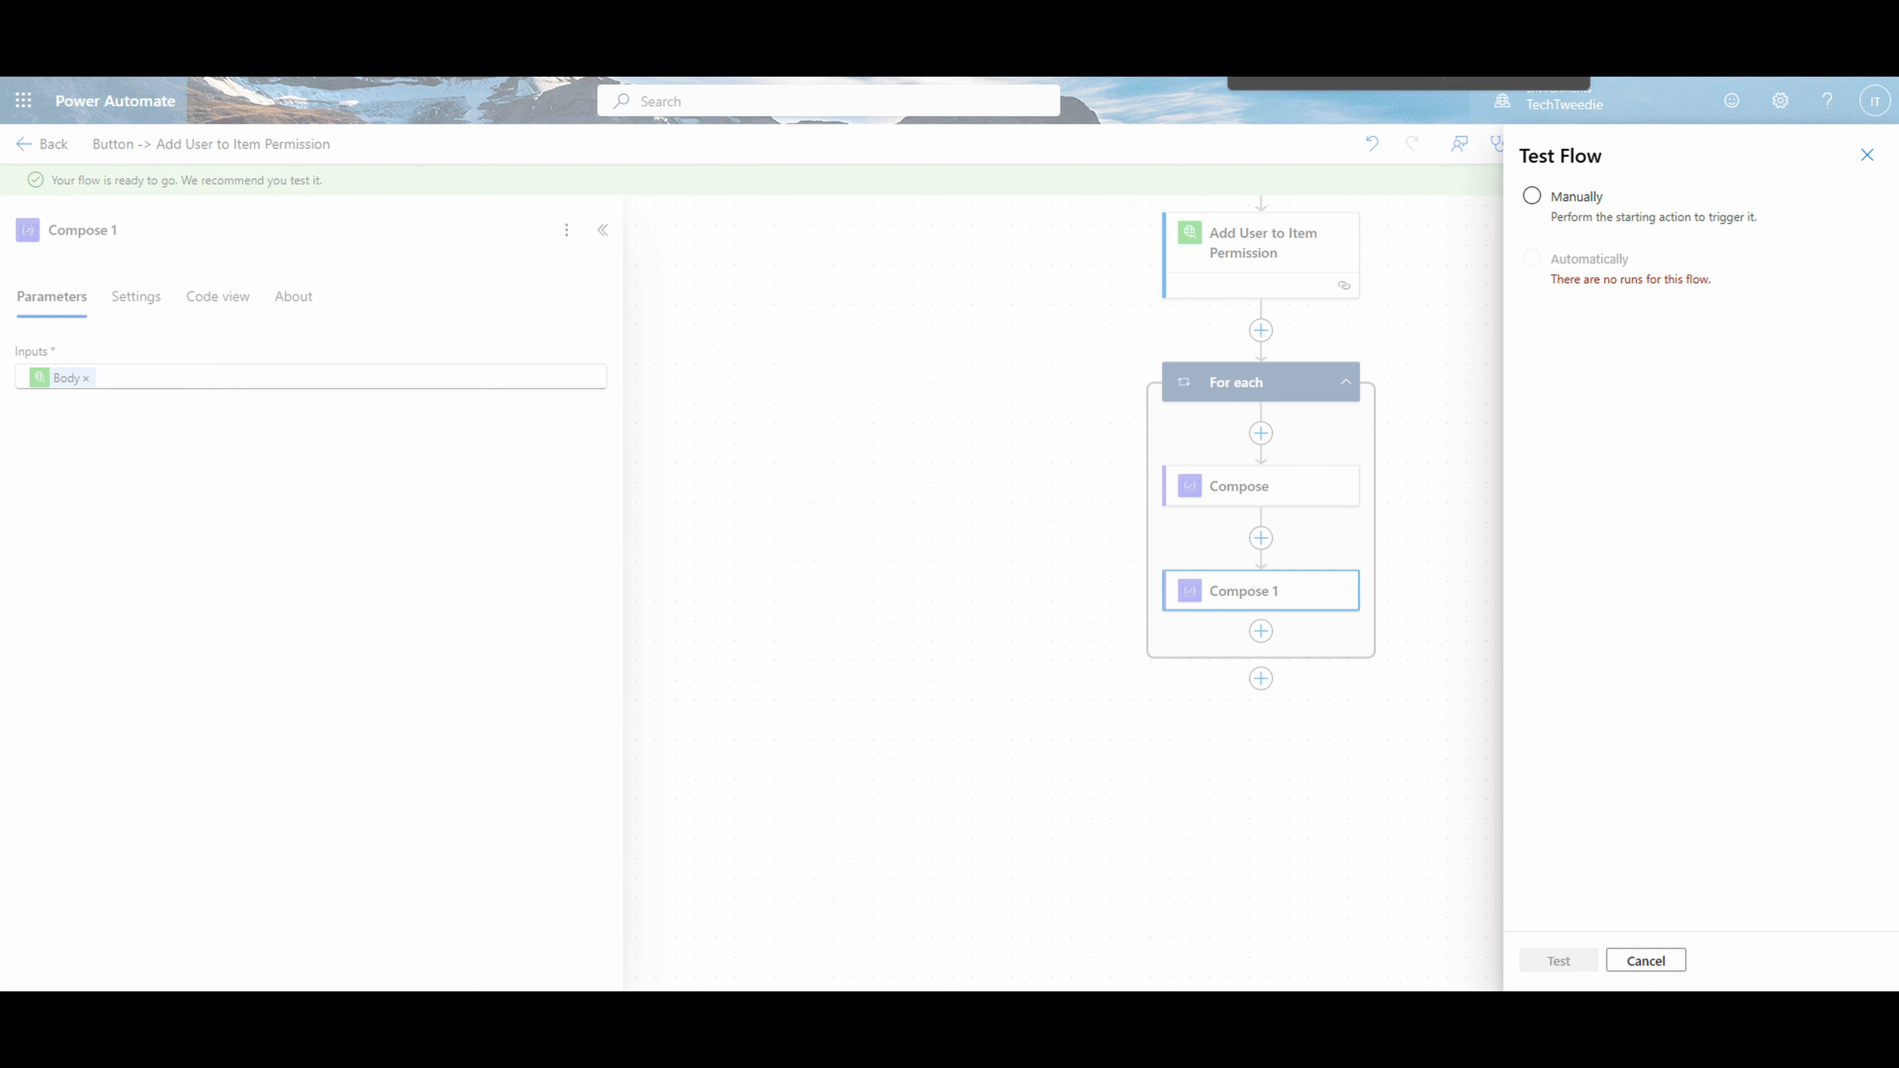
click(1532, 196)
click(1559, 960)
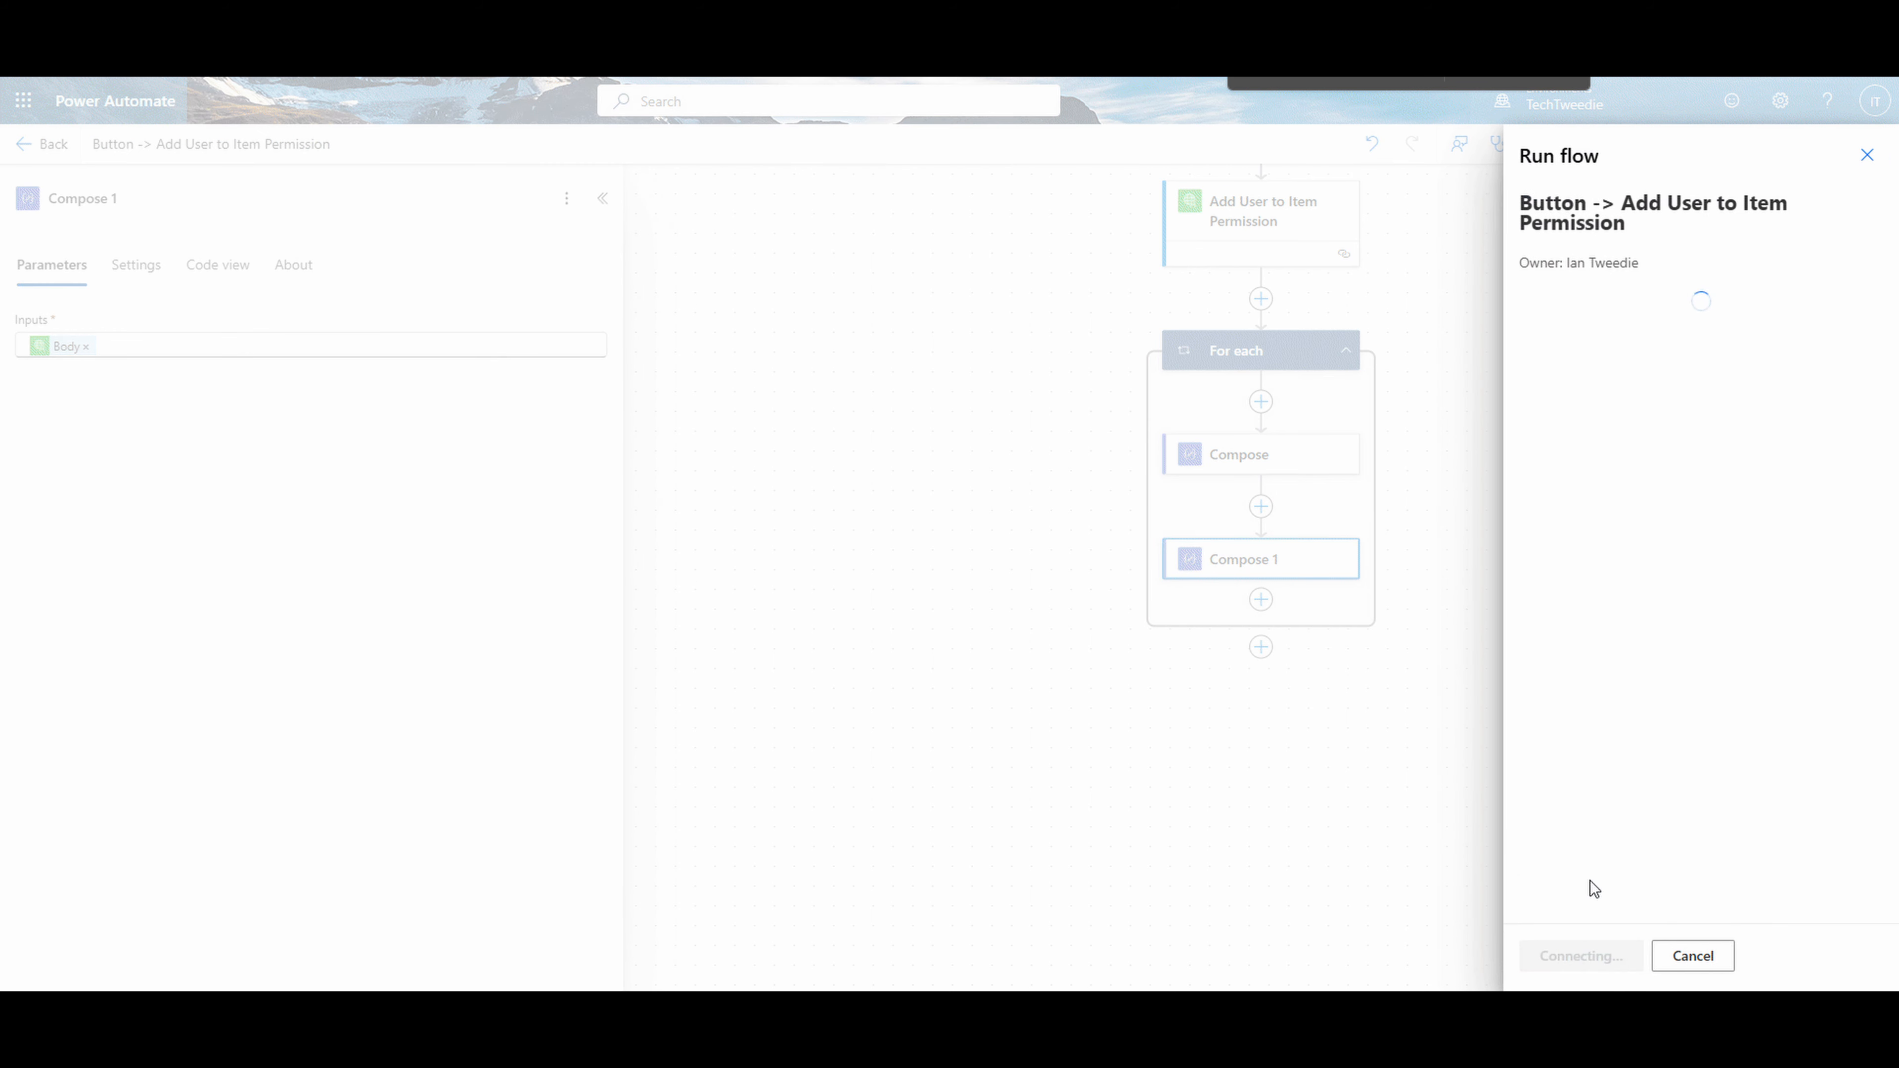
click(1568, 958)
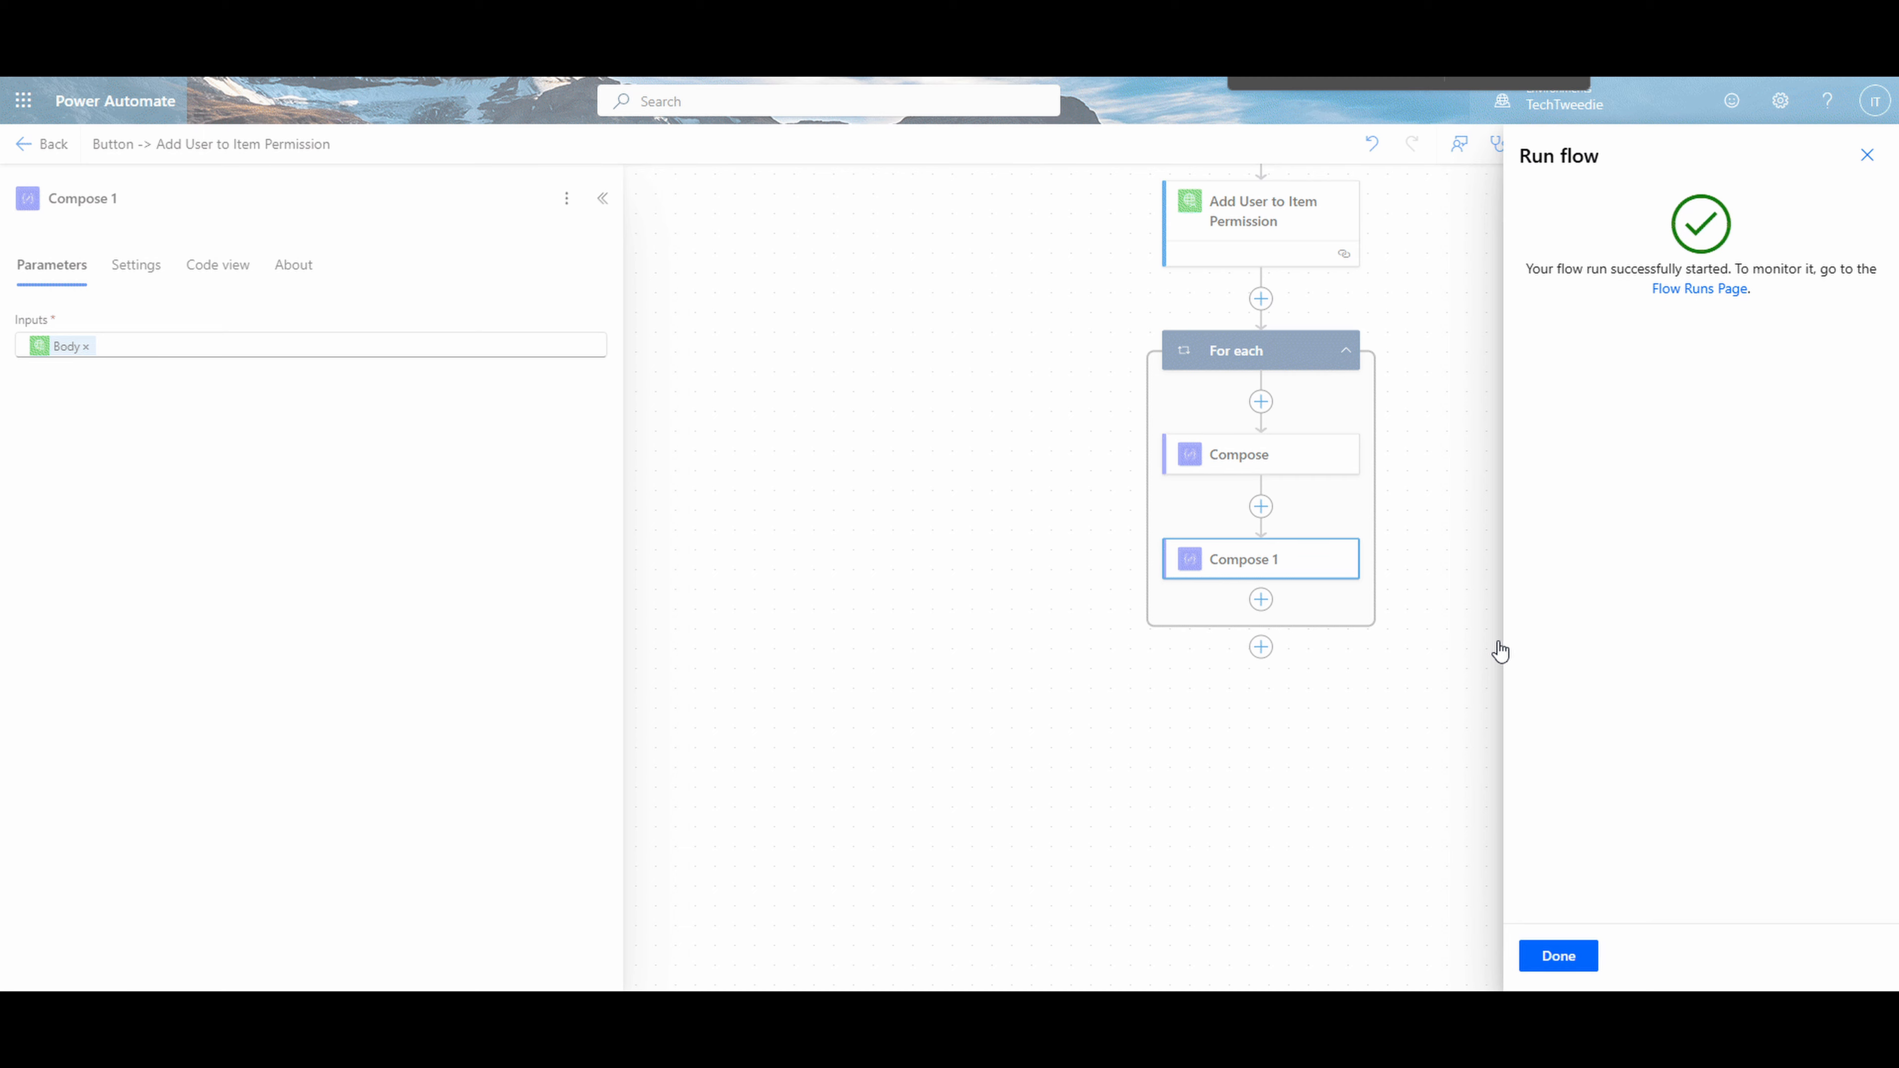
click(1559, 956)
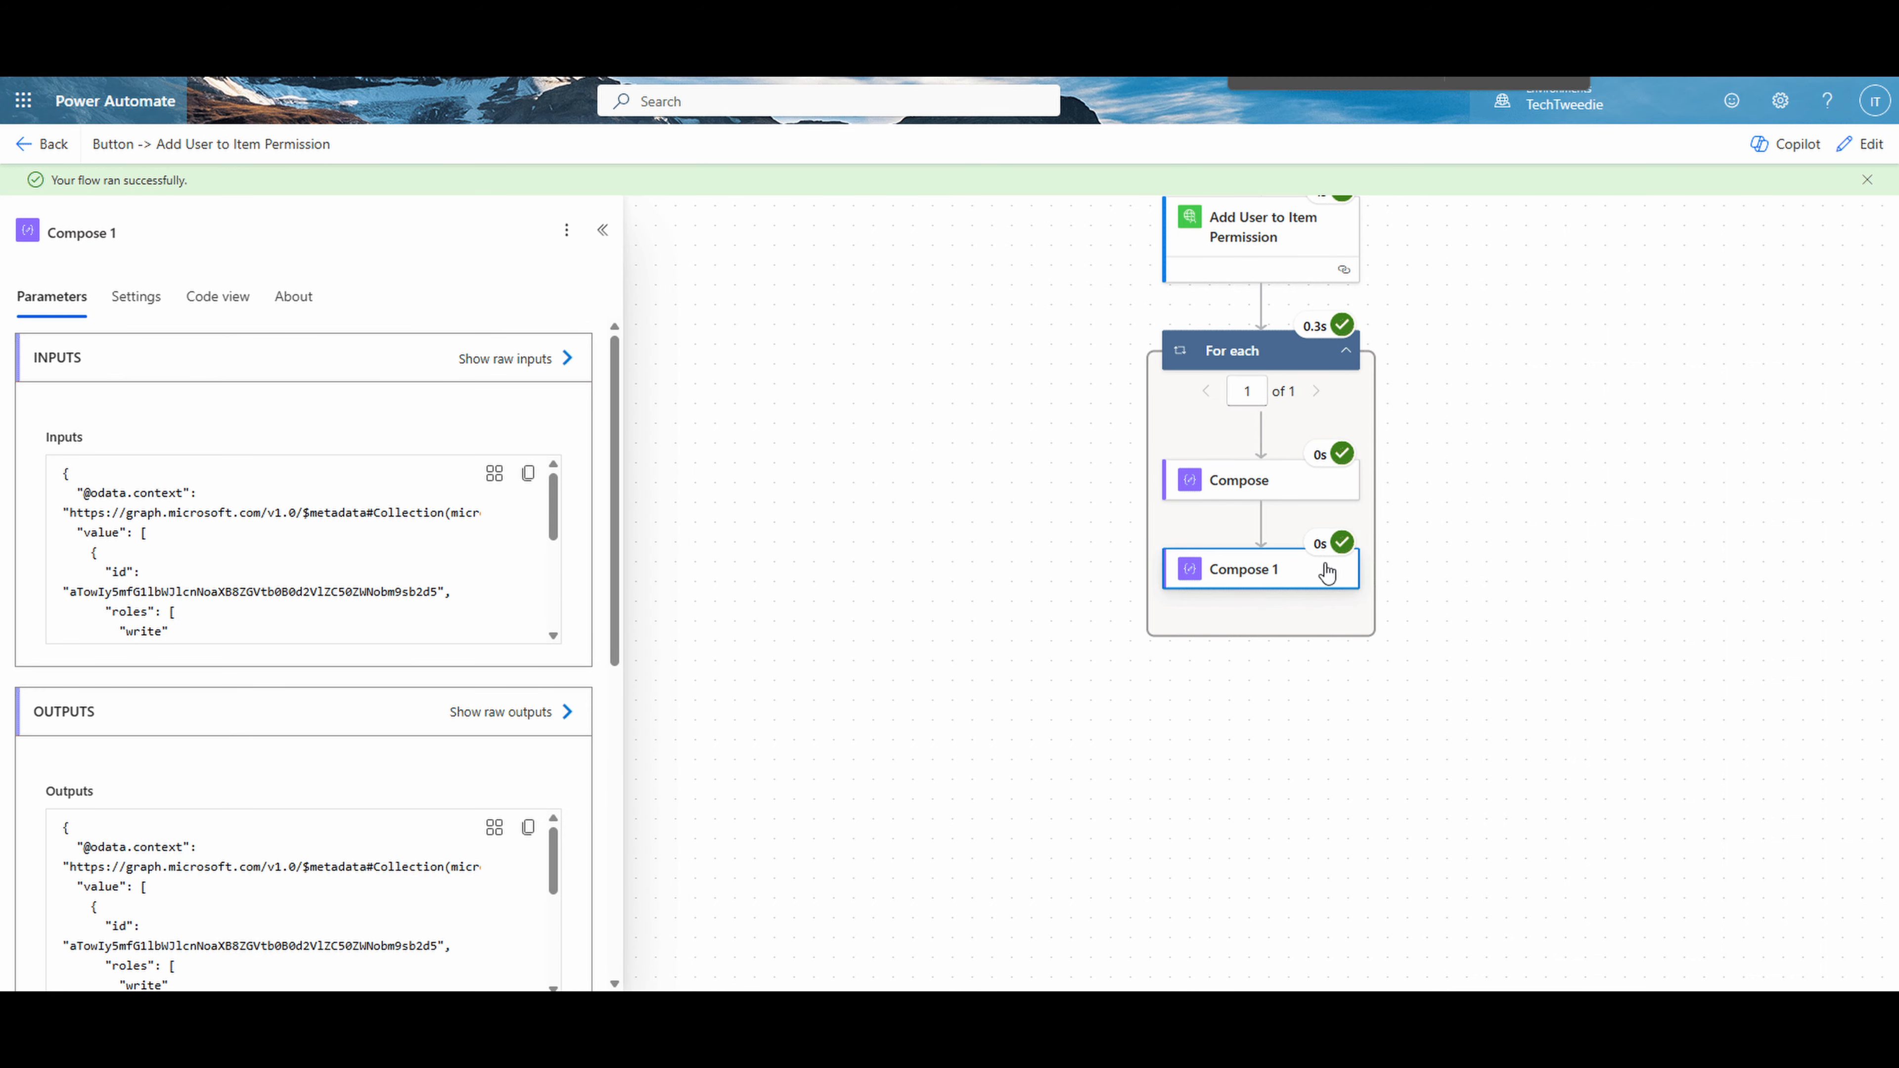
- Examine the Add User to Item Permission run details, from its input parameters to the output status code and body
scroll(1297, 553, up, 5)
click(1247, 458)
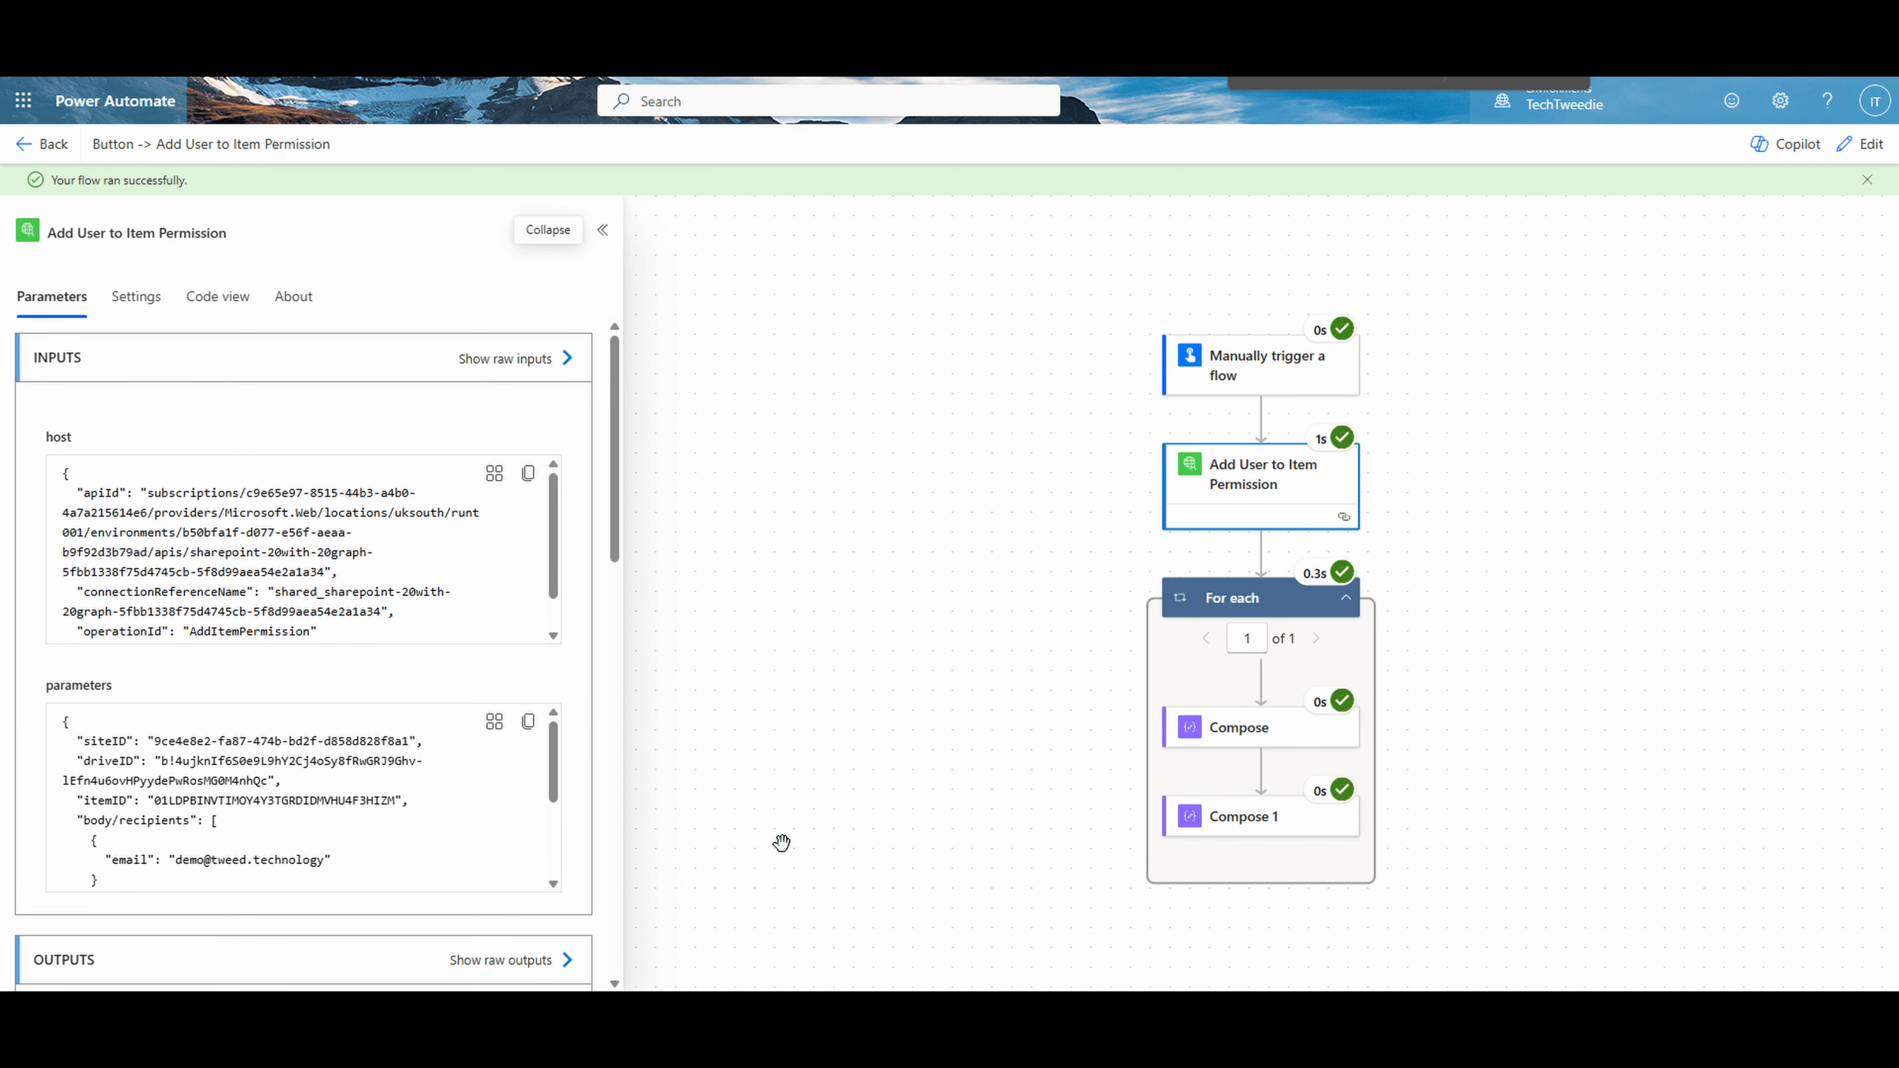
scroll(344, 779, down, 4)
scroll(749, 878, down, 4)
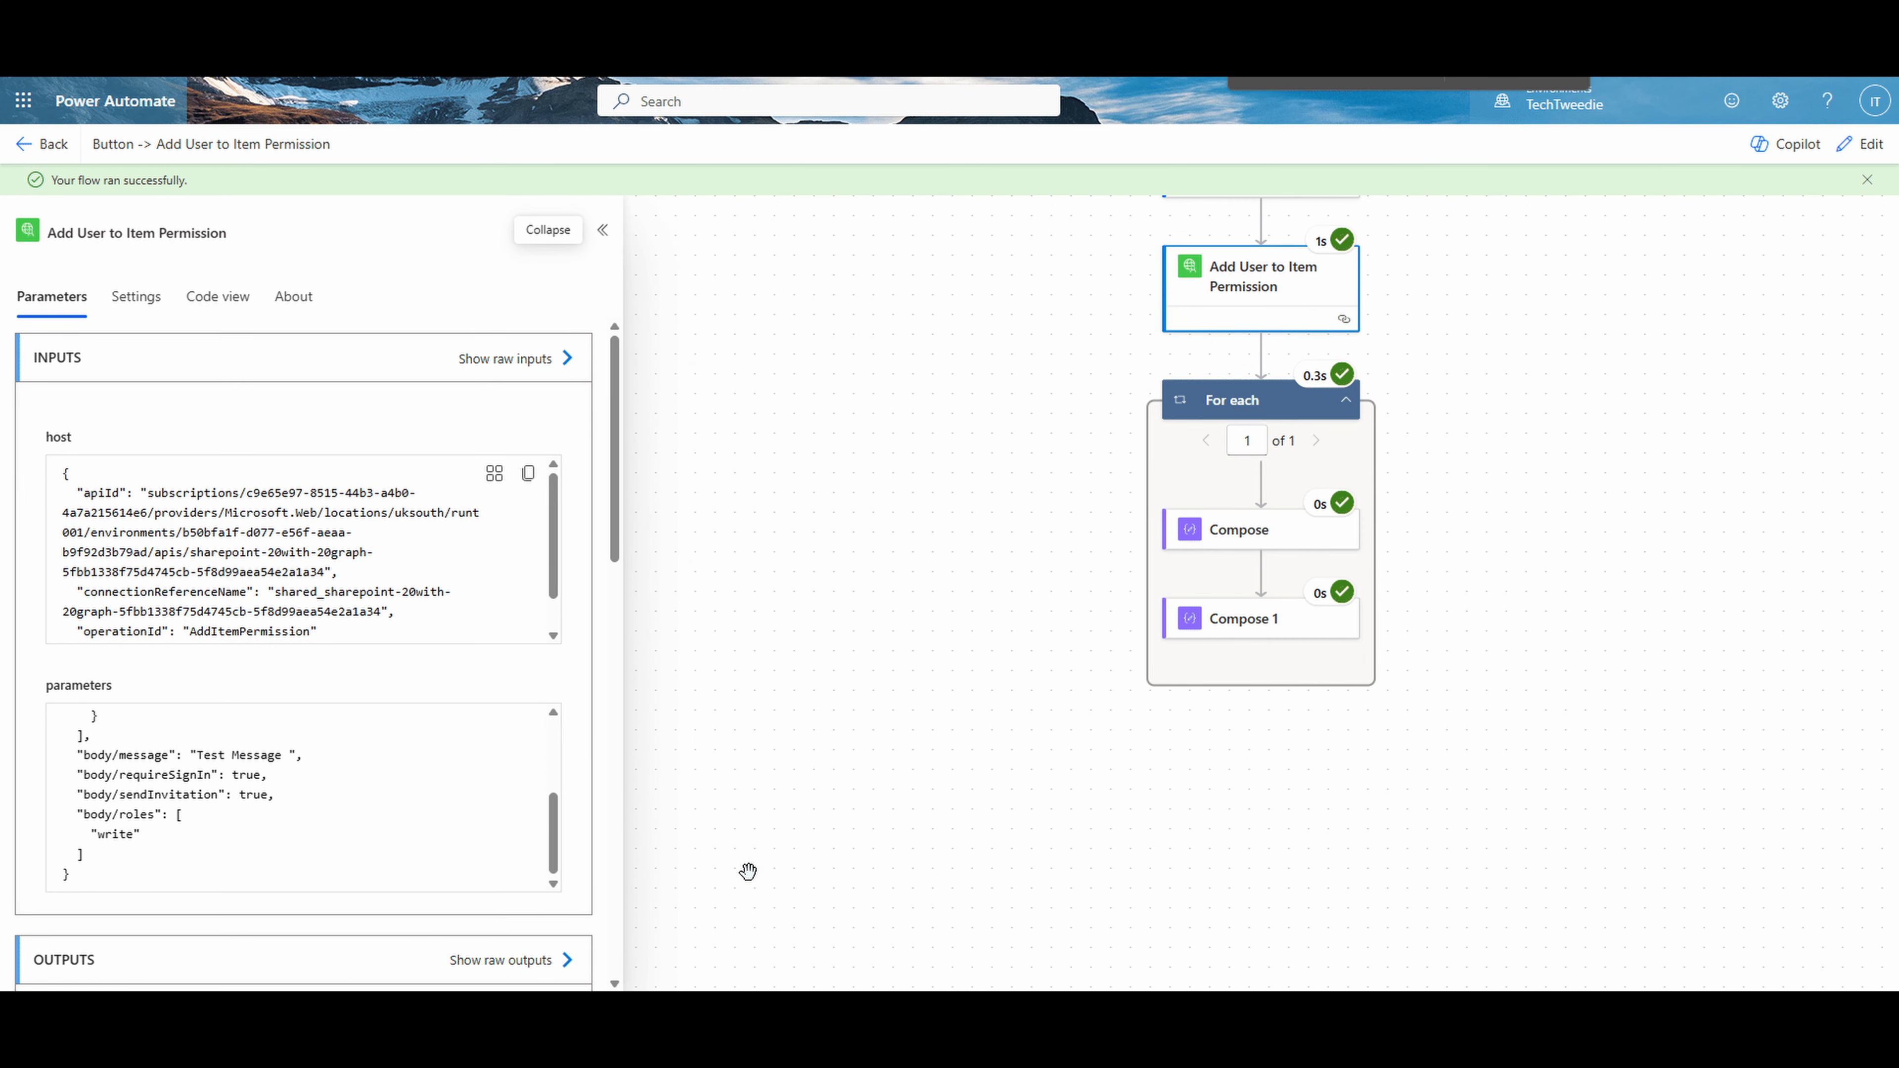
scroll(748, 872, down, 2)
drag(623, 529, 557, 865)
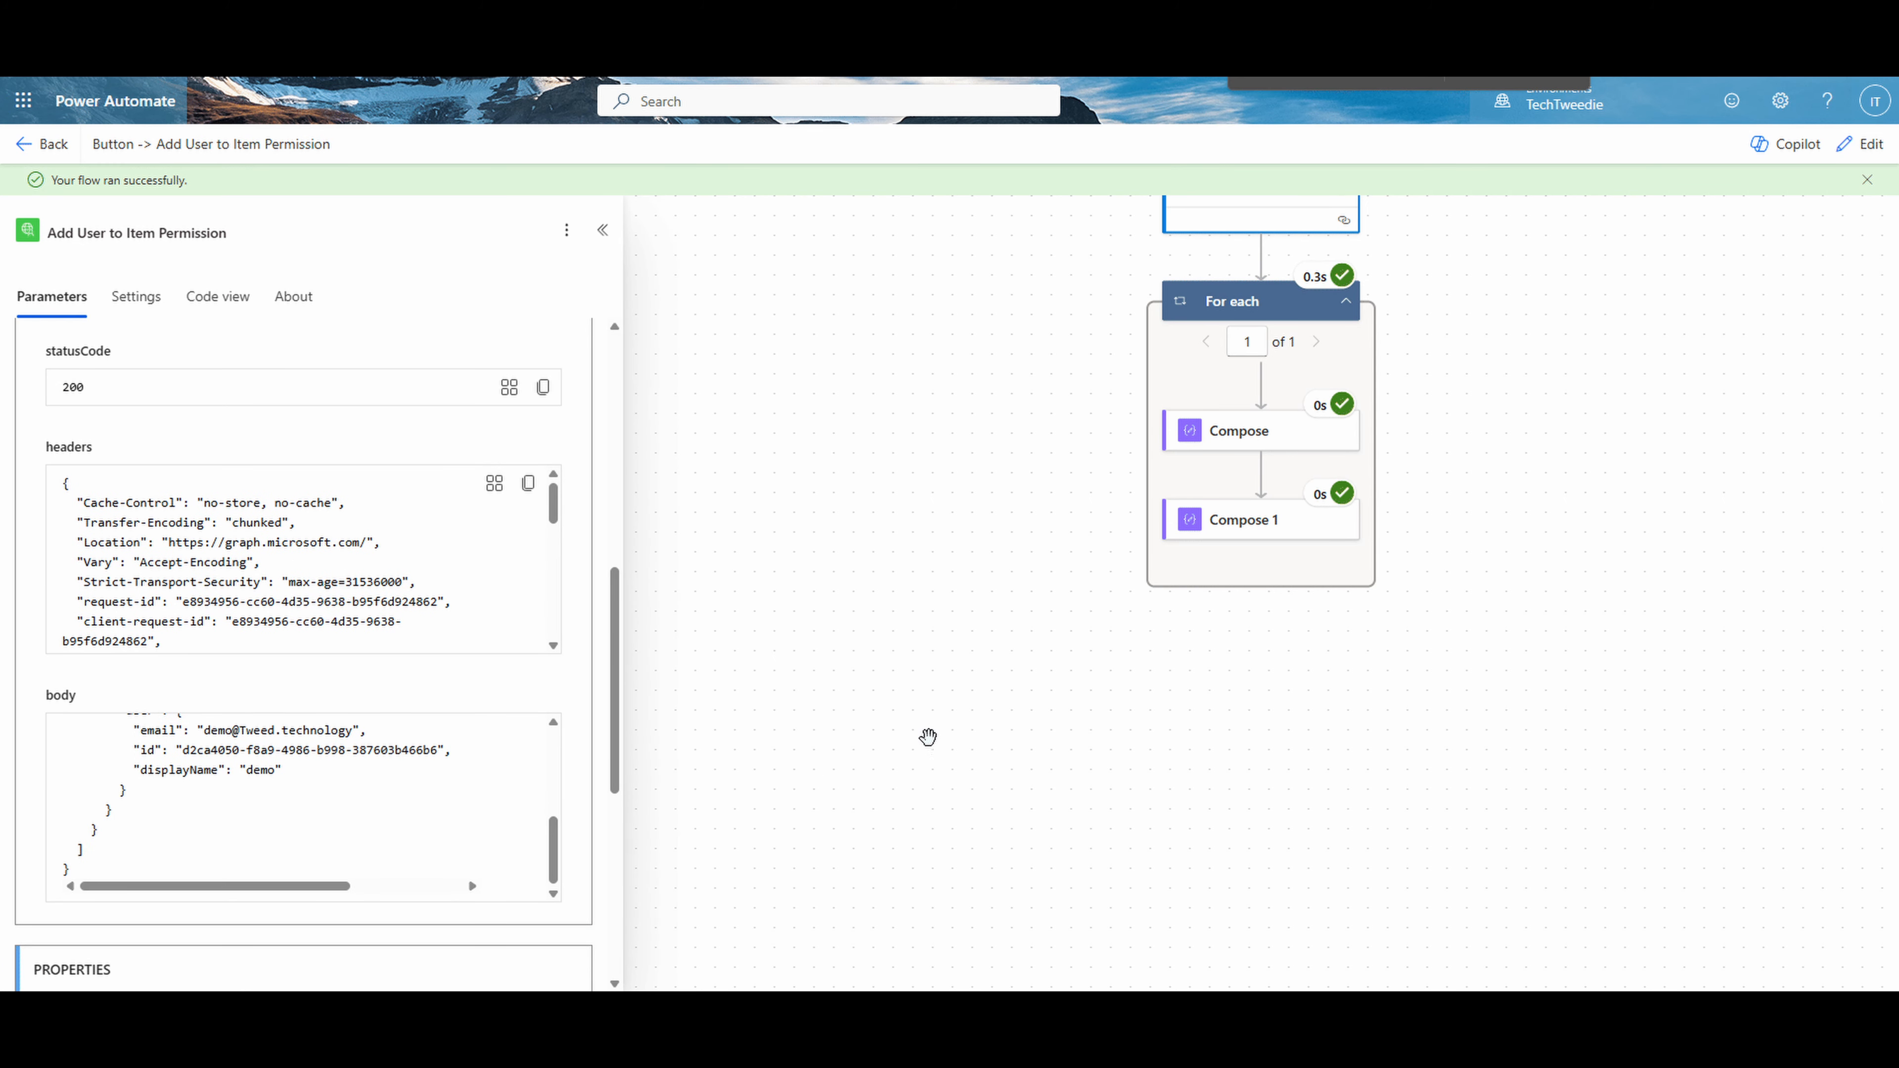
- Inspect the run outputs of both Compose actions, checking the permission id and the full response body
click(1240, 441)
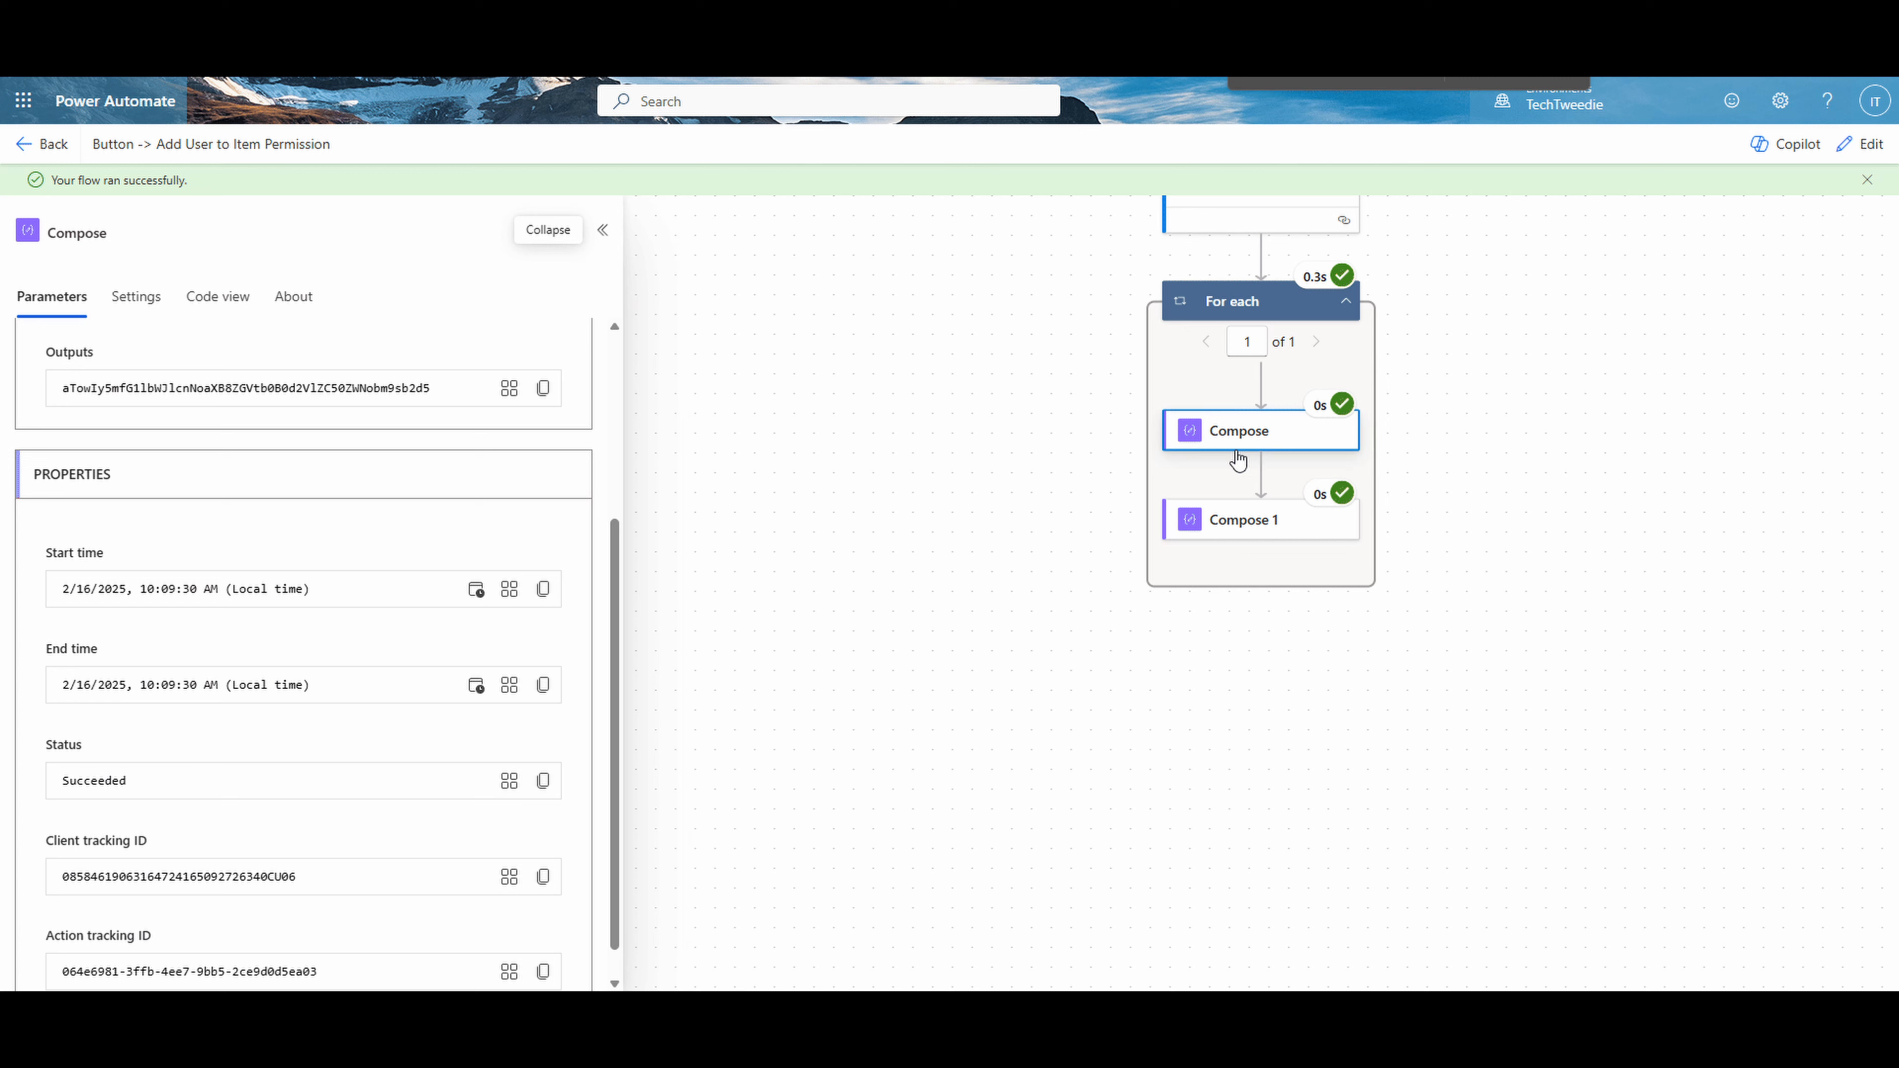
drag(463, 383, 44, 391)
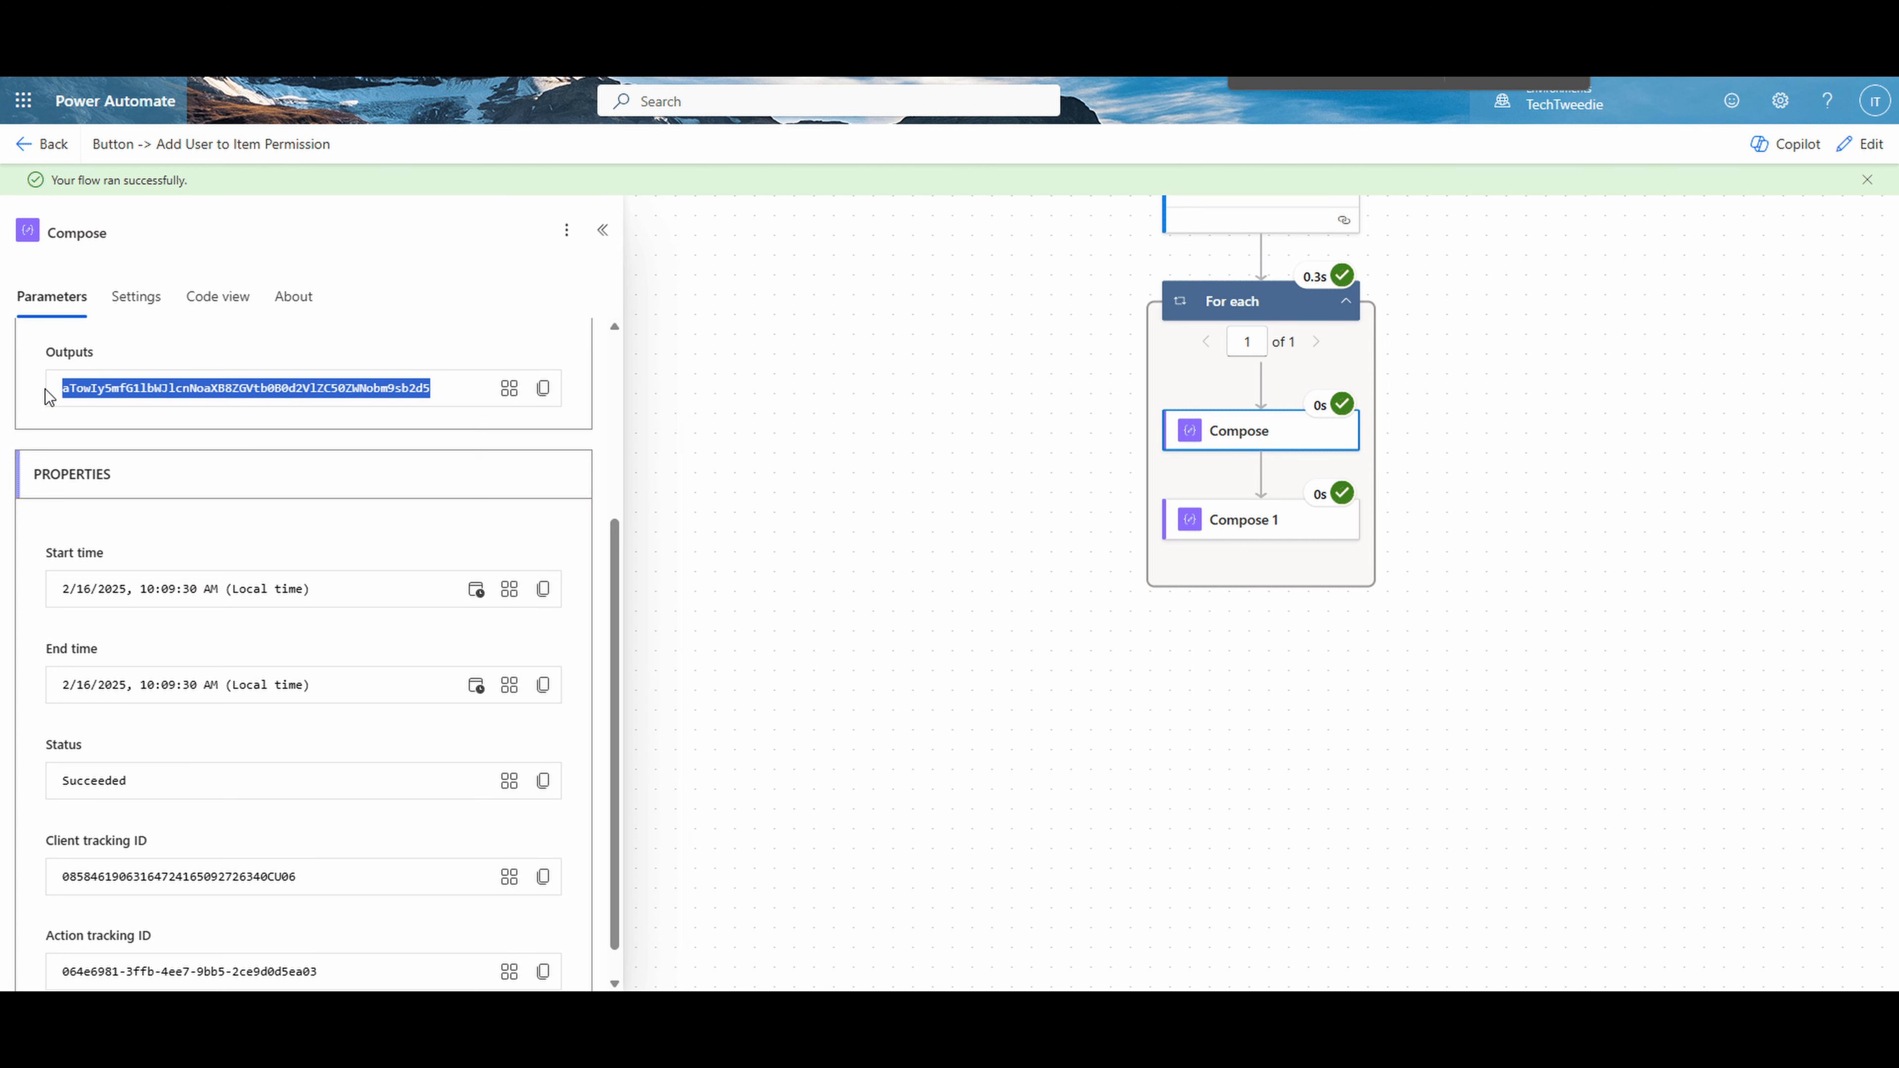
click(1239, 514)
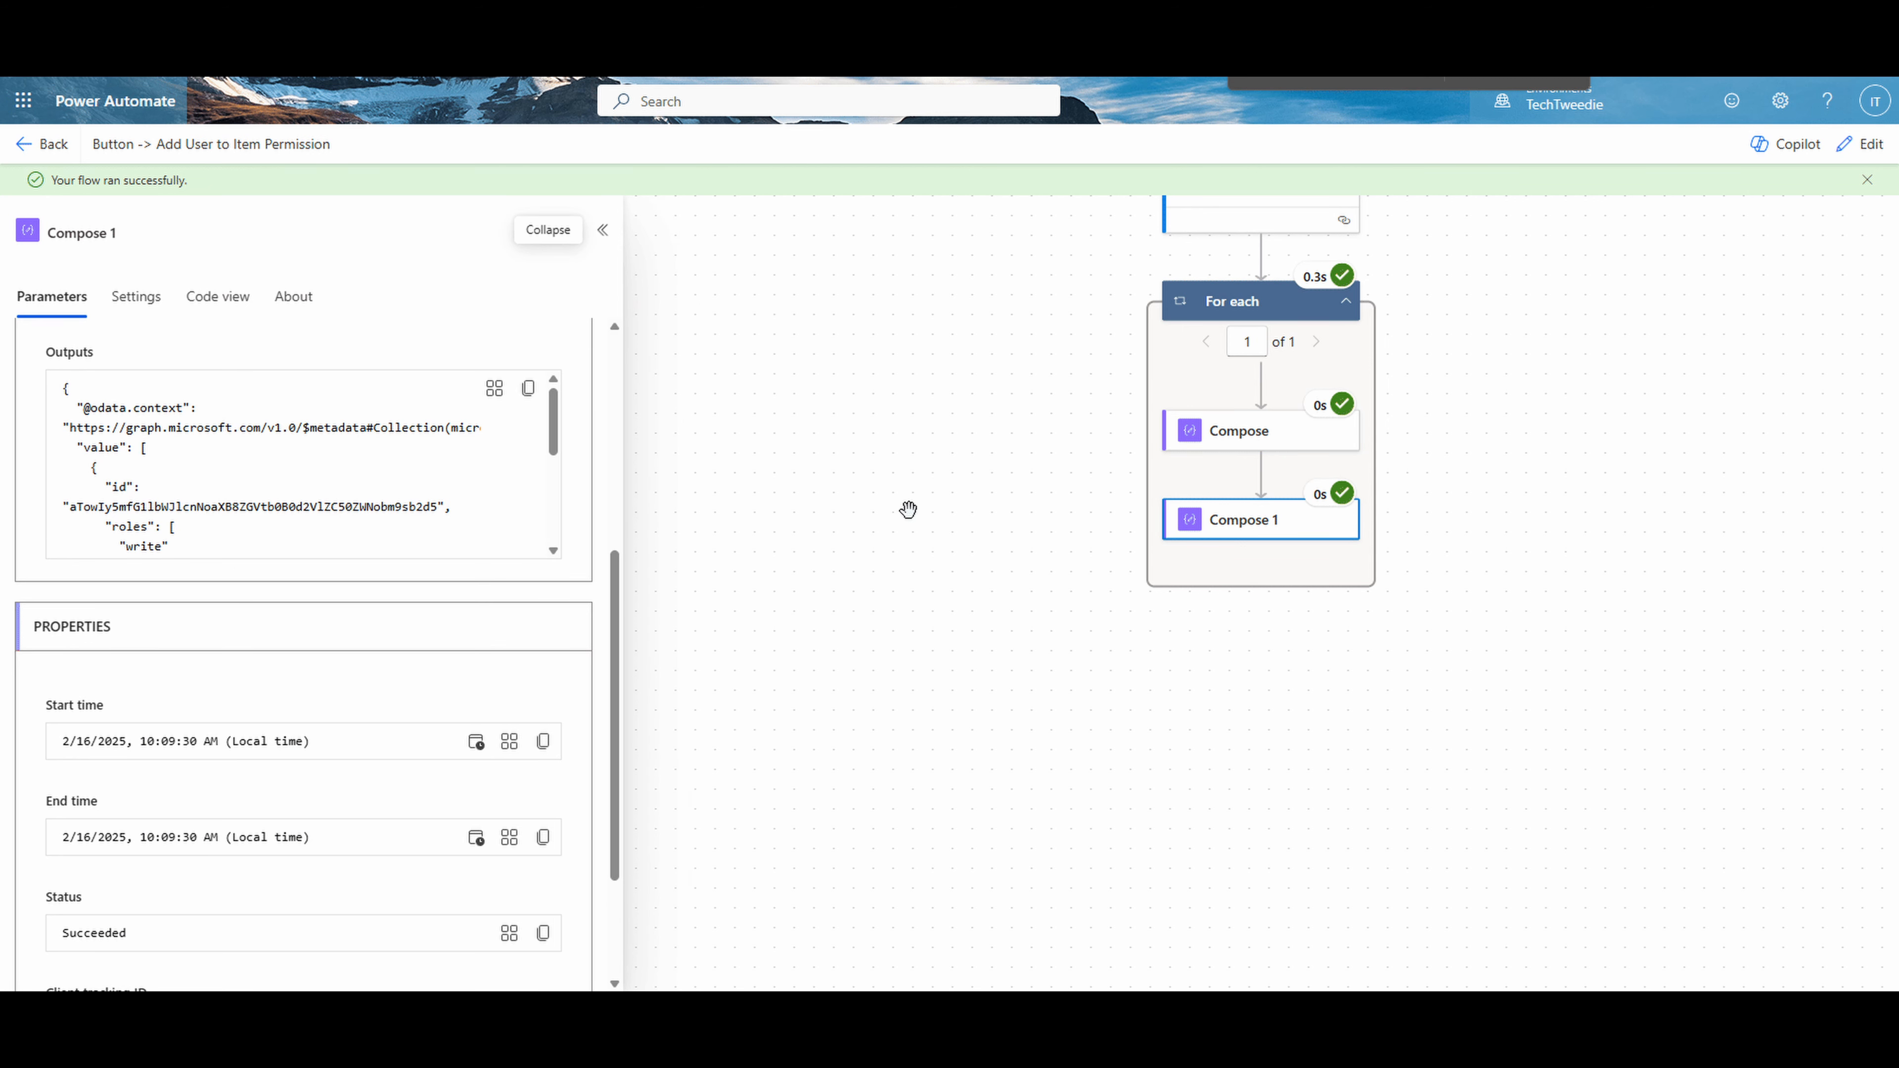
scroll(545, 482, down, 5)
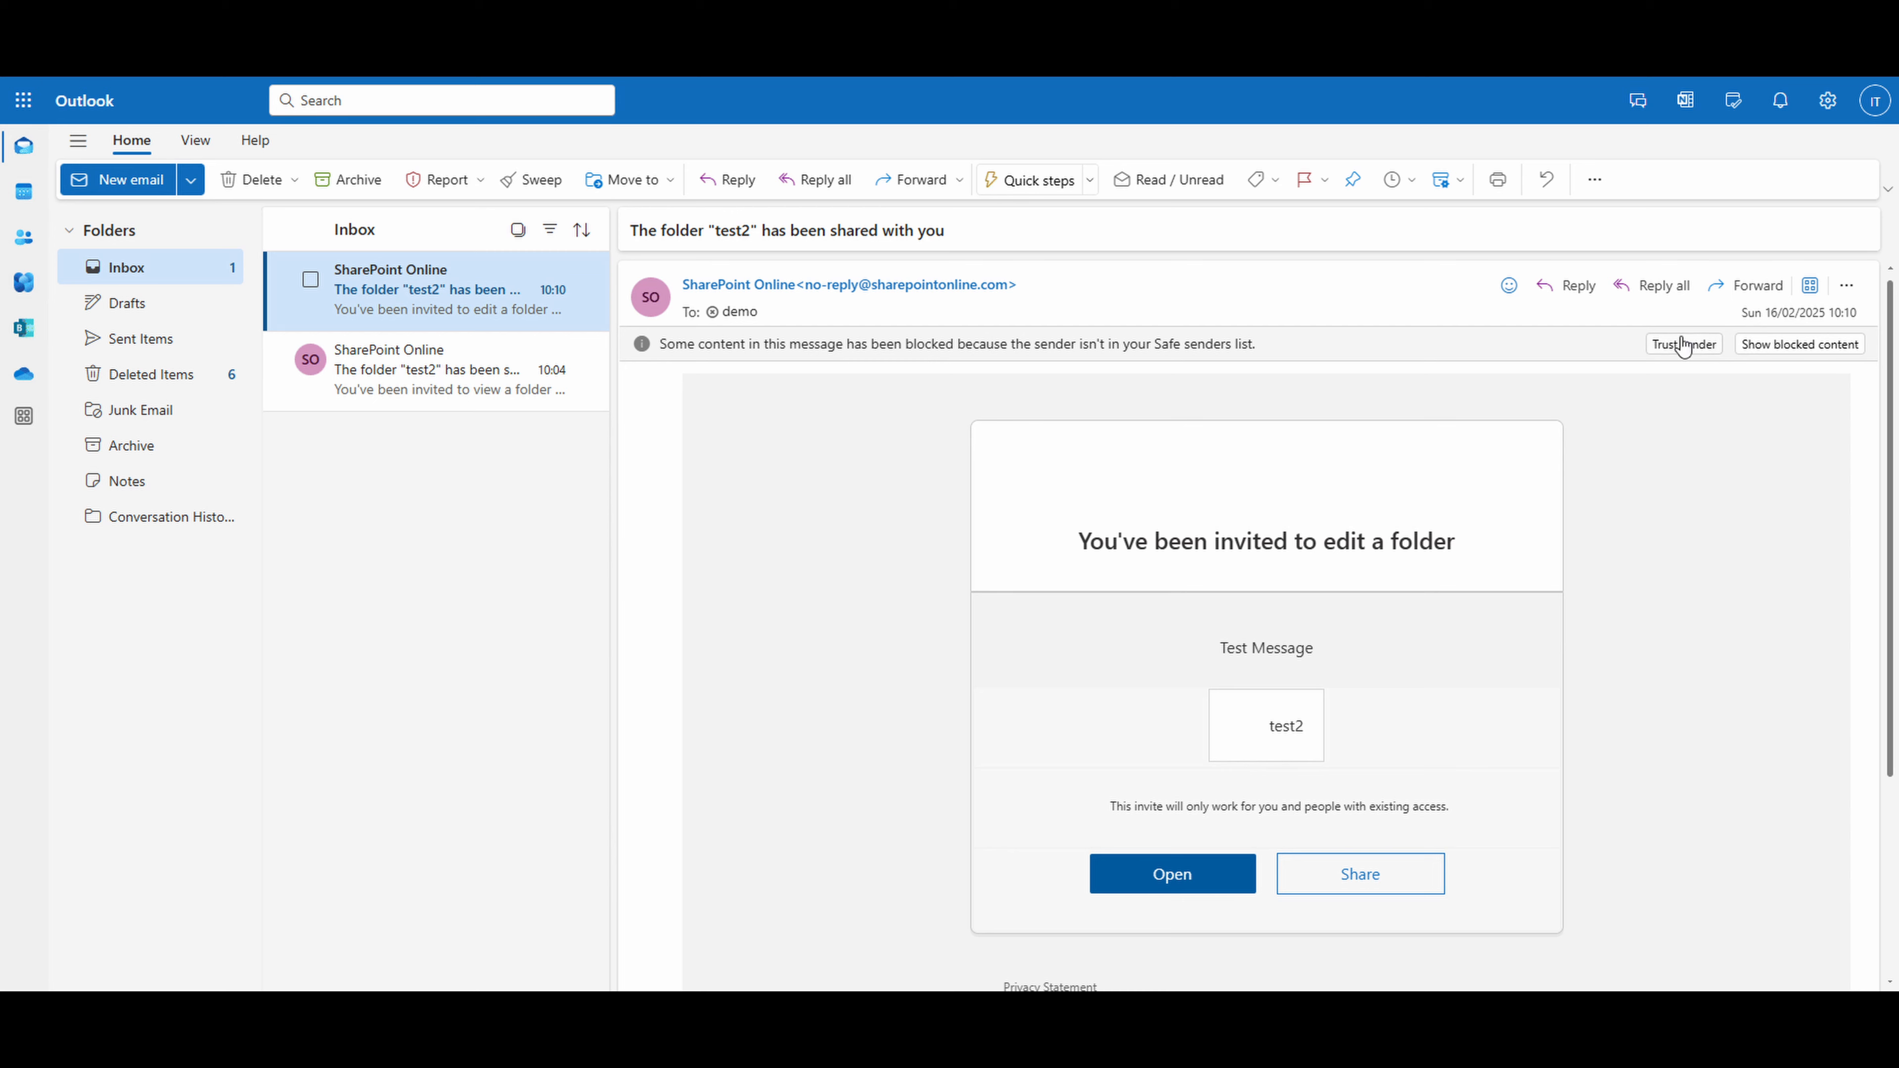
- In Outlook, trust the sender of the "test2" folder sharing email and highlight the "Test Message" text in the invitation
click(1682, 345)
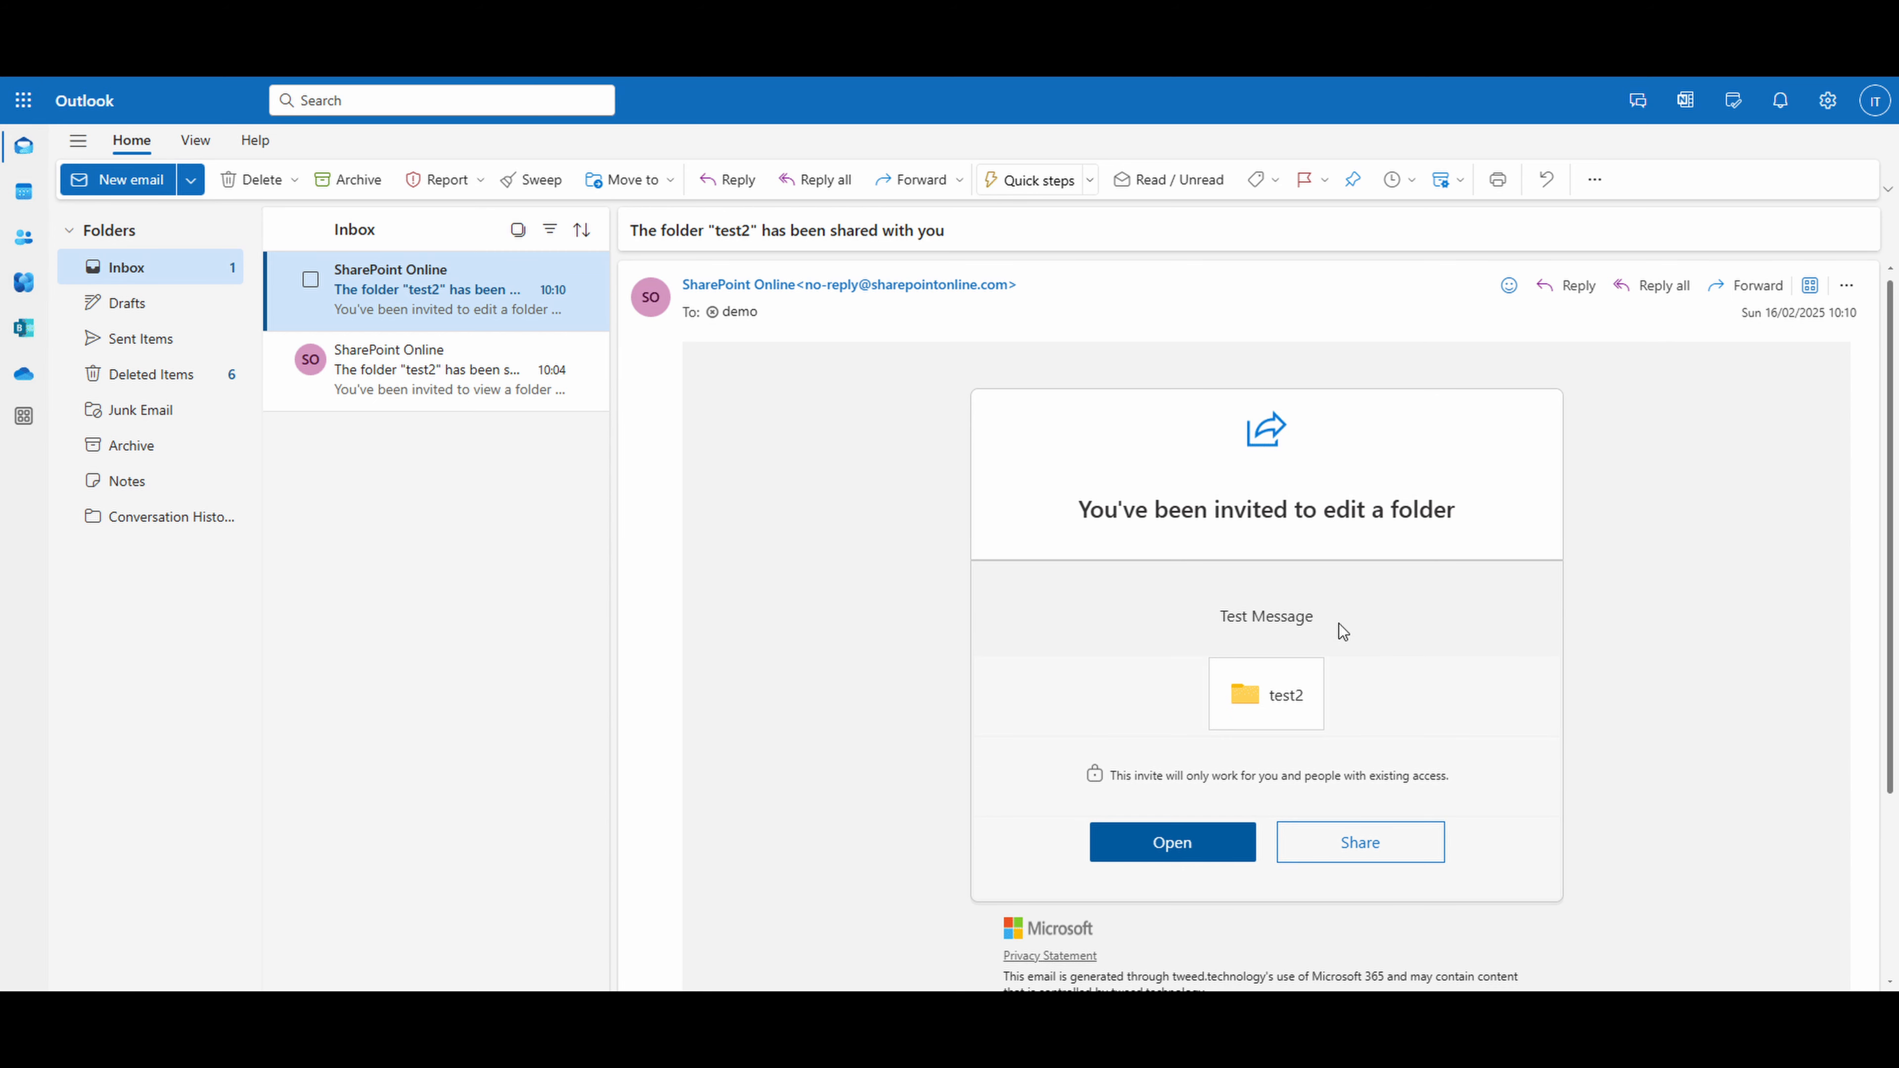
drag(1344, 632, 1213, 627)
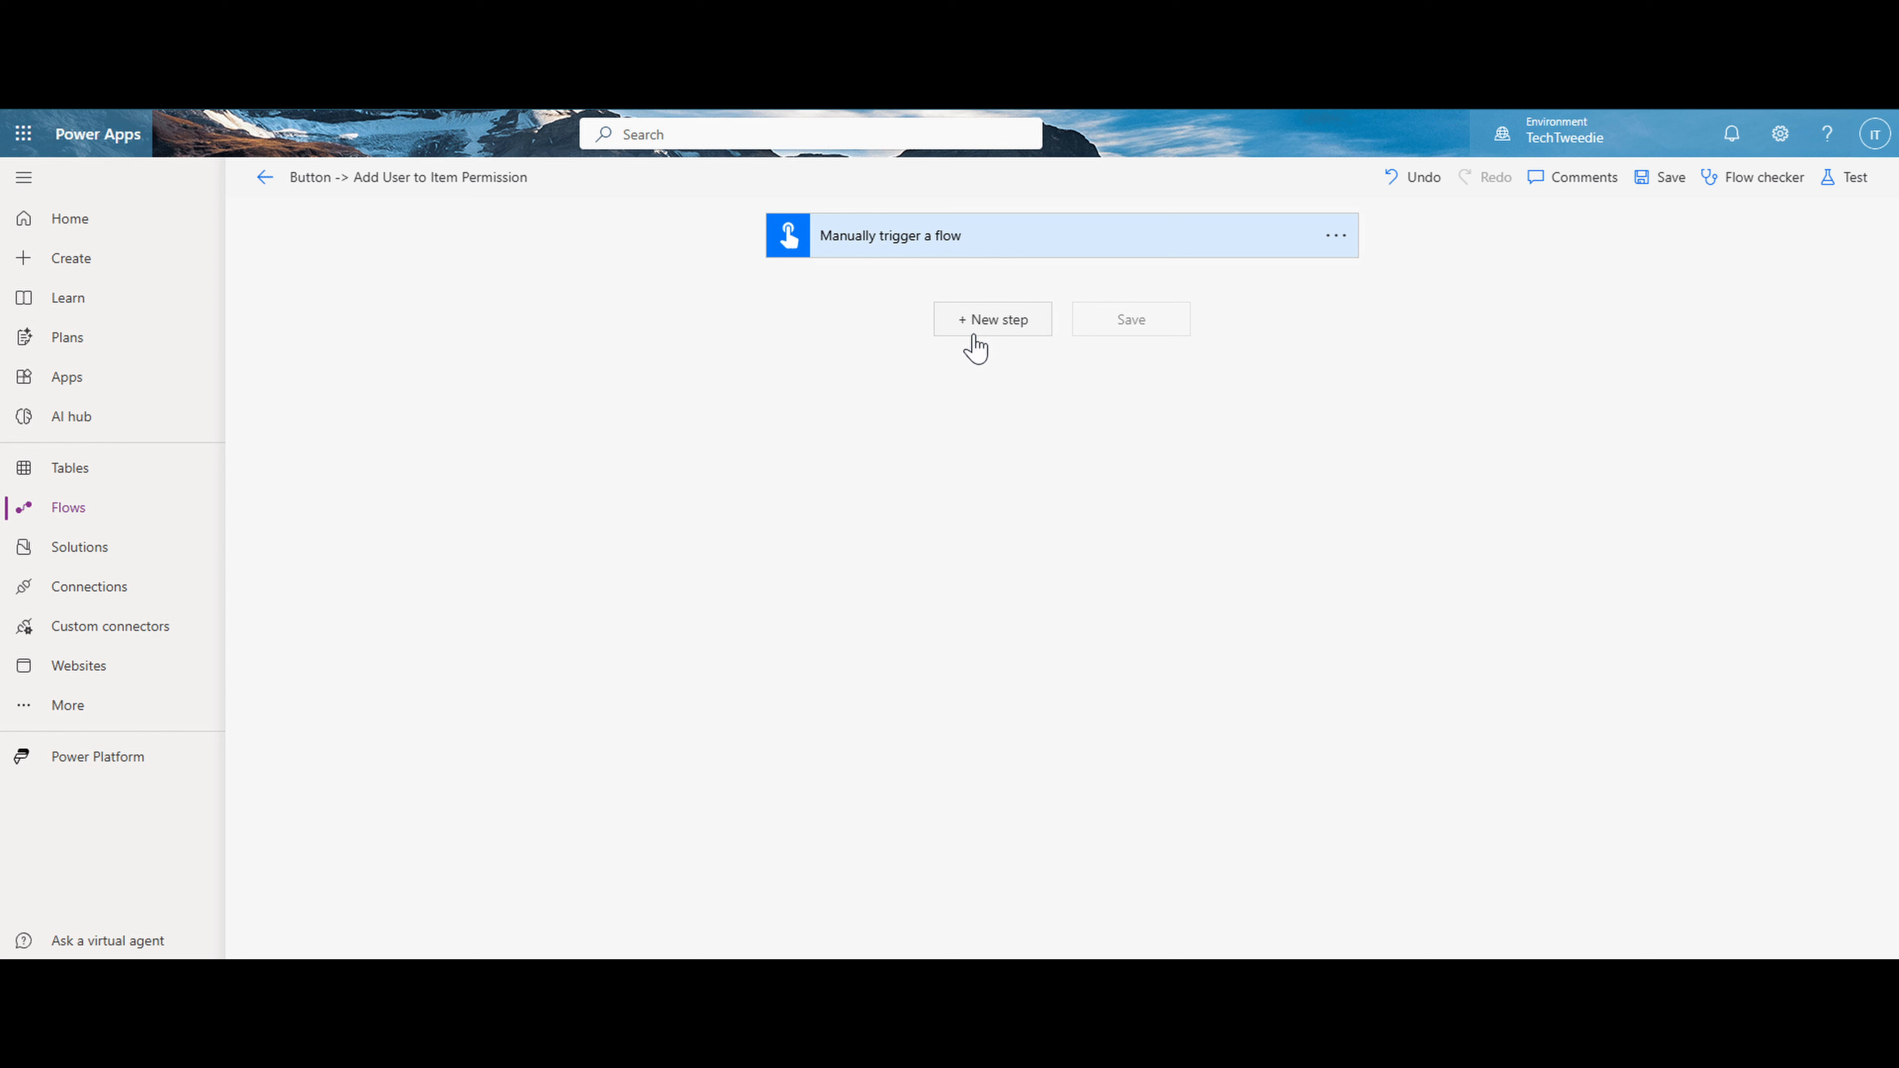
- Add the Site Drives action from the SharePoint with Graph custom connector, with Site ID 9ce4e8e2-fa87-474b-bd2f-d858d828f8a1
click(970, 335)
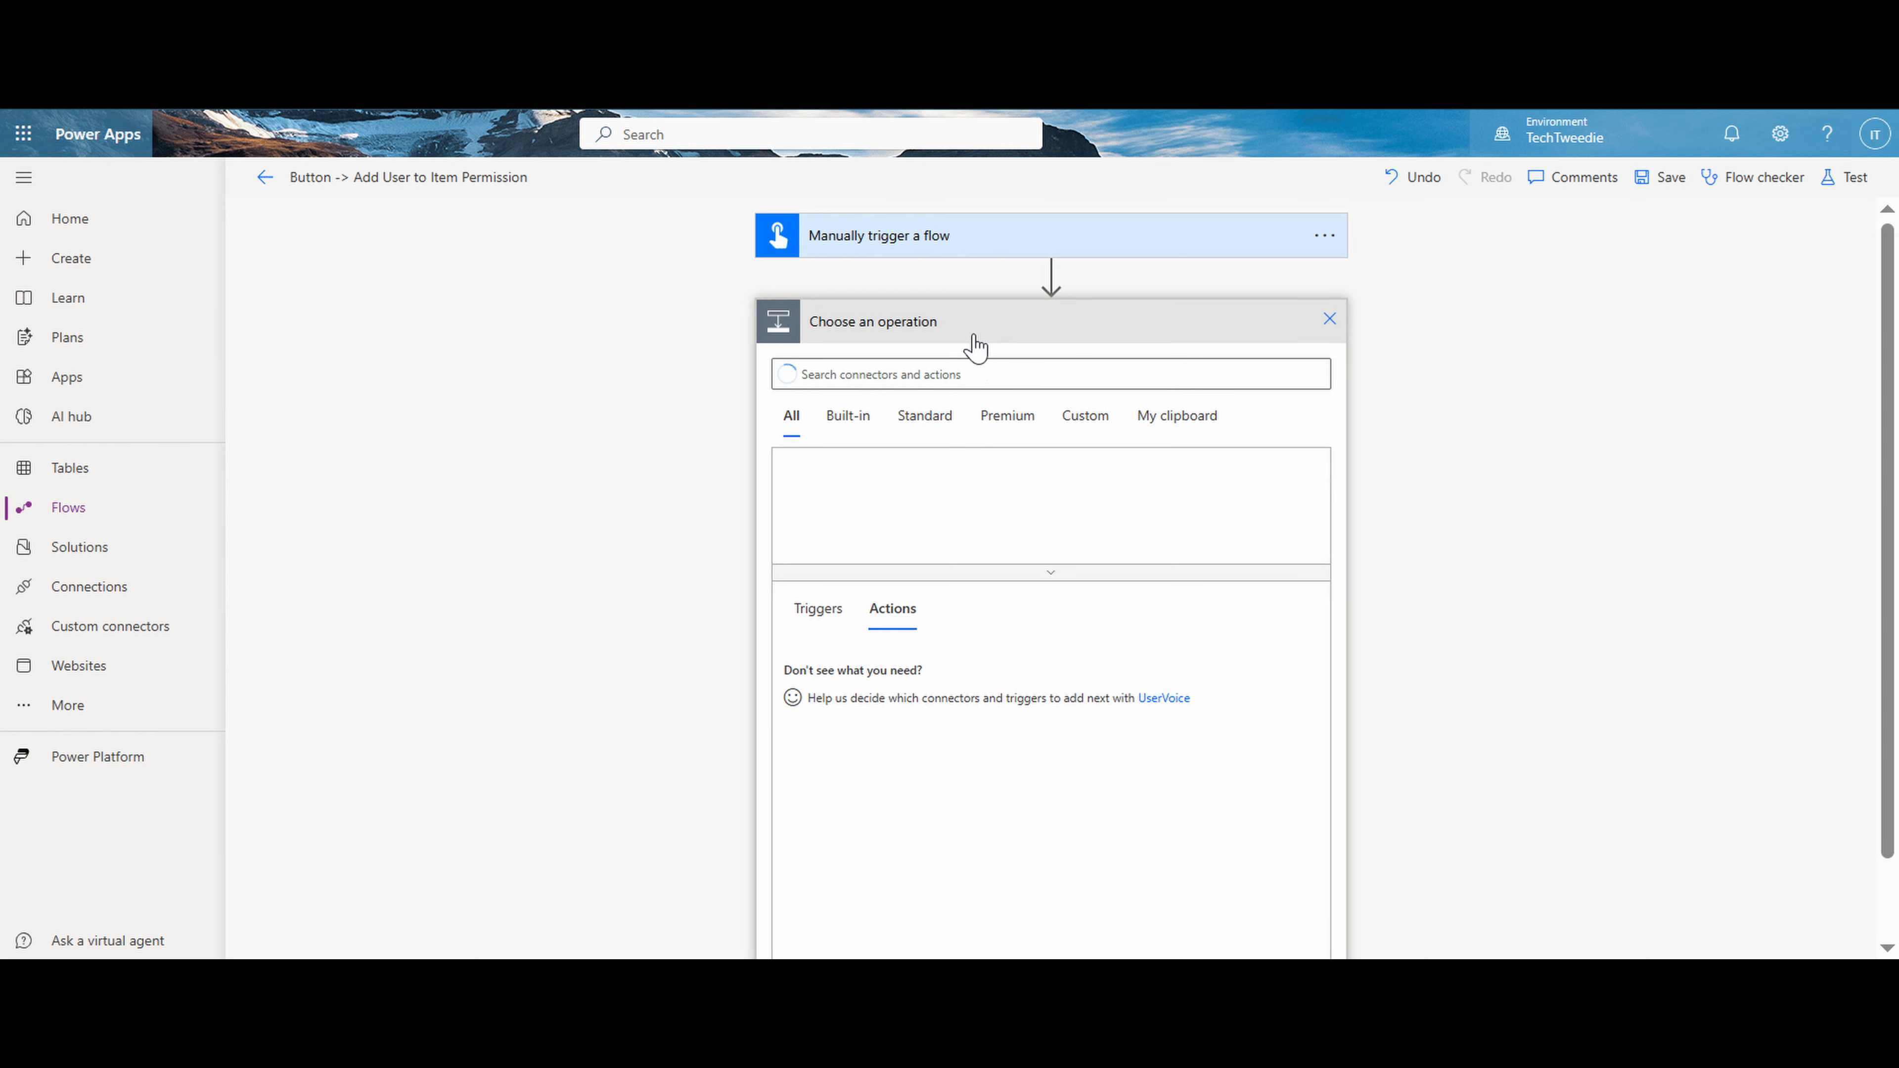
click(1061, 423)
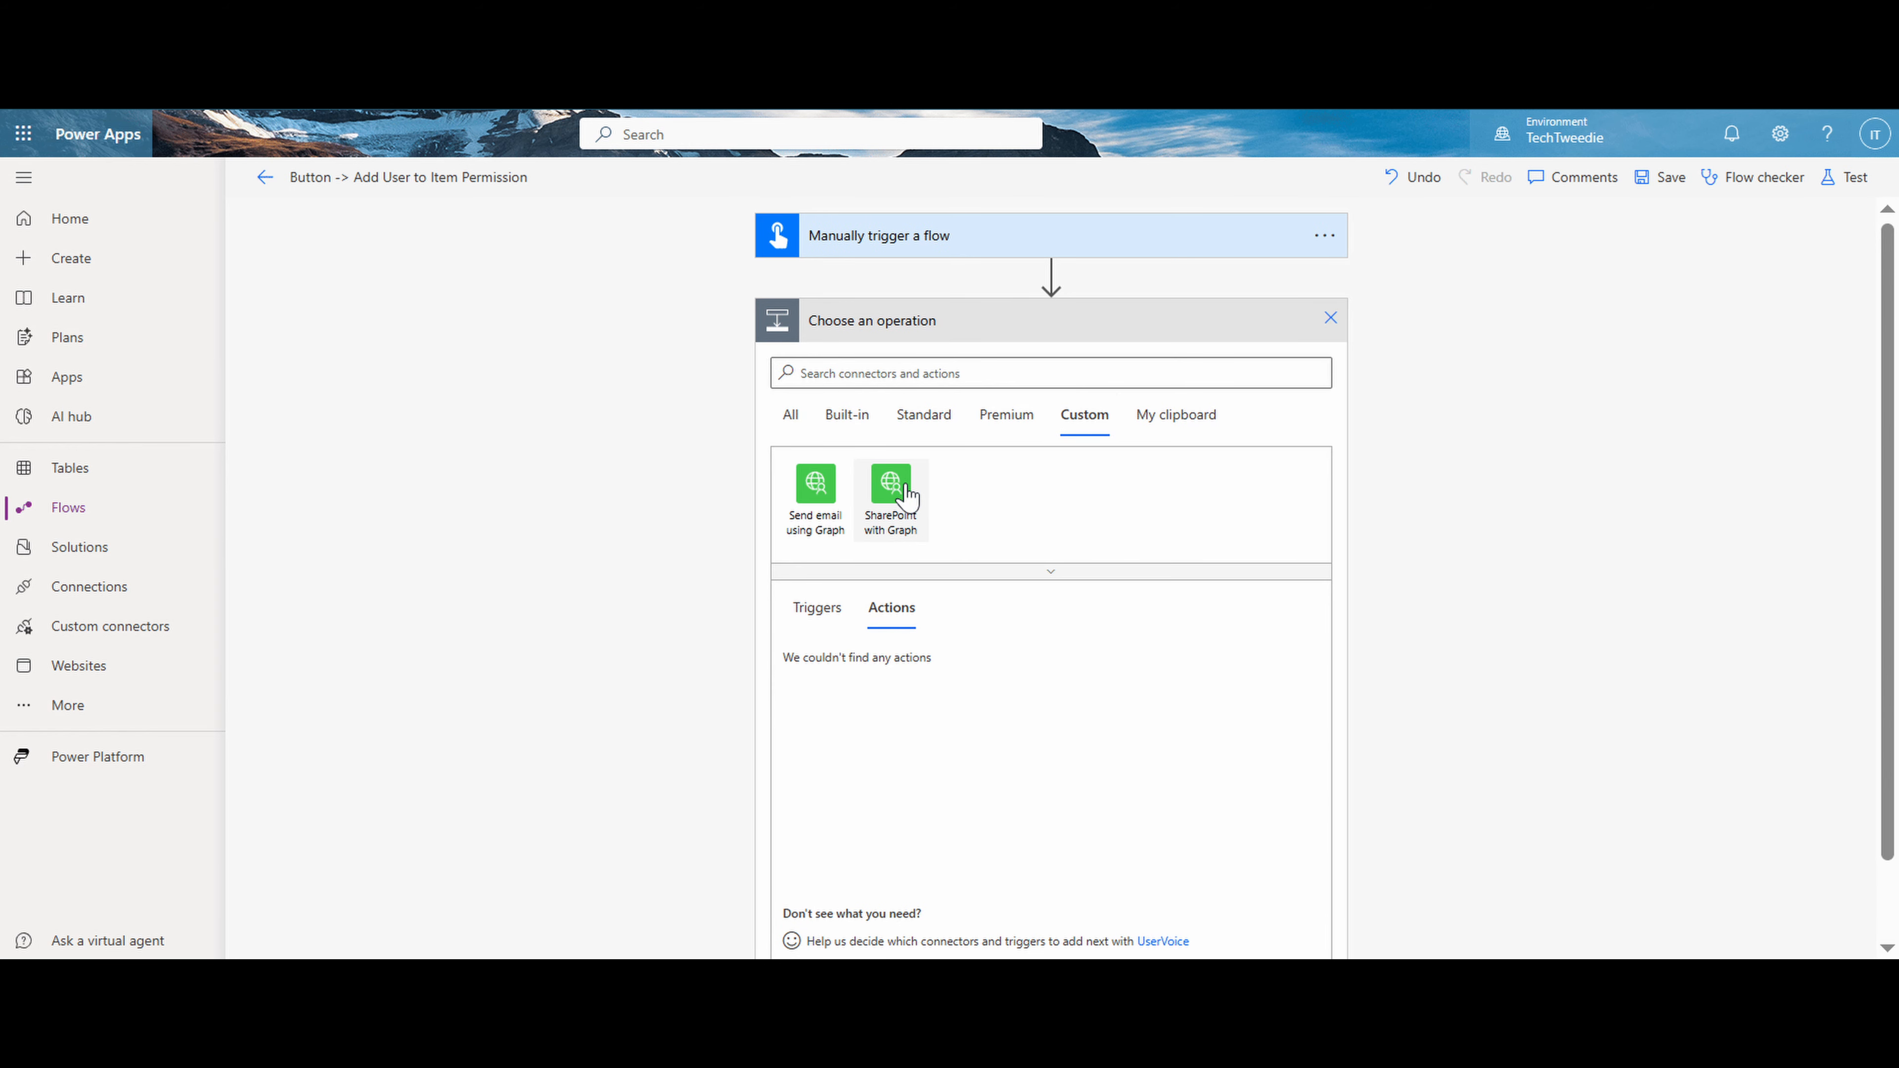
click(907, 493)
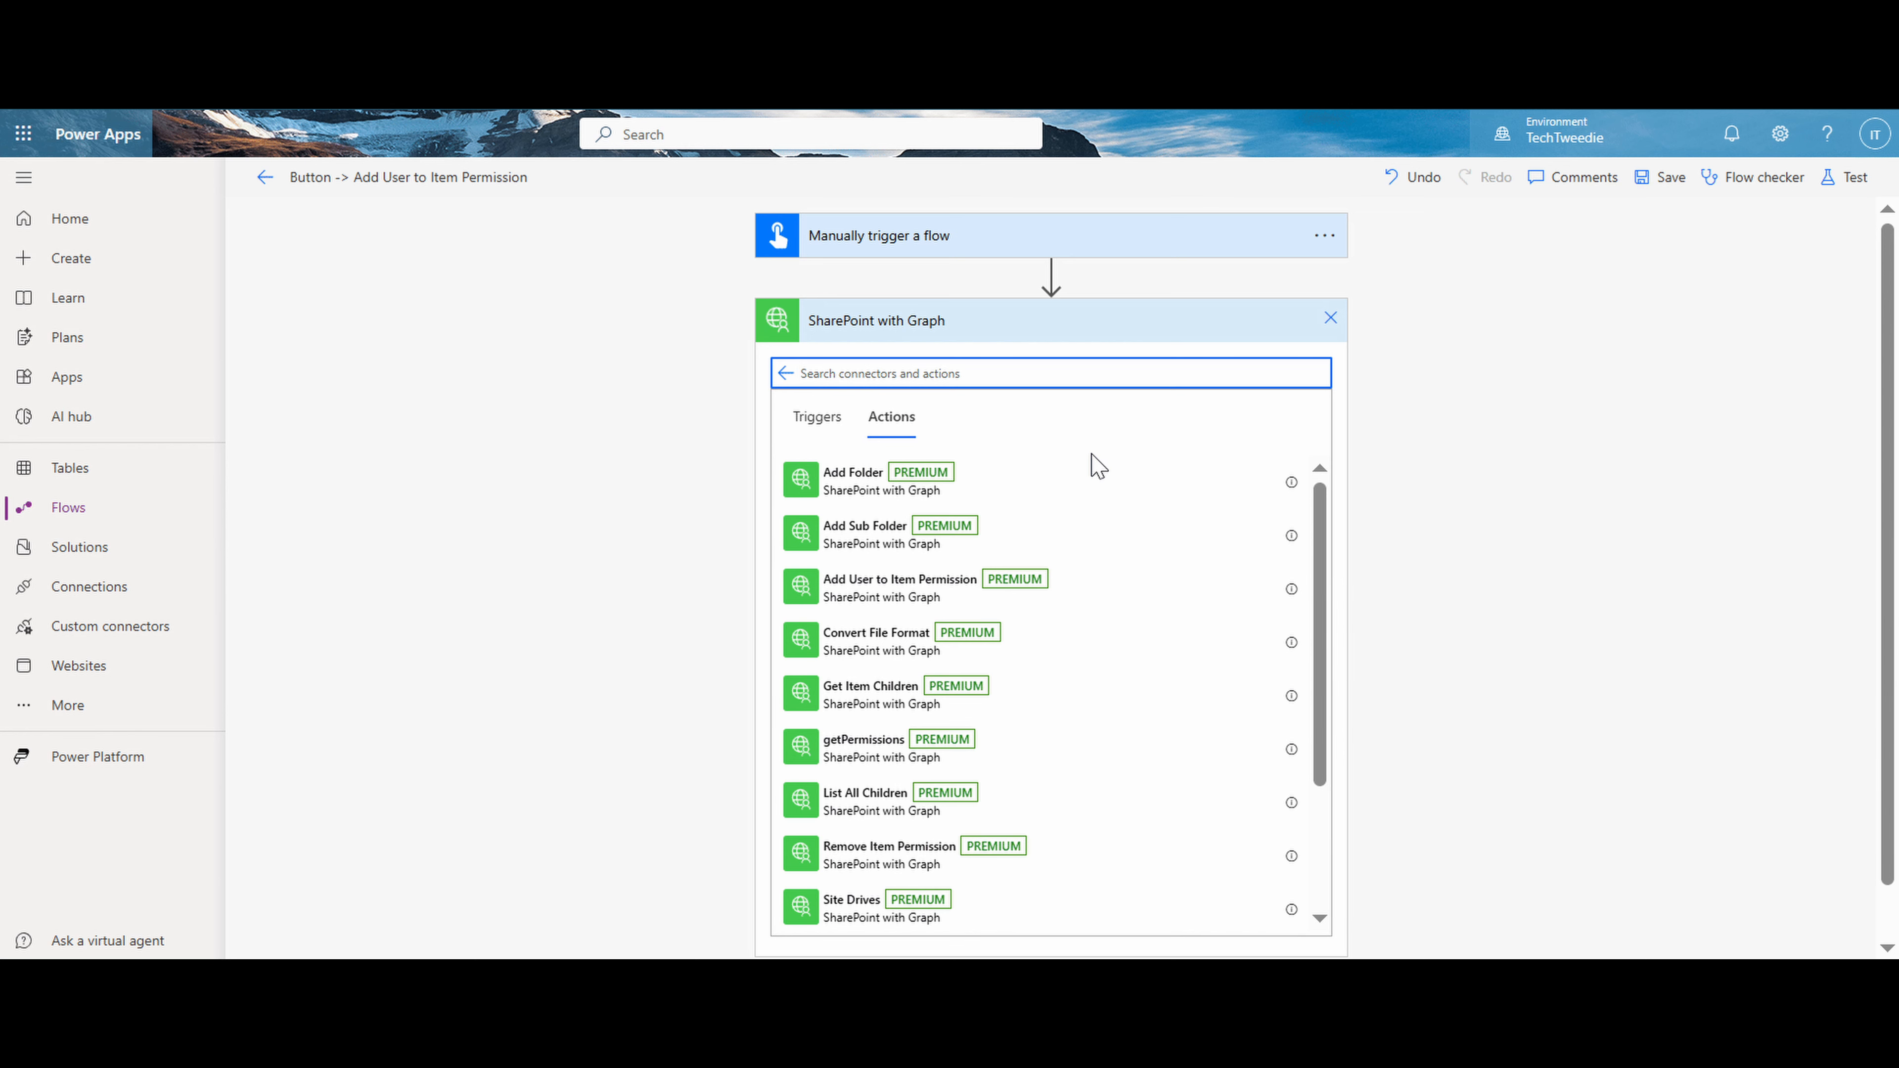
text(list)
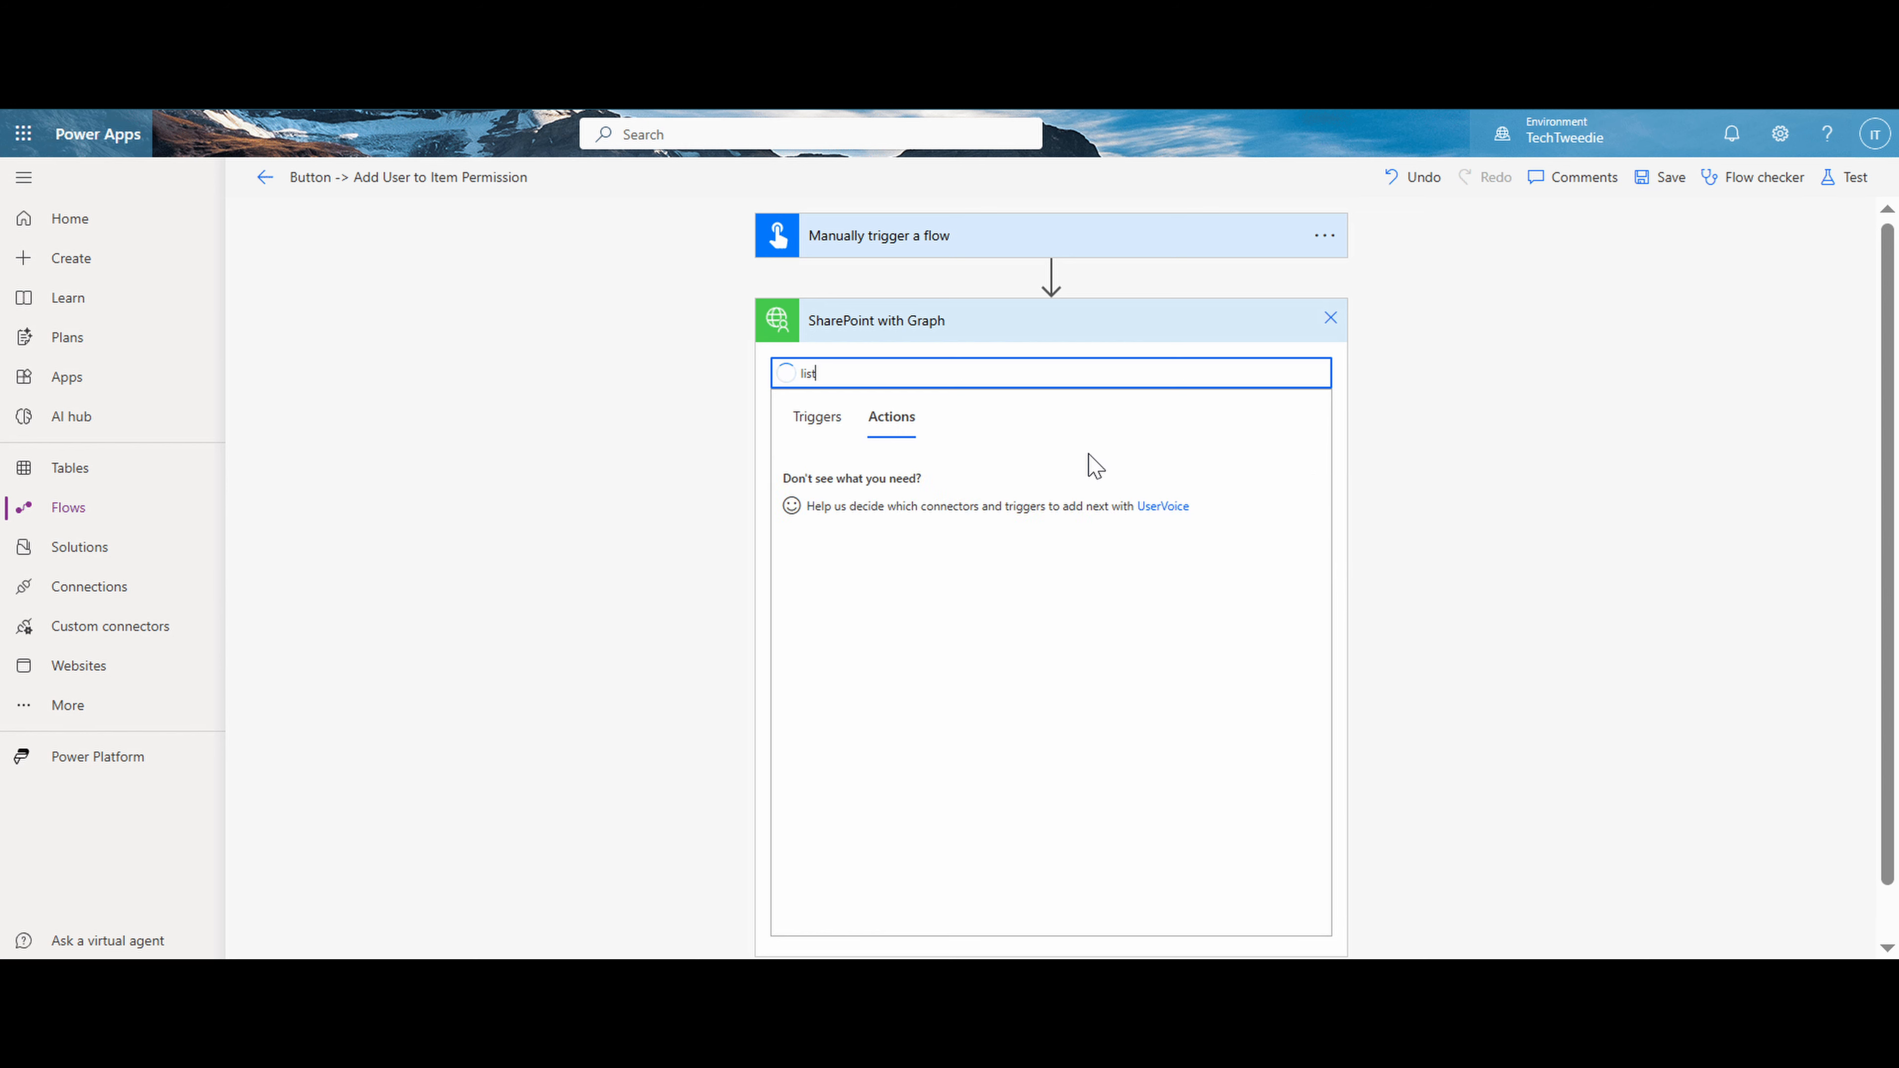
click(963, 552)
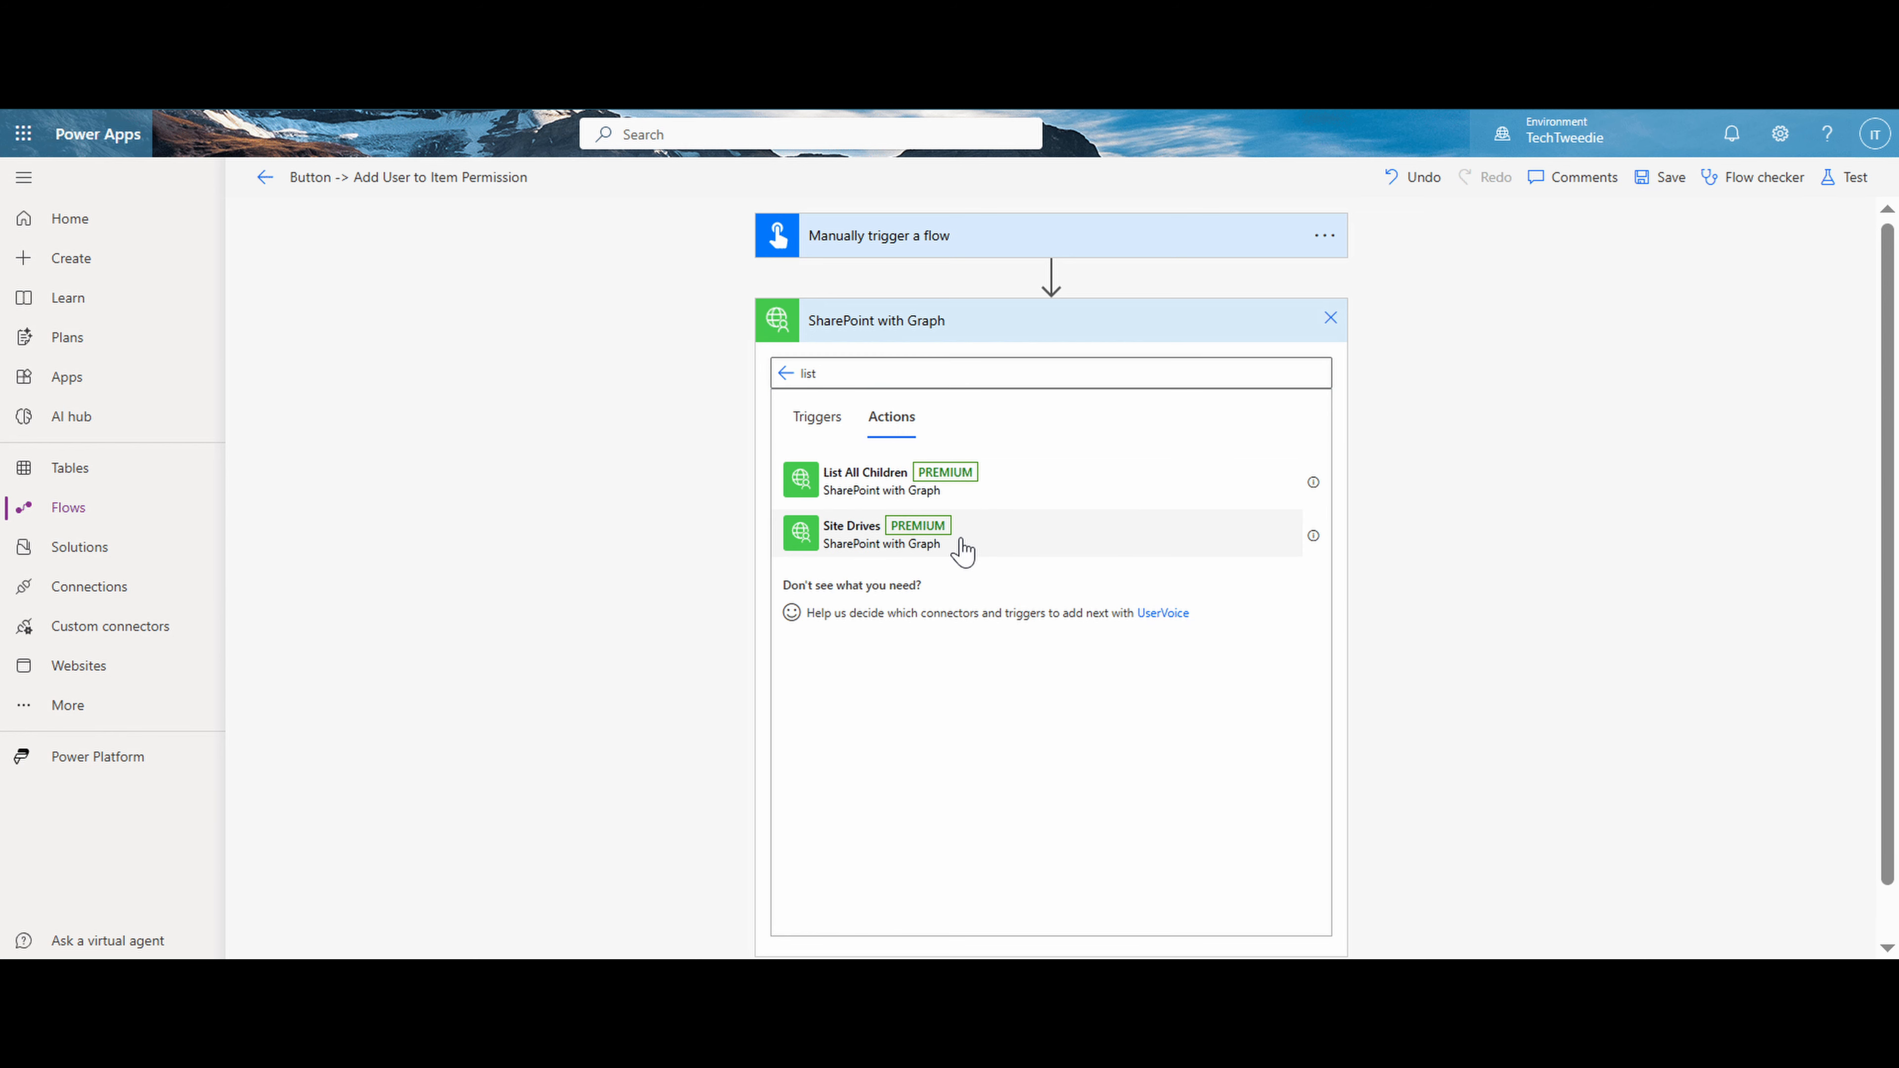
click(962, 552)
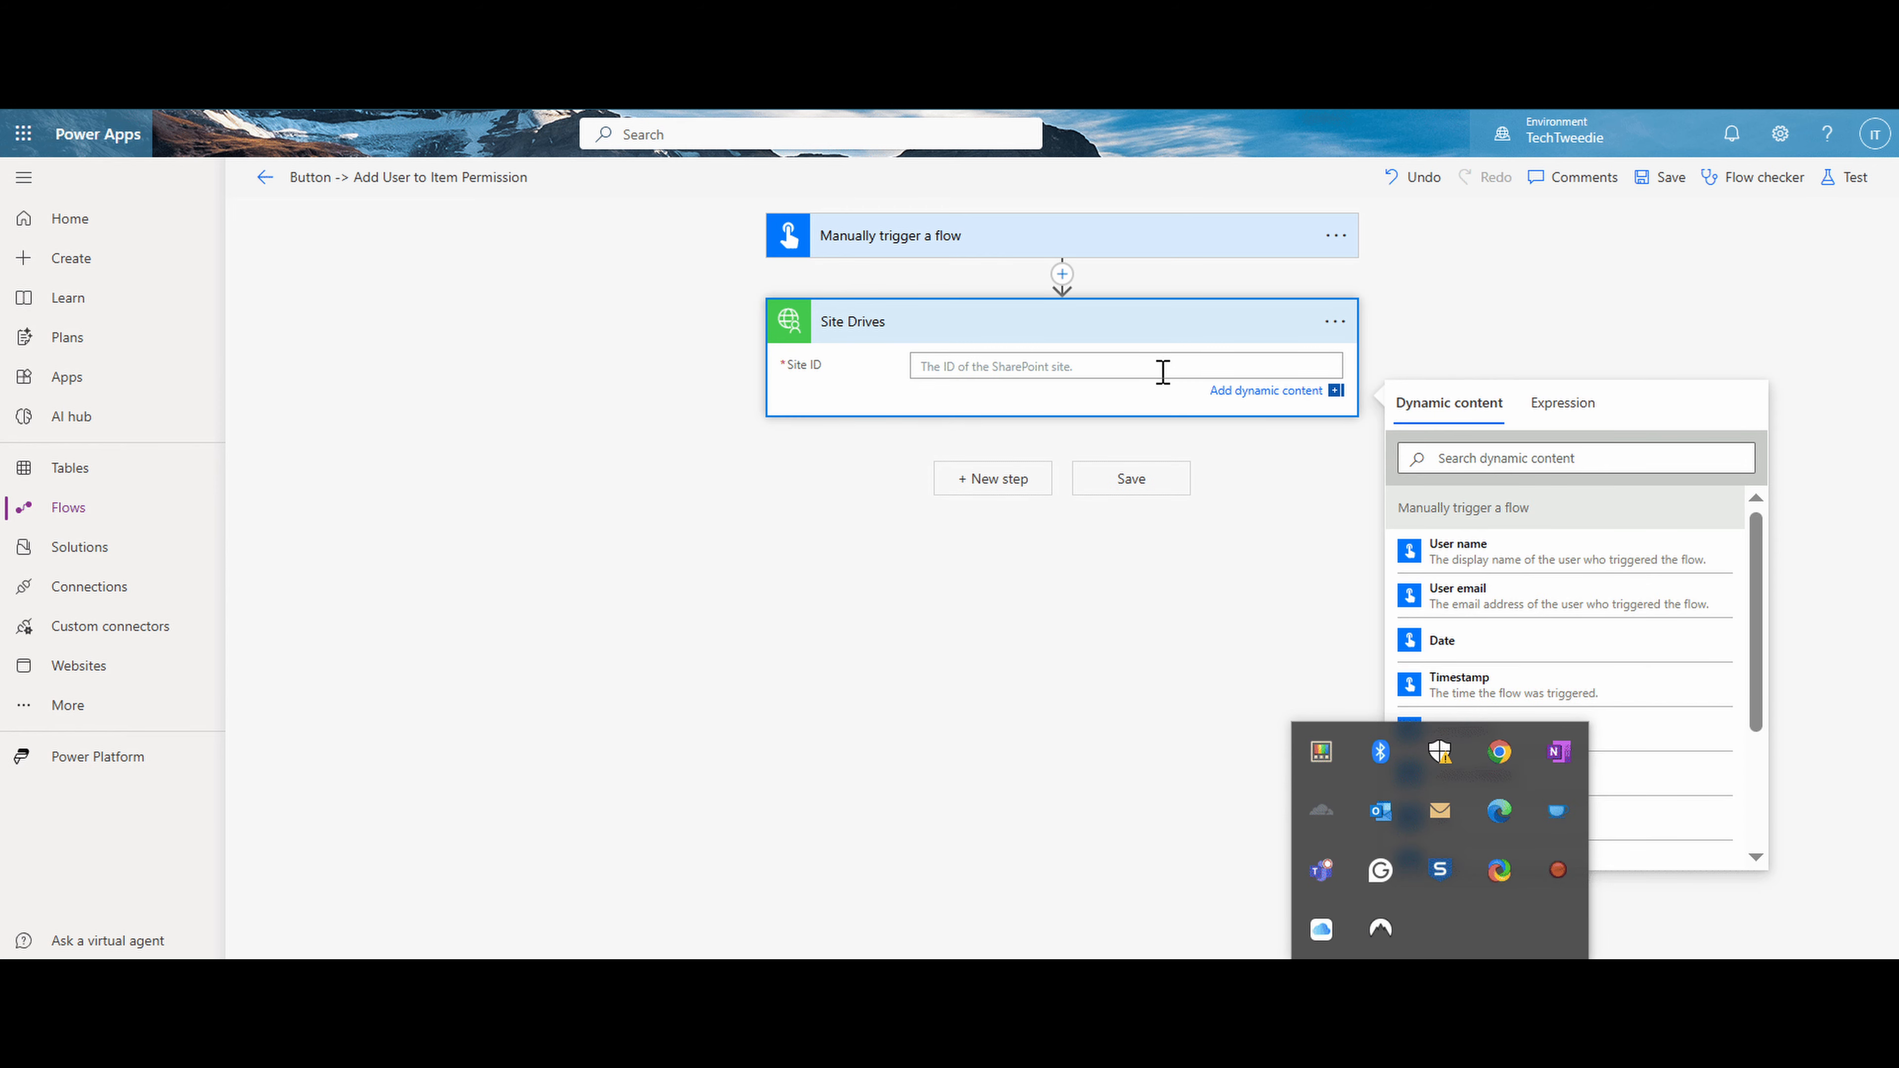
click(1163, 370)
text(9ce4e8e2-fa87-474b-bd2f-d858d828f8a1)
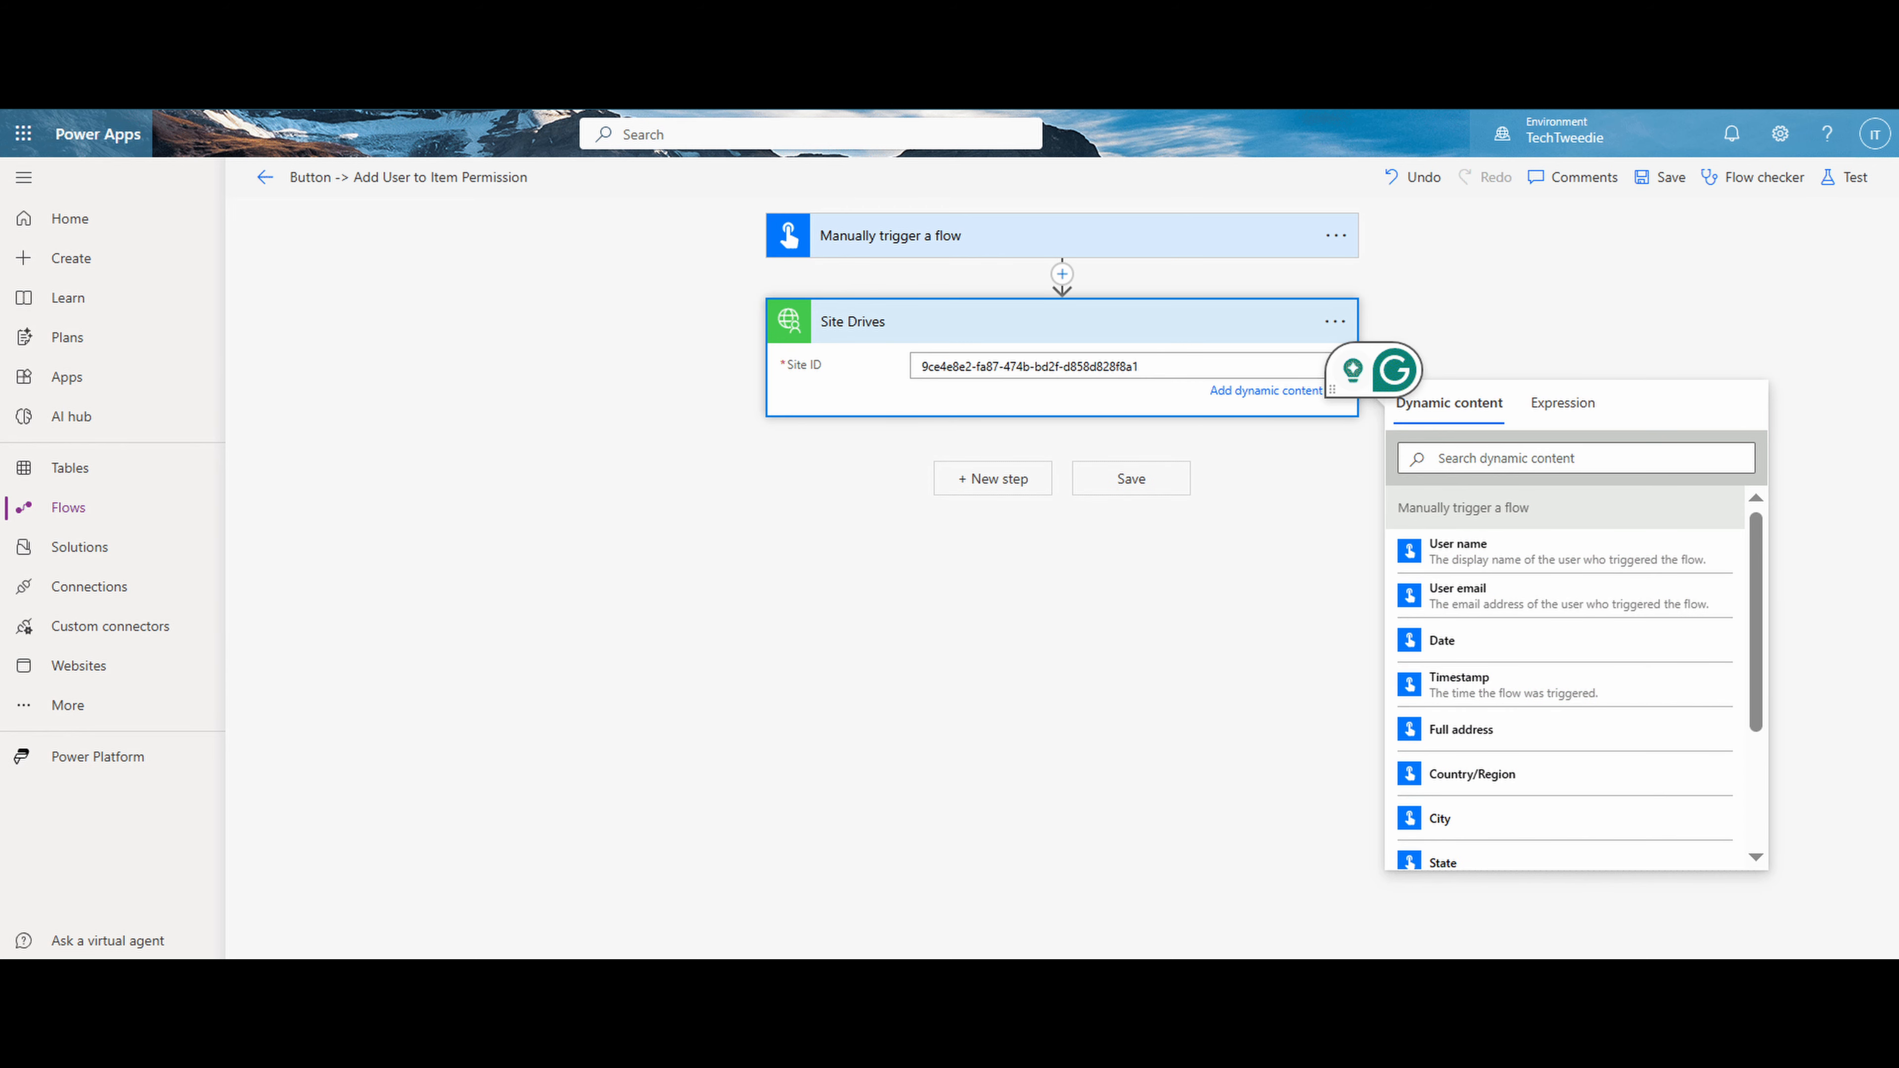
- Add a Data Operation Filter array action after Site Drives
click(1017, 419)
click(1017, 420)
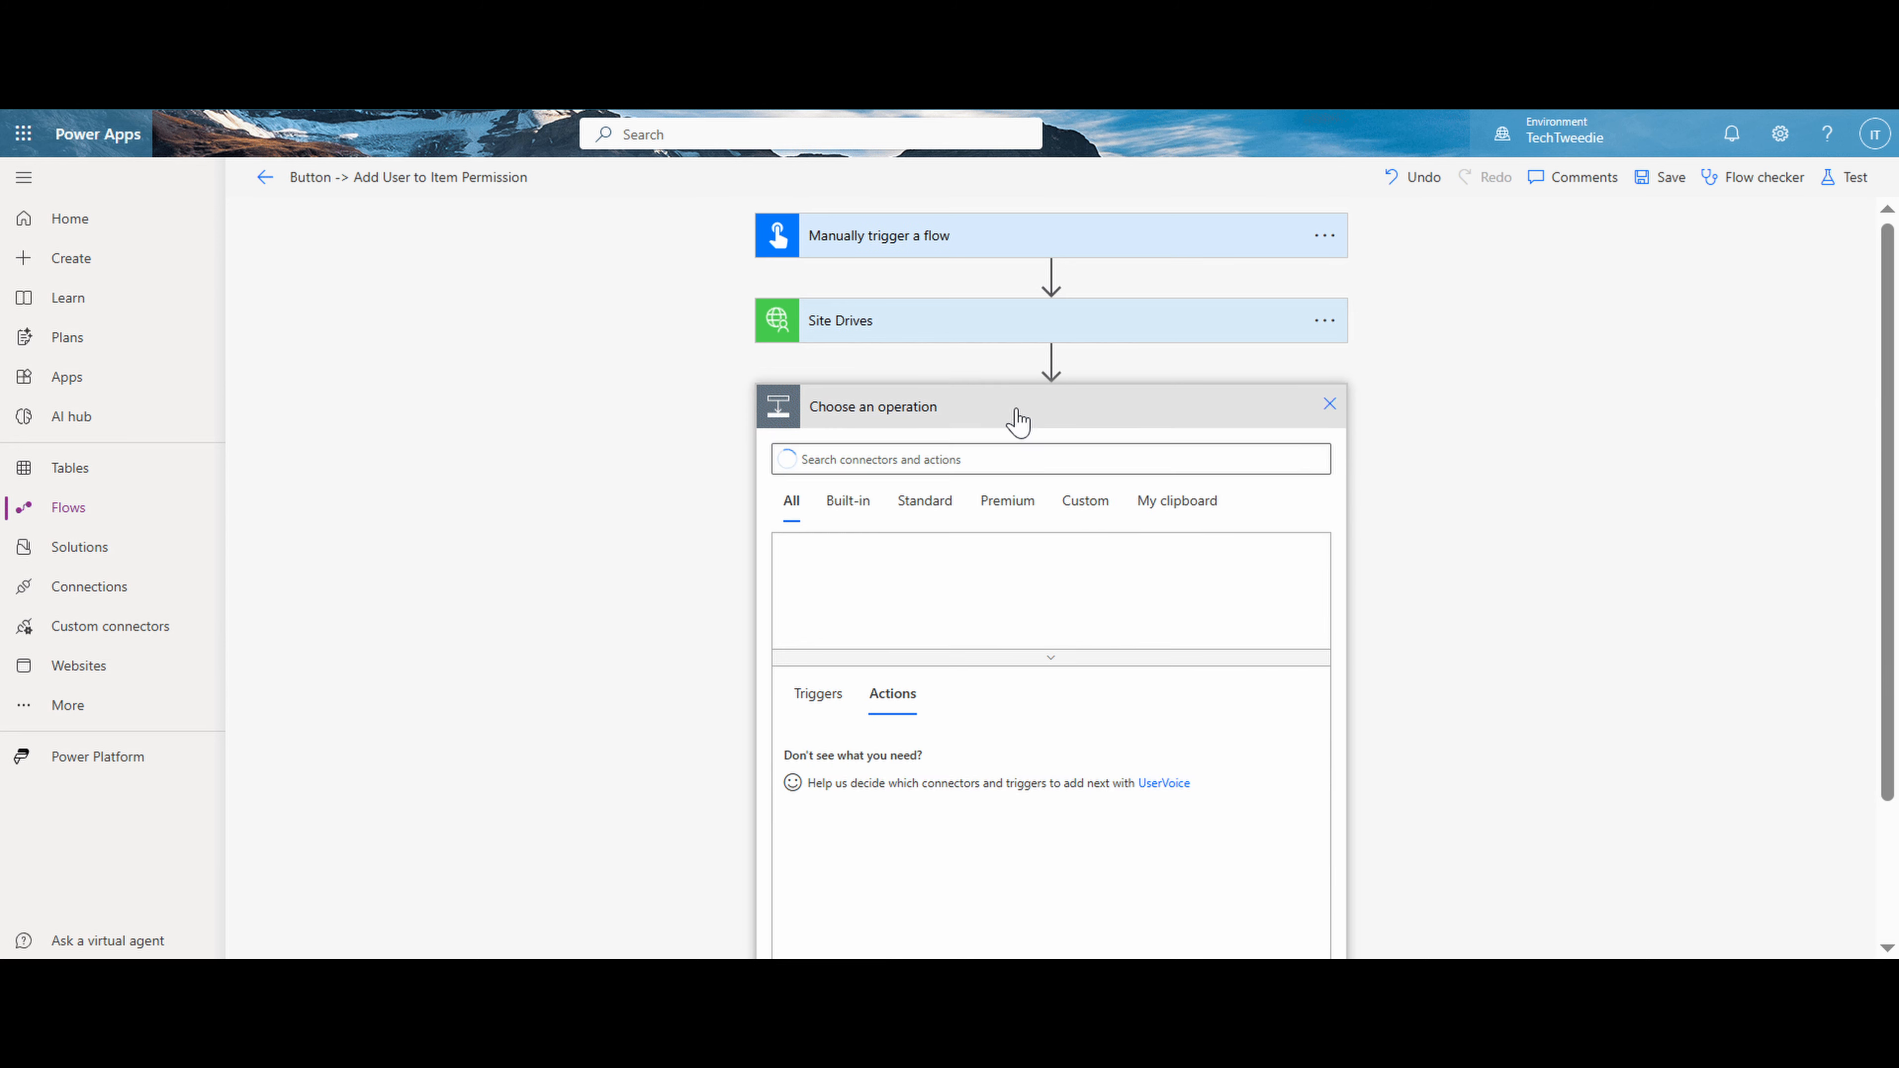
click(931, 452)
text(filter)
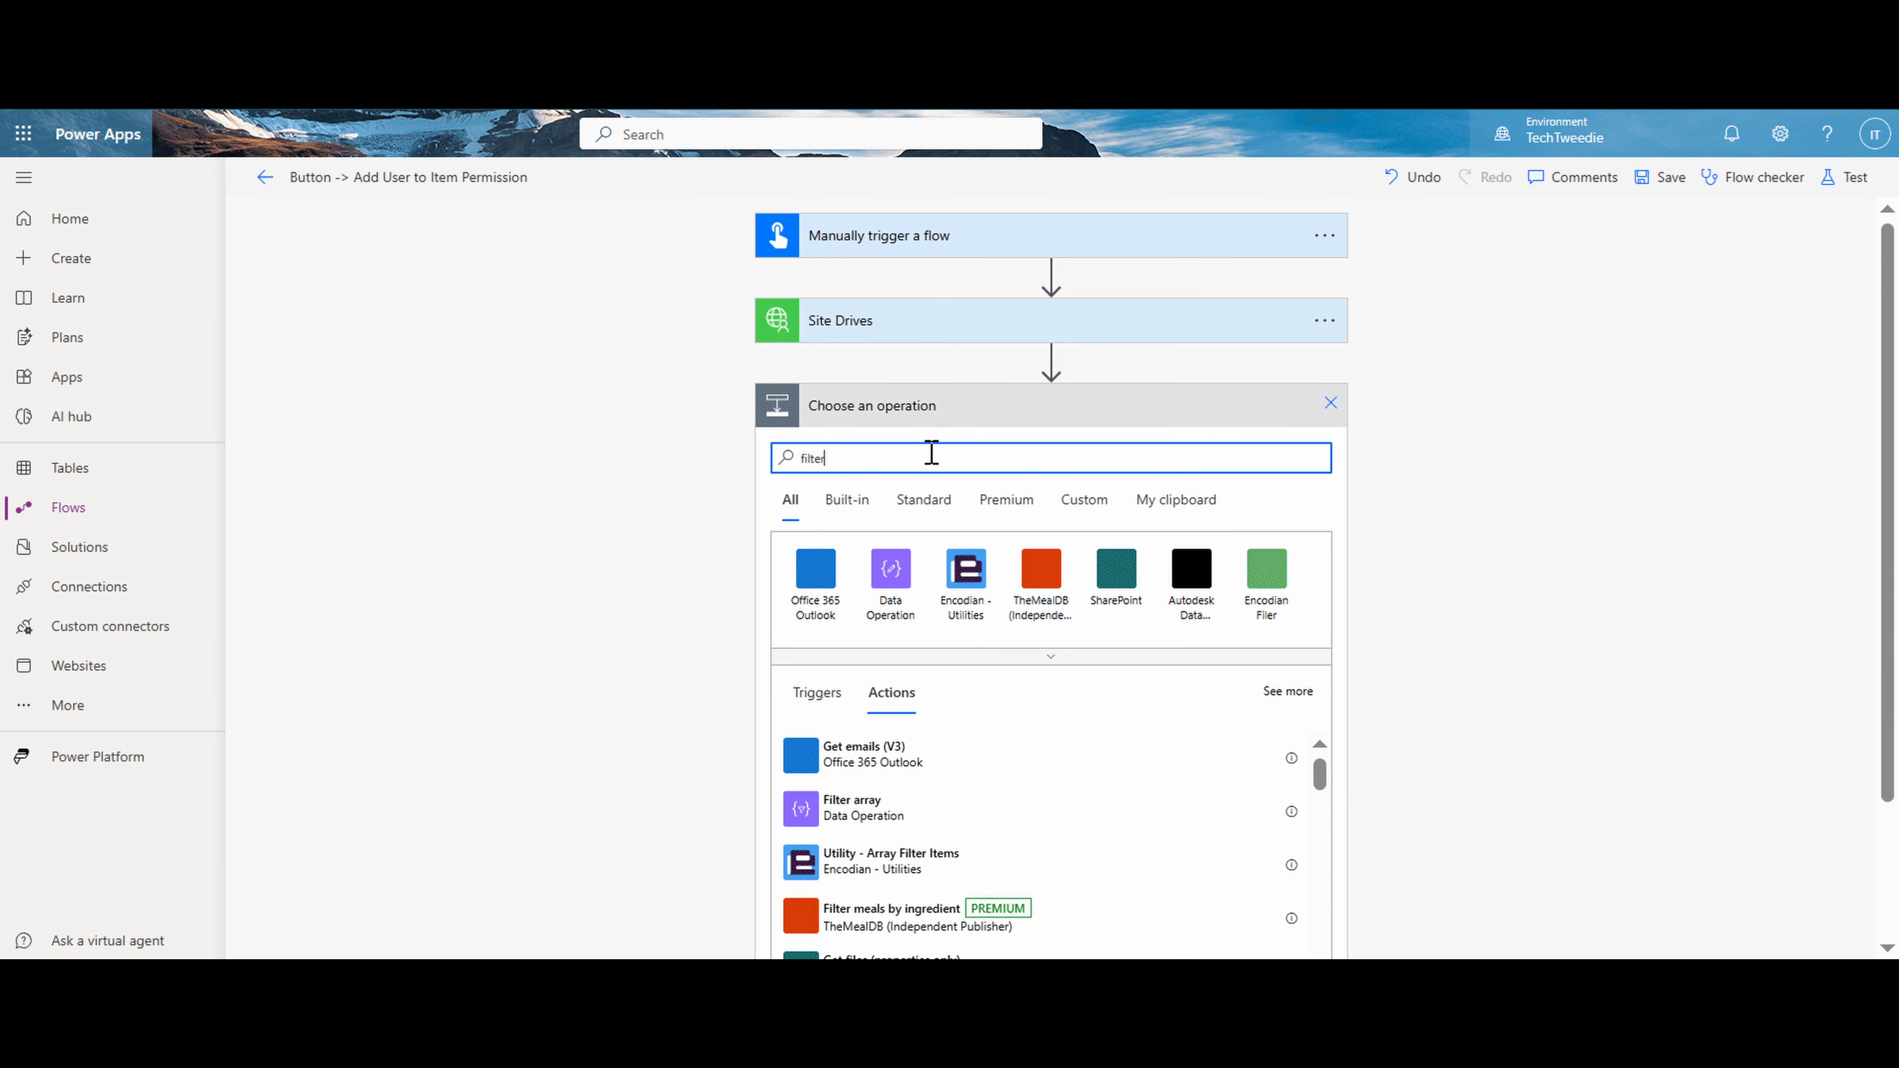
click(852, 823)
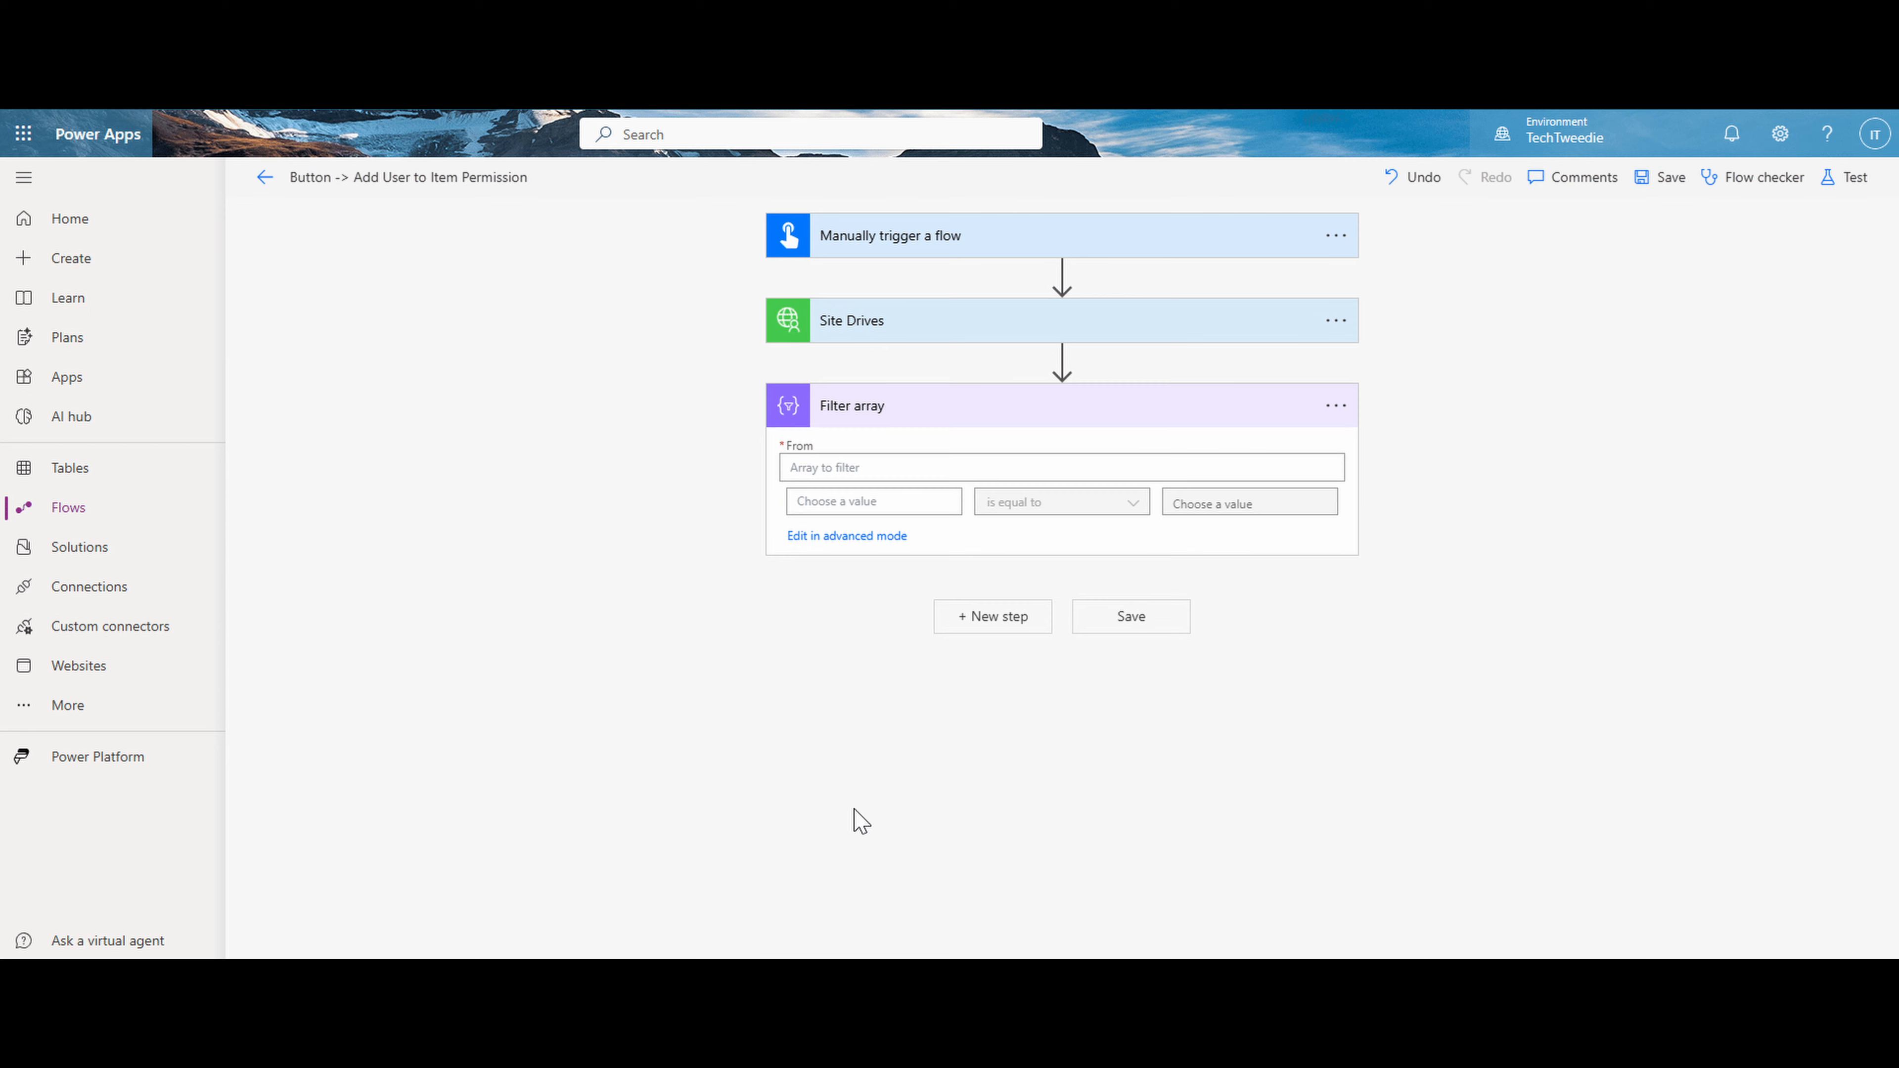
- Configure Filter array to filter the Site Drives value where name is equal to "test"
click(906, 467)
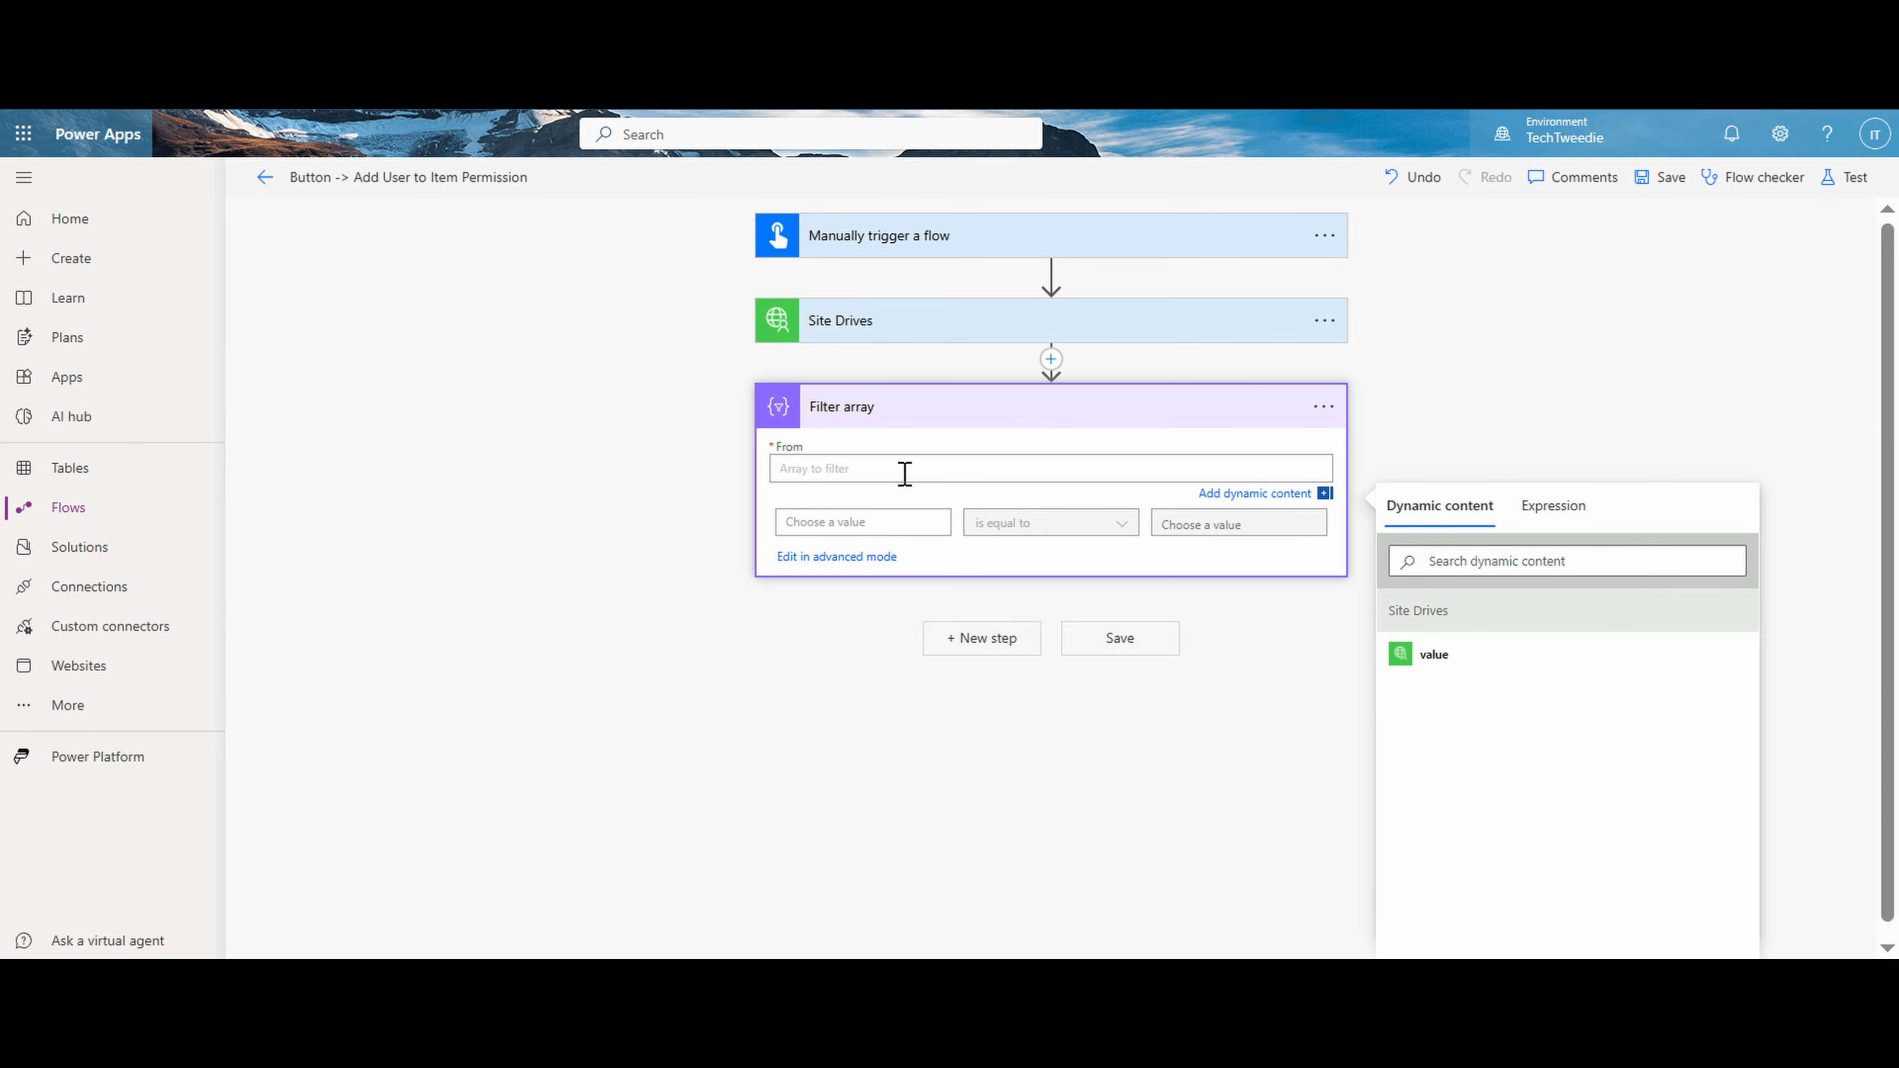
click(1409, 655)
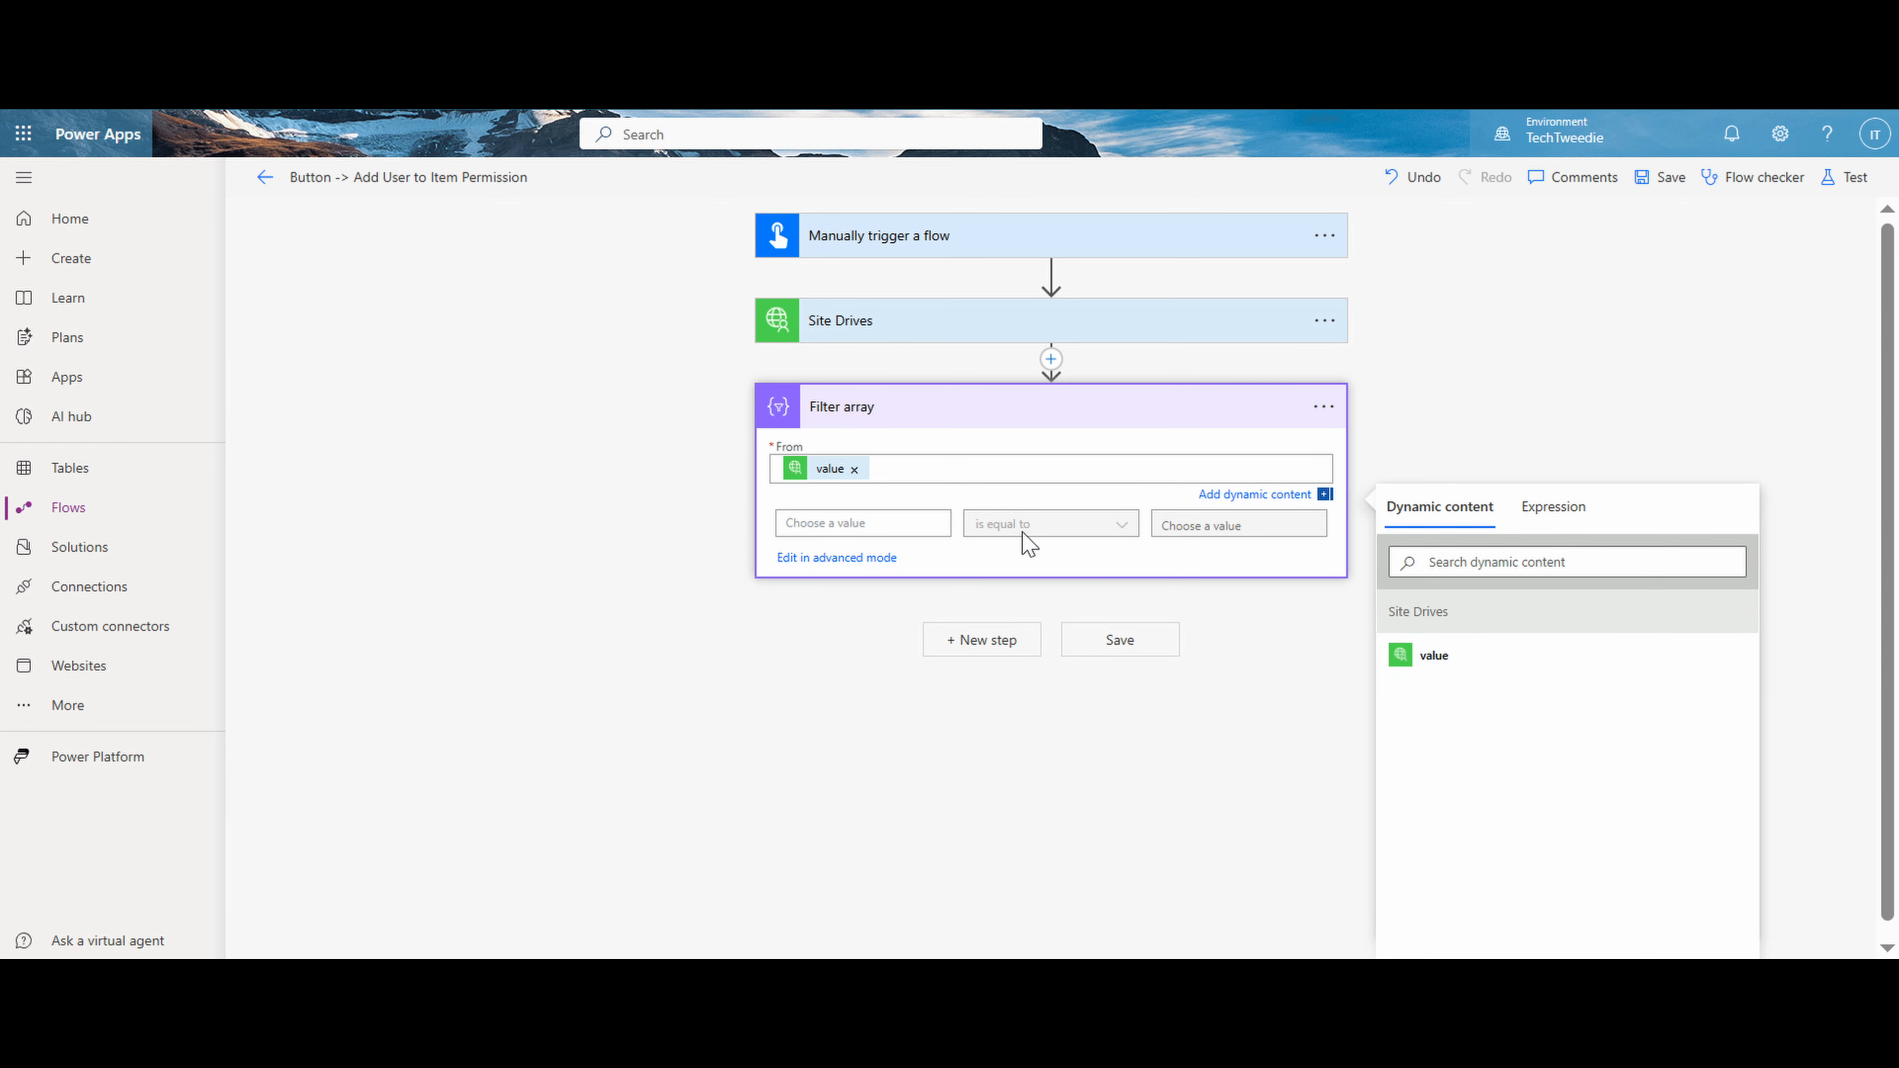
click(907, 515)
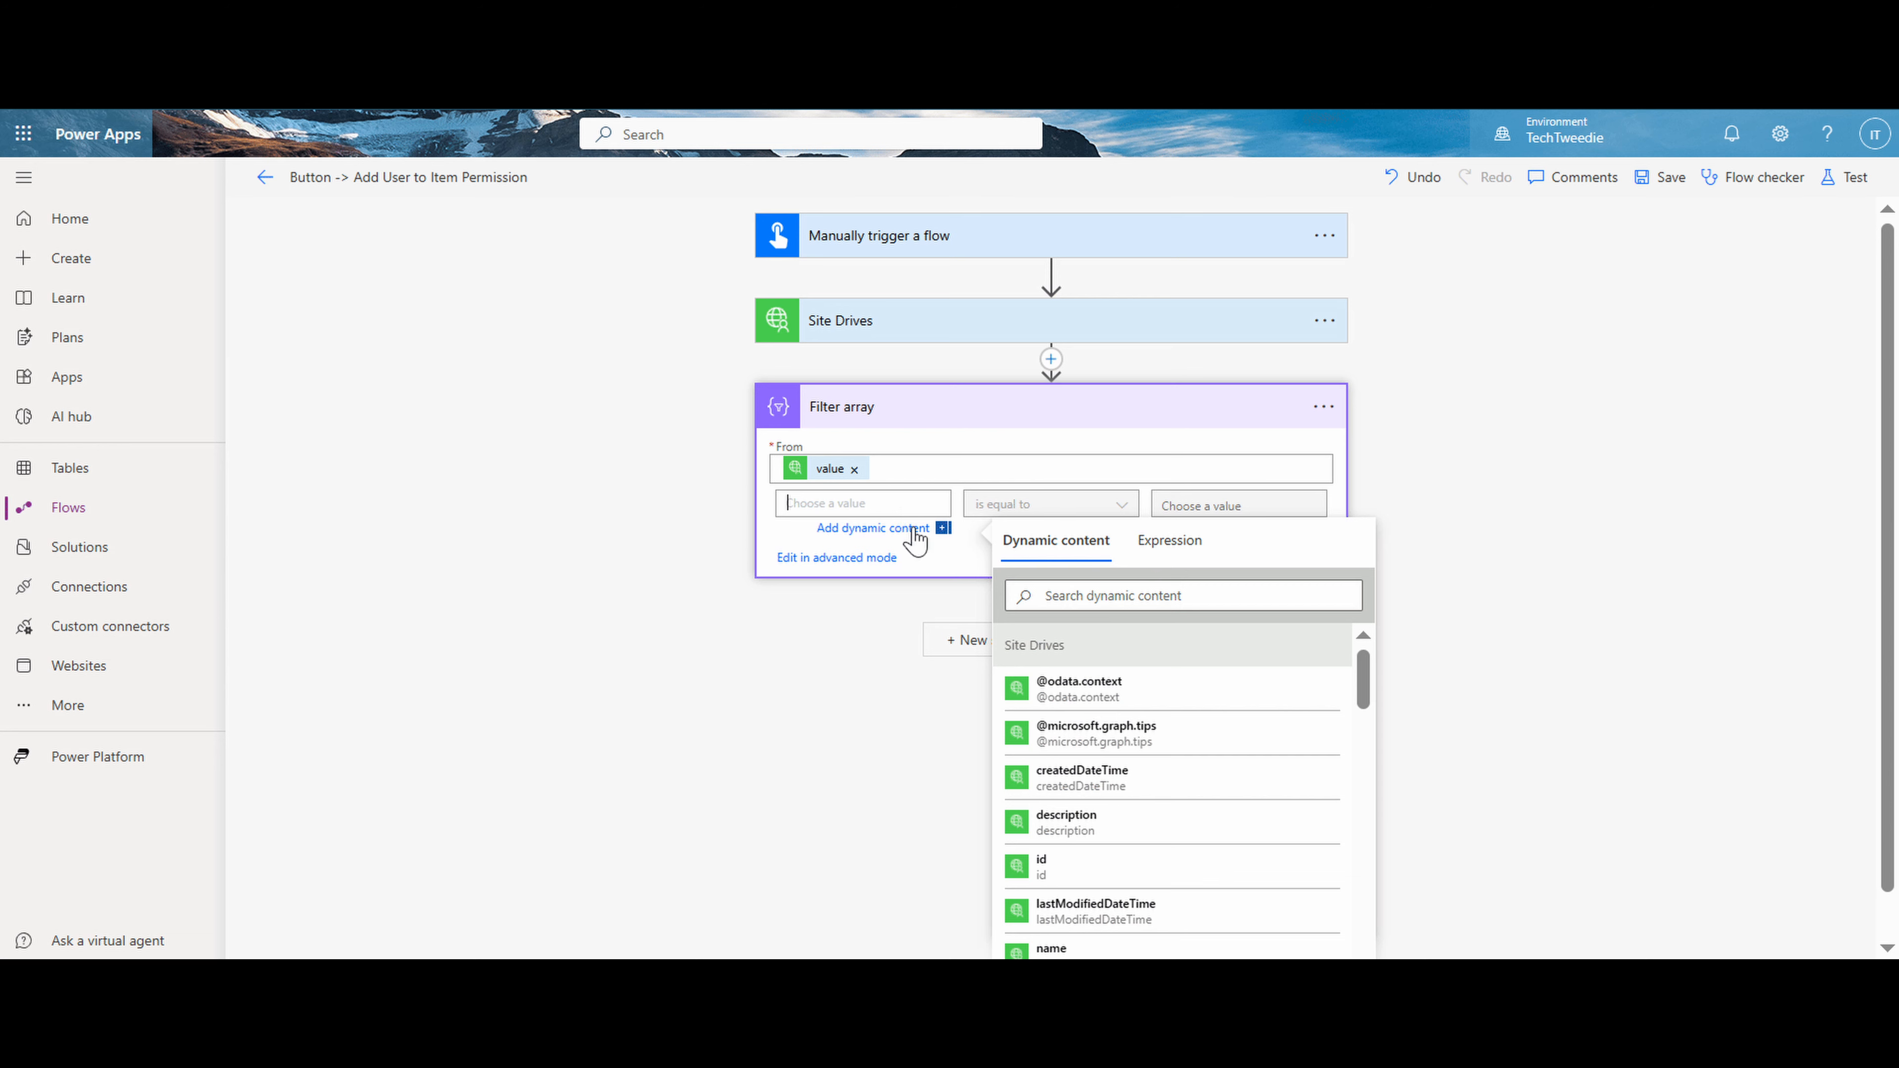
click(1081, 947)
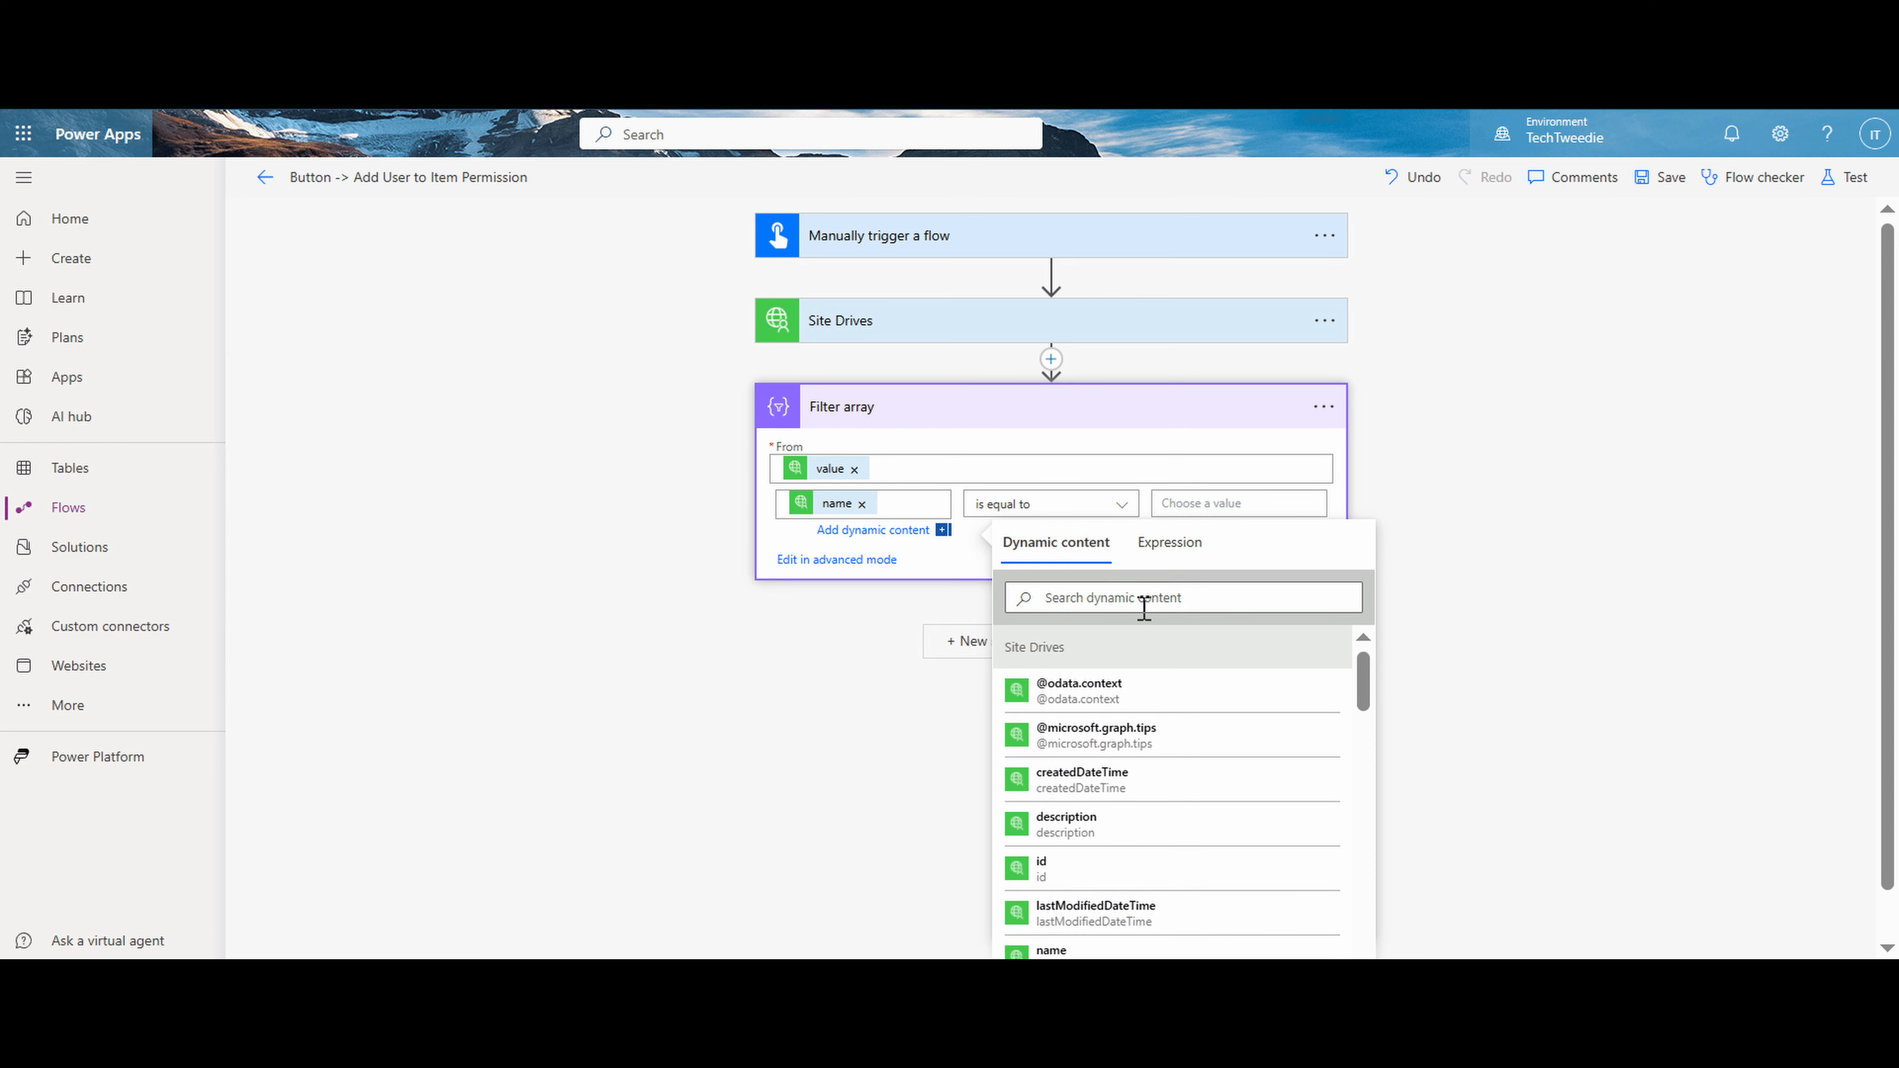
click(1197, 502)
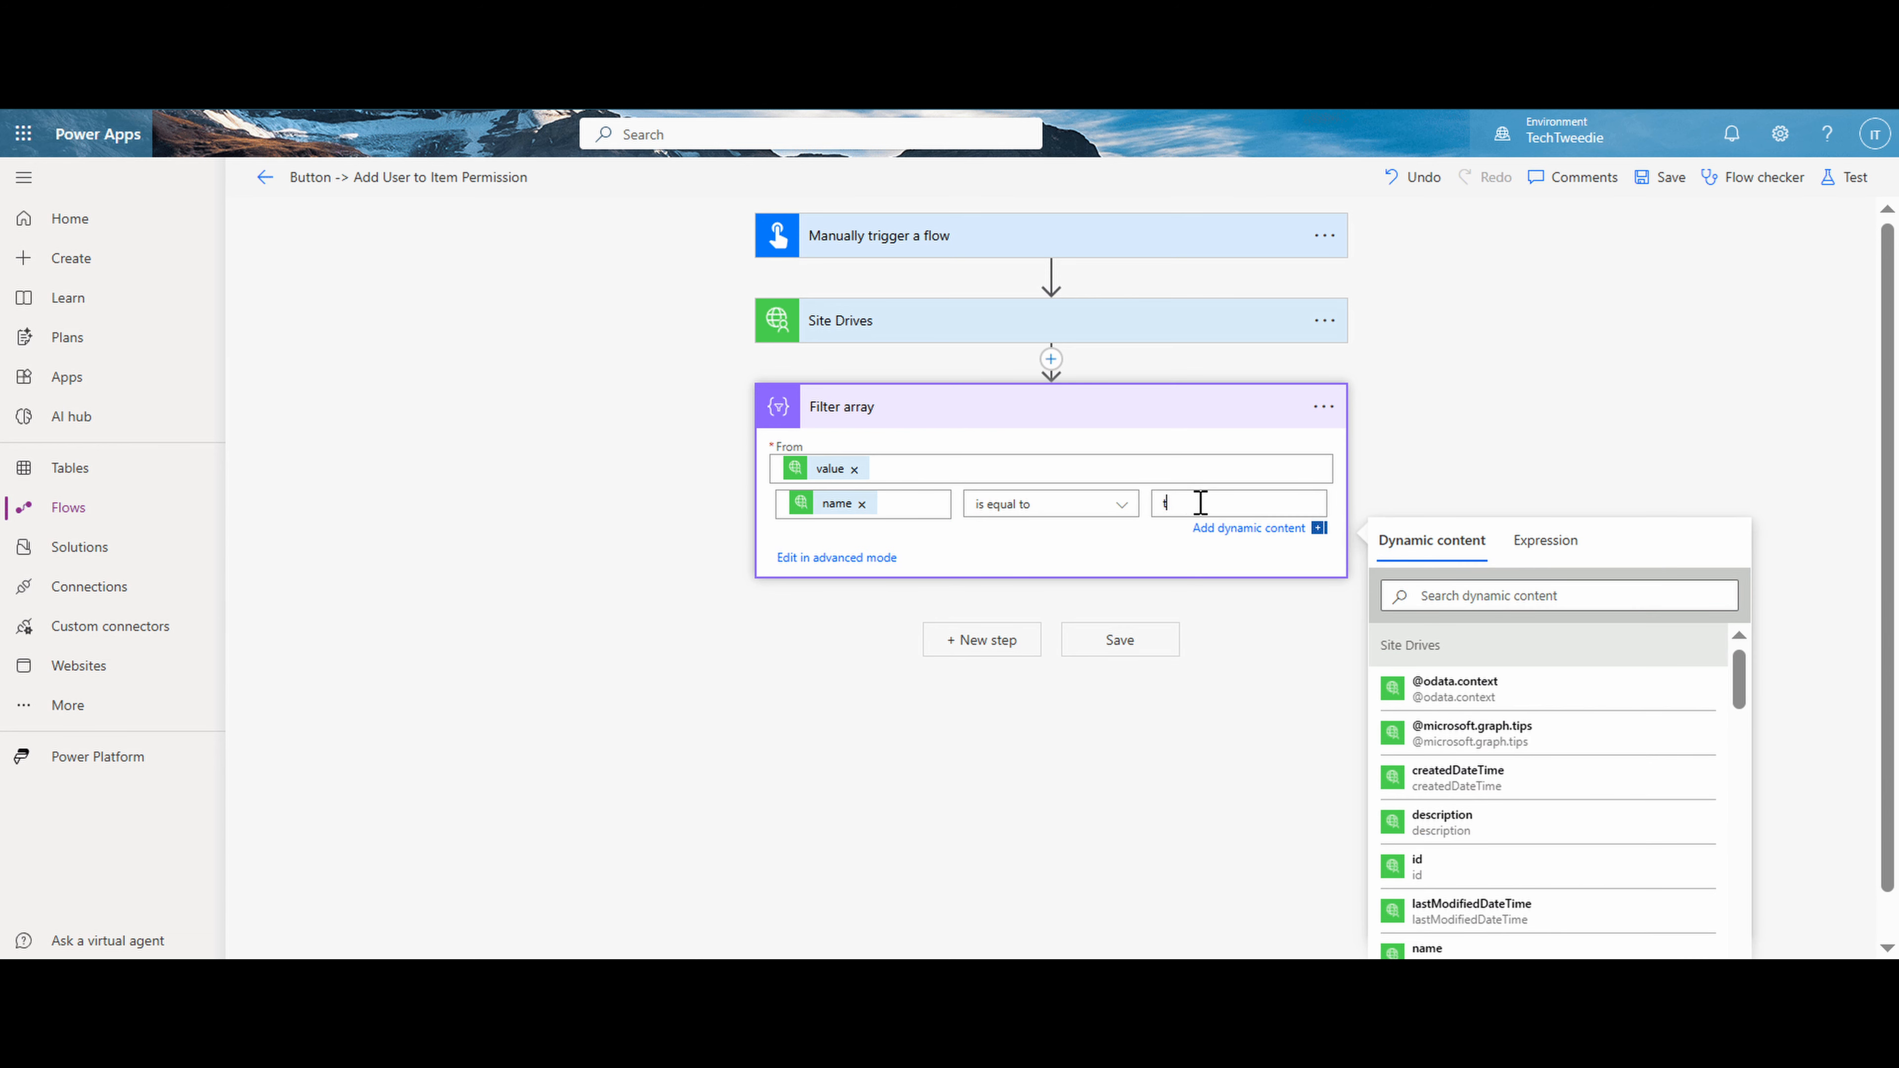
- Save the flow with the new drive filter and run a manual test
click(1151, 651)
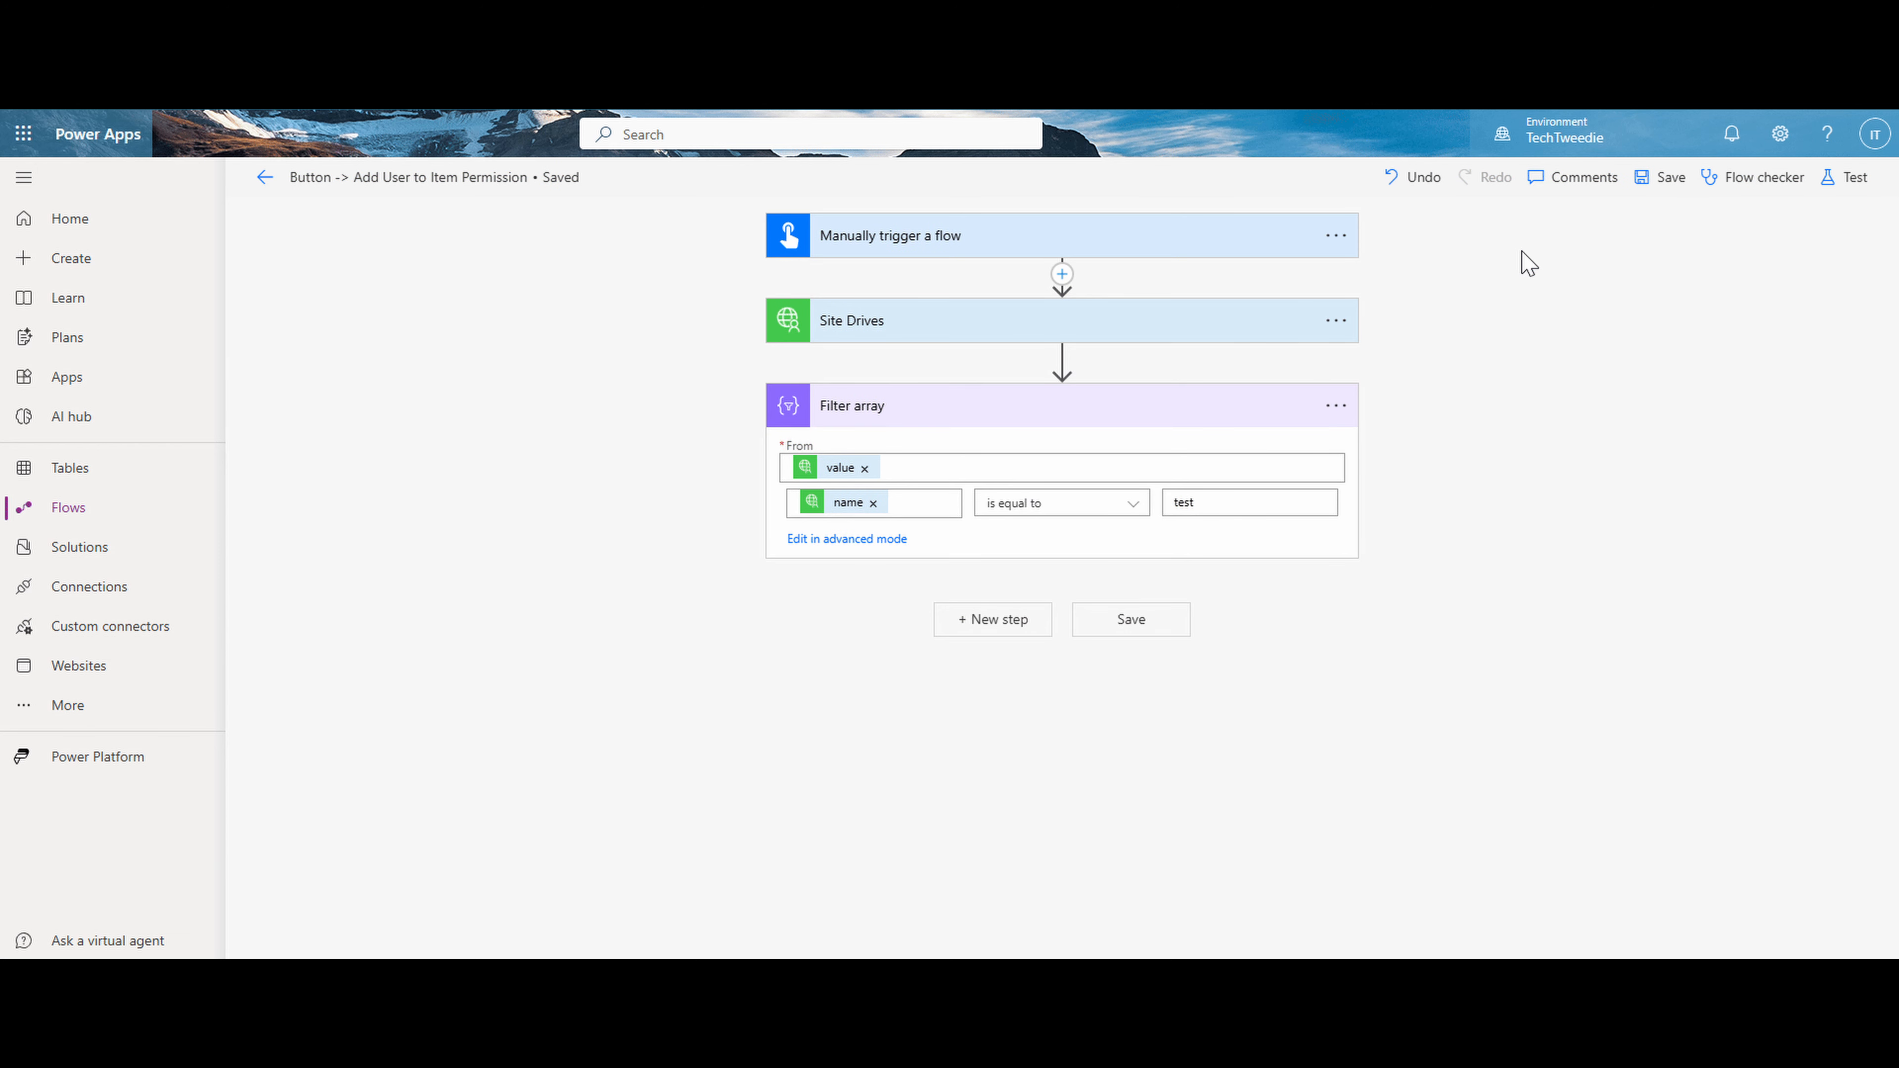
click(1835, 187)
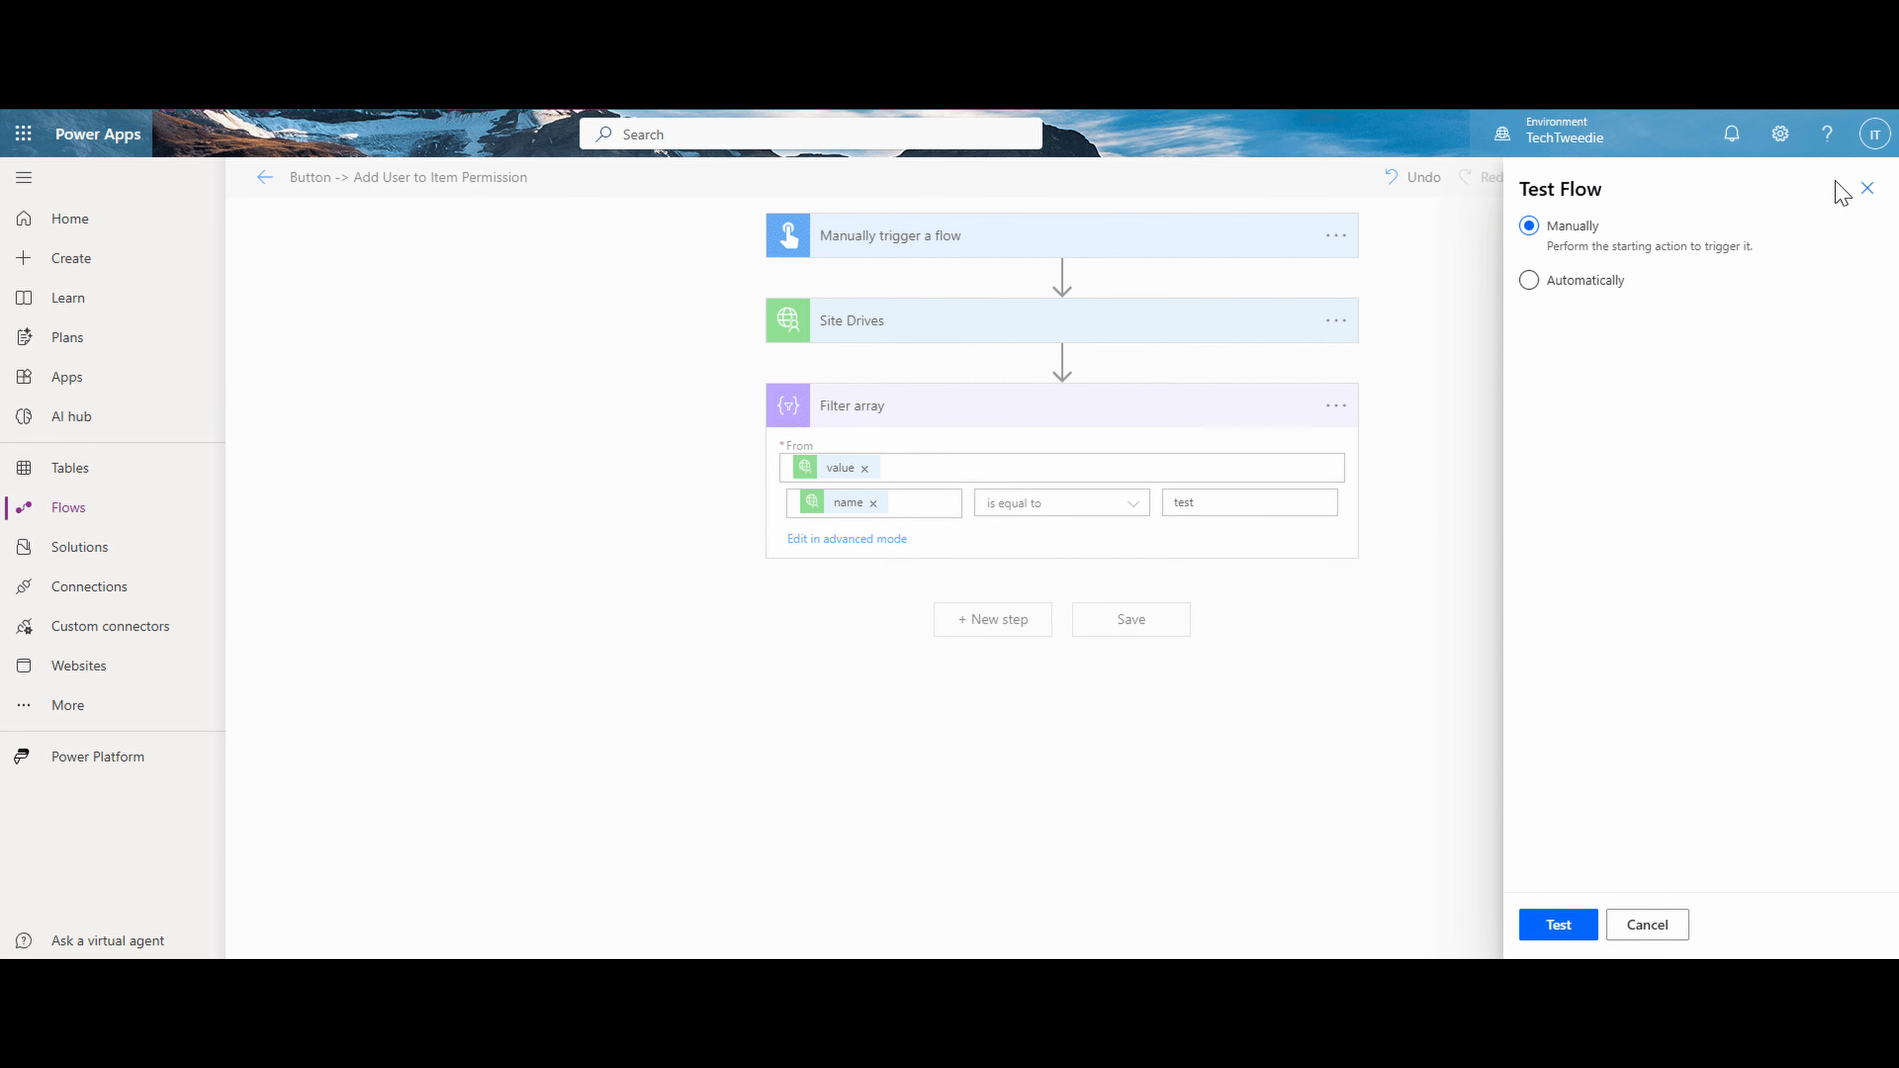
click(1559, 926)
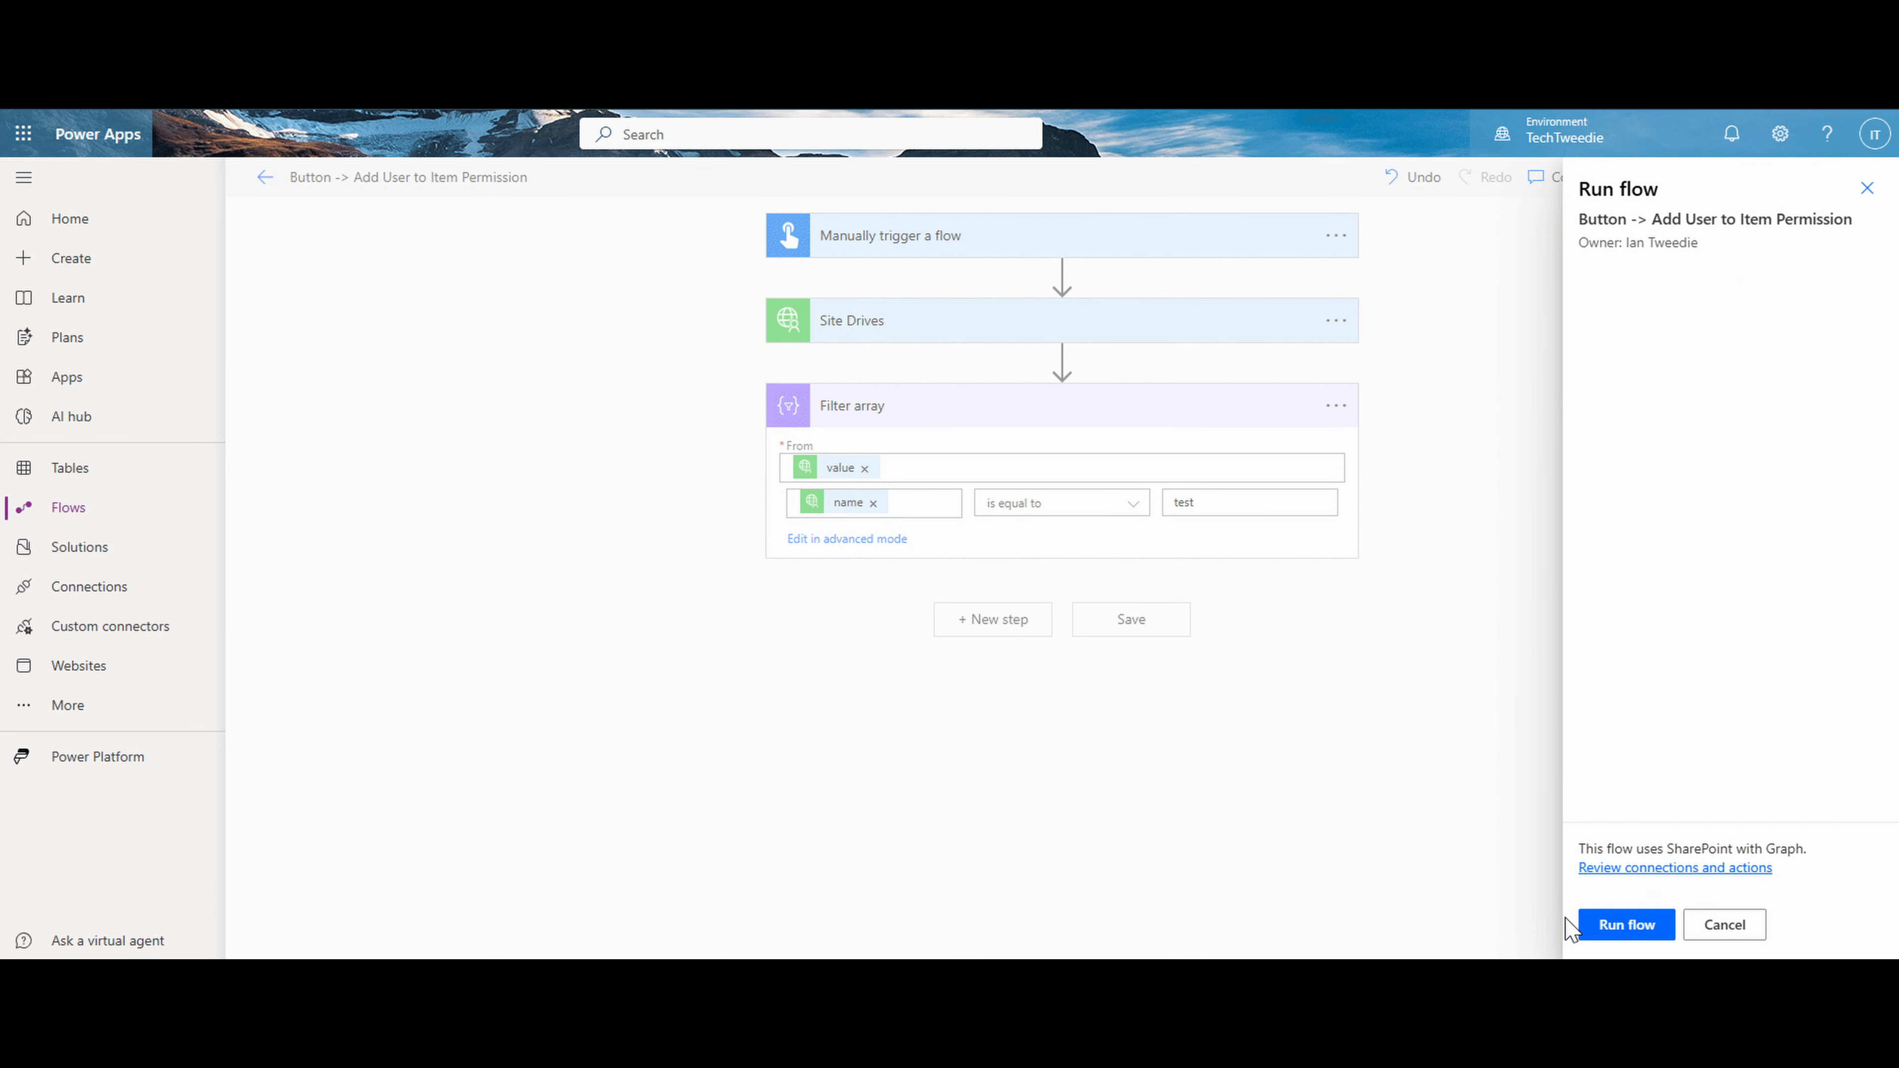
click(1616, 927)
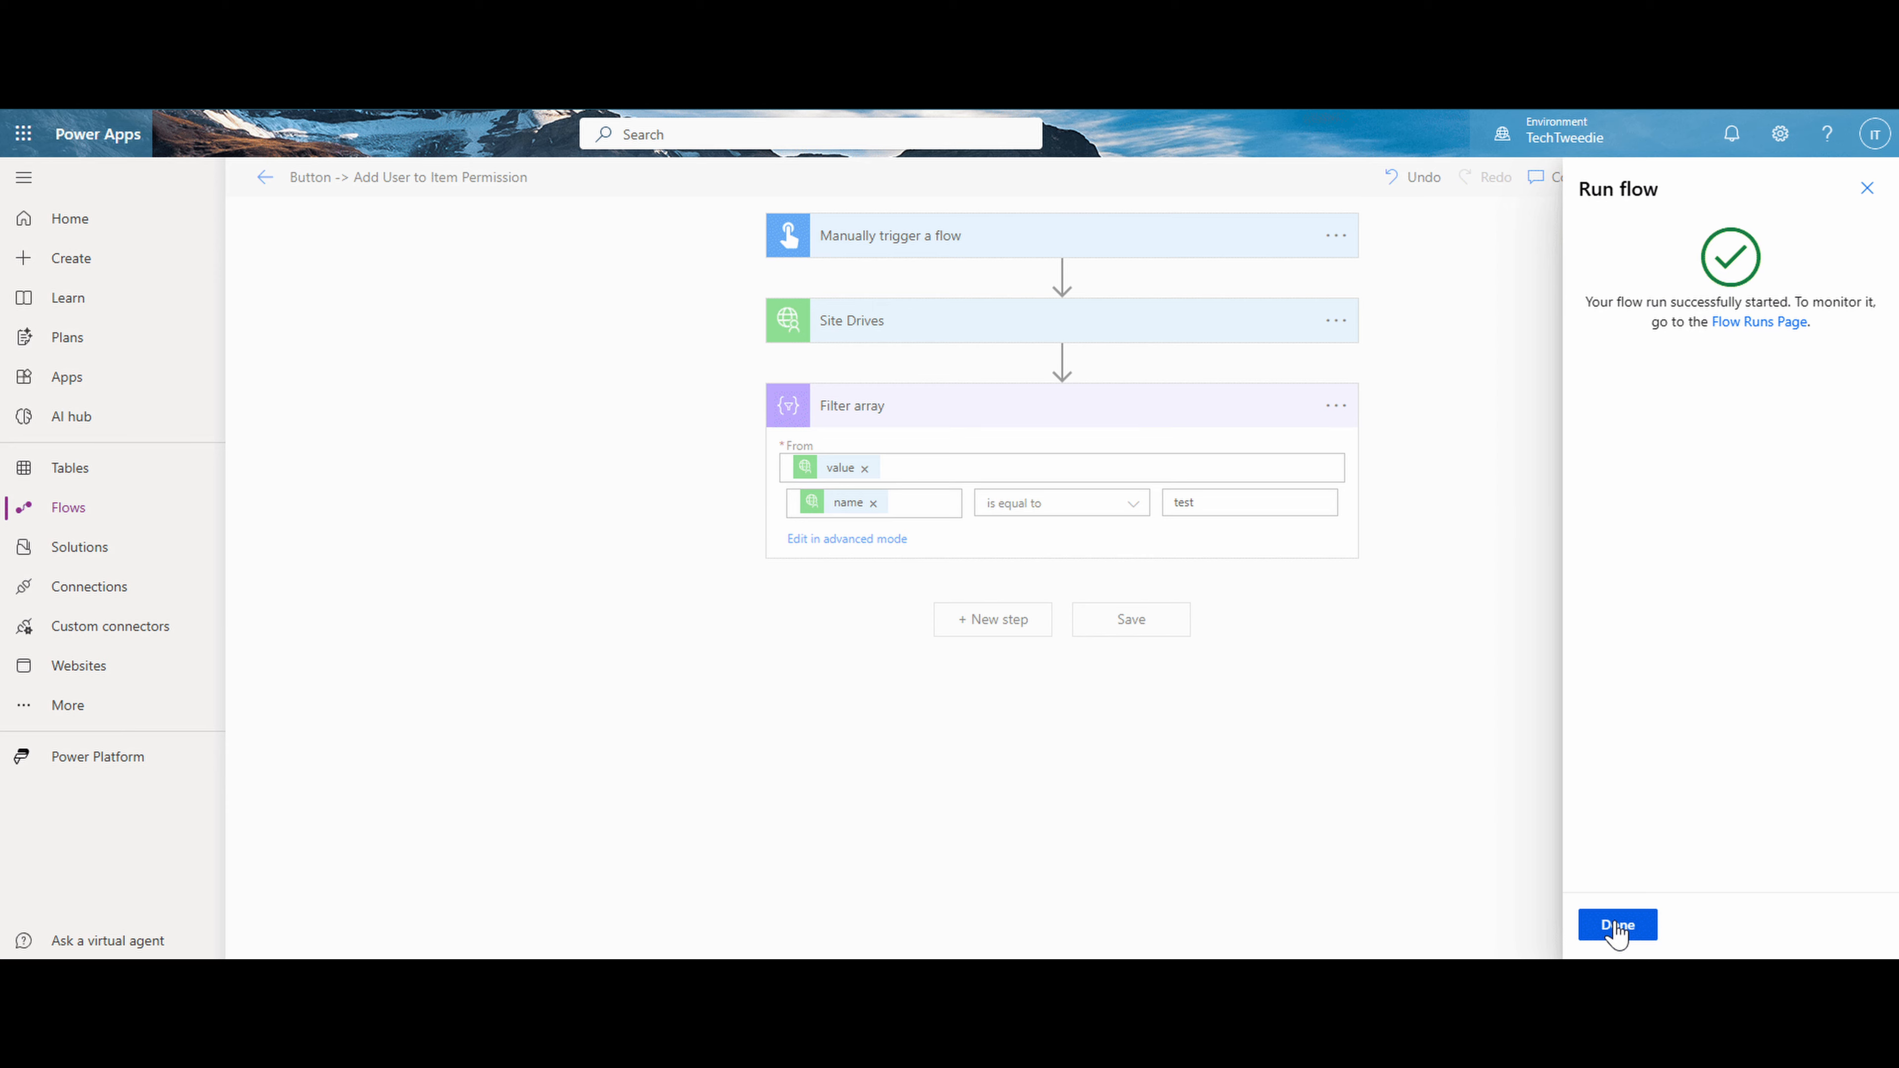
click(1617, 927)
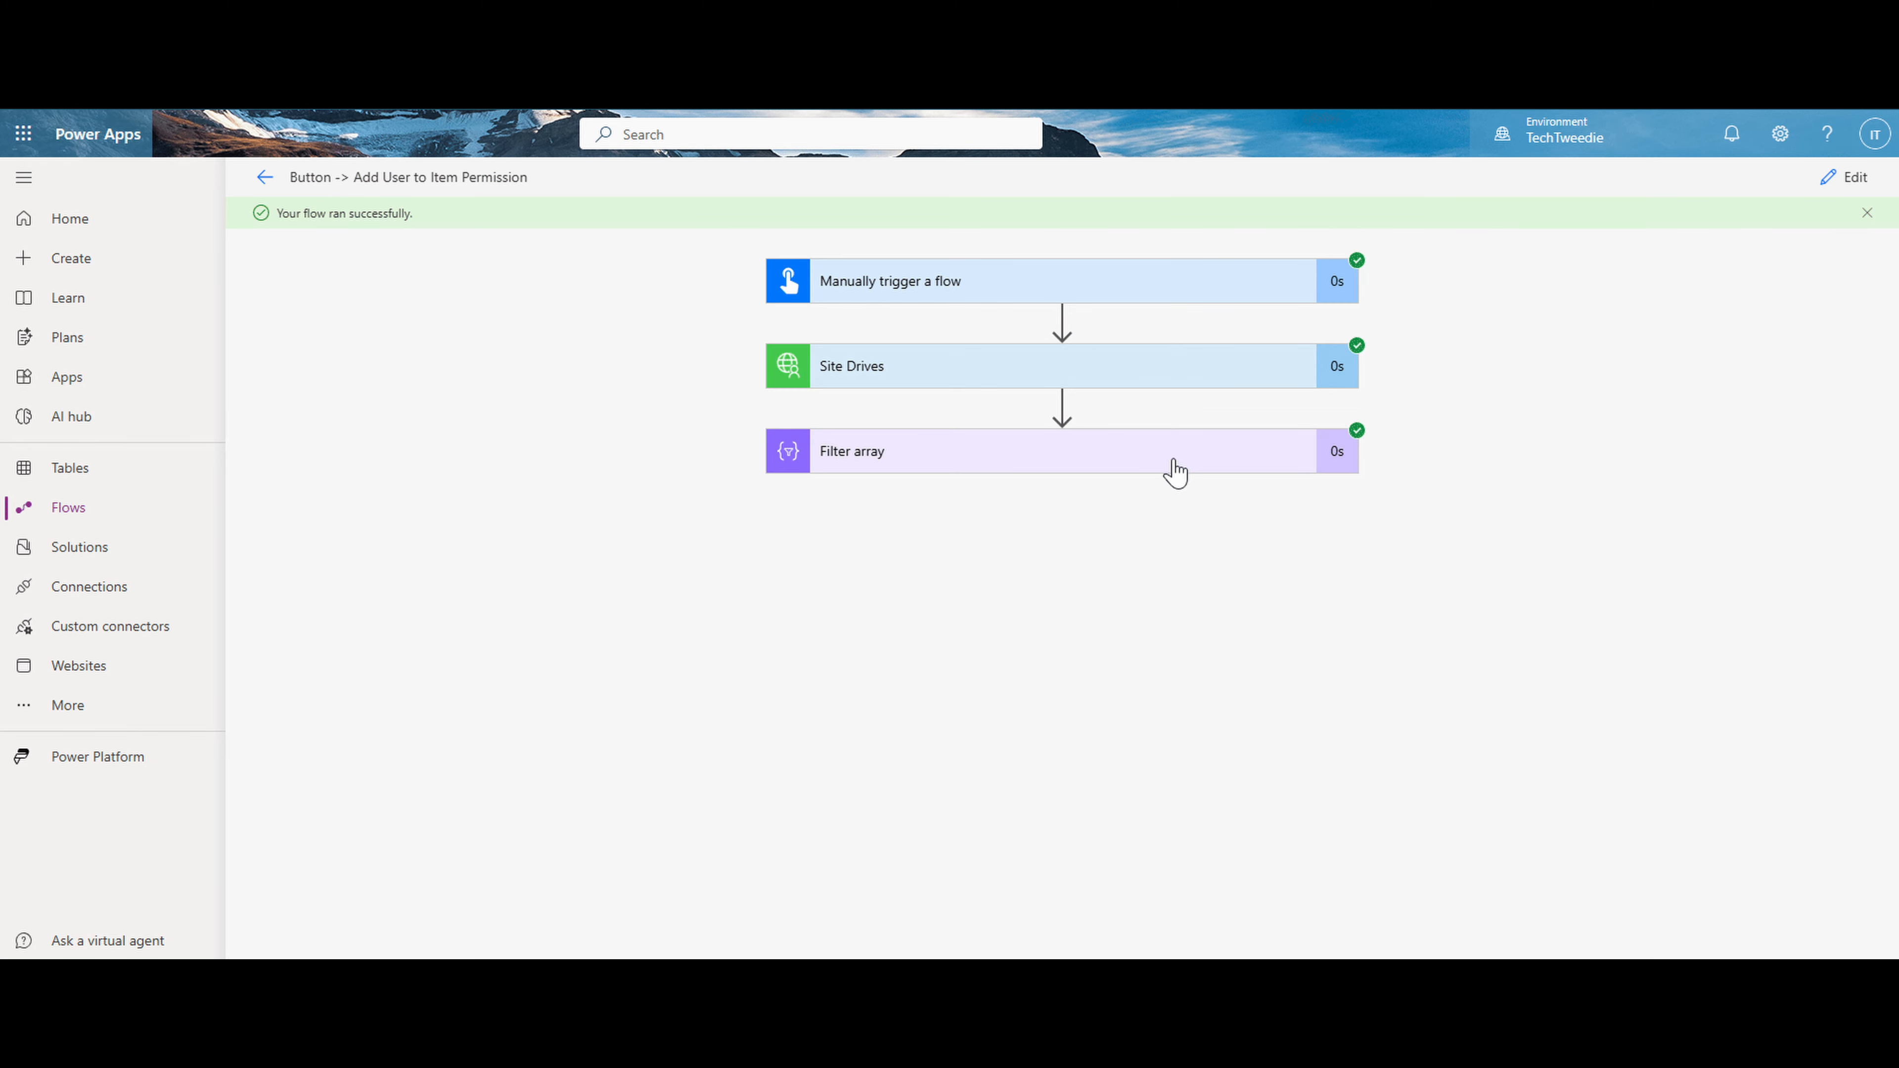
- Examine the Filter array run details, comparing the input drives with the output body and its drive name
click(1175, 473)
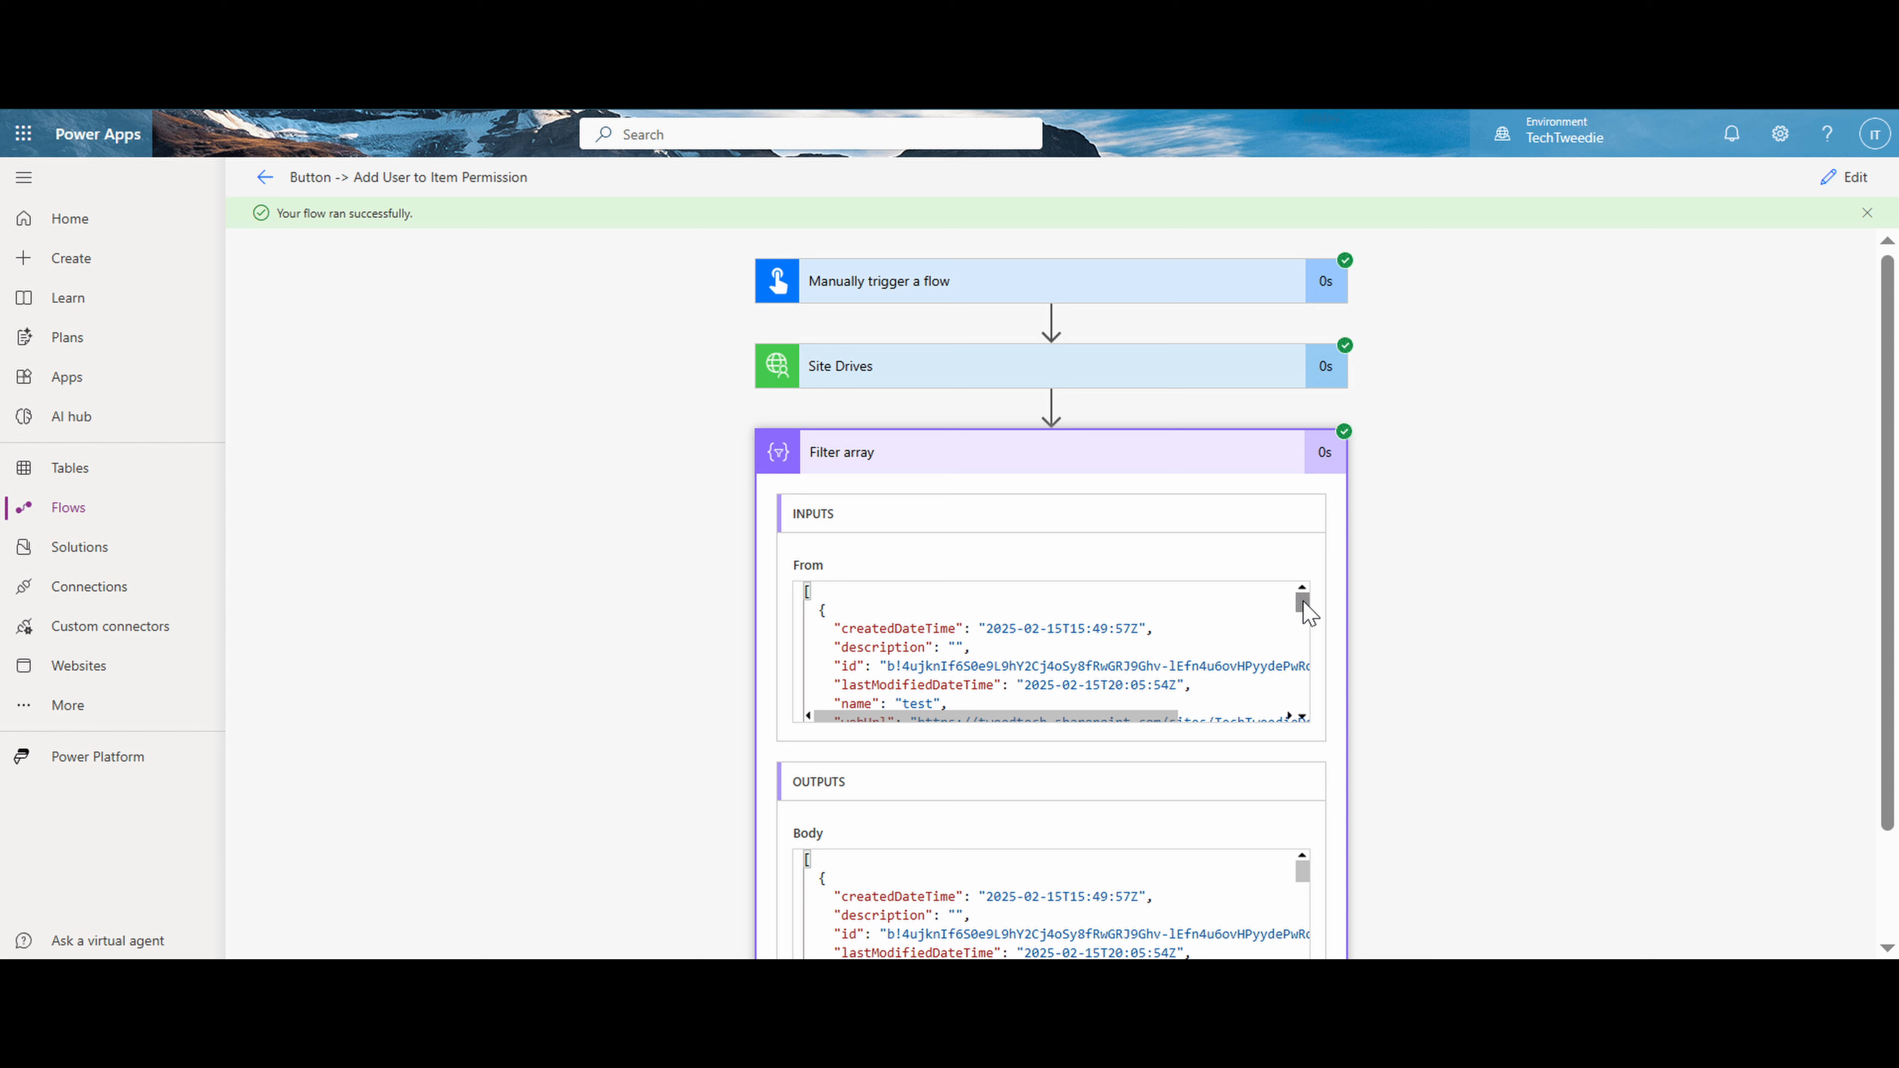
drag(1307, 607, 1314, 715)
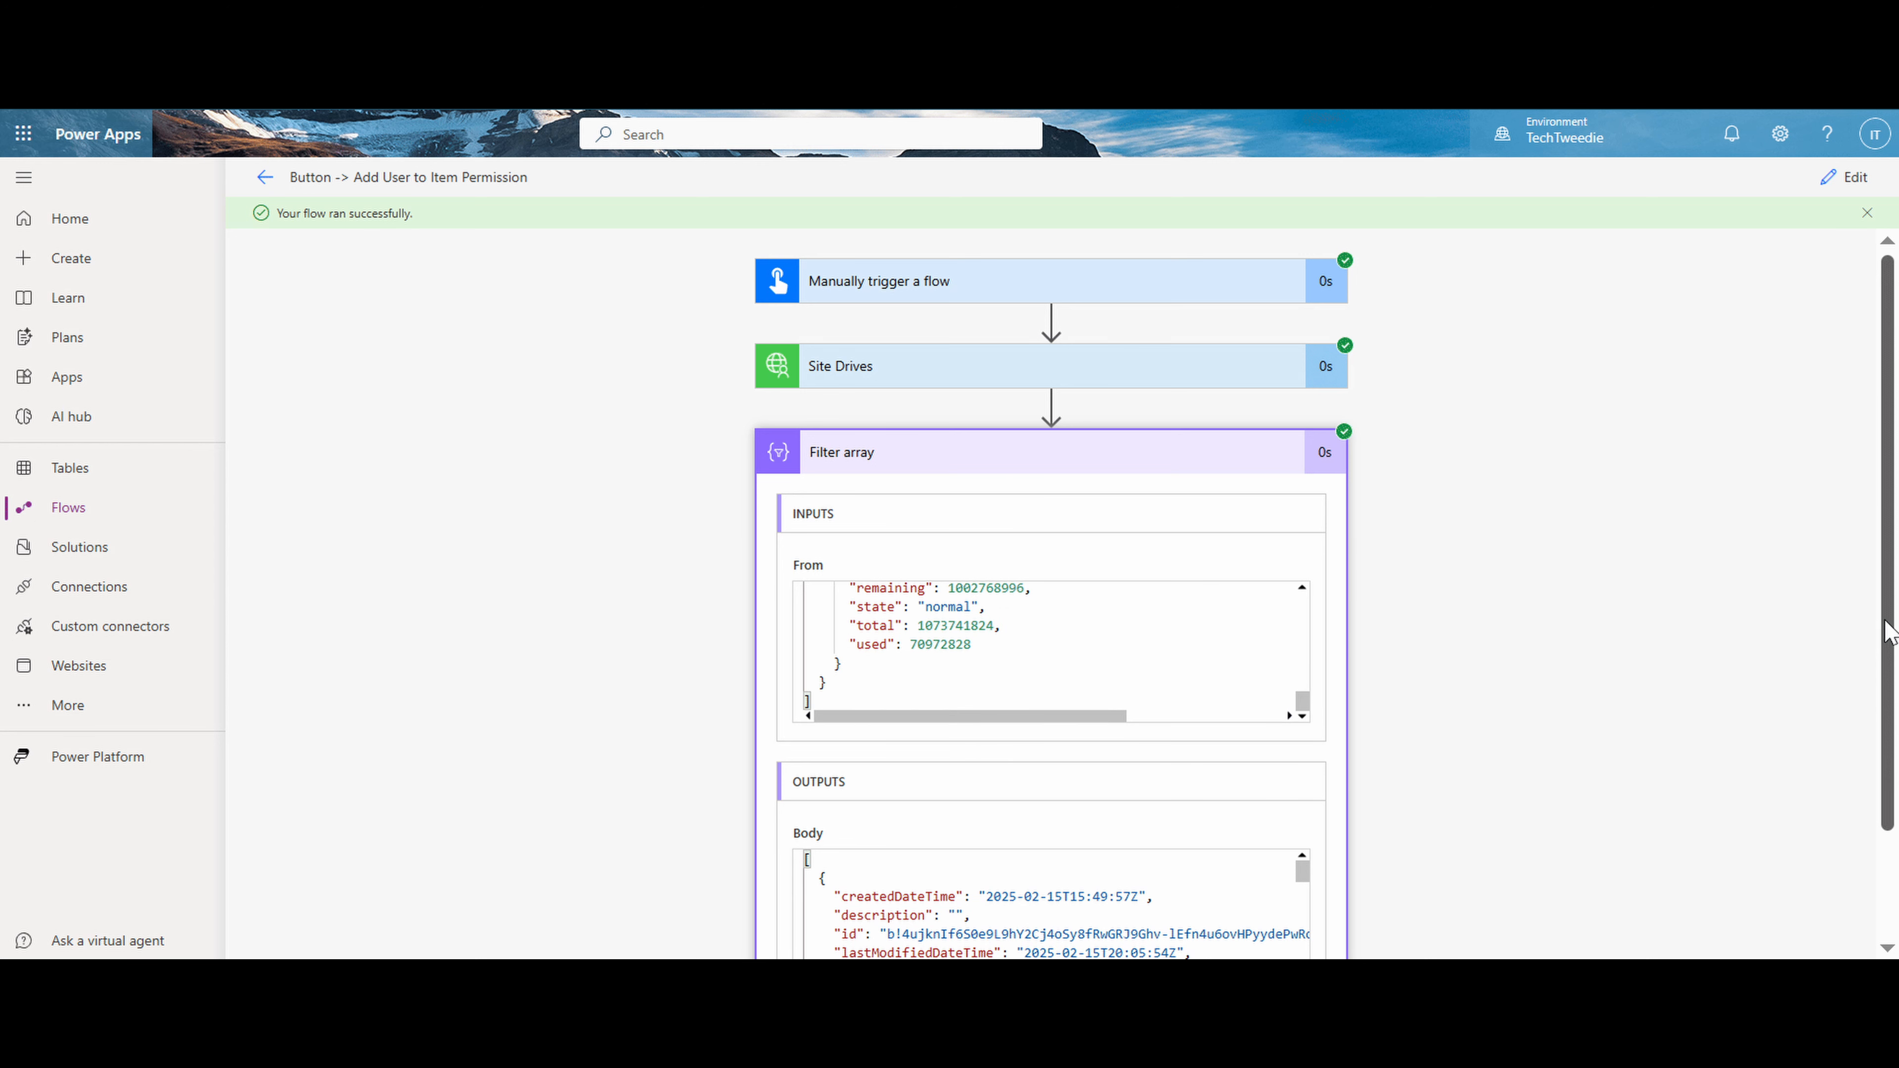
drag(1892, 636, 1892, 741)
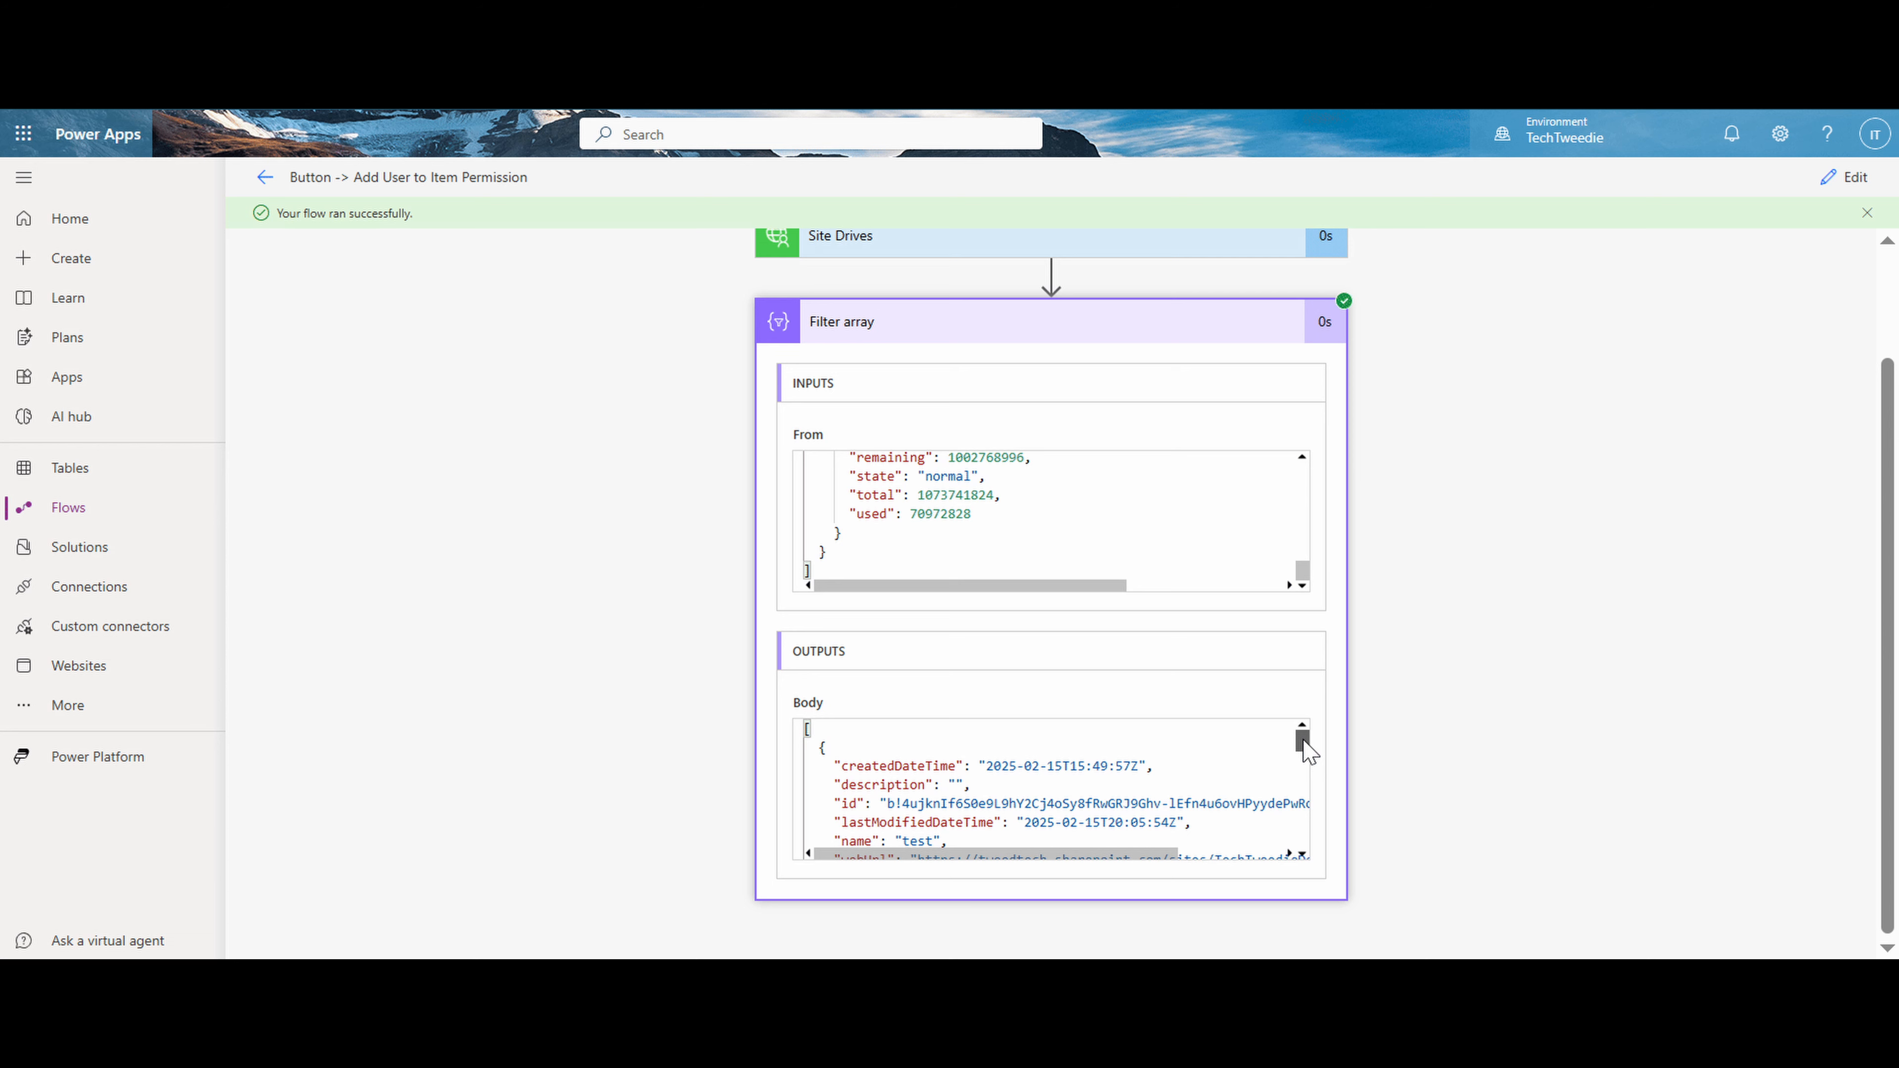
drag(1303, 742, 1304, 749)
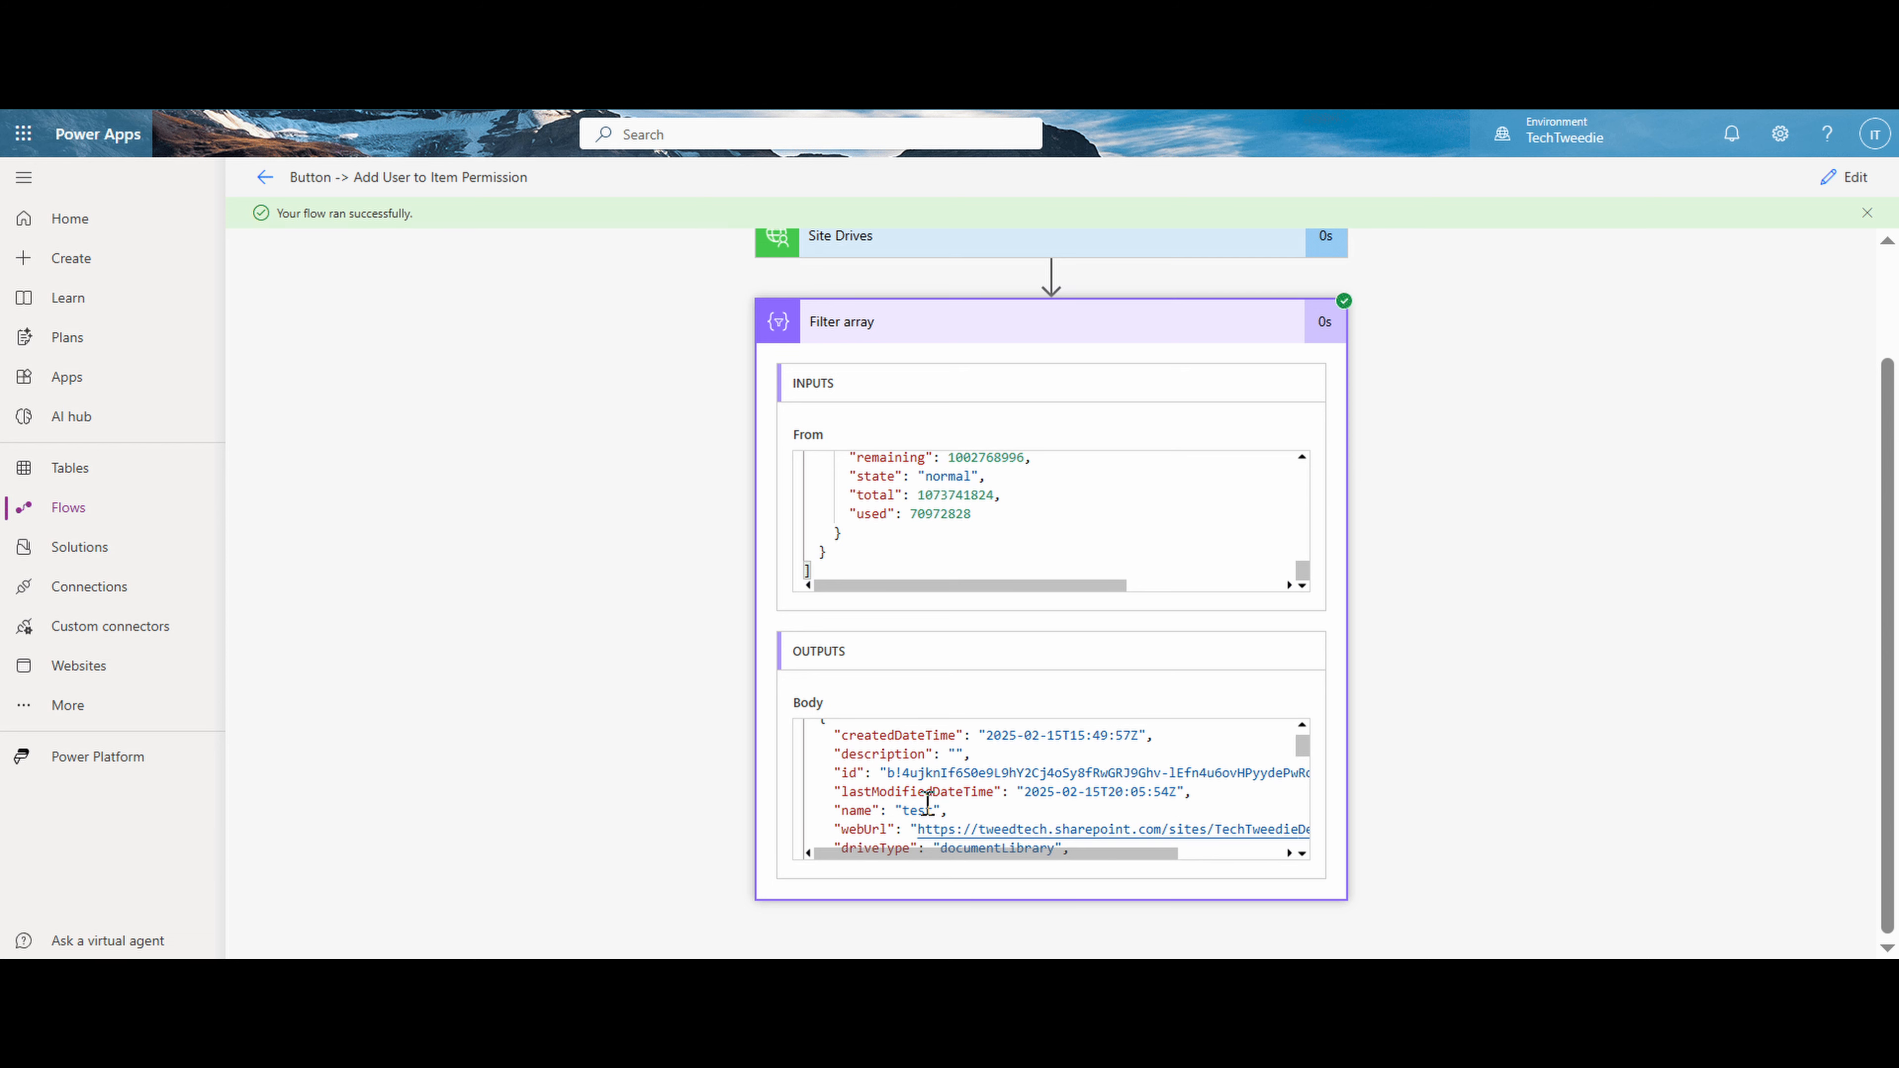
drag(936, 809, 899, 810)
drag(1305, 750, 1321, 858)
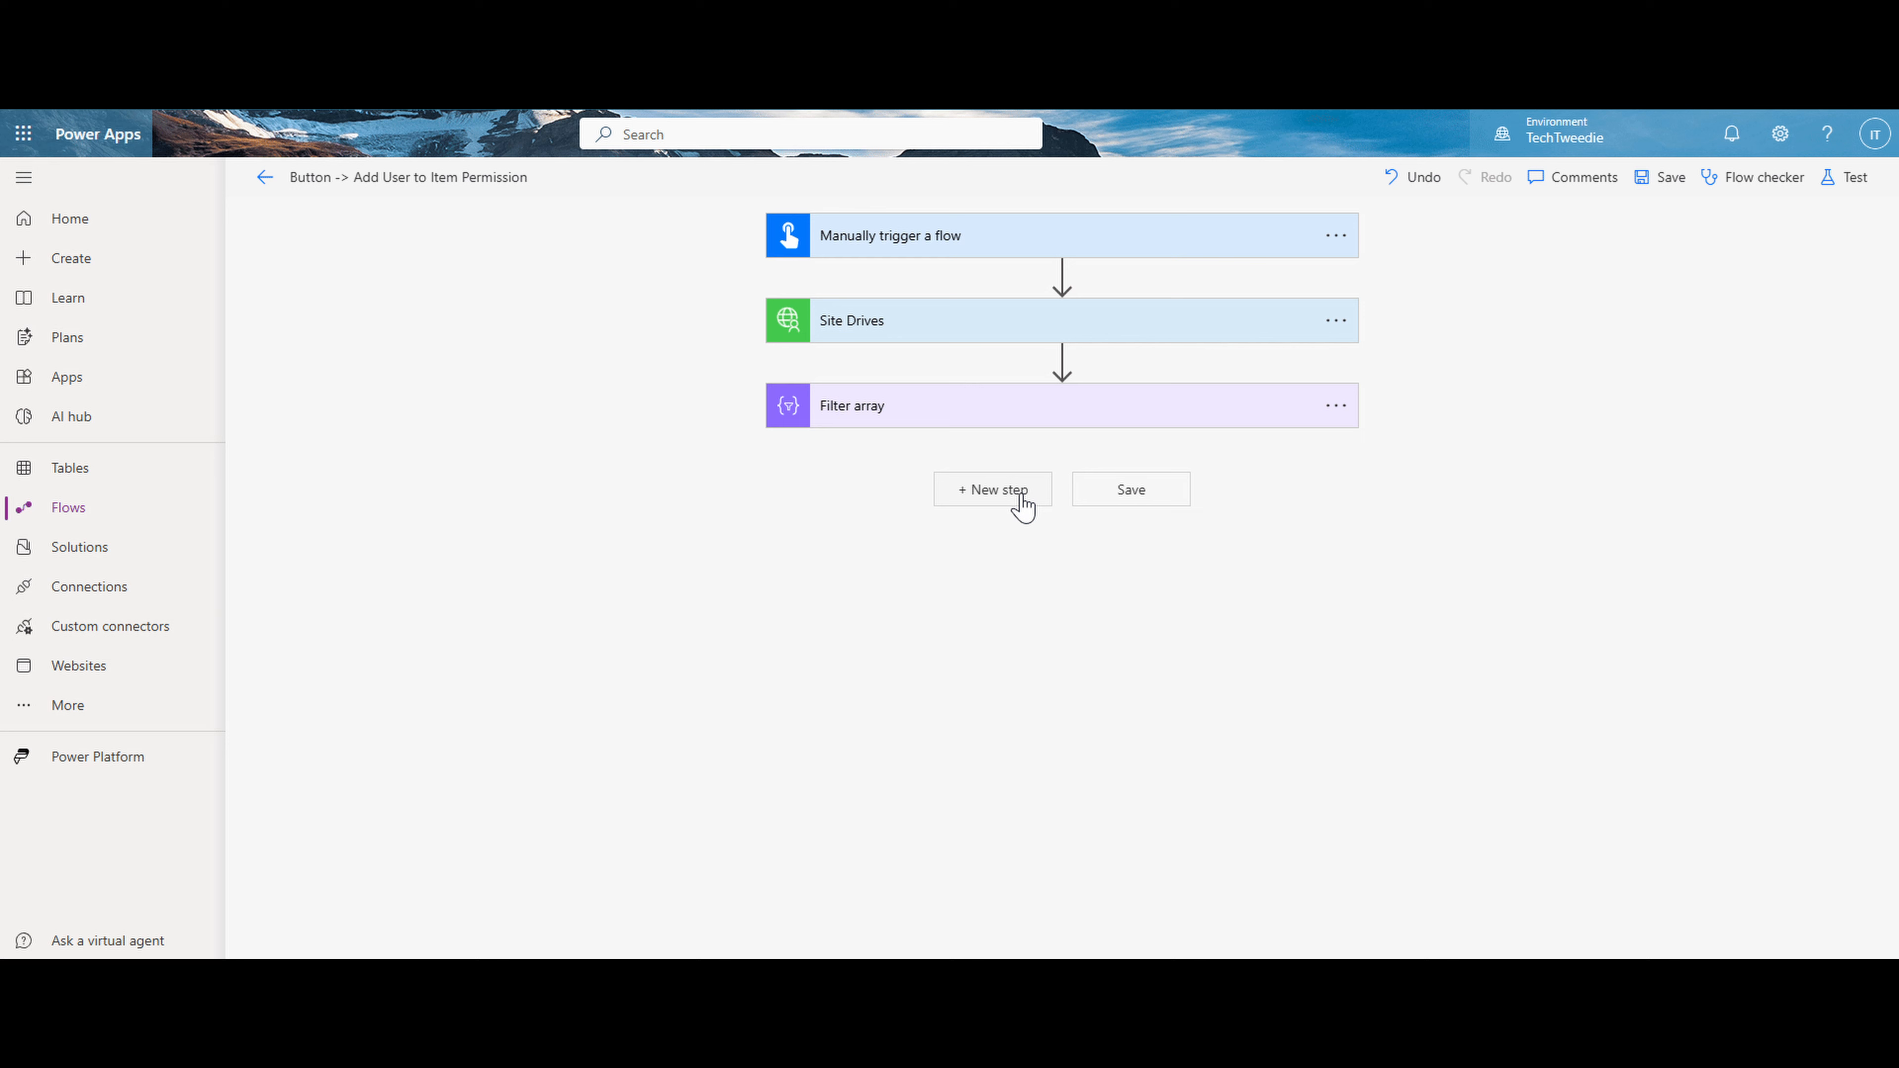
- Add the Add Folder action from the SharePoint with Graph custom connector after Filter array
click(1023, 491)
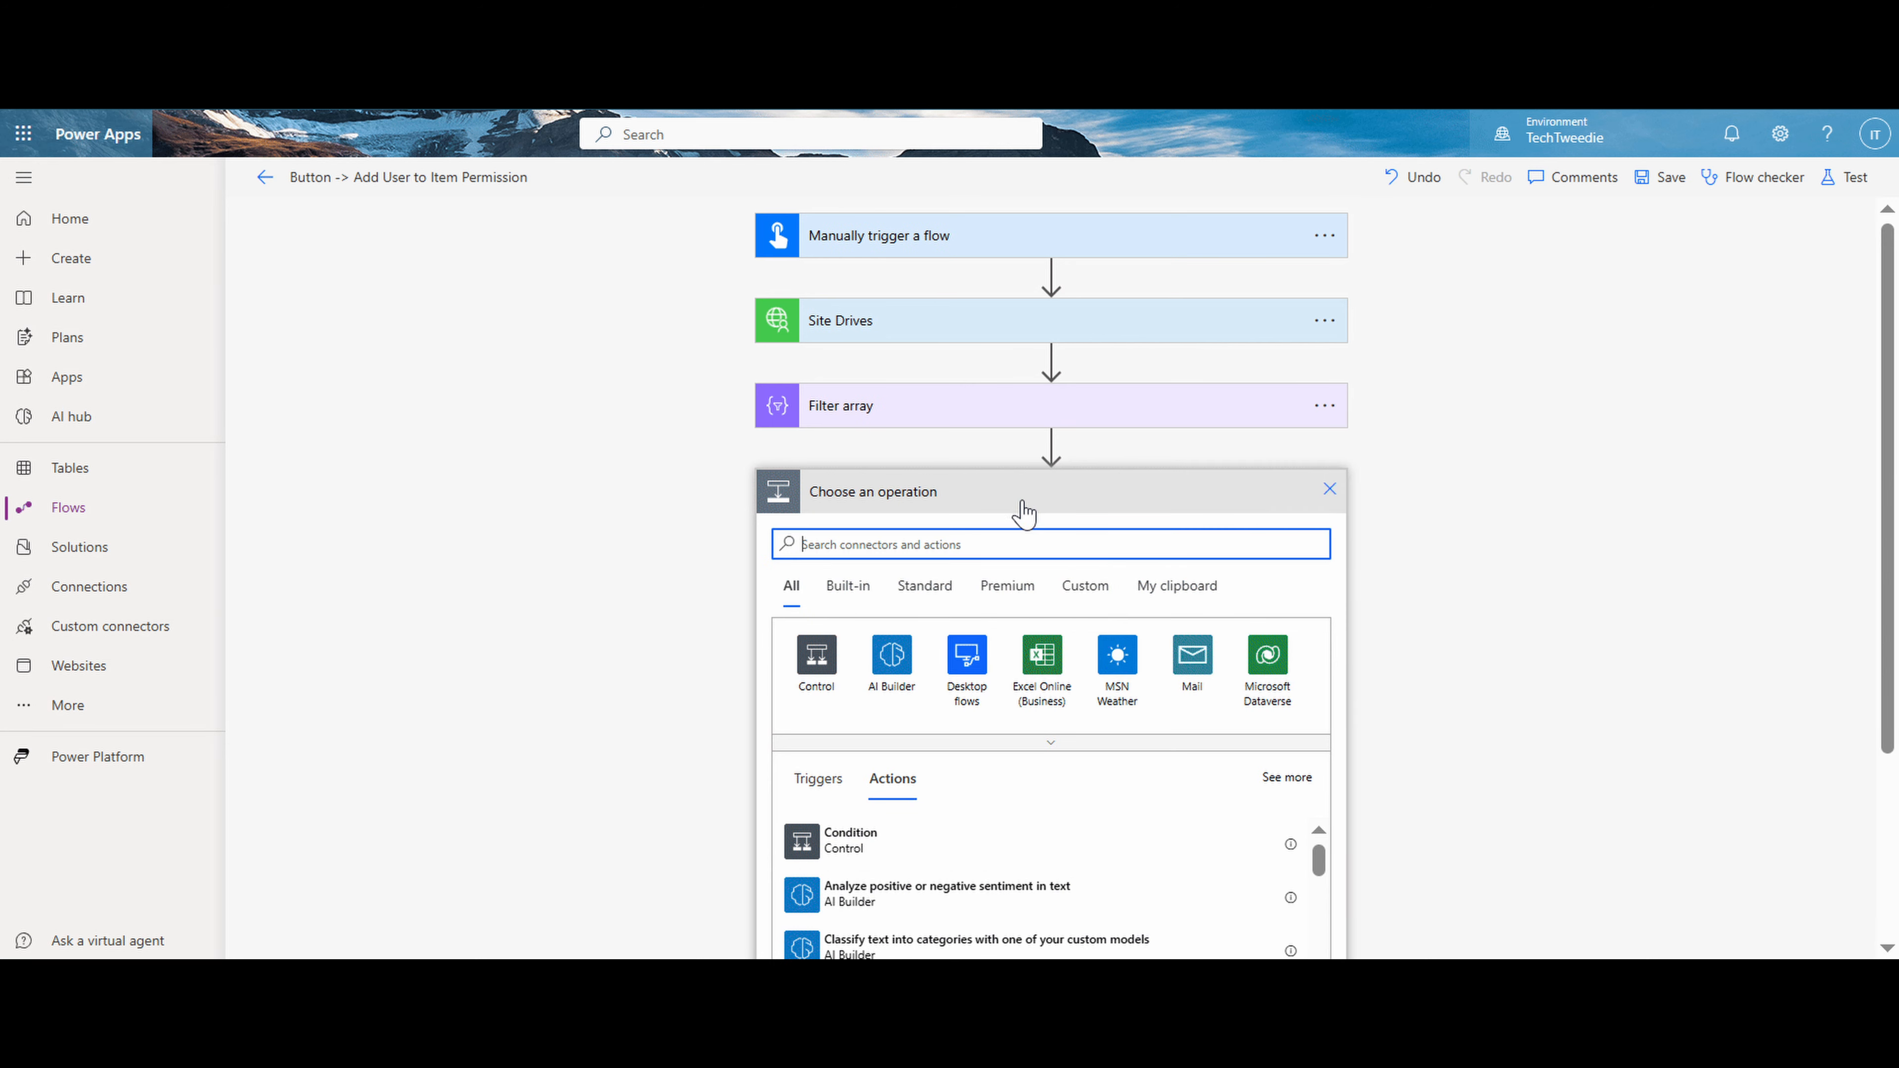
click(1085, 587)
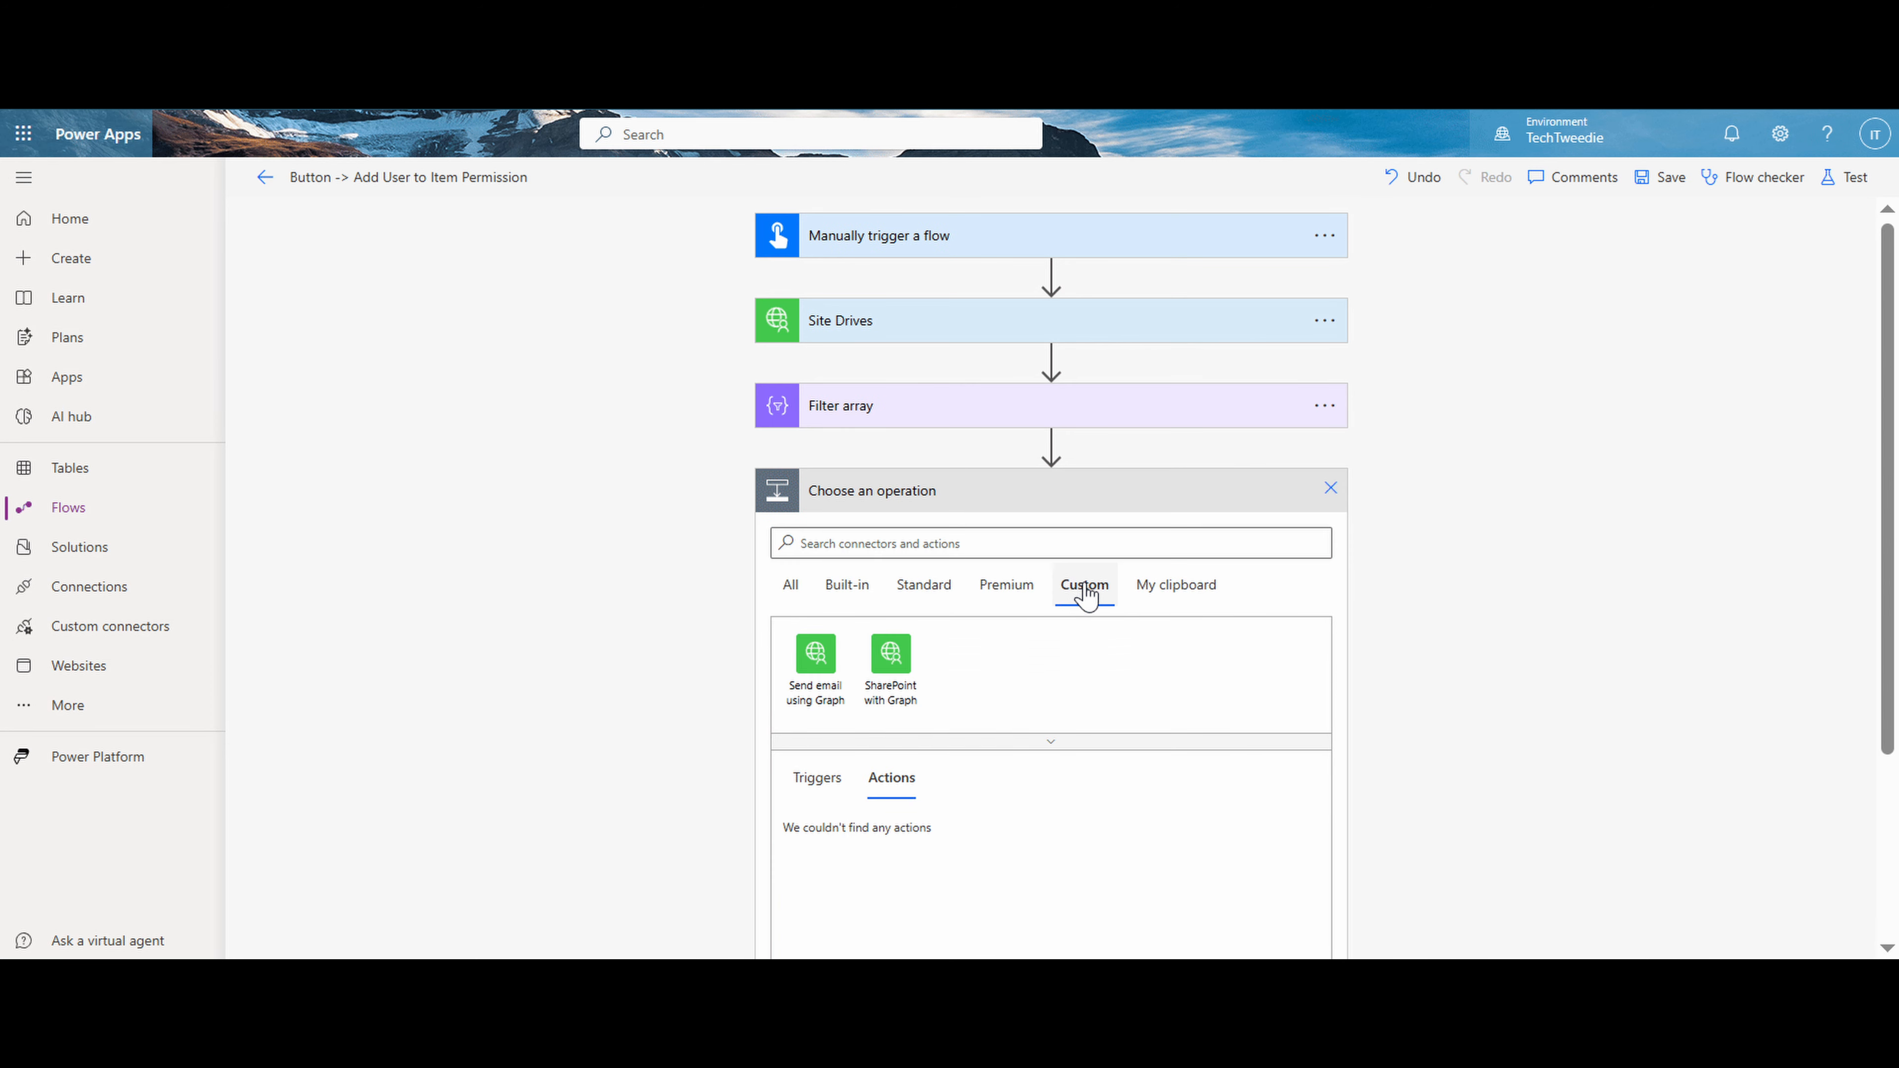
click(902, 673)
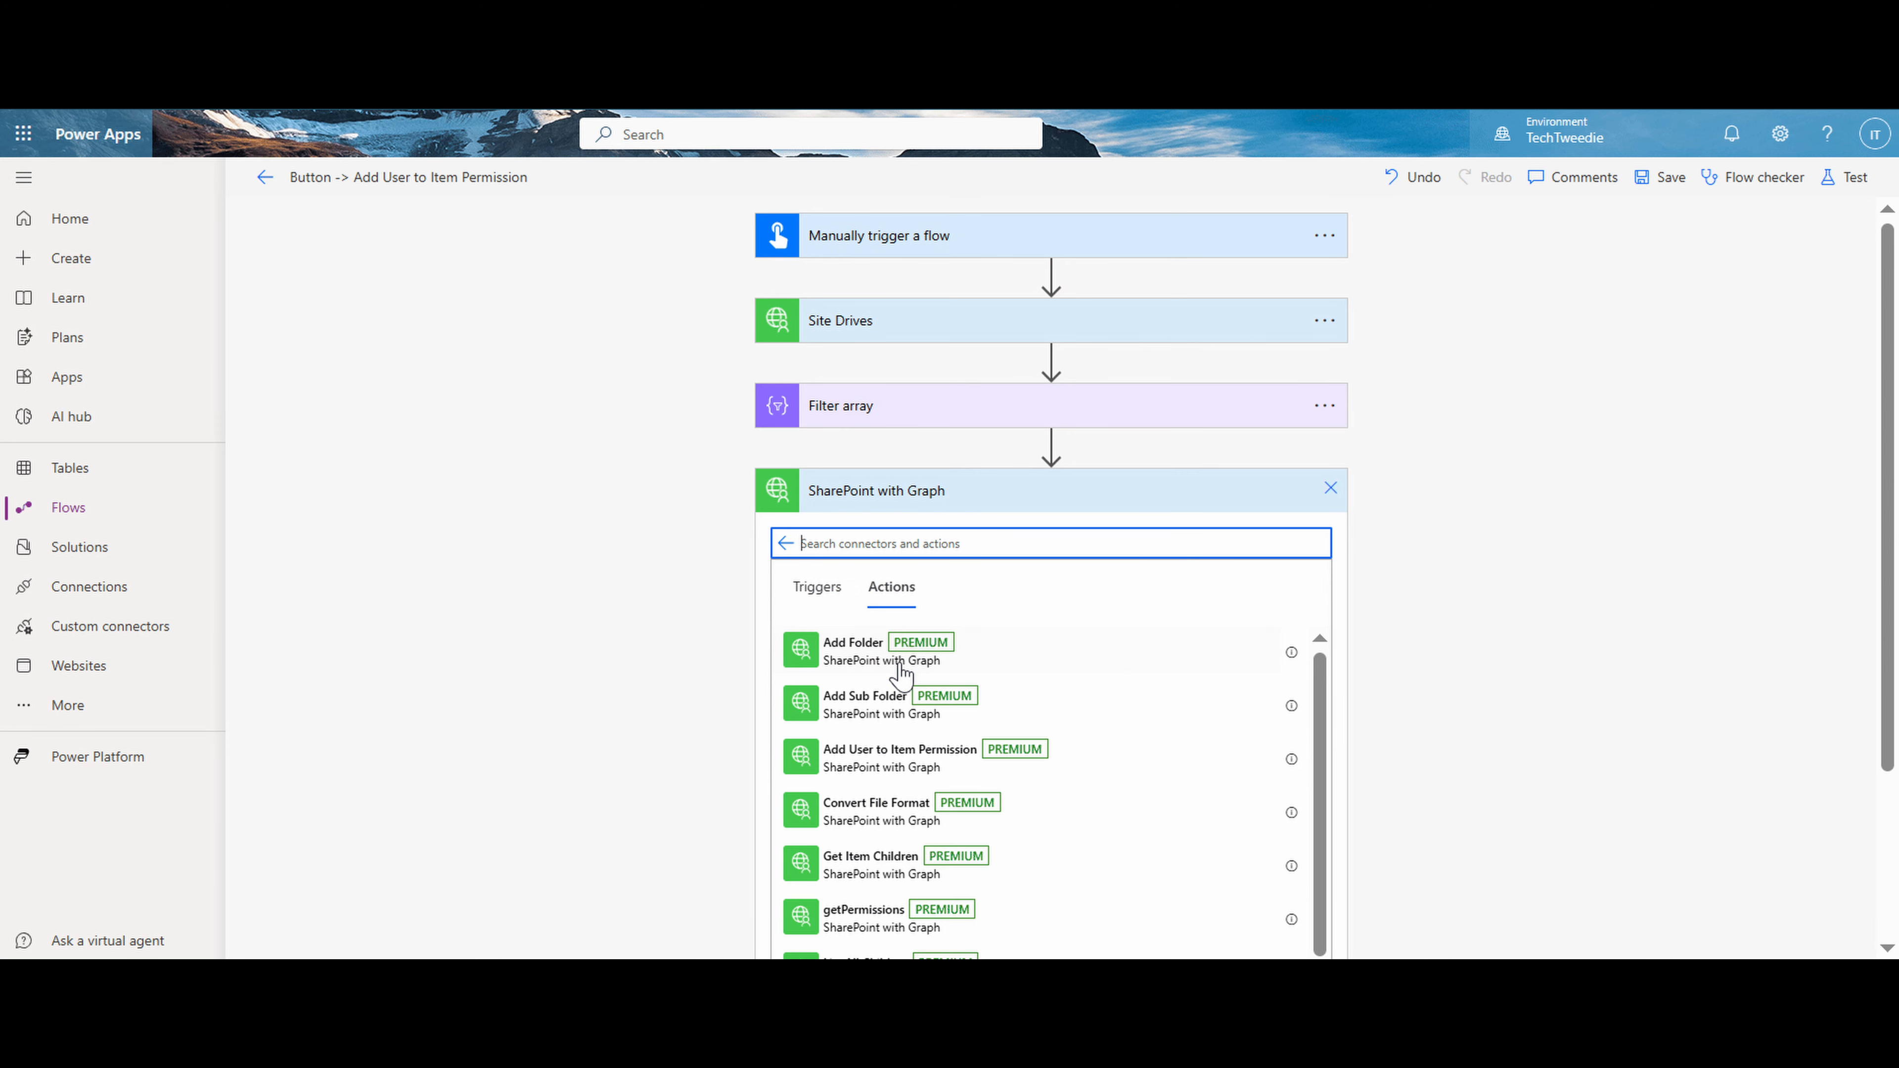
click(964, 663)
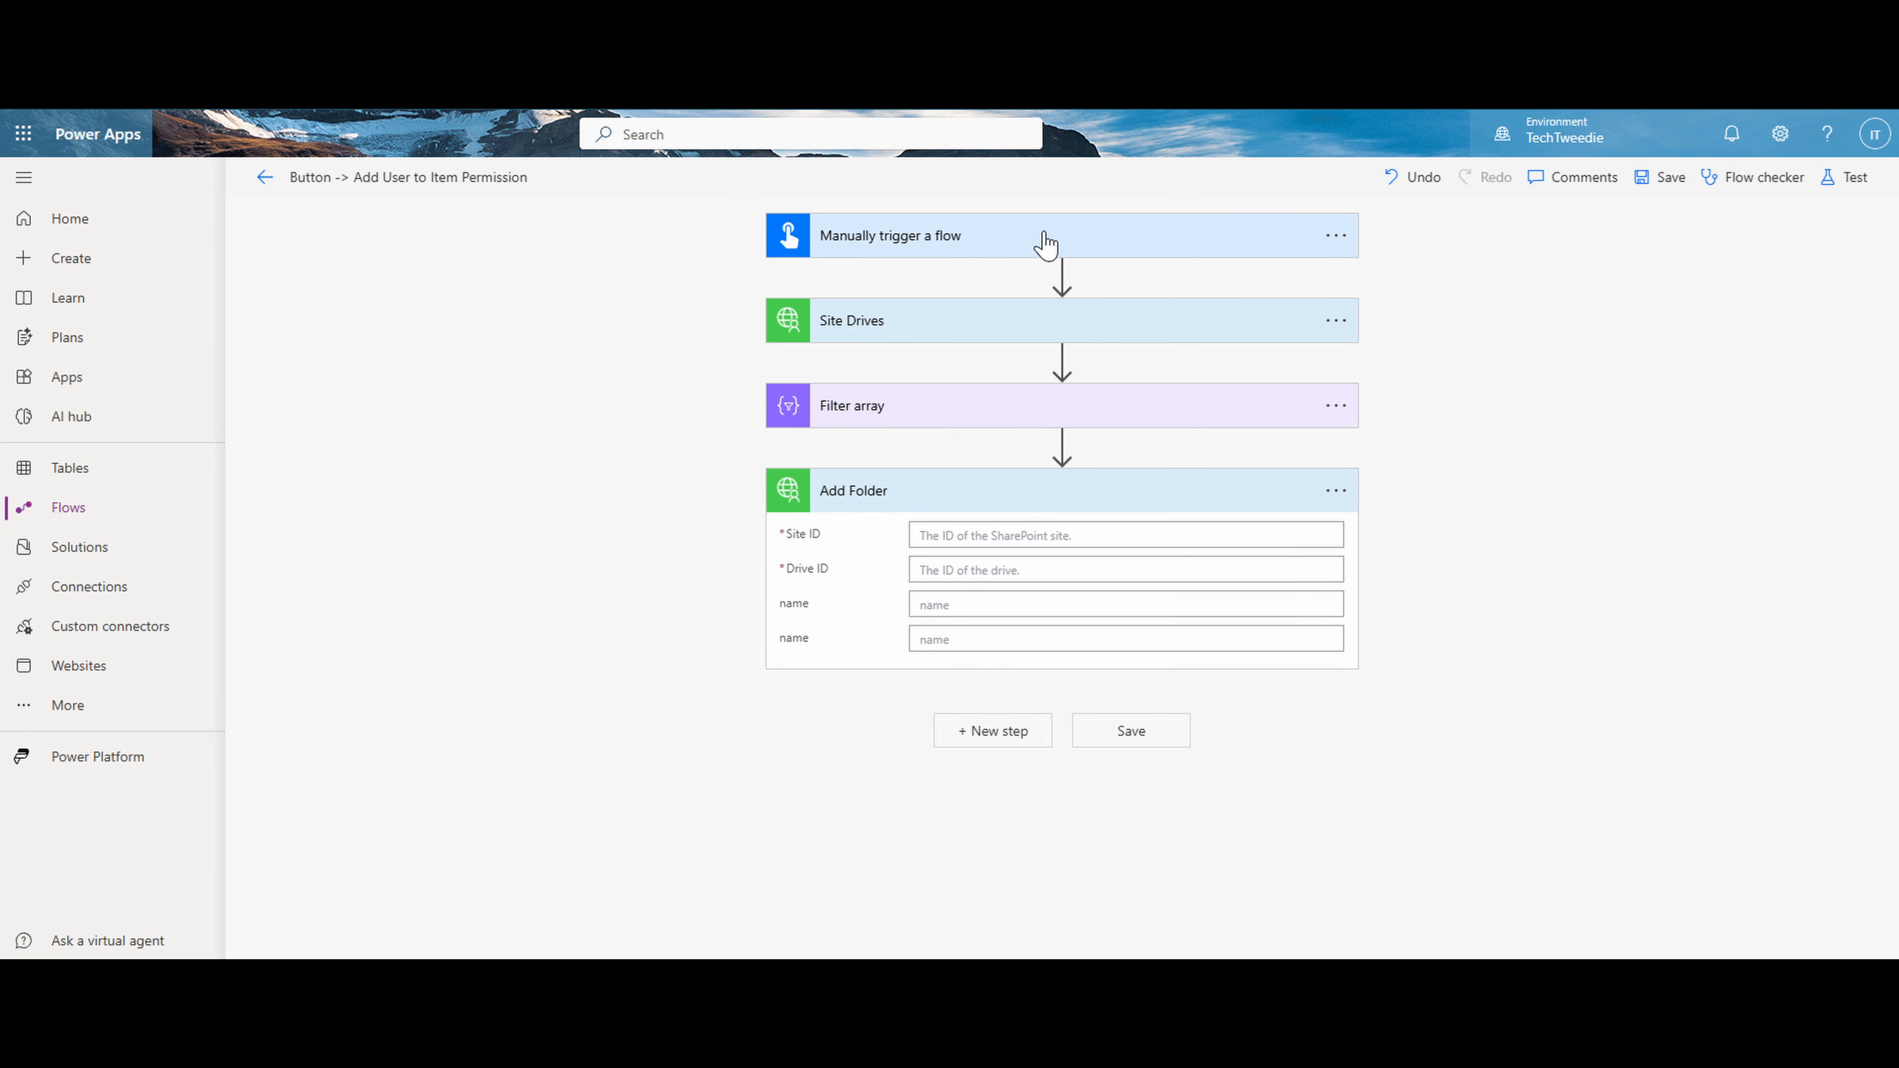
- Copy the Site ID from Site Drives into the Site ID of the Add Folder action
click(1002, 320)
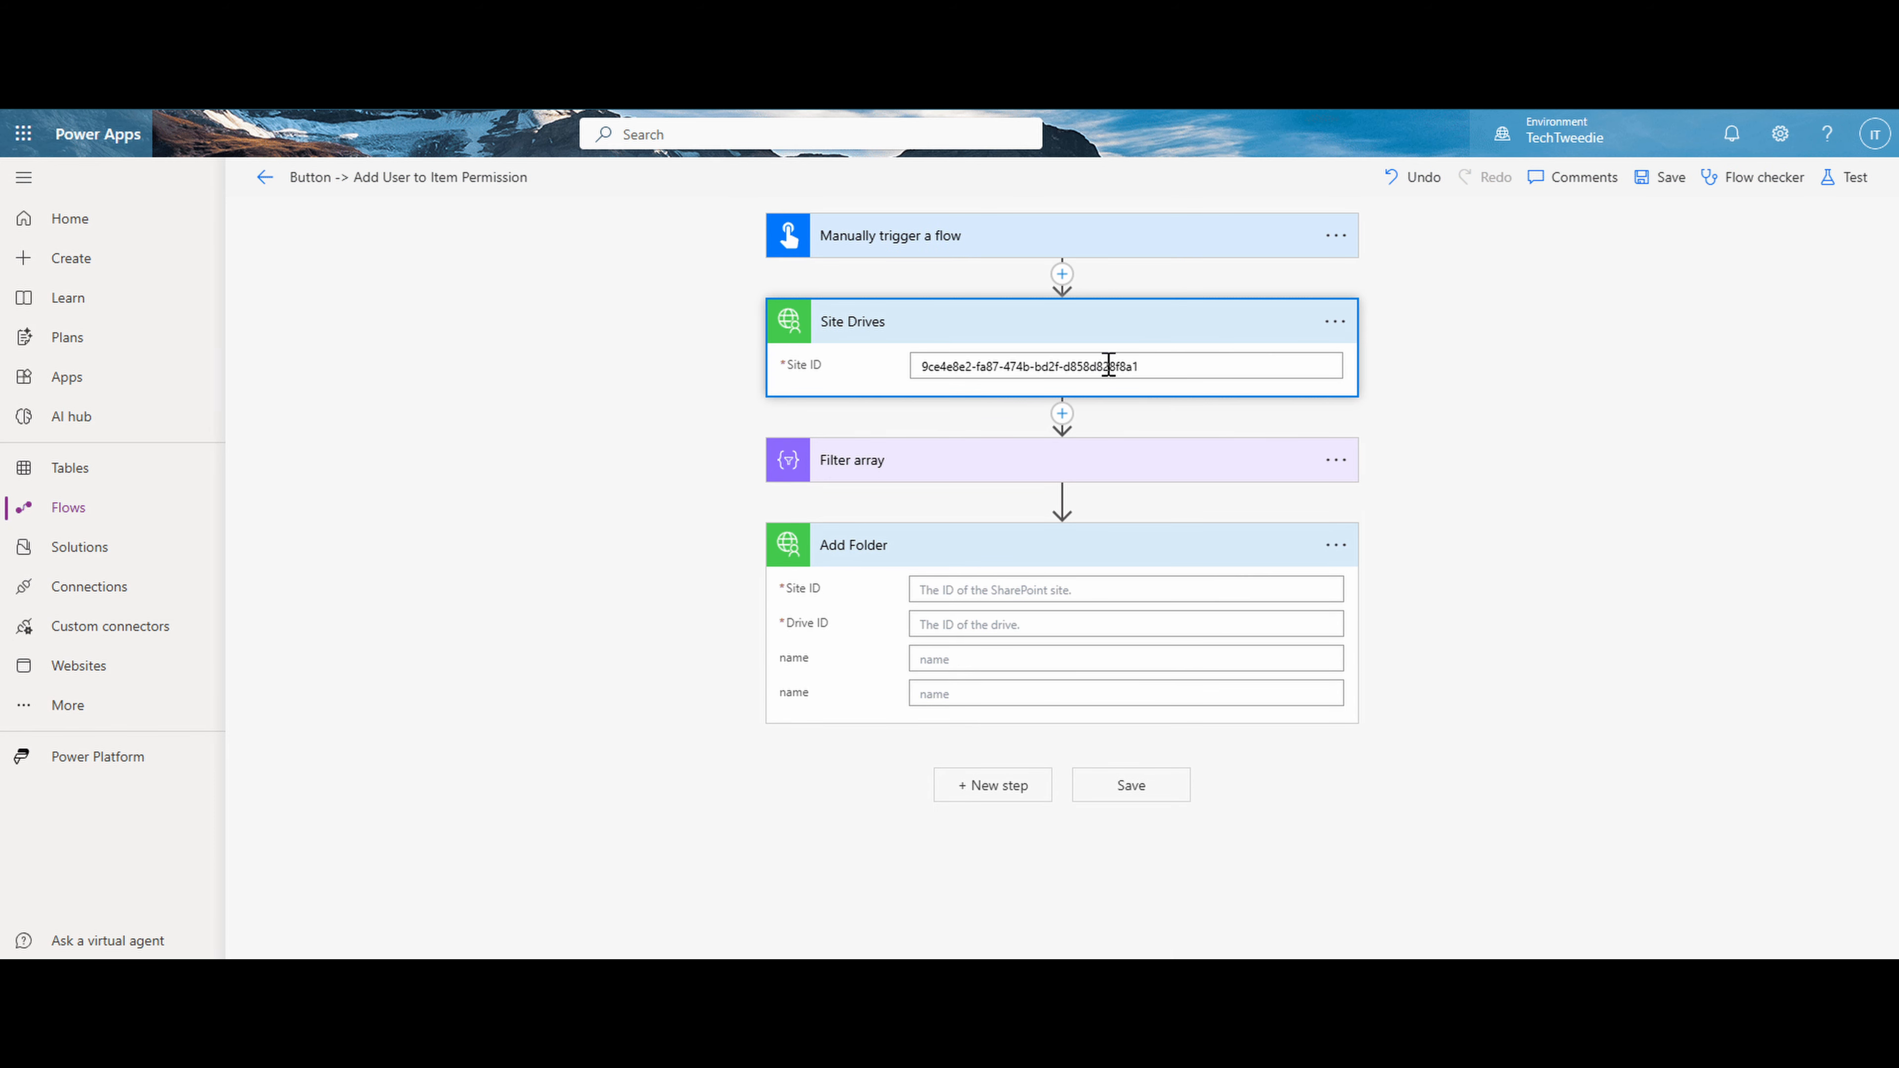
triple_click(1193, 365)
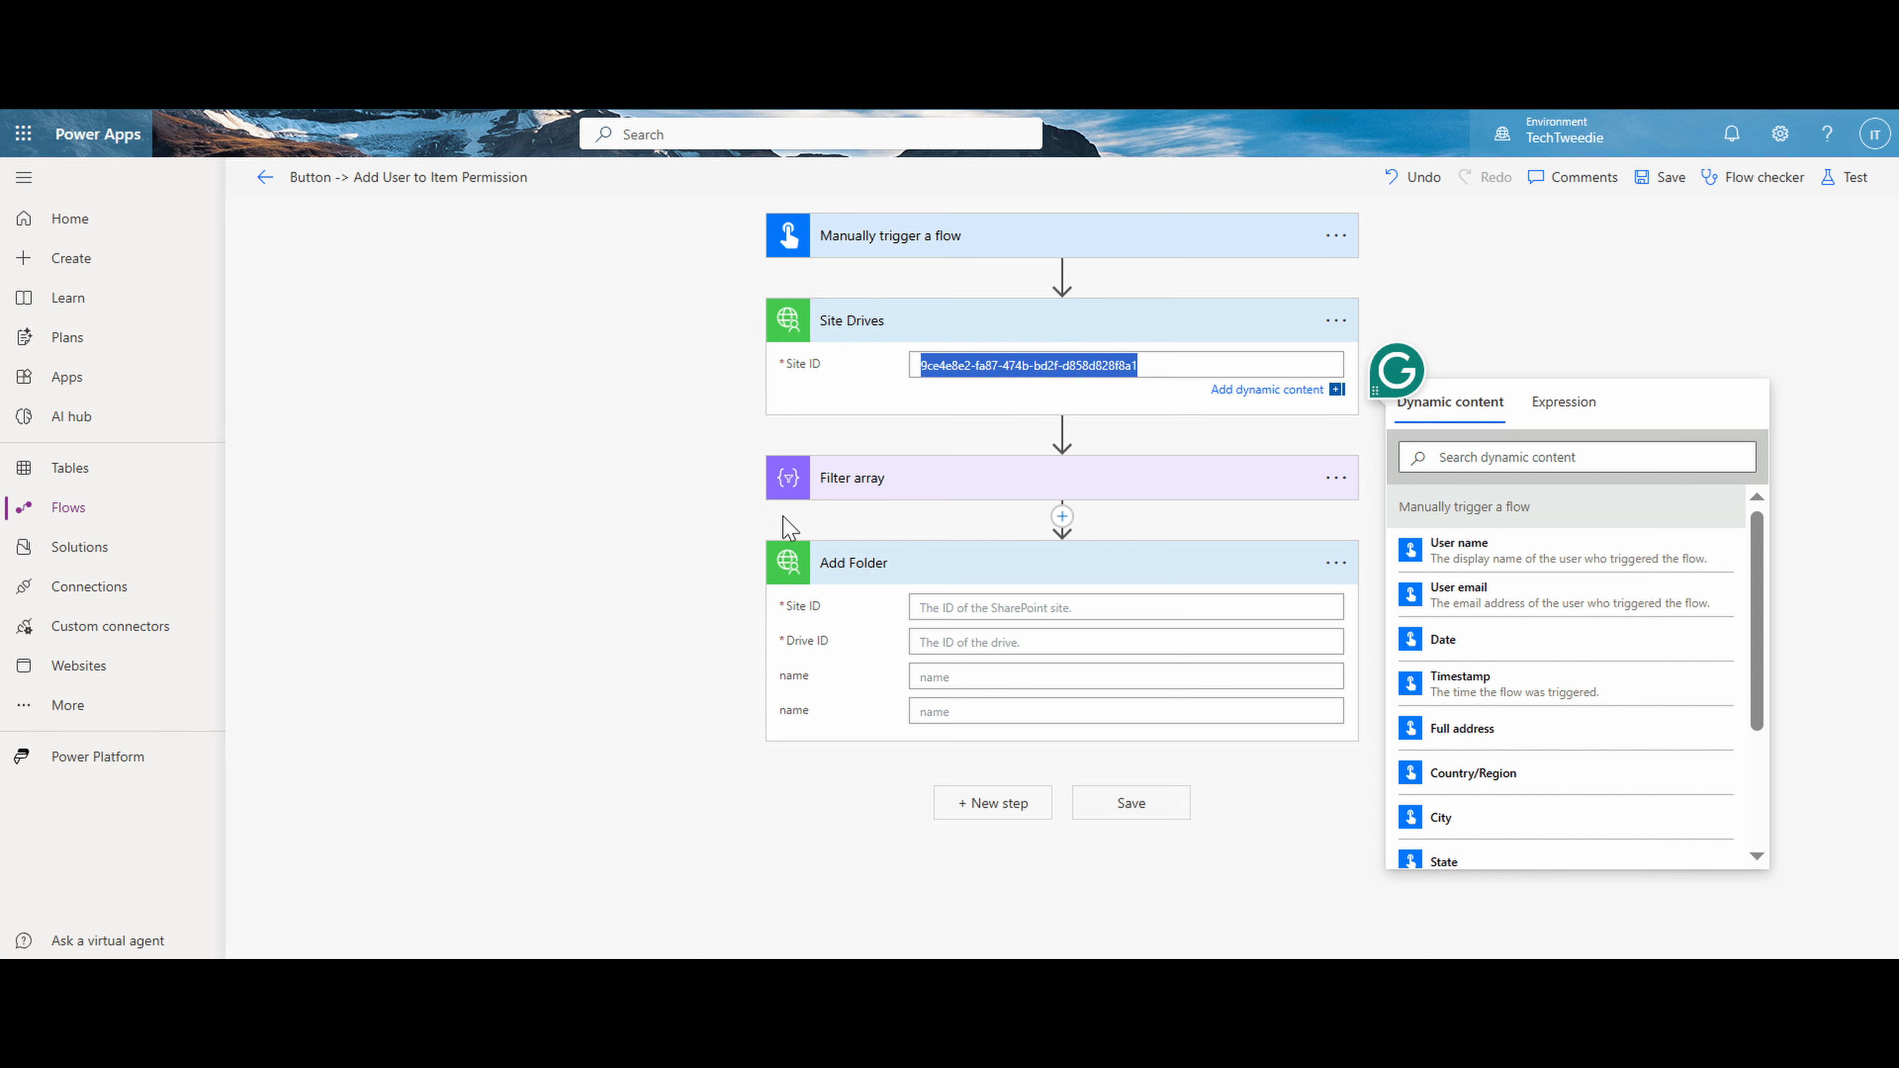
key(ctrl+c)
click(928, 605)
key(ctrl+v)
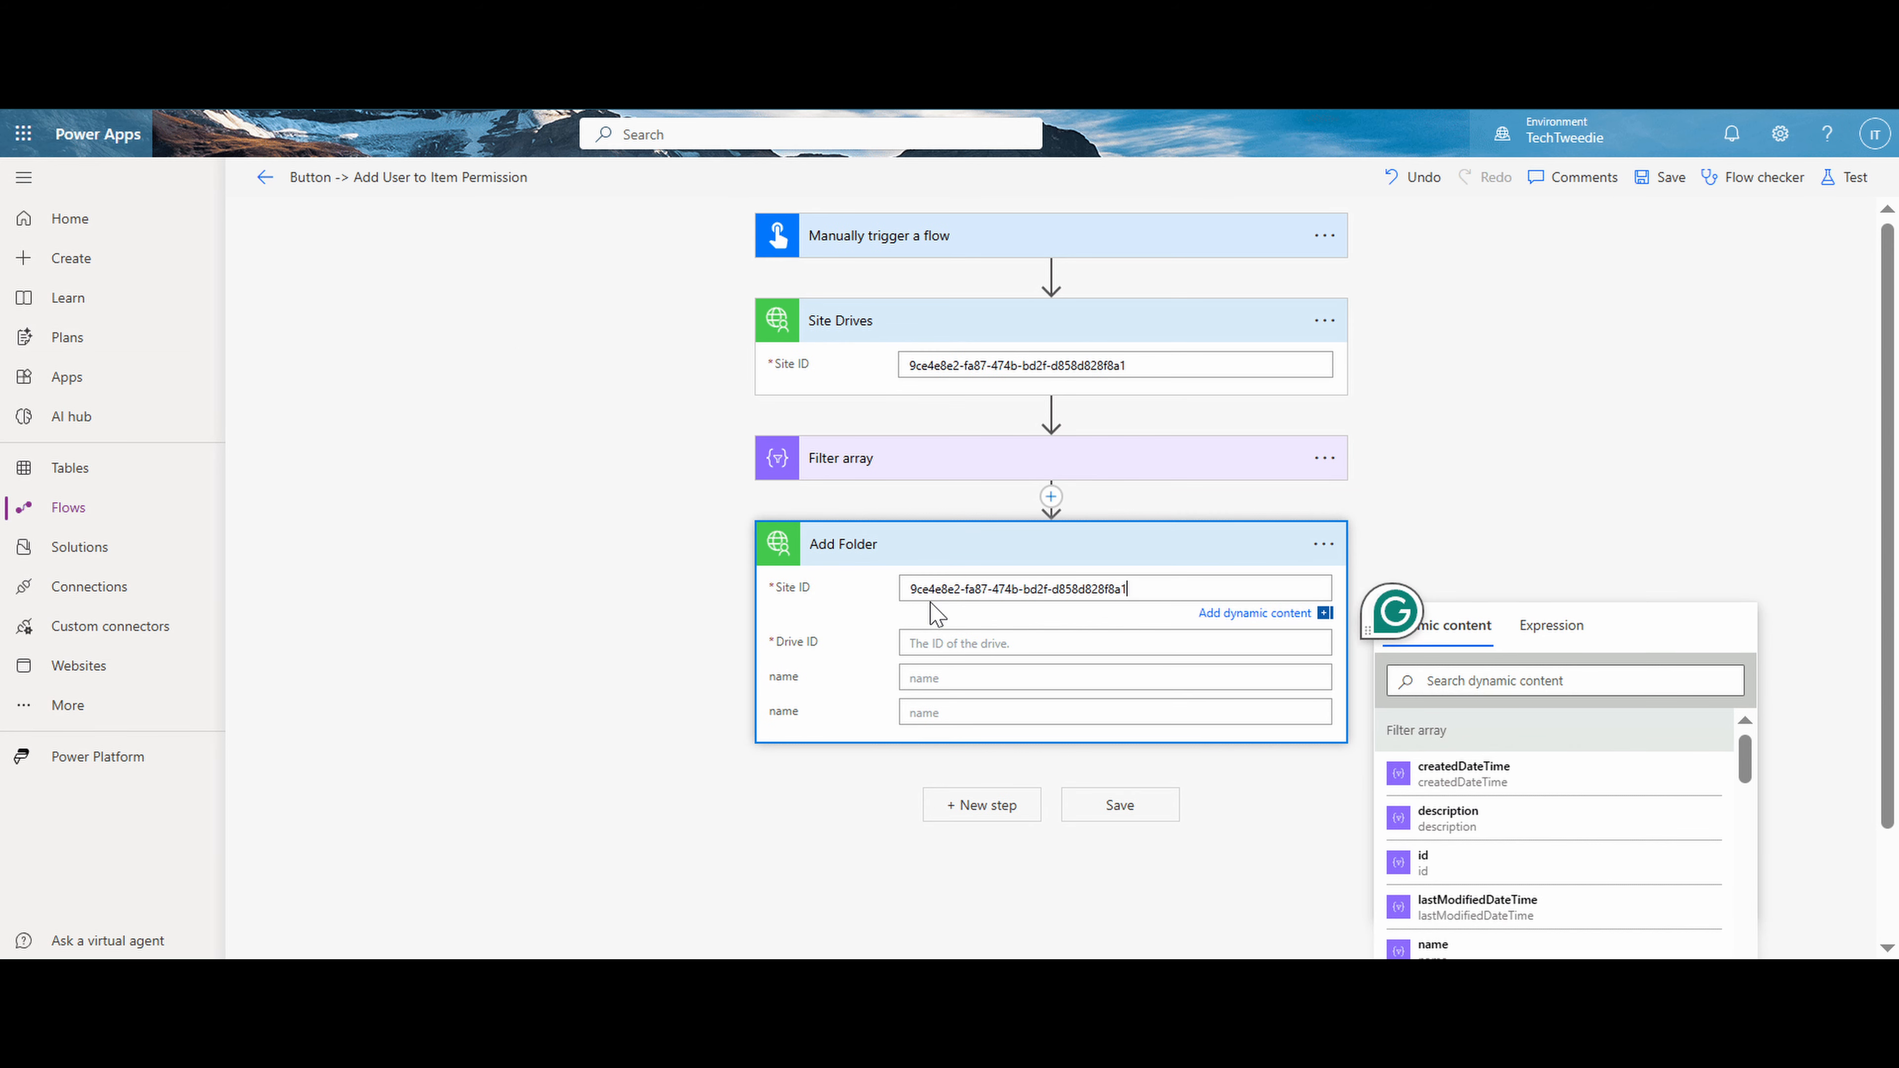
- Set the Drive ID of Add Folder to the id output of Filter array
click(965, 643)
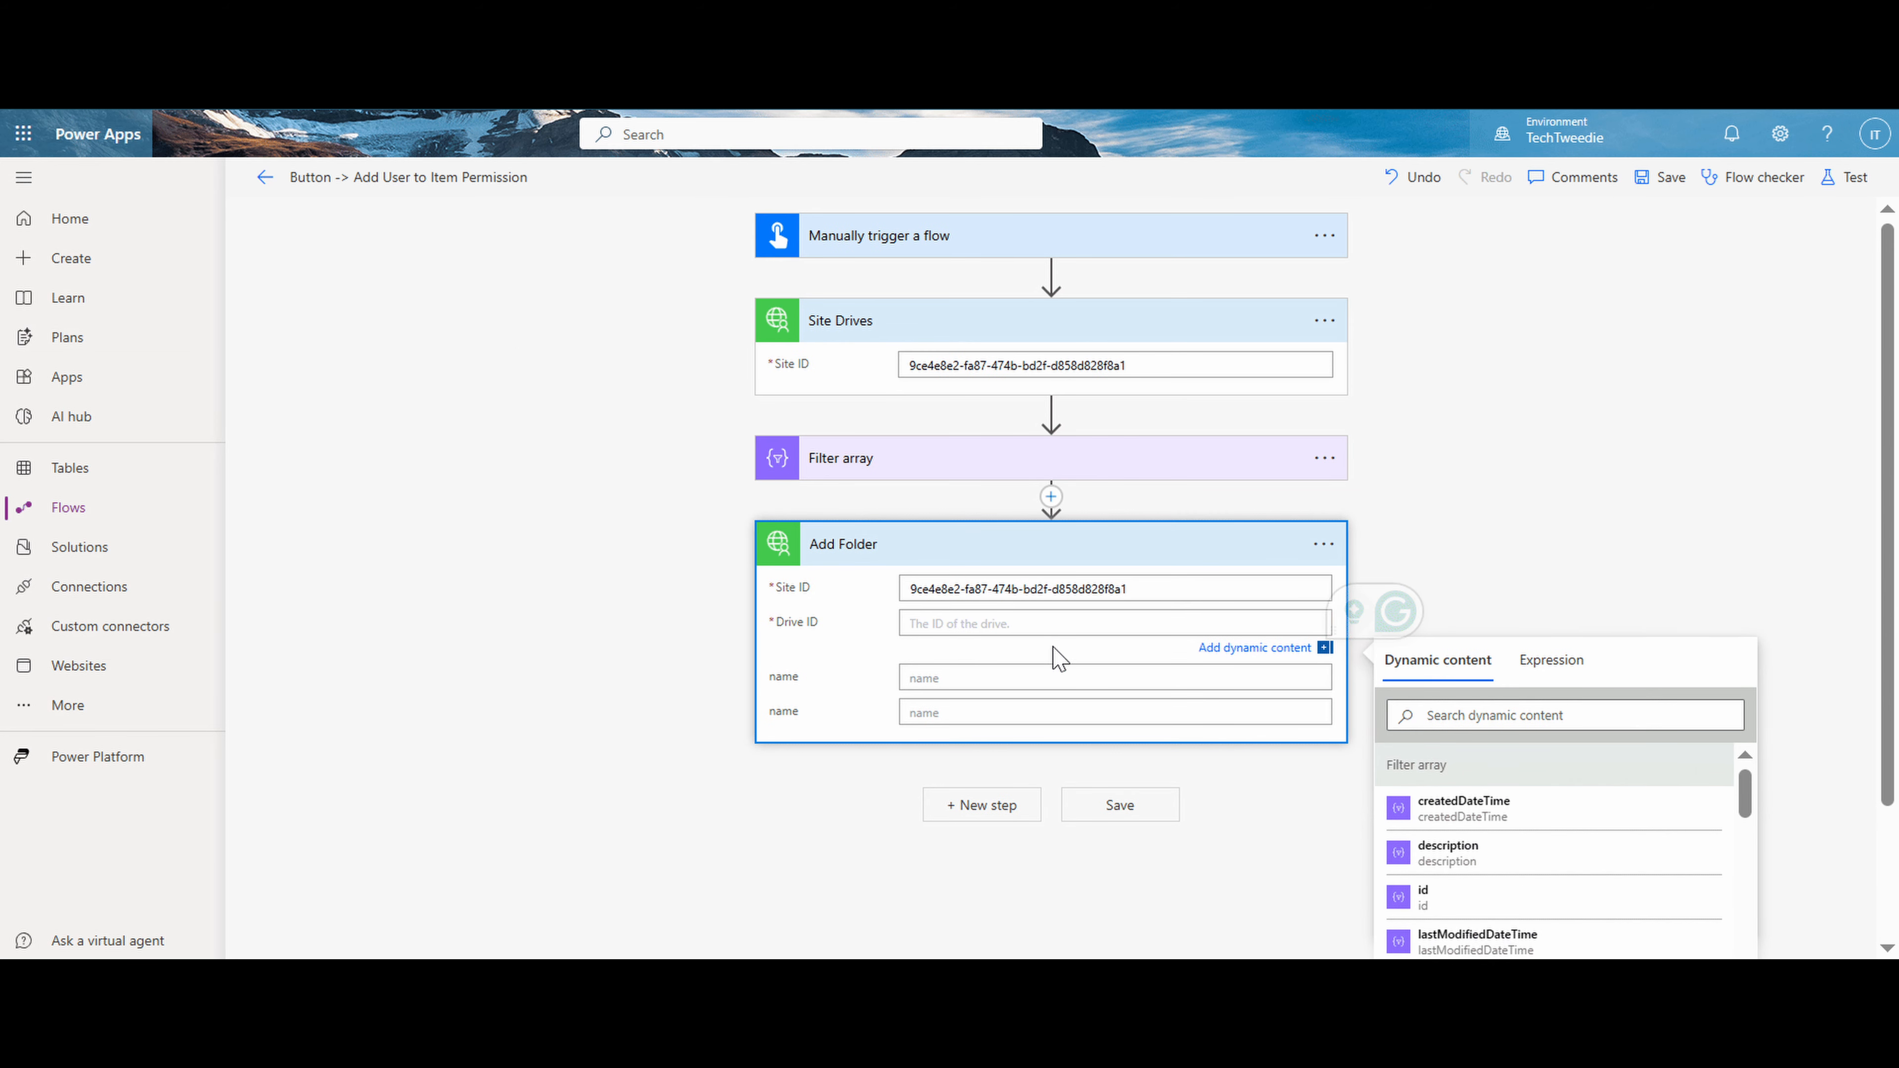
click(1458, 718)
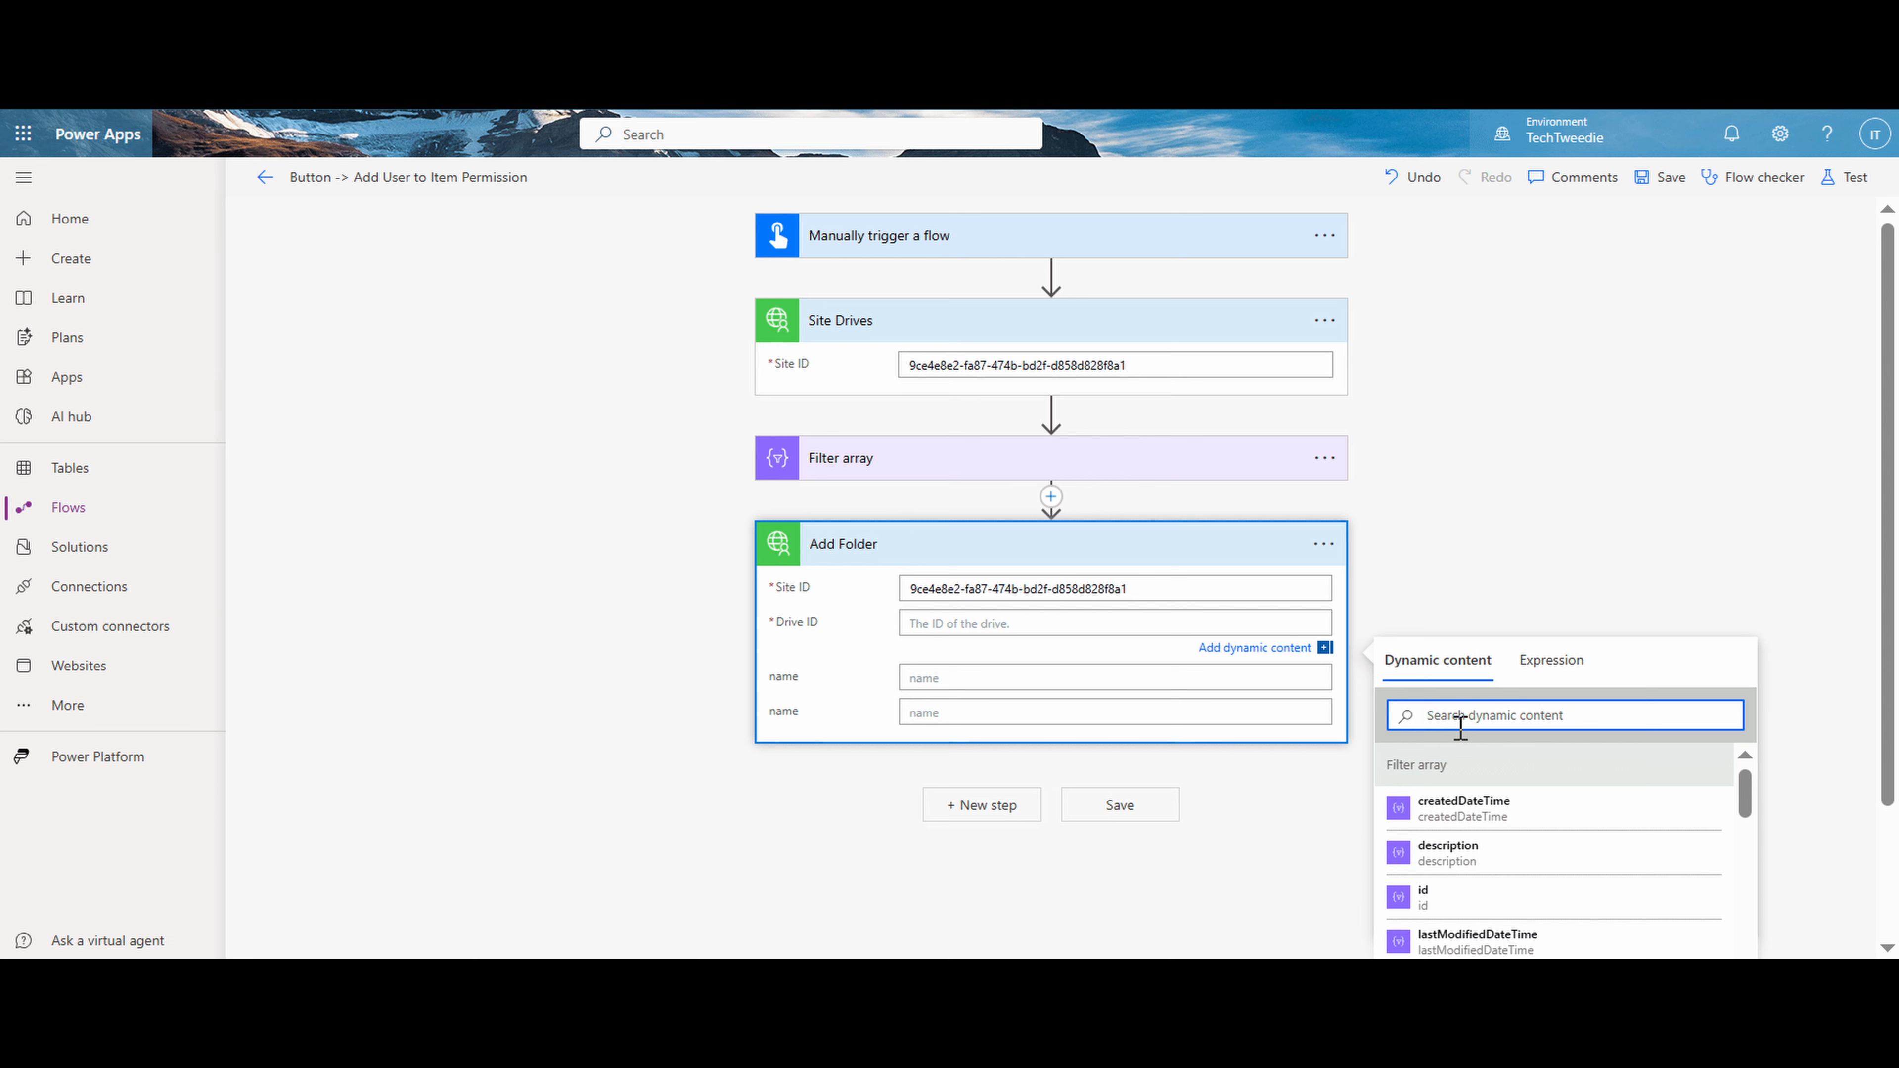
click(1440, 897)
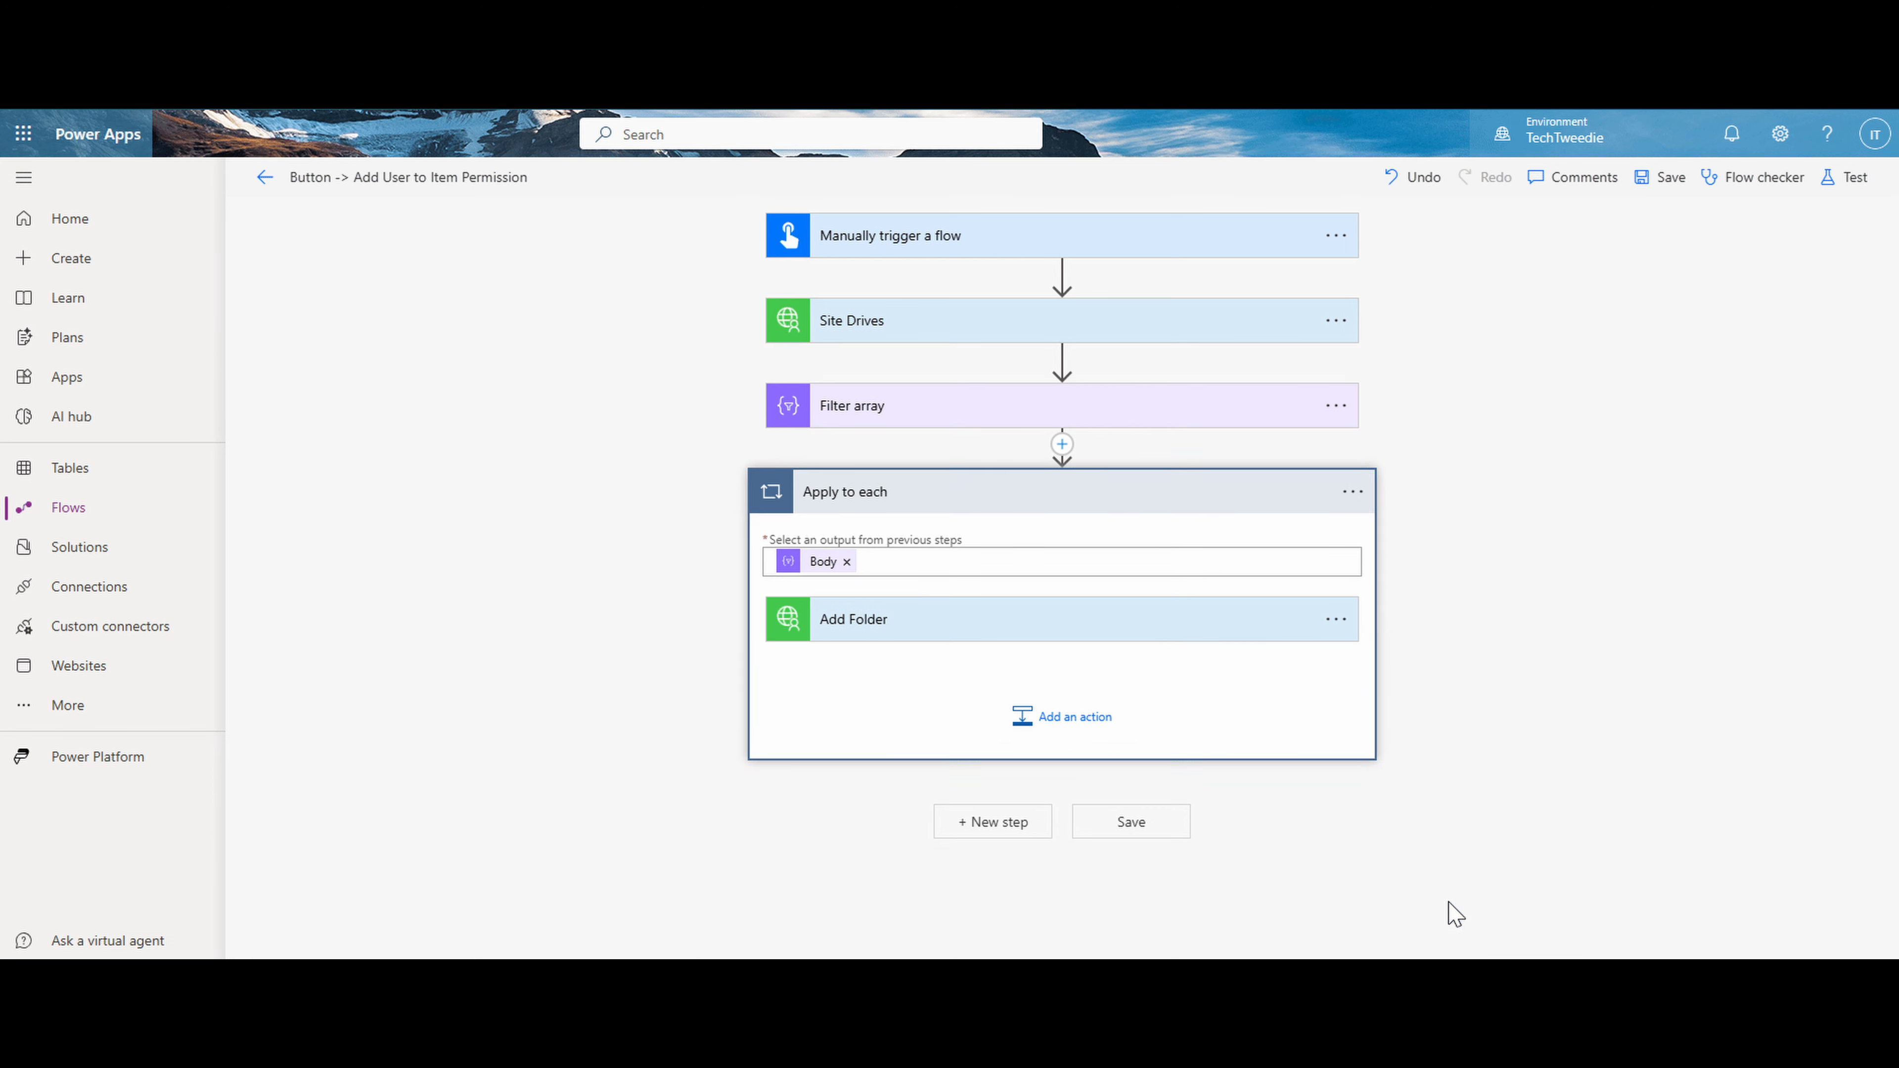
- Set both name fields of the Add Folder action inside Apply to each to test3
click(1155, 629)
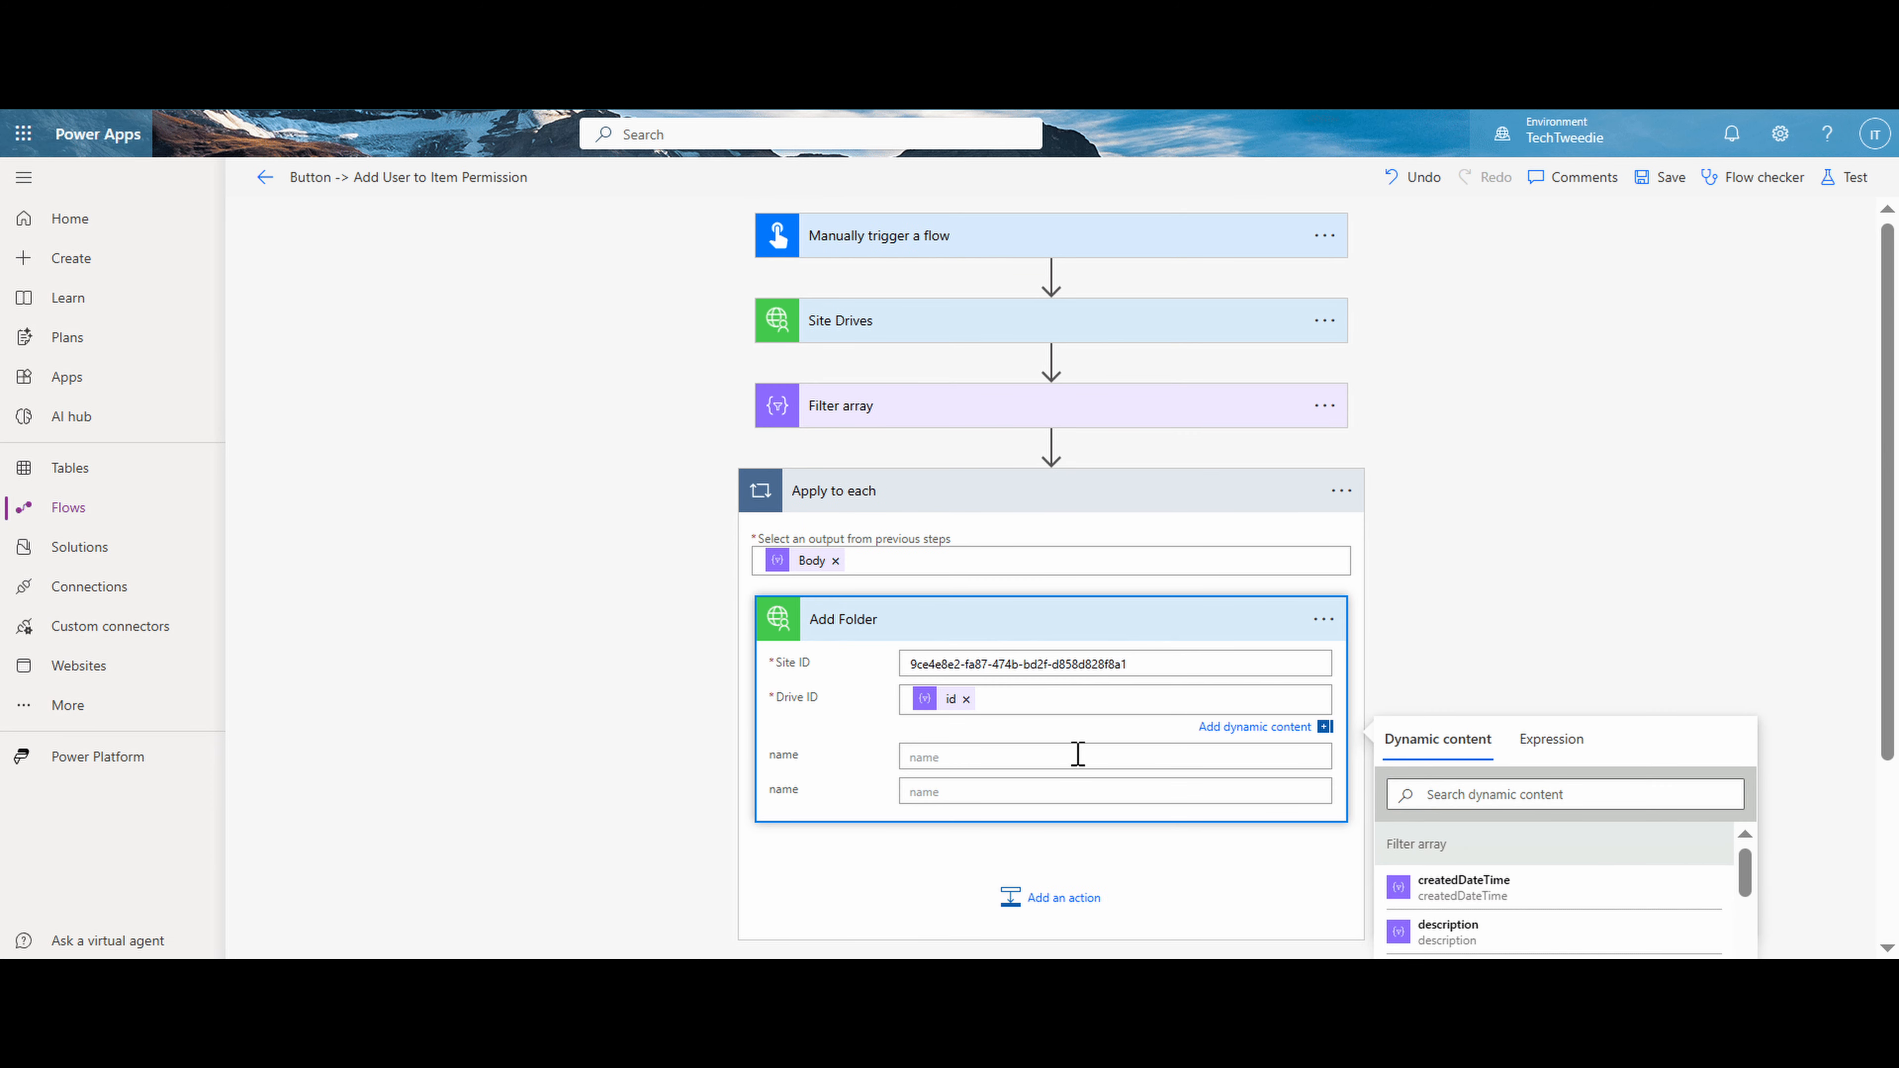
text(test)
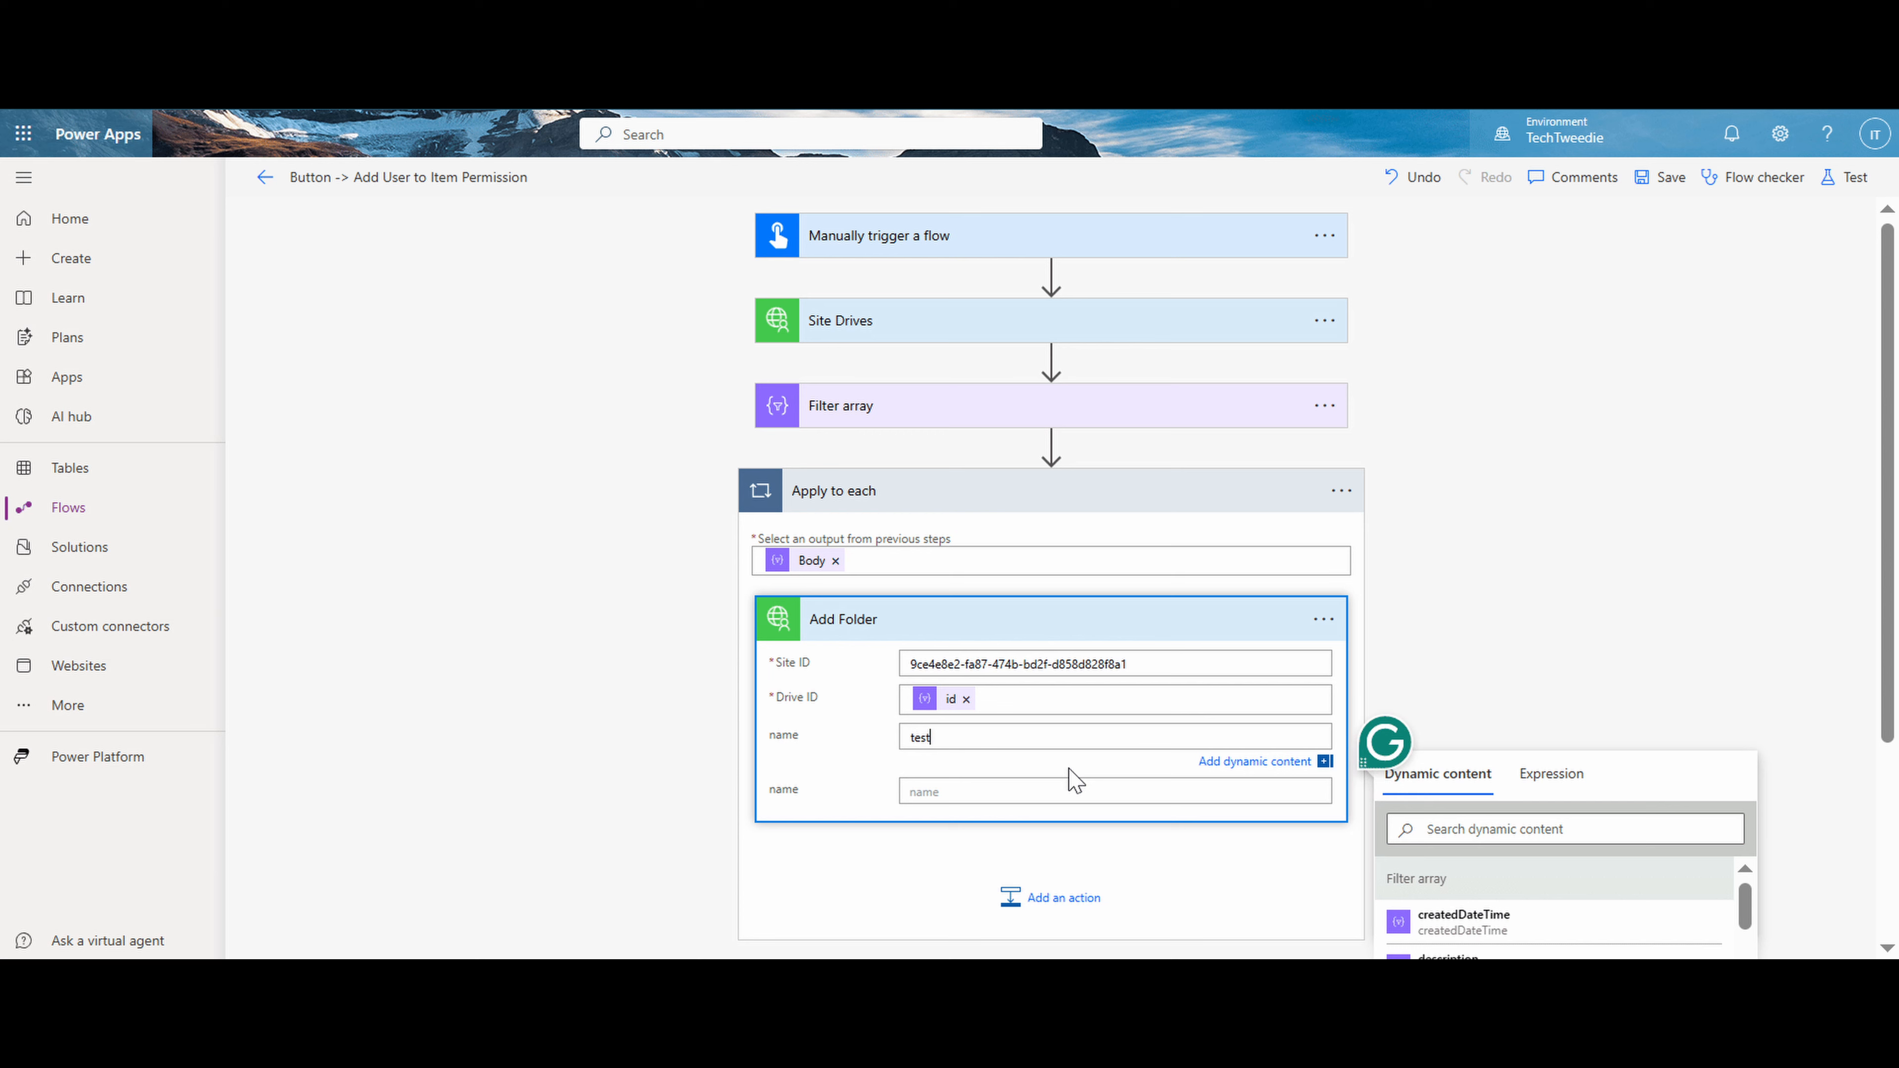
text(3)
click(1053, 787)
text(test3)
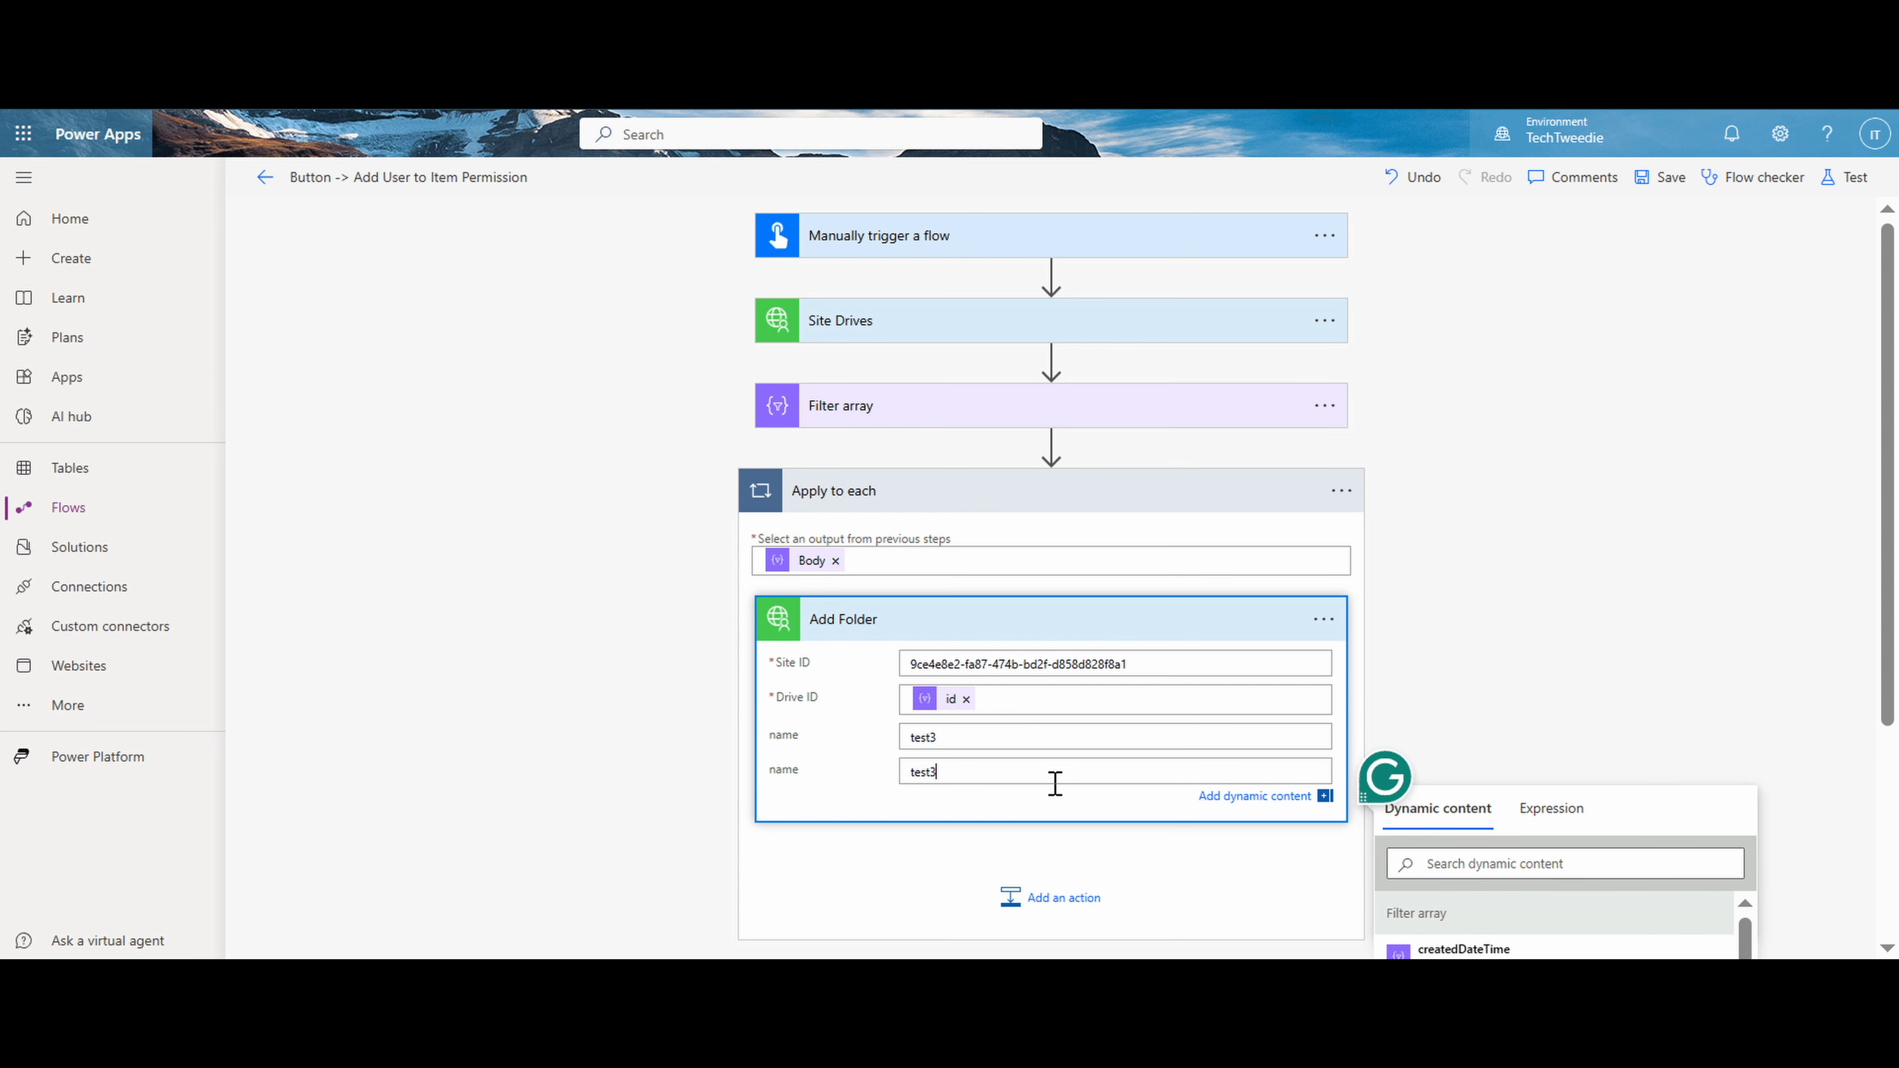
- Save the flow with the configured Add Folder action and run a manual test
click(1666, 179)
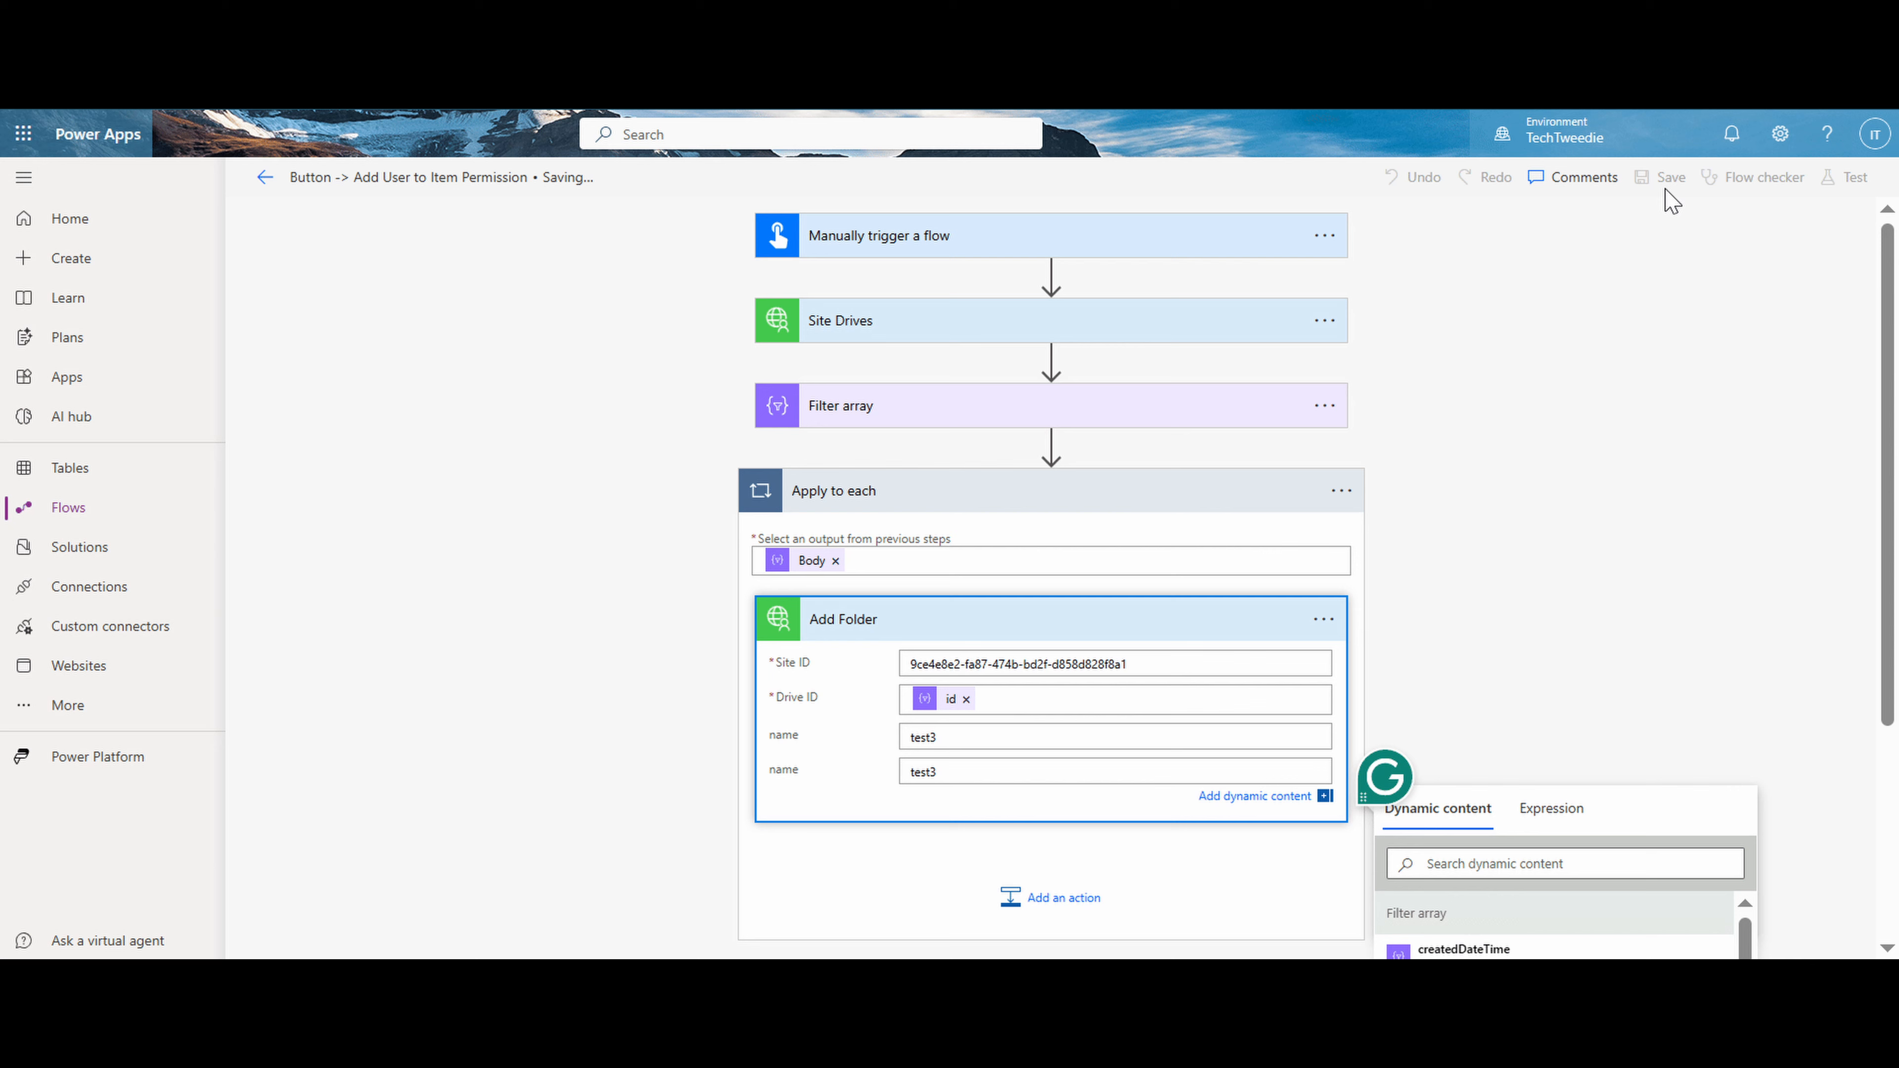
click(1852, 186)
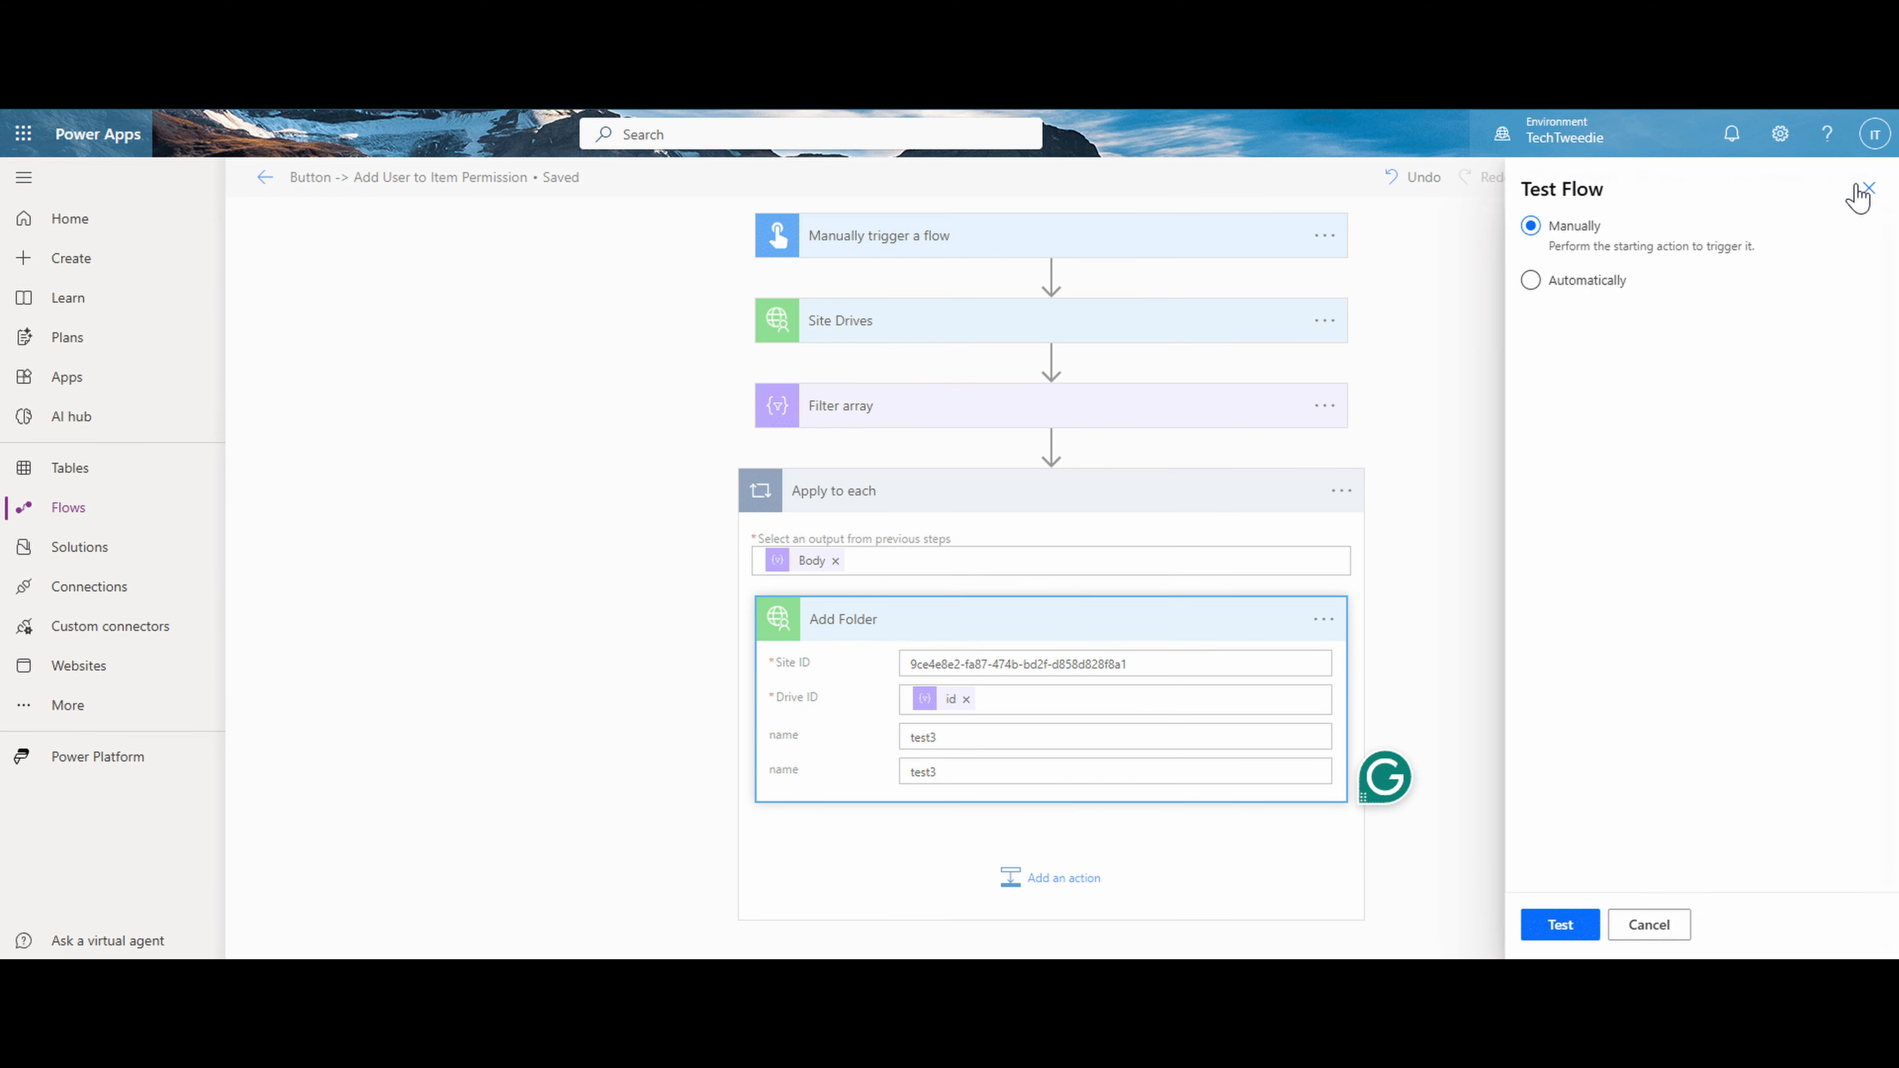
click(1562, 927)
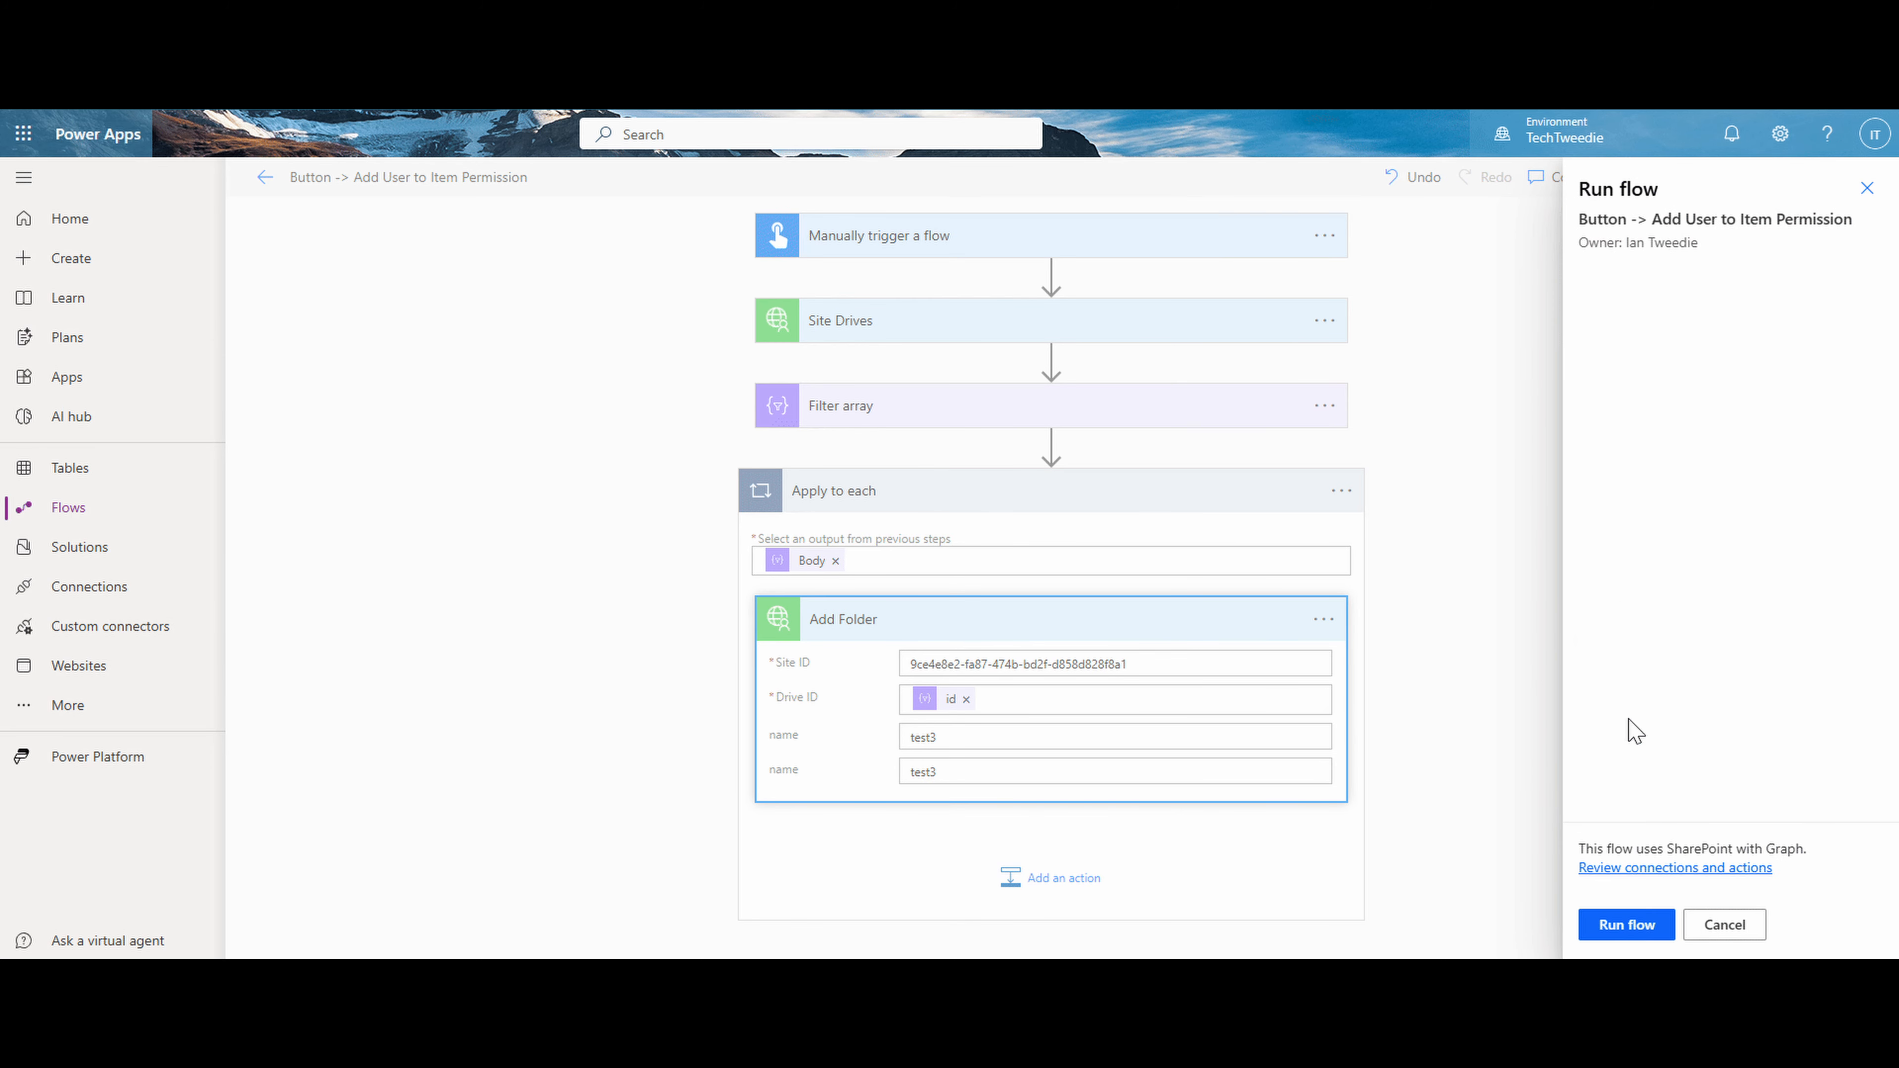
click(1641, 938)
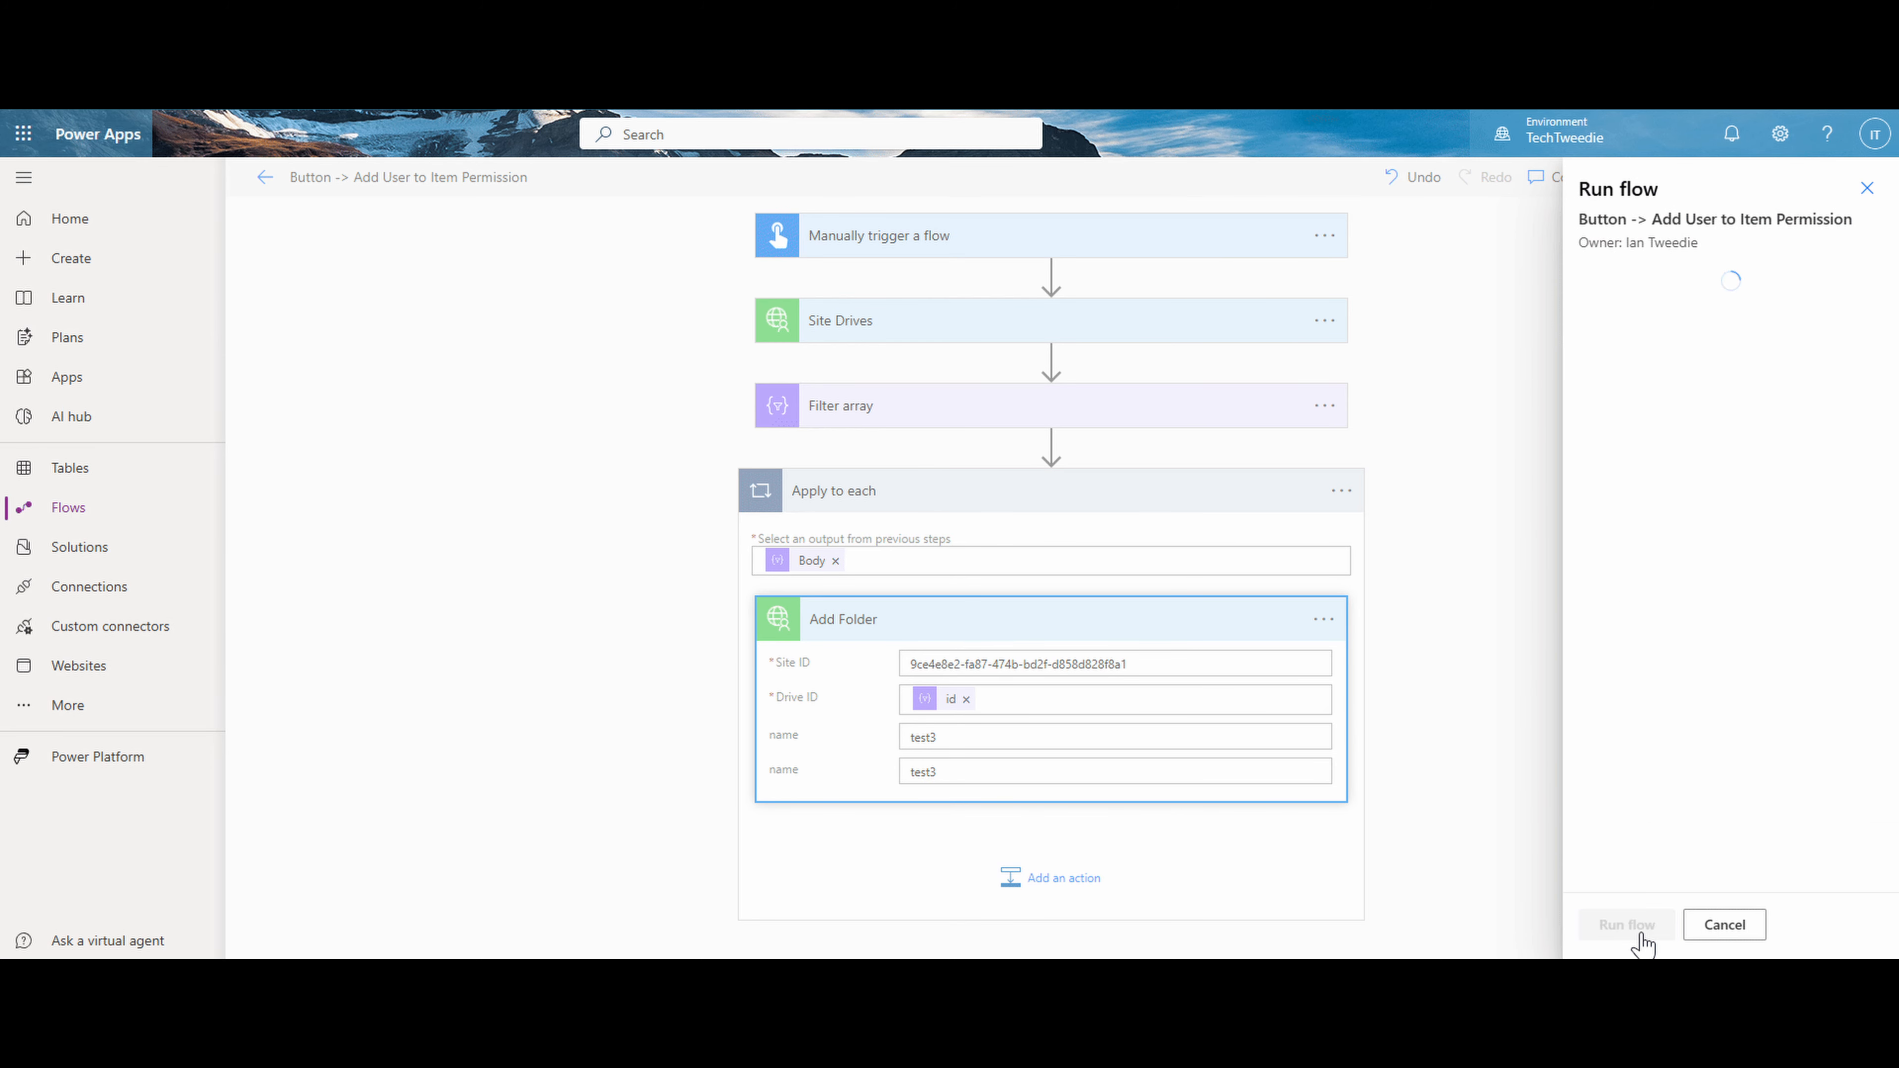
click(1640, 934)
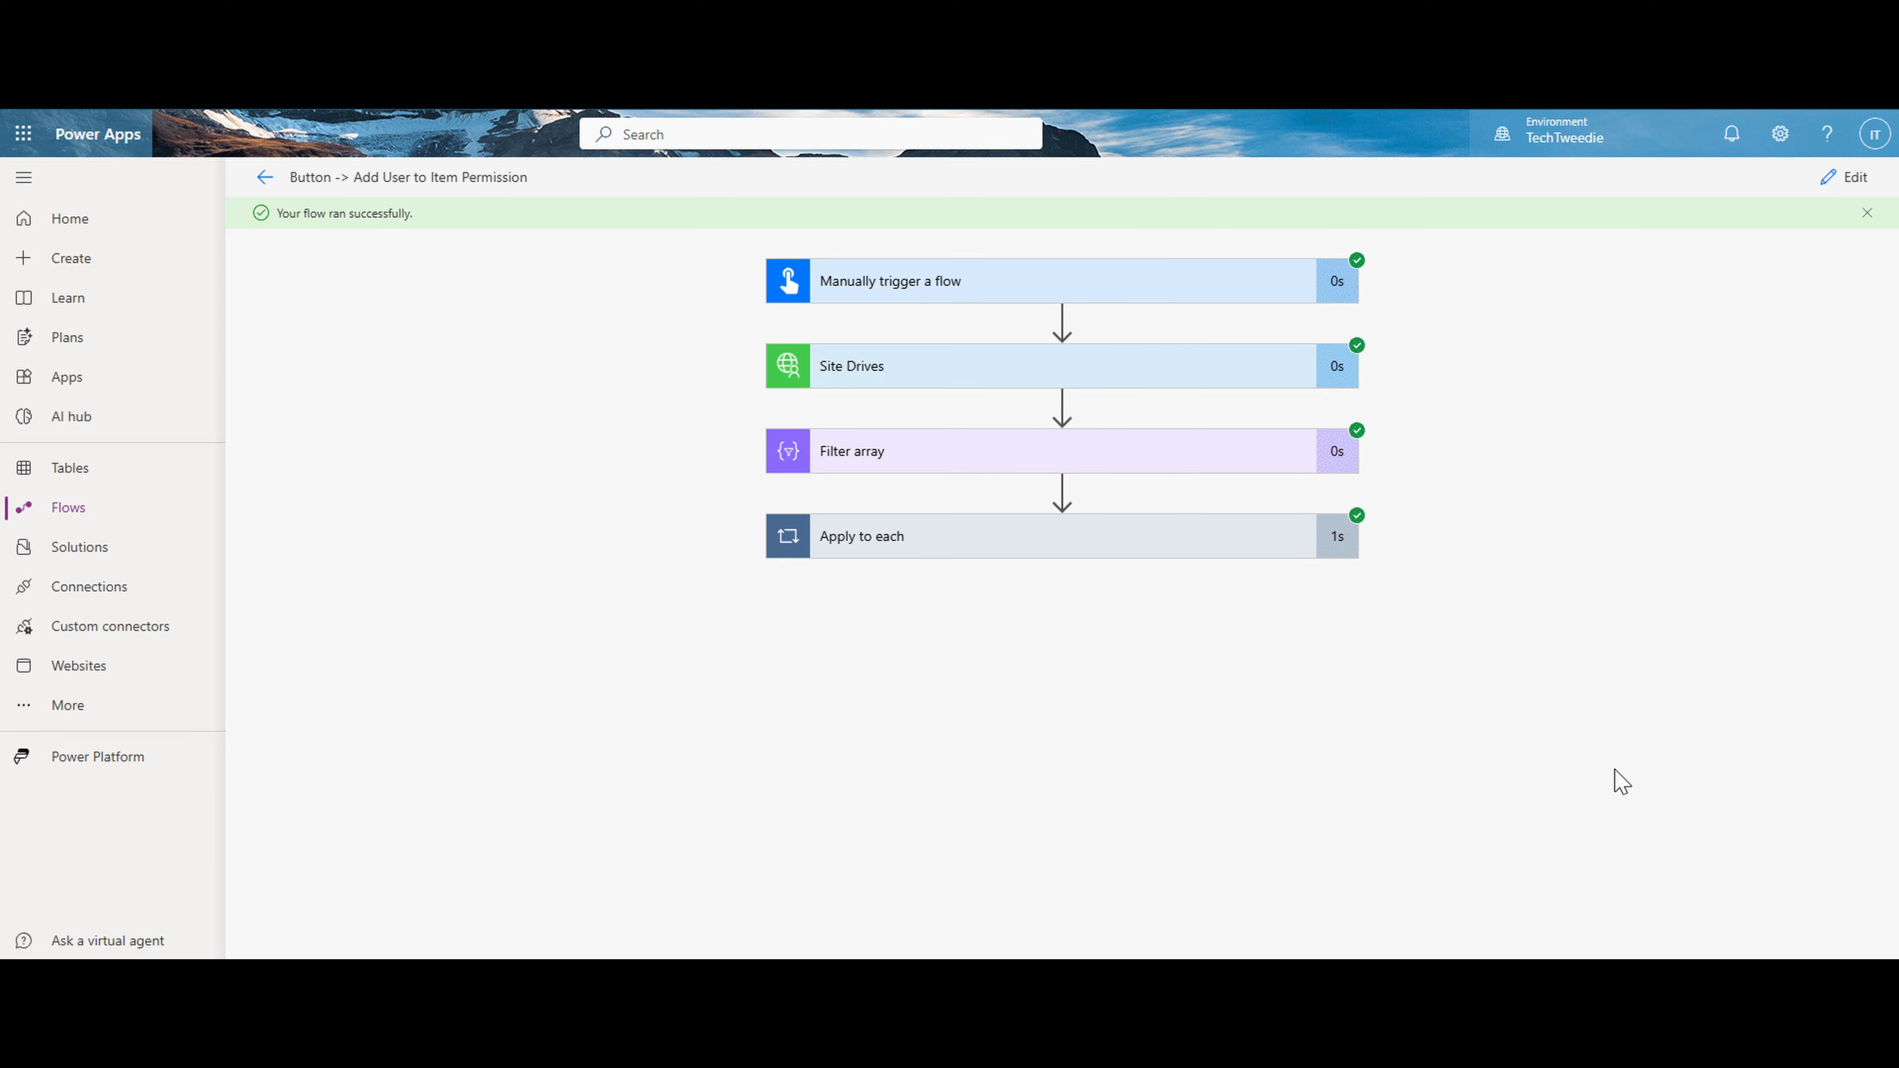
- Examine the Add Folder run details, then check the SharePoint test library for the test3 folder
click(1238, 558)
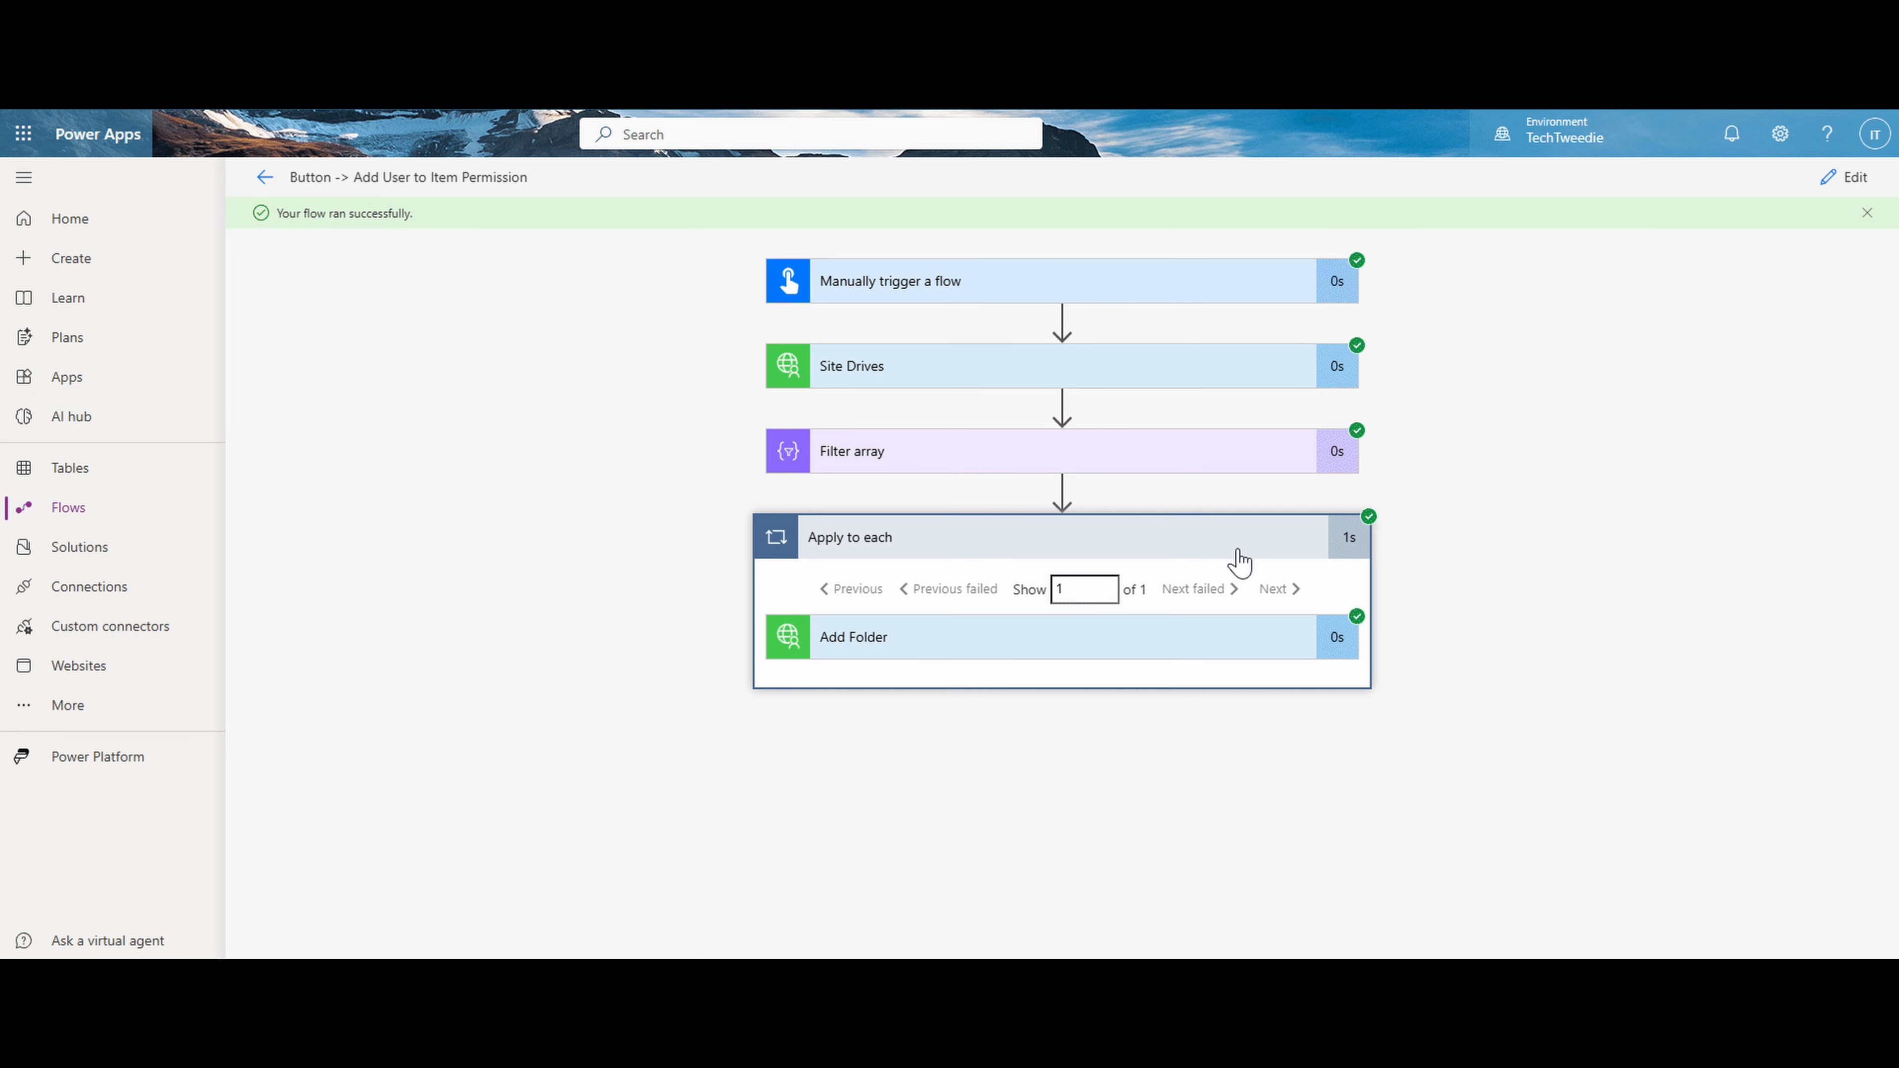
click(1171, 642)
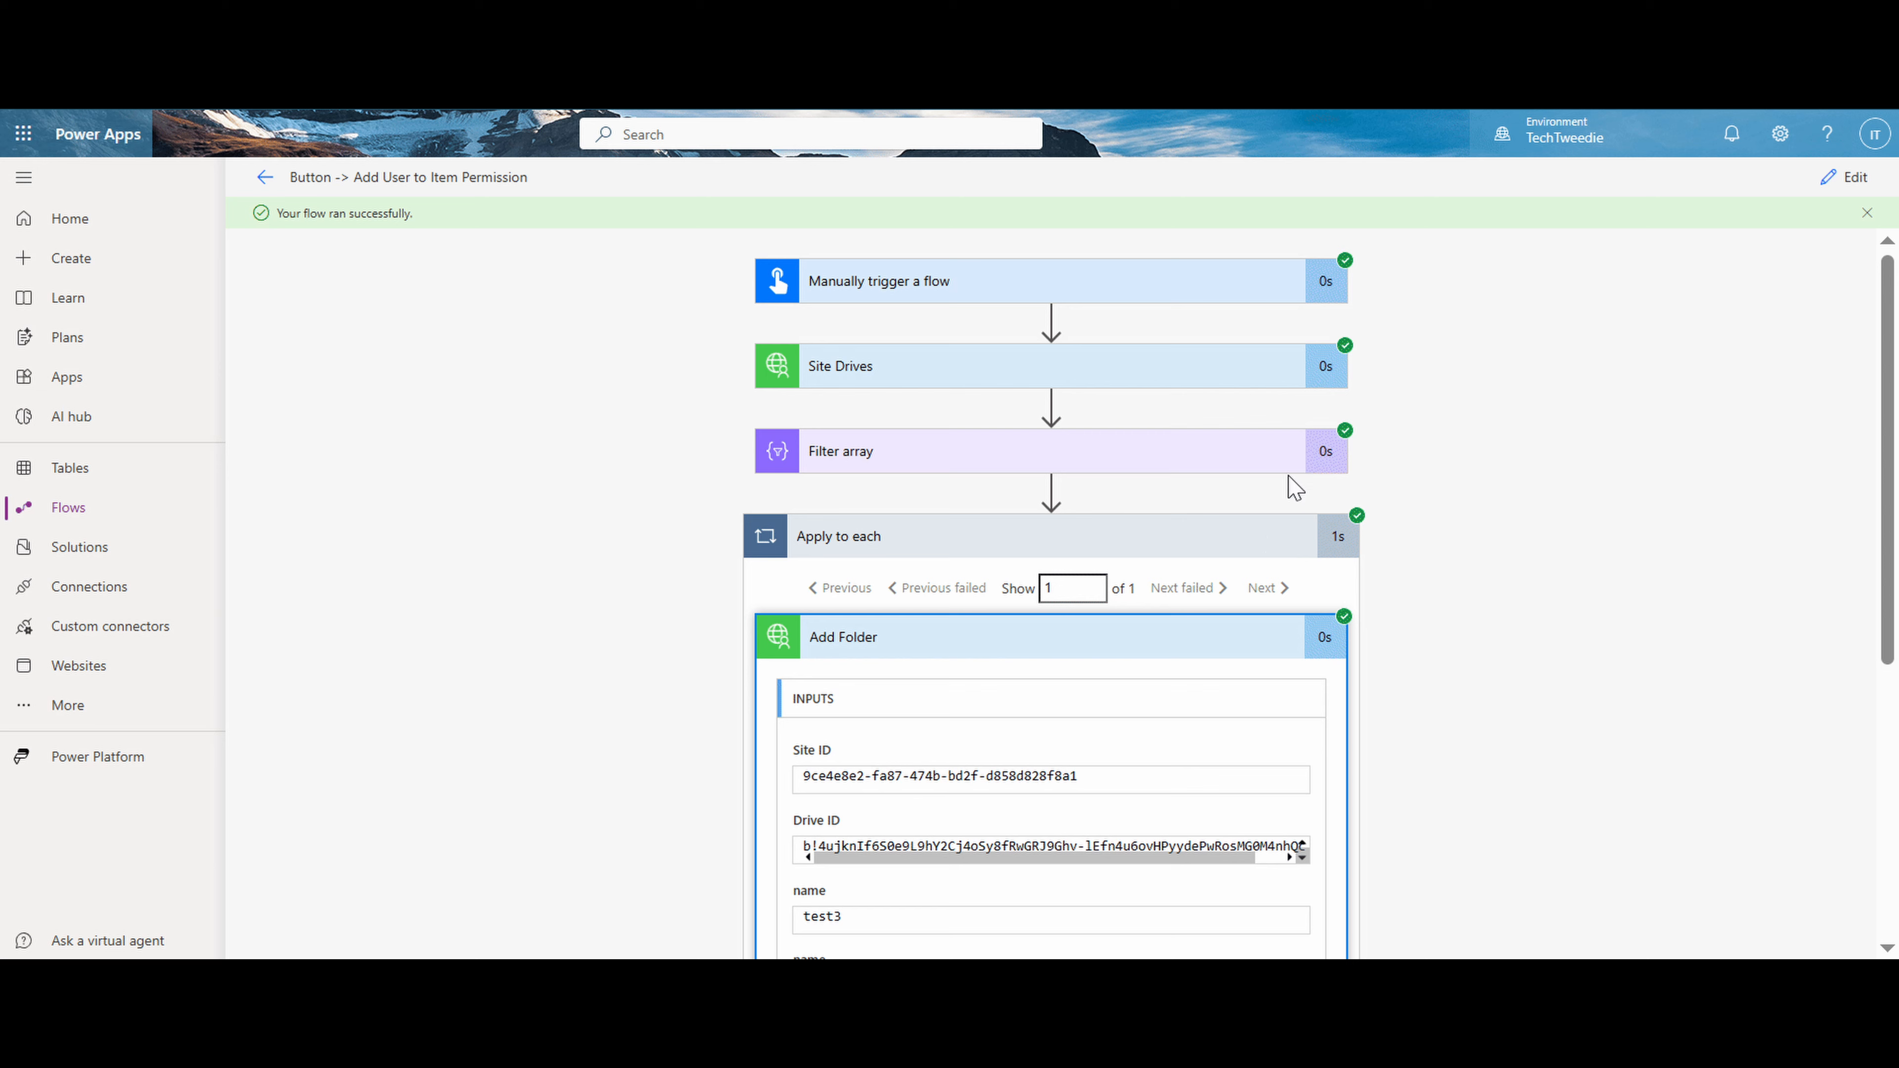
key(ctrl+Tab)
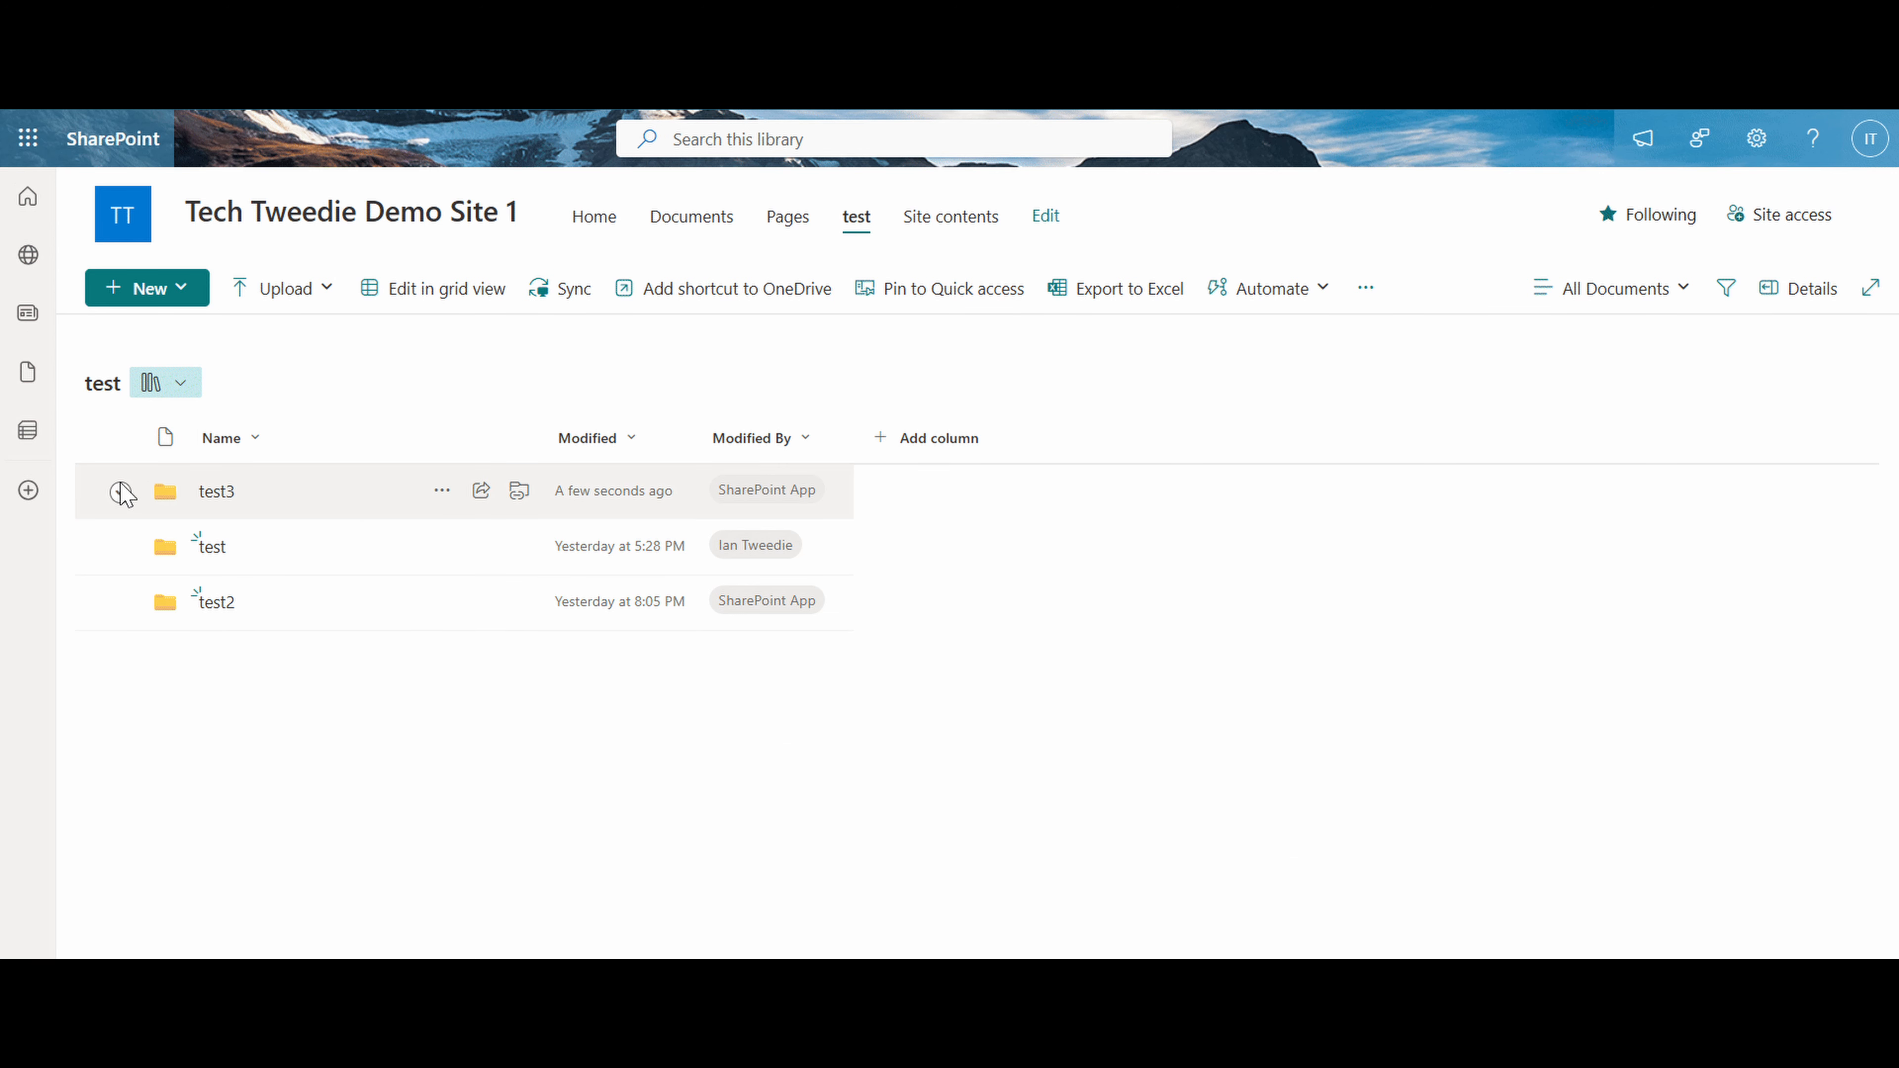
click(119, 492)
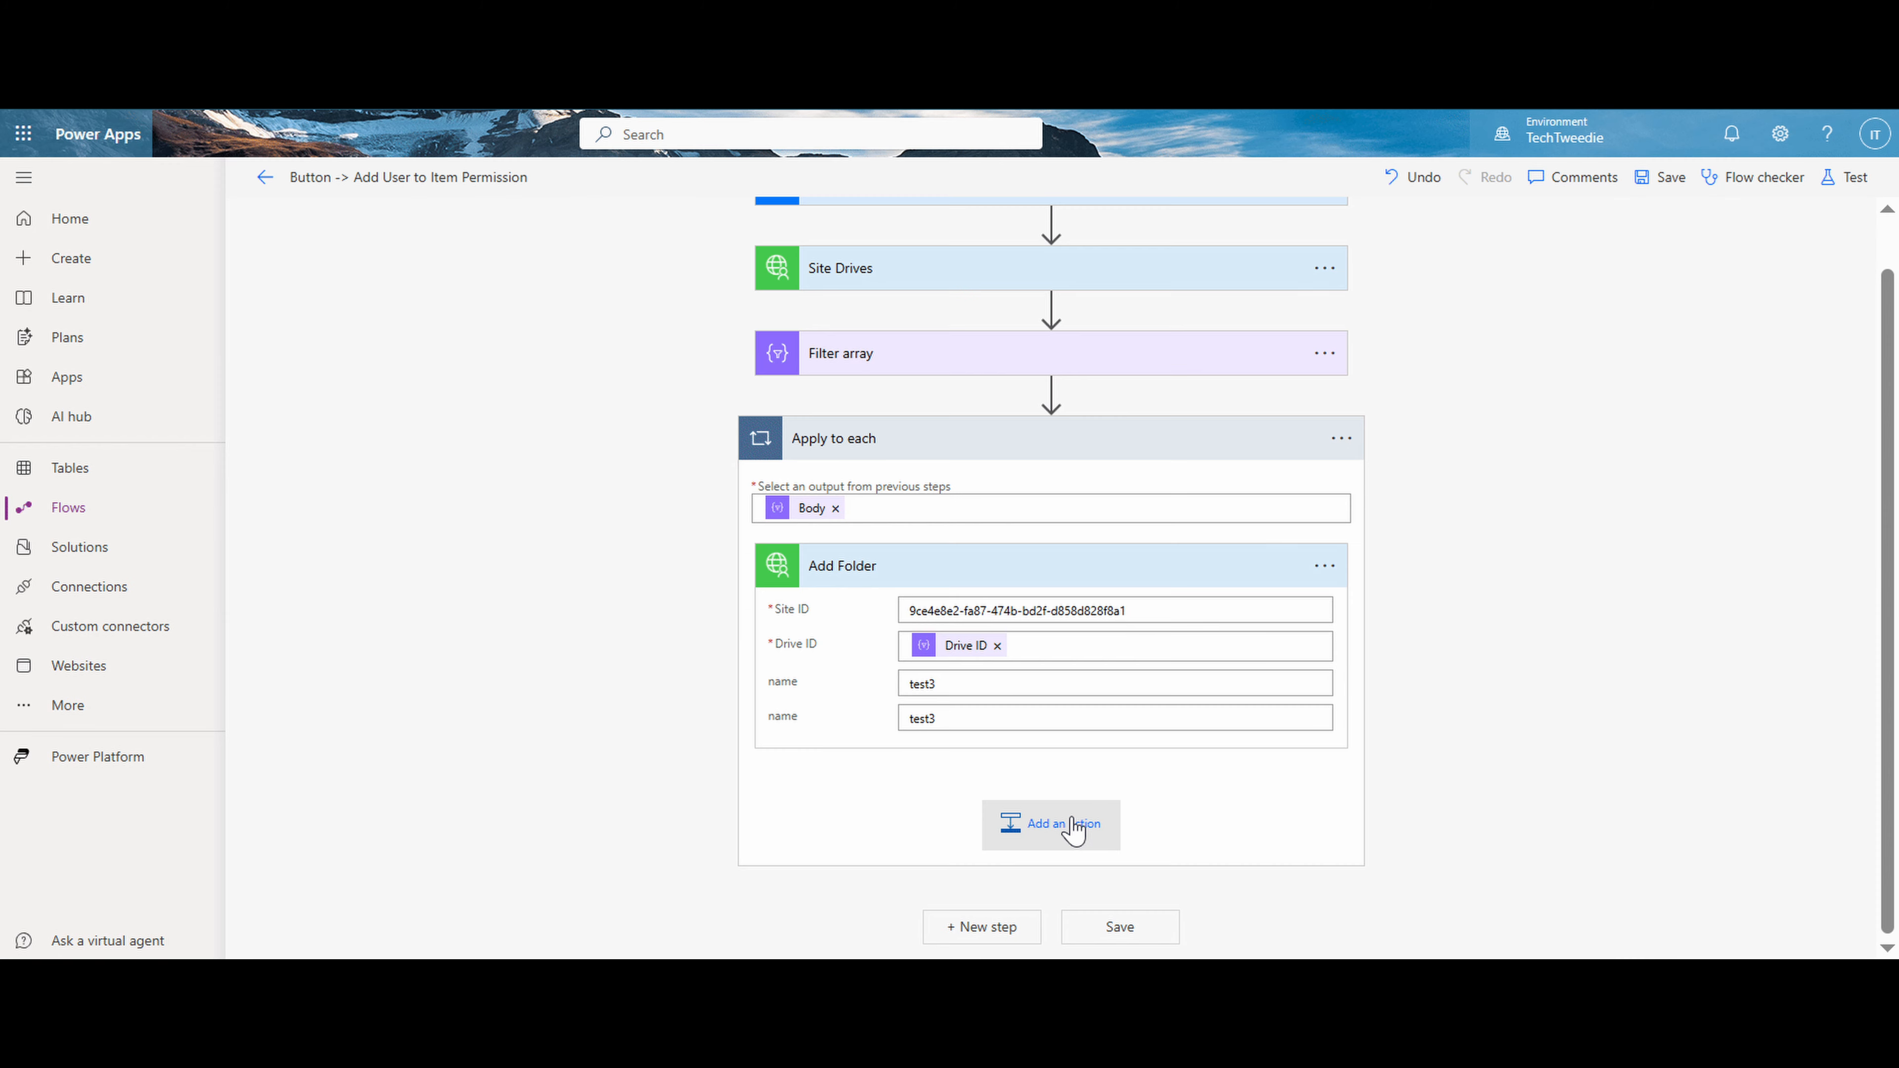
- Add the Add User to Item Permission action from the SharePoint with Graph custom connector after Add Folder, inside Apply to each
click(1074, 825)
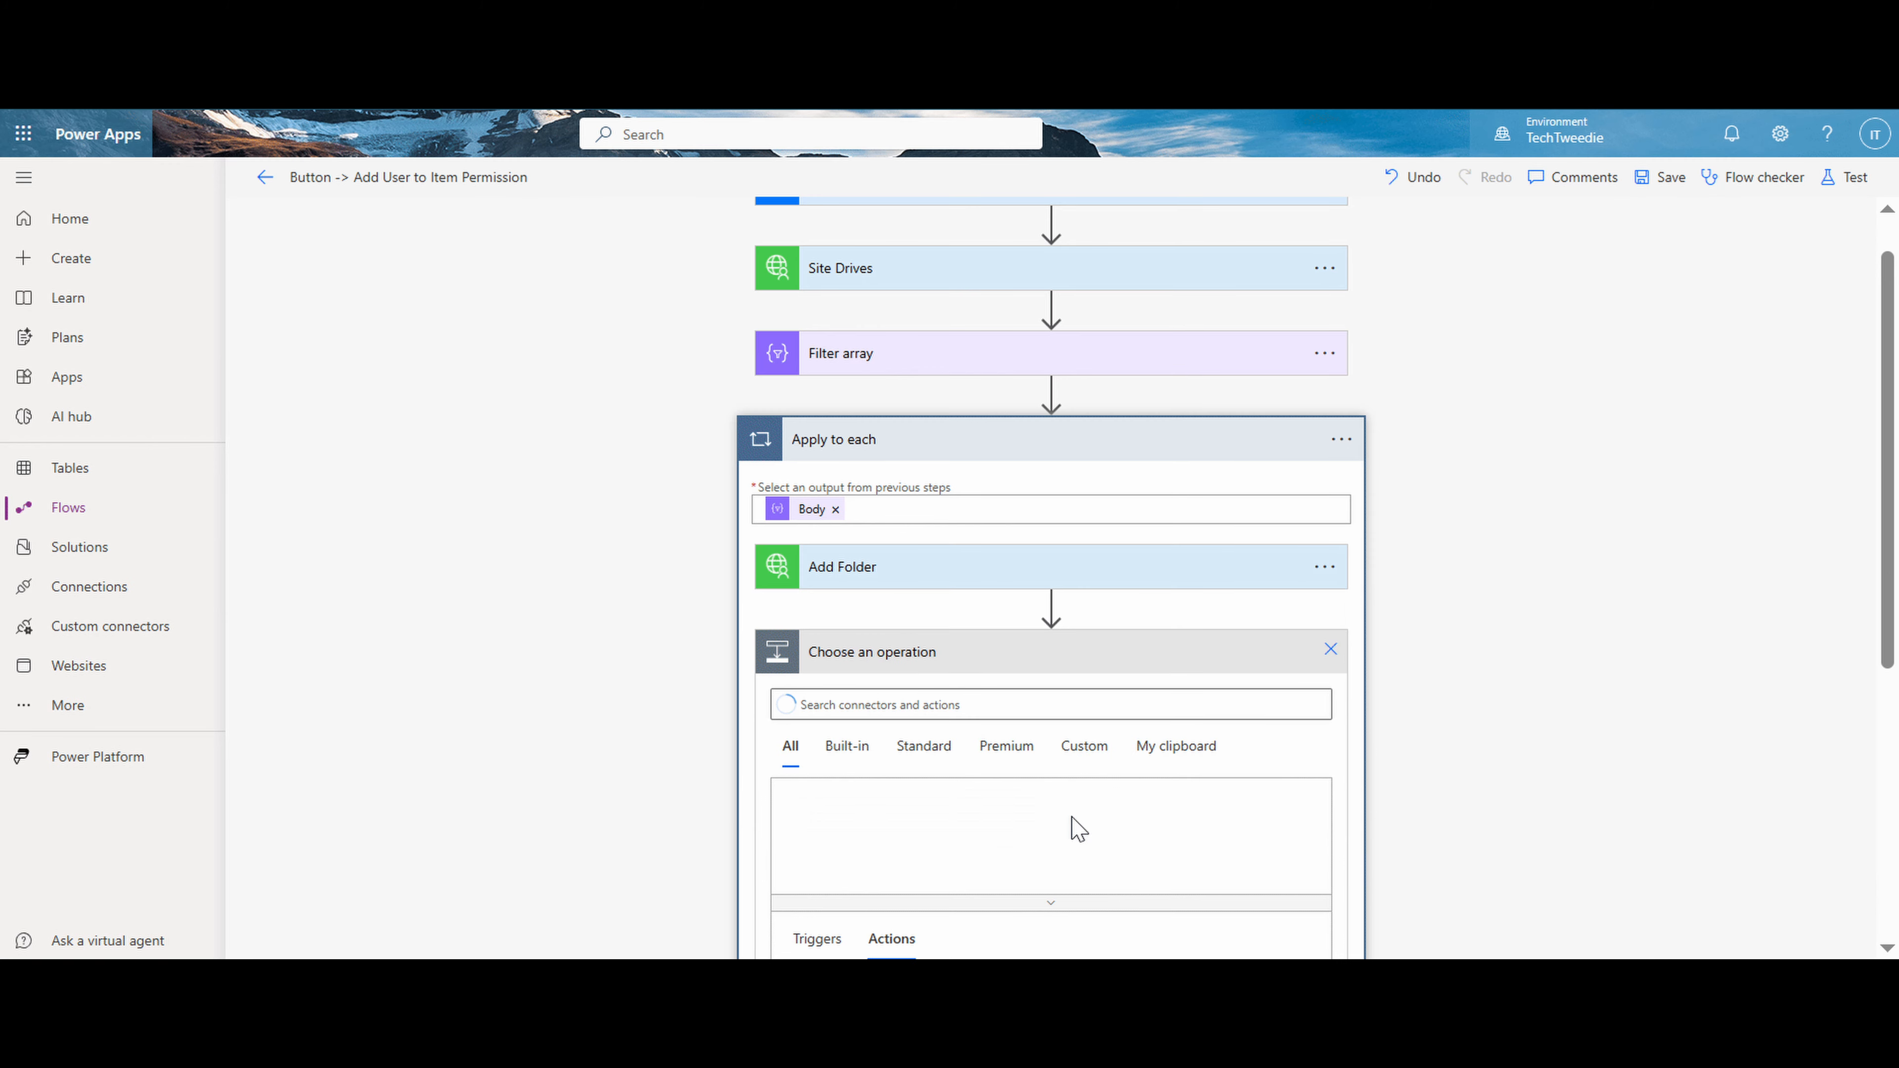
click(1084, 747)
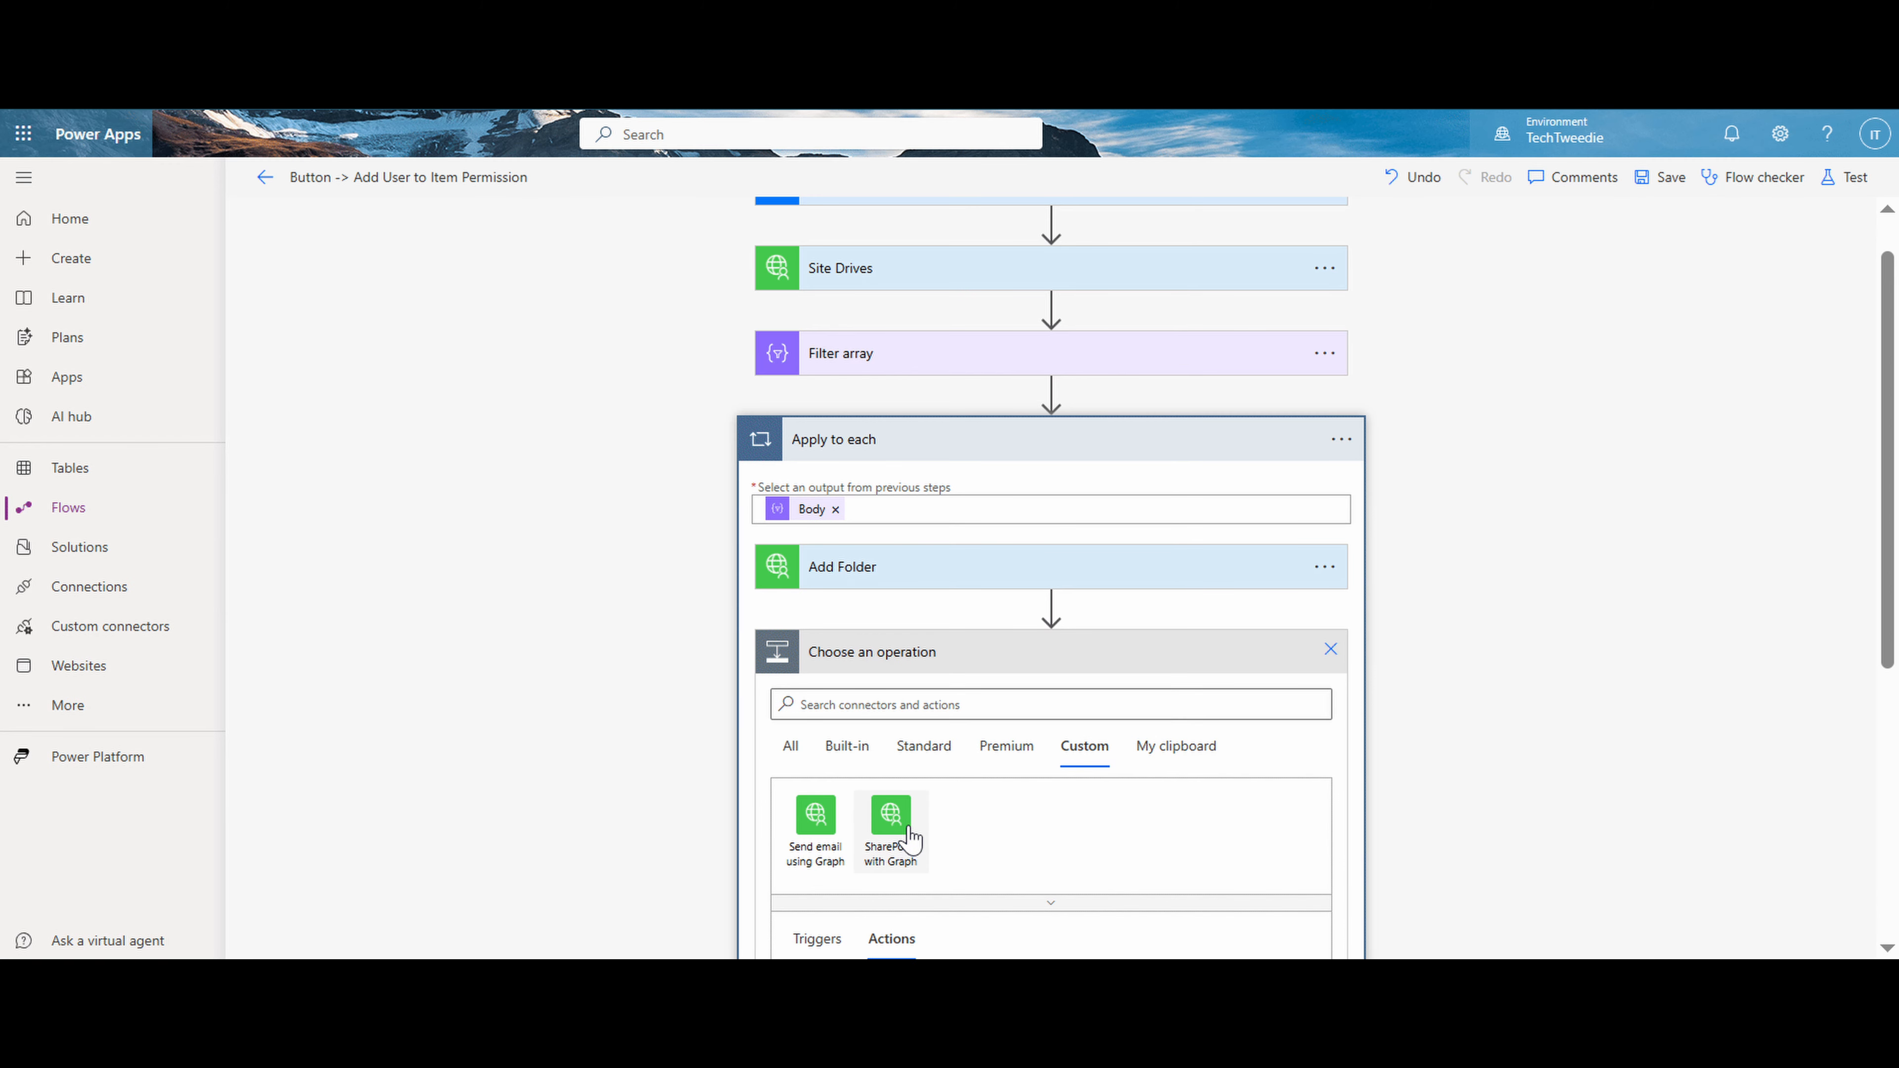
click(906, 830)
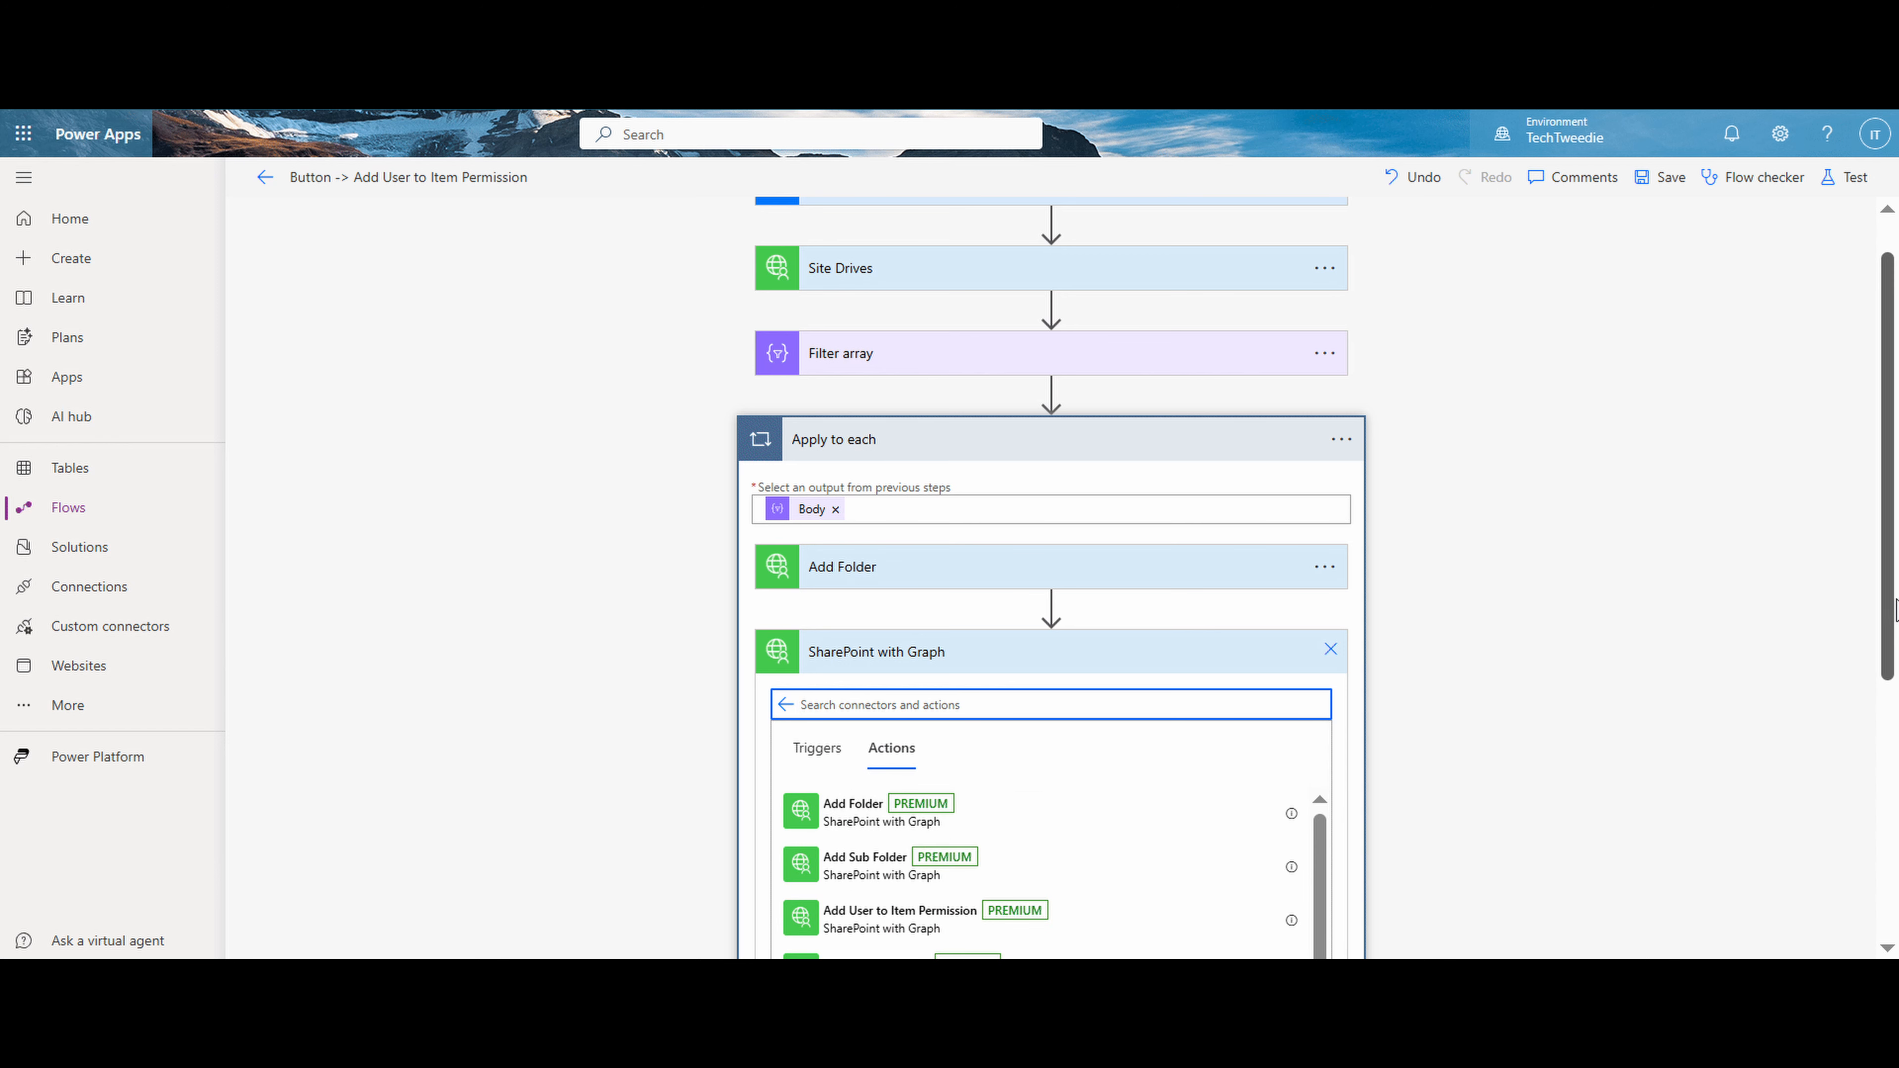
scroll(1892, 610, down, 3)
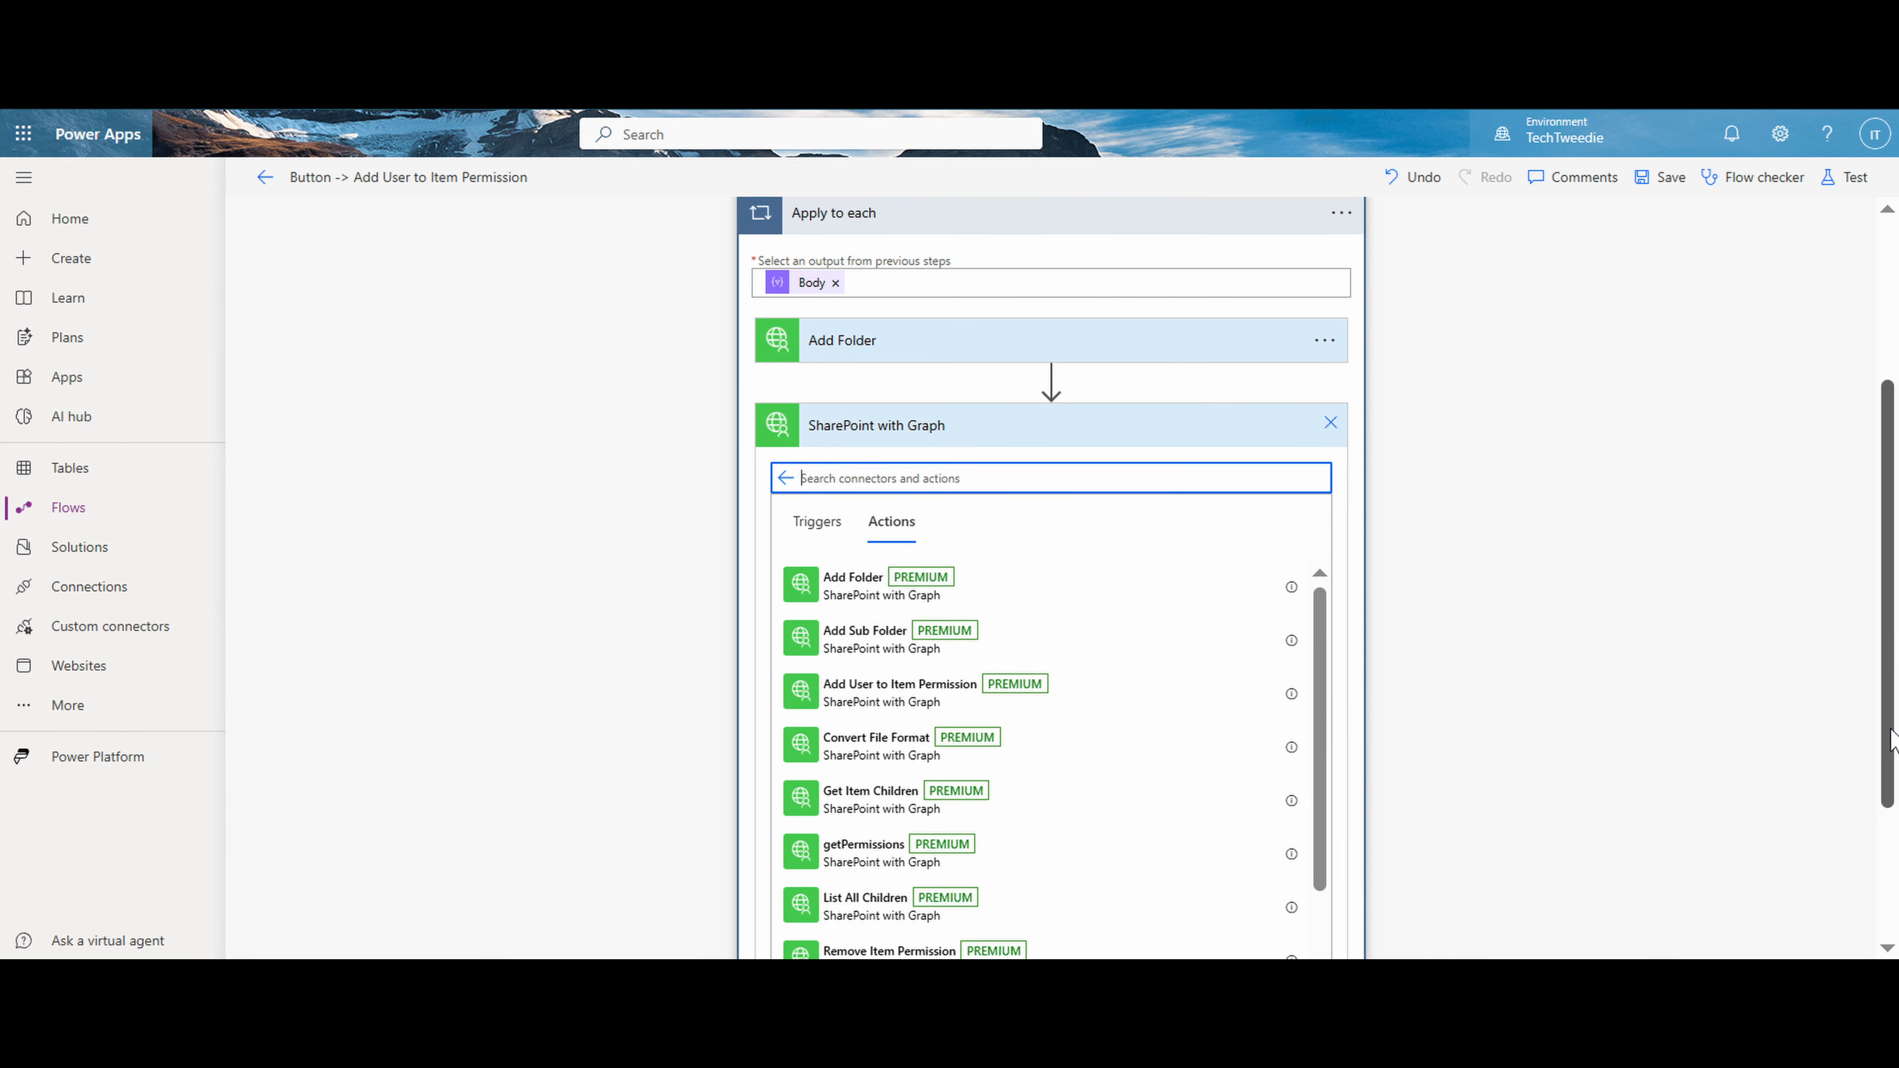
click(961, 681)
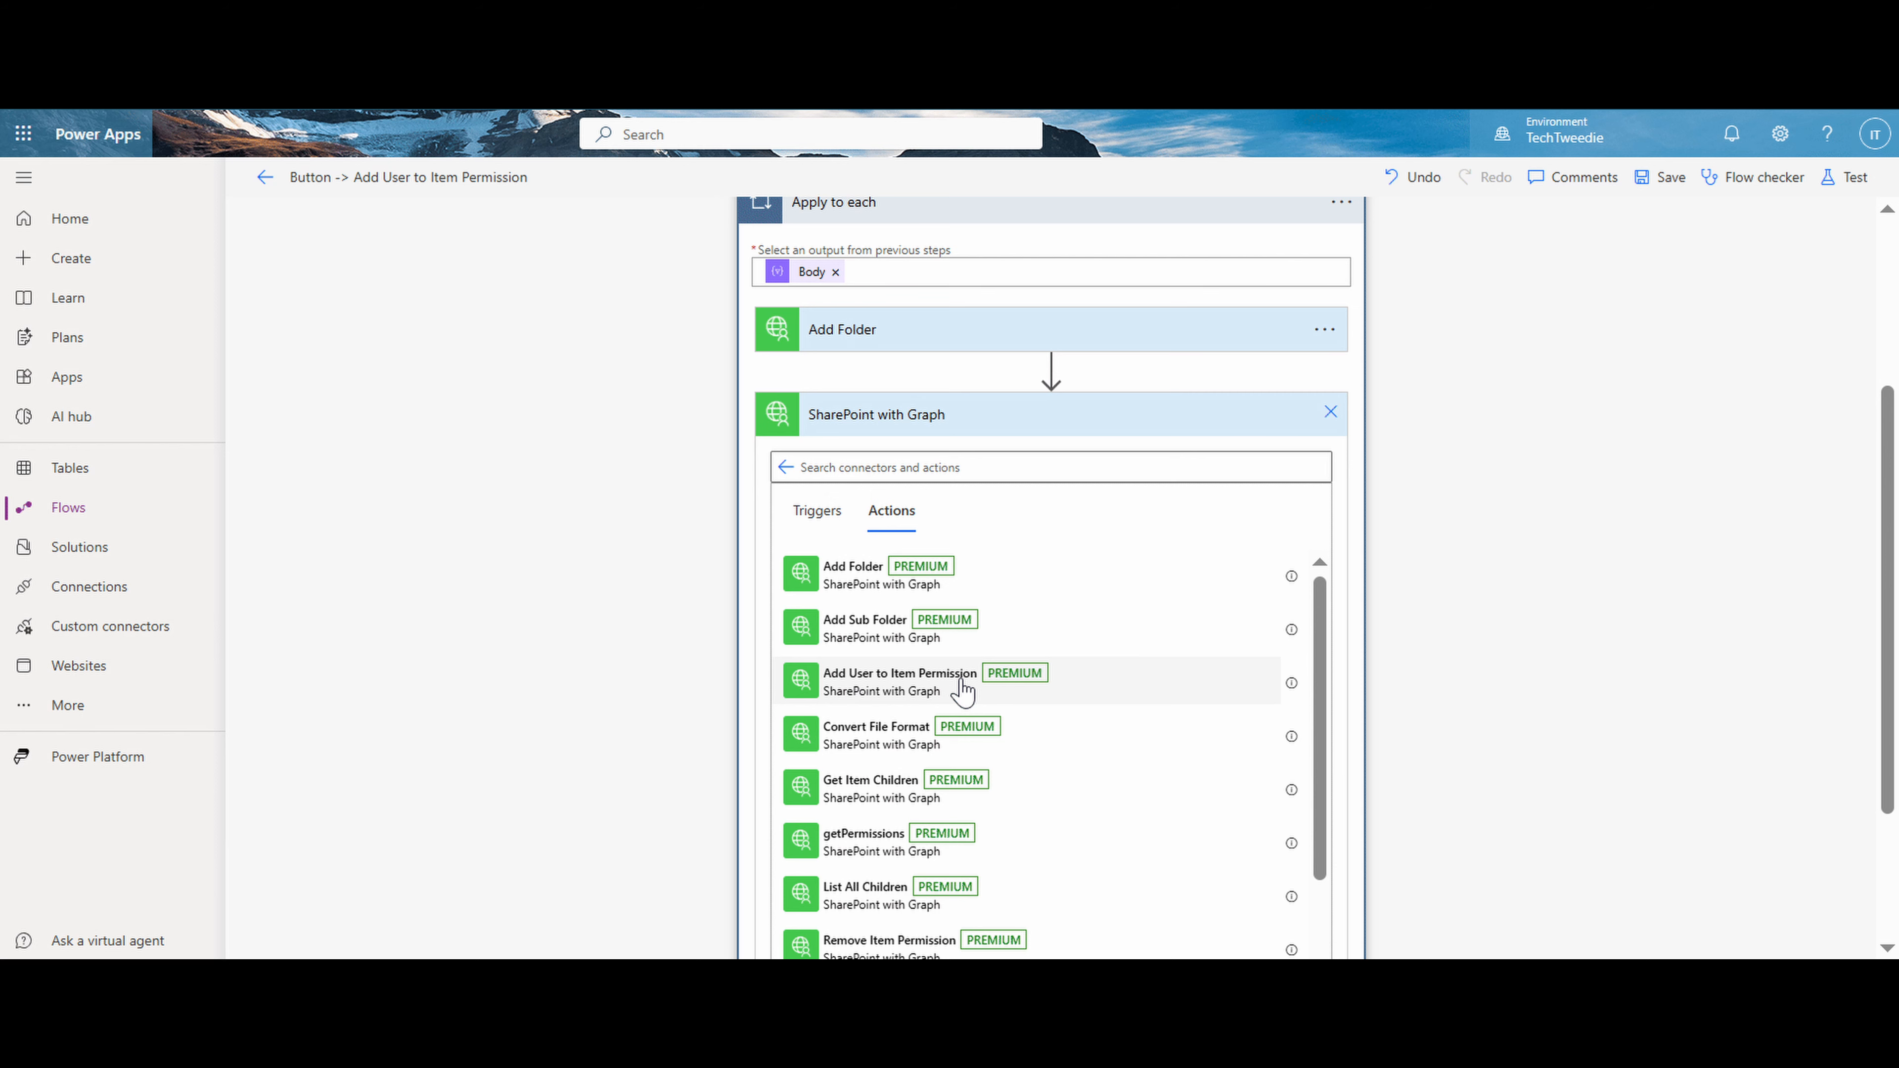
- Copy the Site ID from Add Folder into the siteID of Add User to Item Permission
click(989, 331)
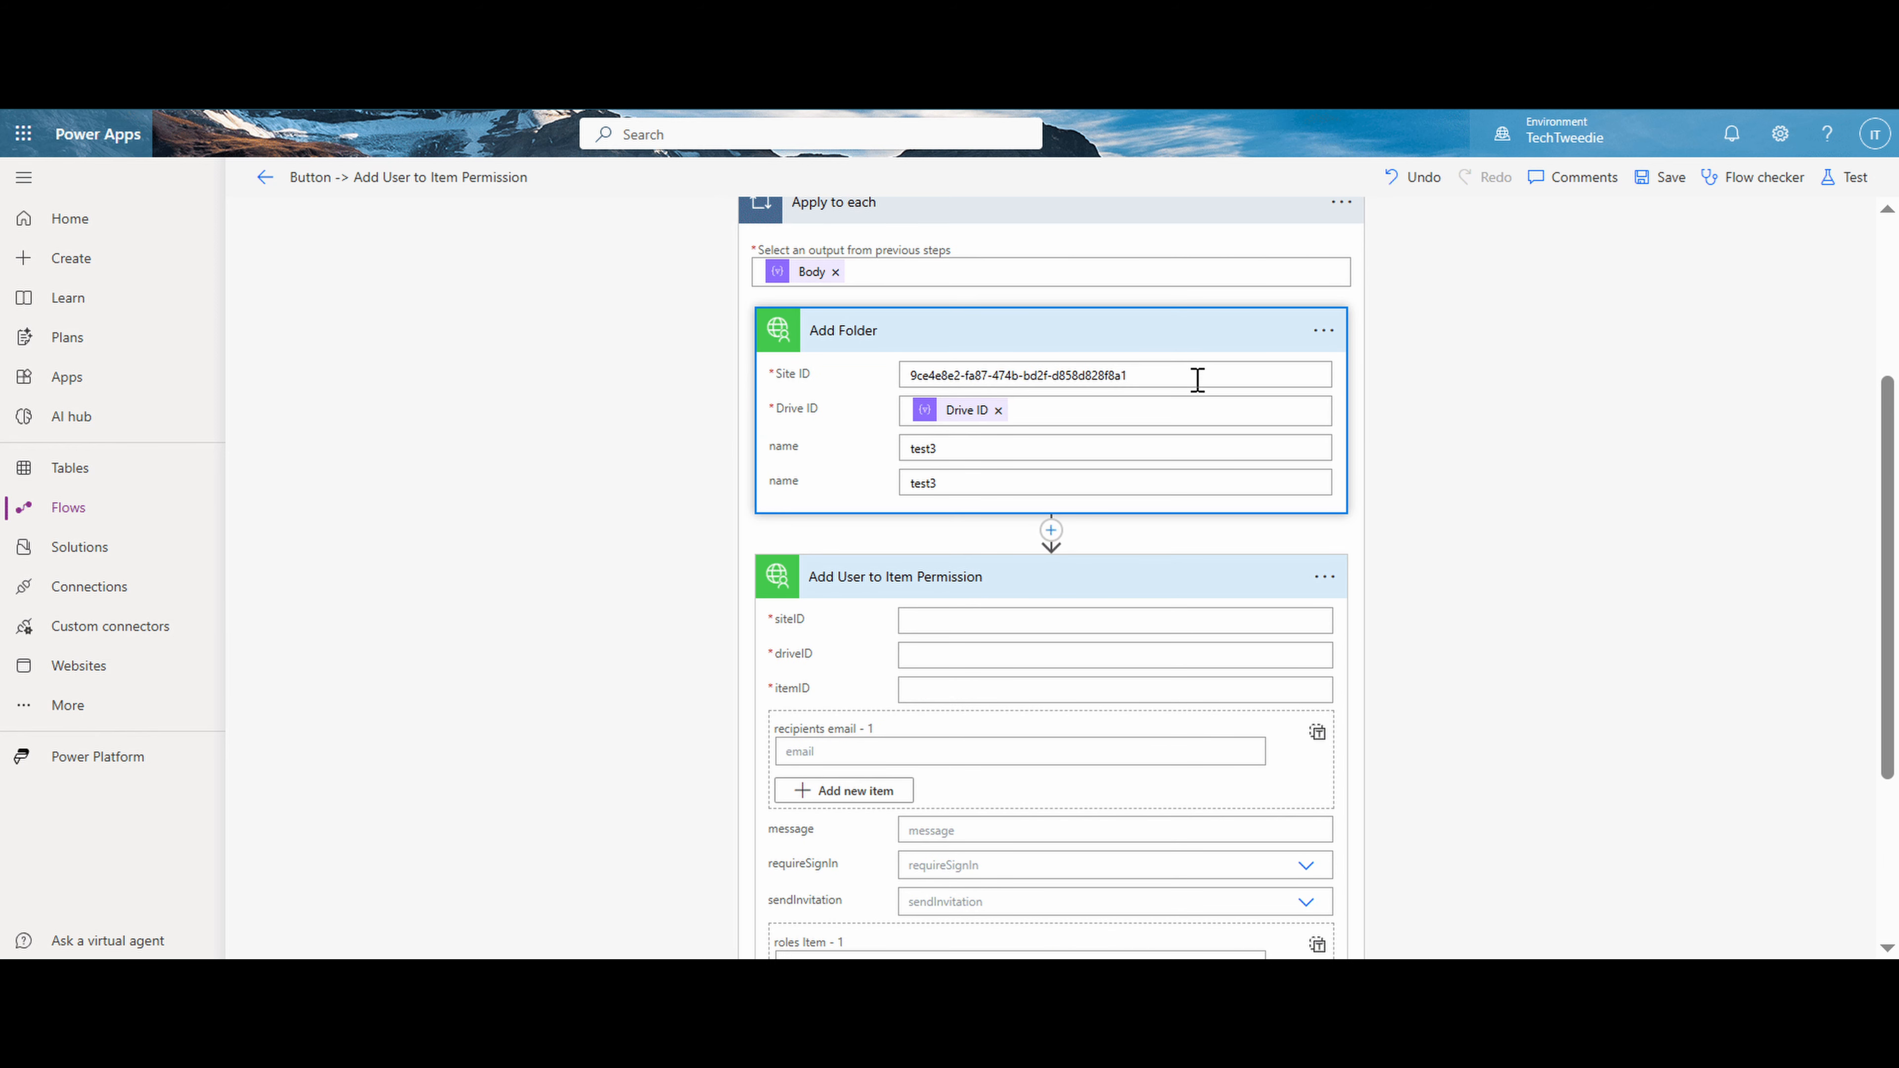
drag(1202, 376, 815, 374)
key(ctrl+c)
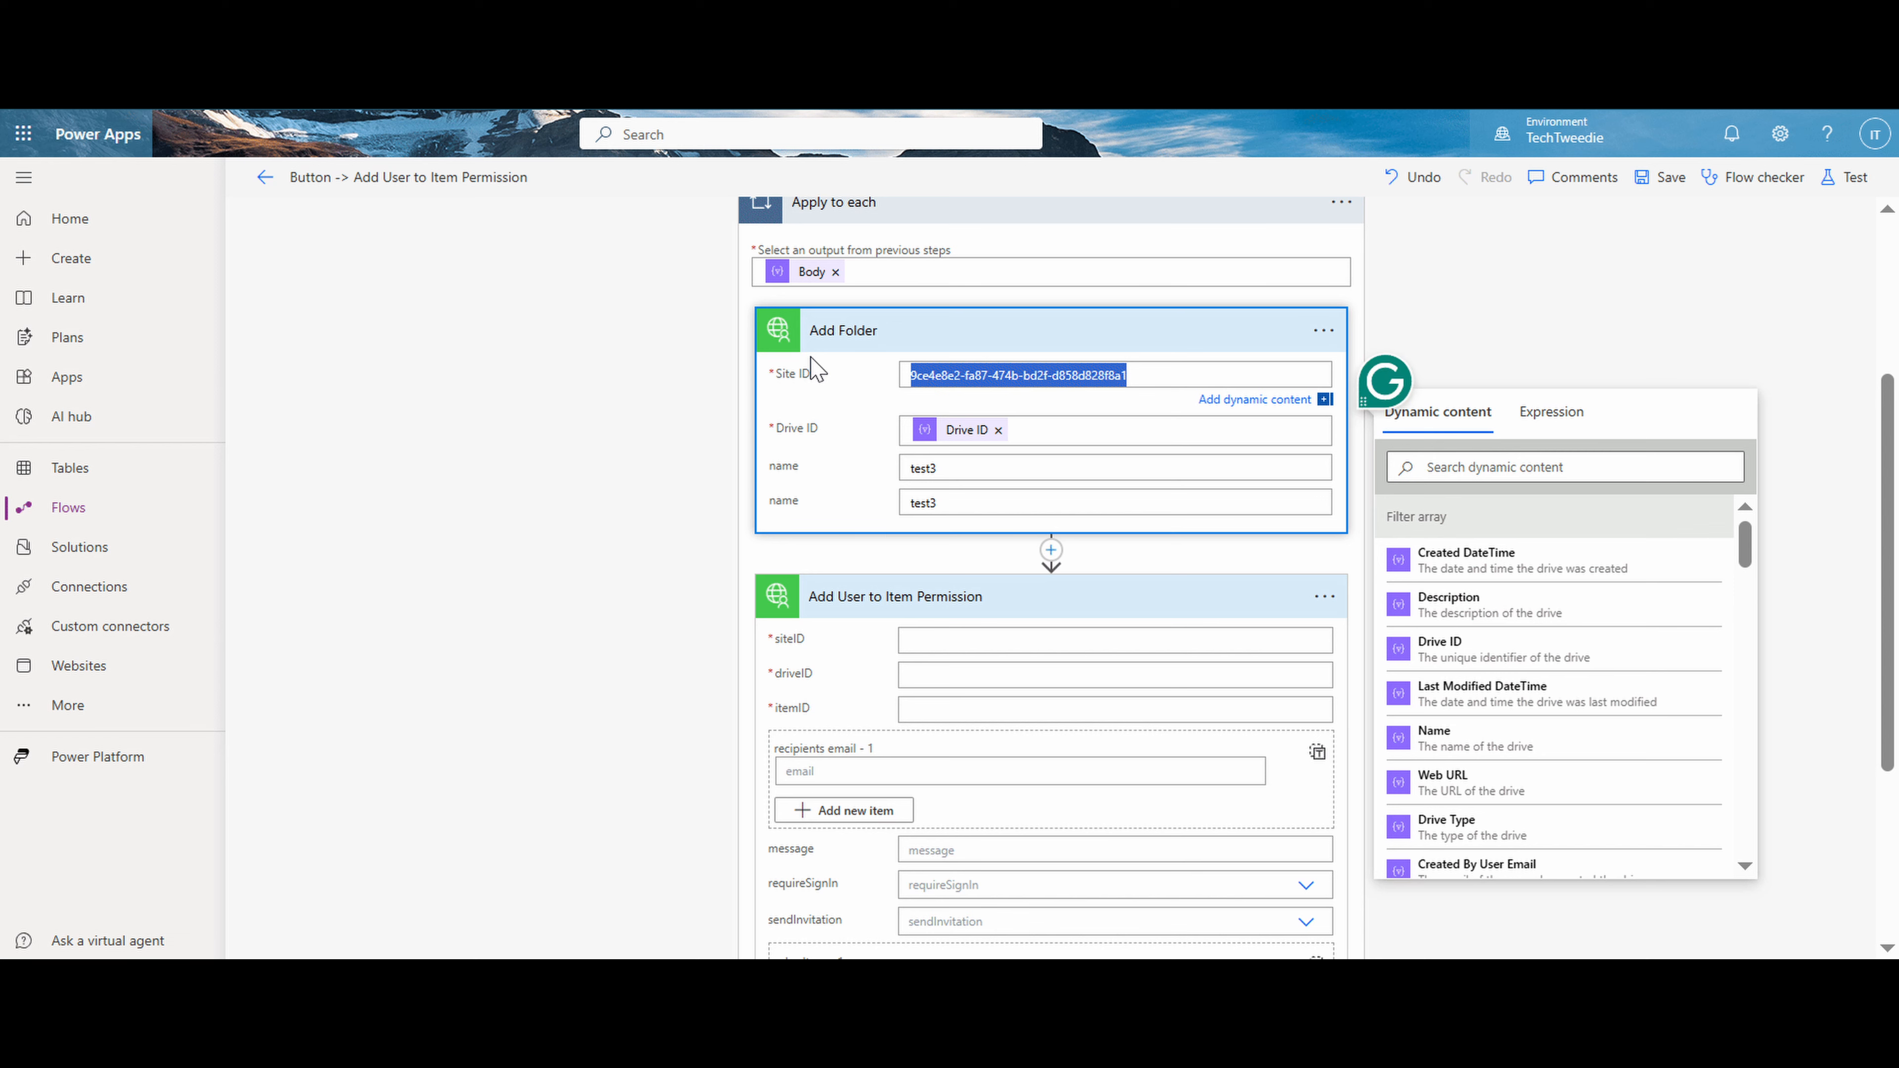
click(955, 640)
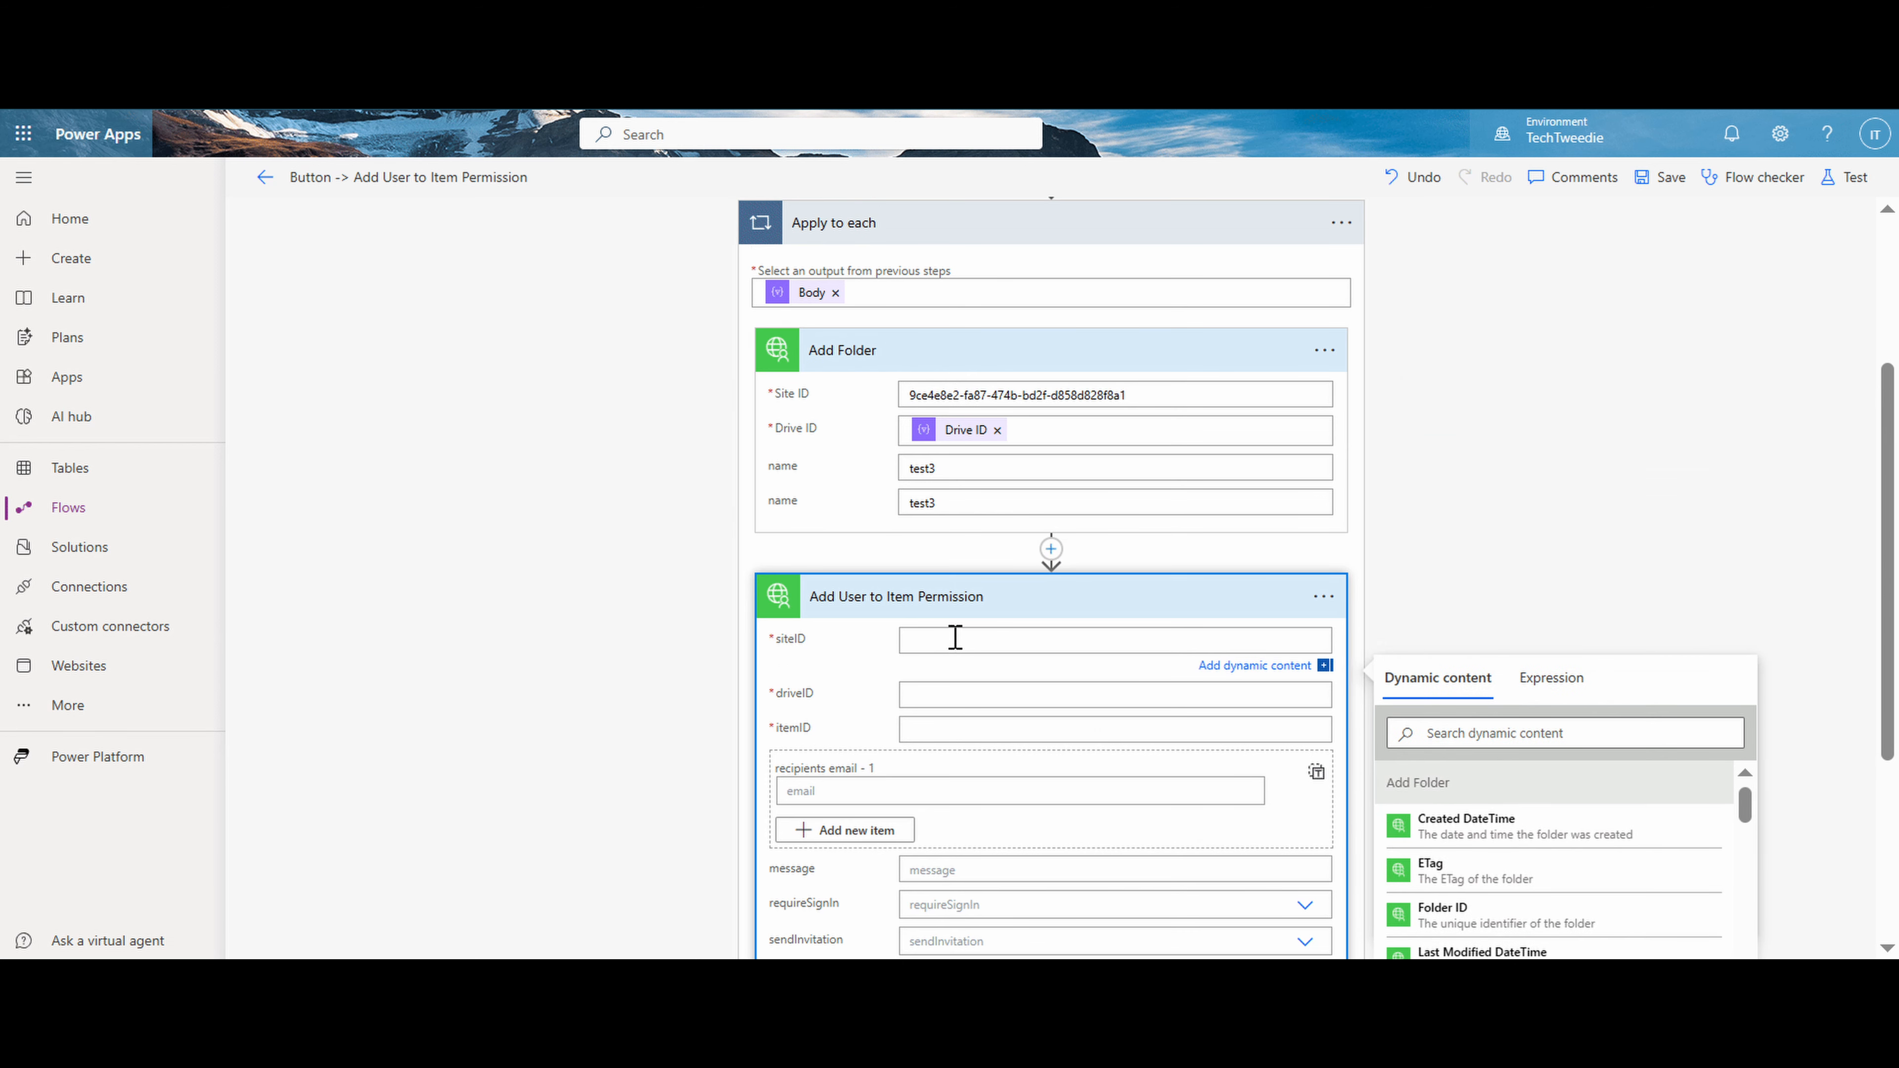
key(ctrl+v)
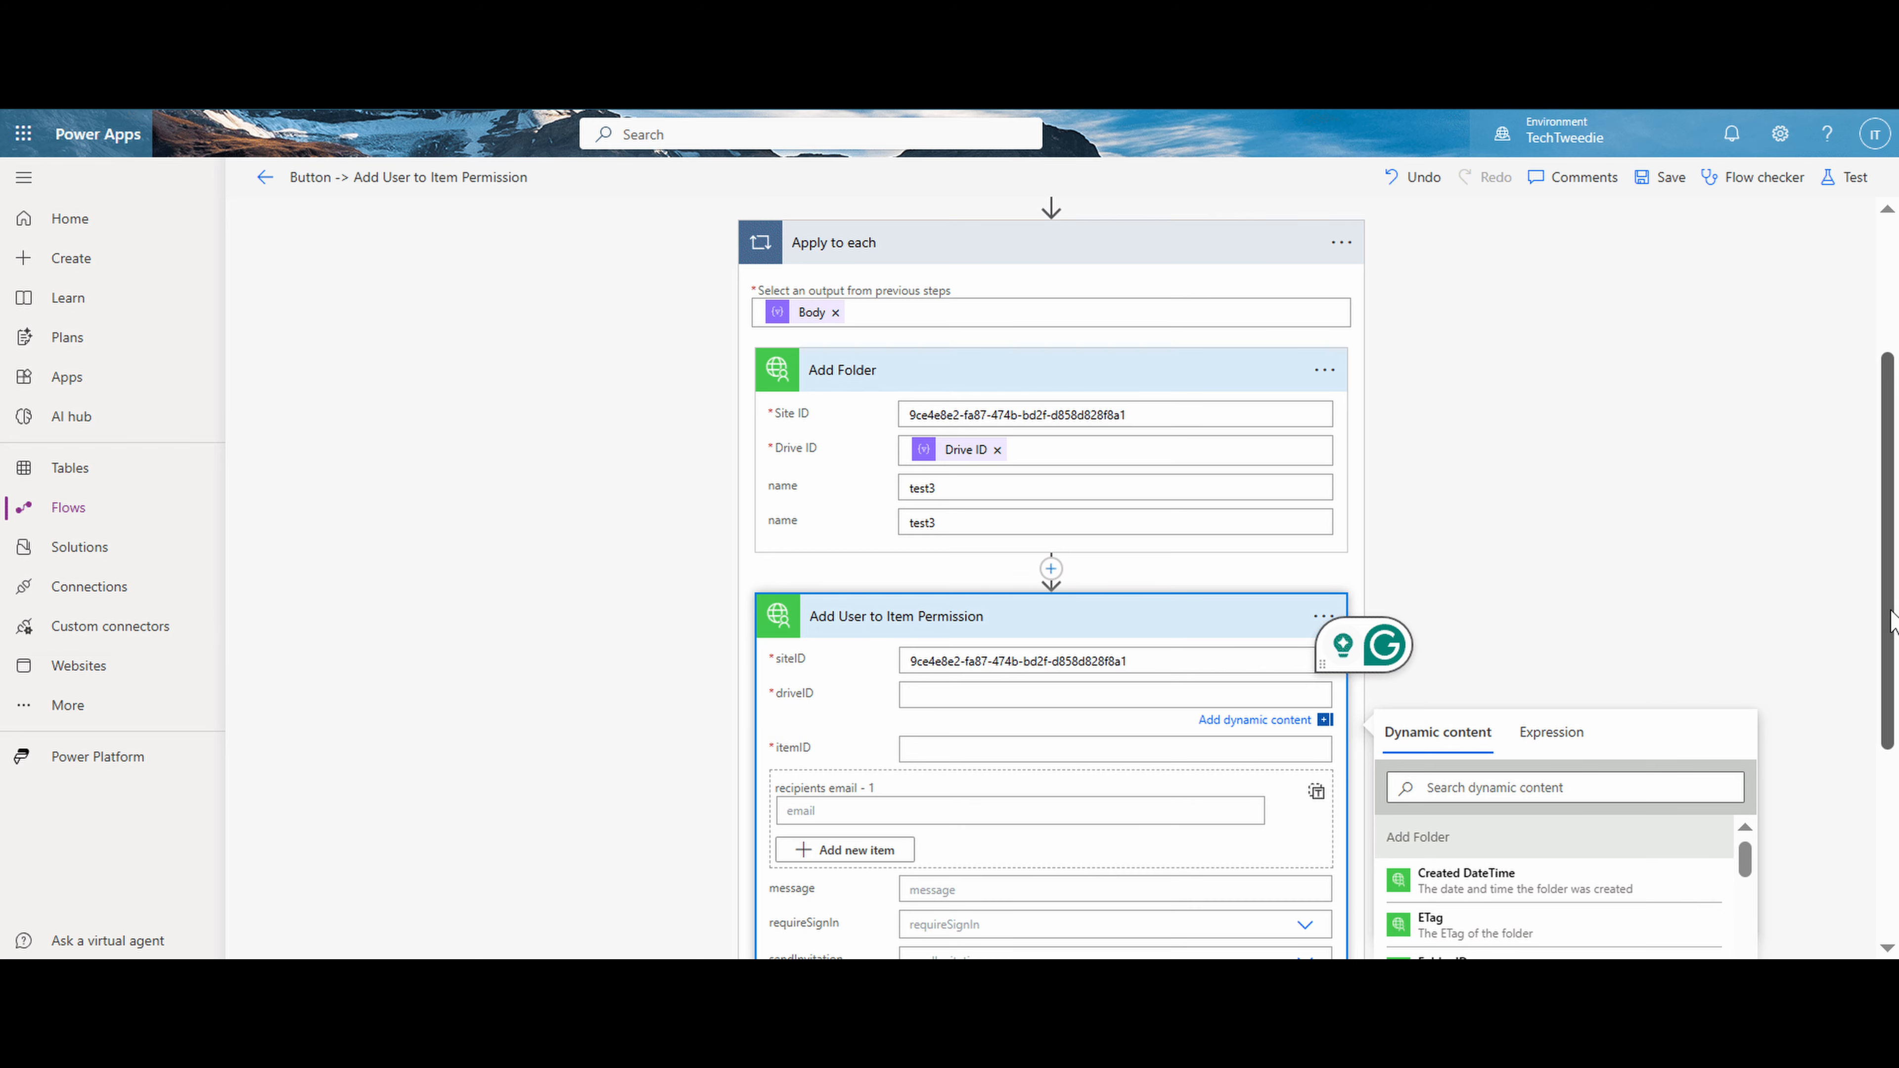
- Set the driveID to Drive ID and the itemID to Folder ID in Add User to Item Permission, both from the Add Folder outputs
scroll(1891, 621, down, 4)
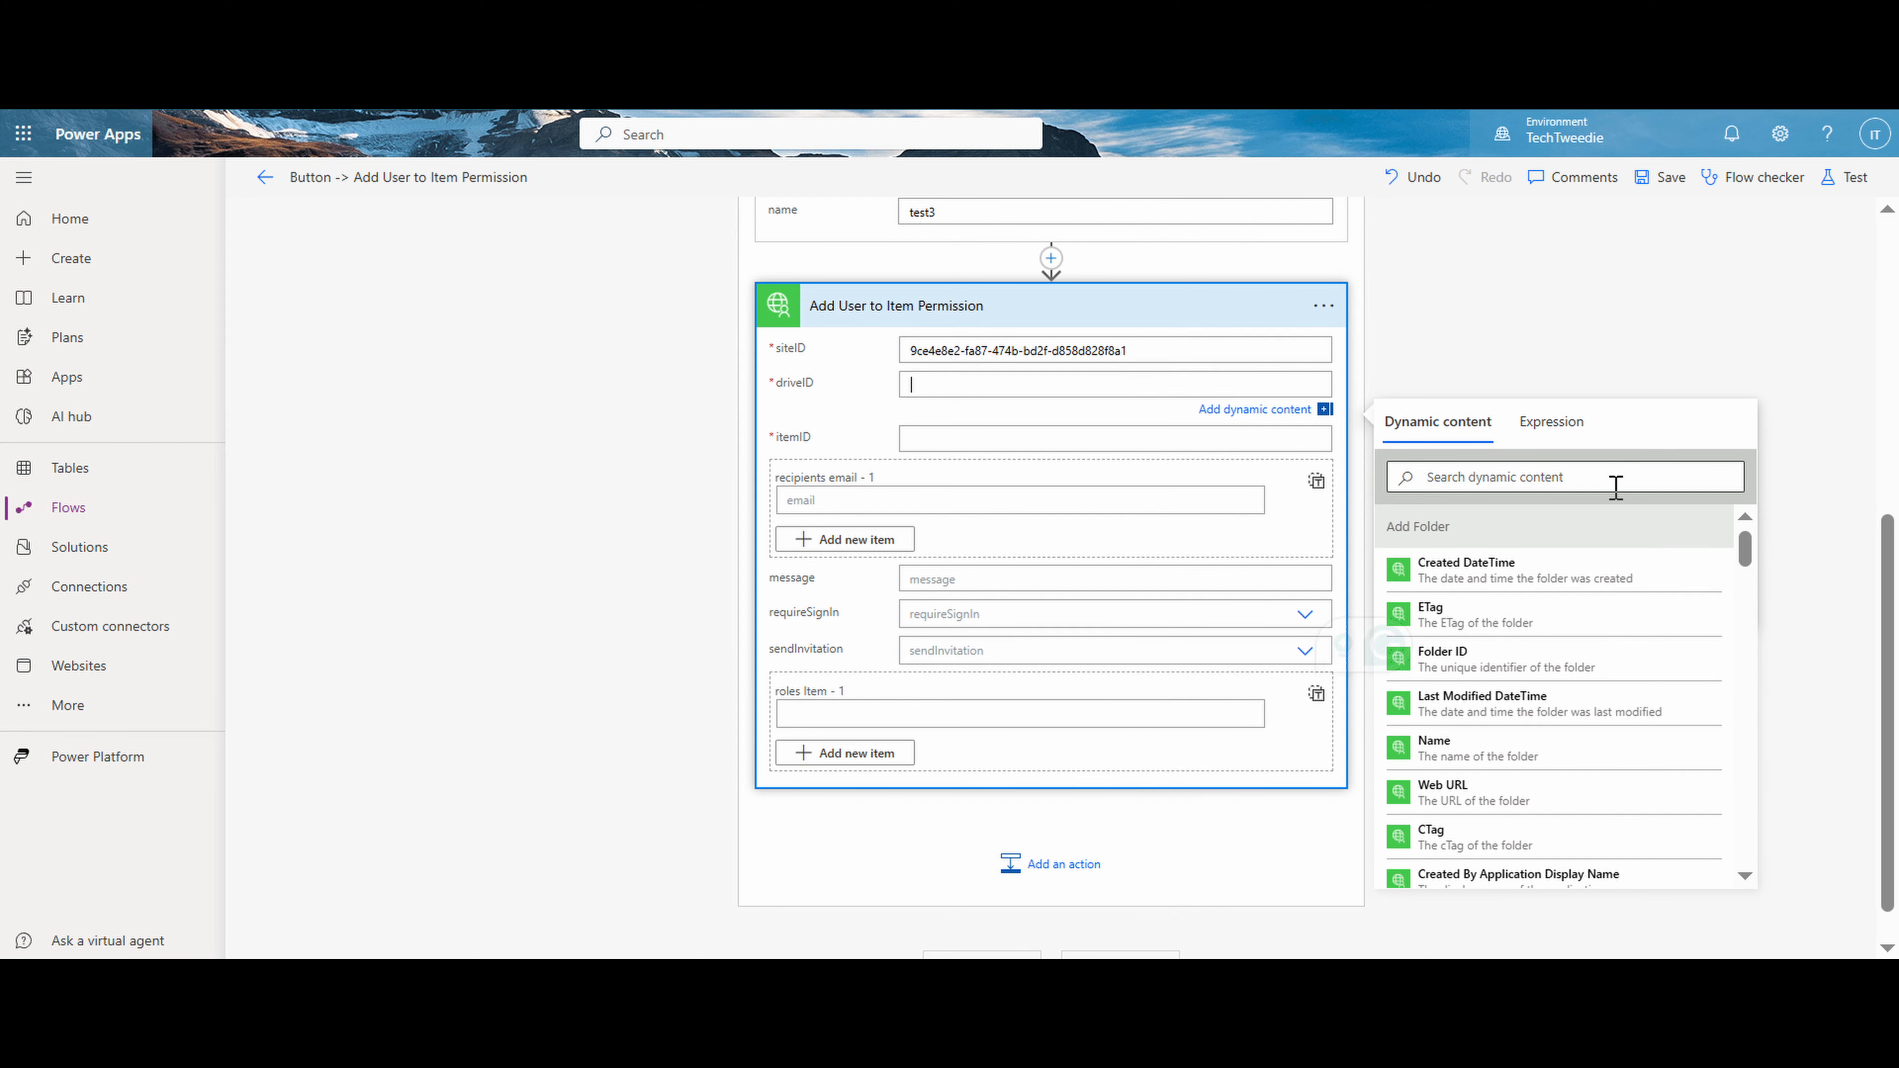
click(1609, 477)
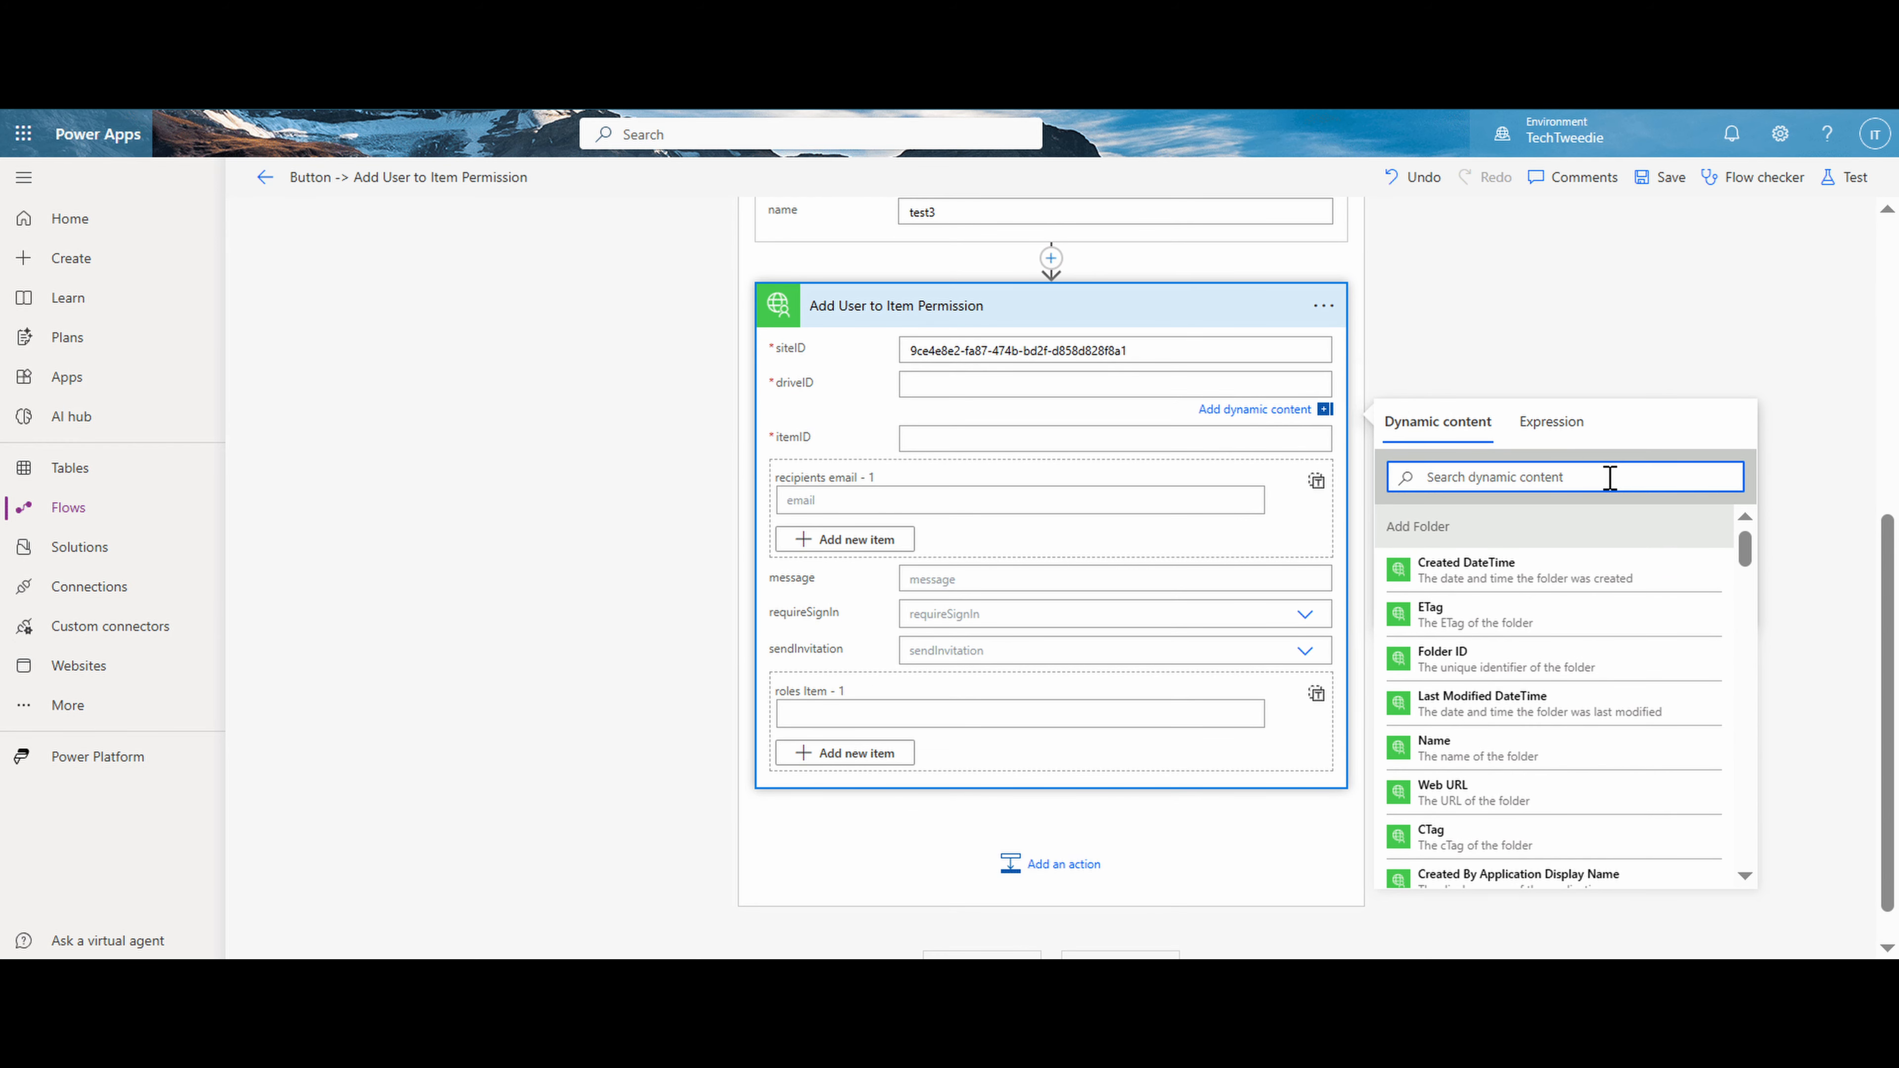
text(dri)
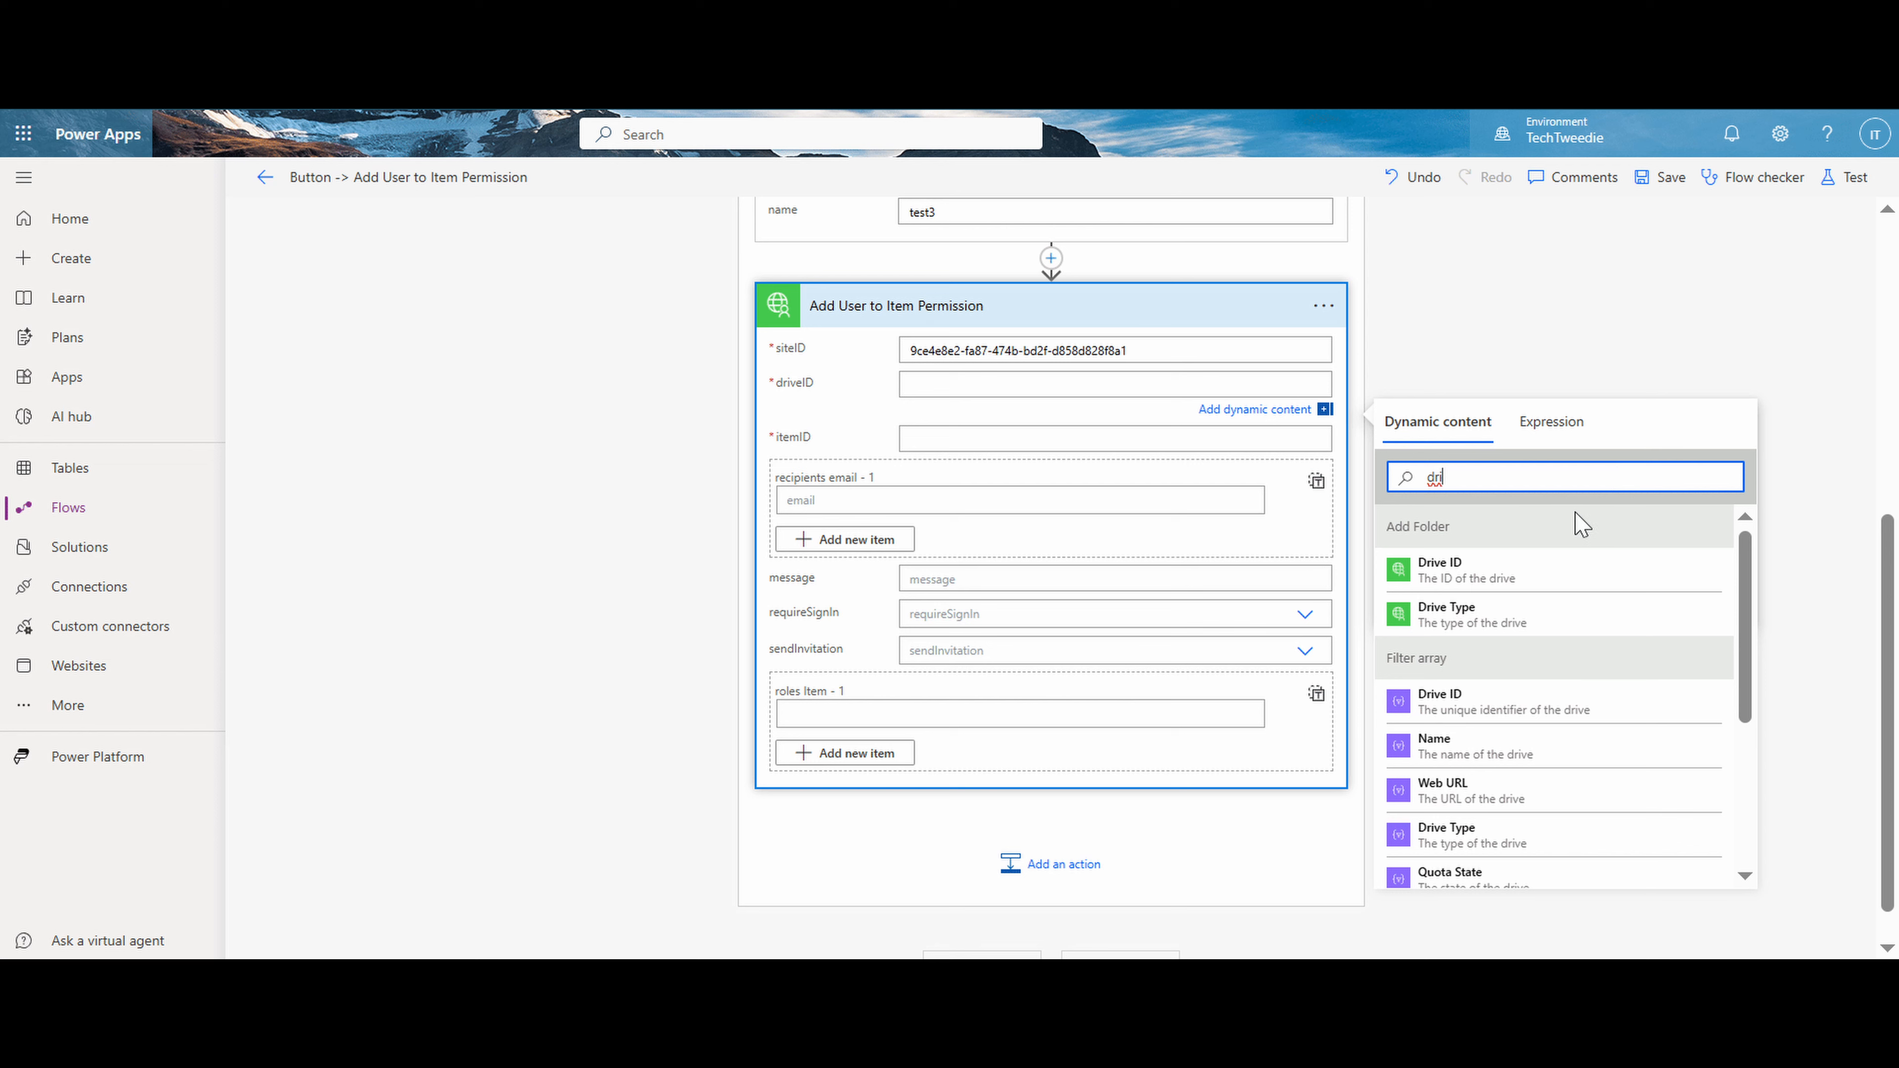
click(1516, 576)
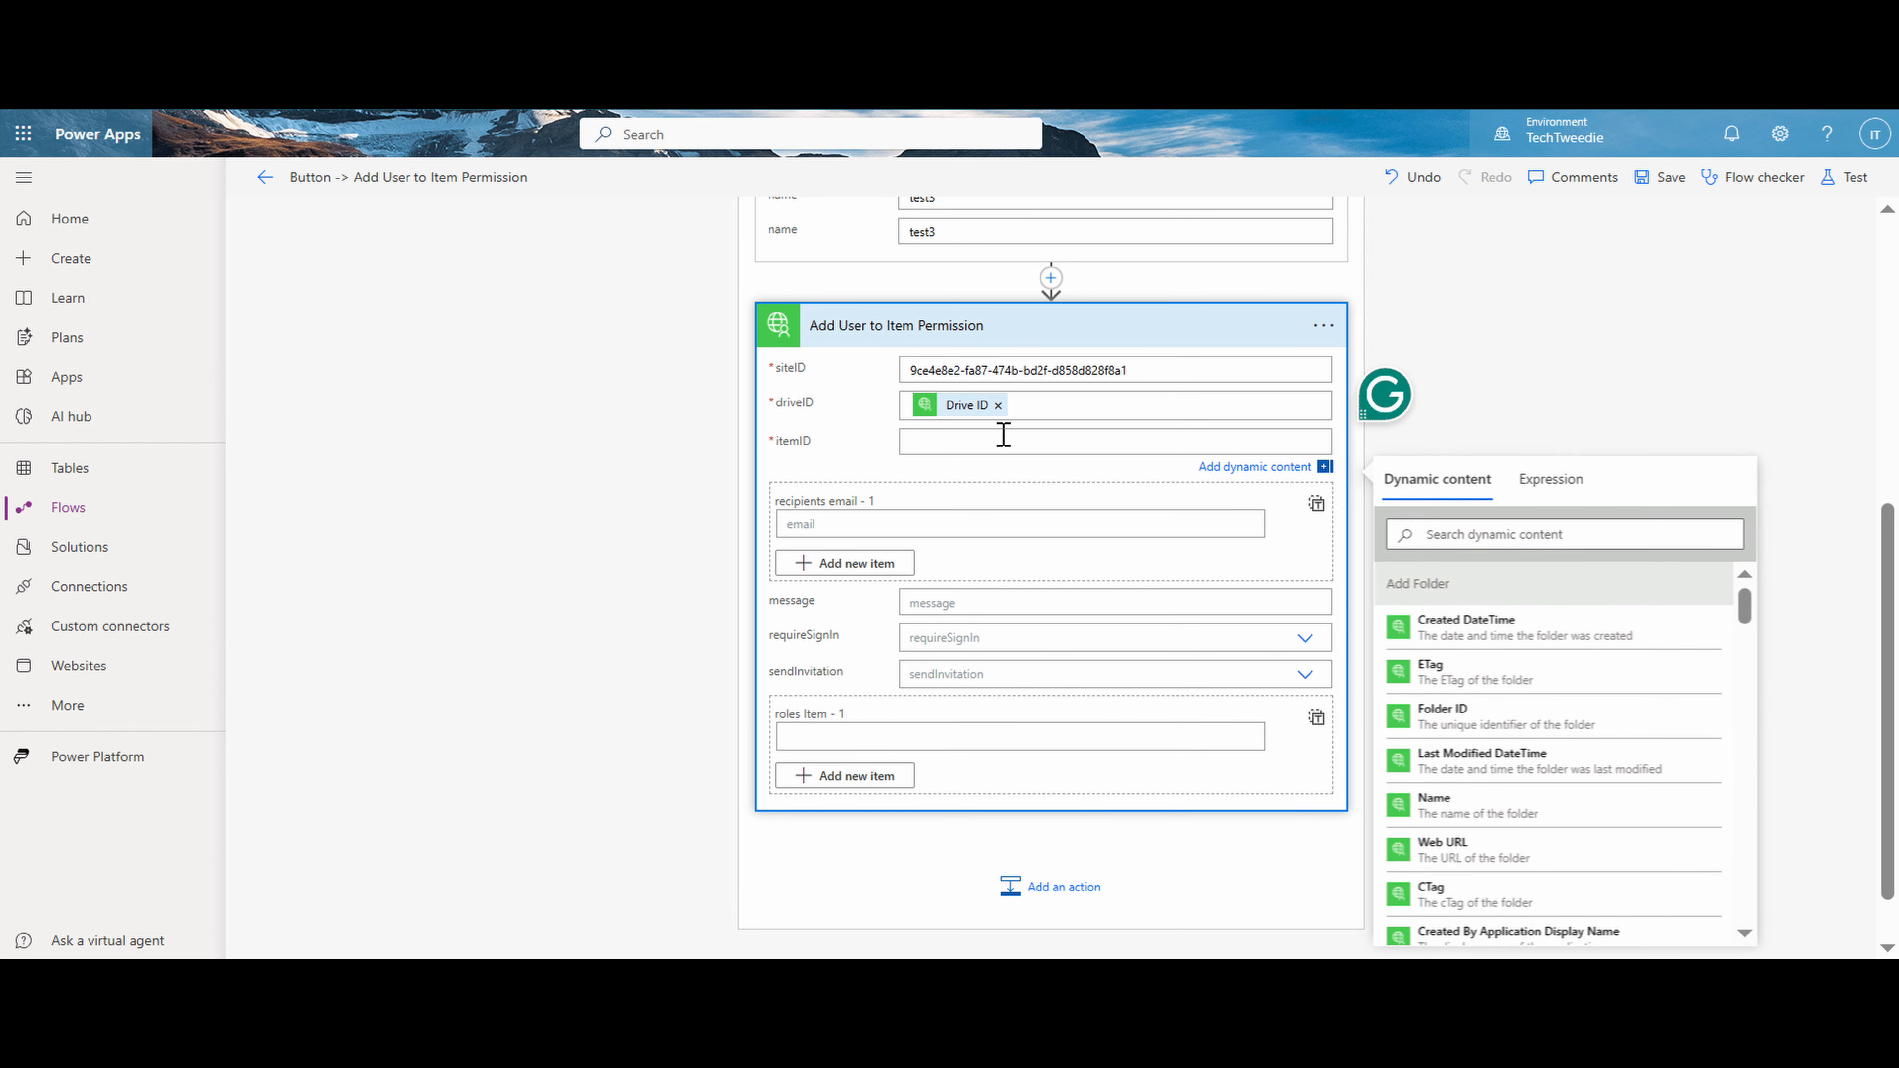
click(1439, 534)
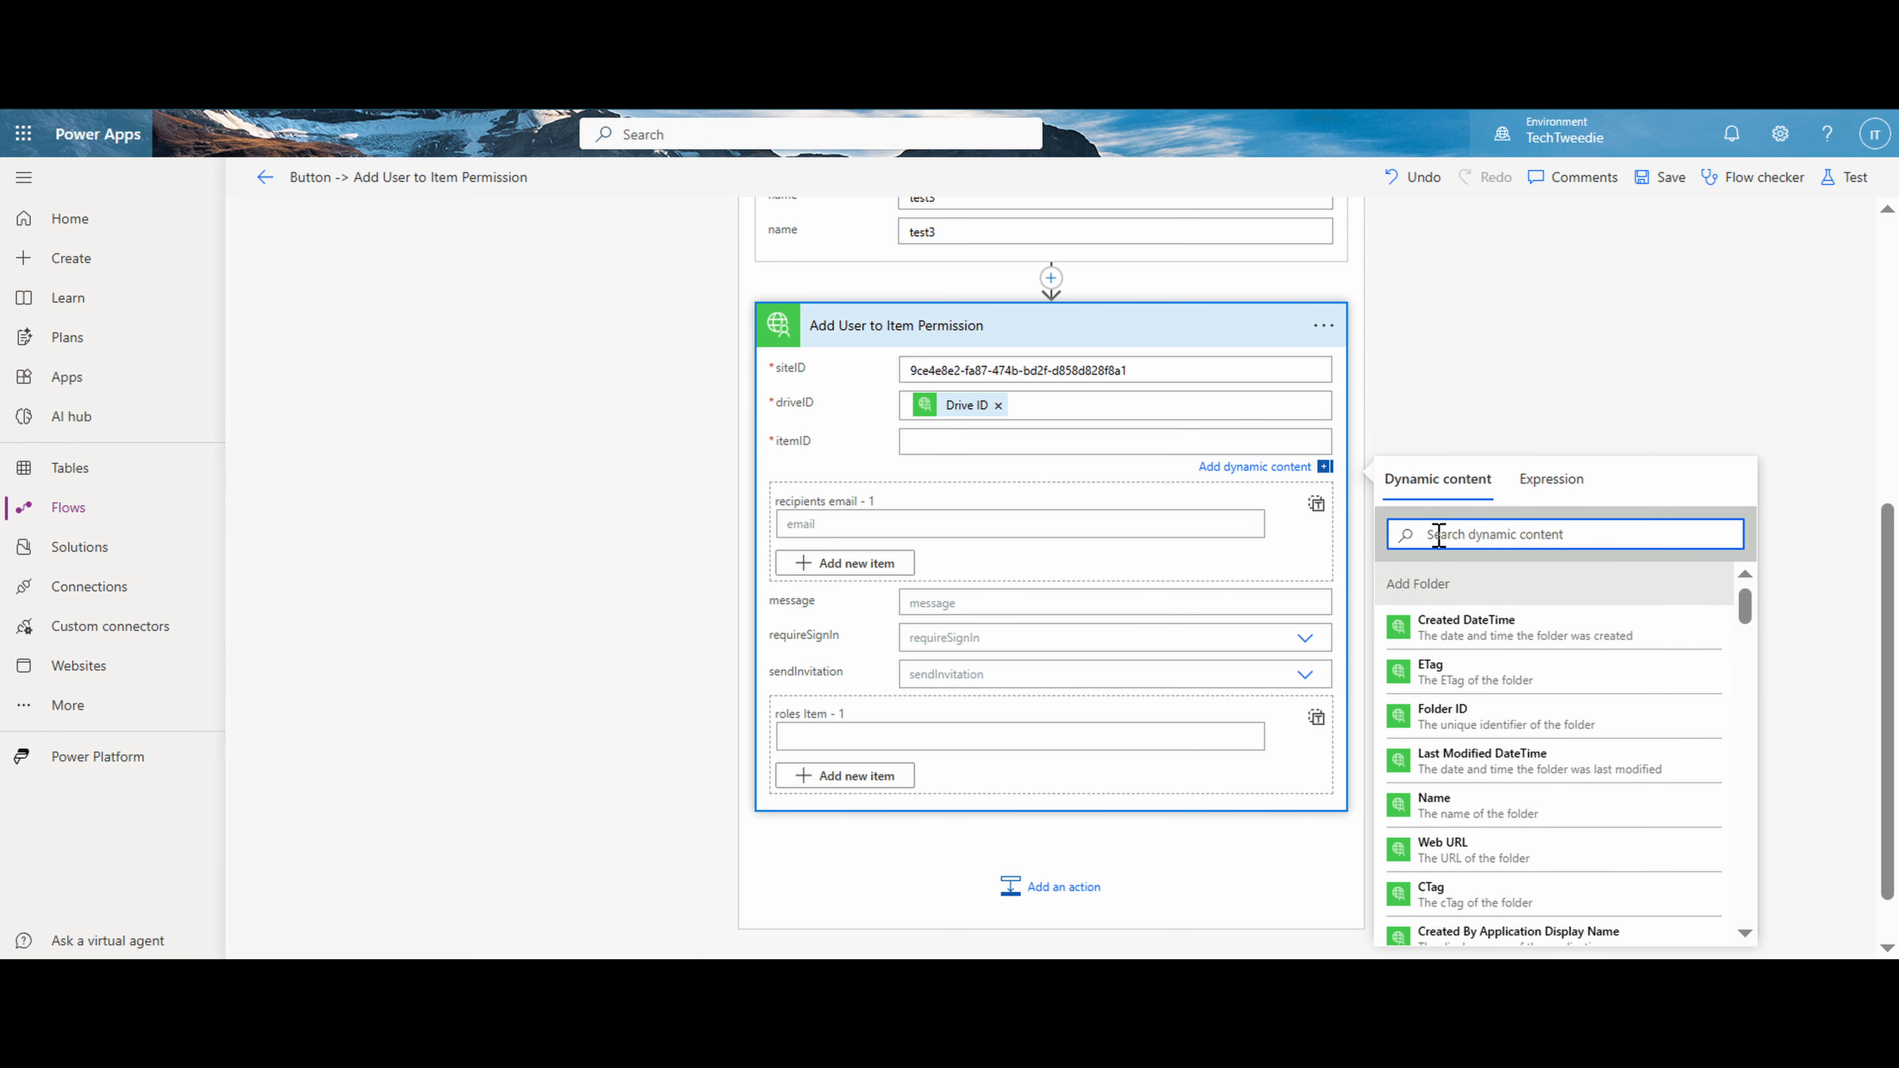
text(id)
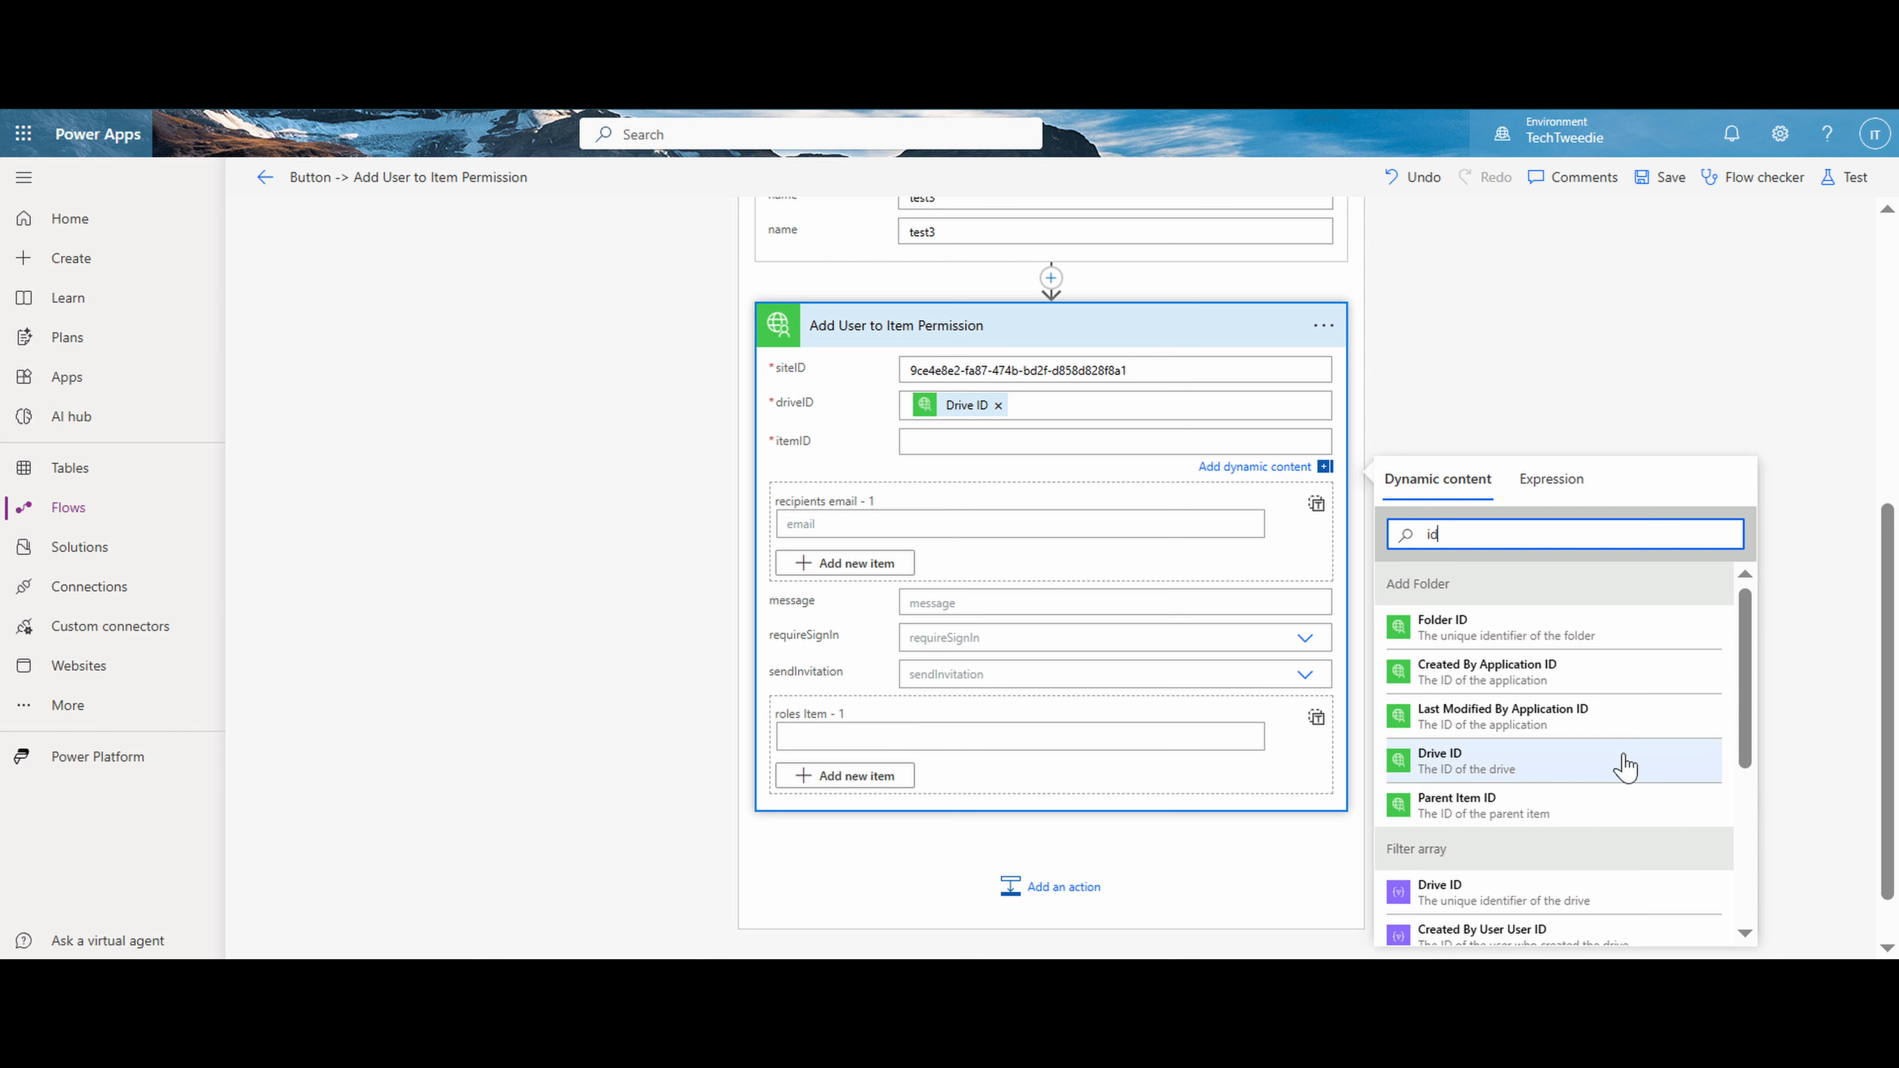
click(1656, 648)
- Enter the recipient's email address in the first recipients item of Add User to Item Permission
click(1073, 530)
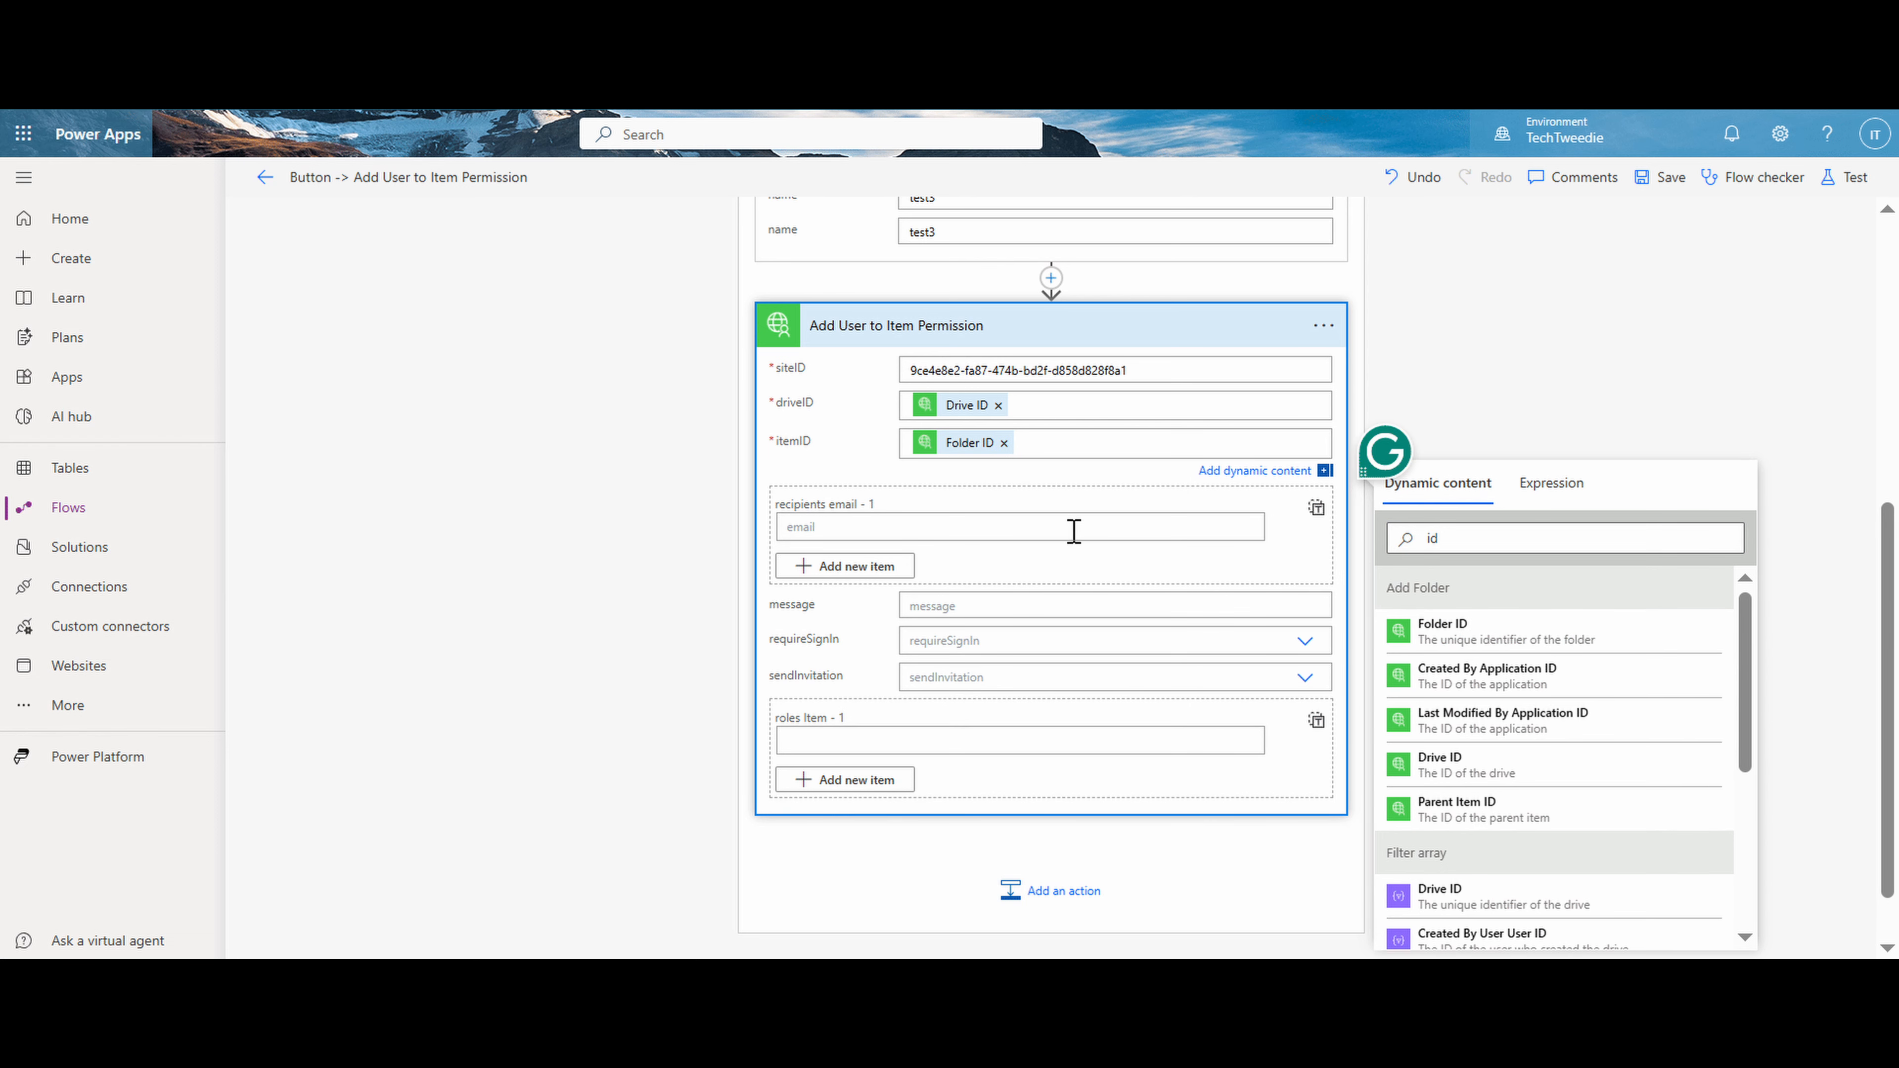
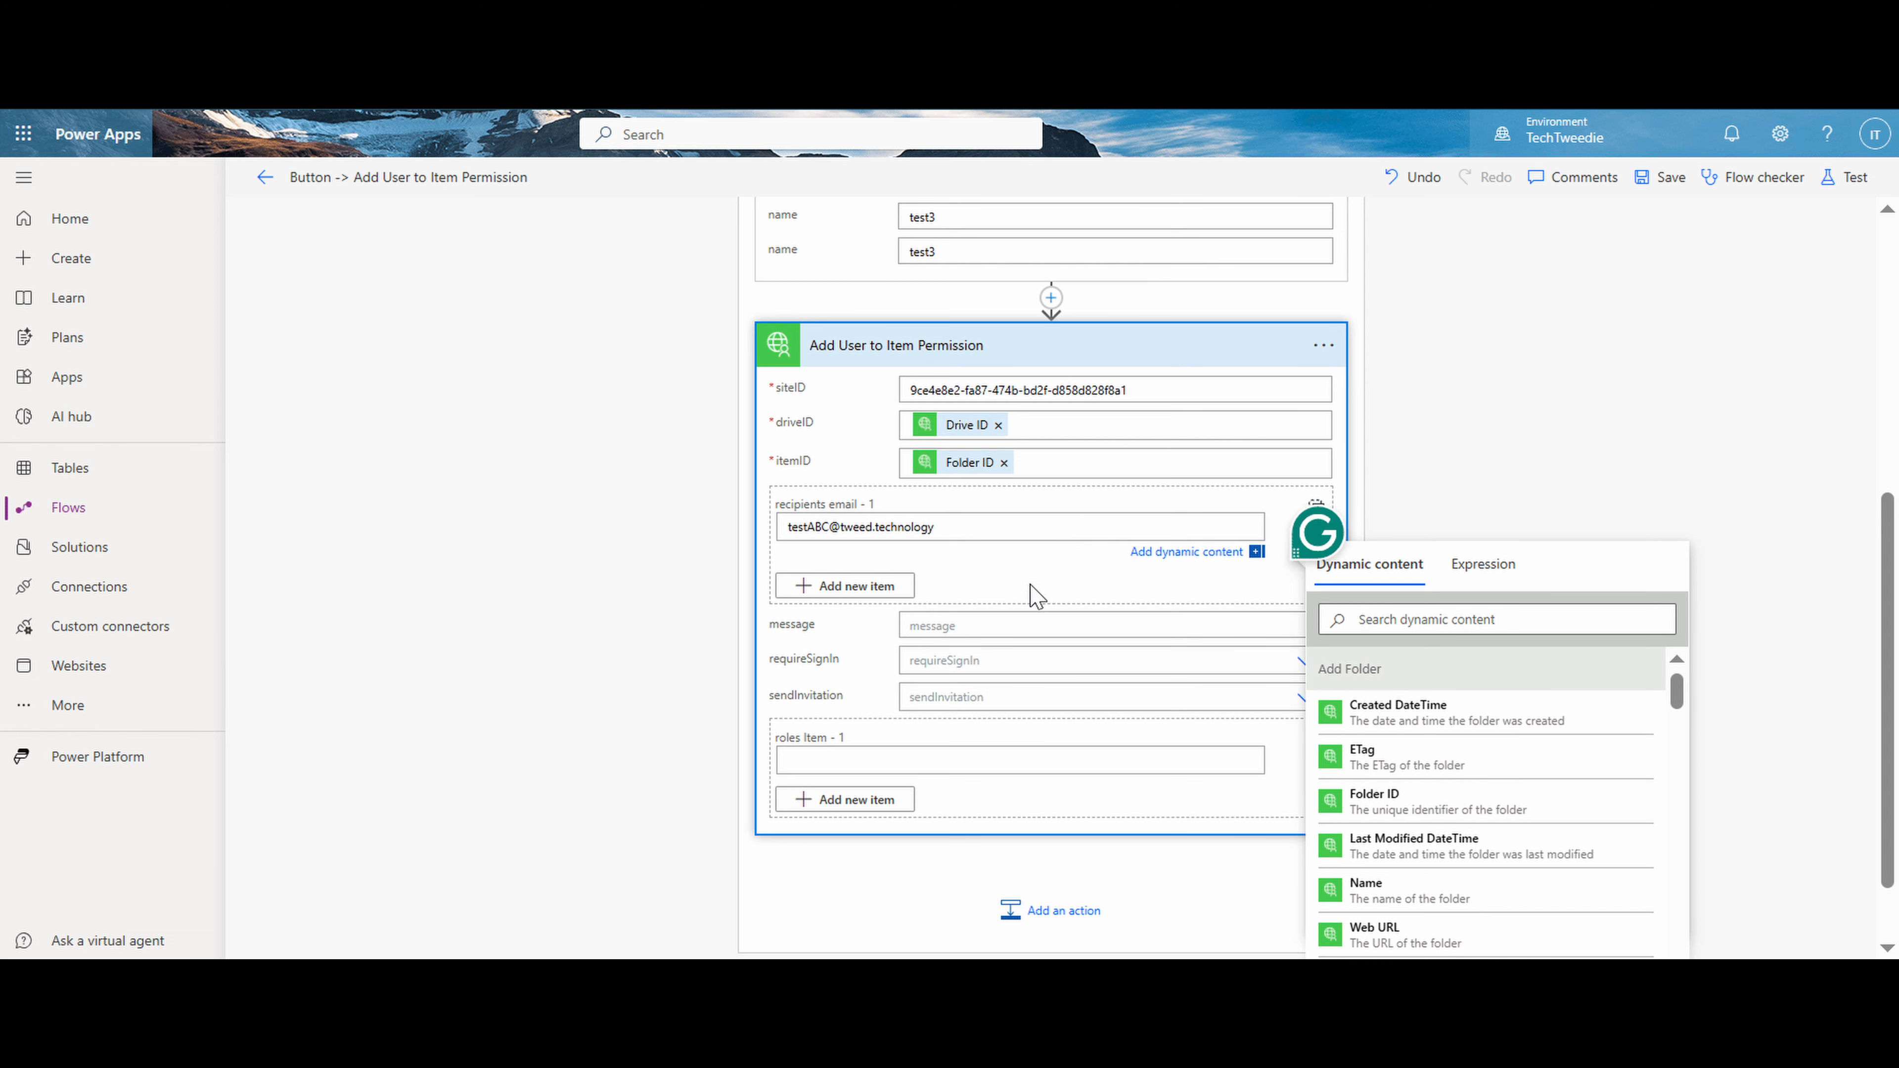
- Set the message to "this is a test message" and replace the recipient's email address in Add User to Item Permission
click(1000, 626)
text(this)
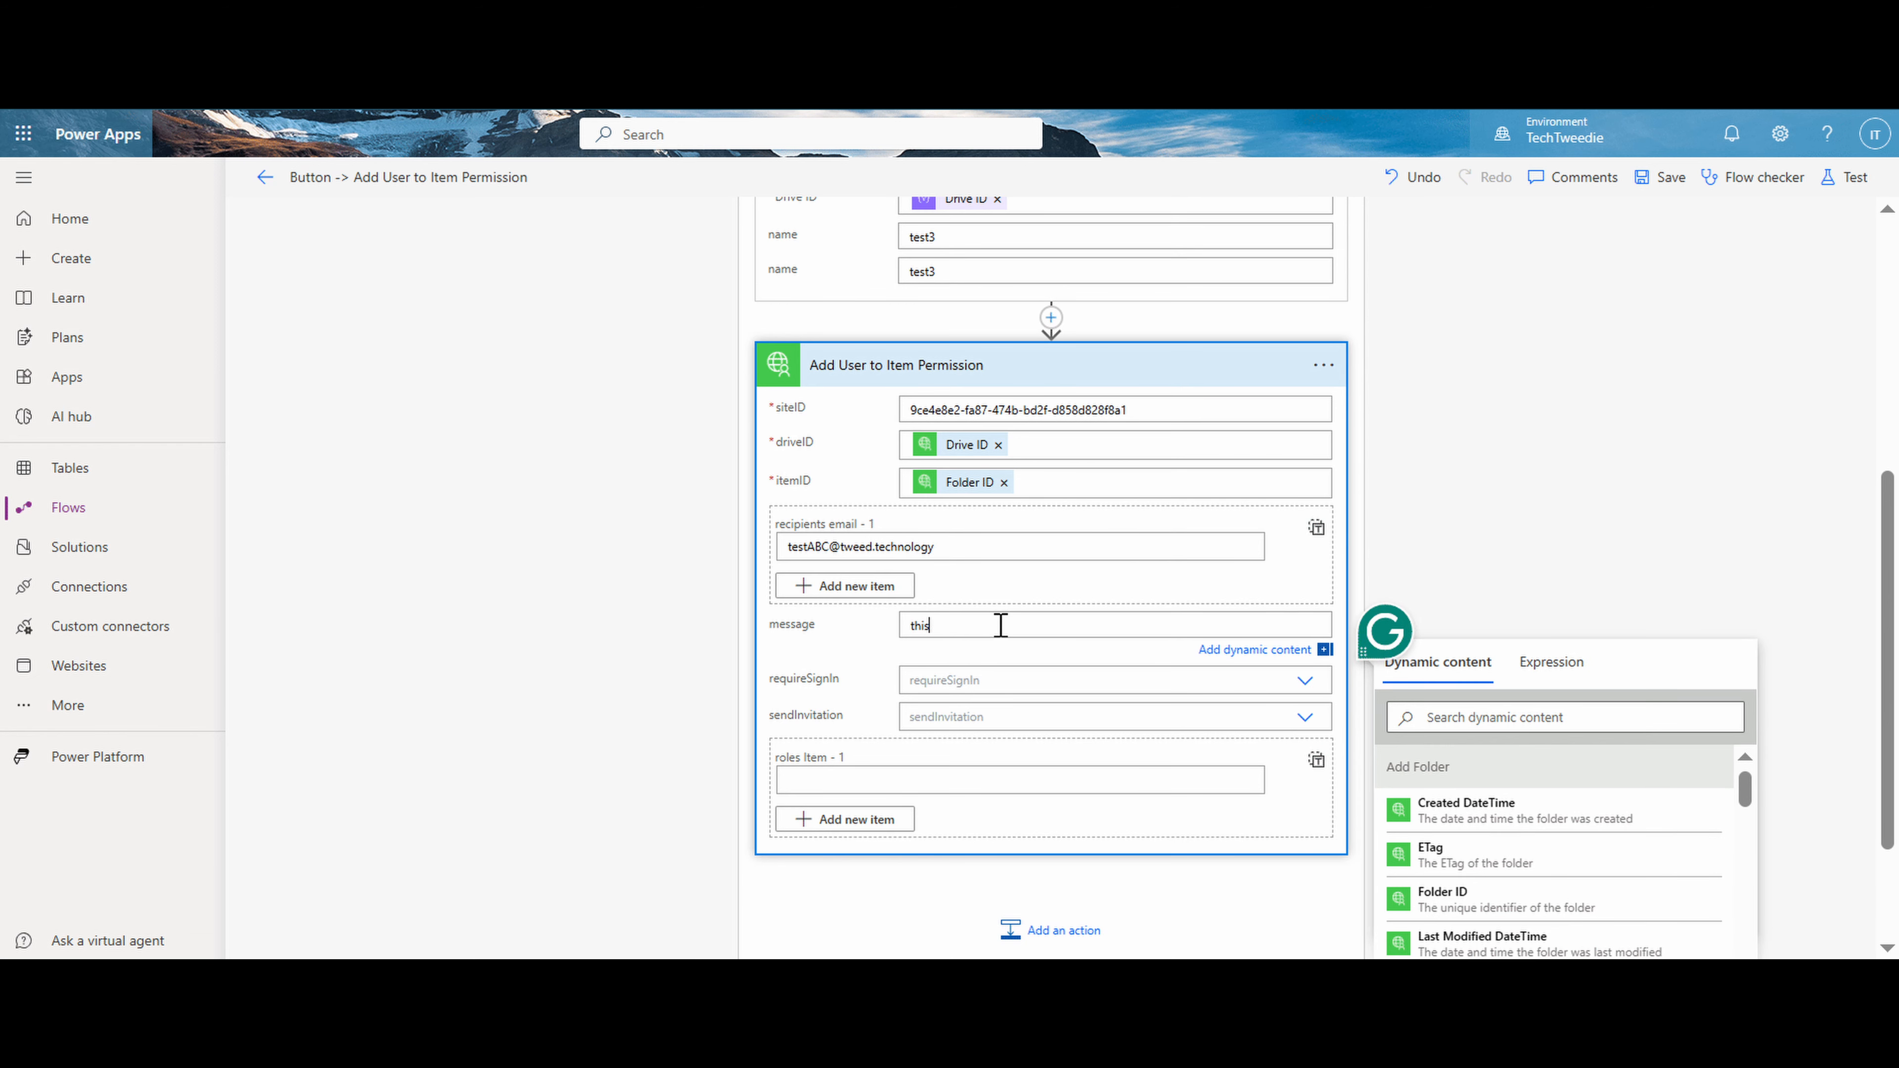
text( is a test message)
drag(829, 547, 733, 561)
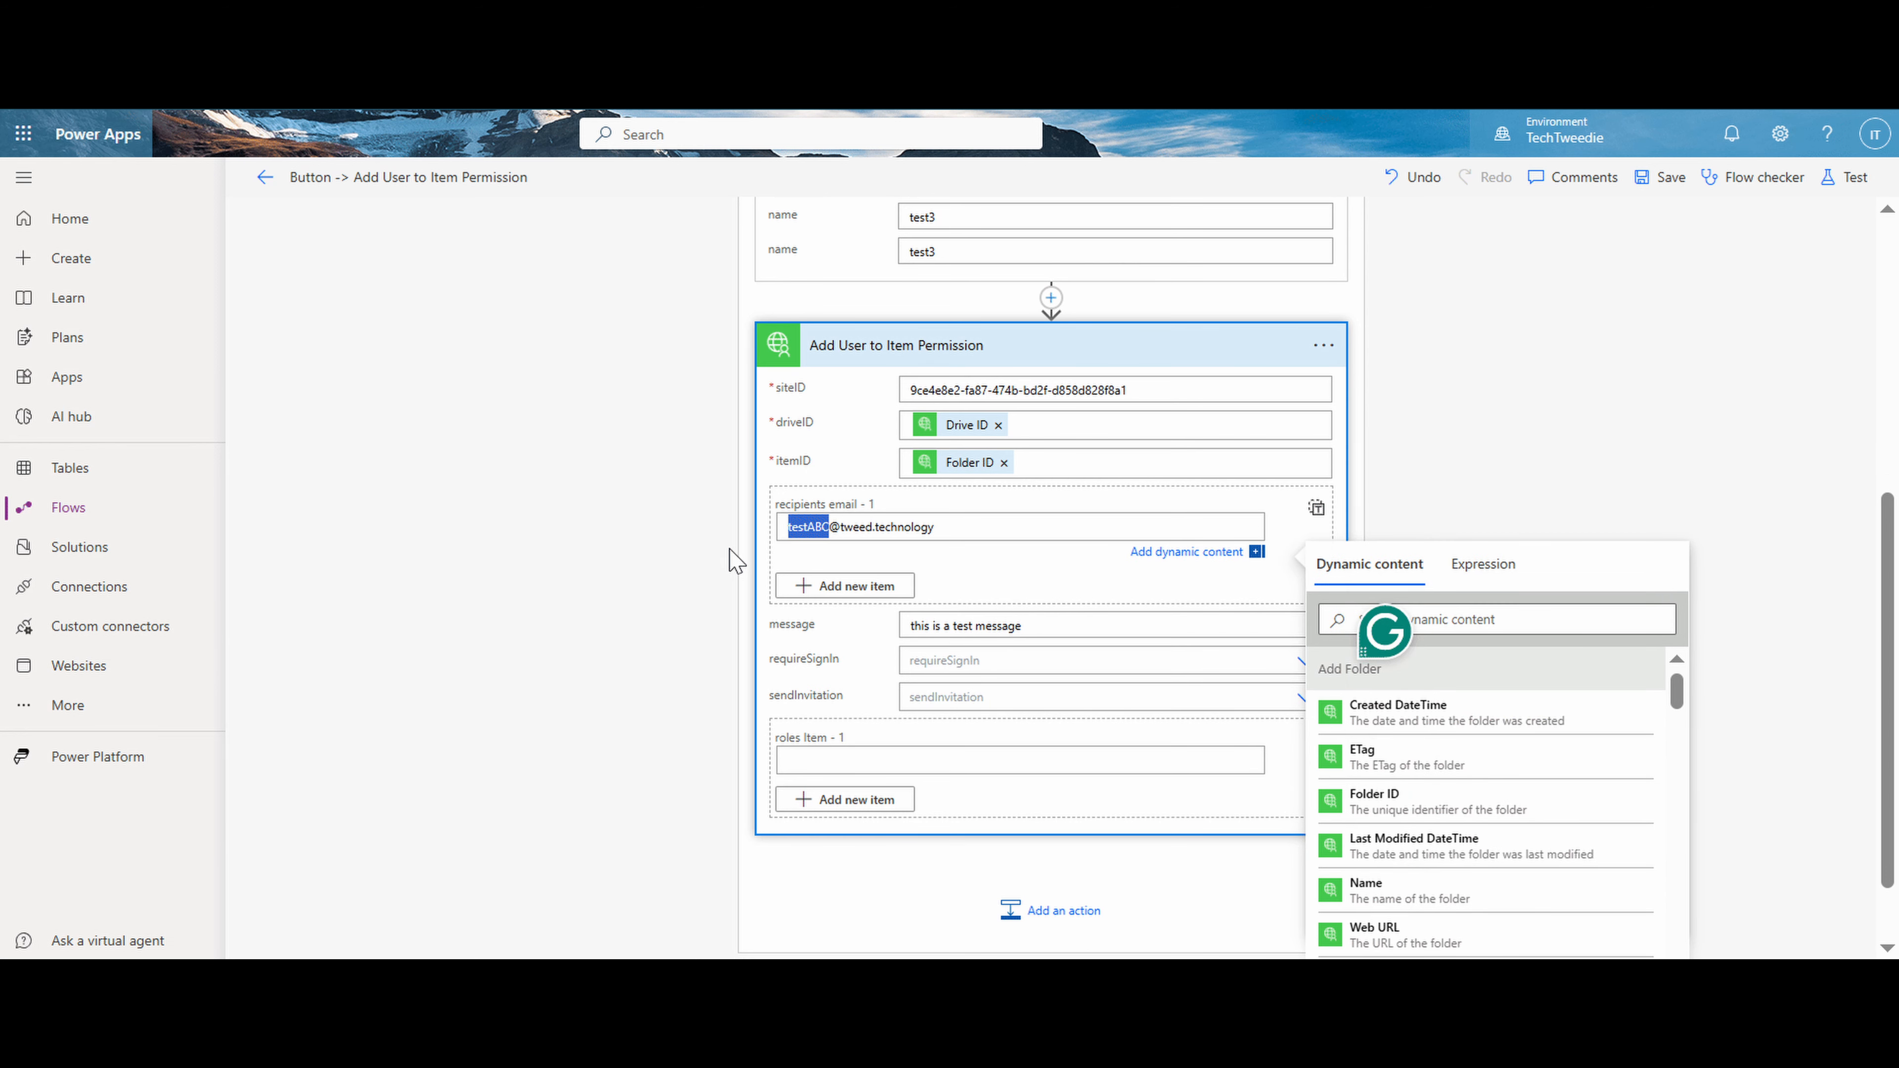
text(demo)
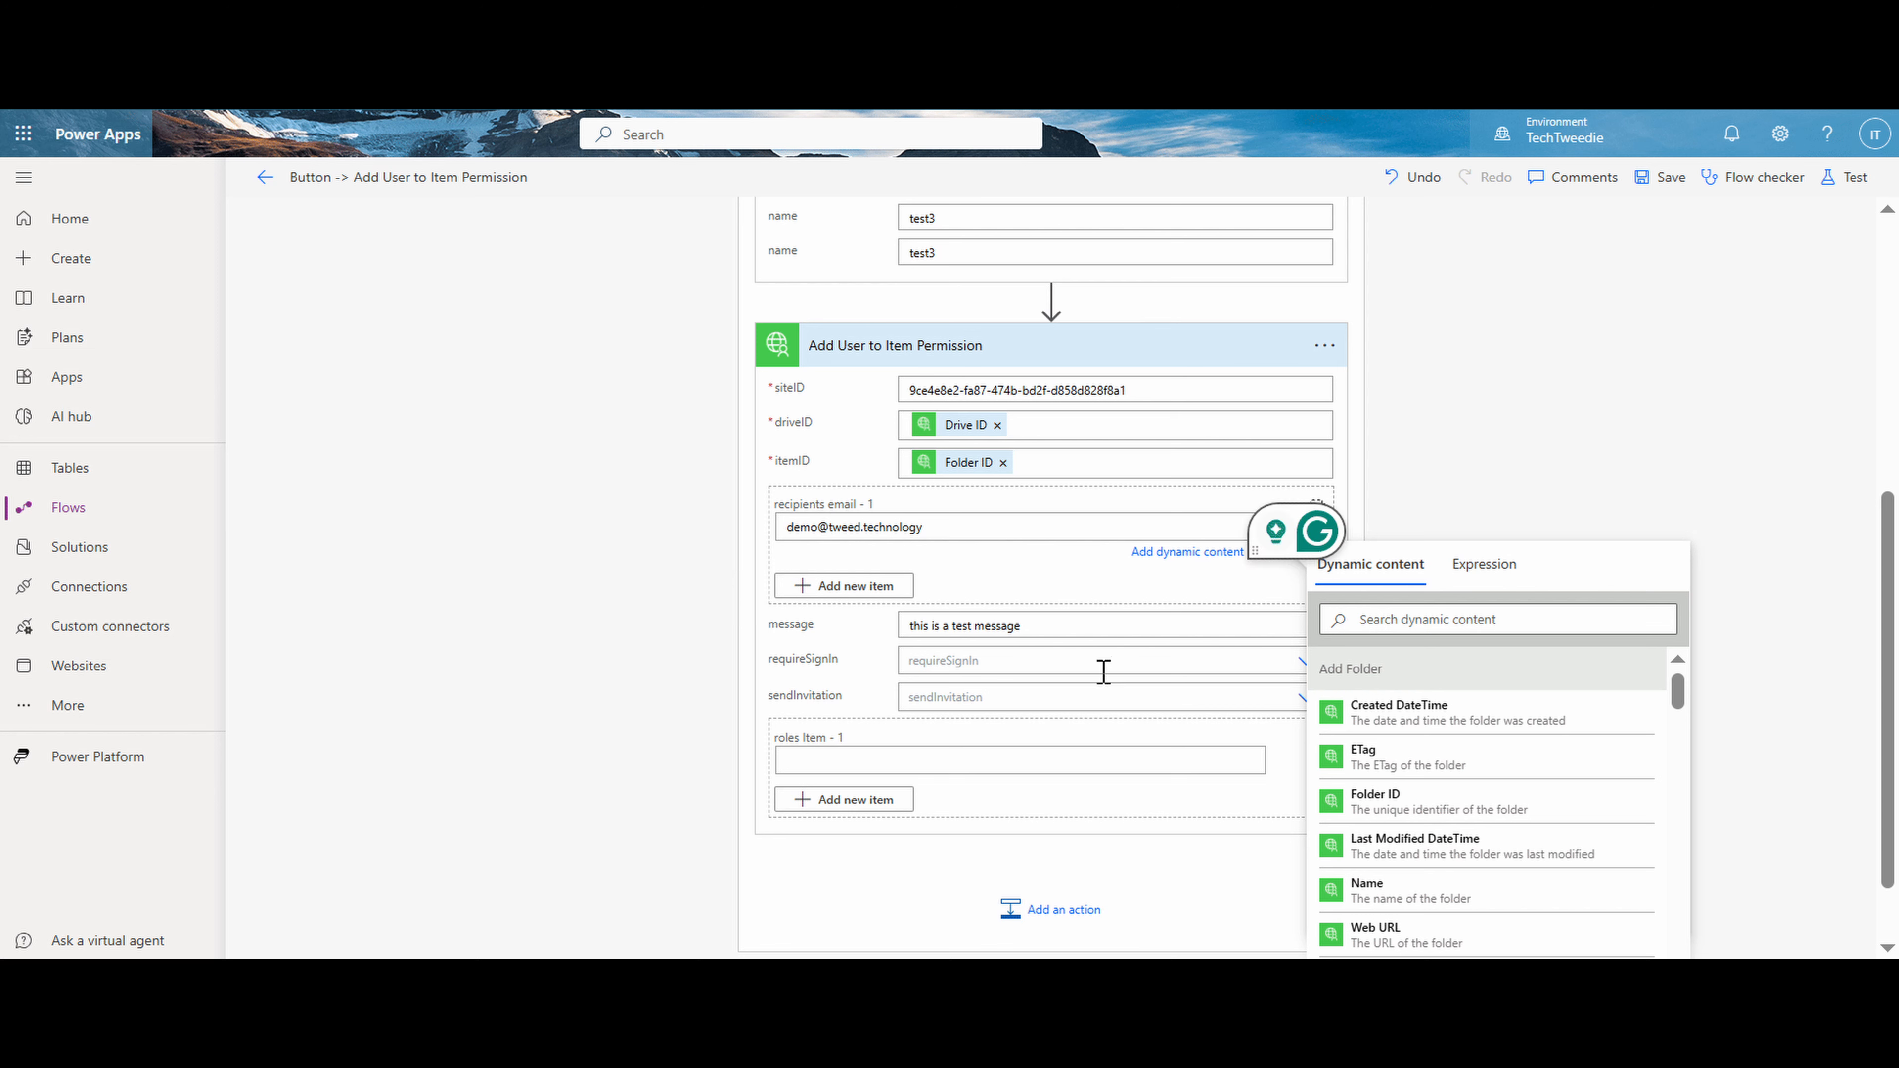
- Set requireSignIn and sendInvitation to Yes and enter read as the first roles item in Add User to Item Permission
click(1103, 671)
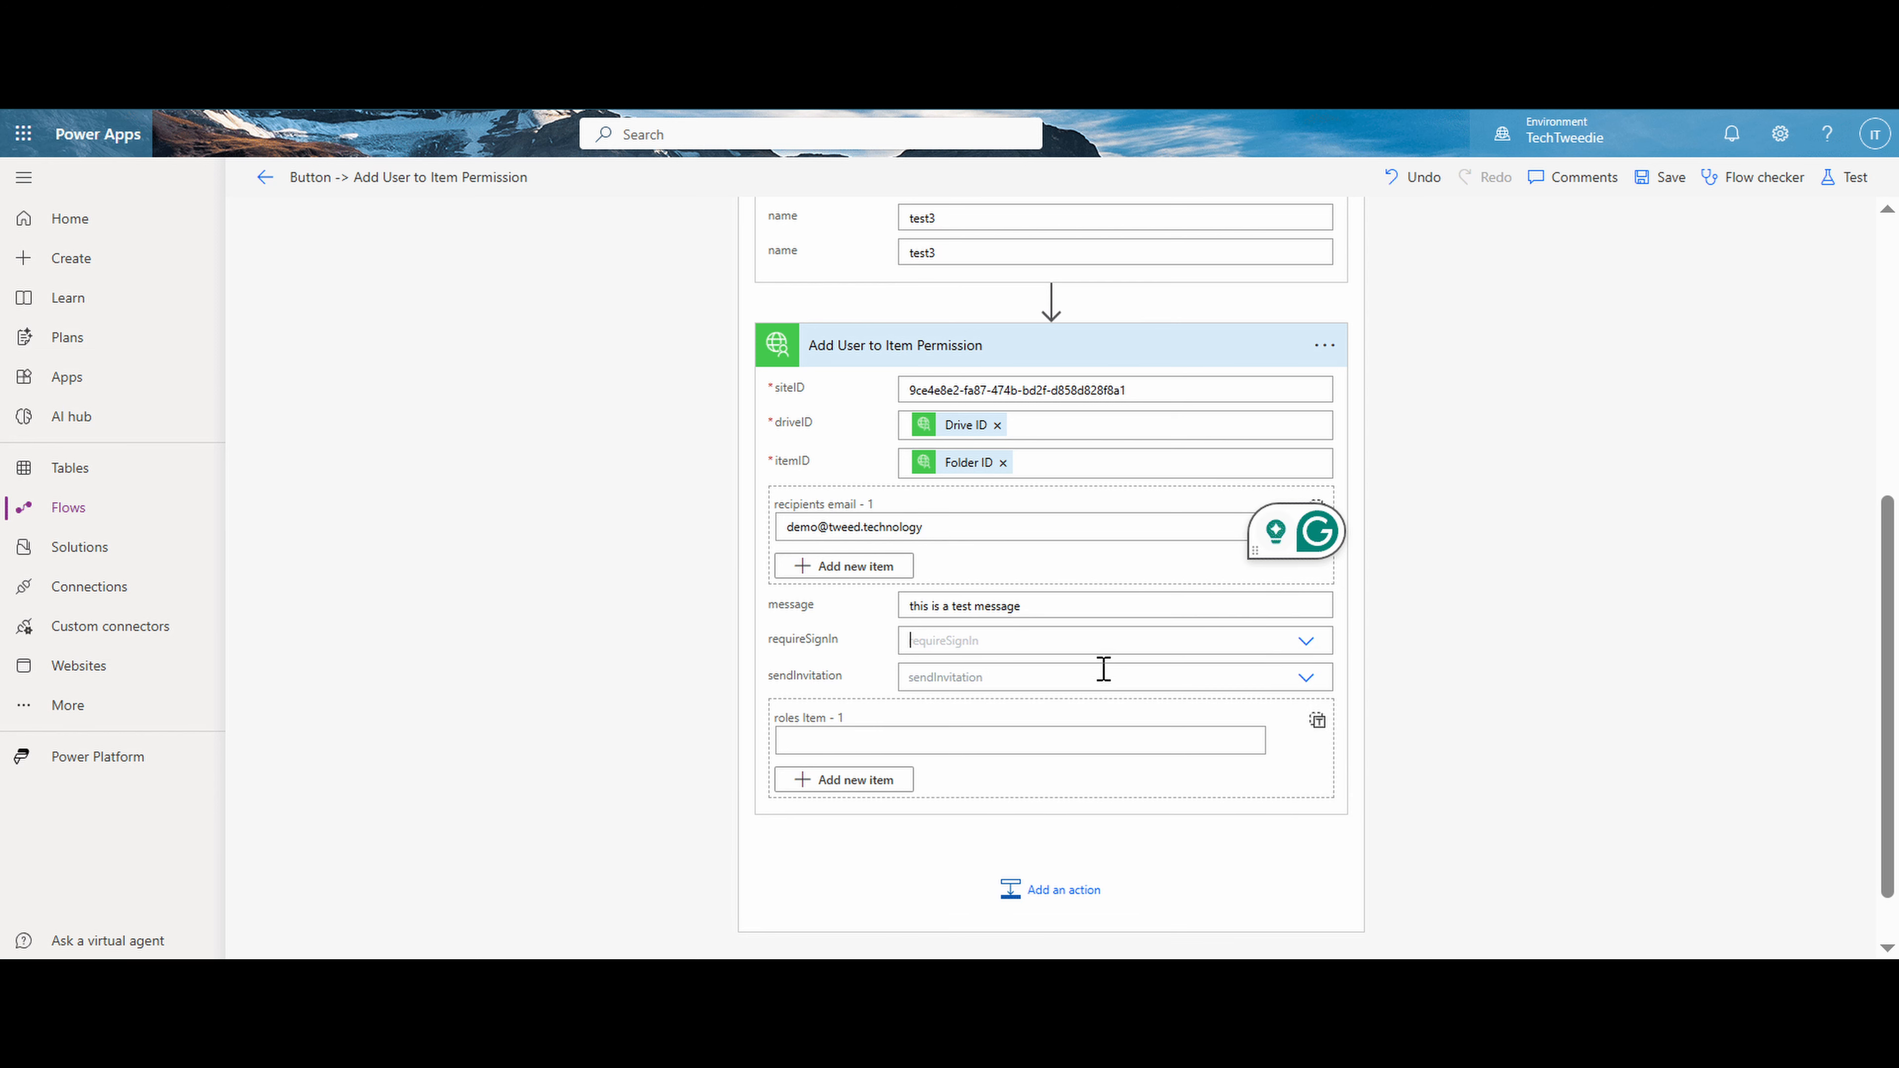
click(1161, 688)
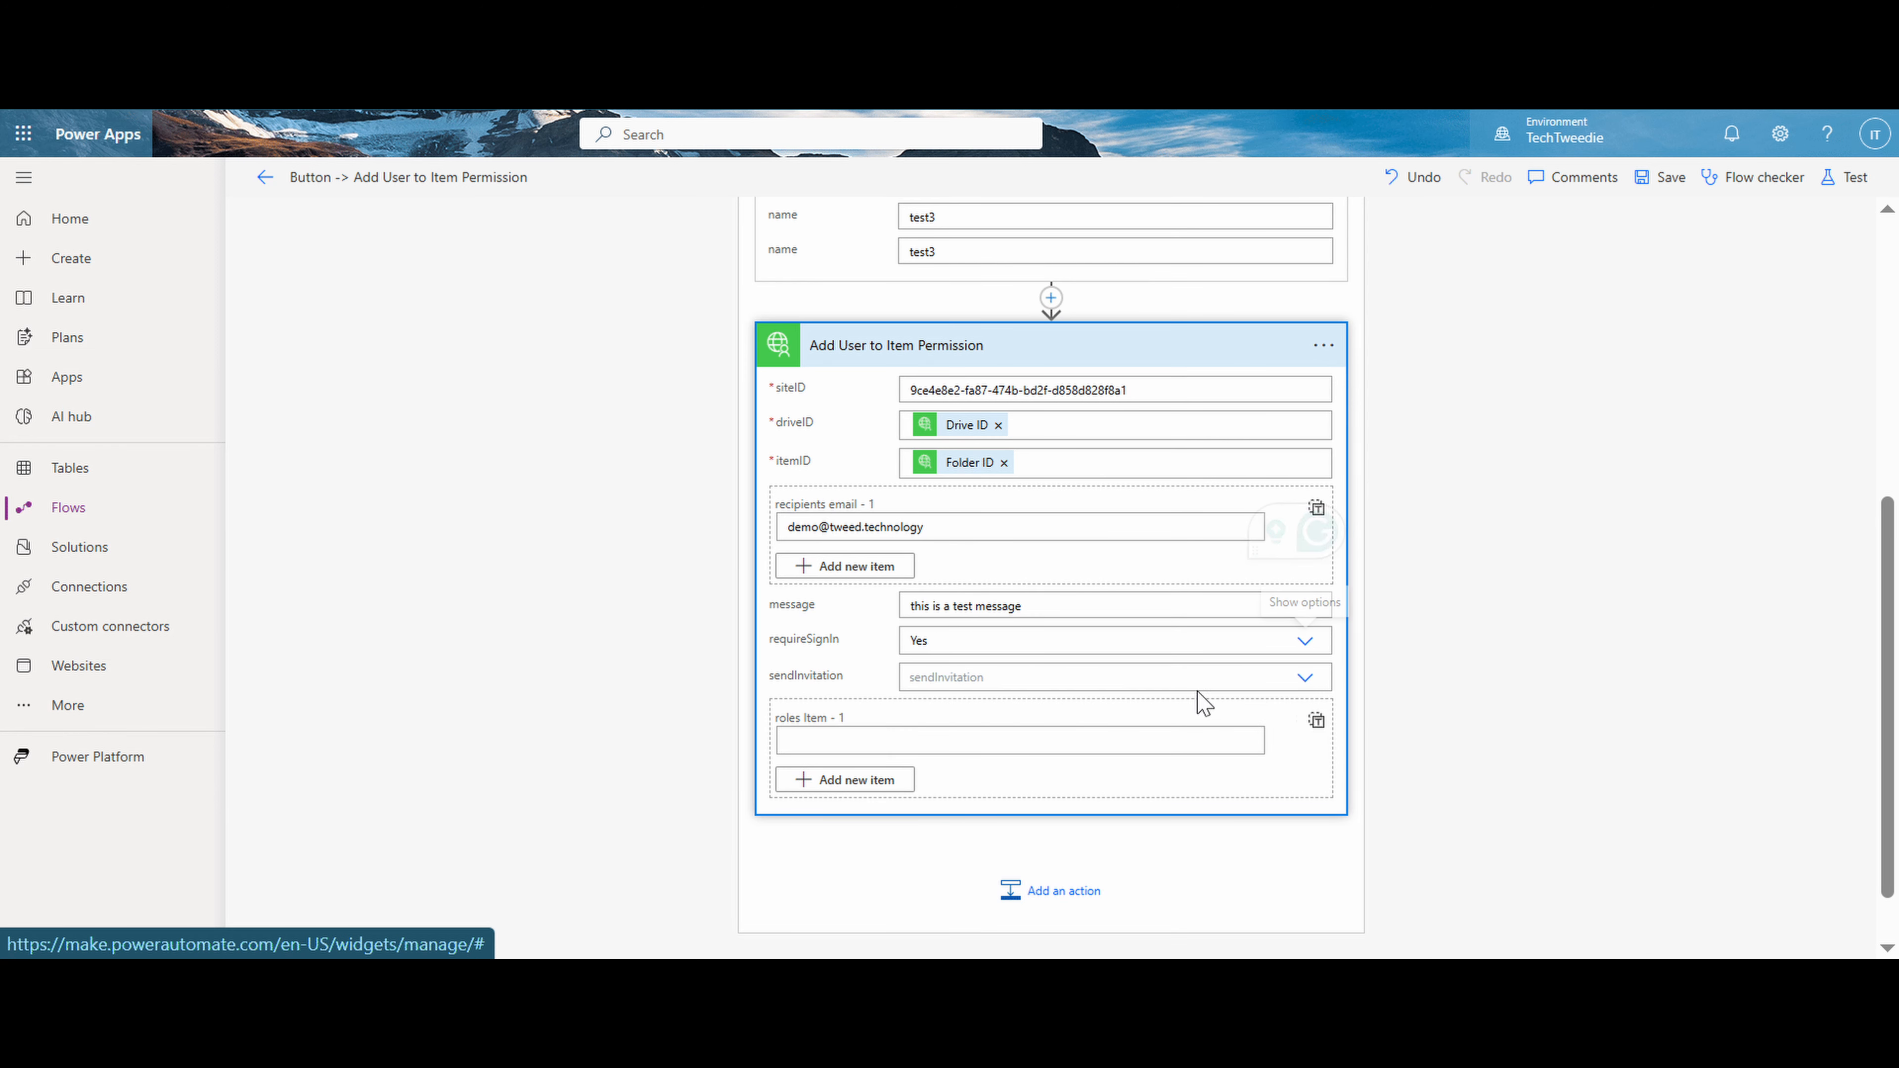
click(1303, 678)
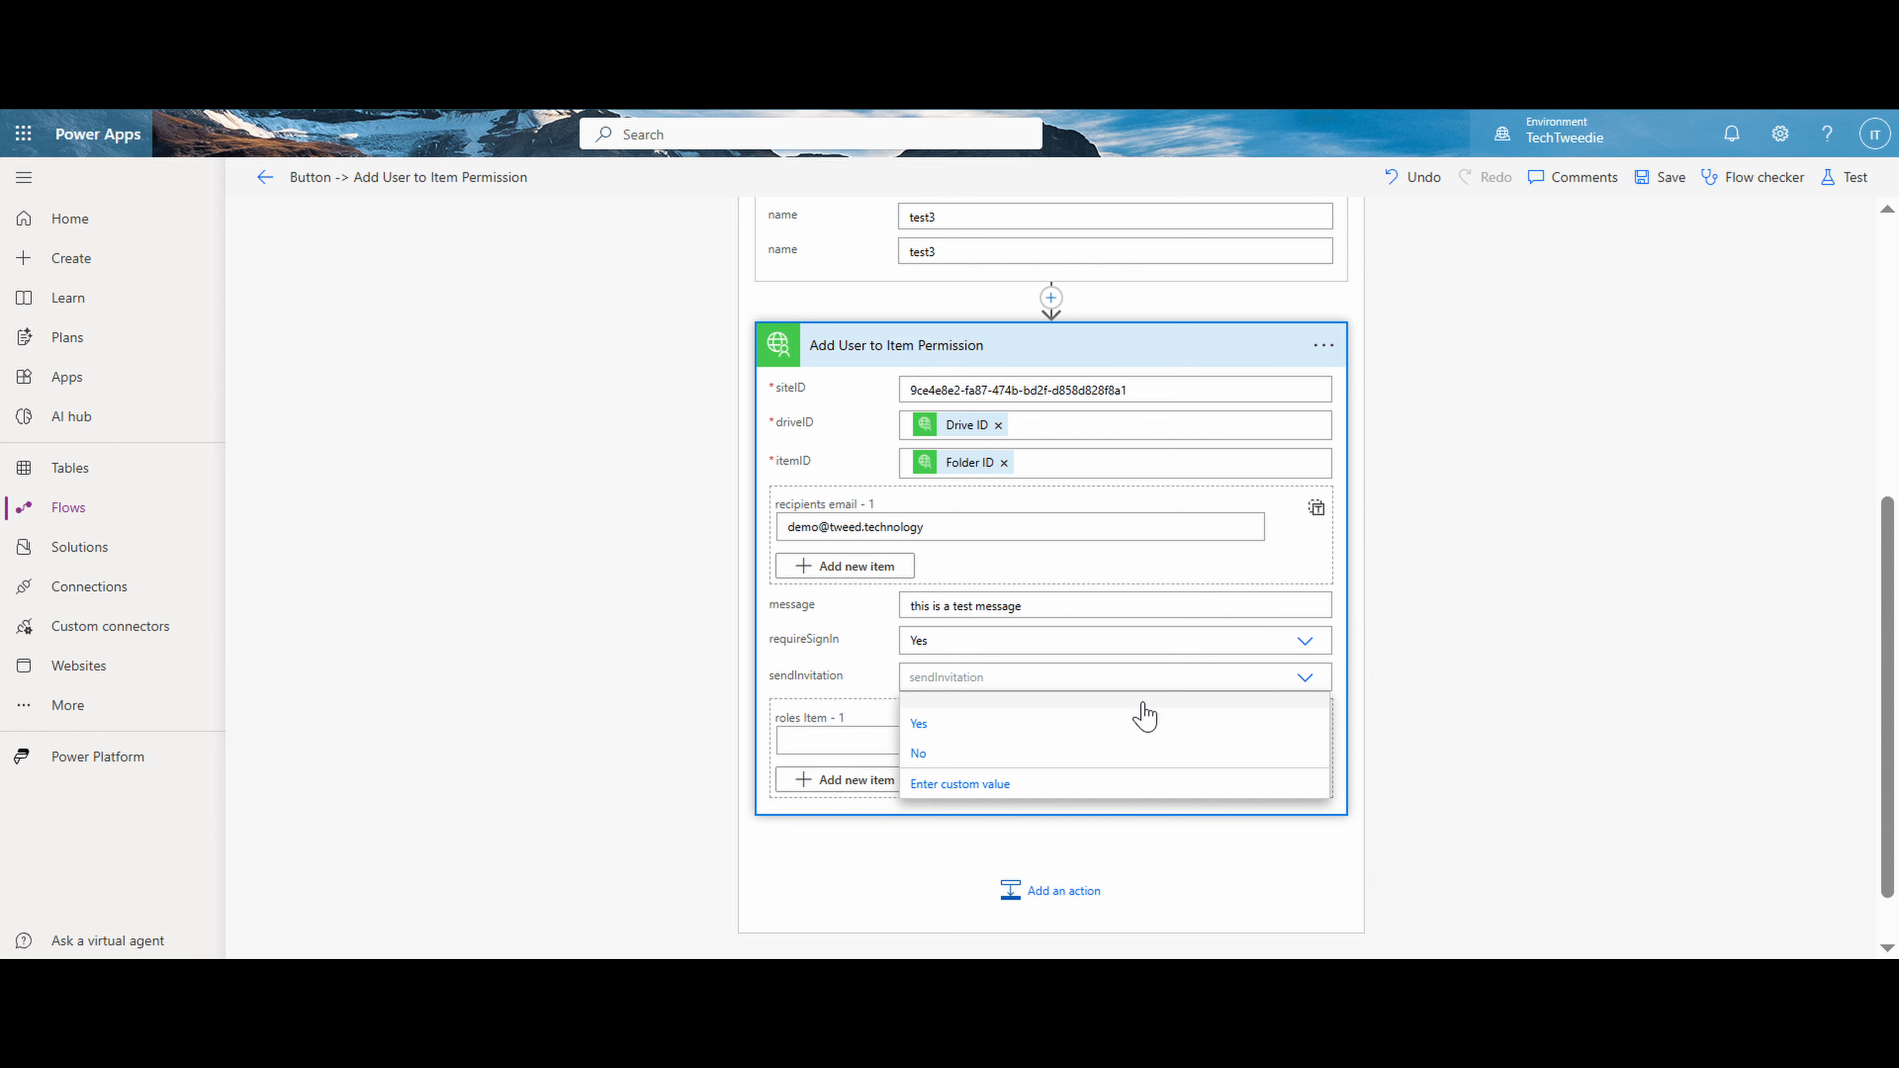
click(1081, 730)
click(1039, 740)
text(read)
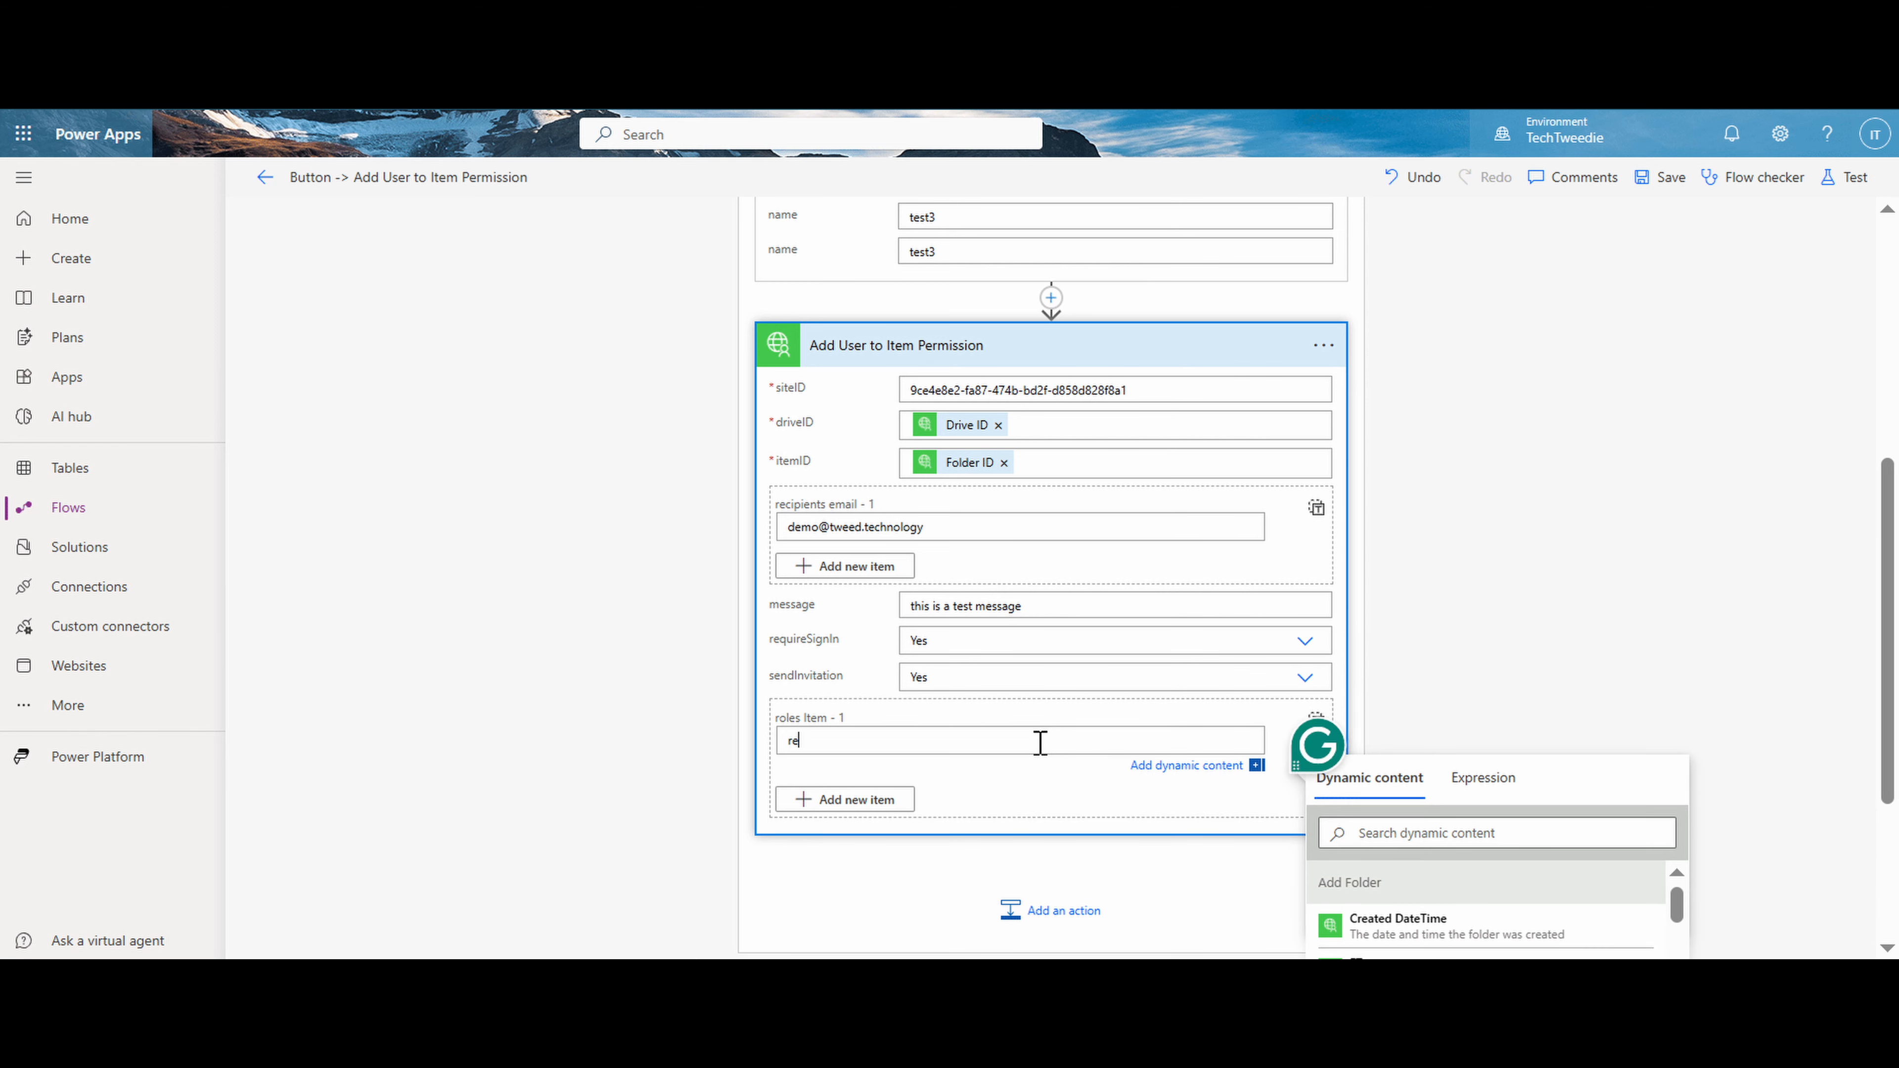
- Save the flow, run it as a manual test, and expand the Apply to each results
click(1665, 181)
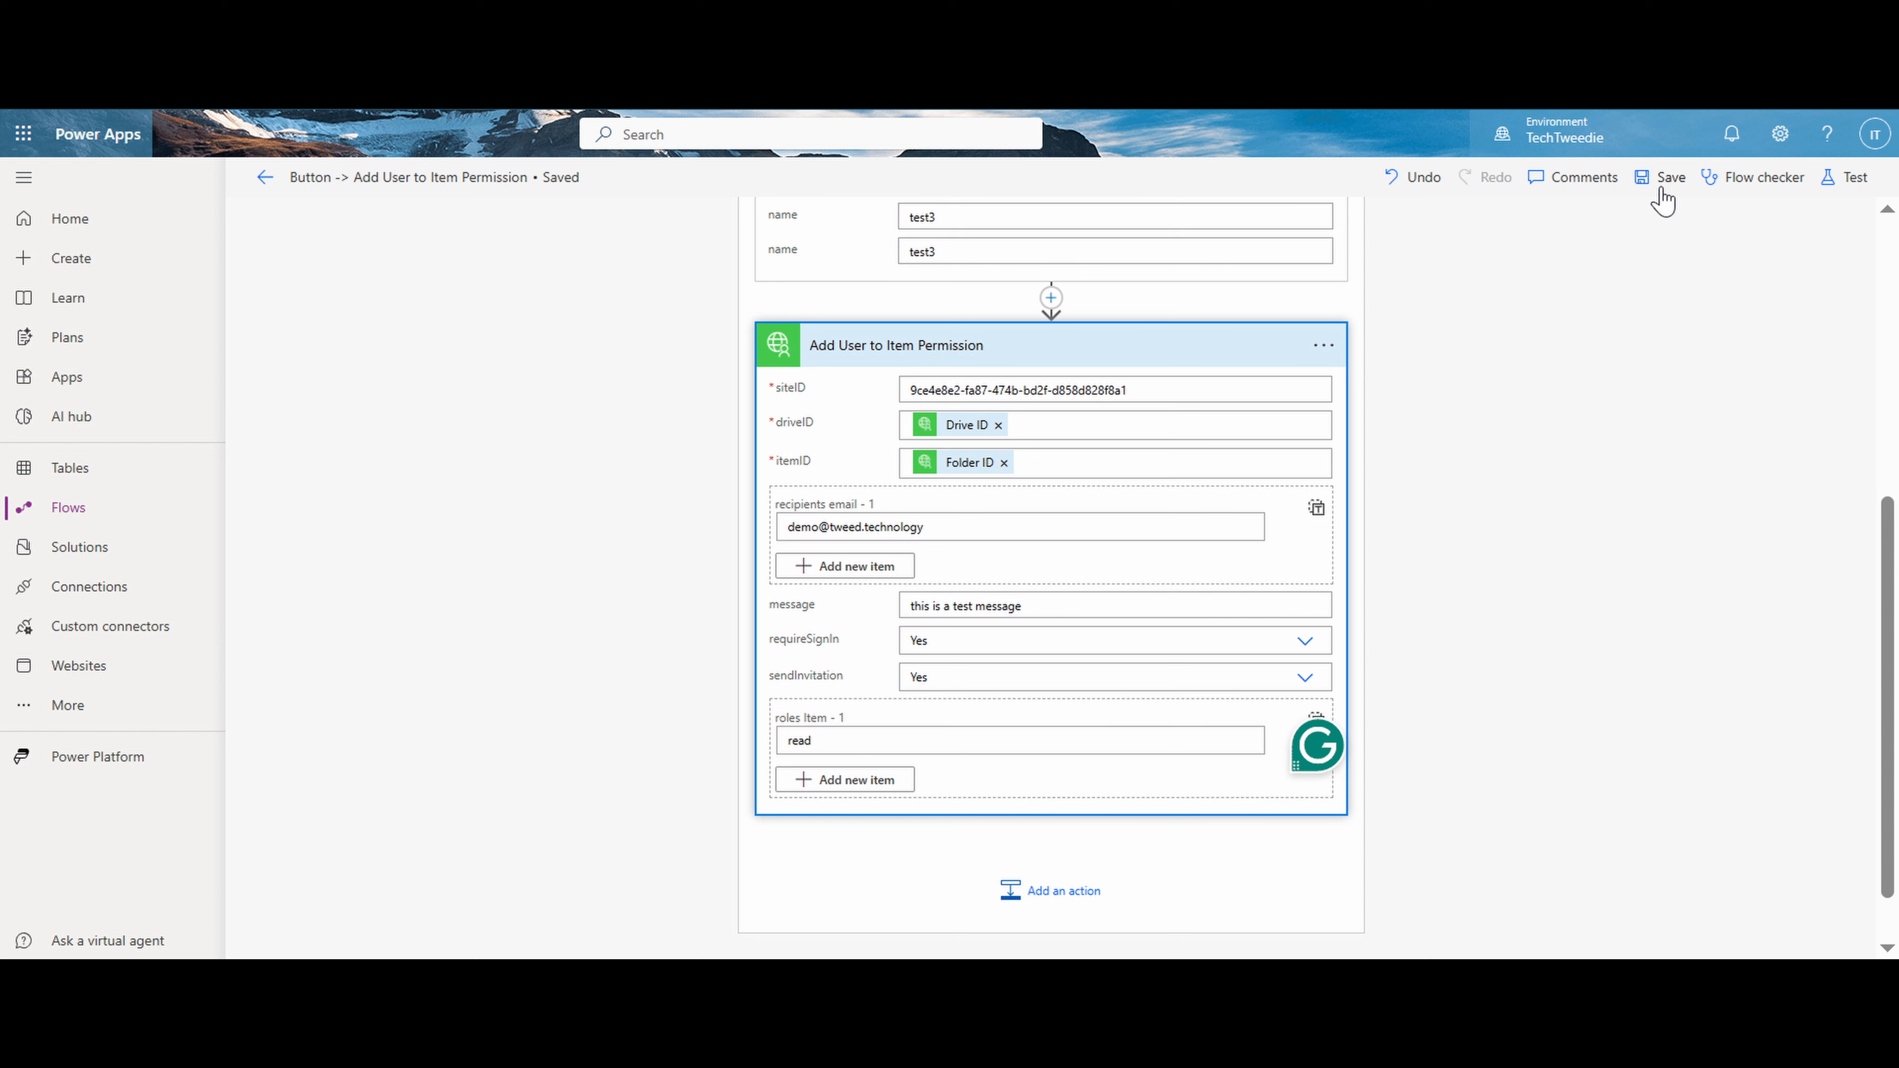
click(1857, 179)
click(1600, 229)
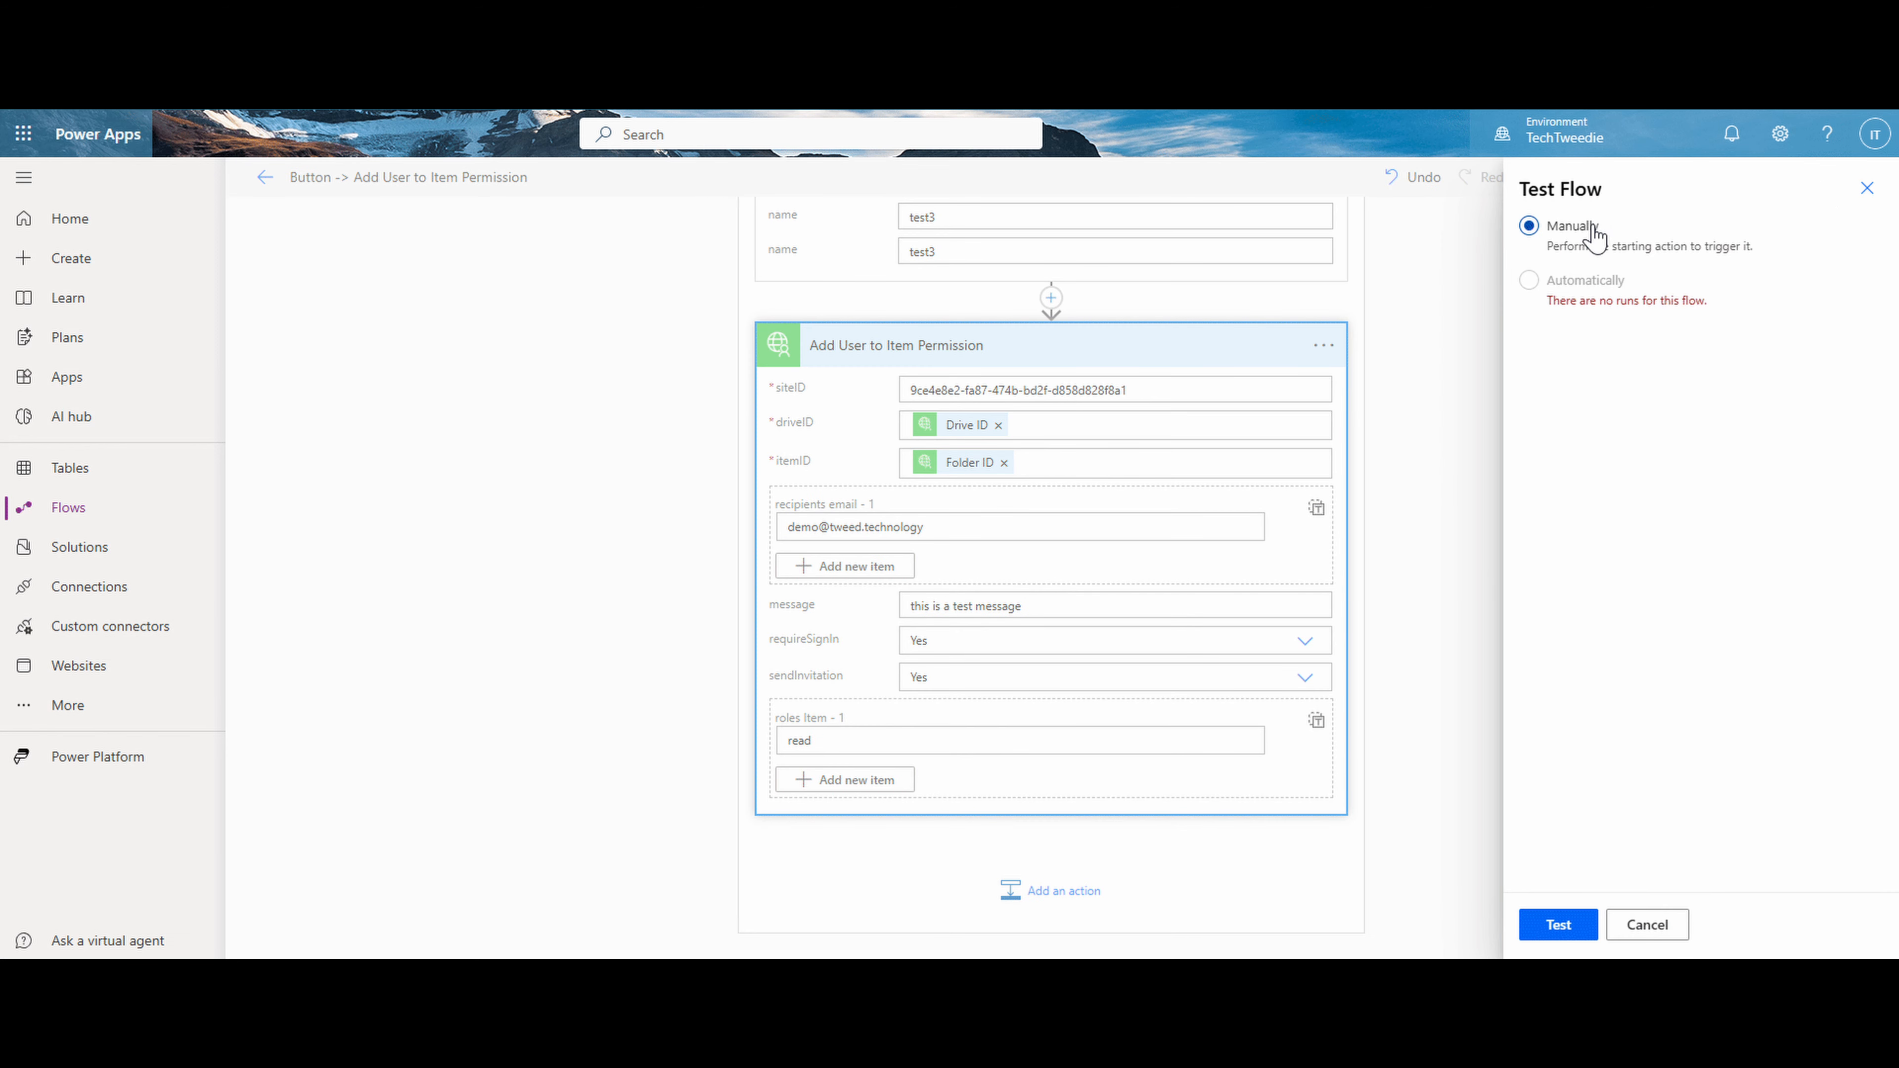
click(1565, 924)
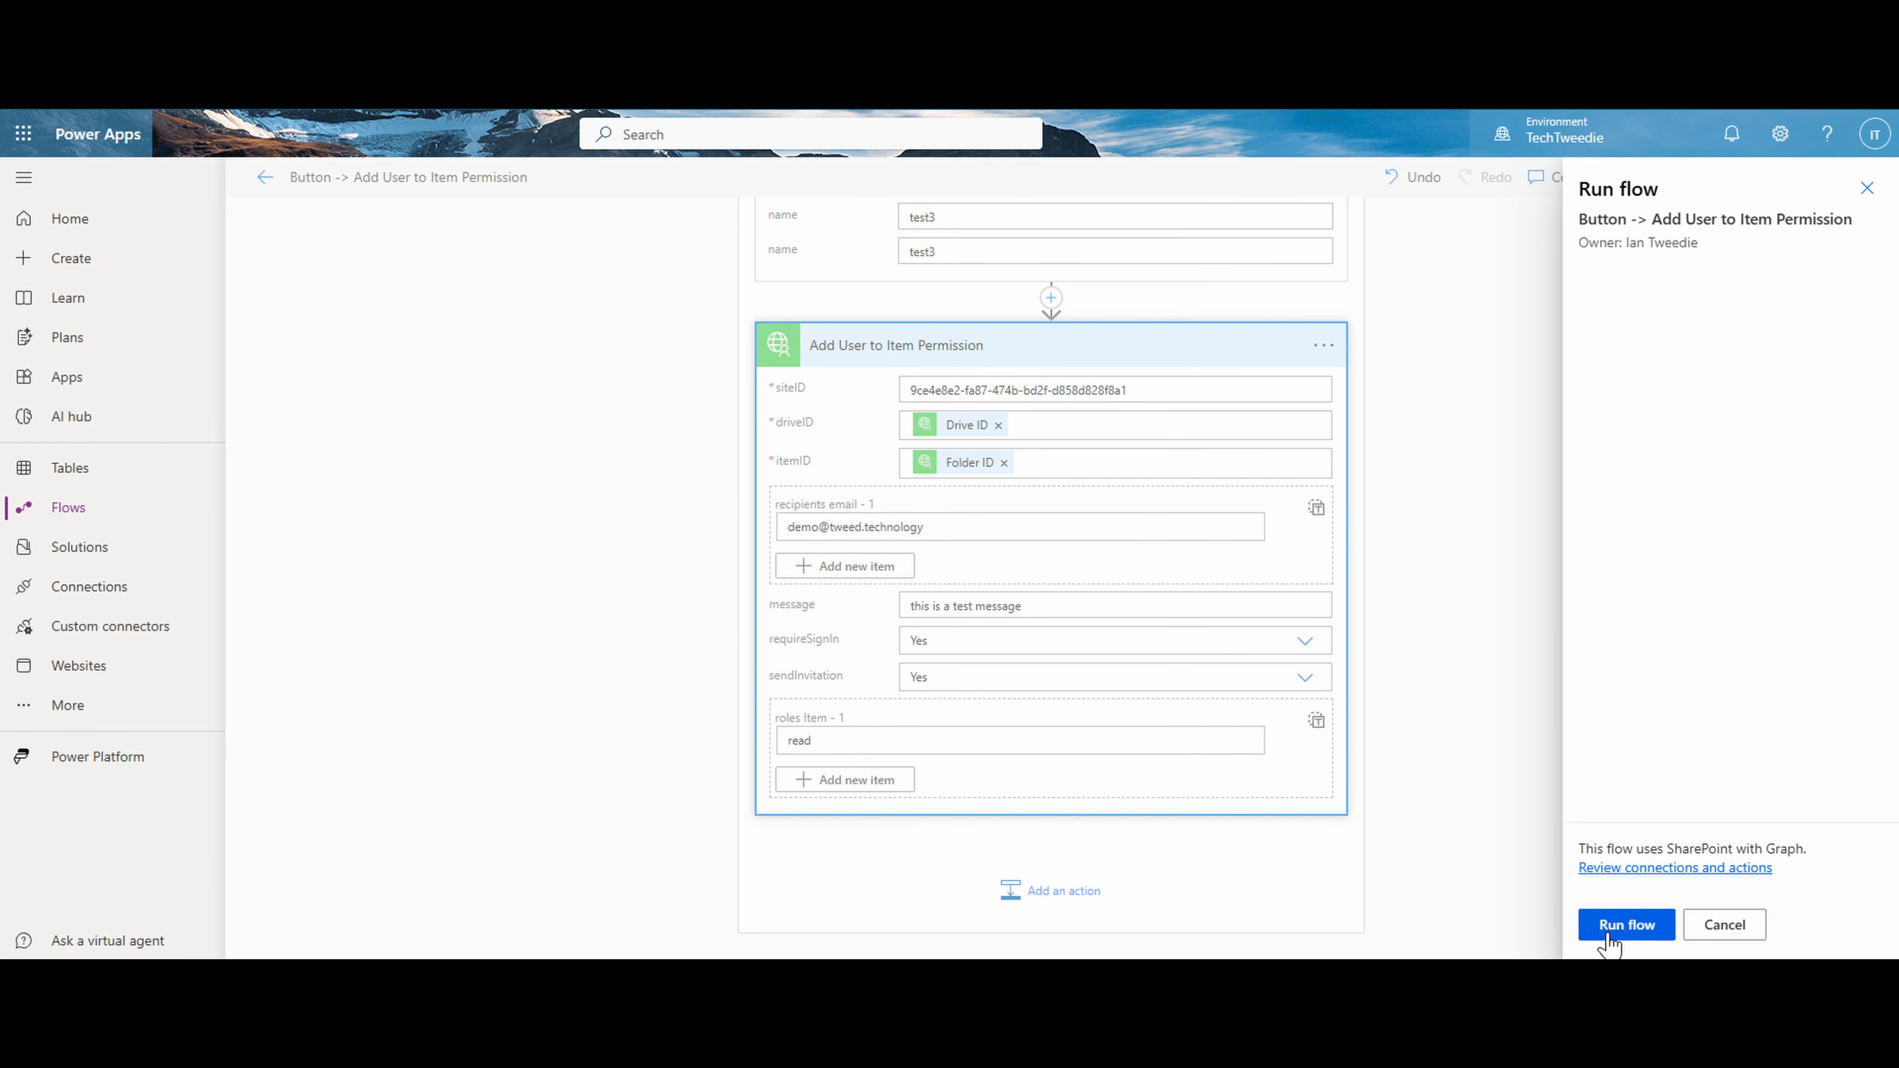
click(1605, 936)
click(1615, 928)
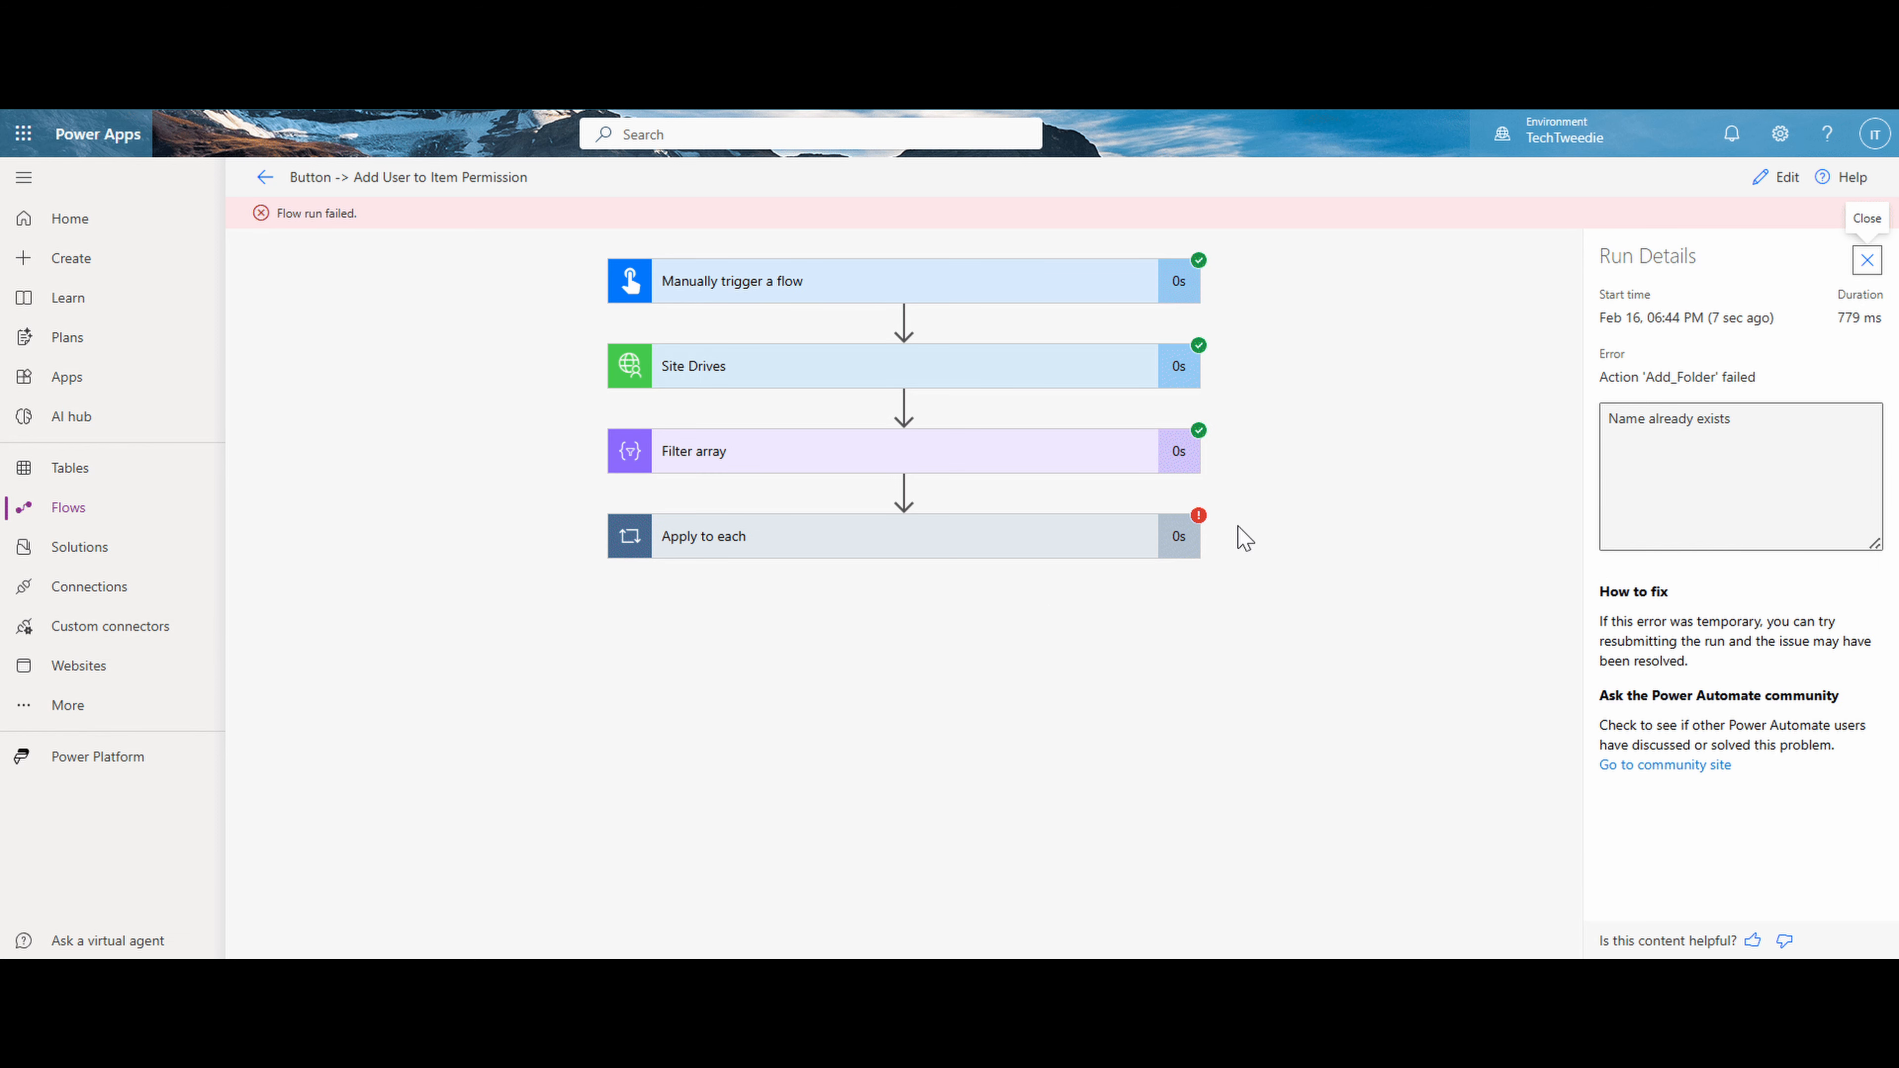
click(1022, 548)
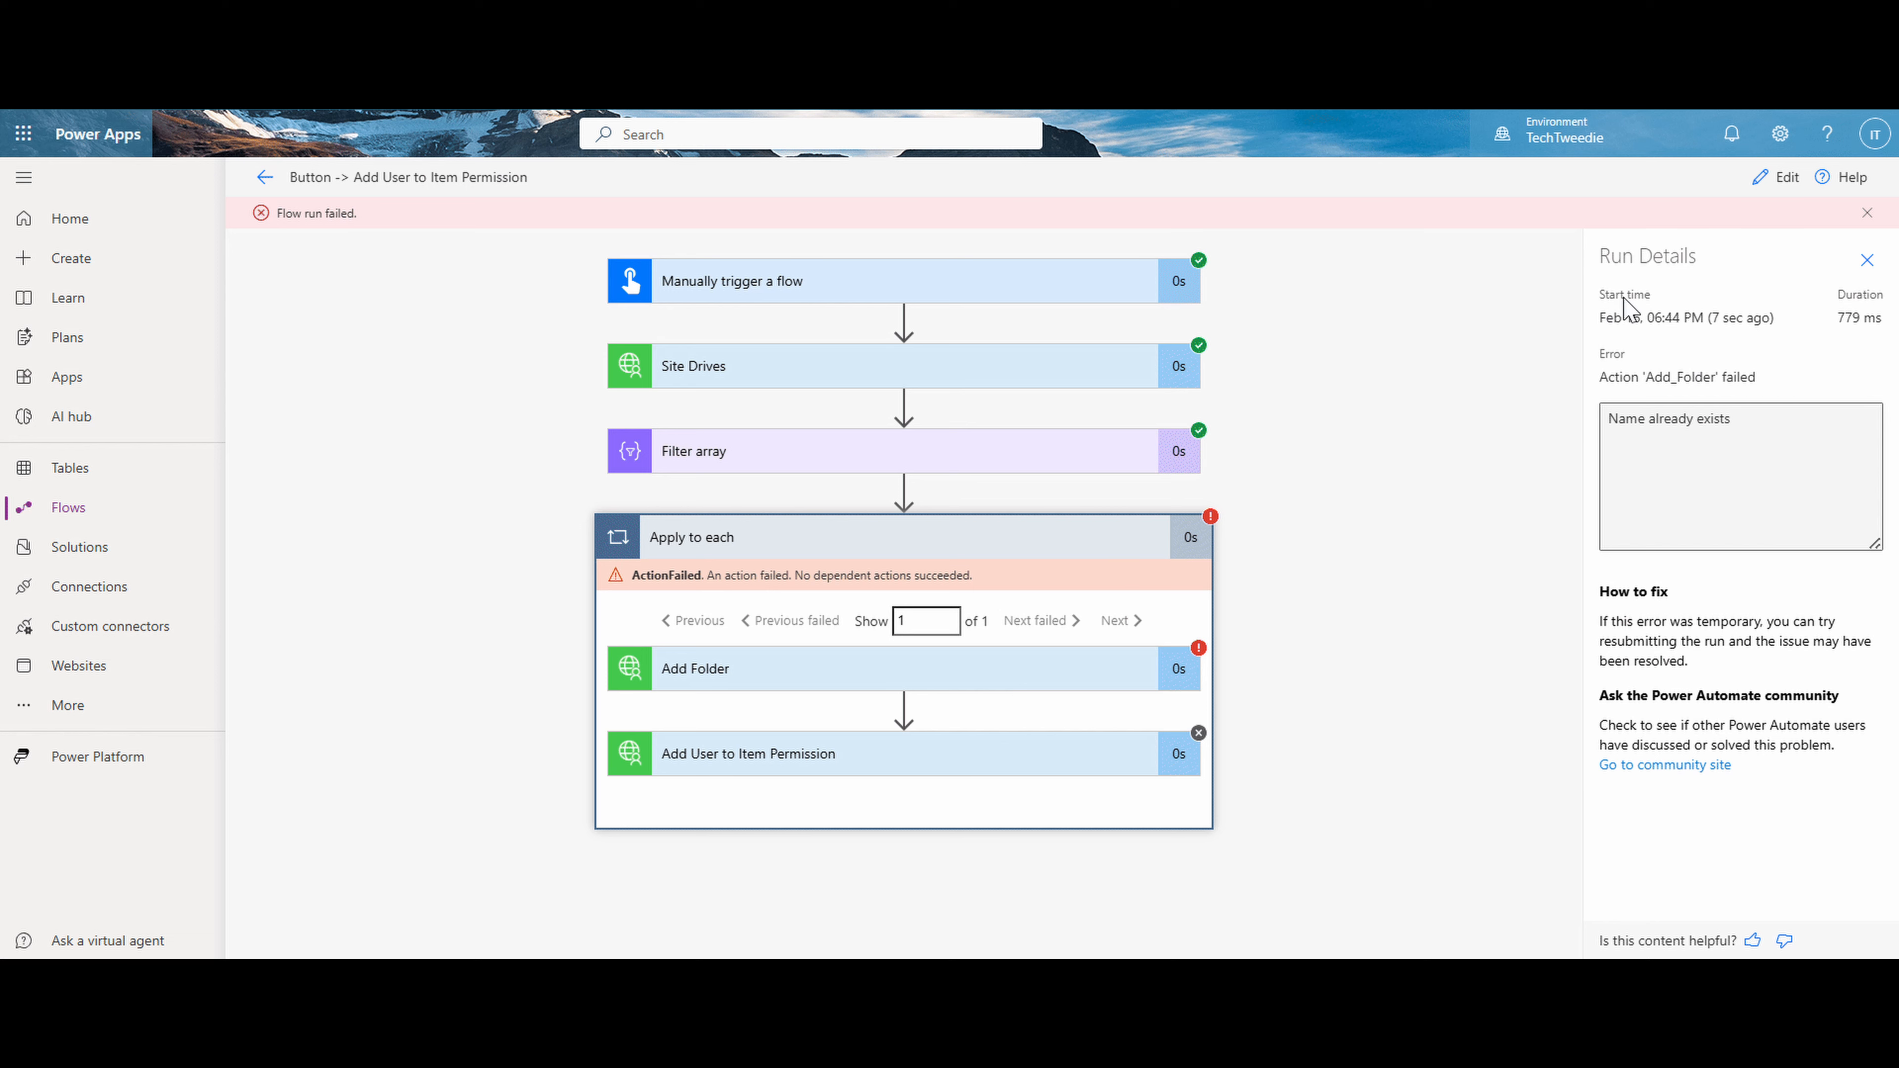
- Return to editing the flow, set both name values of Add Folder to test4, and save the flow
click(1791, 177)
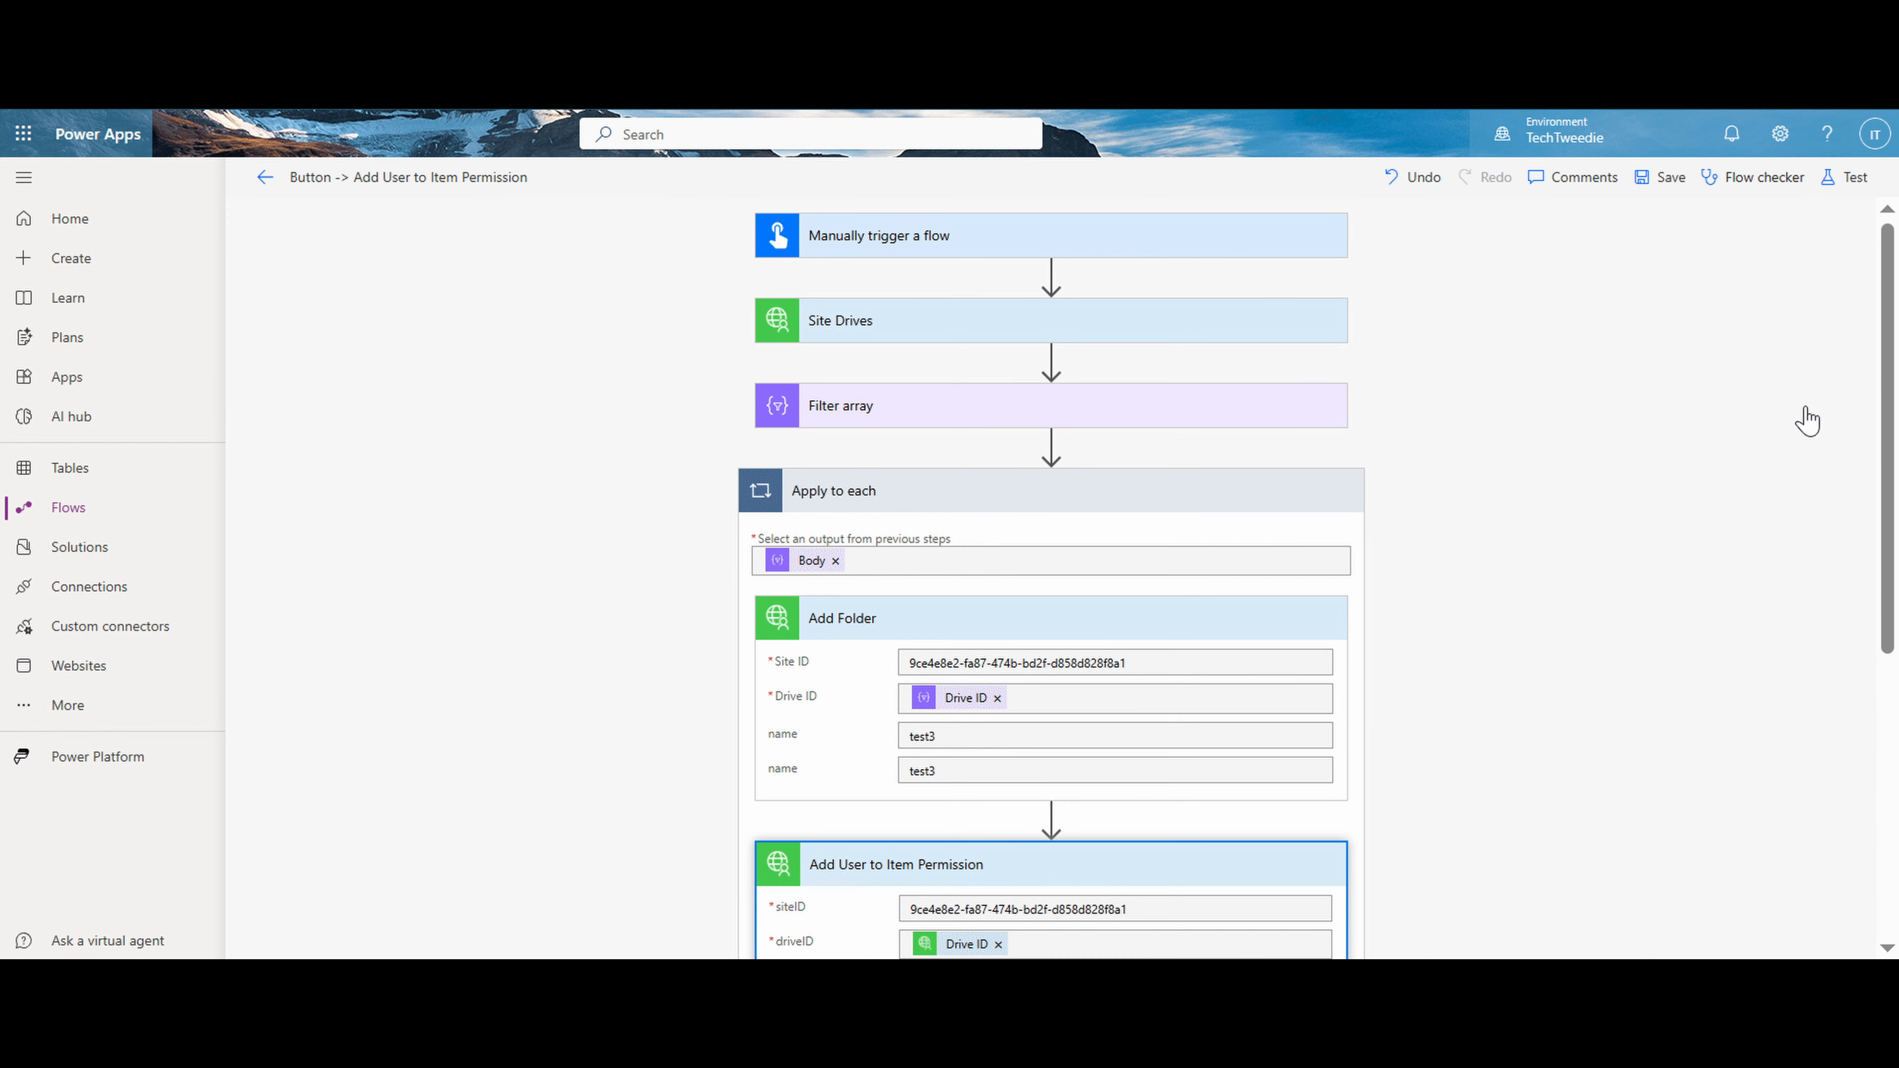
click(1030, 740)
key(BackSpace)
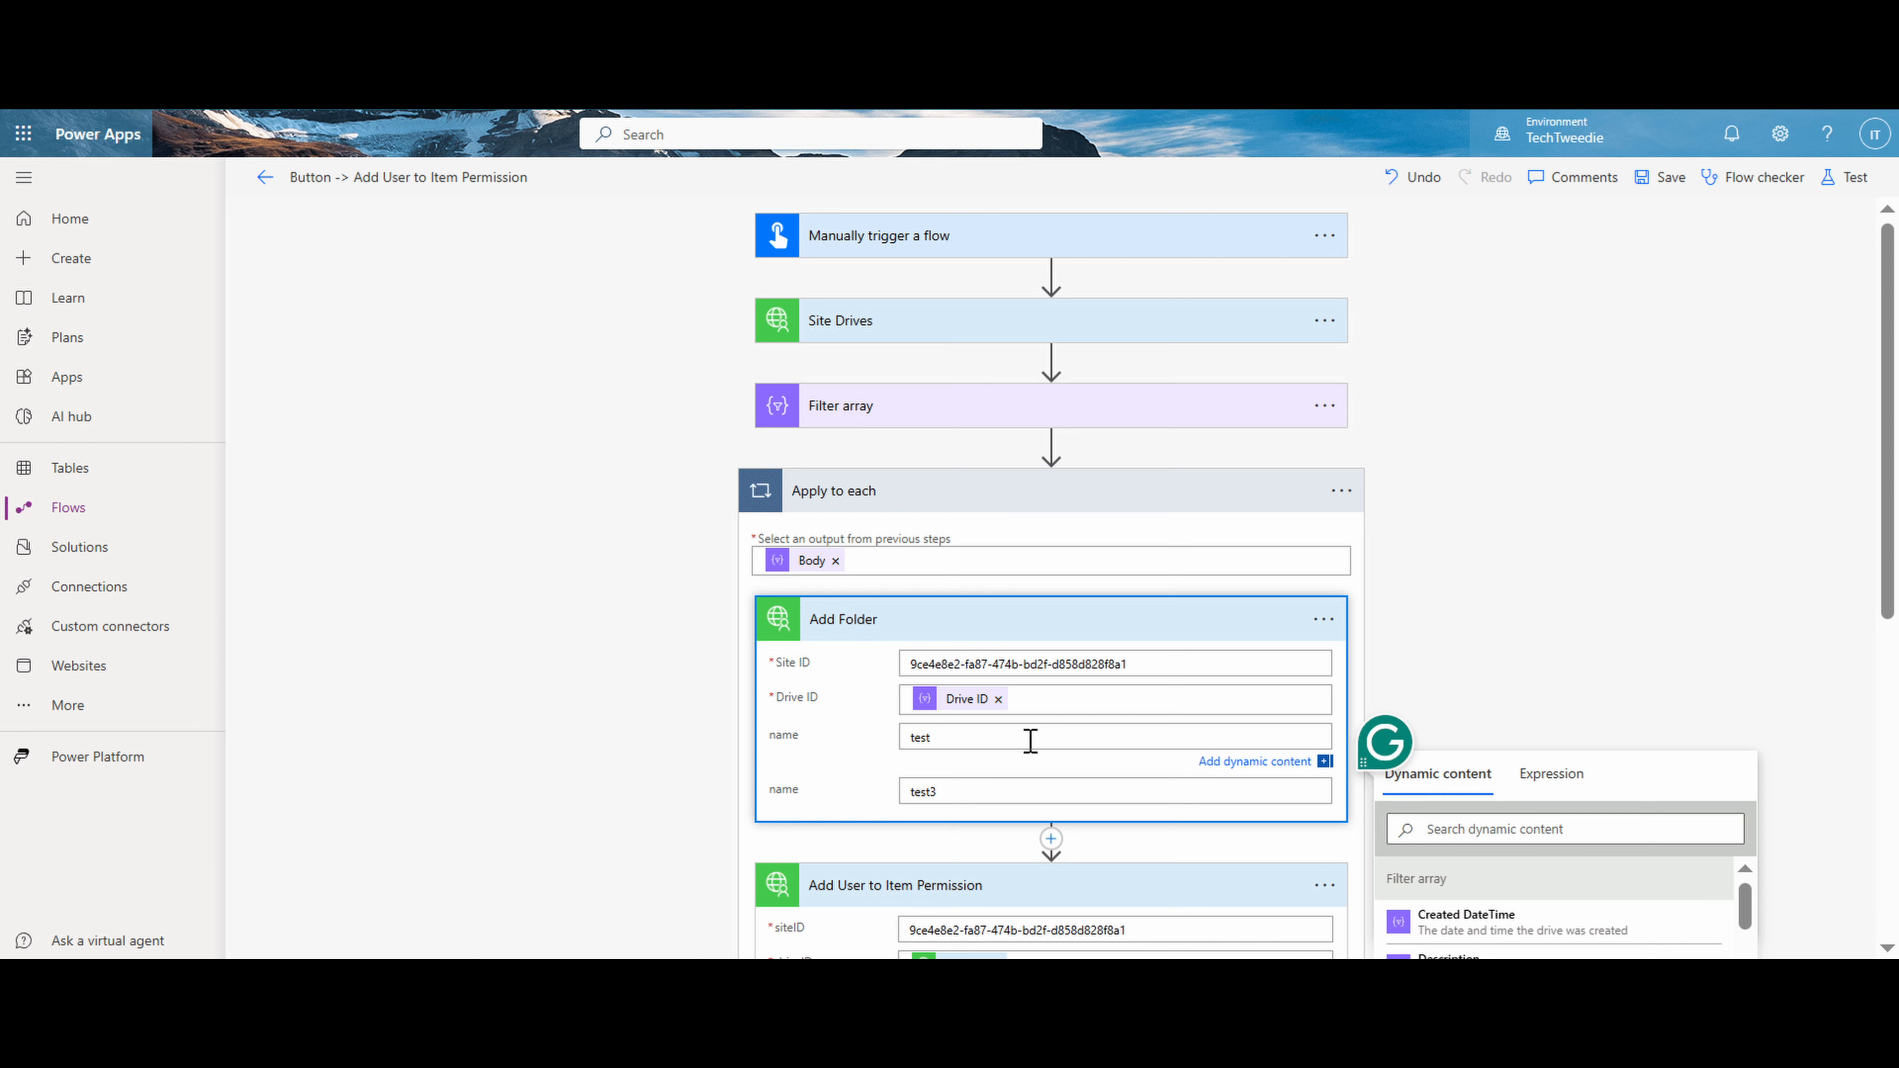
text(4)
click(1004, 790)
key(BackSpace)
text(4)
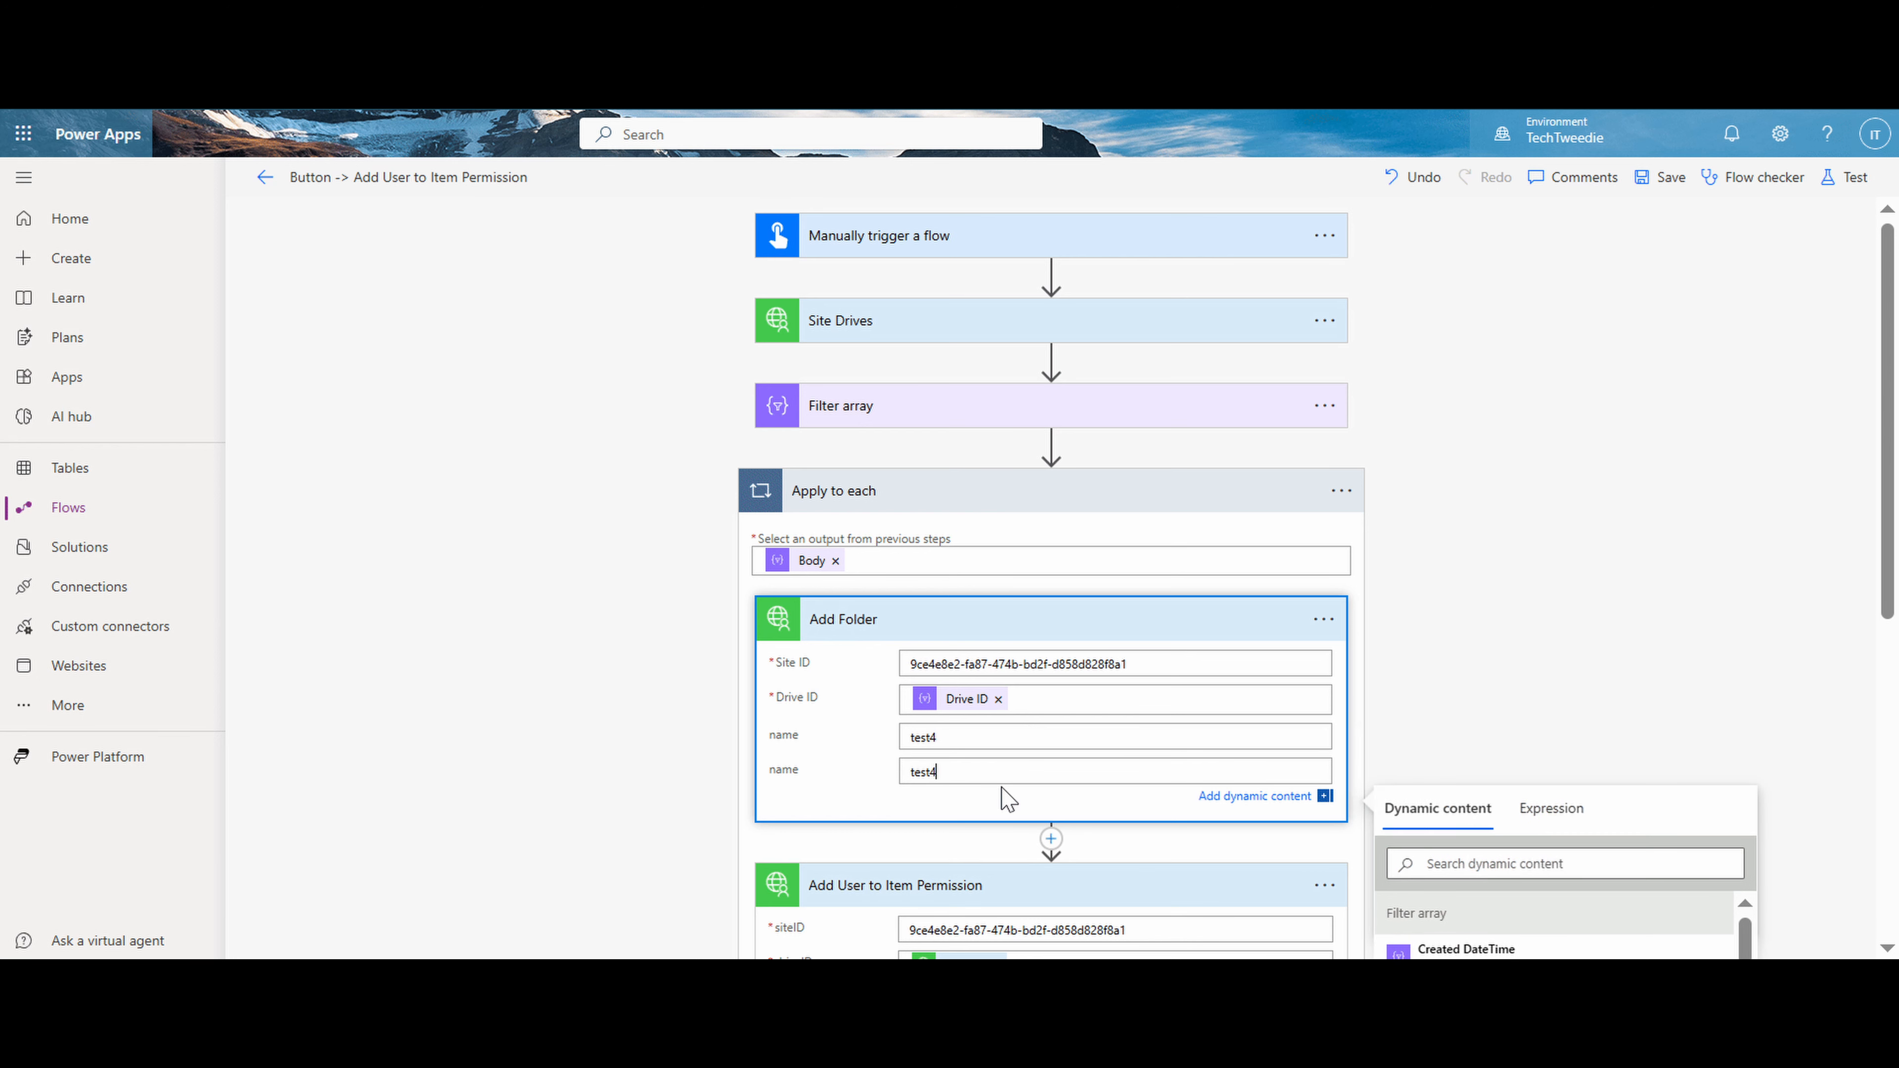
click(1675, 181)
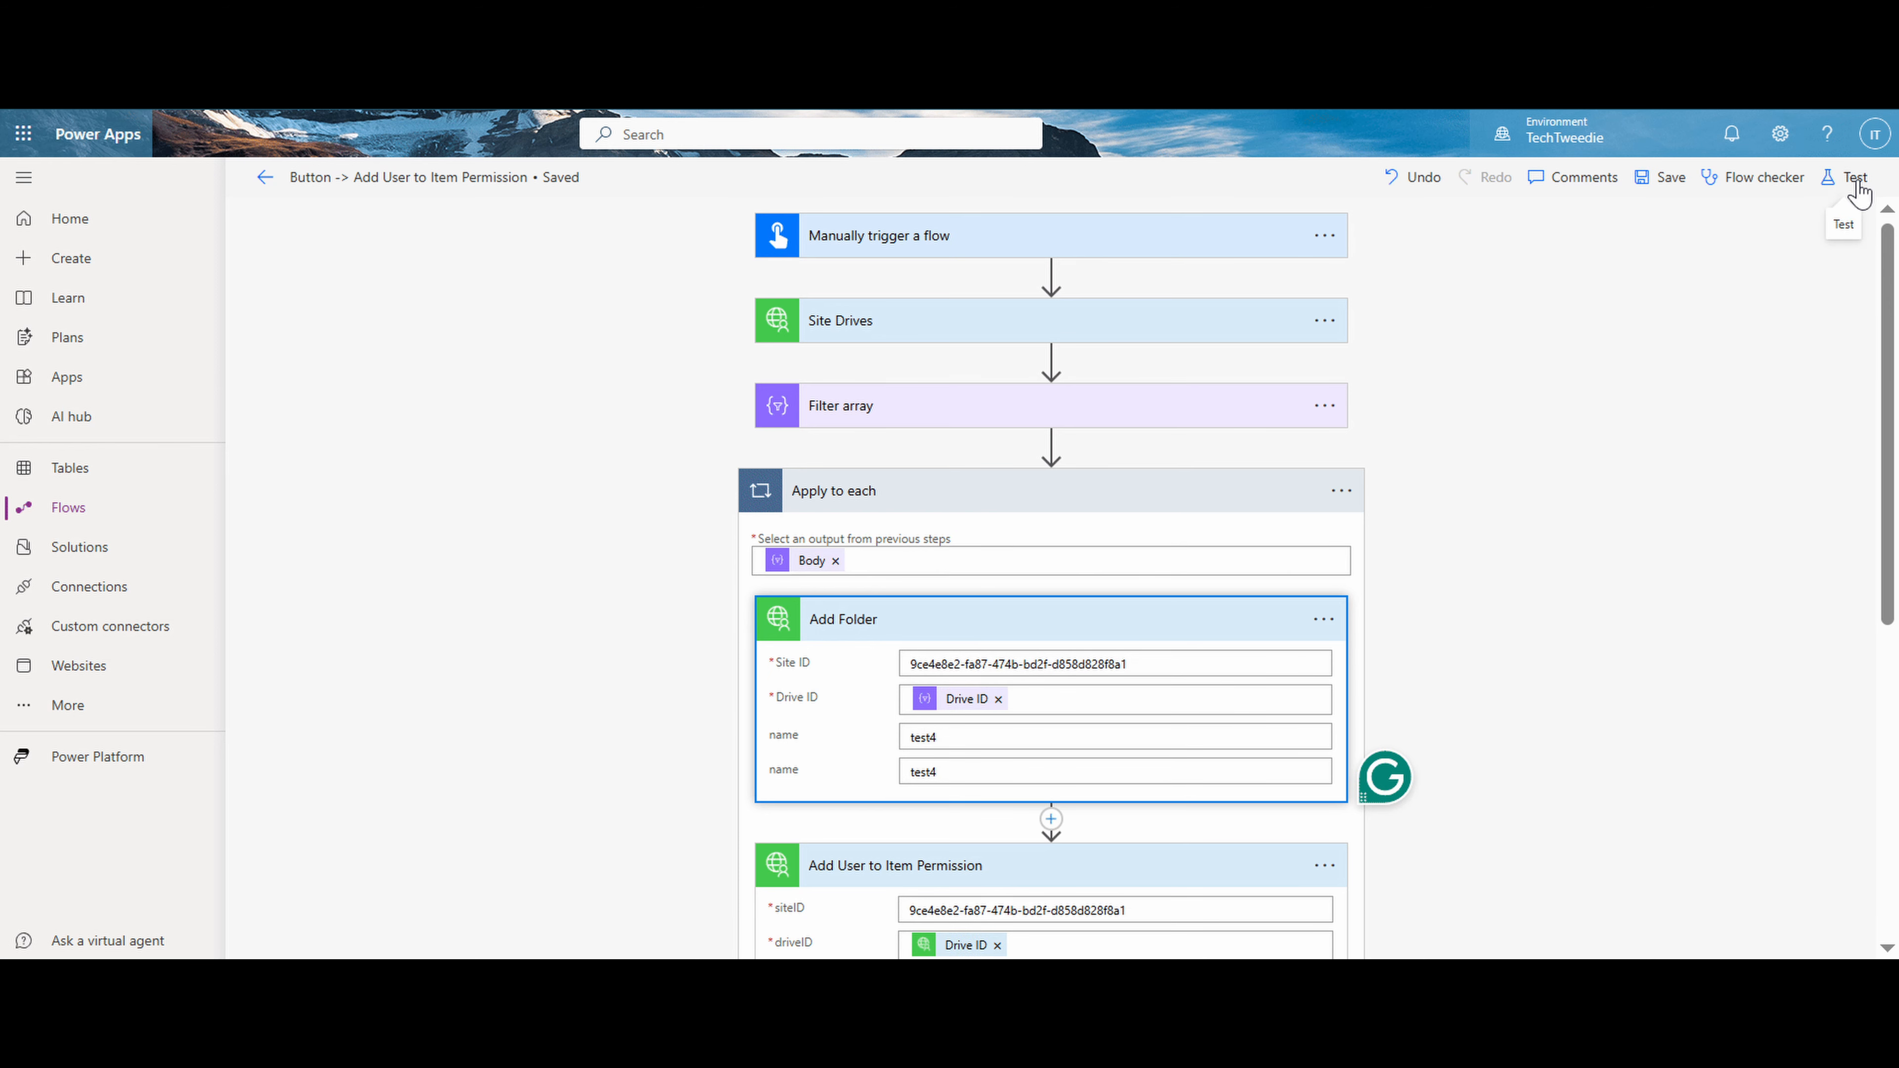
- Run the updated flow as a manual test
click(1857, 181)
click(1586, 282)
click(1589, 315)
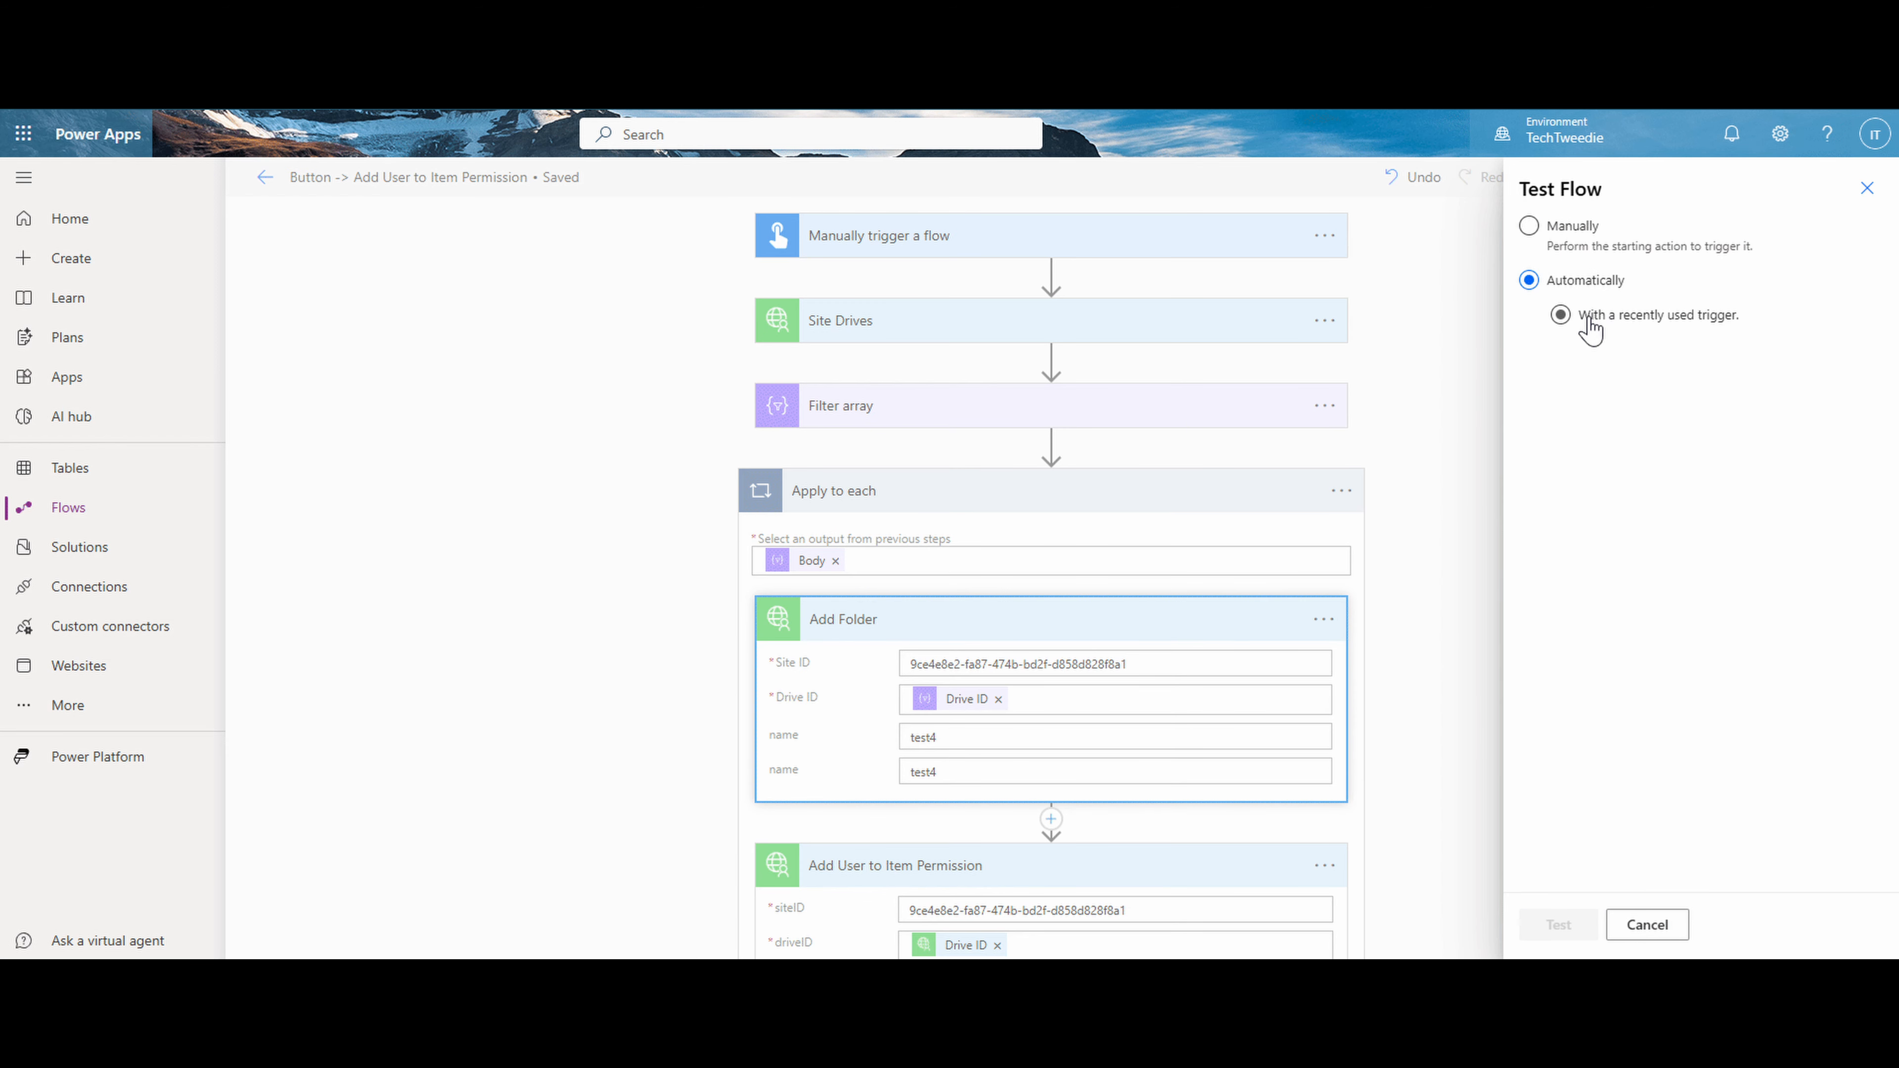
click(1580, 364)
click(1571, 225)
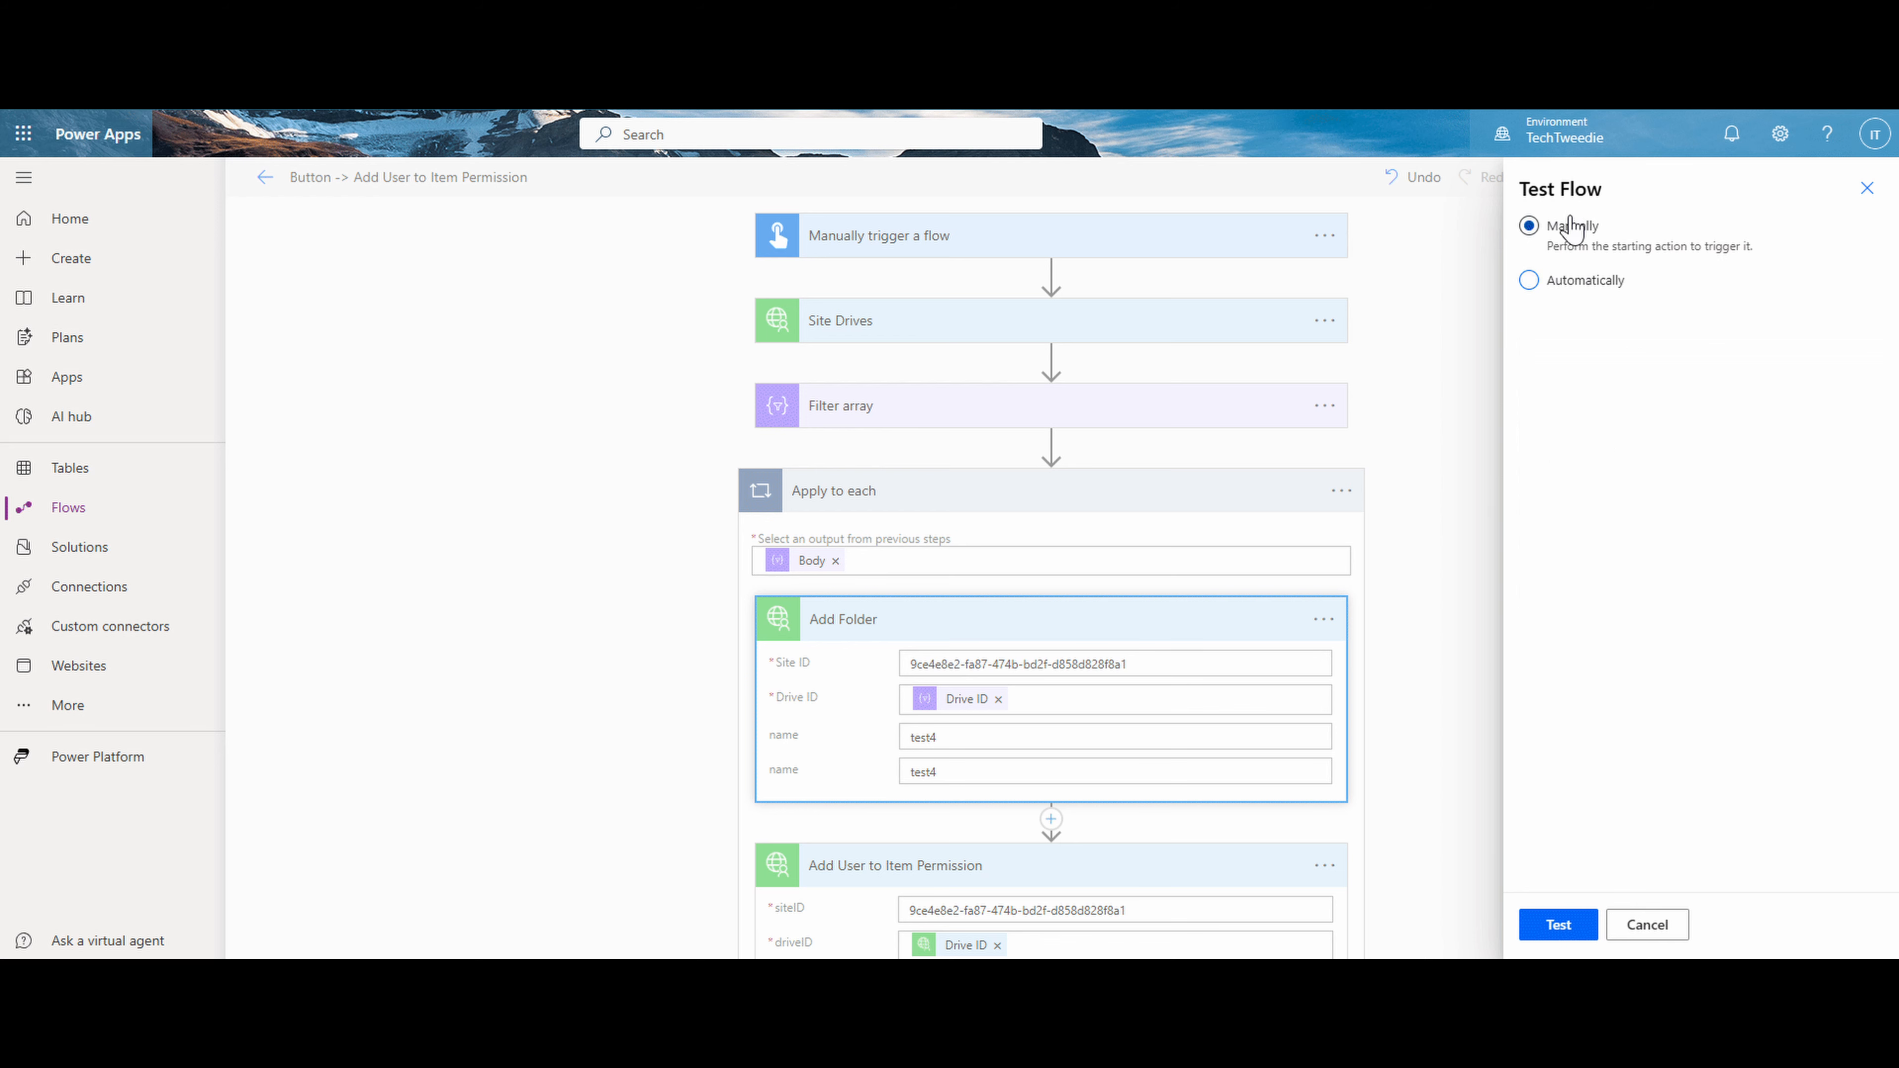
click(1558, 924)
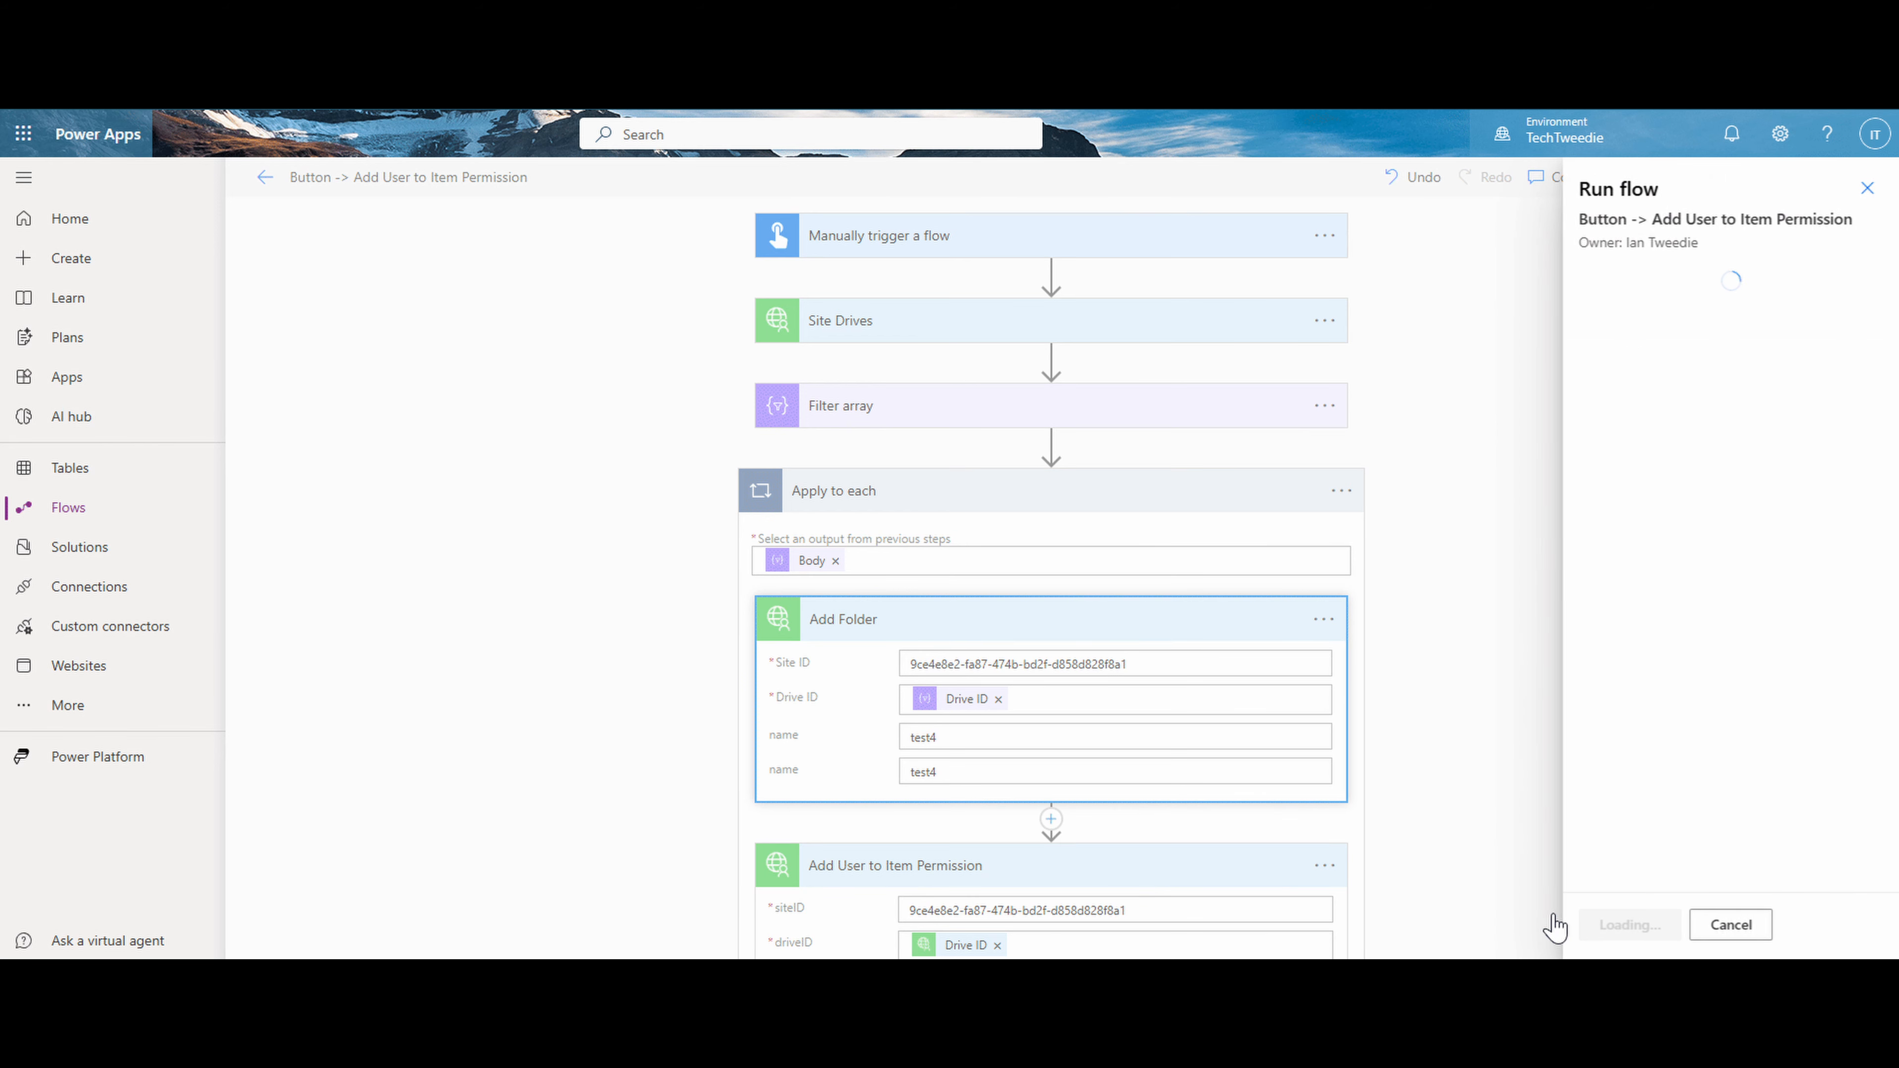
click(1607, 921)
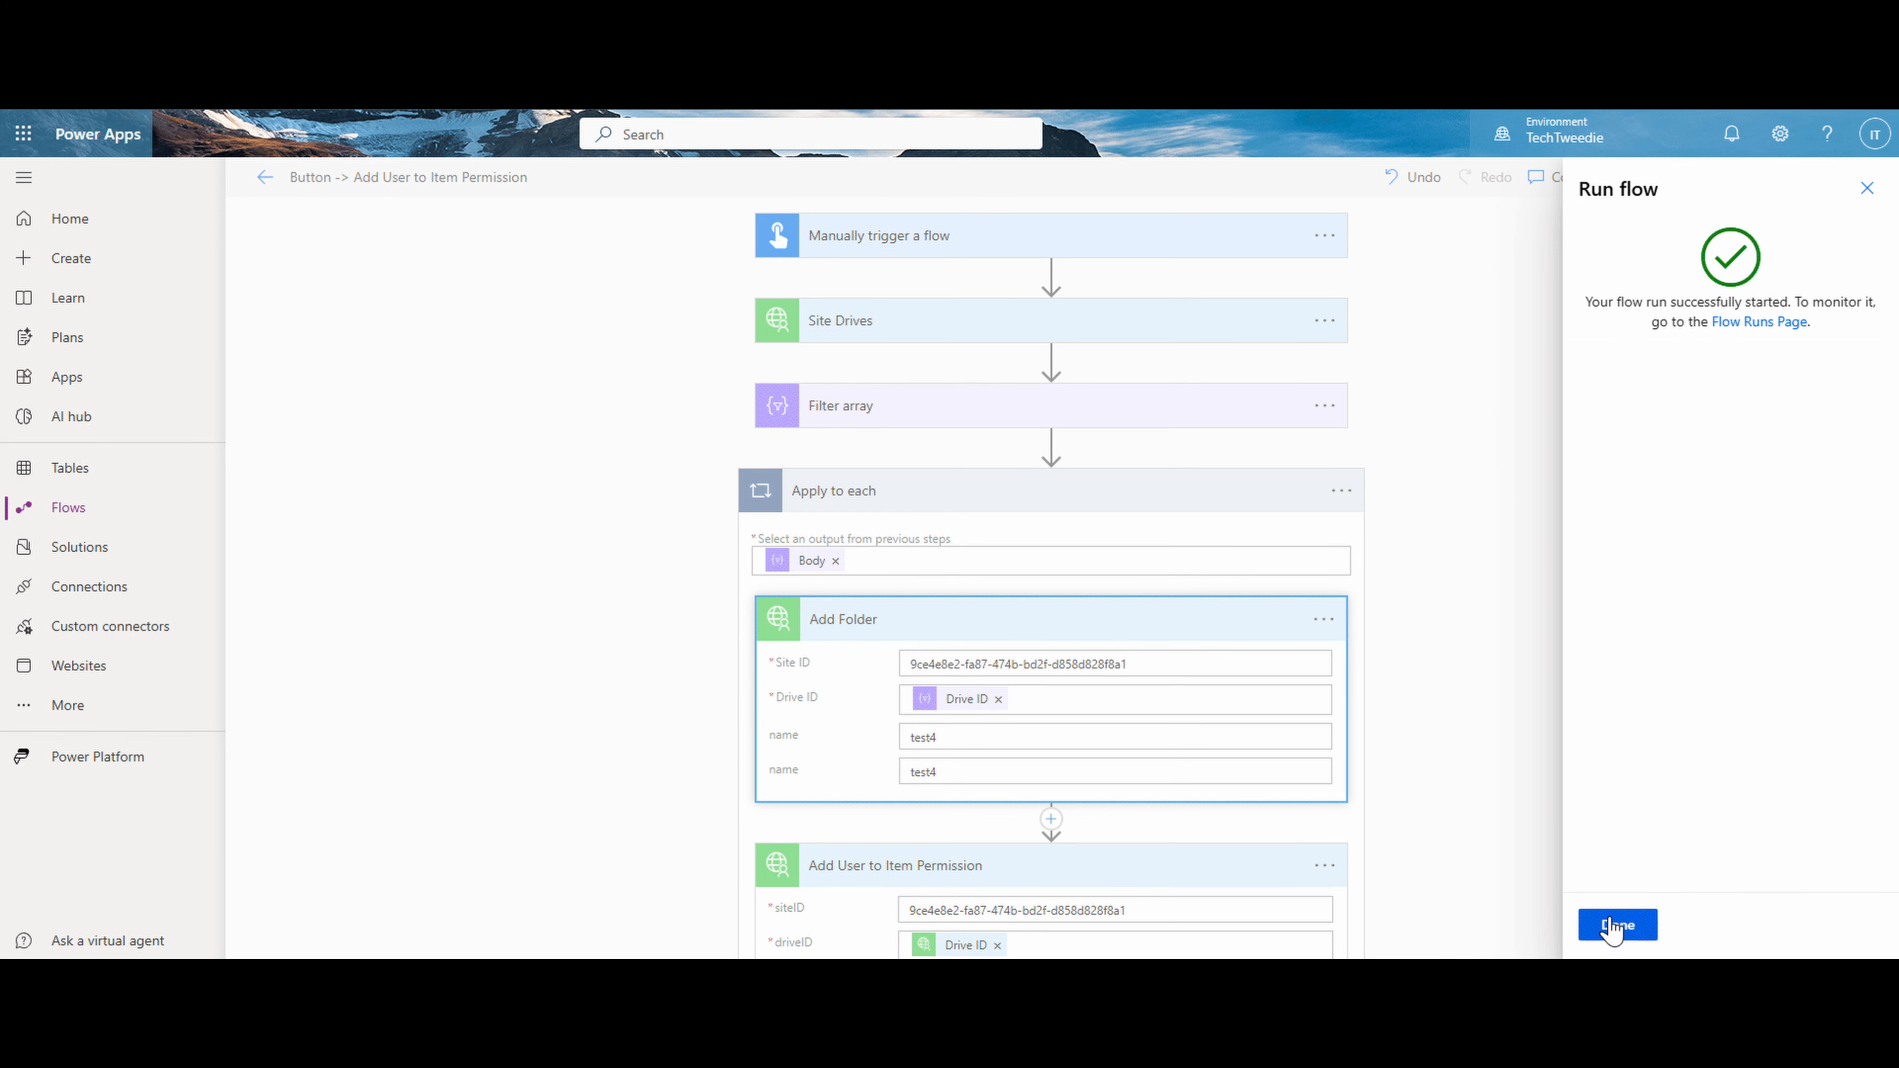
click(1615, 925)
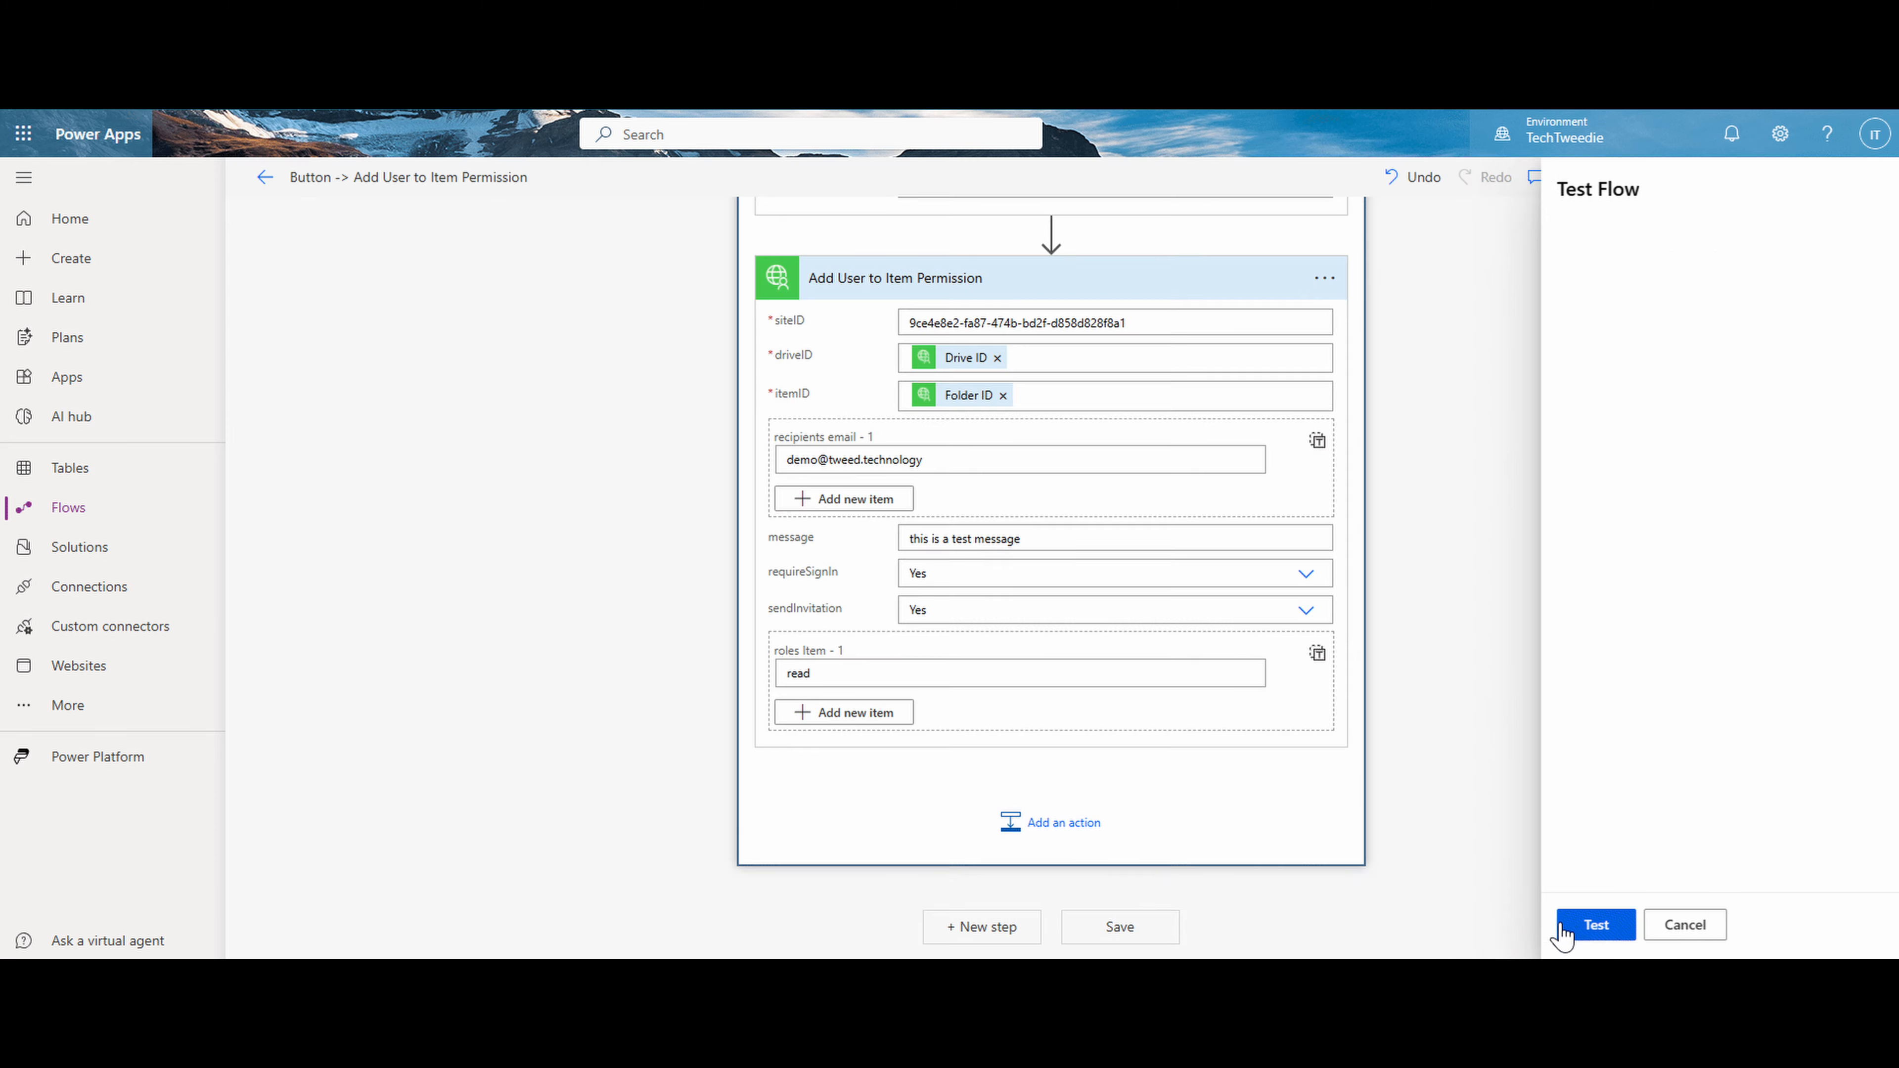
- Start another test run of the Button -> Add User to Item Permission flow
click(1560, 925)
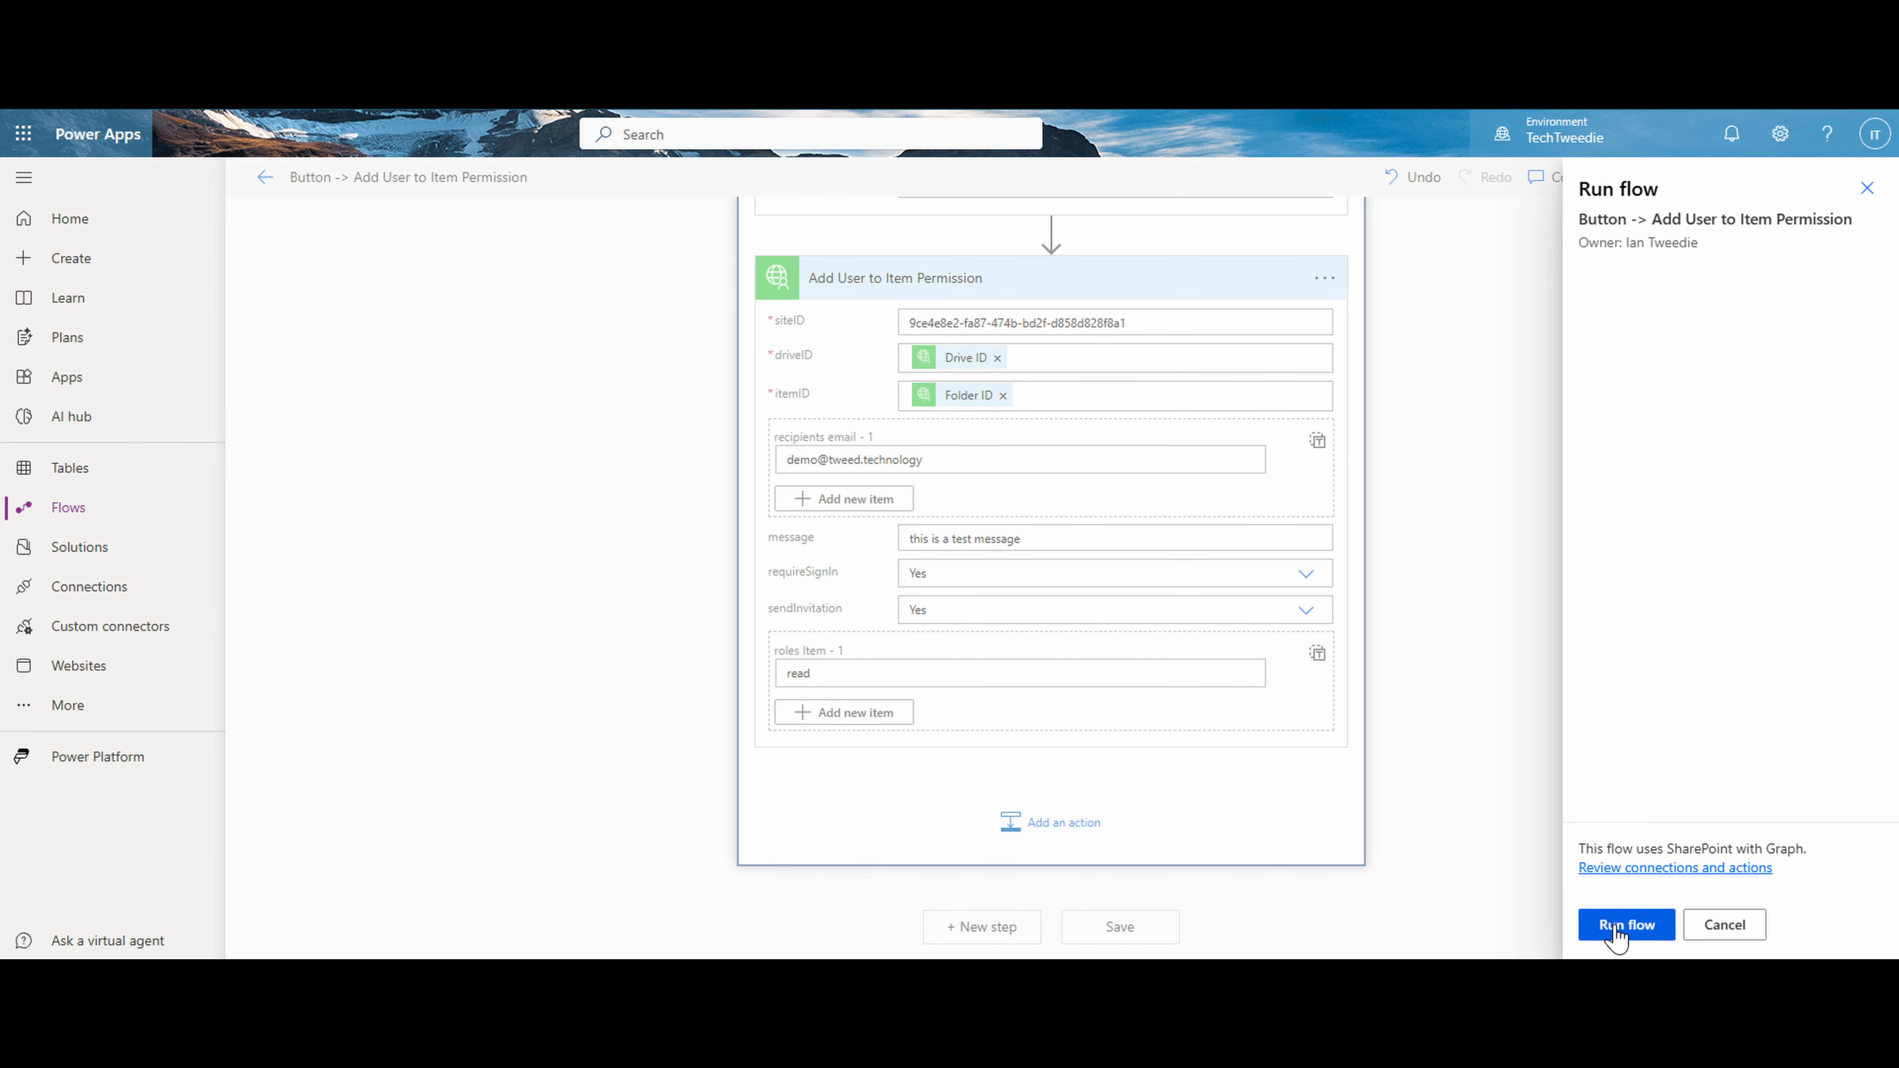
click(1612, 928)
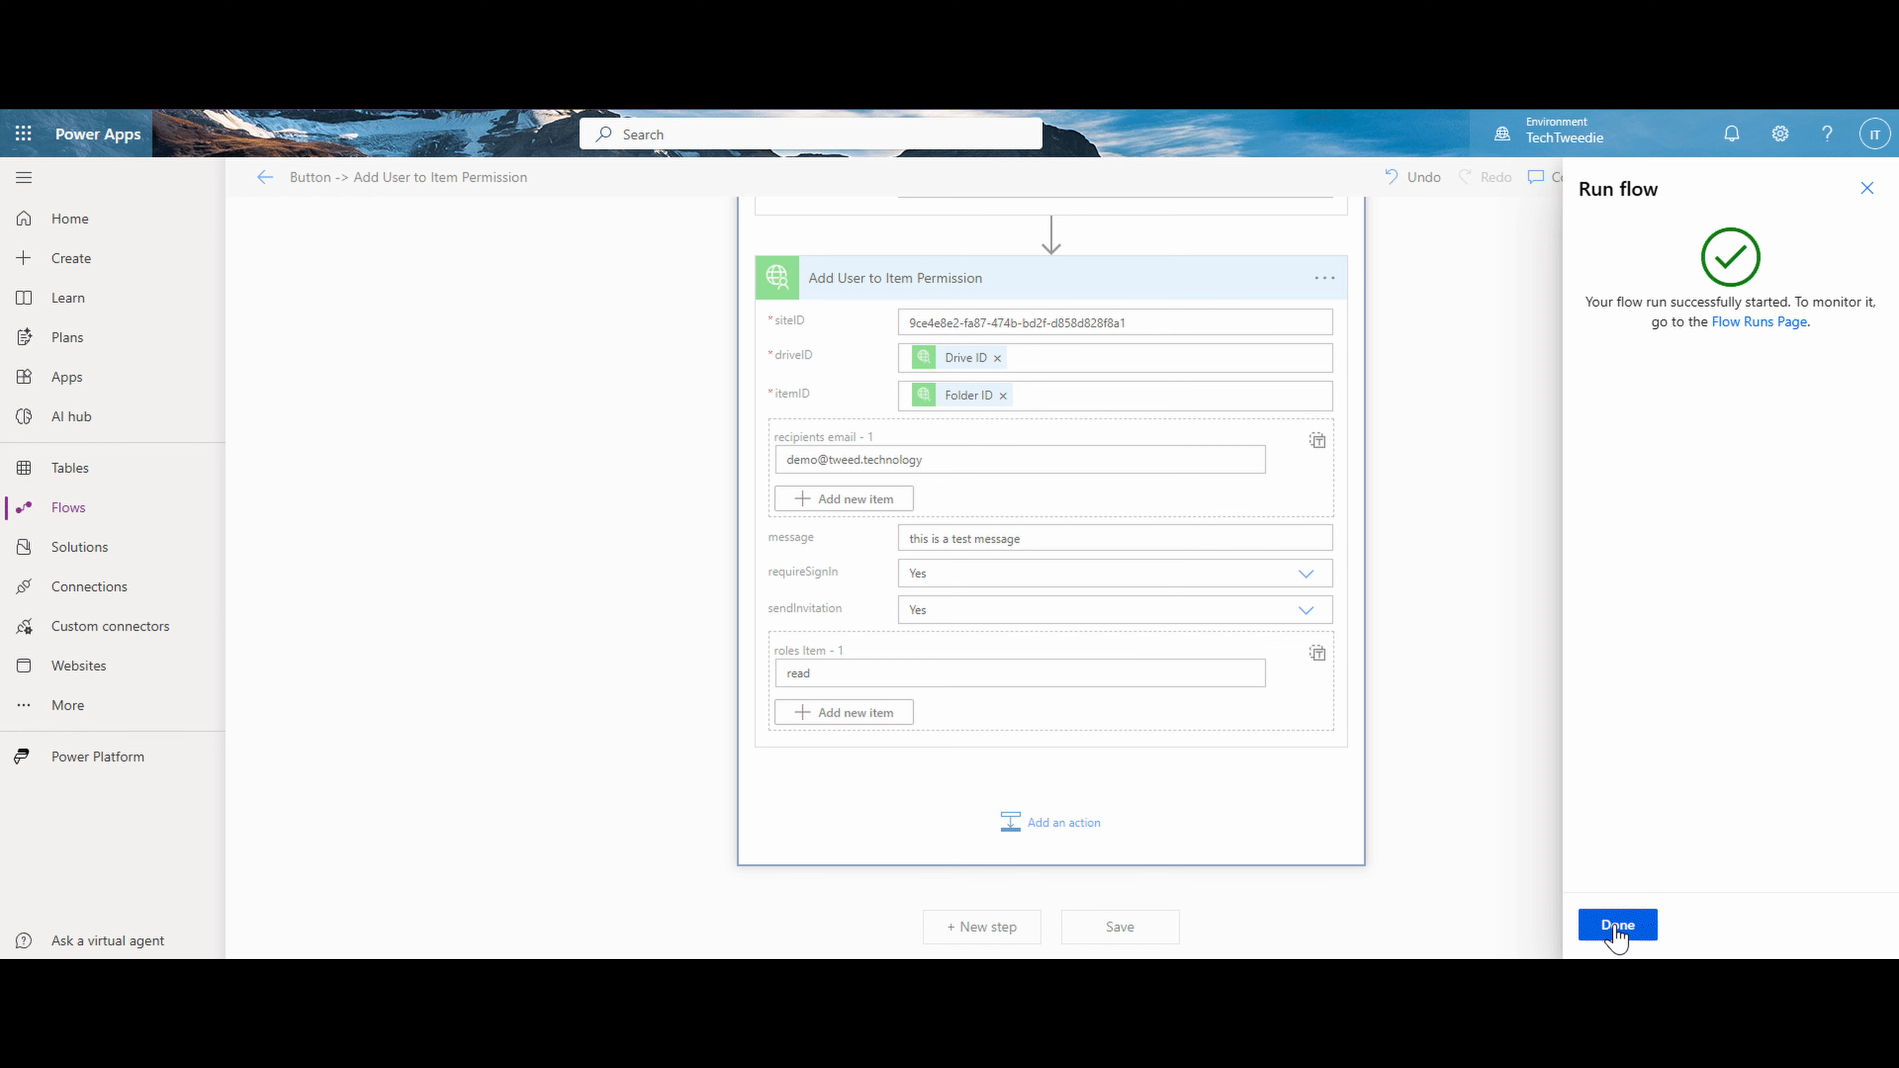
click(1616, 927)
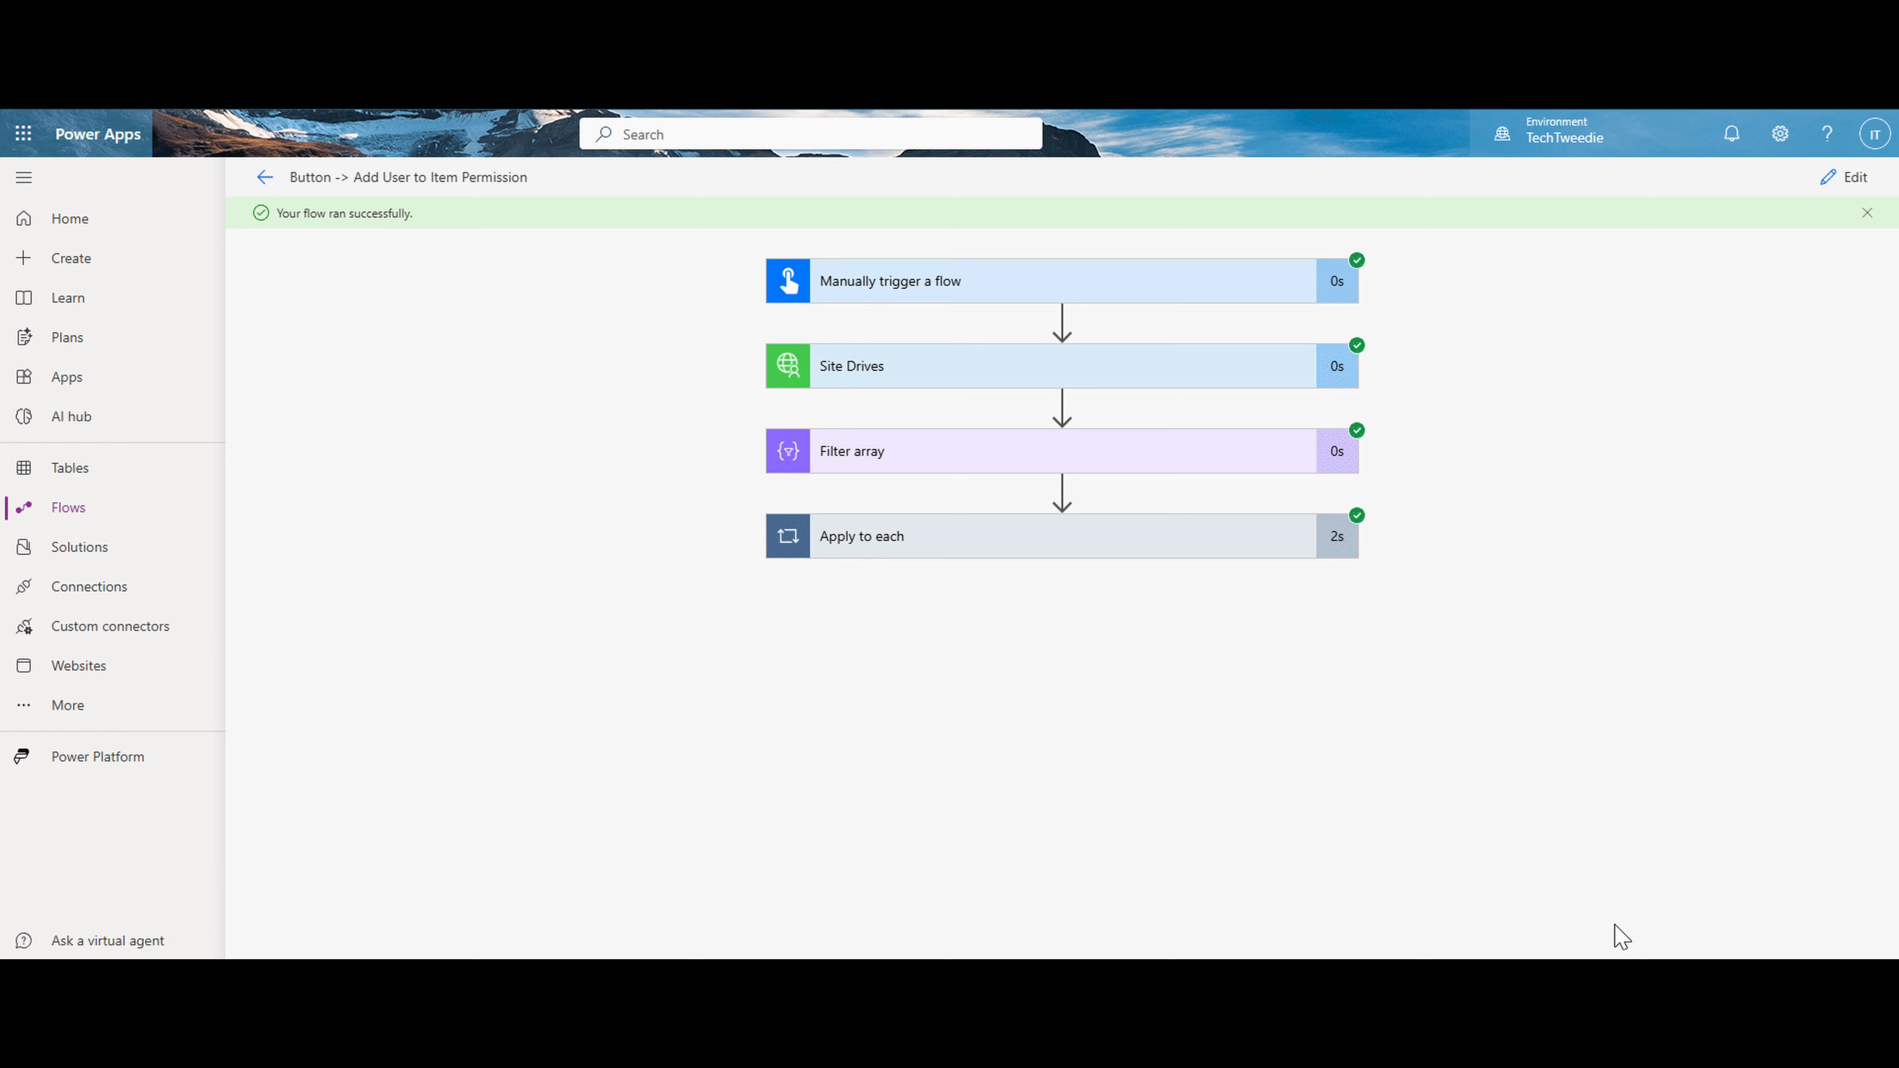
- Examine the inputs and outputs of Add User to Item Permission within the run's Apply to each
click(1183, 548)
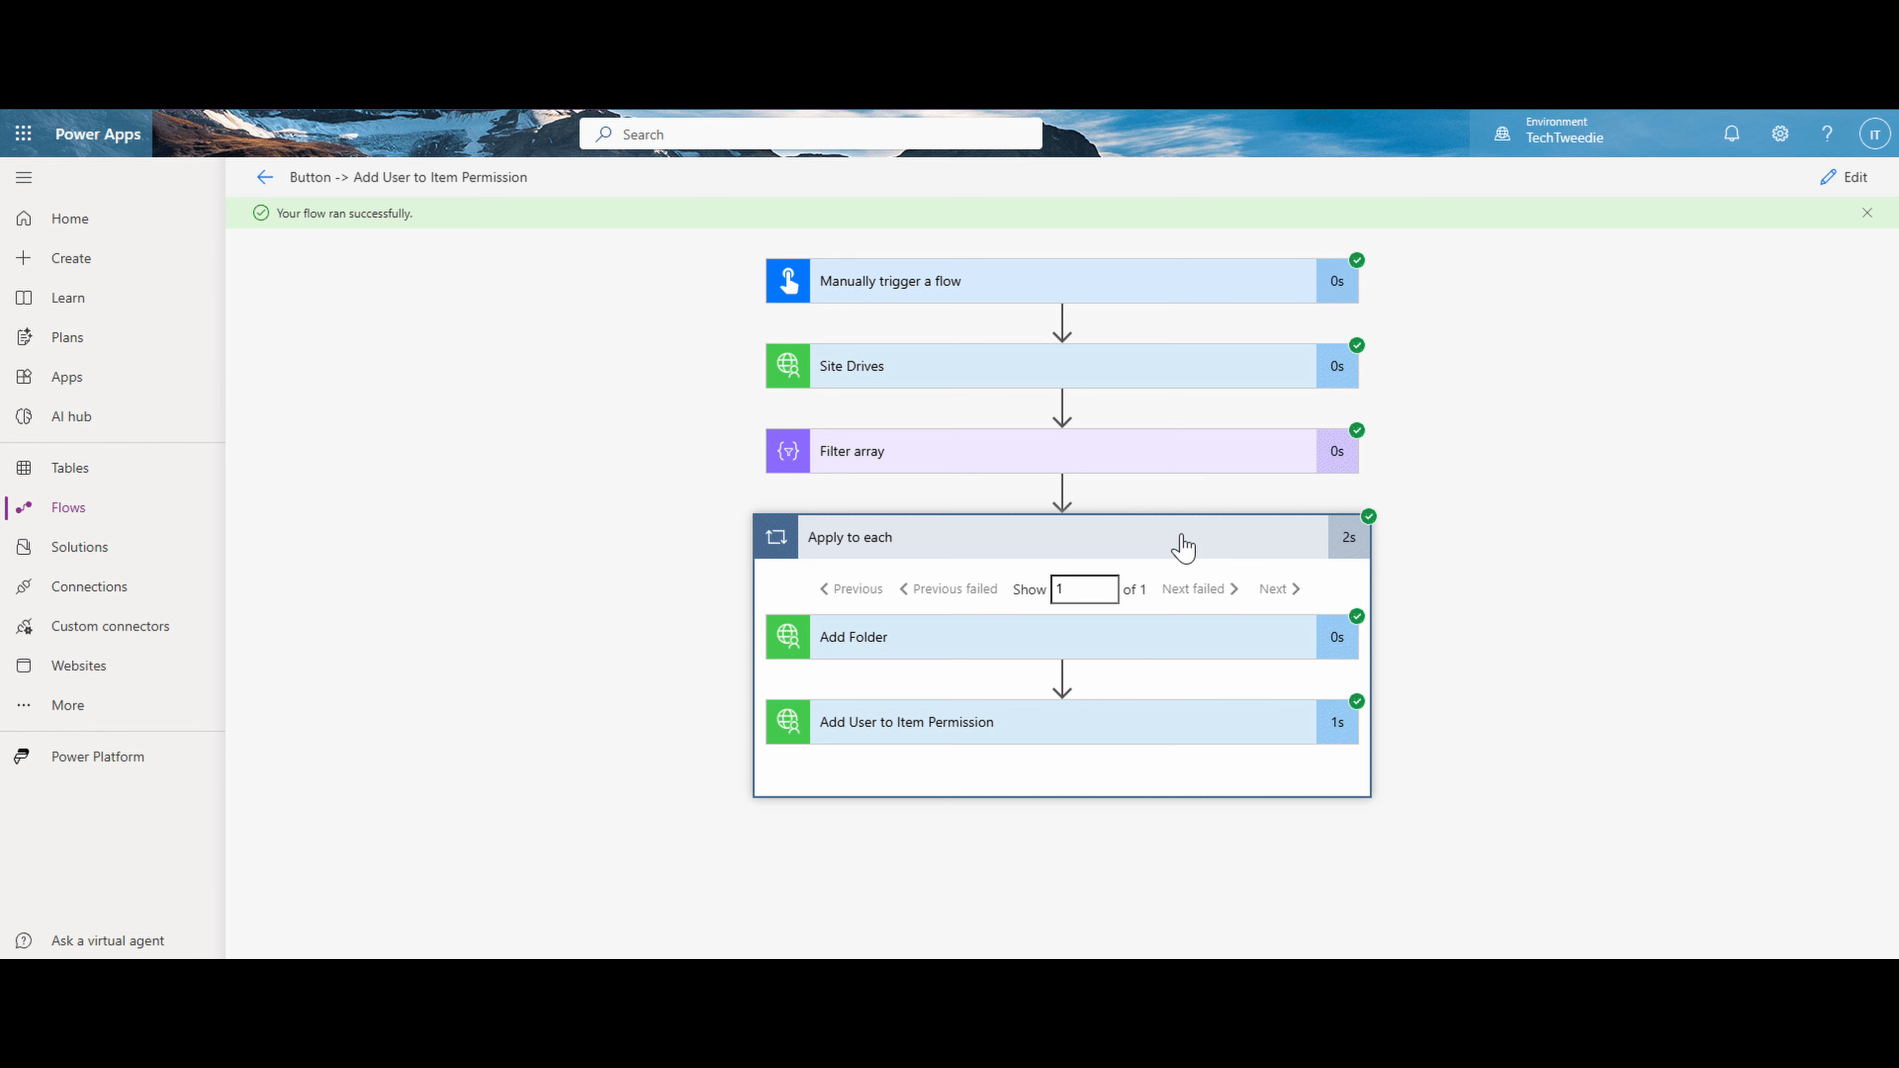
click(1211, 735)
drag(1892, 432, 1874, 778)
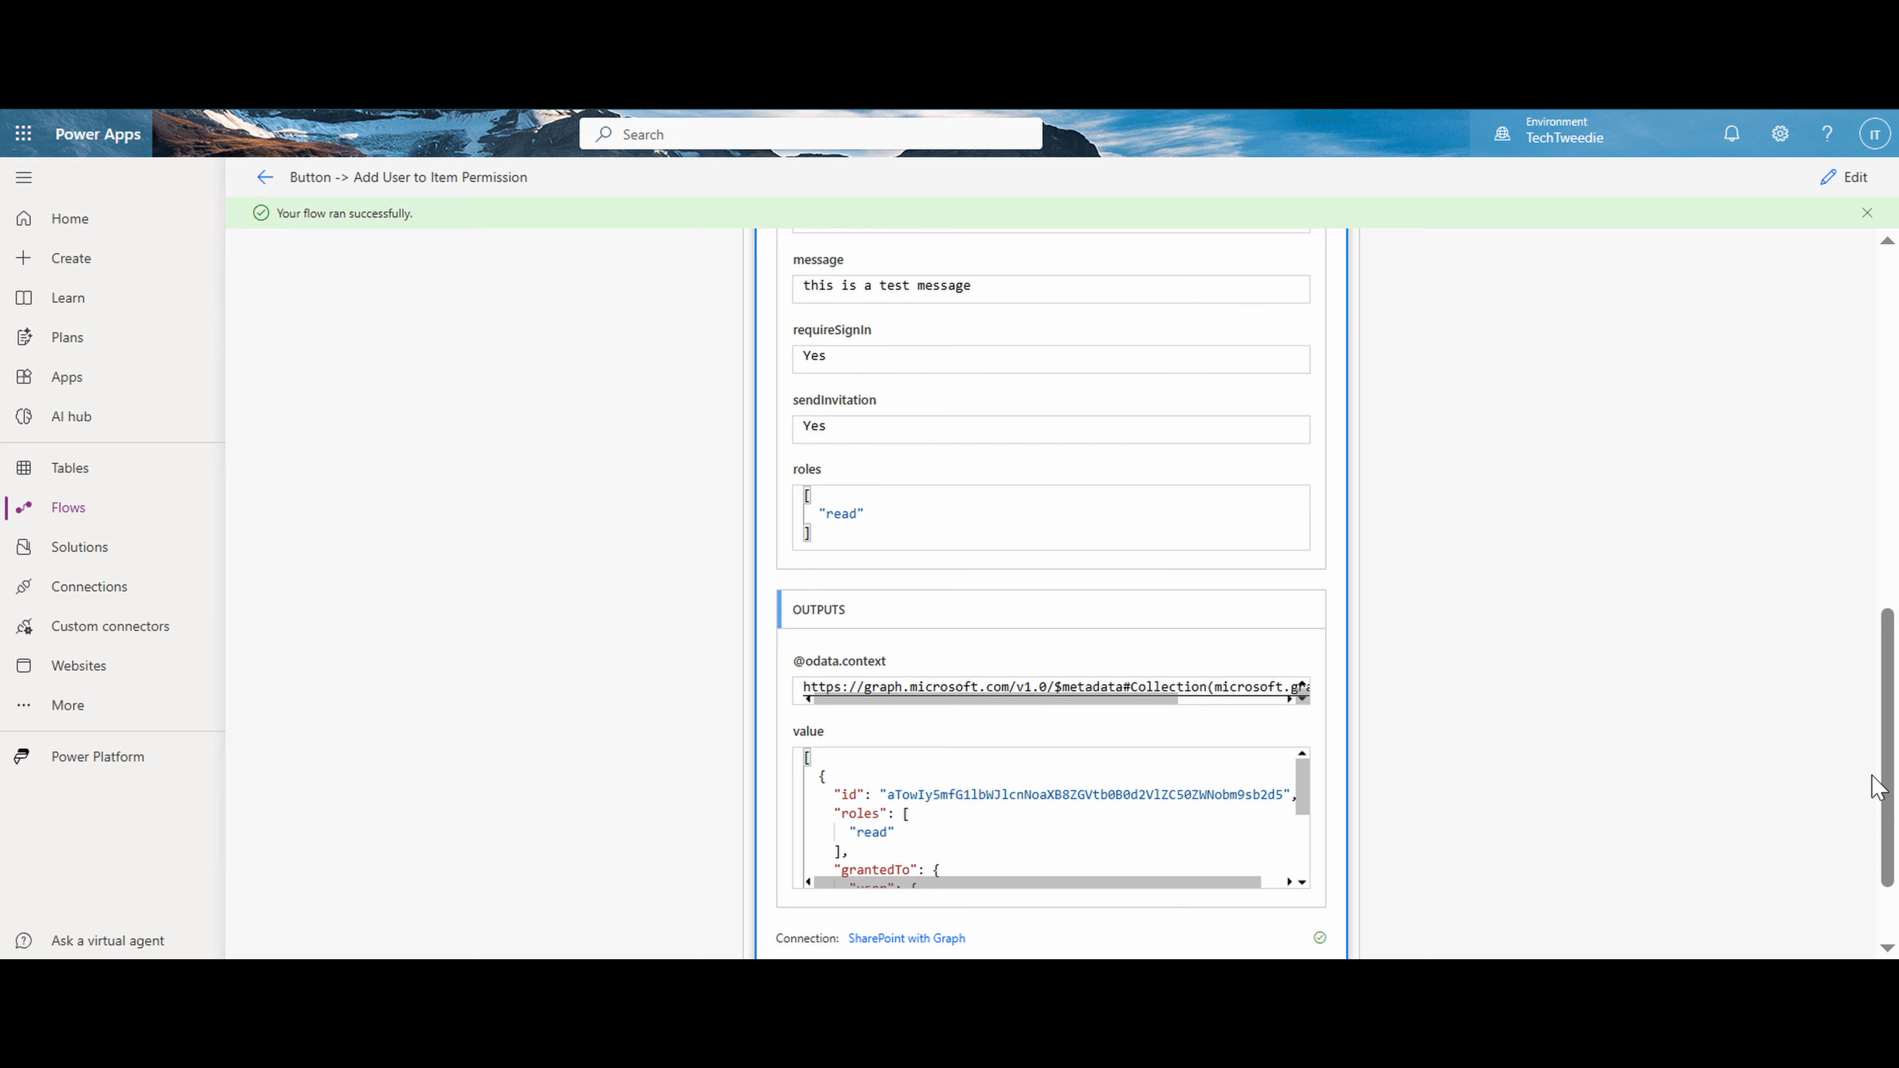
drag(1302, 793, 1310, 860)
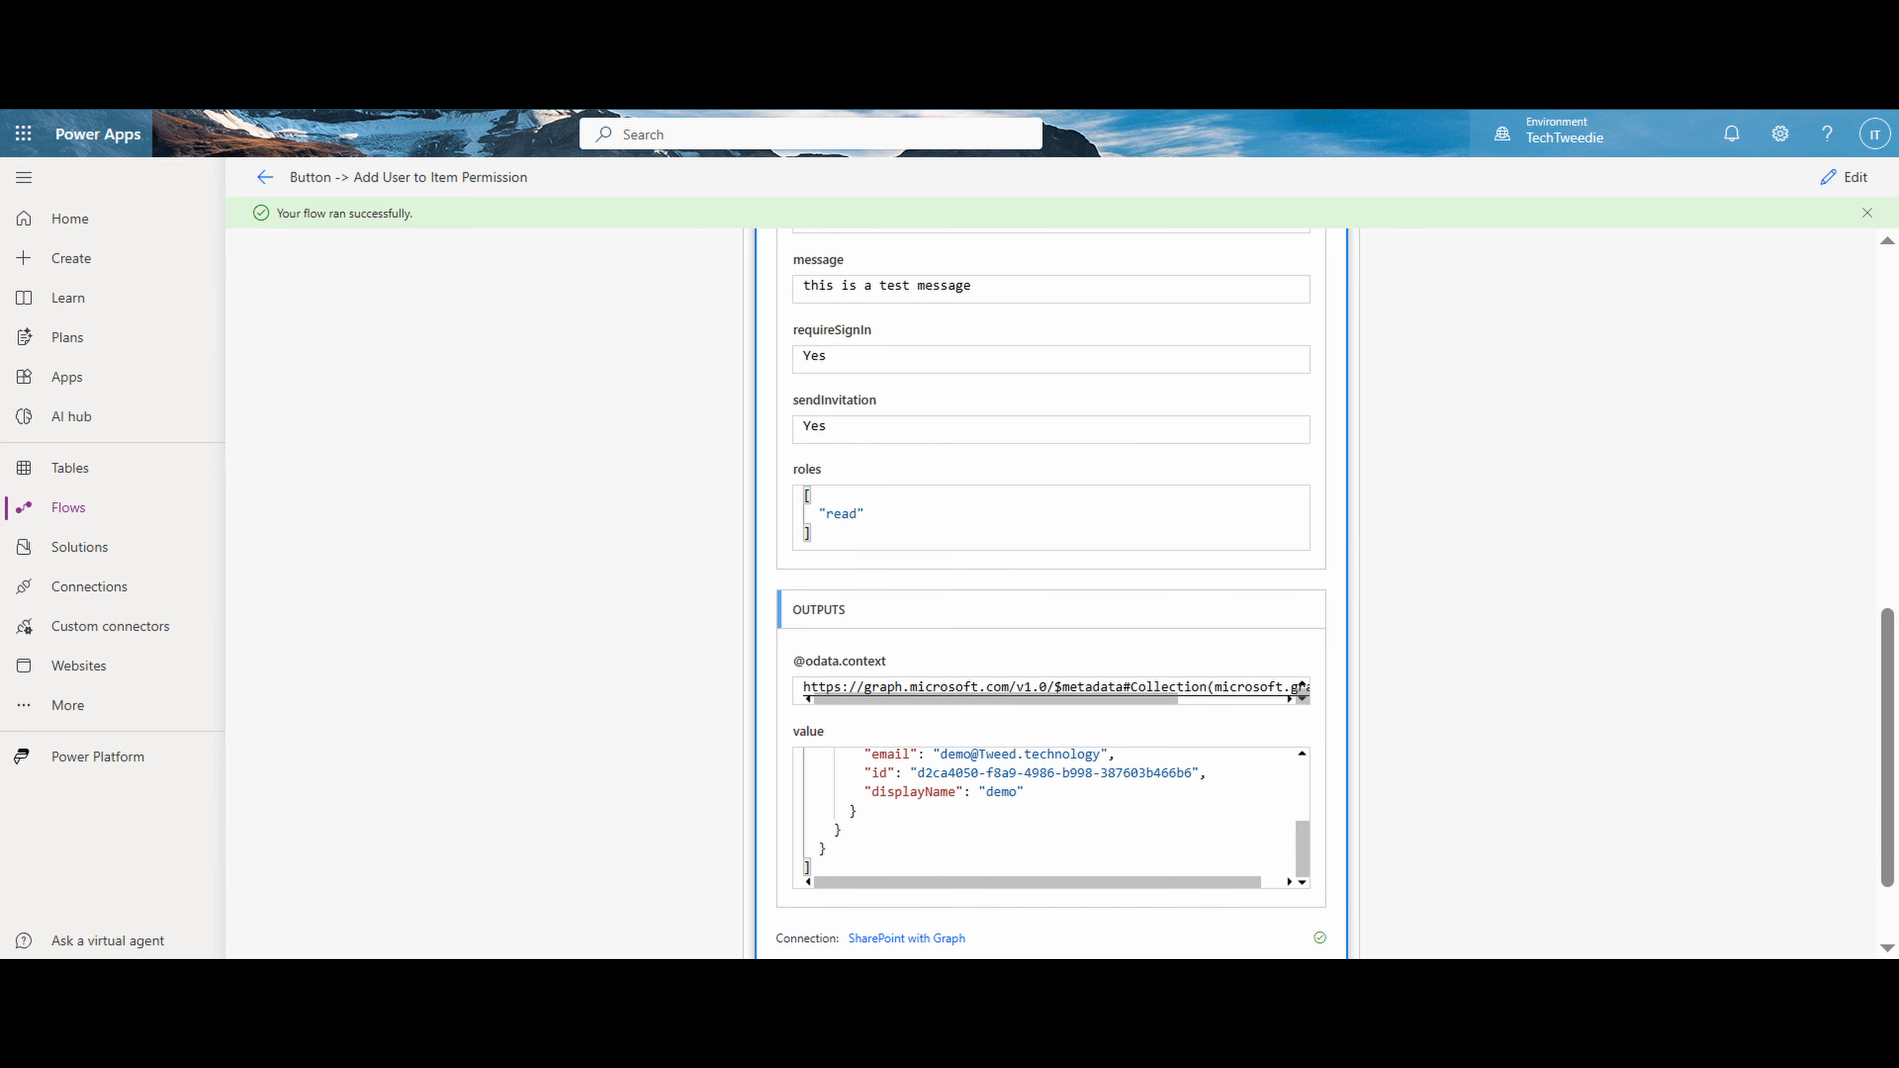